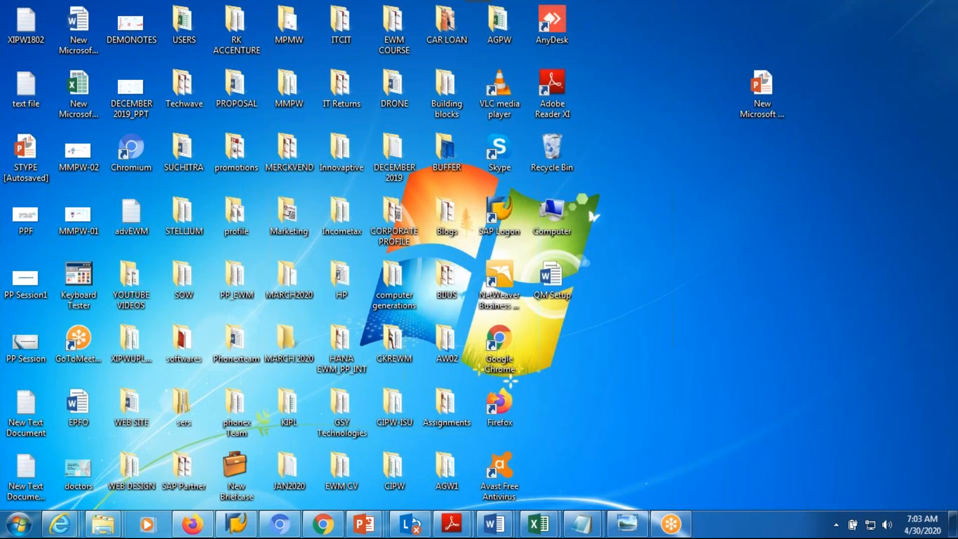
Bring up the New Text Document note in Notepad and delete all of its existing text.
mouse_move(581, 524)
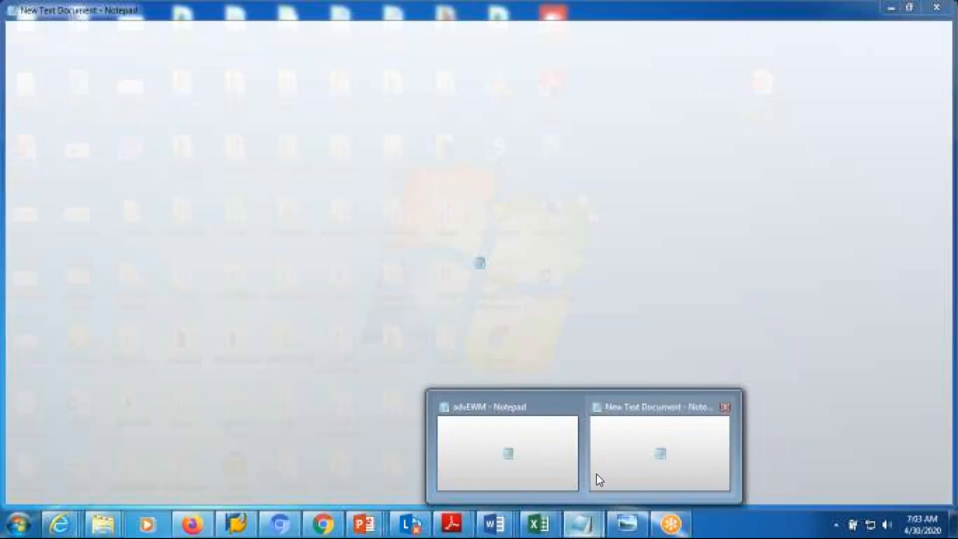
click(597, 474)
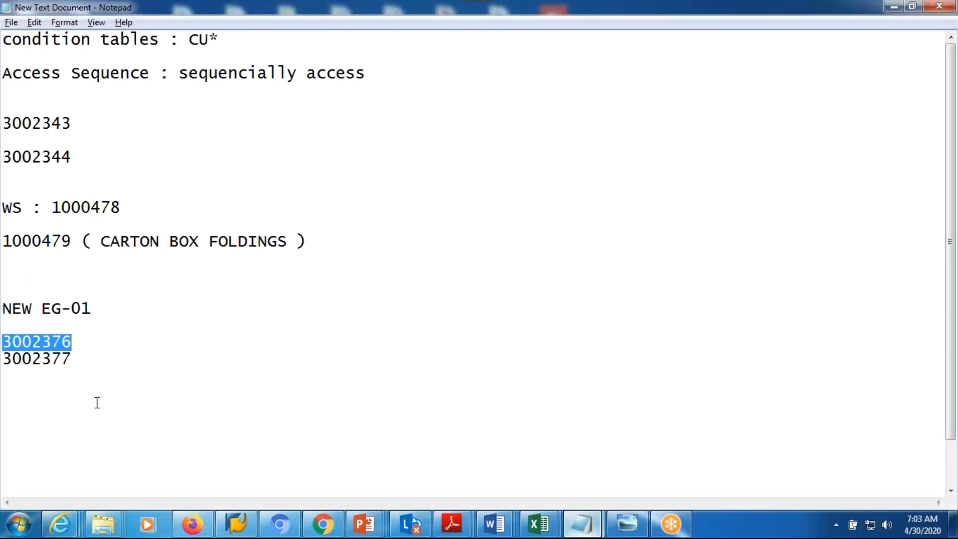
key(ctrl+a)
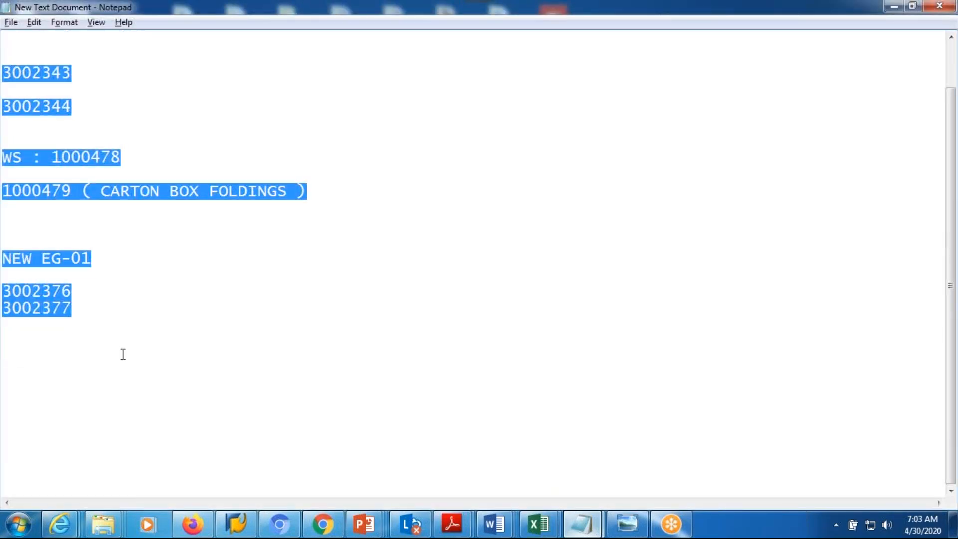
key(Delete)
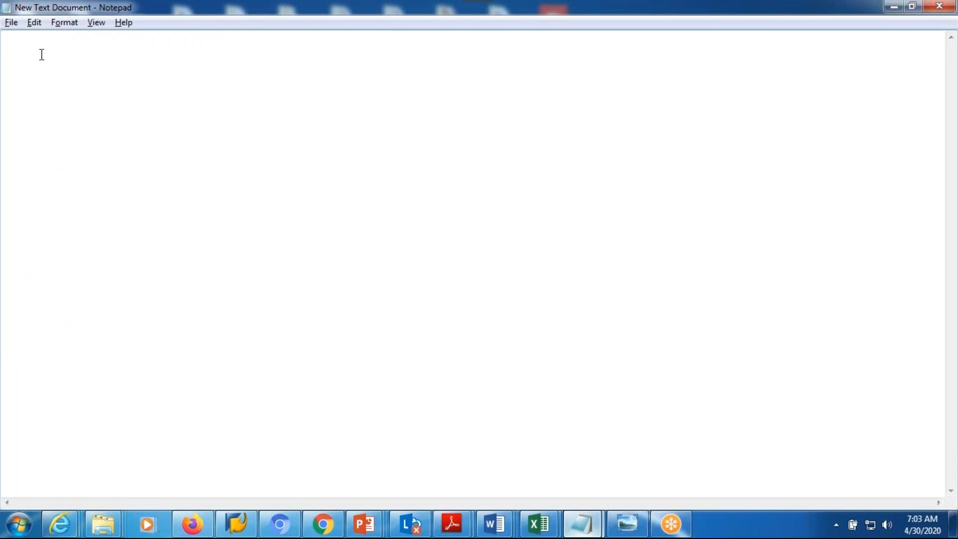
Write the heading "Ex :" and, below a blank line, "PO-30 Qty----> ASN : 30 Qty ----> one truck 15 Qty".
text(Ex :)
key(Return)
key(Return)
text(PO-30 Q)
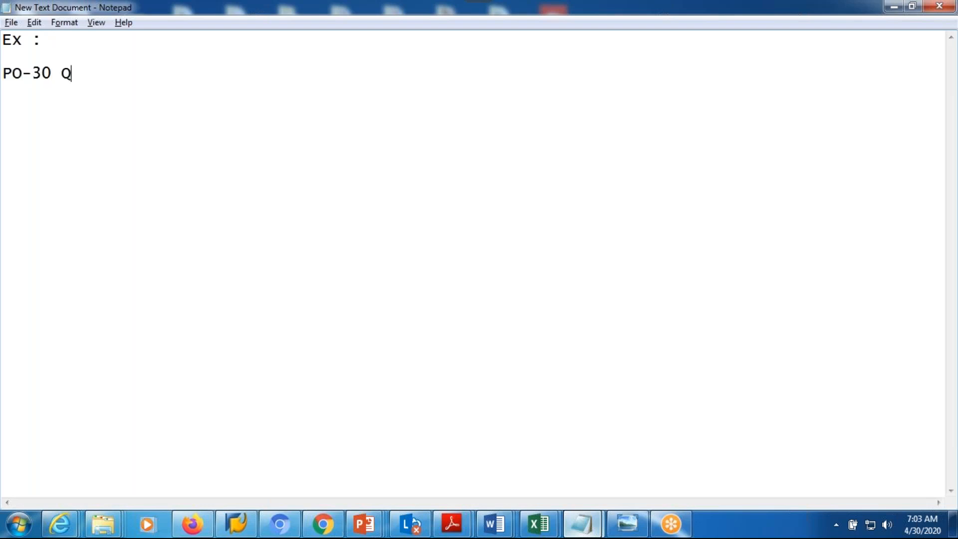
text(ty----> ASN : 30 Qty)
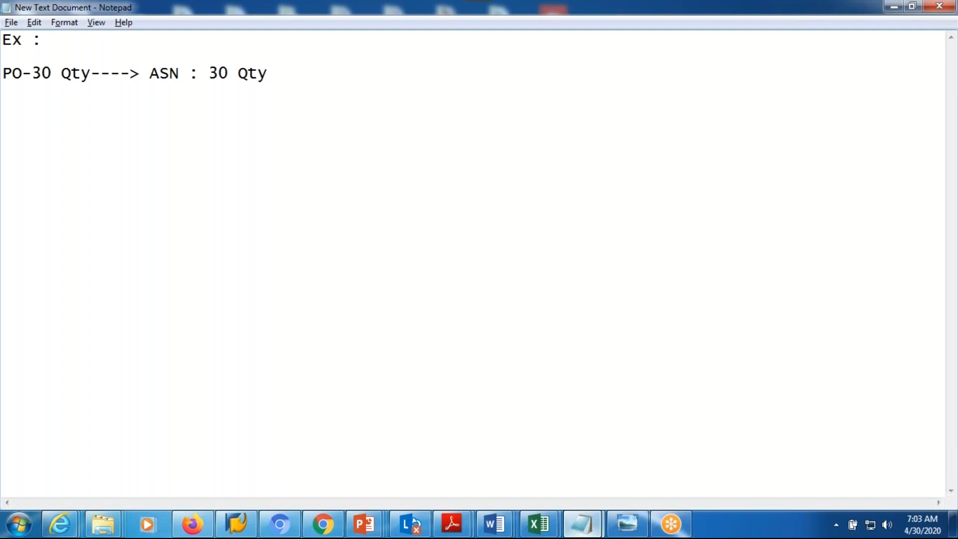
text(----> one tr)
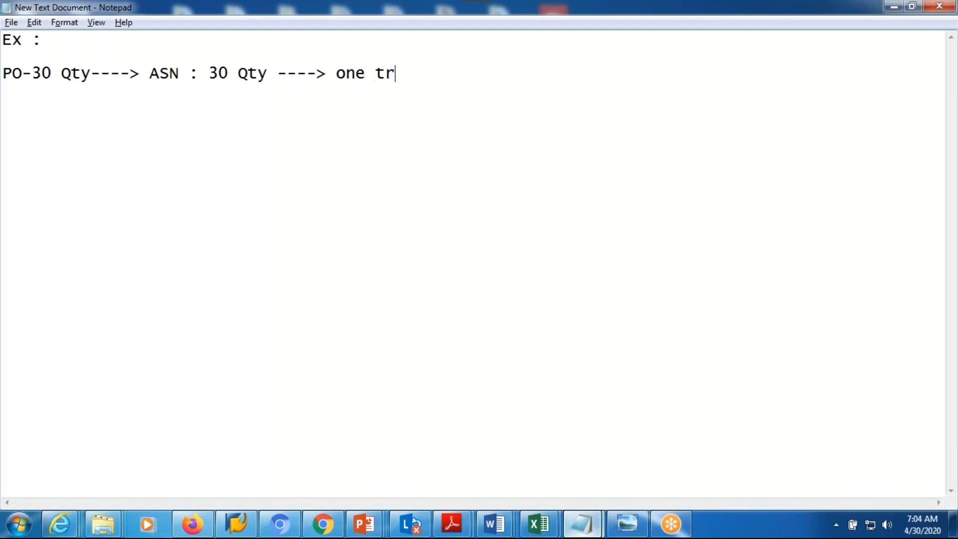
text(uck 15 Qty)
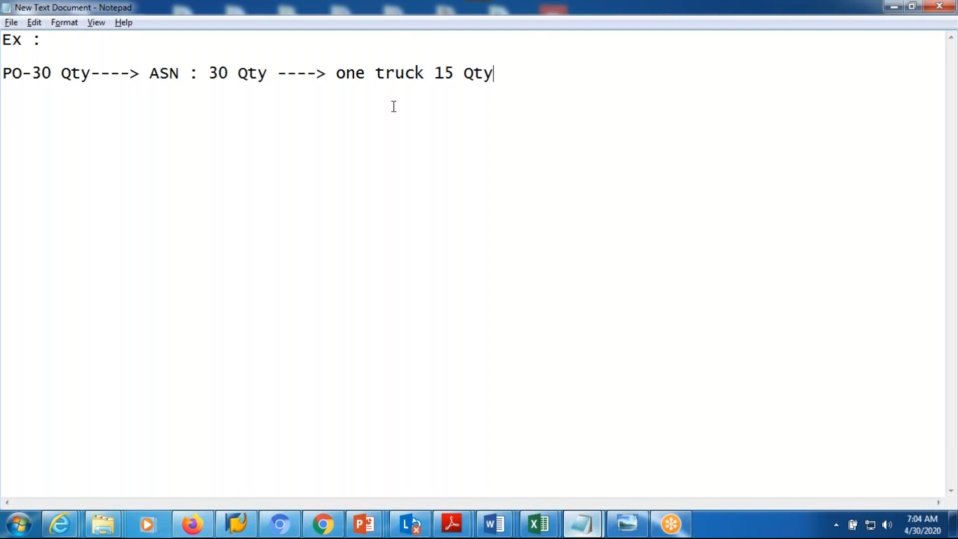
Compare the truck's 15 Qty with the ASN's 30 Qty in the example line by highlighting each in turn.
drag(438, 73, 496, 73)
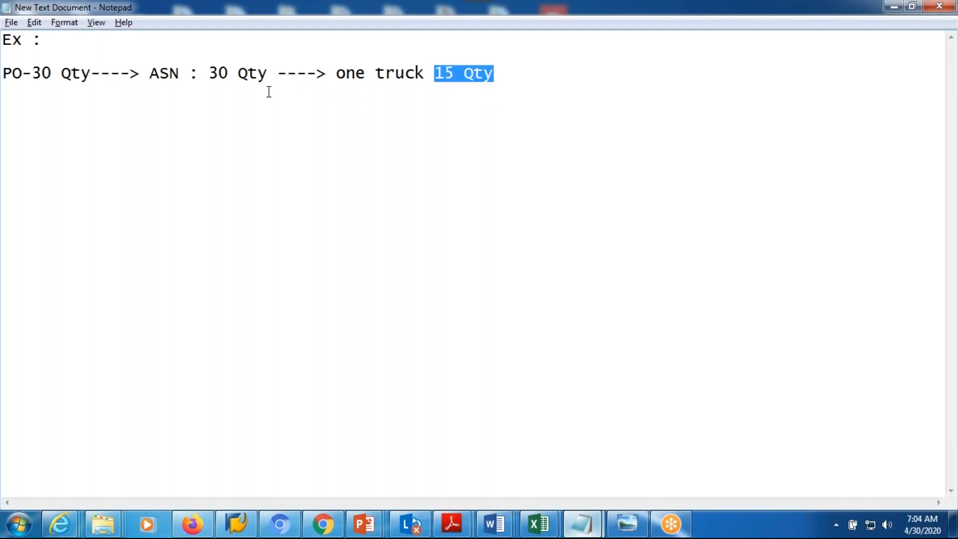
drag(209, 73, 274, 86)
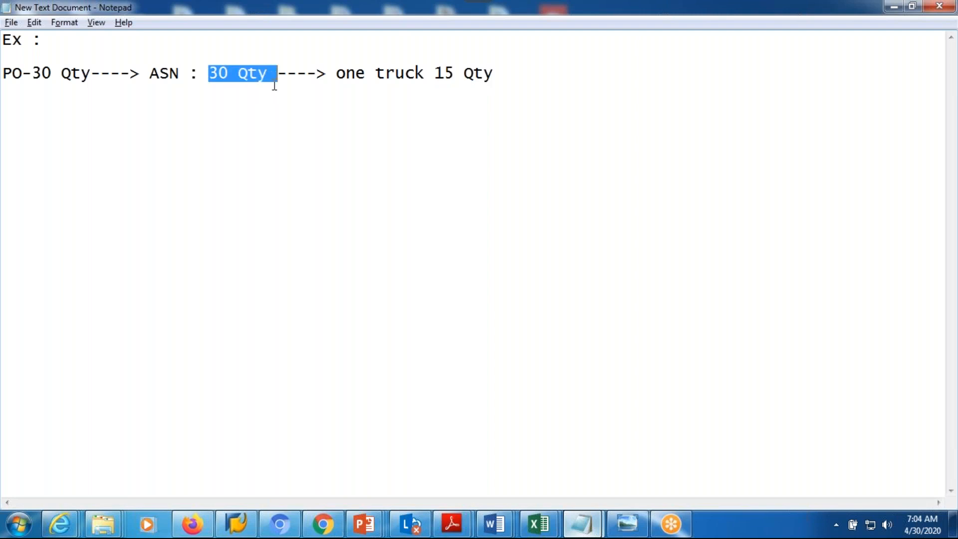
click(507, 75)
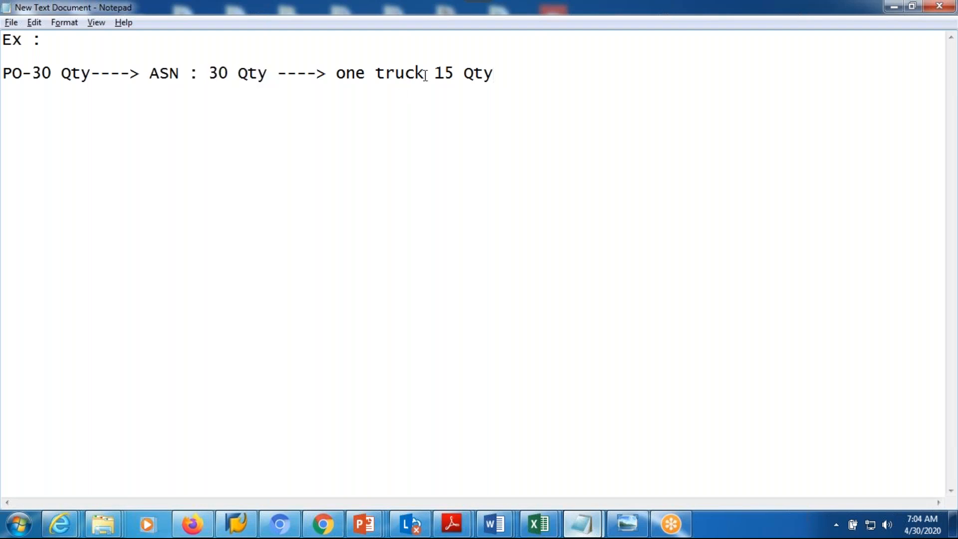
drag(443, 74, 495, 73)
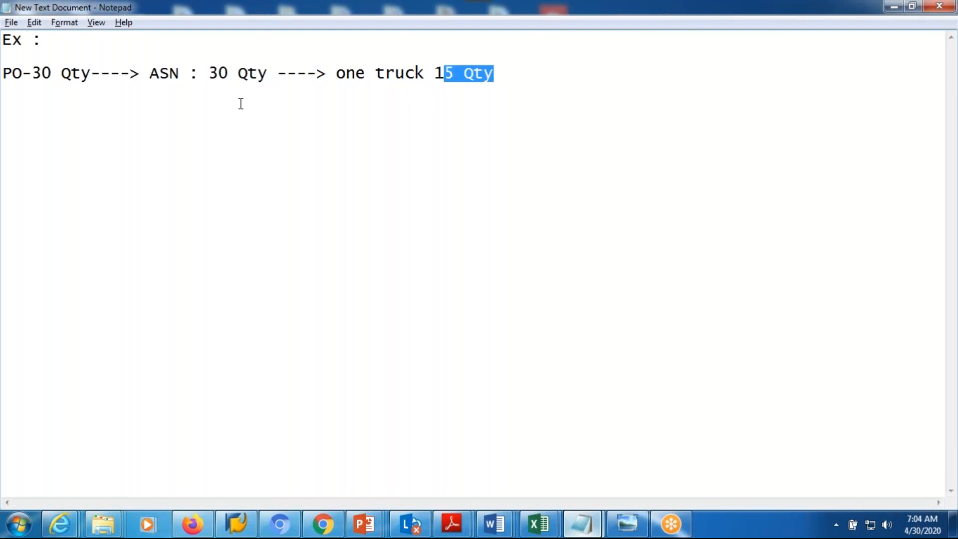
drag(212, 72, 272, 73)
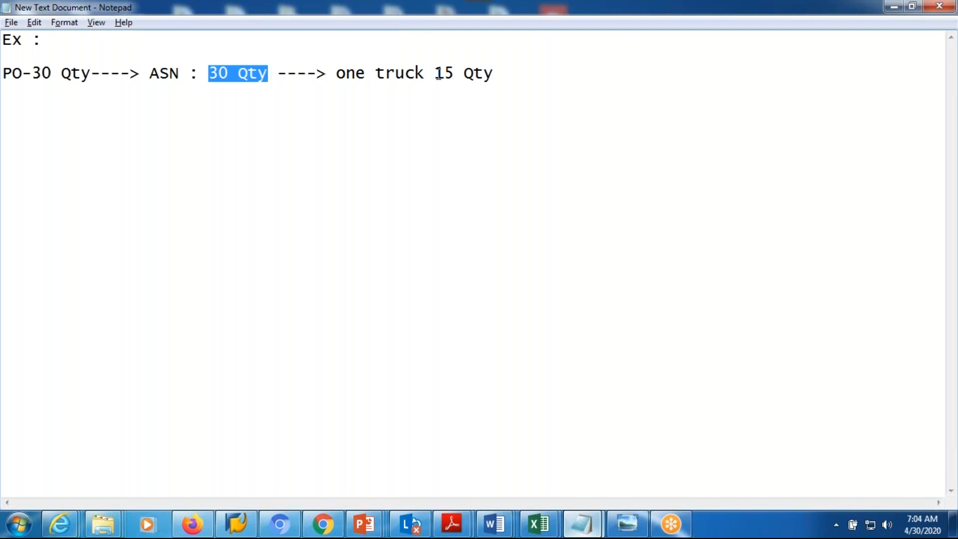
drag(433, 75, 494, 83)
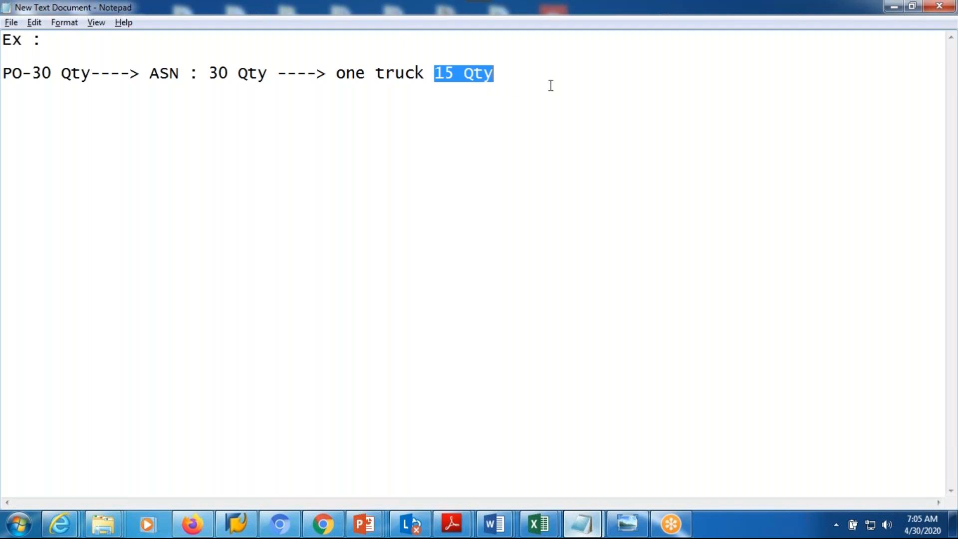
click(522, 75)
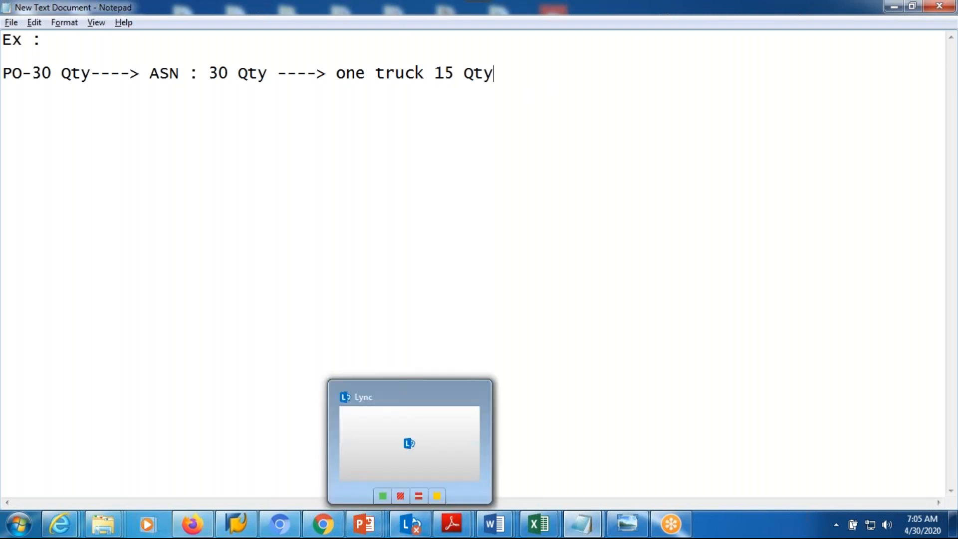
Switch to SAP Logon and open the 01.PER ECC connection.
mouse_move(256, 533)
click(255, 532)
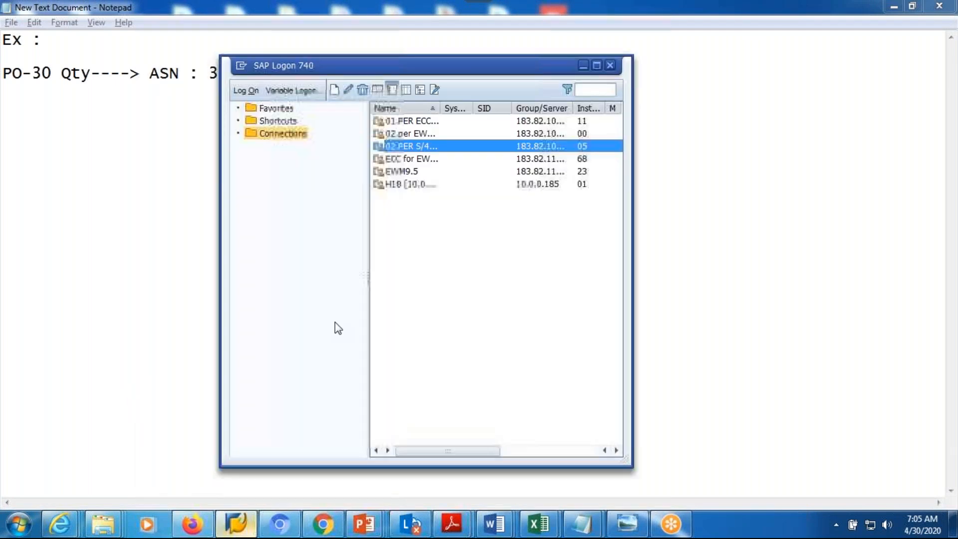
click(412, 122)
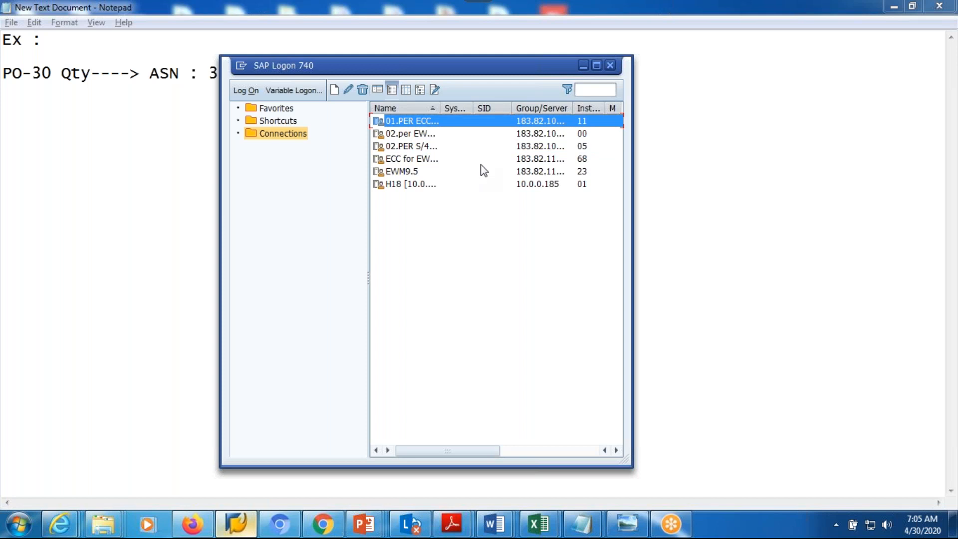
key(Return)
Log on to client 910 with the saved user name and the account password.
click(118, 113)
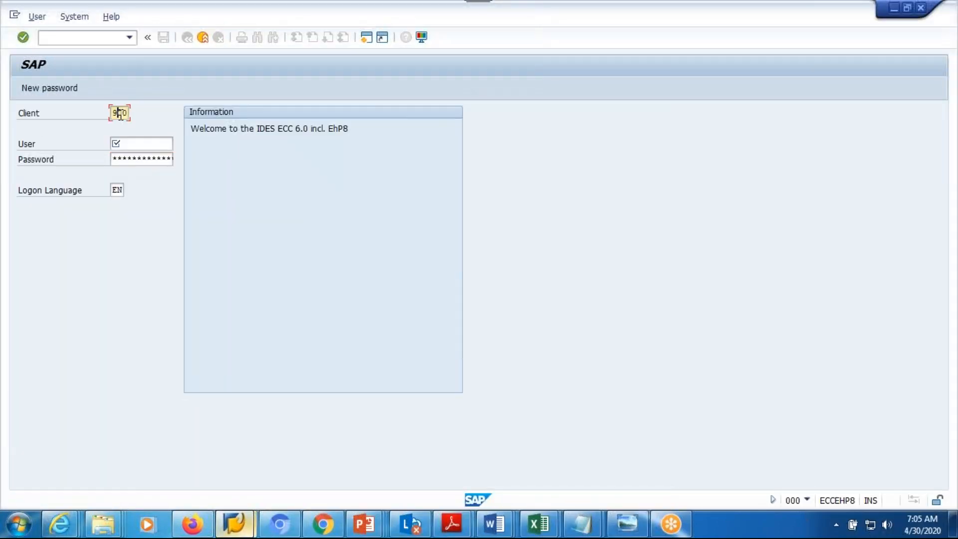
click(122, 148)
click(132, 147)
text(c)
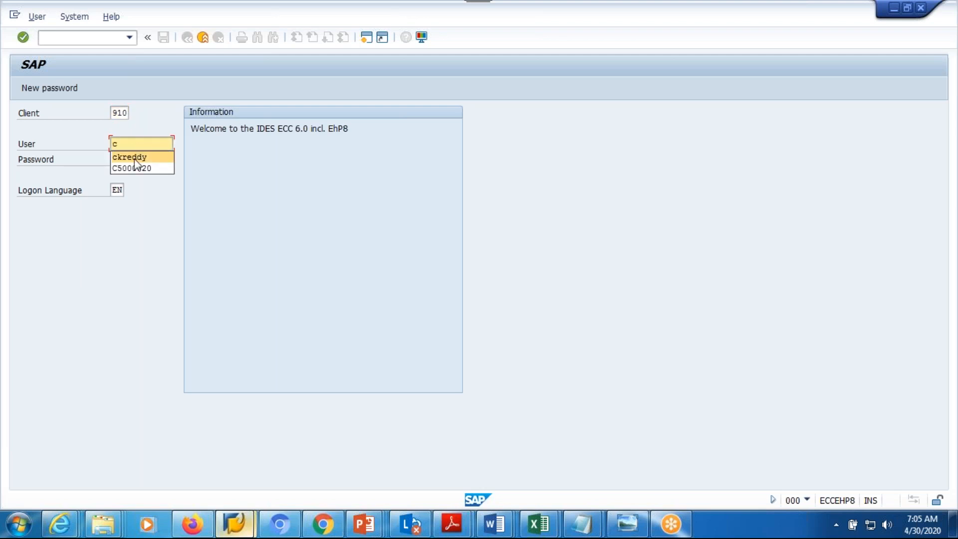
click(134, 158)
text(****)
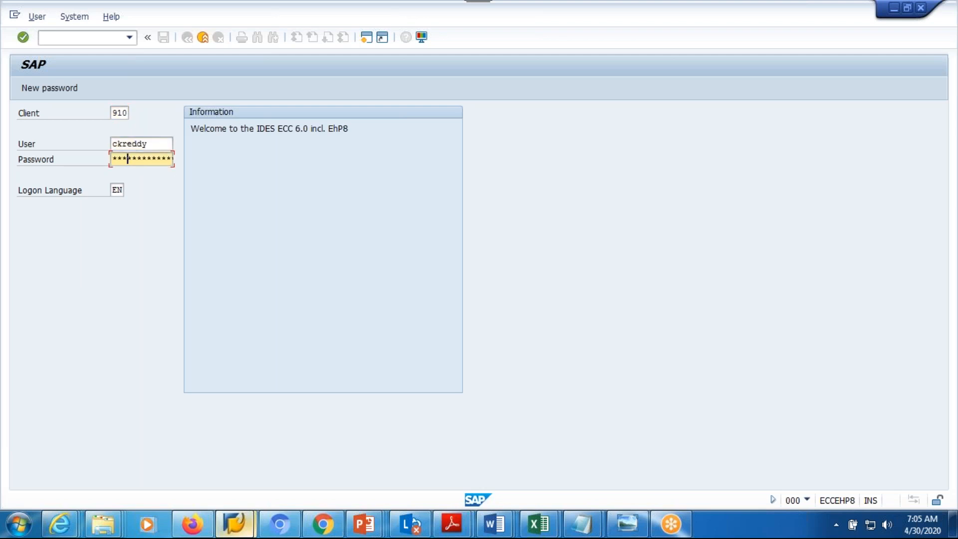
text(***)
key(Return)
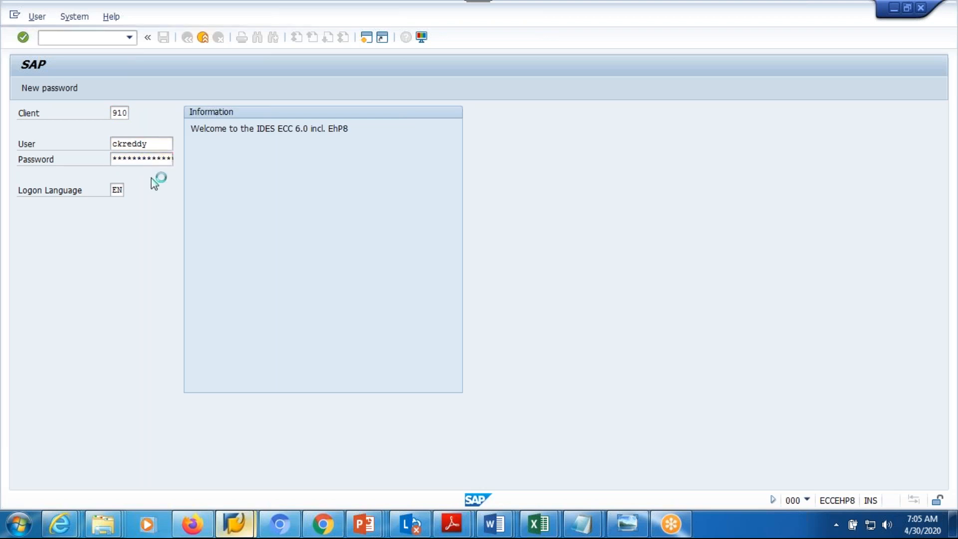
Start an inbound delivery in transaction VL31N for the purchase order, with its number plus "-partial GR" as the external ID.
text(vl31N)
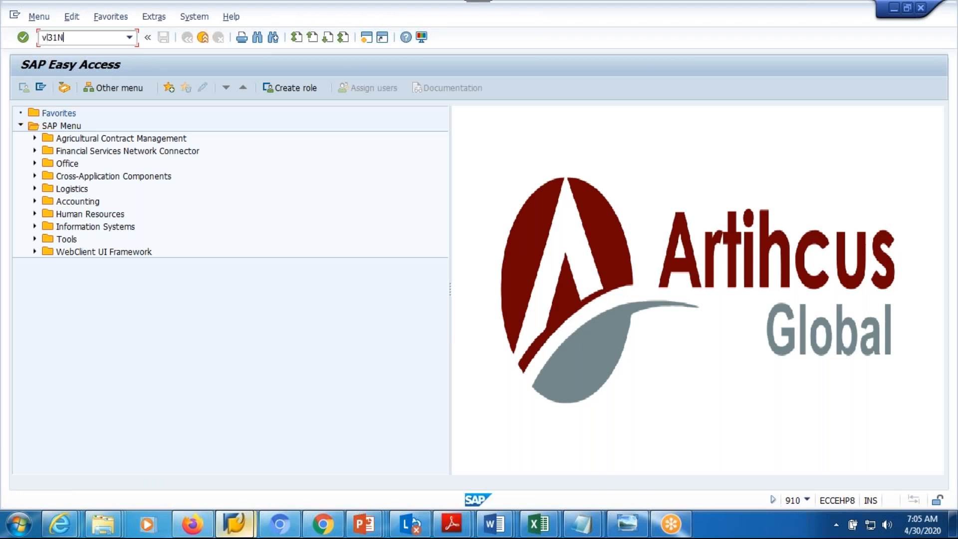
key(Return)
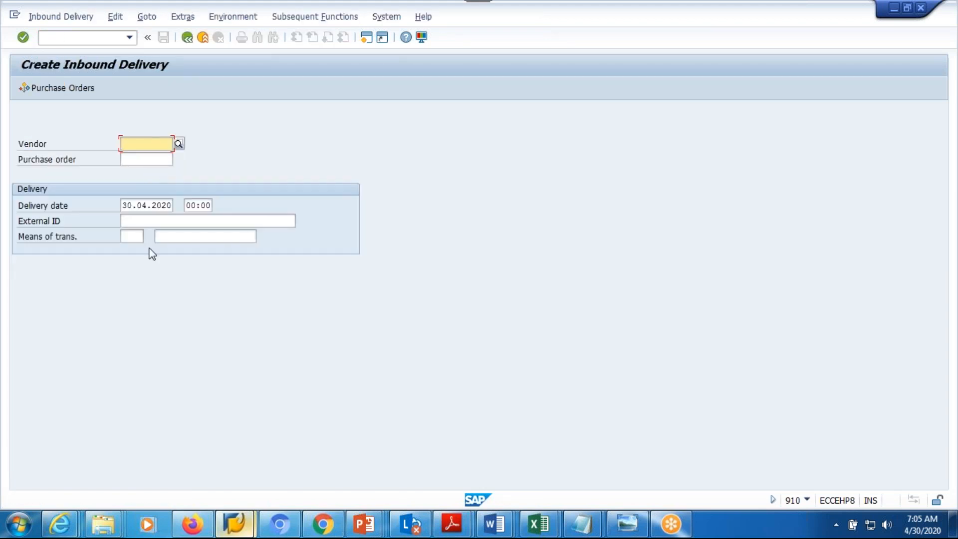
click(157, 221)
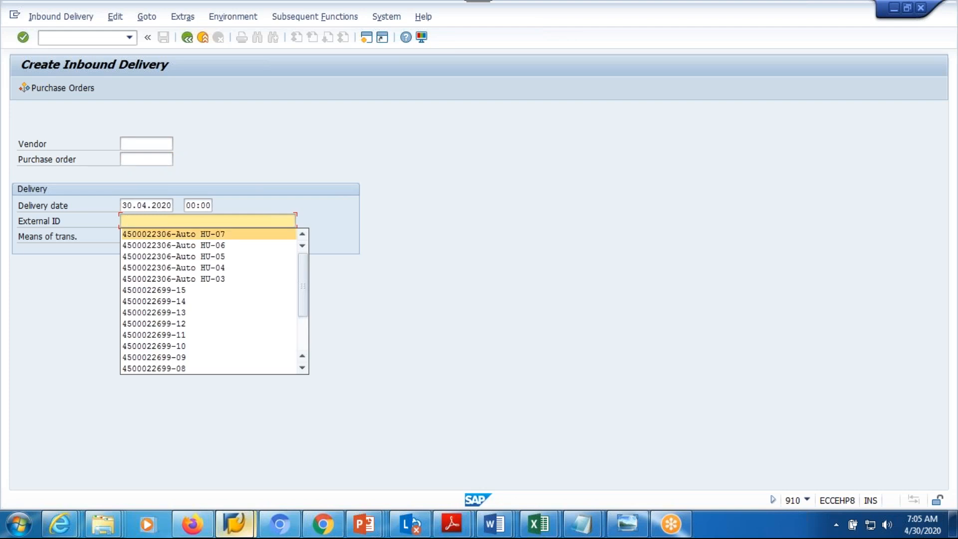
click(189, 290)
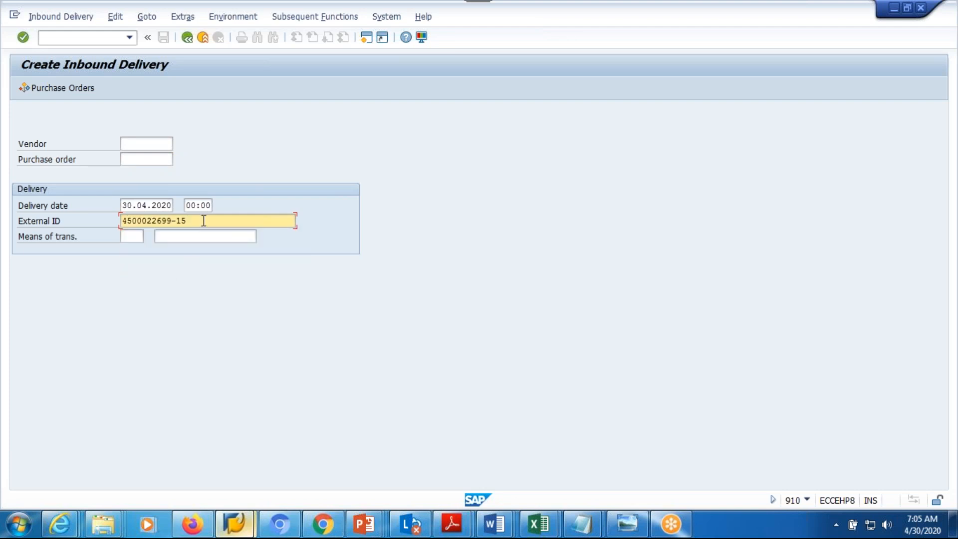
key(BackSpace)
key(BackSpace)
text(partial GR)
click(154, 158)
click(149, 183)
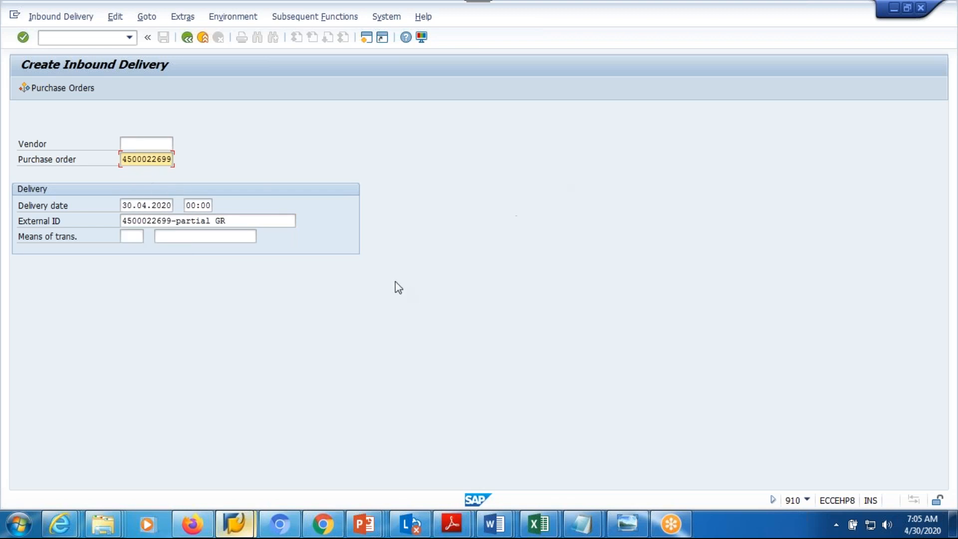
key(Return)
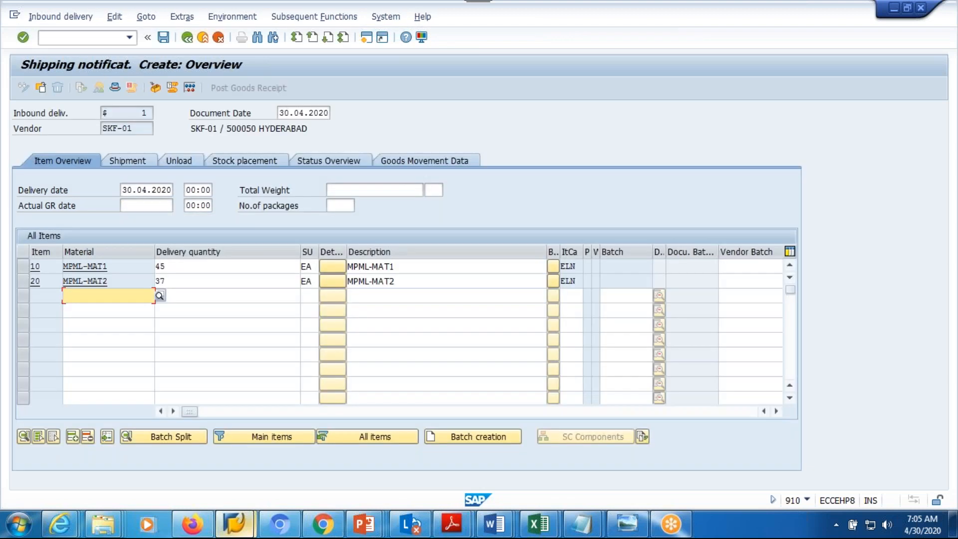
Delete item 20, MPML-MAT2, from the inbound delivery and confirm the deletion.
click(25, 275)
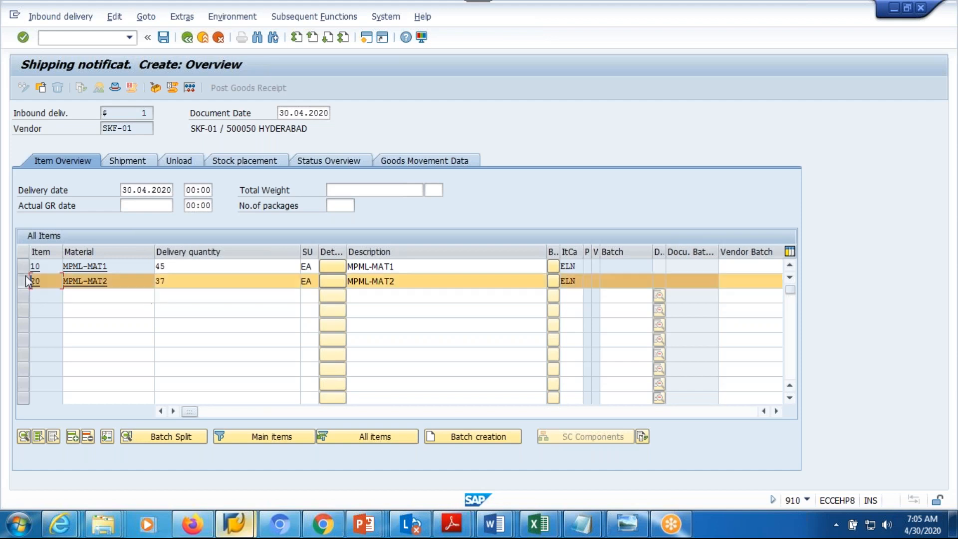
click(86, 436)
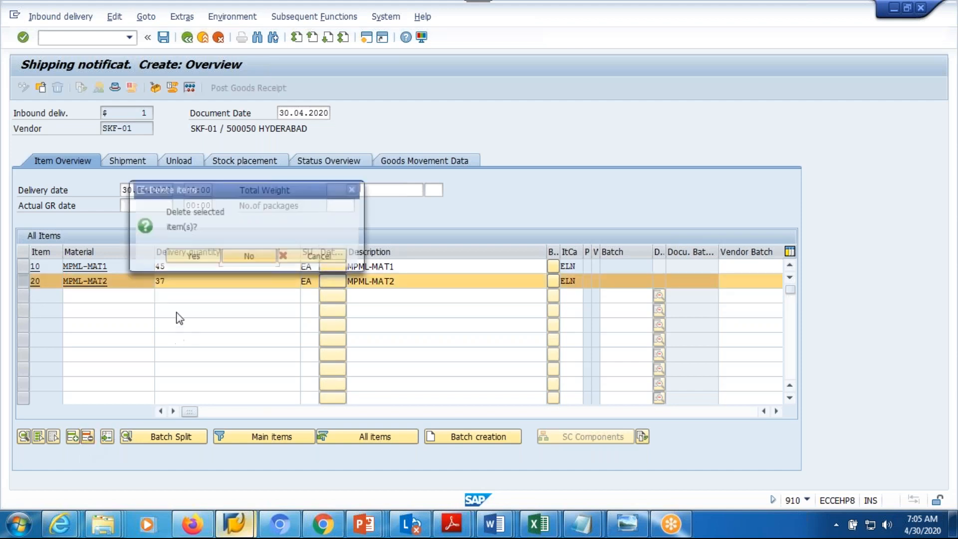
click(185, 258)
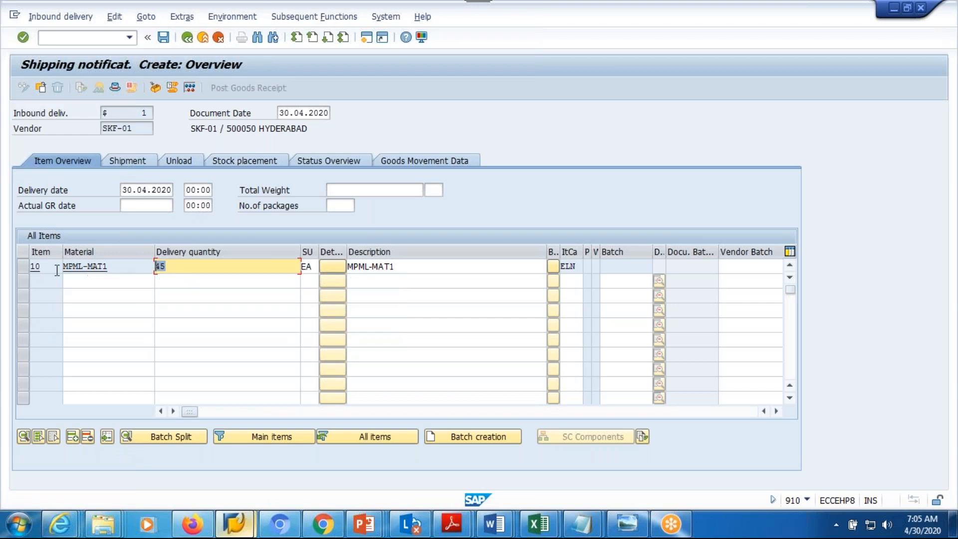
Enter a new delivery quantity for item 10, MPML-MAT1, and save the inbound delivery.
text(3)
click(163, 36)
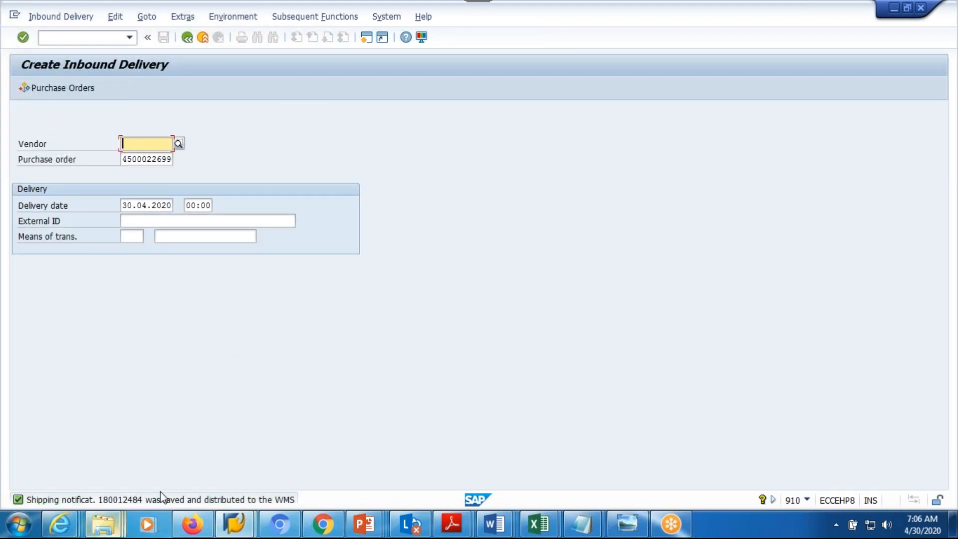
Return to the SAP Logon window and open the 02.per EW connection.
click(235, 523)
click(166, 454)
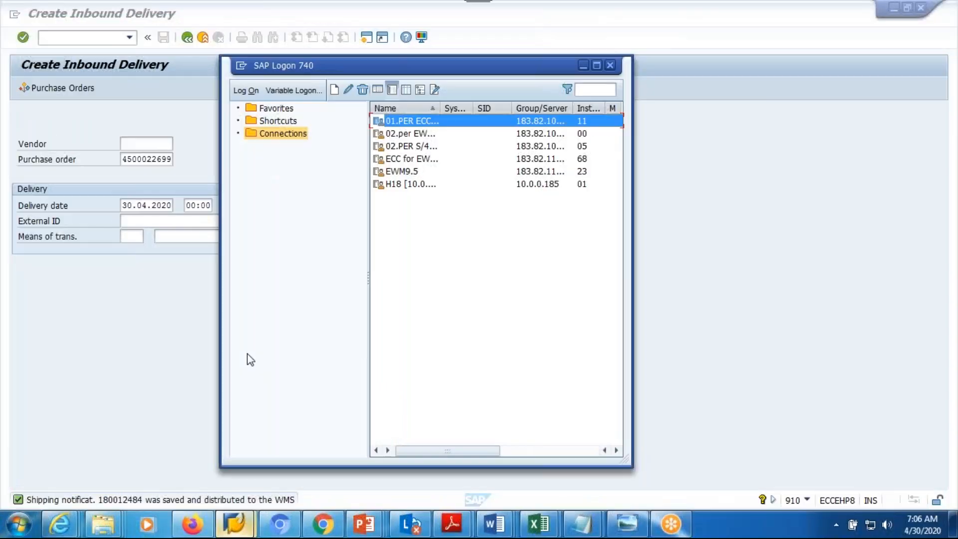
double_click(420, 132)
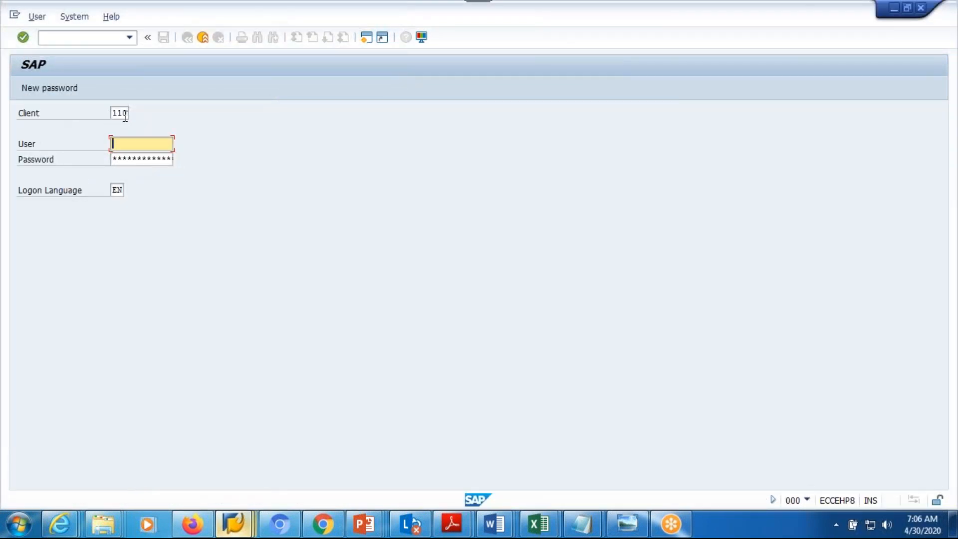
Log on to client 111 with the user name and account password.
click(123, 113)
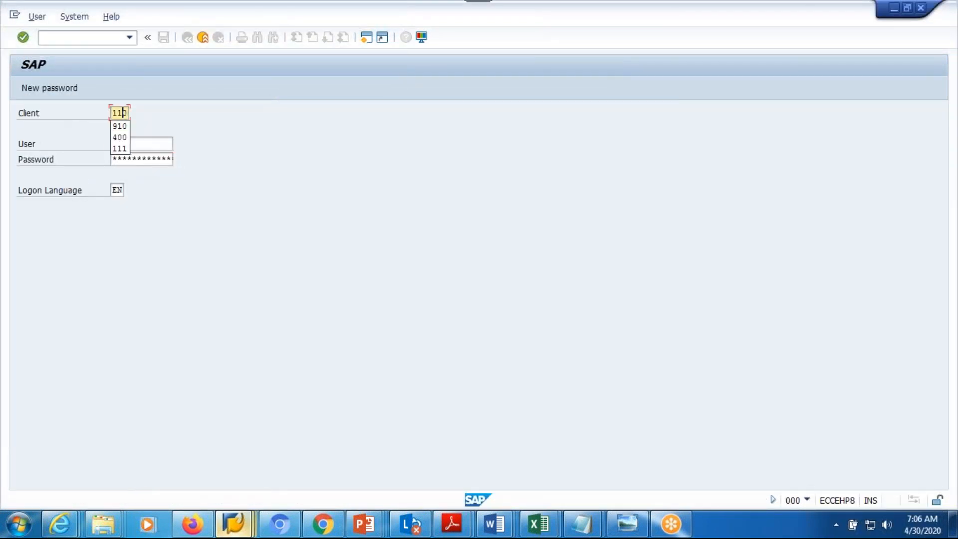
click(123, 148)
text(c)
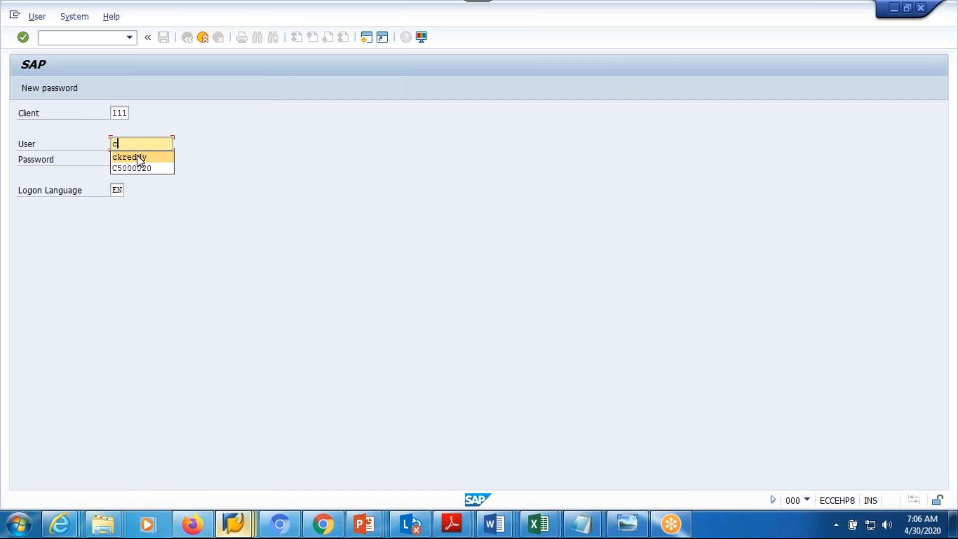
click(141, 158)
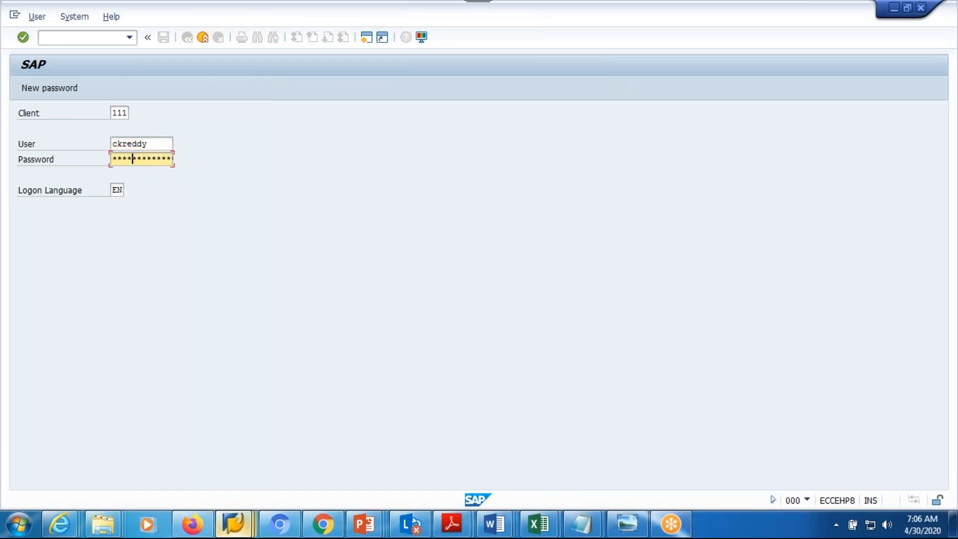
key(Return)
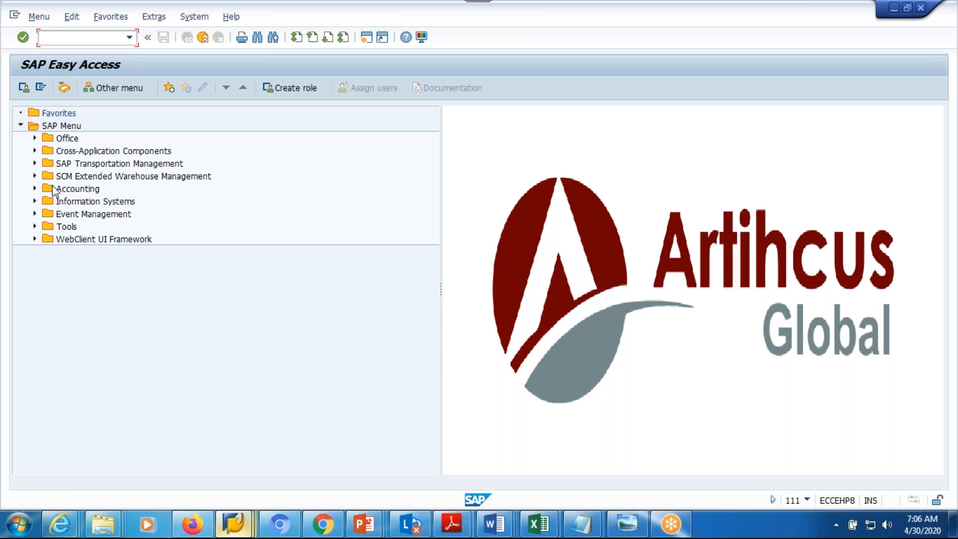
Open the Maintain Inbound Delivery Notification transaction under Extended Warehouse Management, Delivery Processing, Inbound Delivery.
click(33, 176)
click(47, 188)
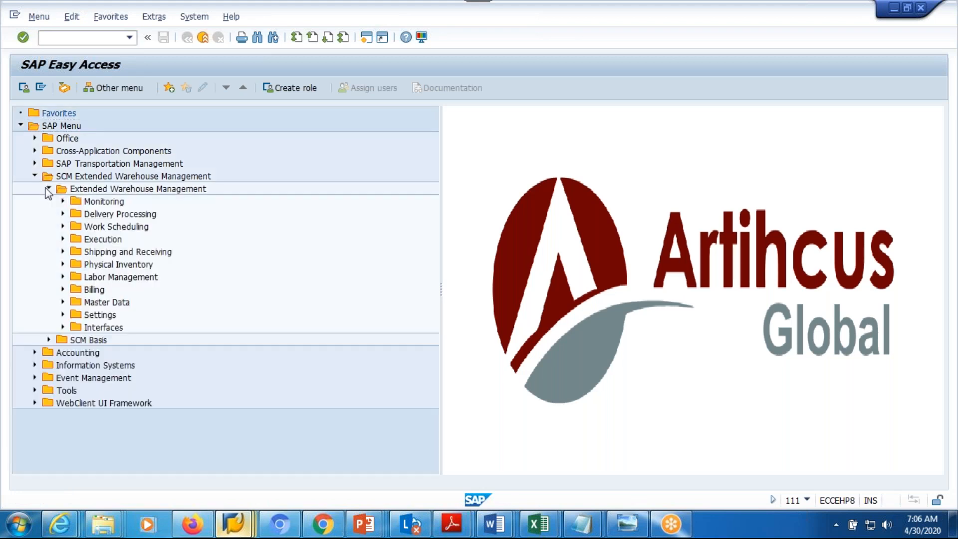
click(63, 213)
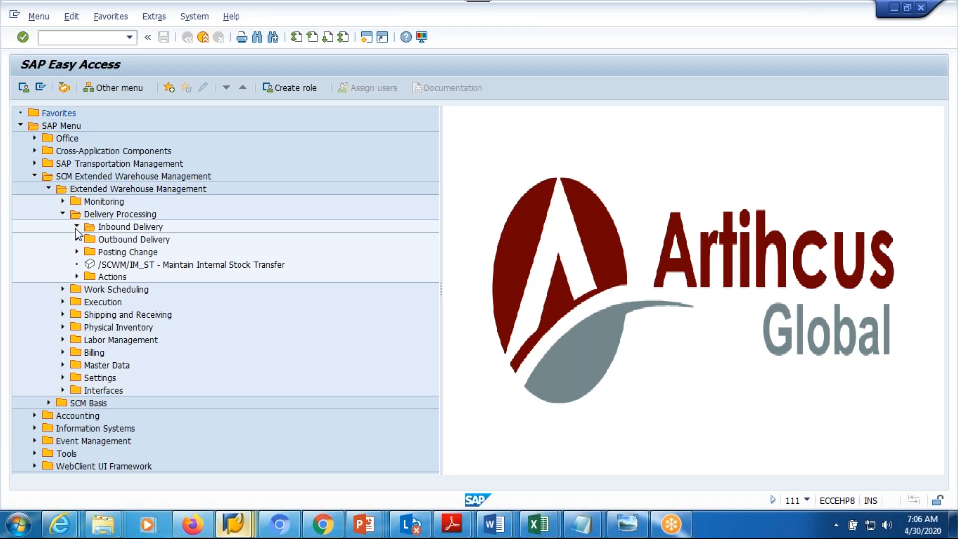
click(77, 227)
click(169, 243)
double_click(169, 242)
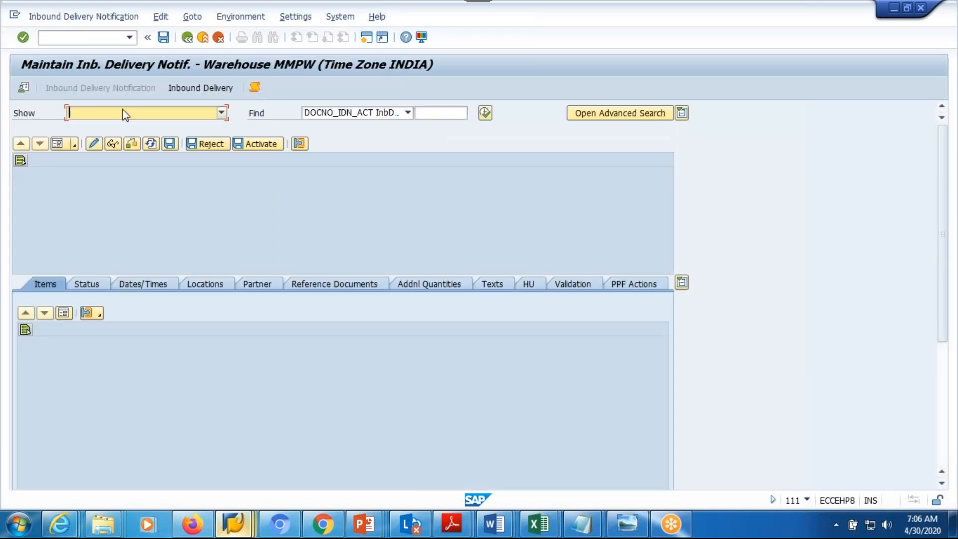
Set the default warehouse number to MPMW and search its inbound delivery notifications without specific criteria.
click(22, 90)
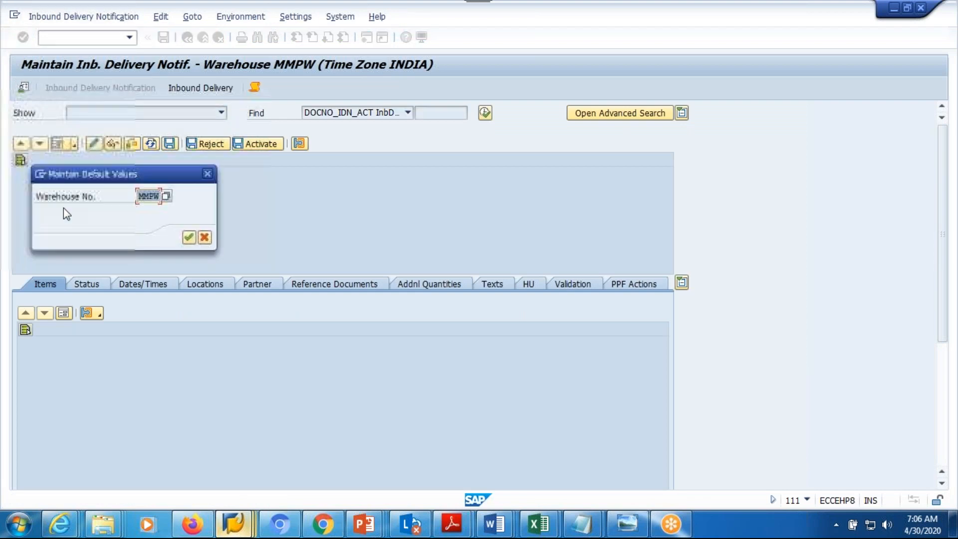
text(MPMW)
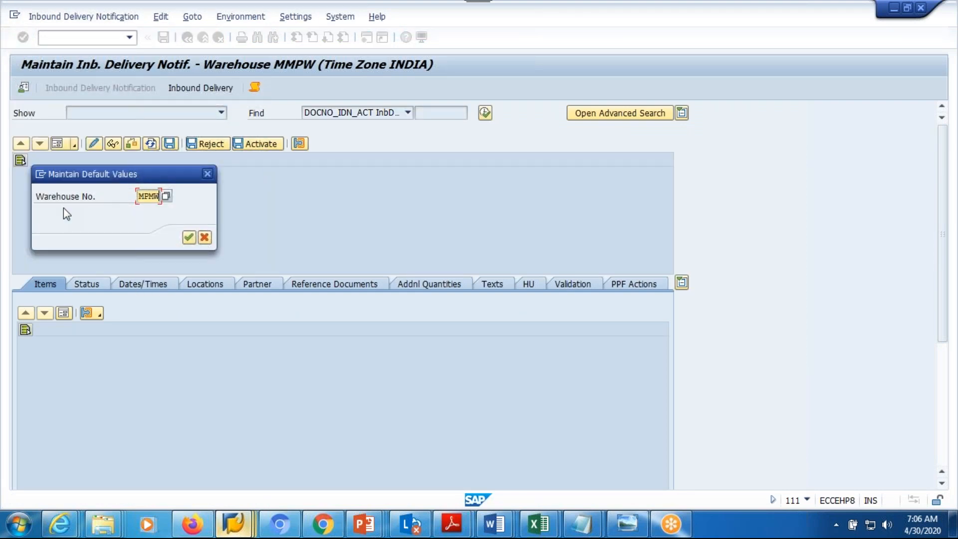
click(189, 237)
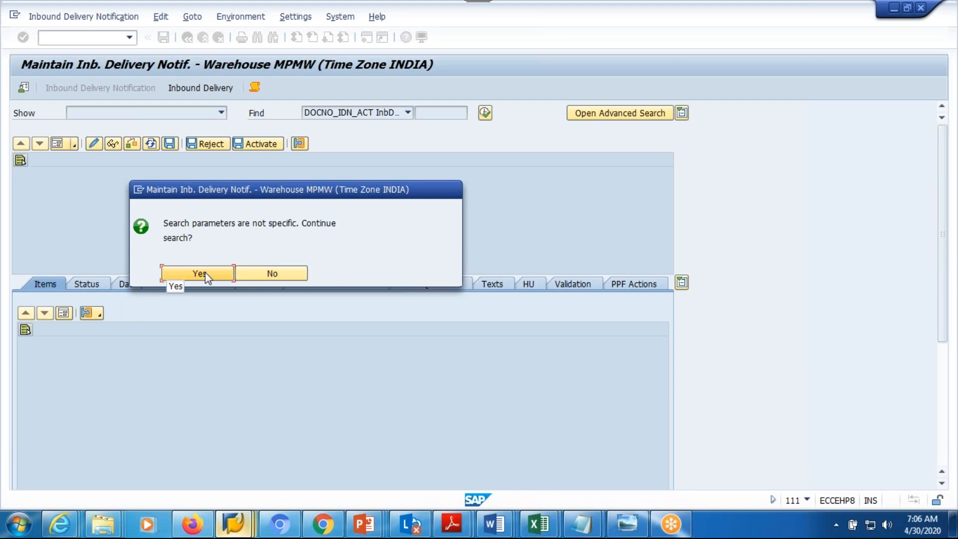
click(205, 272)
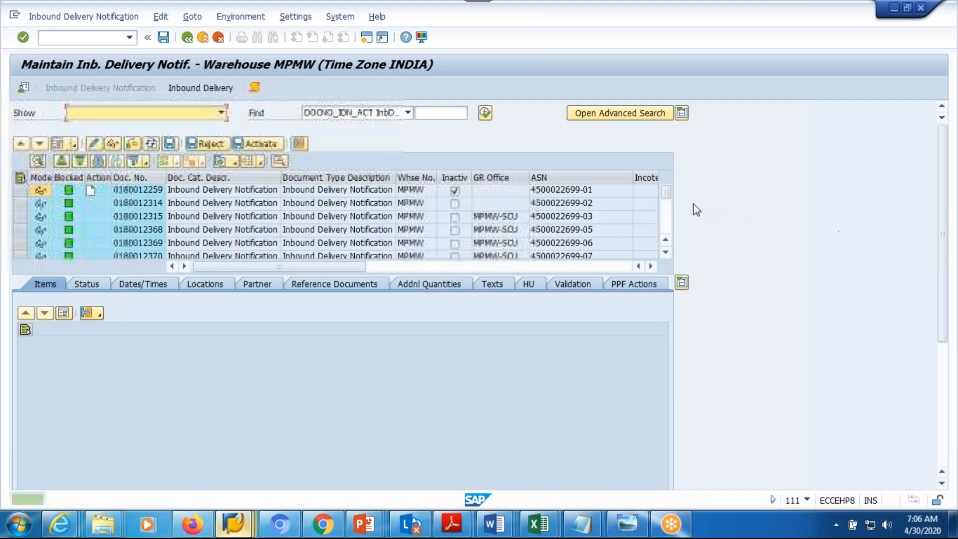
Check item 10 of the notification whose ASN ends in "-PARTIAL GR" and open its inbound delivery.
drag(666, 192, 675, 263)
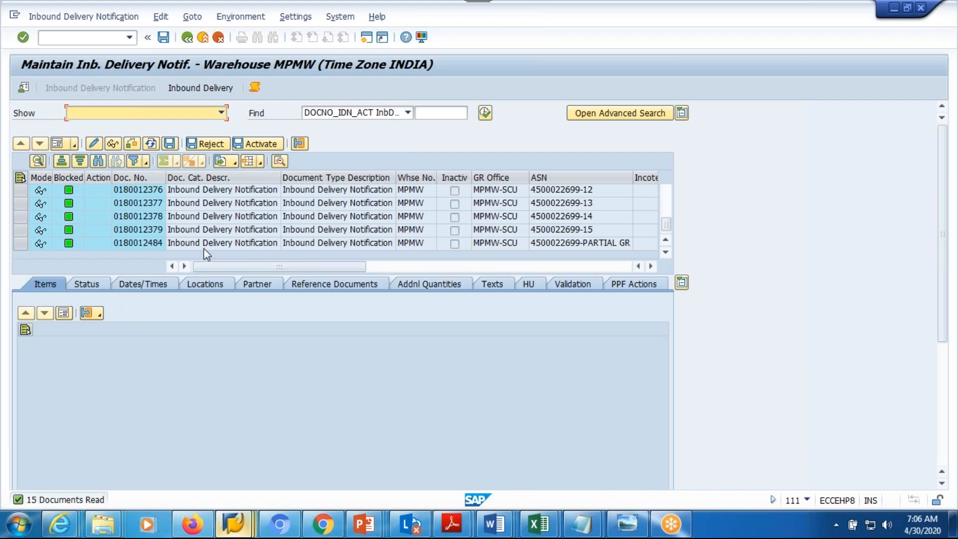
click(116, 243)
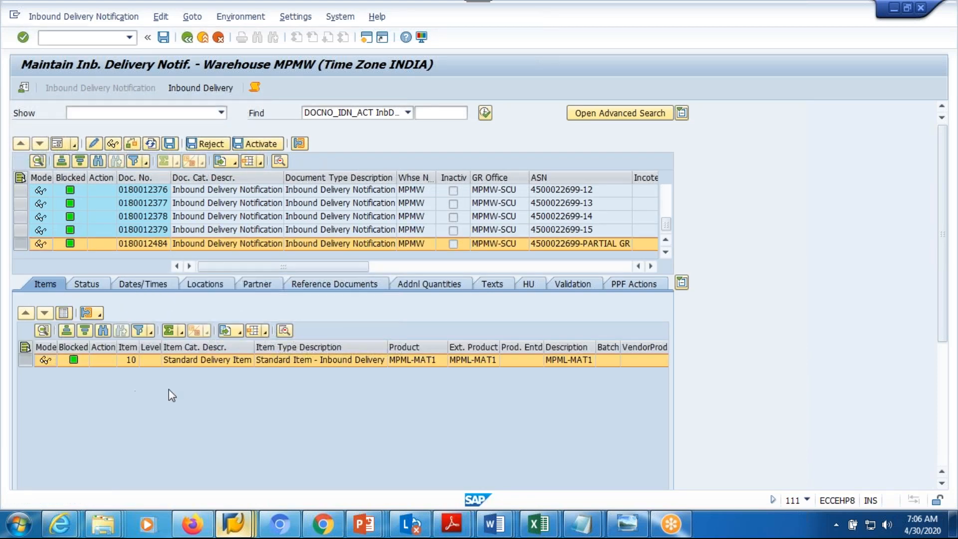
click(141, 374)
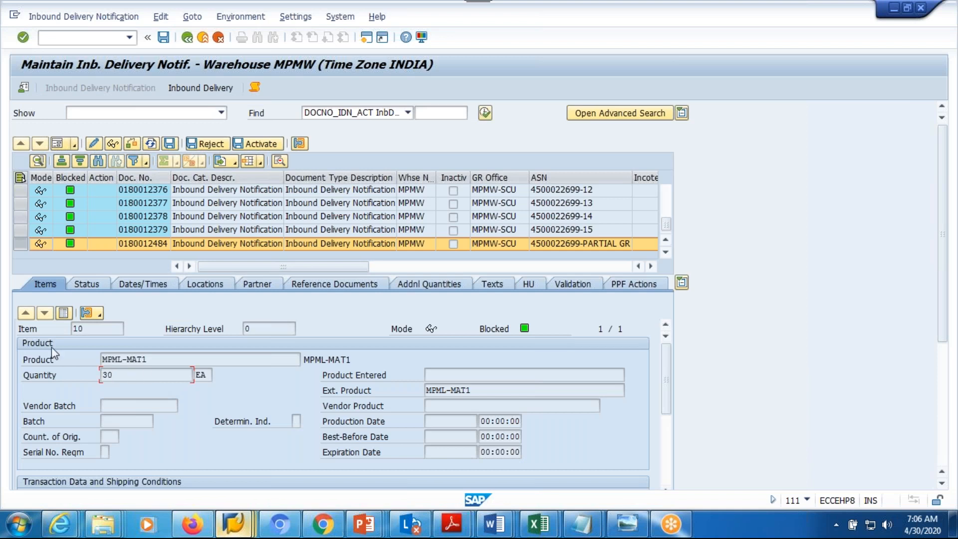
click(63, 312)
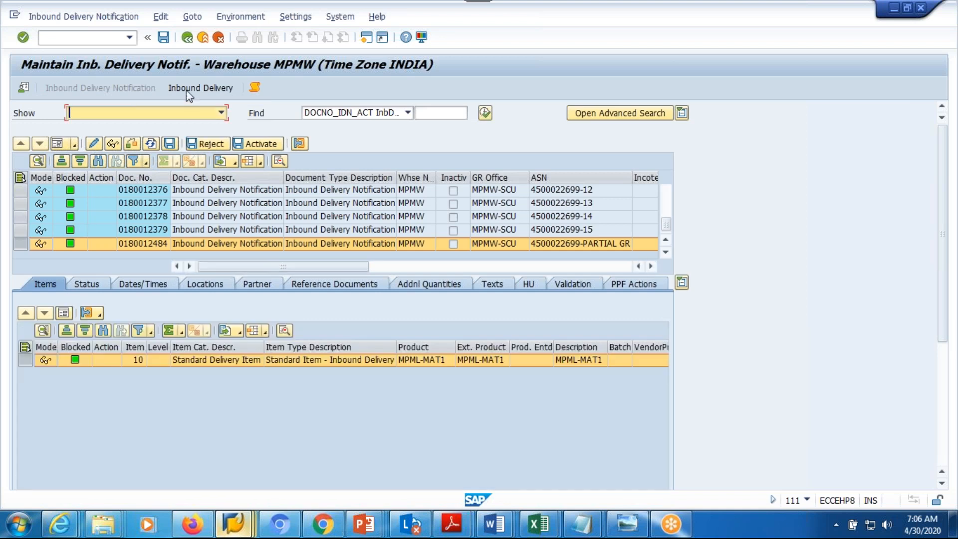
click(186, 88)
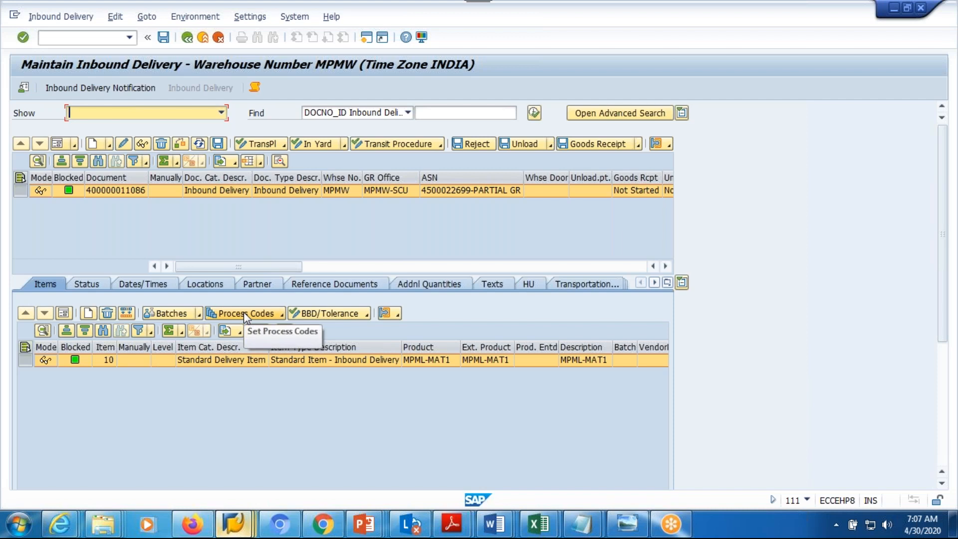
Add the line "process codes :" at the end of the Notepad file New Text Document and return to SAP.
mouse_move(582, 524)
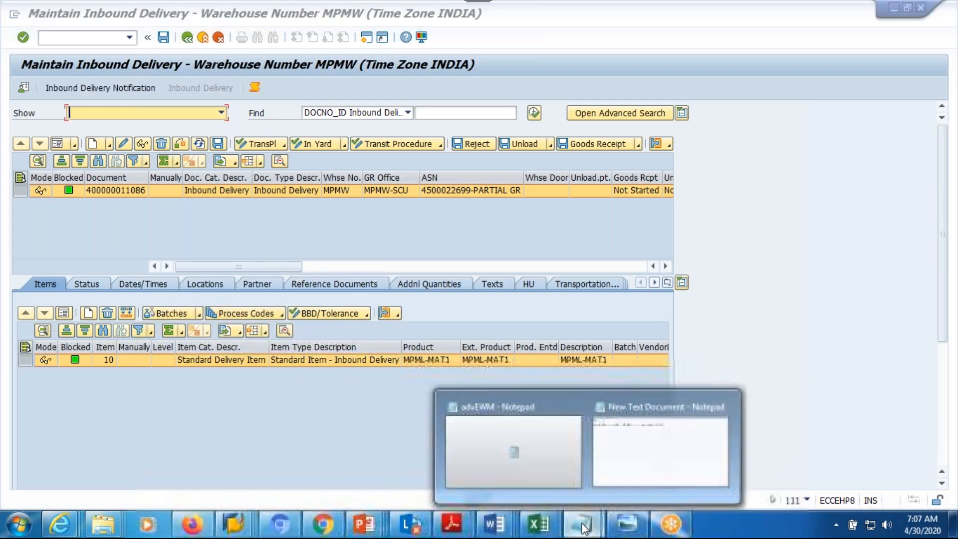
click(638, 452)
key(Return)
key(Return)
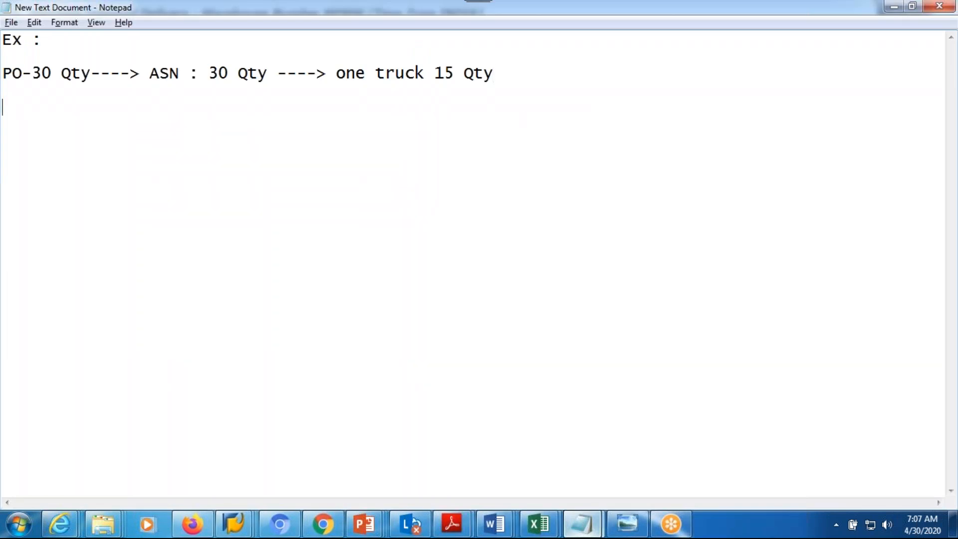
text(process)
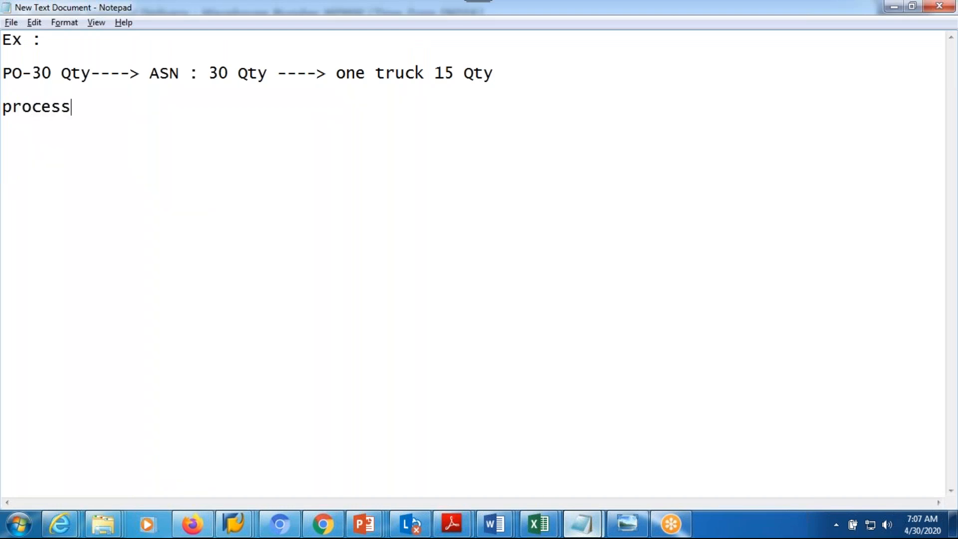
text( codes :)
key(alt+Tab)
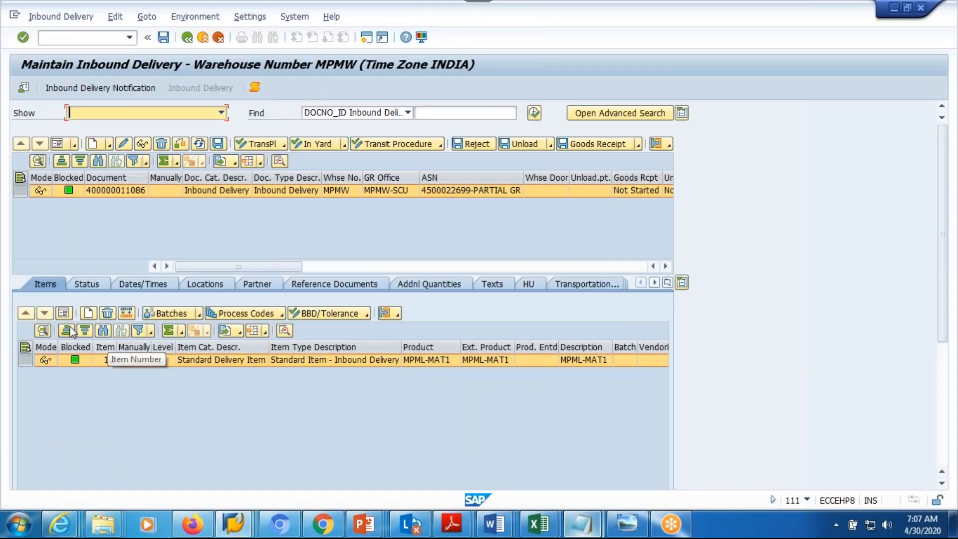
Apply process code I002 Delivery Difference, Adj. Doc. + Qty to item 10 with quantity adjustment -15 EA and save the inbound delivery.
double_click(176, 364)
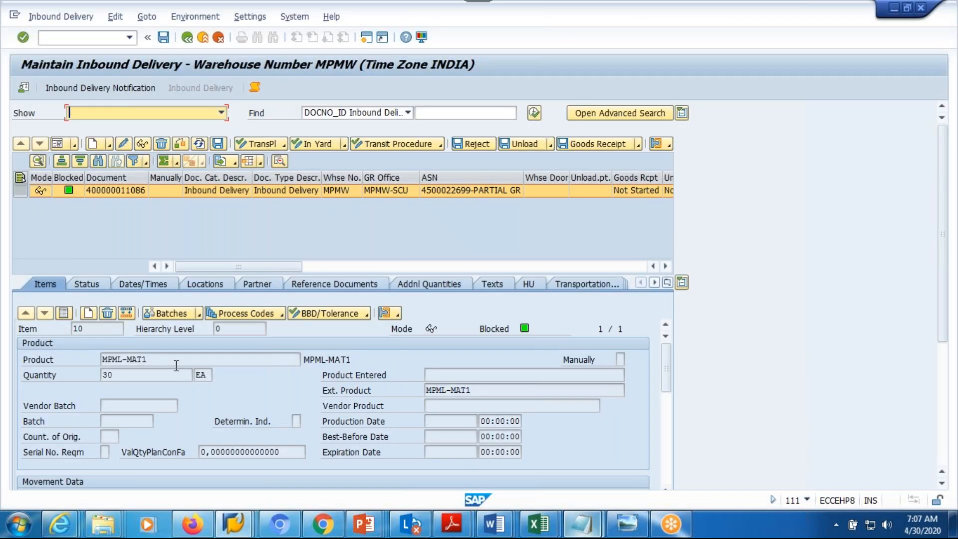
click(282, 314)
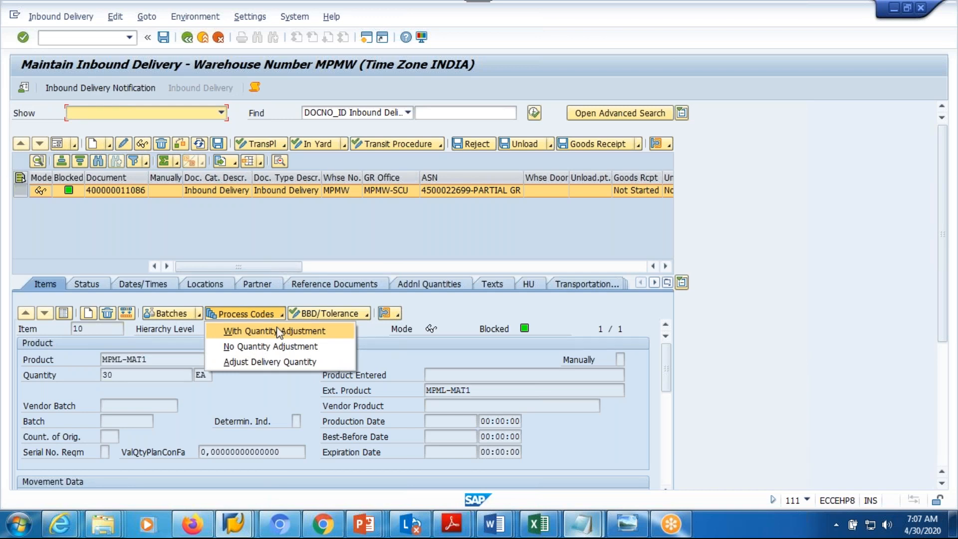
click(279, 331)
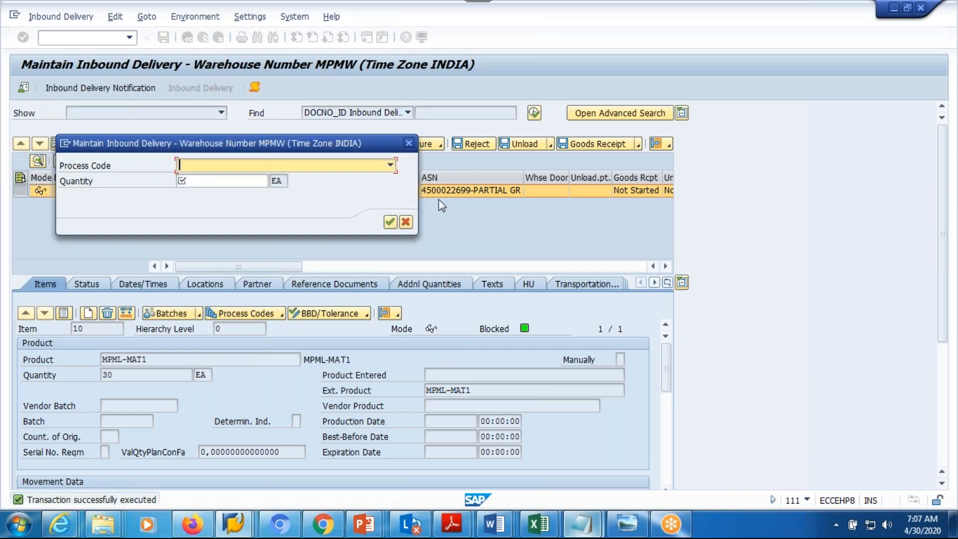
click(391, 165)
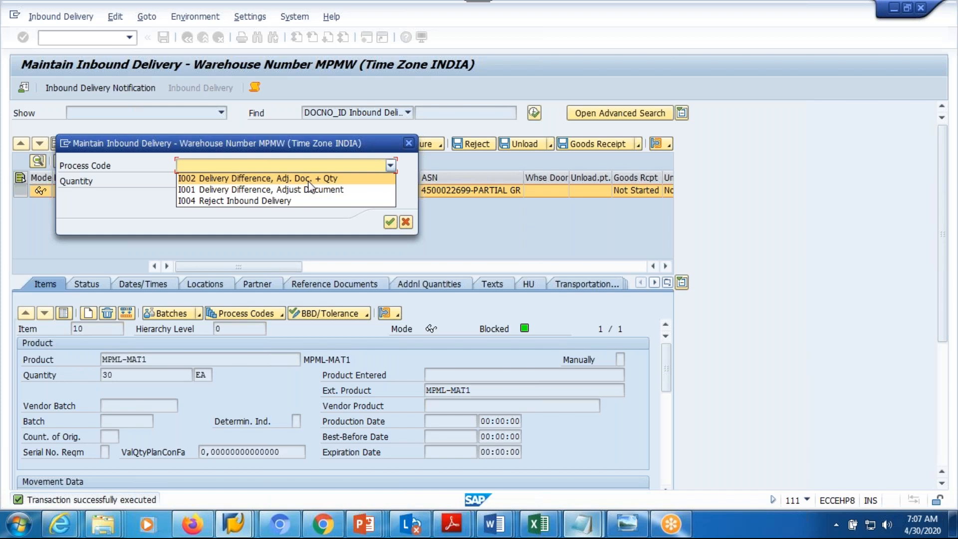
click(268, 144)
click(392, 166)
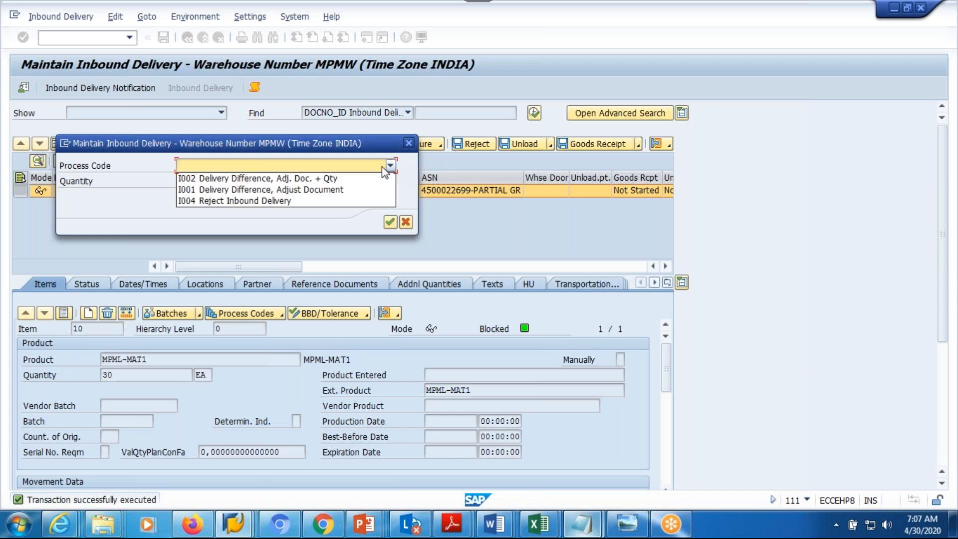
click(309, 179)
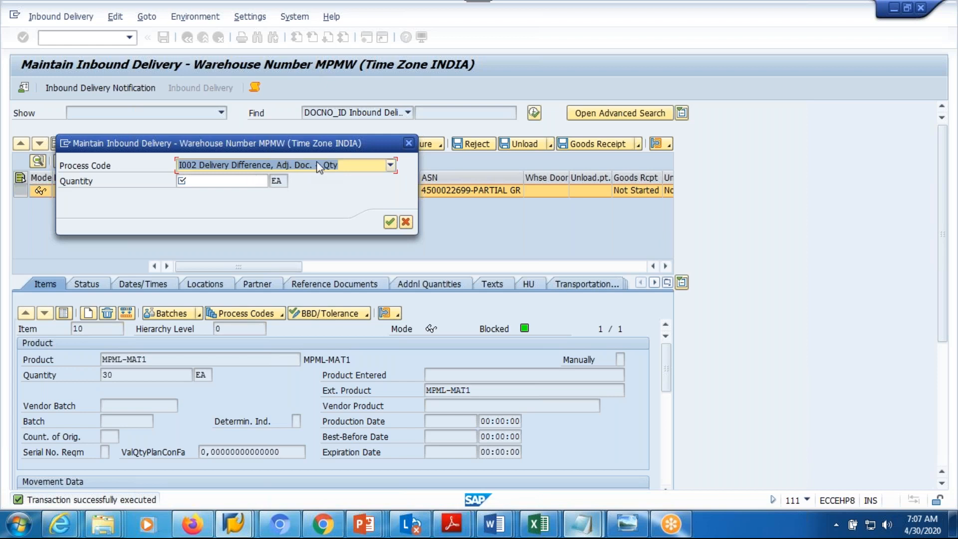
click(214, 180)
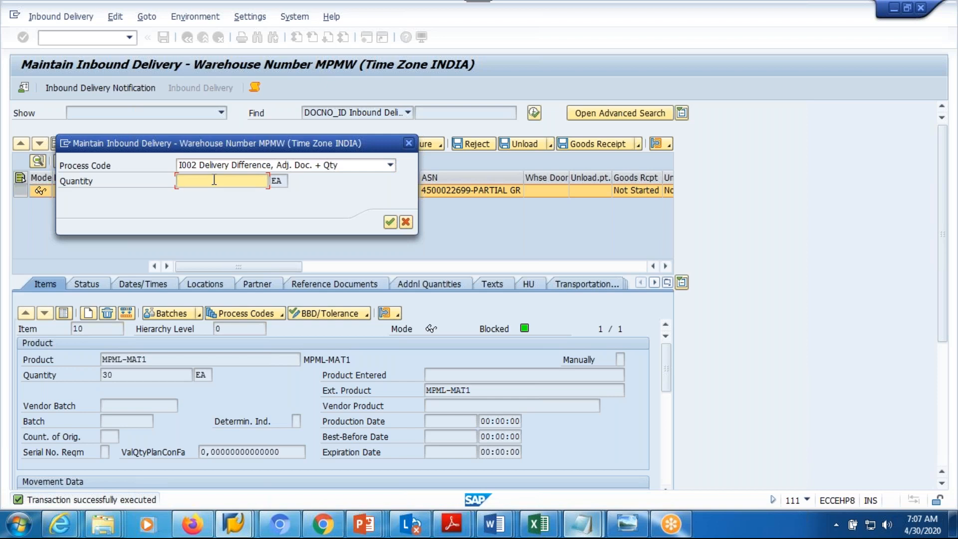
text(-15)
click(391, 224)
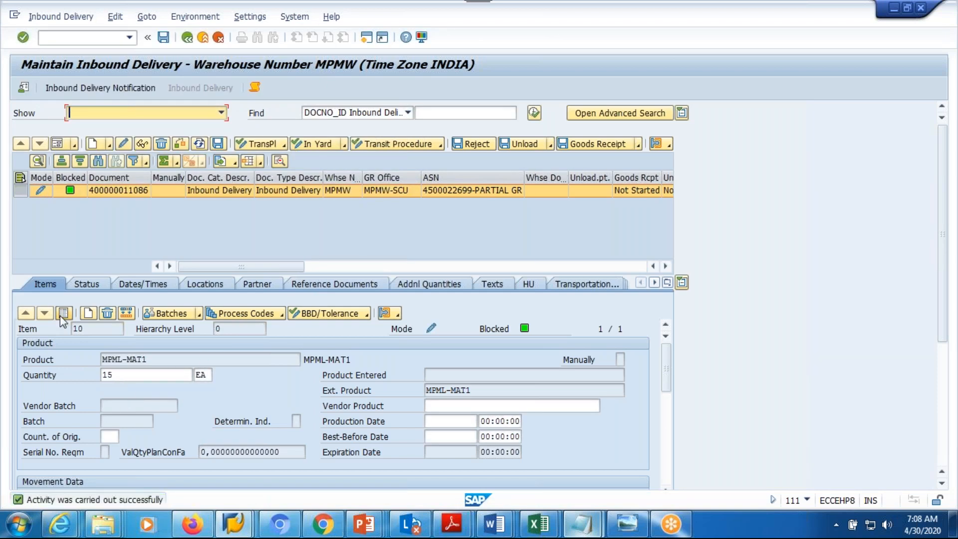
click(217, 145)
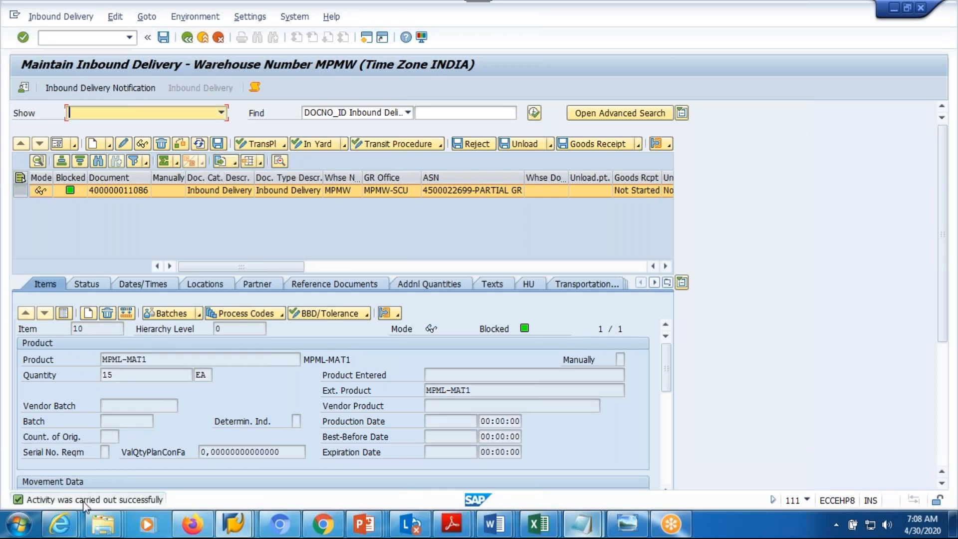
Return to the notification, check the quantity of item 10, and display the inbound deliveries belonging to it.
click(188, 39)
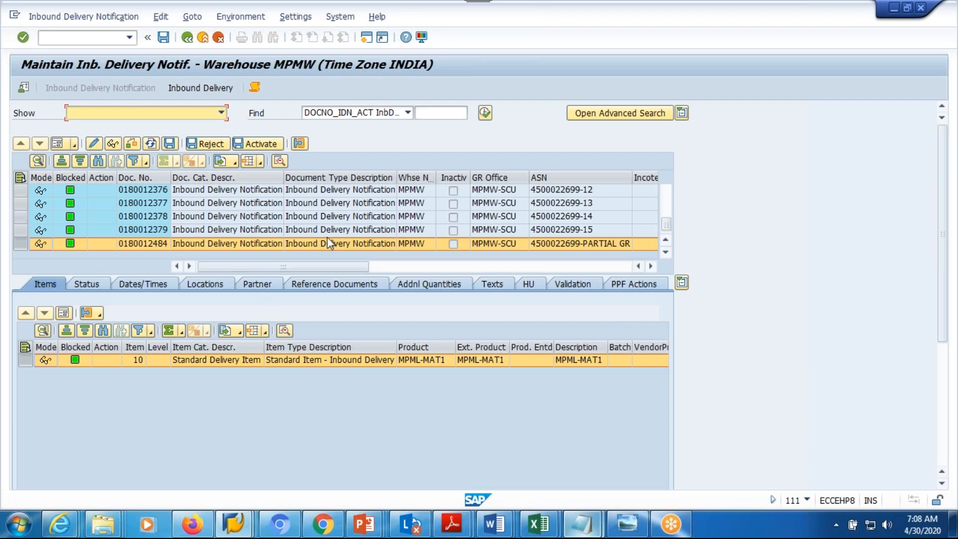
click(63, 313)
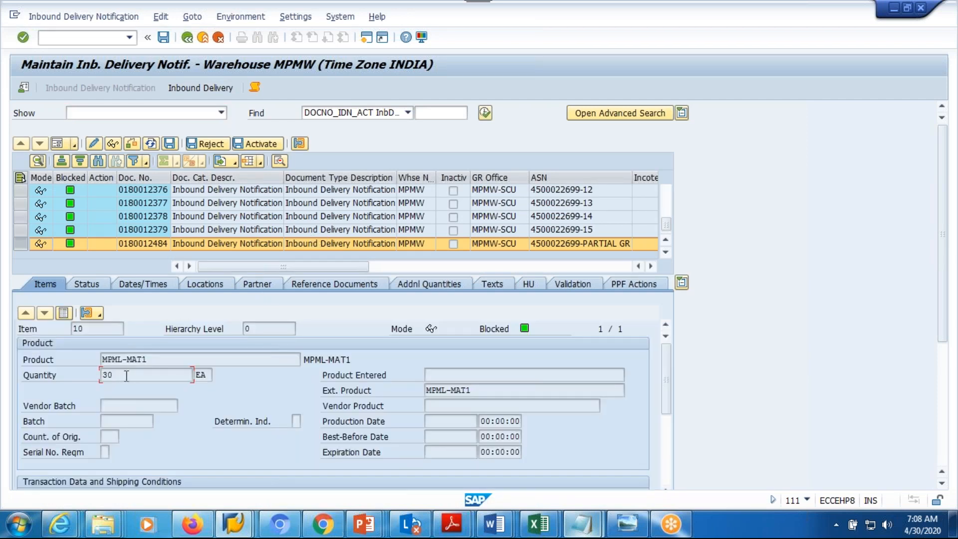
click(64, 313)
click(192, 88)
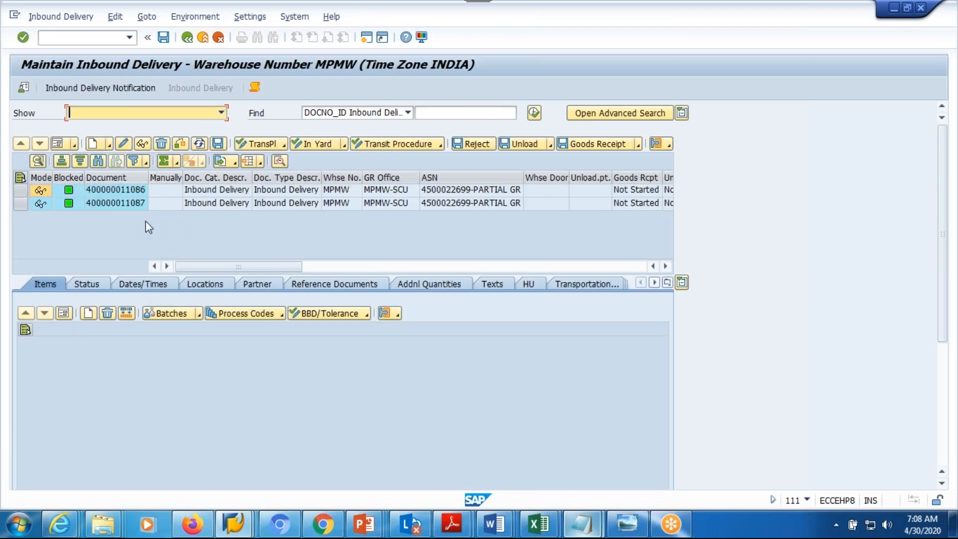
Reopen the inbound deliveries from the notification and check the quantity of item 10 in the first delivery.
click(188, 37)
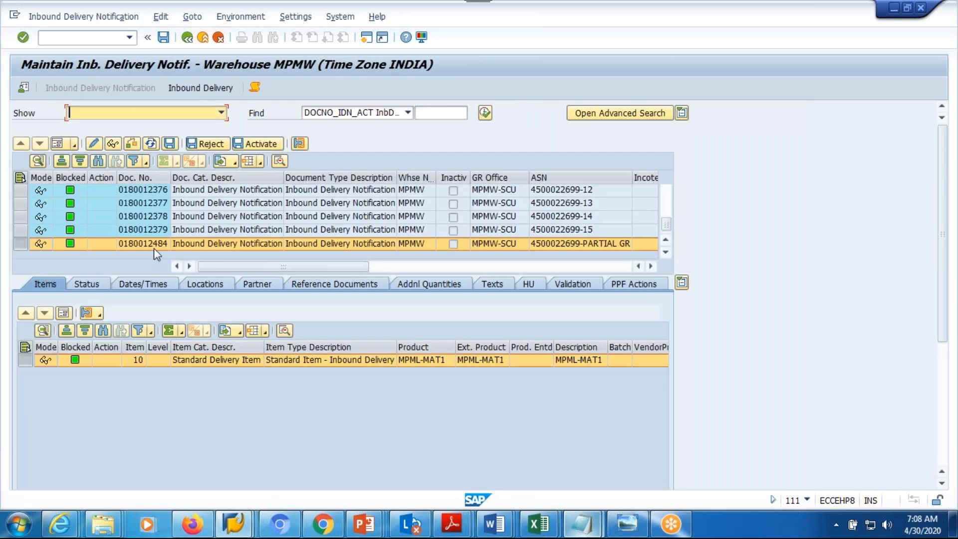
click(201, 88)
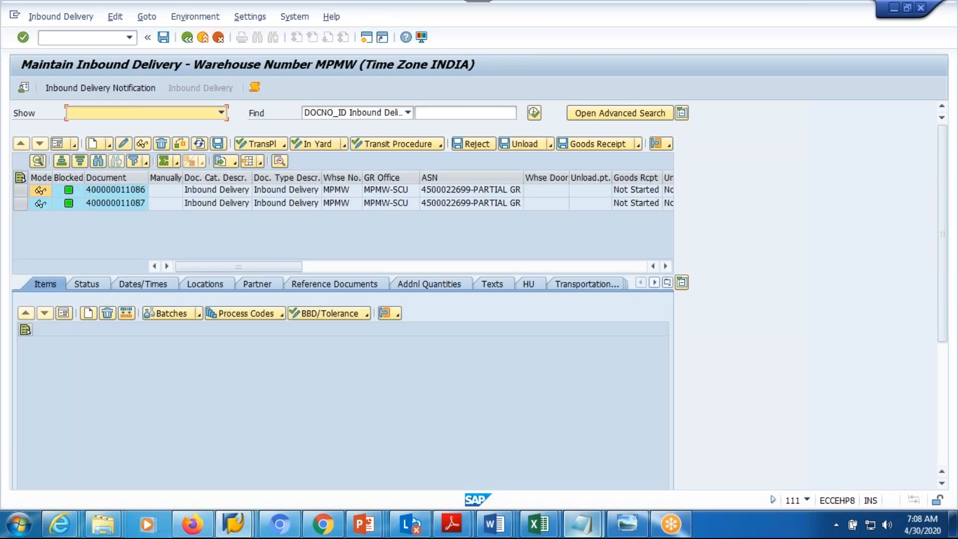
click(20, 190)
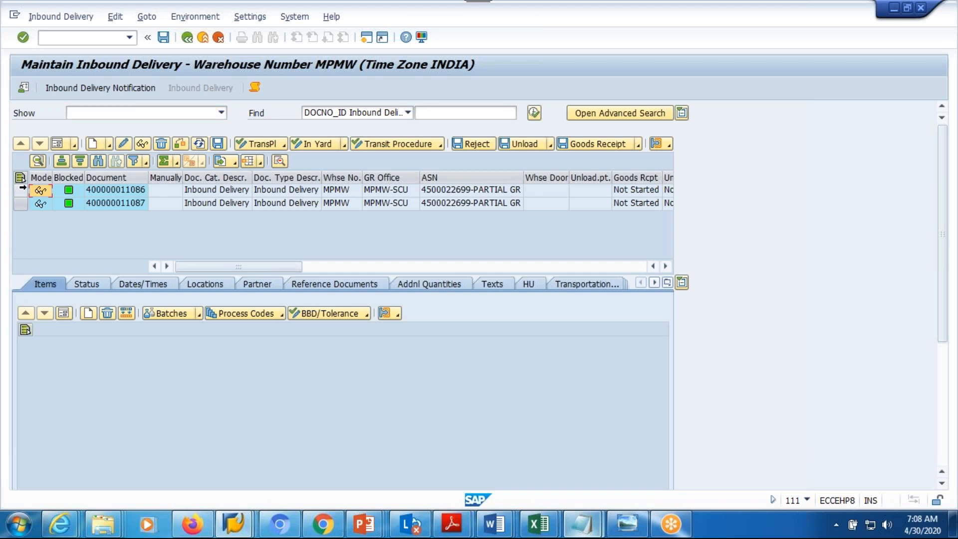
double_click(212, 195)
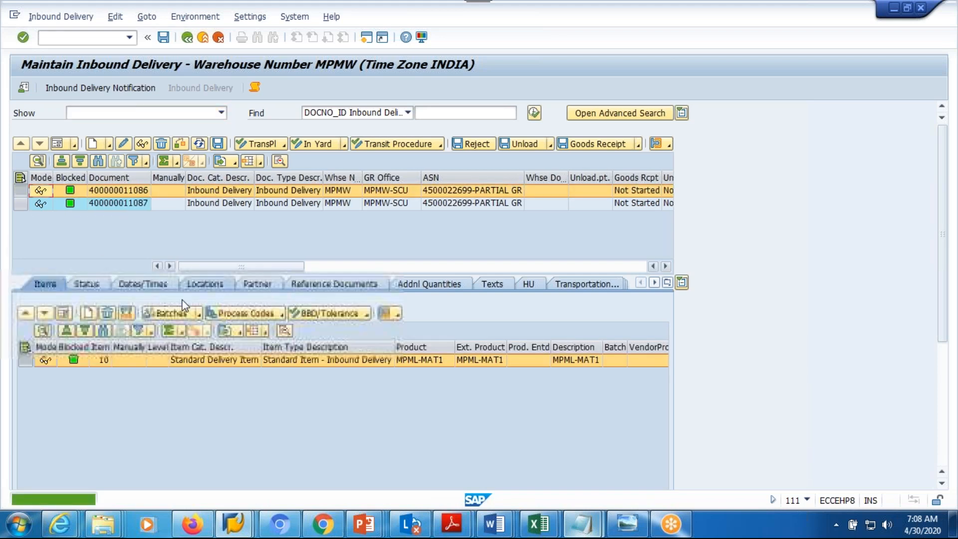
click(65, 315)
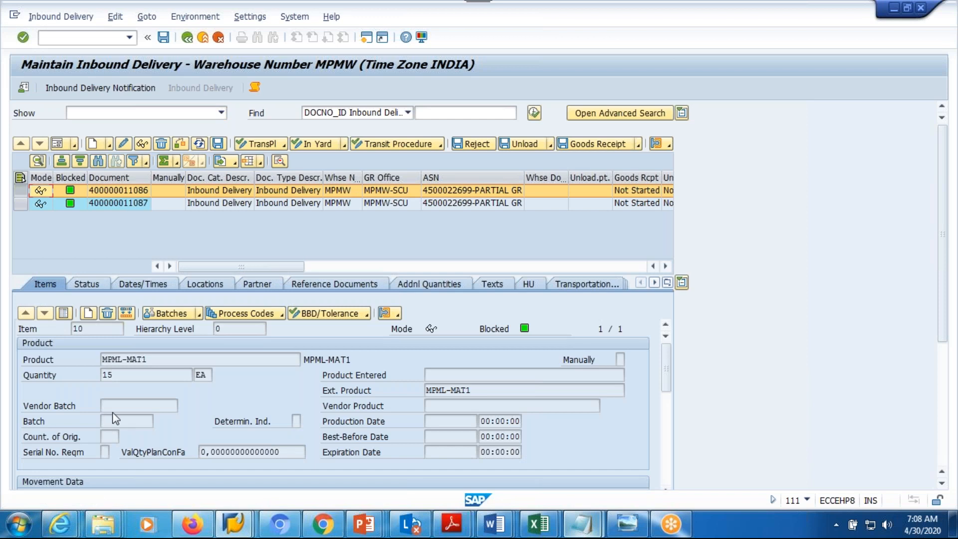
click(135, 378)
click(63, 312)
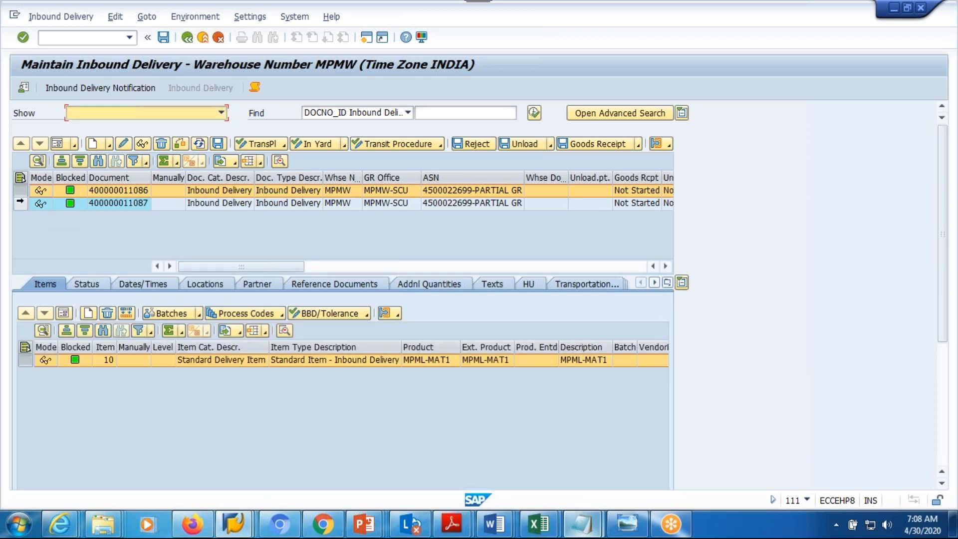
Check the quantity of item 10 in the second inbound delivery of the list.
click(95, 203)
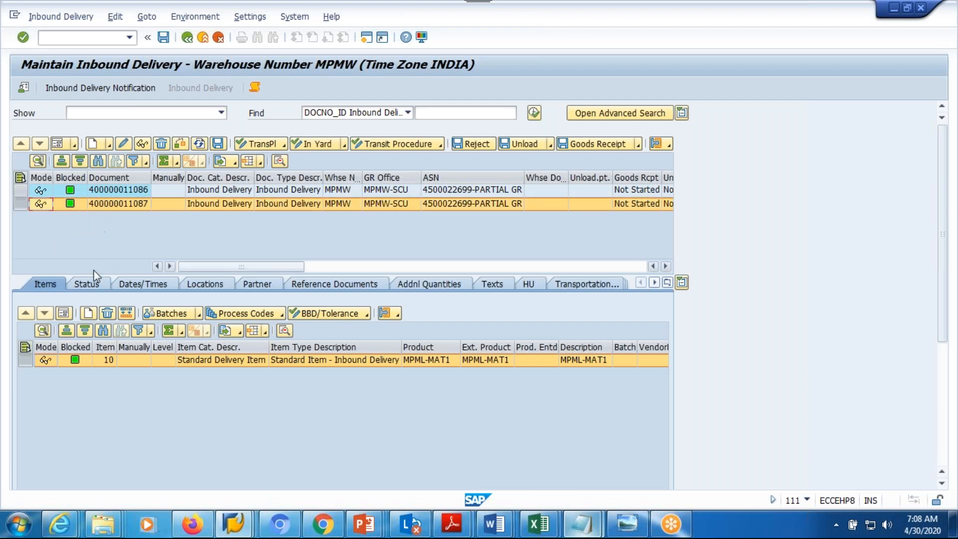
click(63, 313)
click(127, 372)
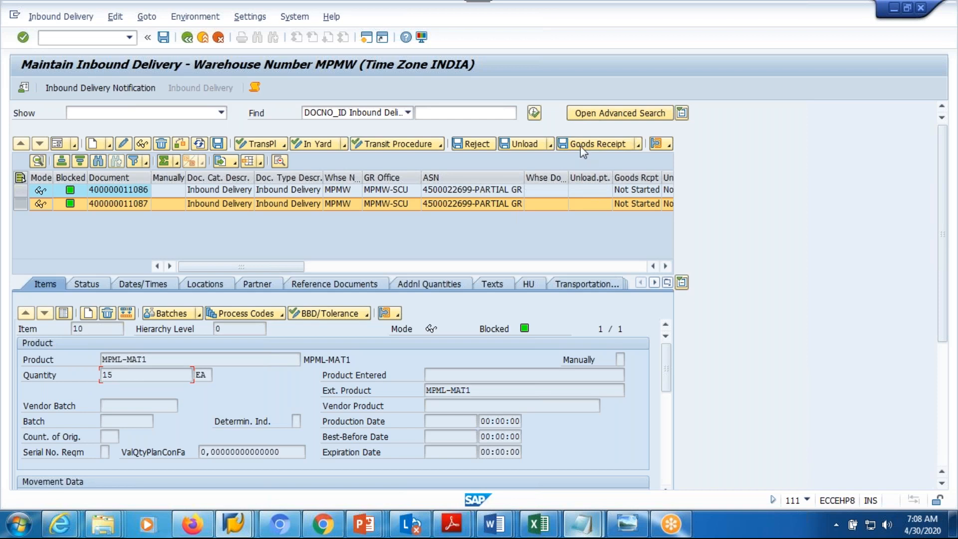
click(64, 313)
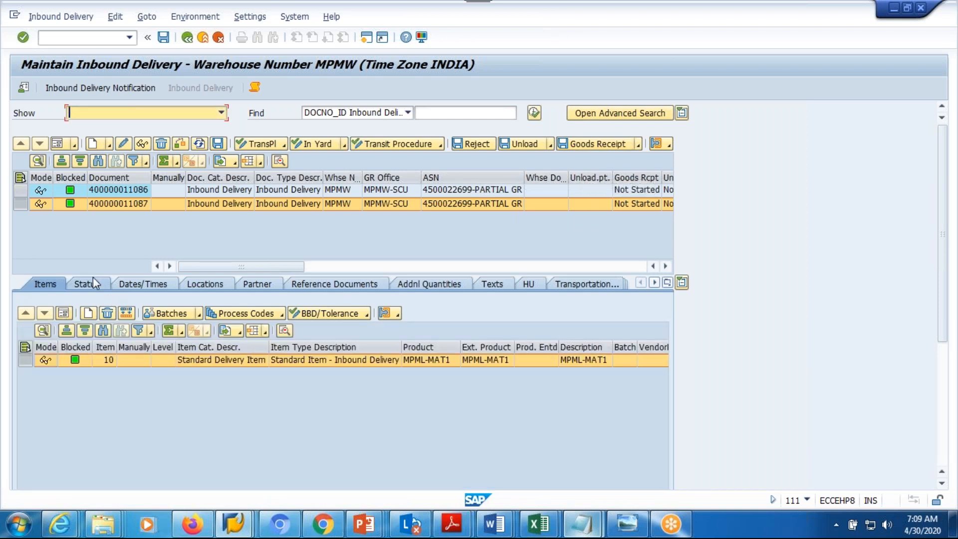
Examine the reference documents of the first inbound delivery, including its ASN and ERP Original Document entries.
click(122, 190)
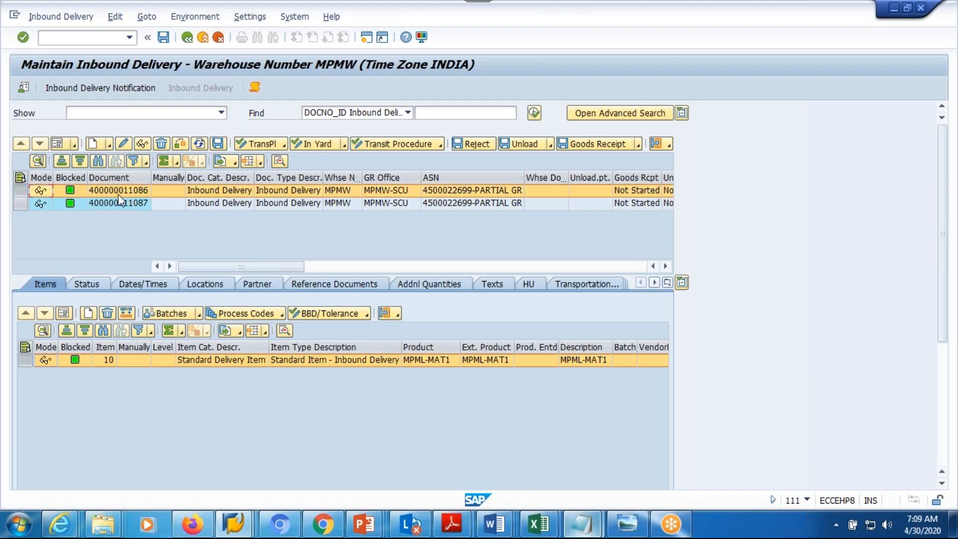
click(323, 285)
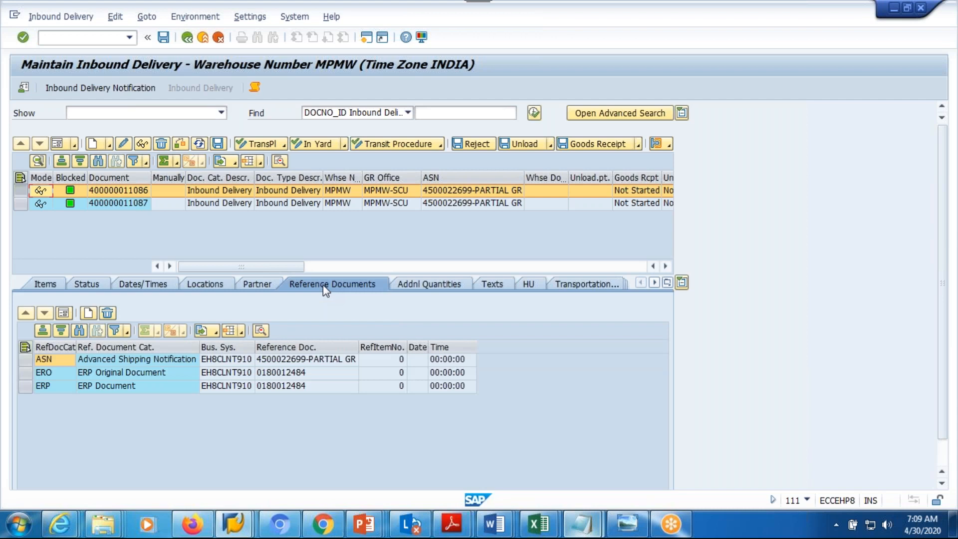
click(25, 360)
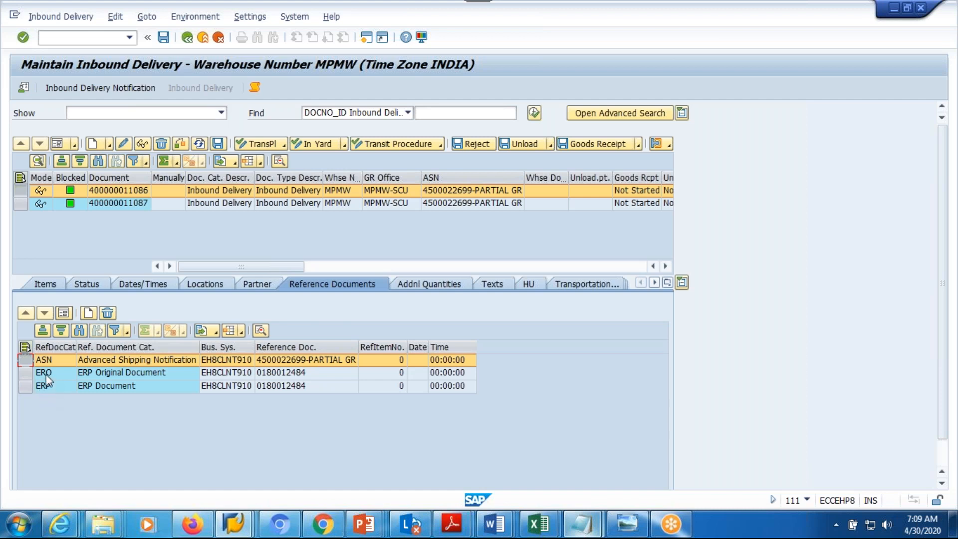
click(100, 374)
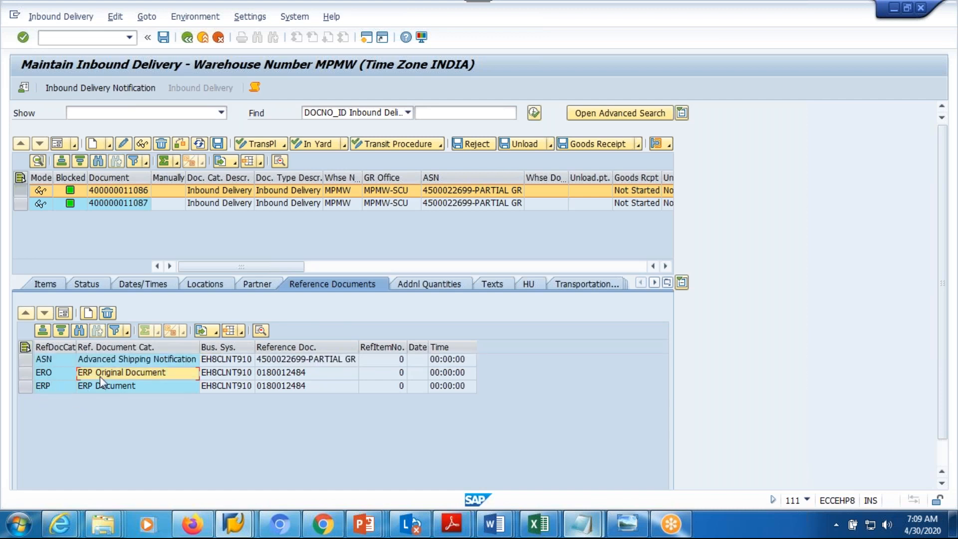
click(264, 374)
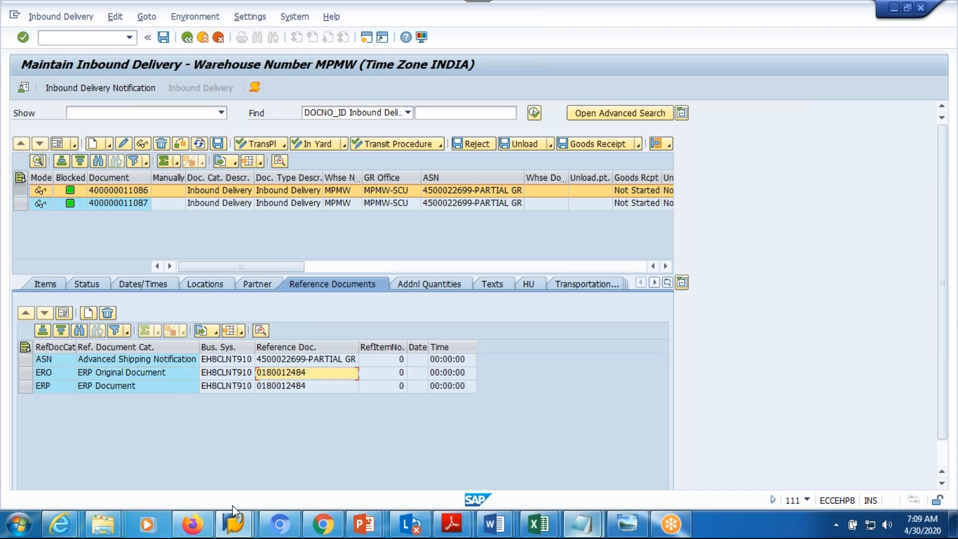
Switch to the ECC session, display the original inbound delivery, and check the delivery quantity of item 10.
mouse_move(234, 512)
click(216, 399)
mouse_move(175, 512)
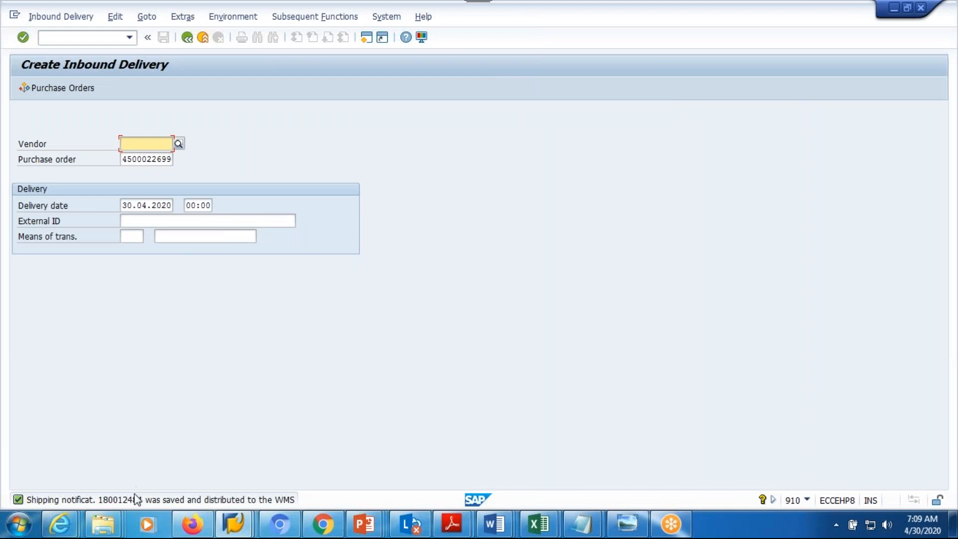
click(57, 17)
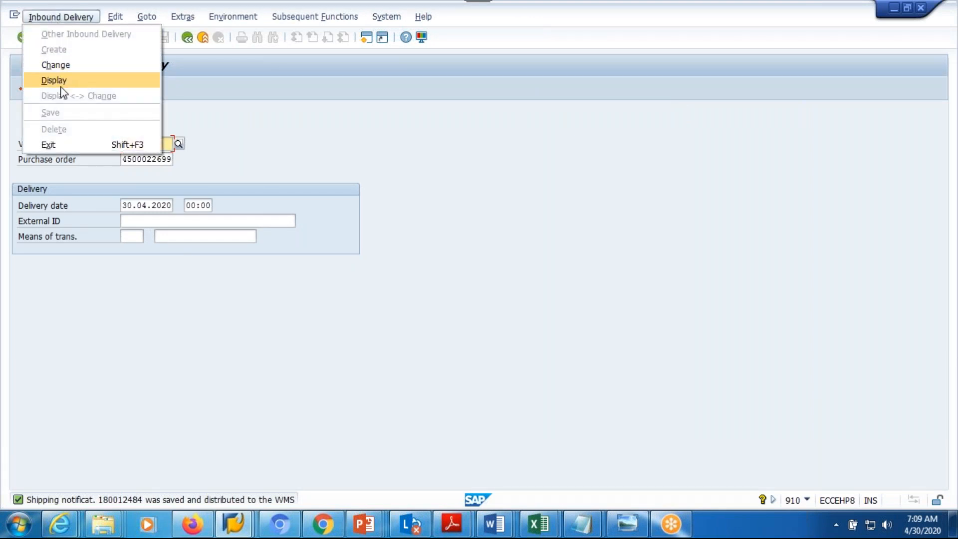
click(59, 81)
click(184, 145)
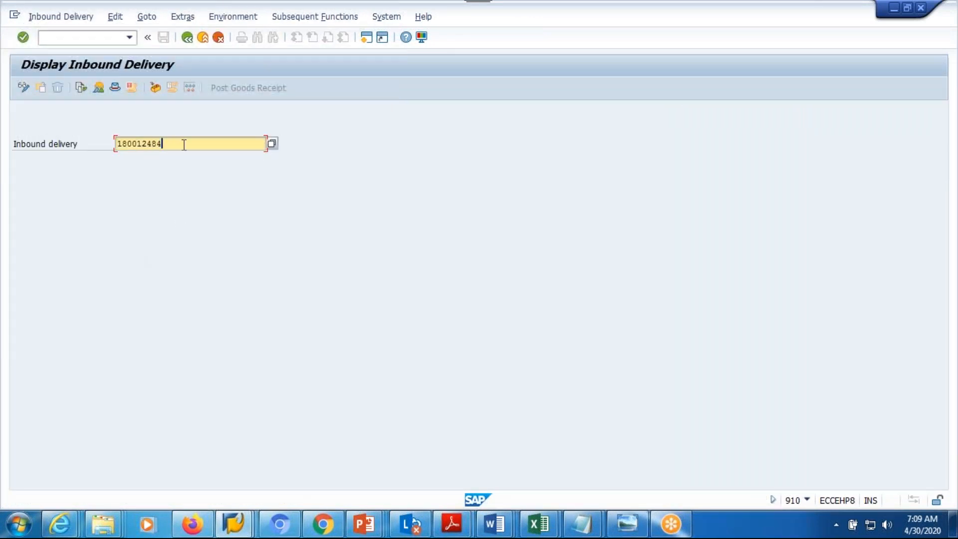
key(Return)
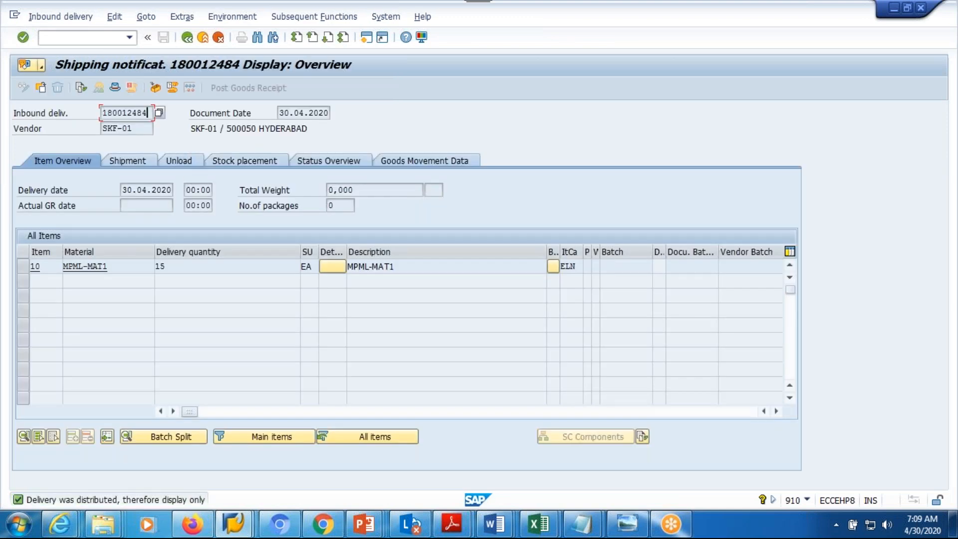
click(192, 267)
Compare the first EWM delivery's ERP Document reference with the shipping notification displayed in ECC, ending back in the EWM session.
key(alt+Tab)
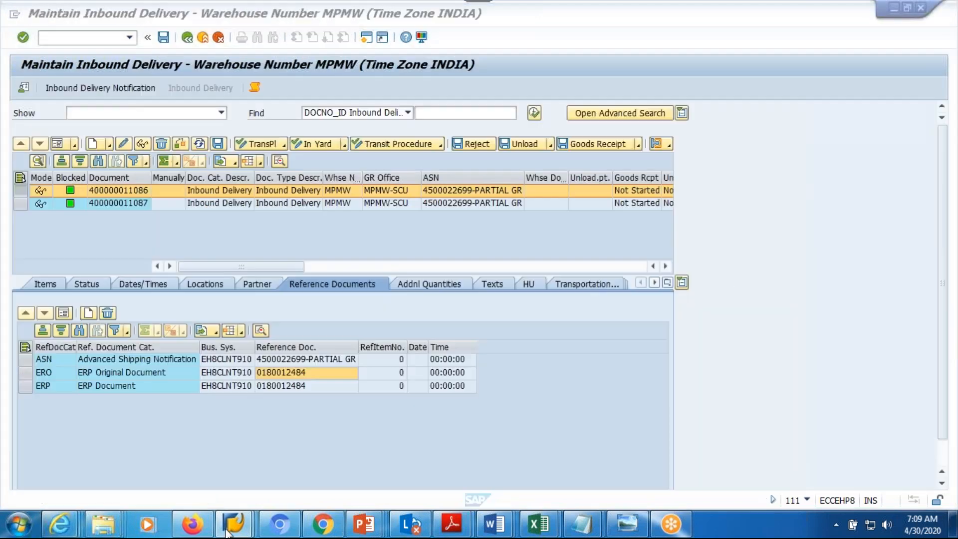
click(41, 405)
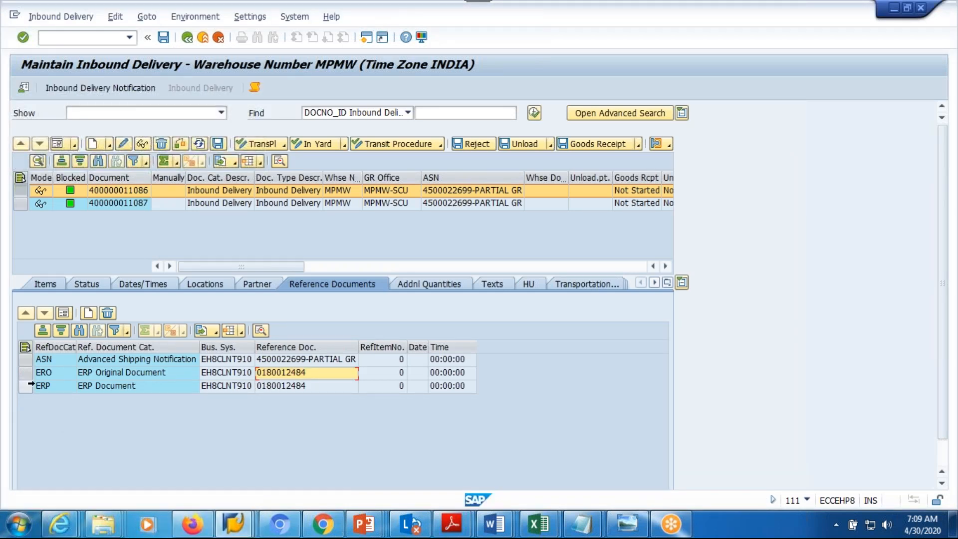
click(25, 385)
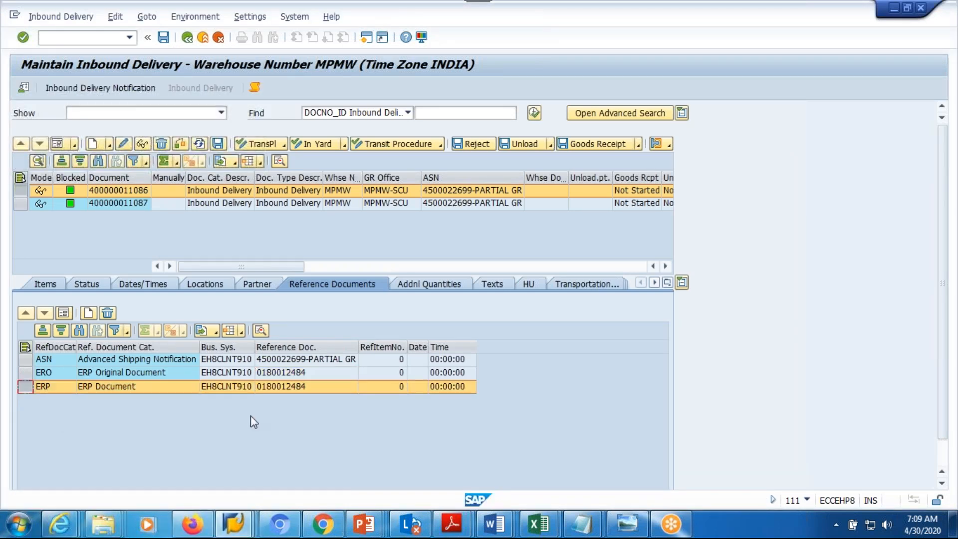
double_click(288, 391)
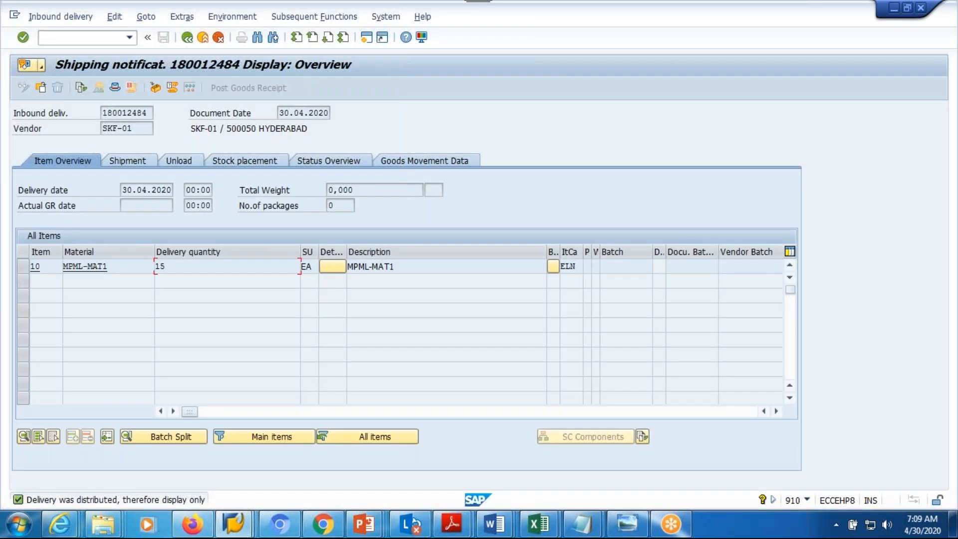
key(F3)
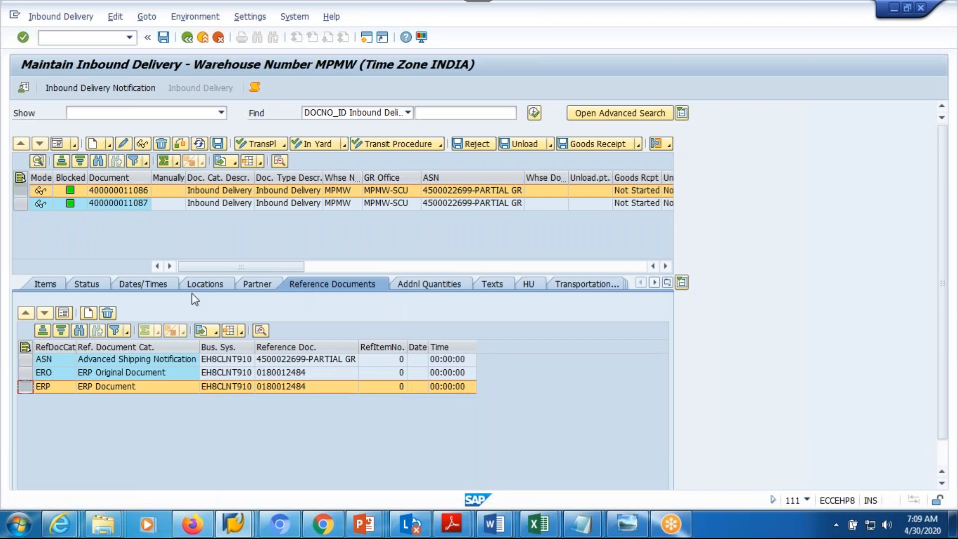
key(alt+Tab)
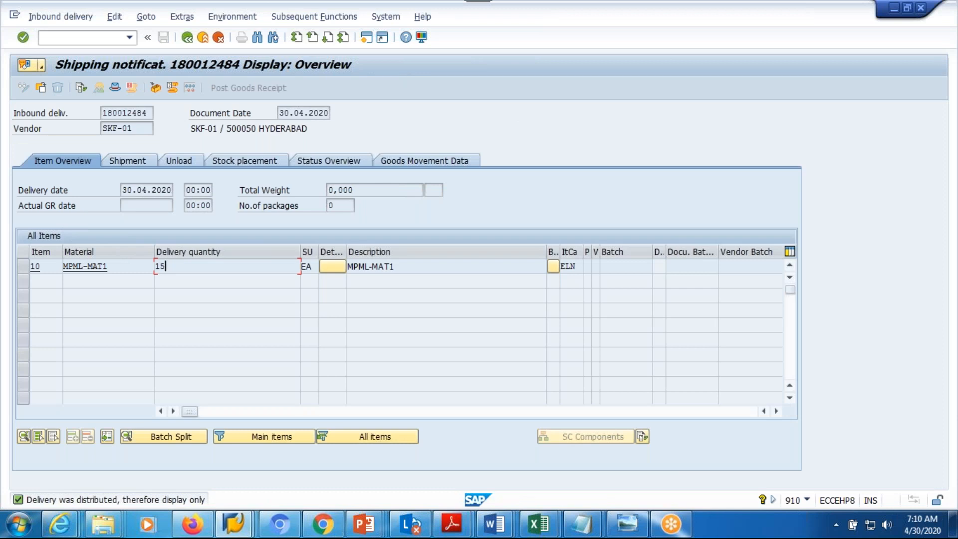
key(alt+Tab)
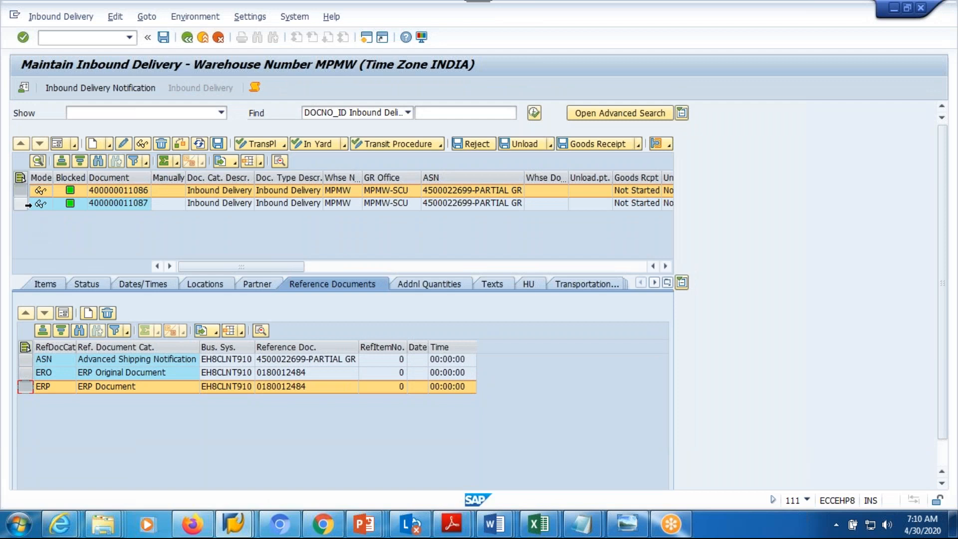
Compare the ERP Original Document and ERP Document references of the second inbound delivery and copy the ERP Document number.
click(108, 208)
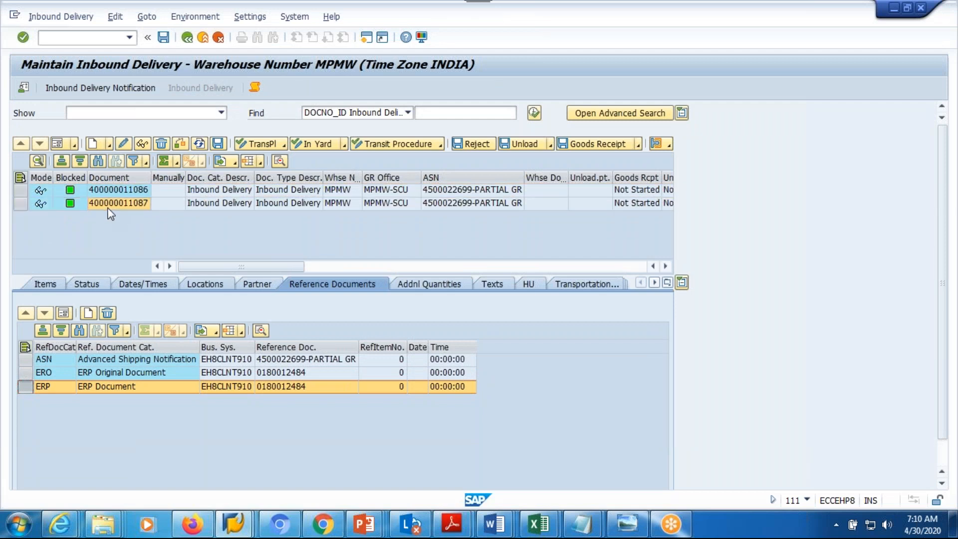
click(25, 373)
shift+click(19, 385)
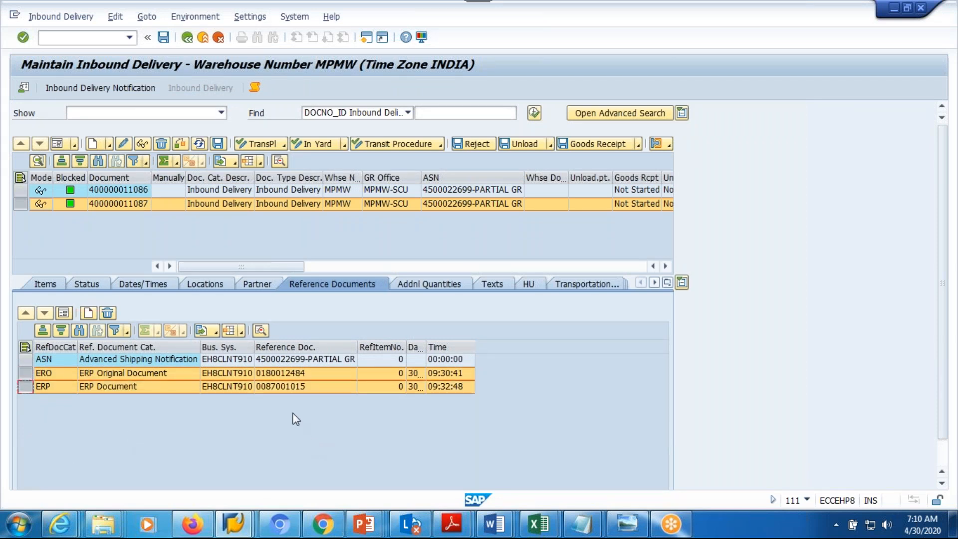
click(261, 374)
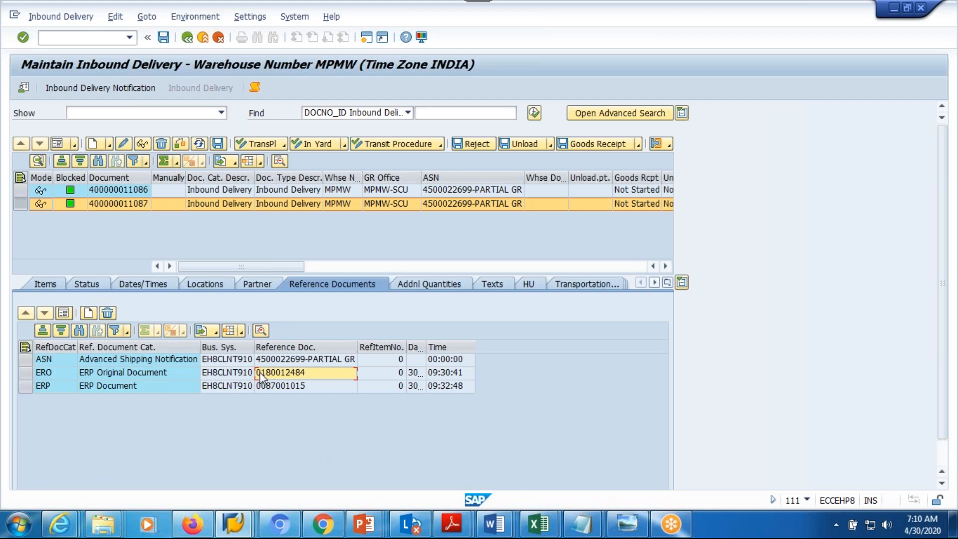
click(279, 388)
click(276, 392)
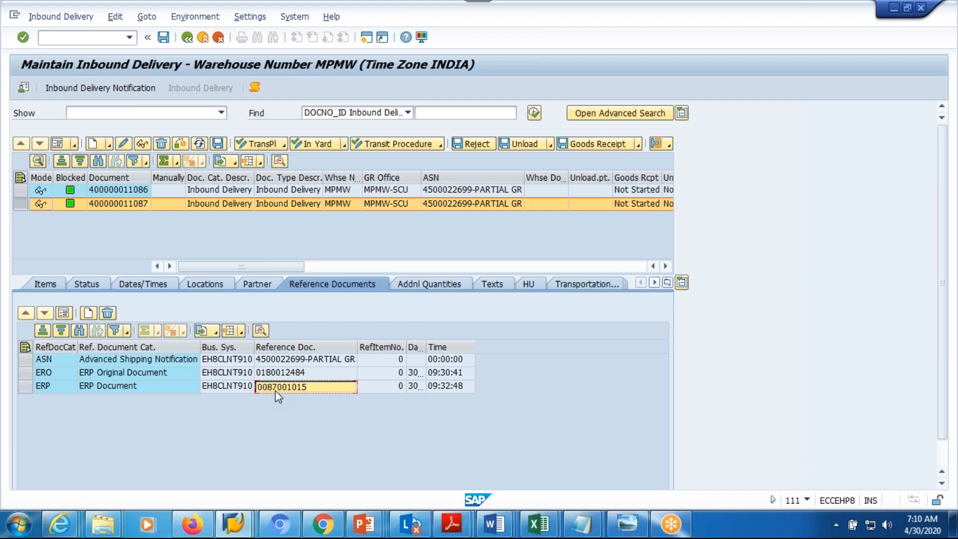
Switch to the ECC session and display the copied ERP Document number in transaction VL33N.
mouse_move(234, 521)
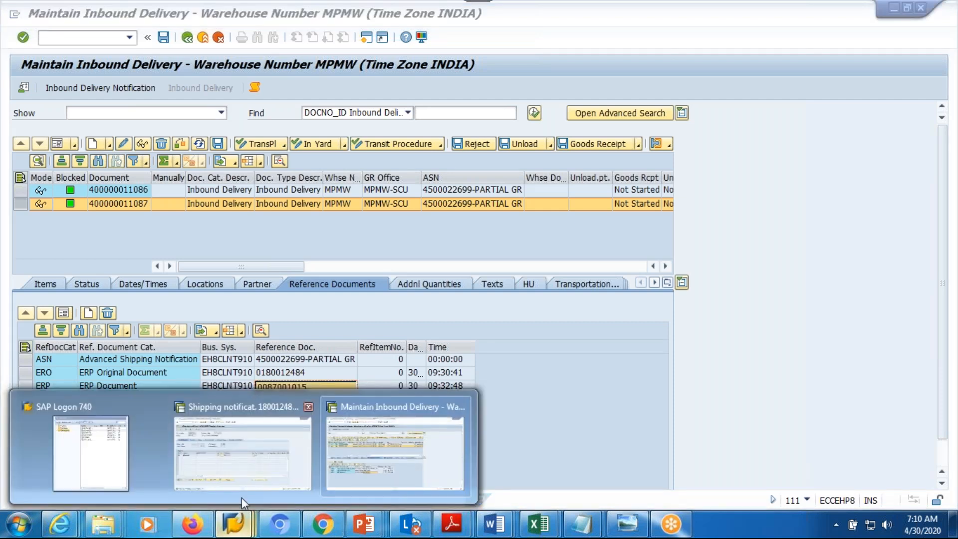
click(222, 461)
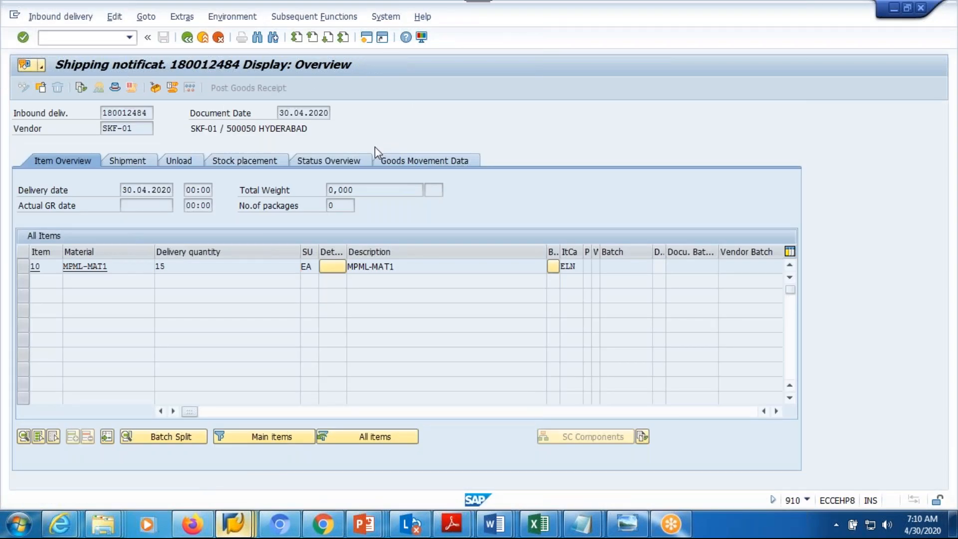
text(vl33n)
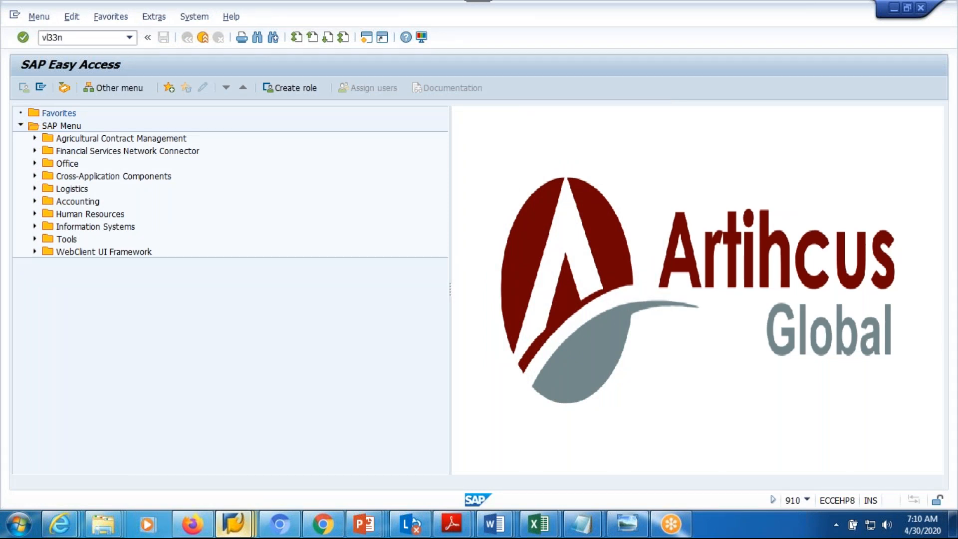
key(Return)
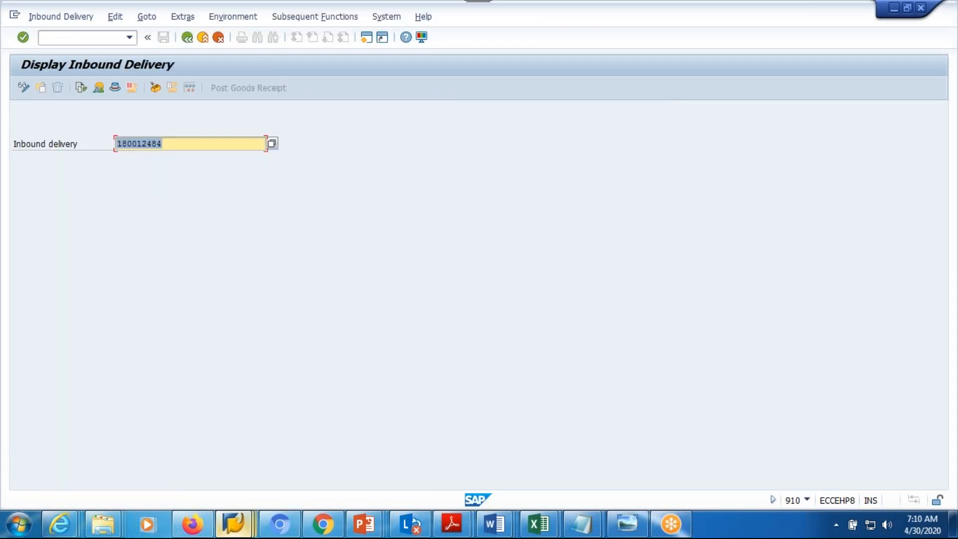
key(Delete)
key(ctrl+v)
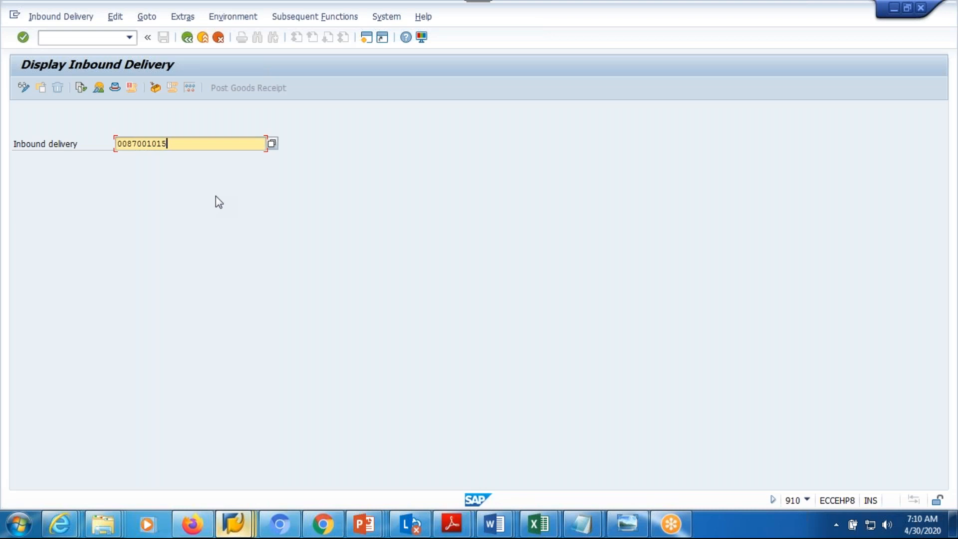
key(Return)
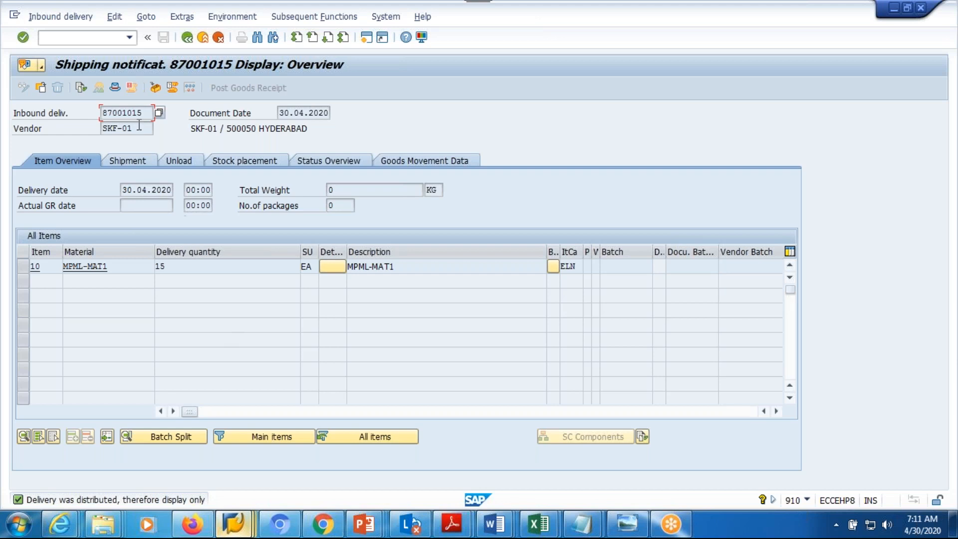
Check the delivery quantity and inbound delivery number of the displayed shipping notification, then return to the EWM session.
click(179, 267)
double_click(142, 112)
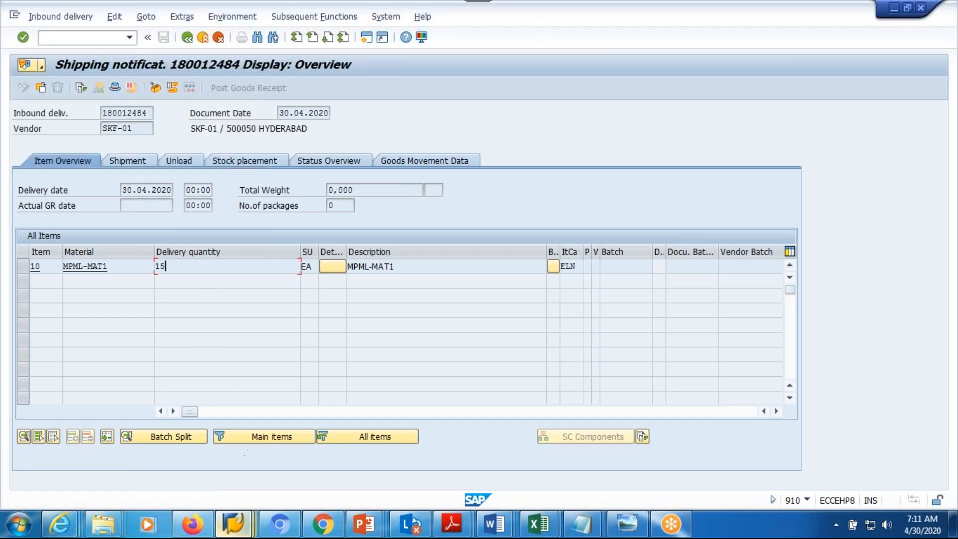
click(234, 524)
click(386, 487)
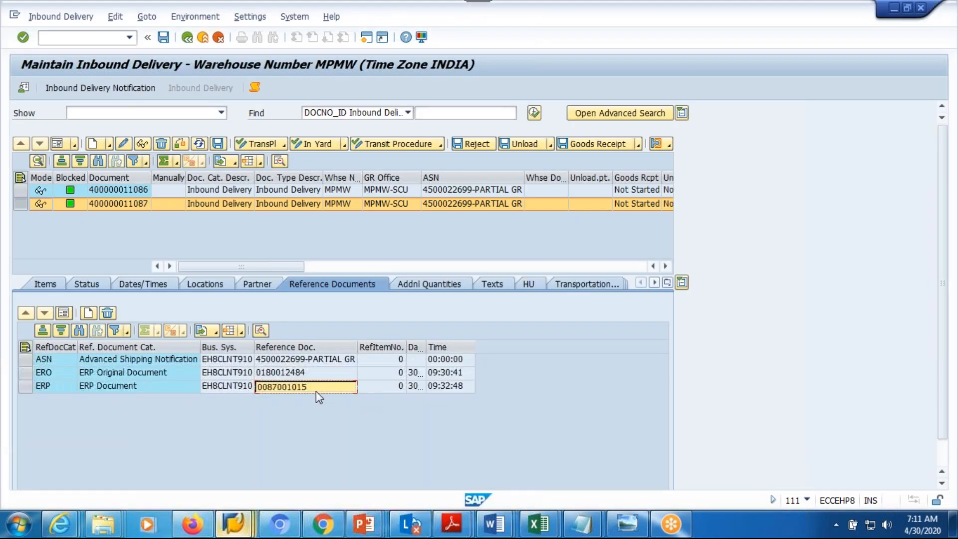
Compare the ERP Original Document and ERP Document rows of the second EWM delivery once more.
click(273, 373)
click(274, 387)
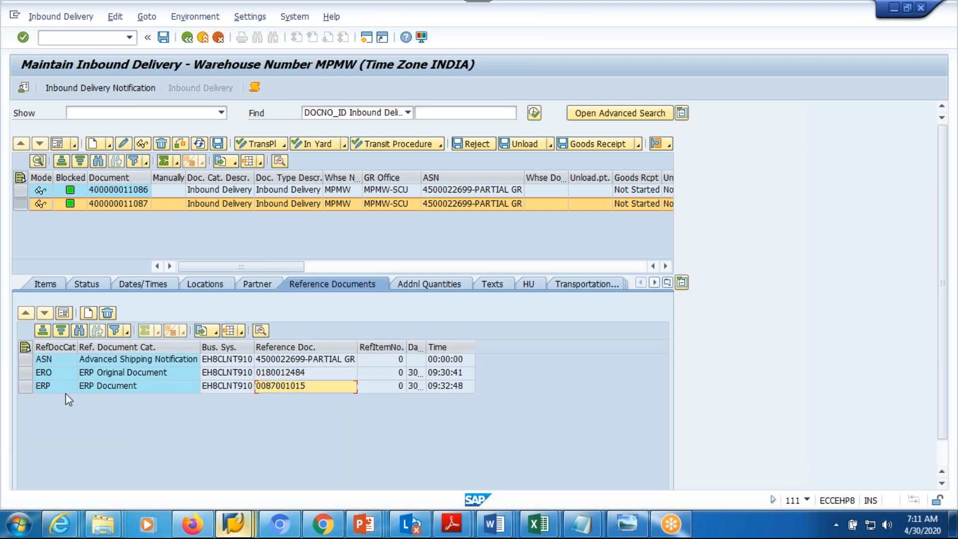
click(24, 385)
click(278, 392)
Switch to the second delivery's shipping notification in ECC and open transaction BD64 in a separate session.
click(233, 523)
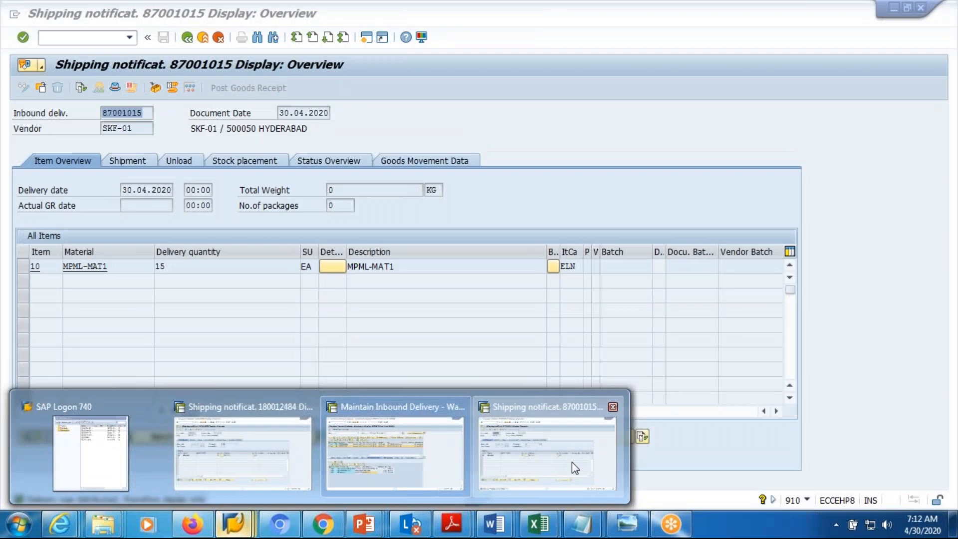
click(573, 464)
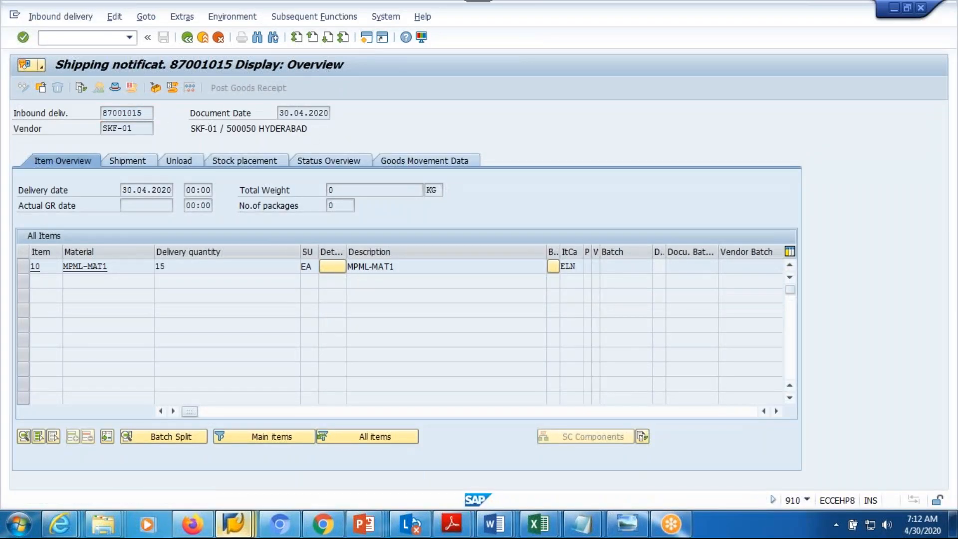
key(shift+F3)
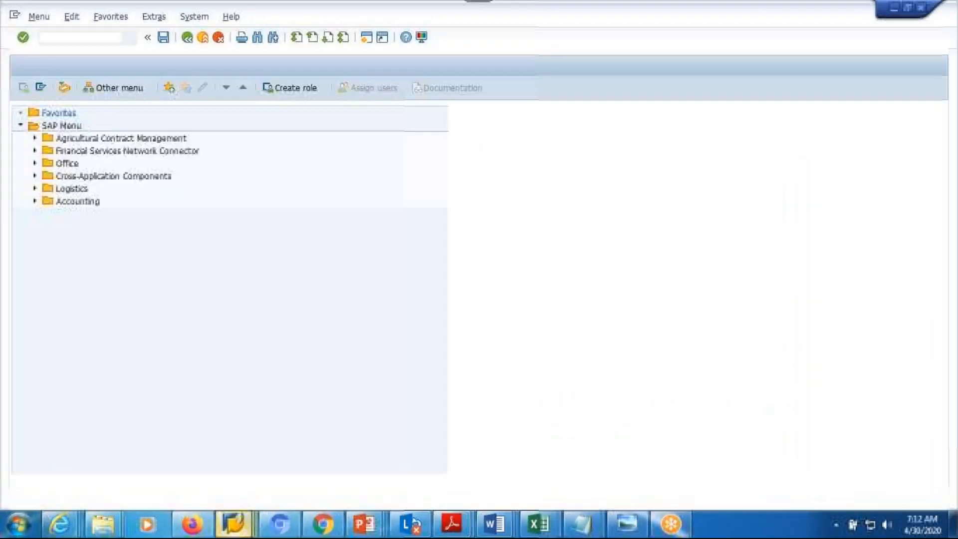
text(BD64)
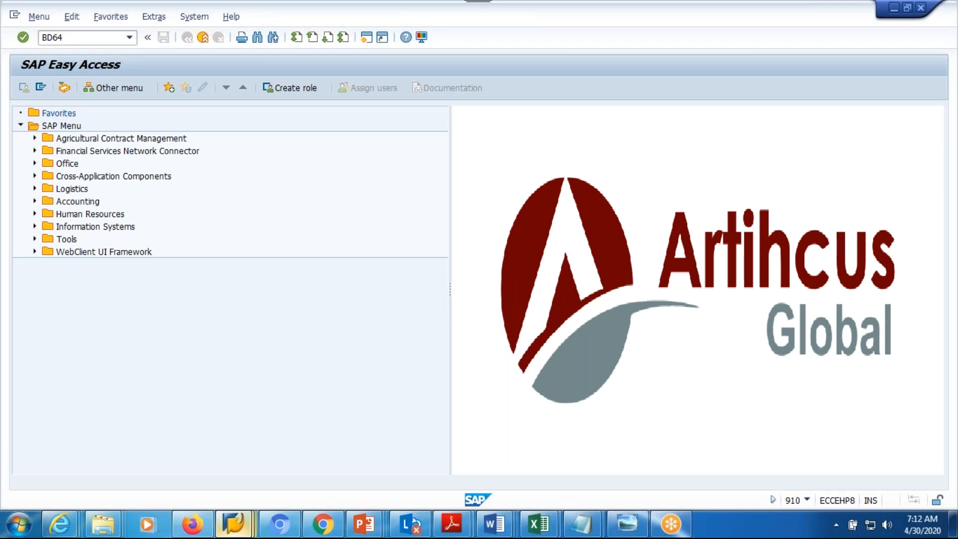
key(Return)
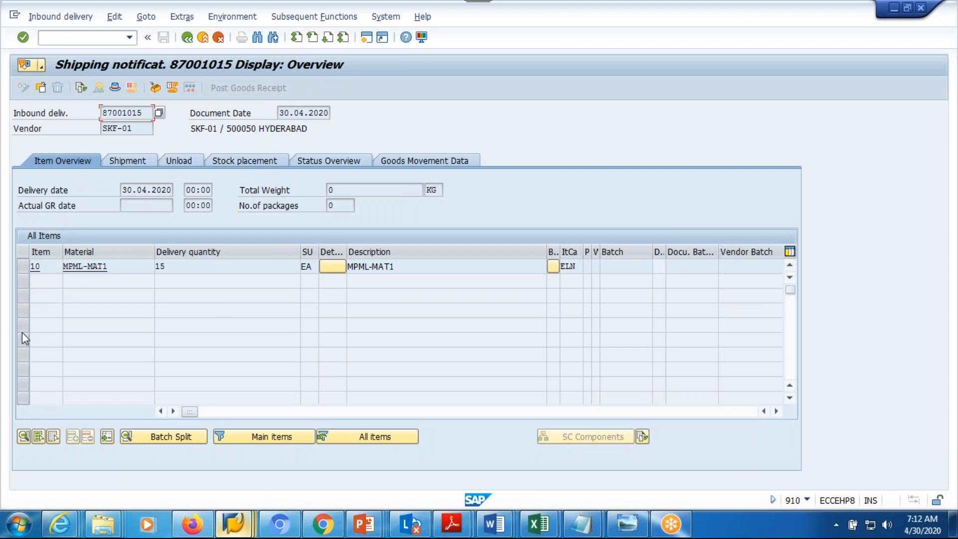
Select item 10 of the second delivery's shipping notification and examine the remaining columns of its row.
click(23, 268)
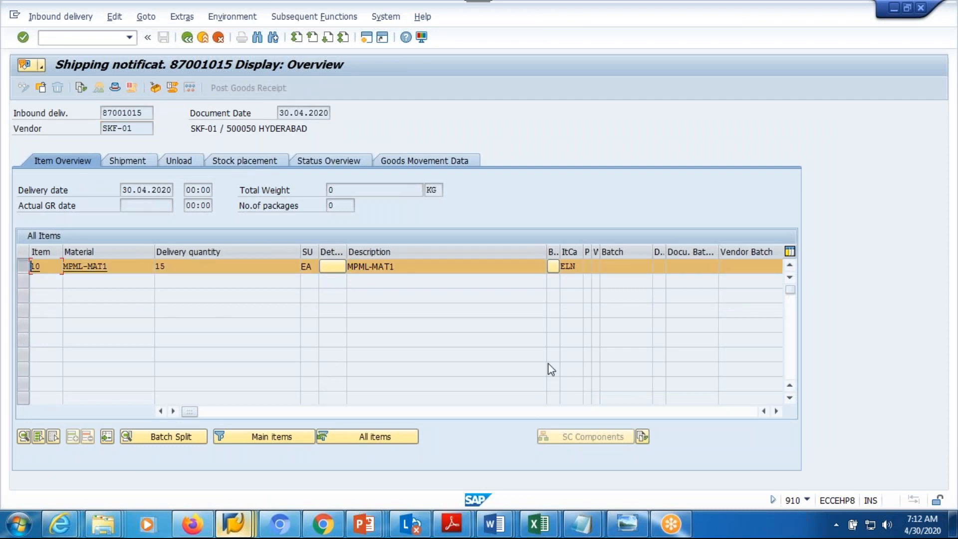
click(776, 411)
click(776, 411)
click(633, 266)
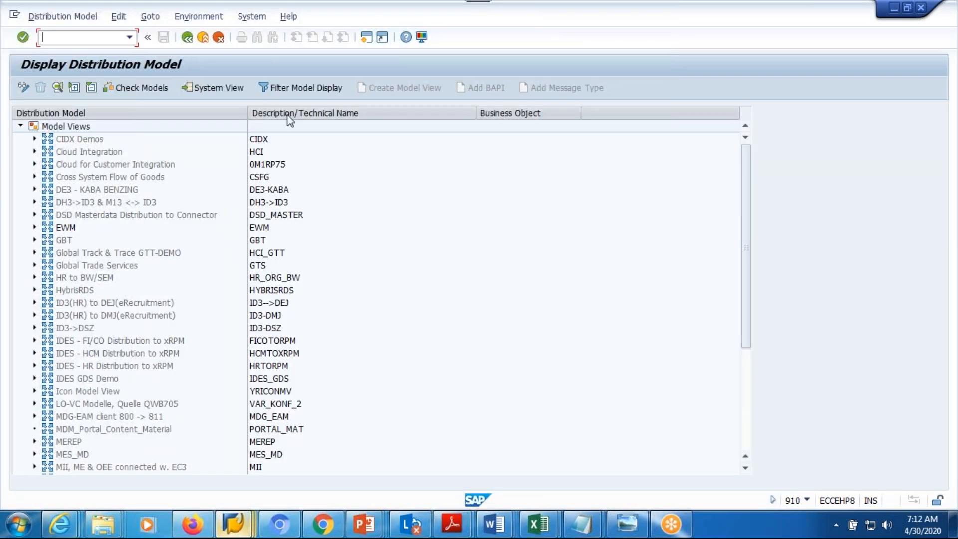
Open the filter for the distribution model display and set the sender to EH8CLNT910.
click(286, 83)
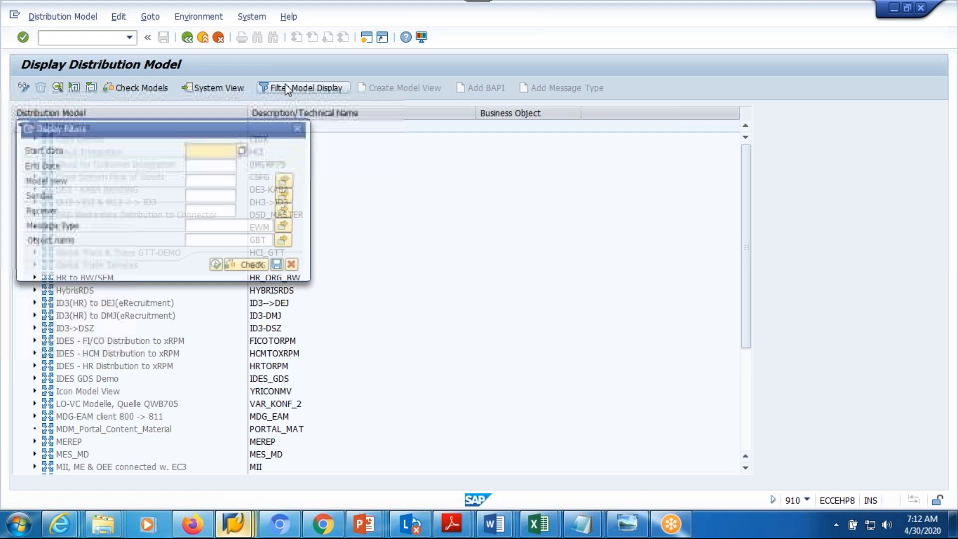
click(205, 196)
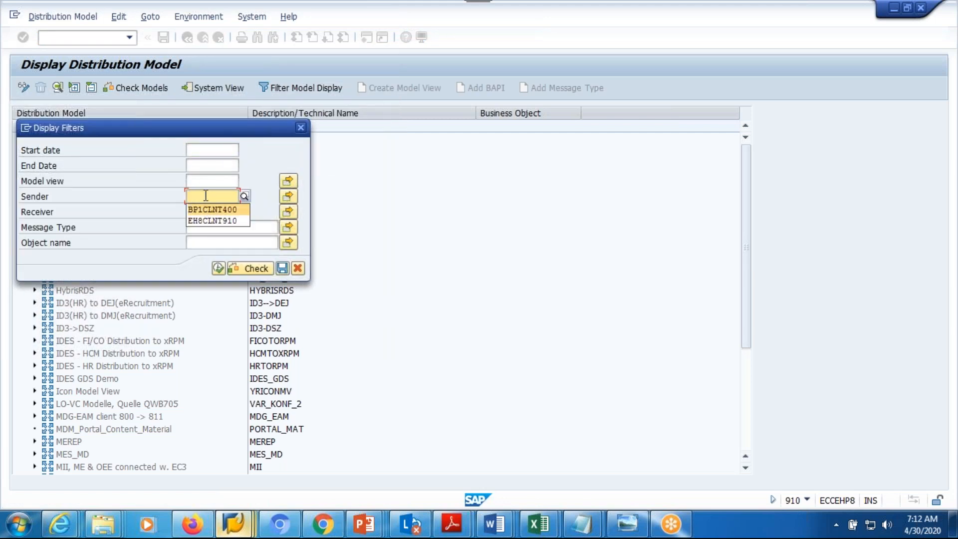
click(198, 219)
click(200, 209)
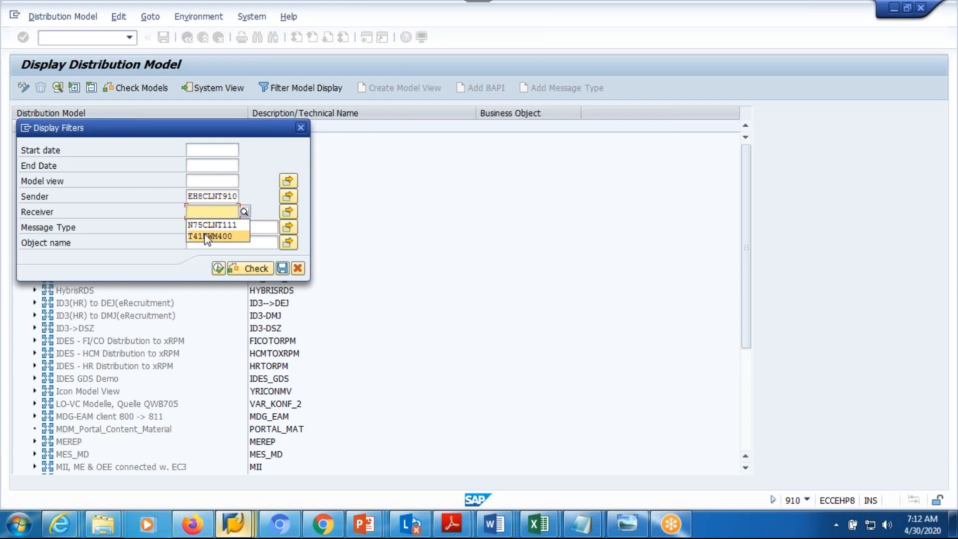
Select the first inbound delivery in EWM and check the original delivery's quantity in ECC, ending back in EWM.
mouse_move(235, 508)
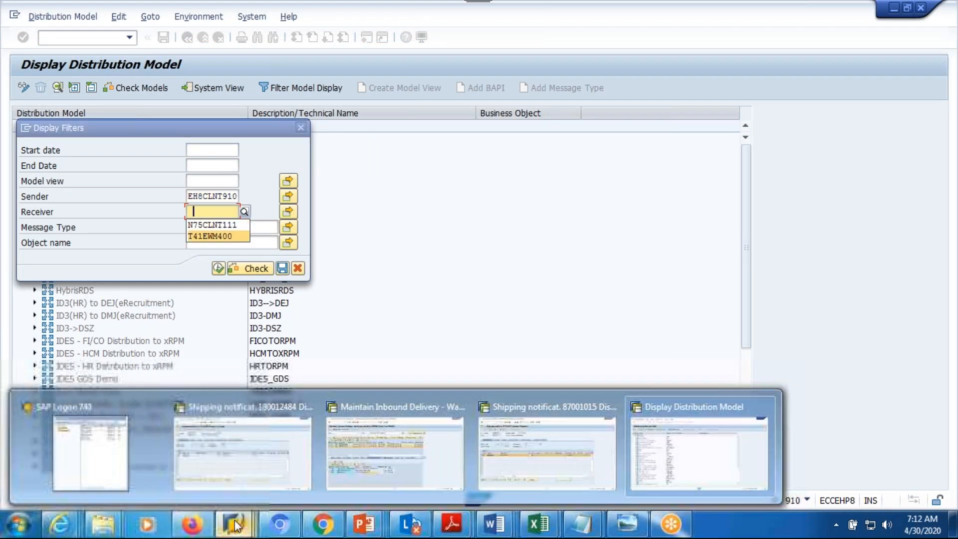
click(245, 439)
mouse_move(243, 529)
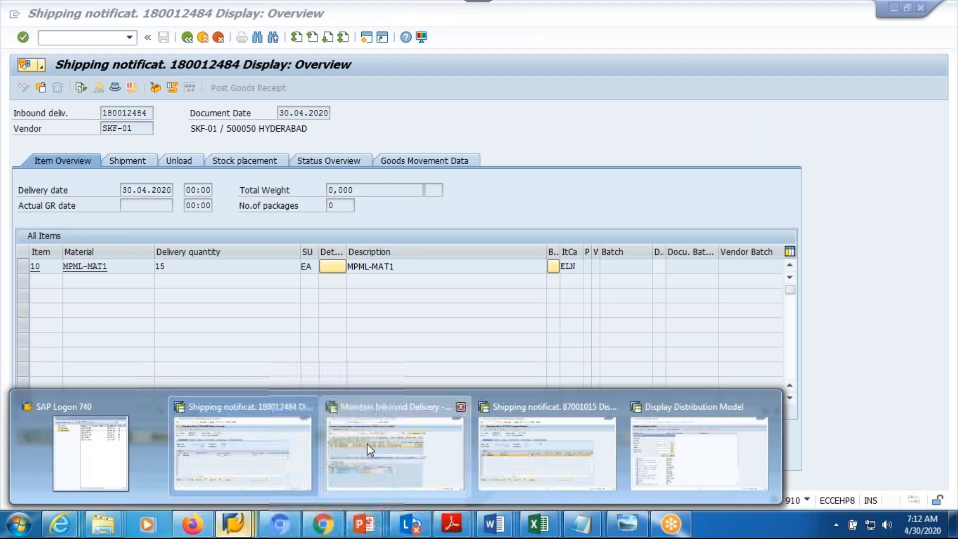
click(369, 452)
click(20, 190)
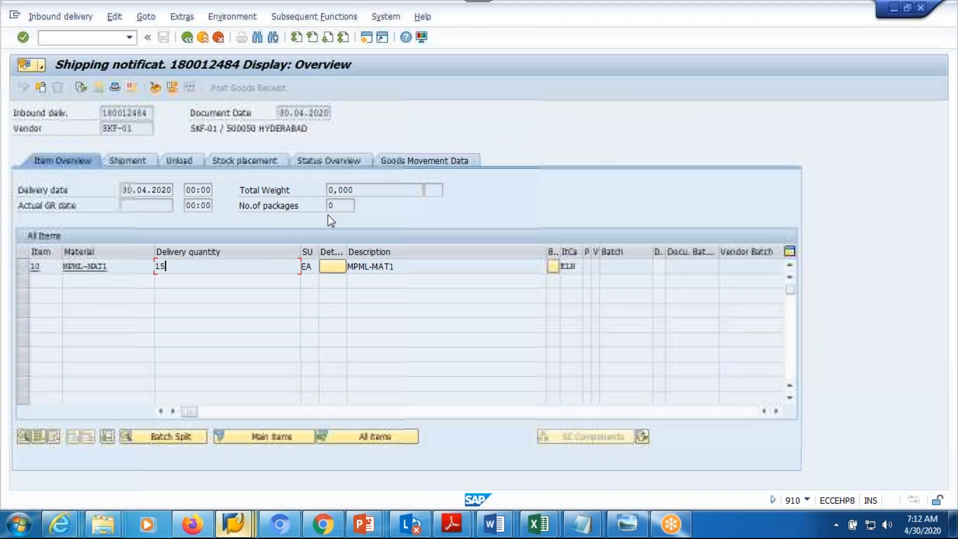
click(204, 266)
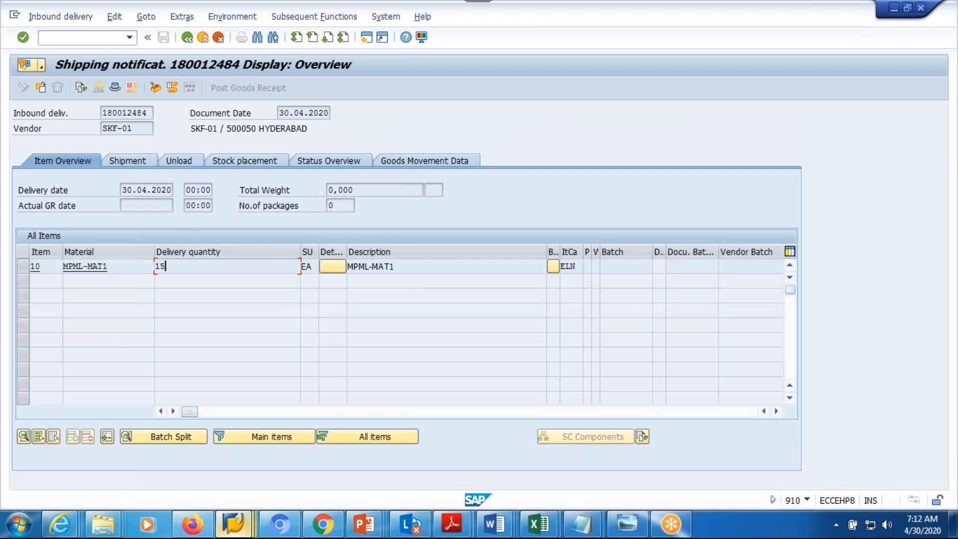
key(alt+Tab)
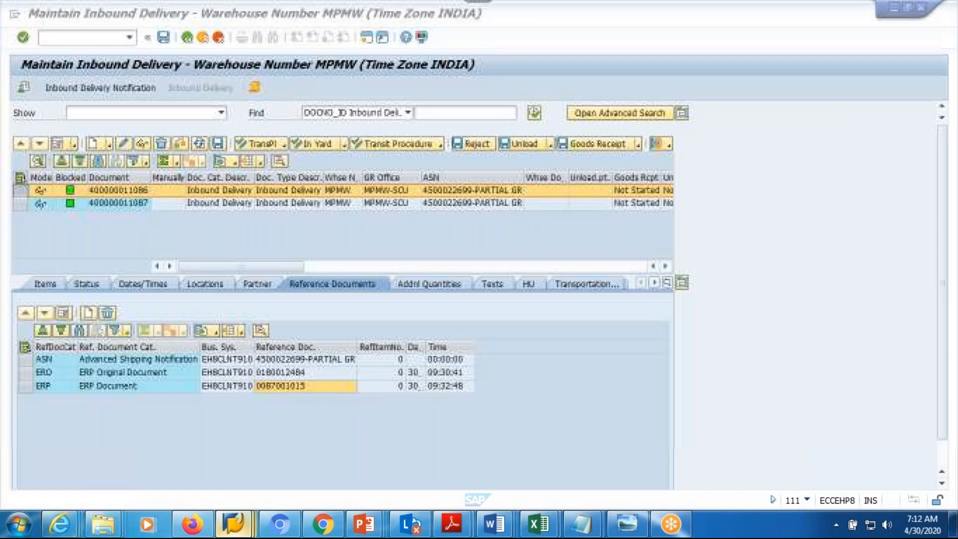
Return to the Display Distribution Model session, set the receiver to N75CLNT111 and apply the filter.
click(233, 529)
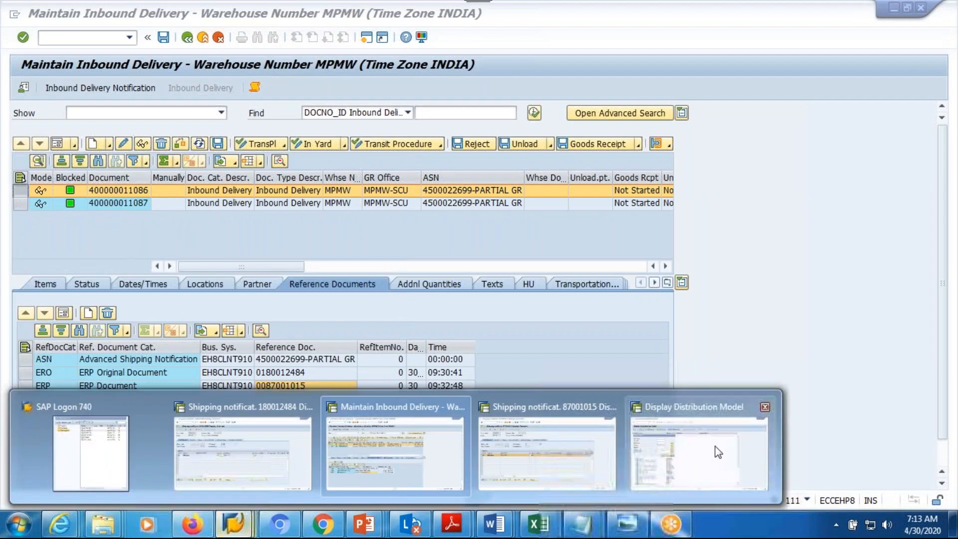
click(727, 444)
click(222, 213)
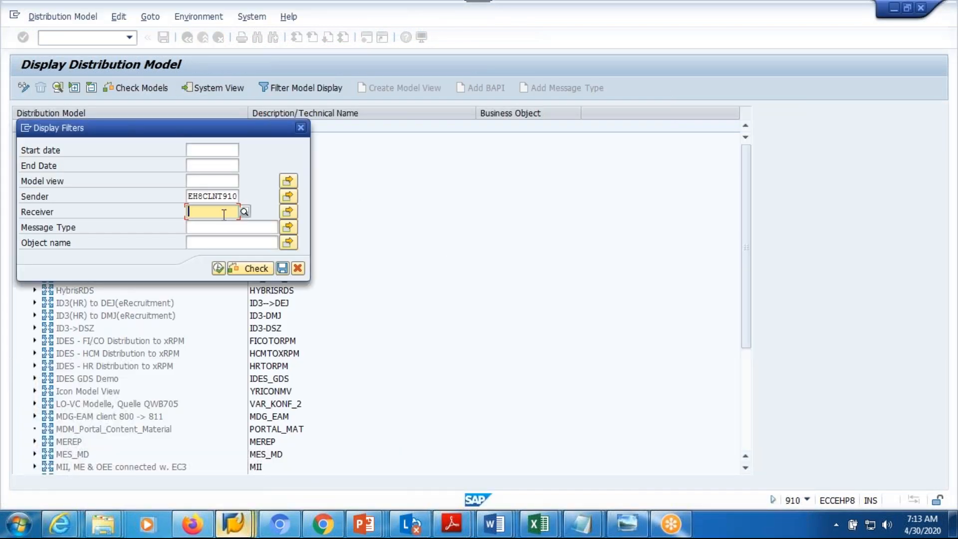
click(218, 225)
click(218, 268)
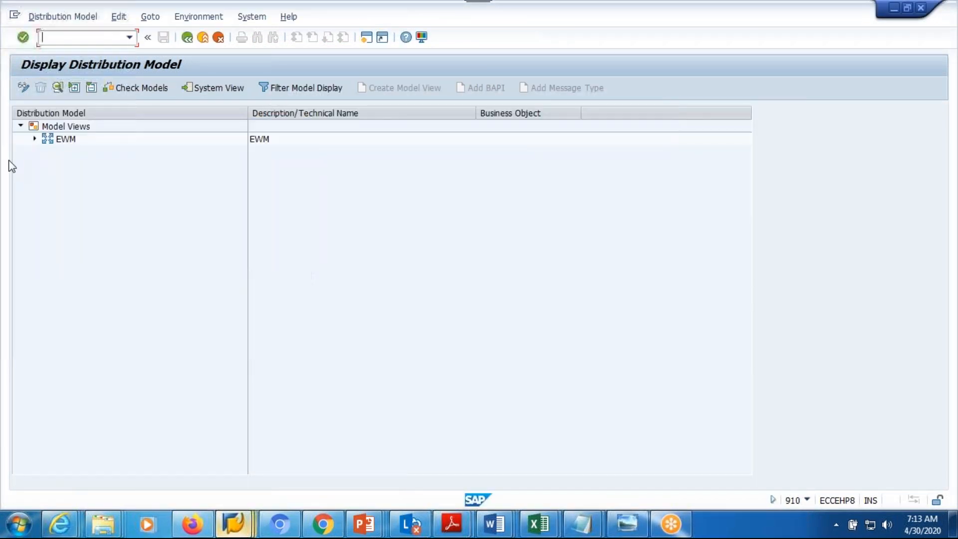
Expand the EWM model view through EH8 Client 910 and EWM 111 to the InboundDelivery.SaveReplica entry.
click(35, 139)
click(48, 151)
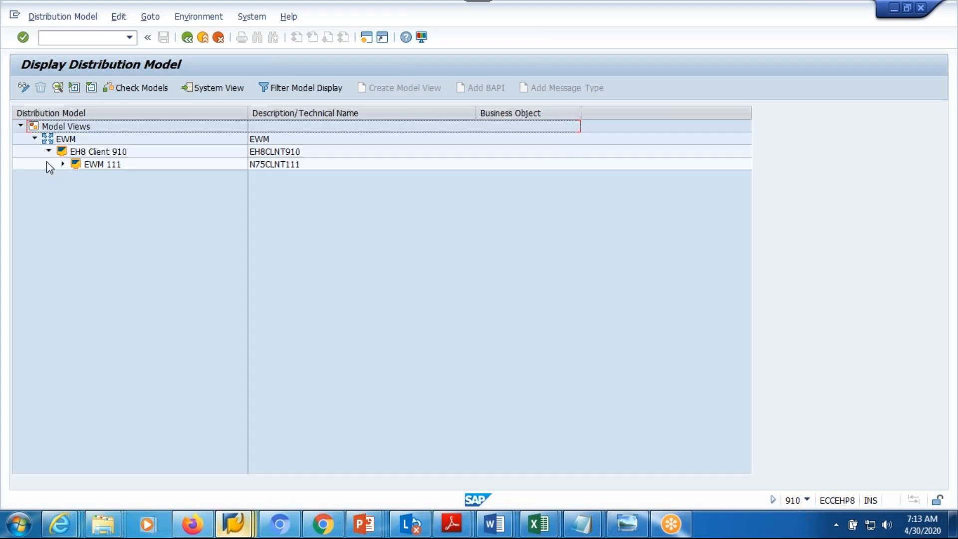
click(62, 163)
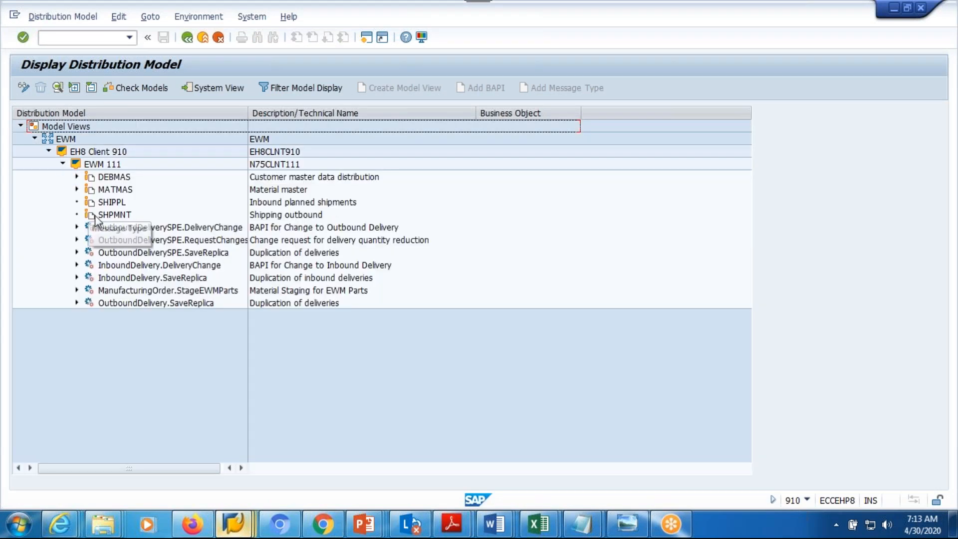
click(77, 277)
click(141, 282)
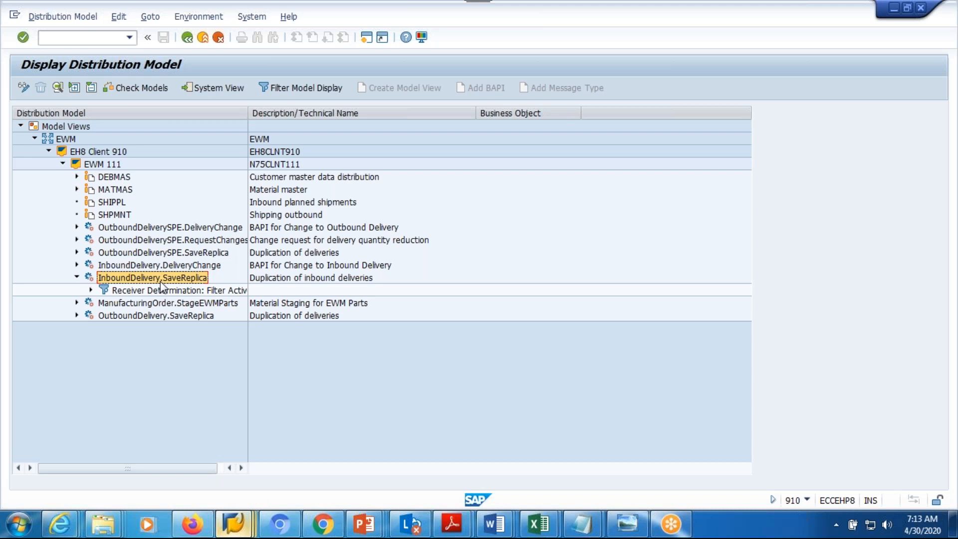
Expand InboundDelivery.DeliveryChange, examine its BAPI details and message type SHP_IBDLV_CHANGE, and close the details.
click(77, 264)
click(148, 268)
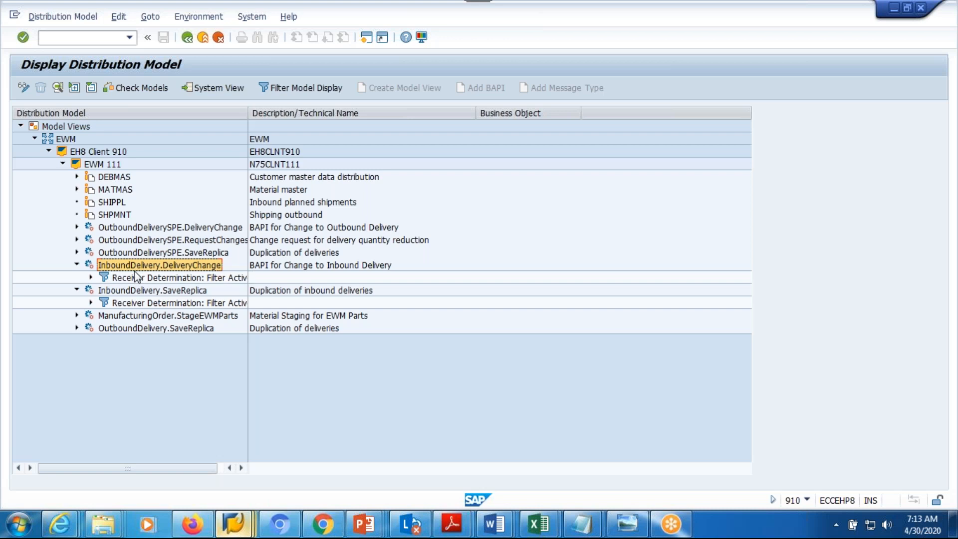
double_click(134, 271)
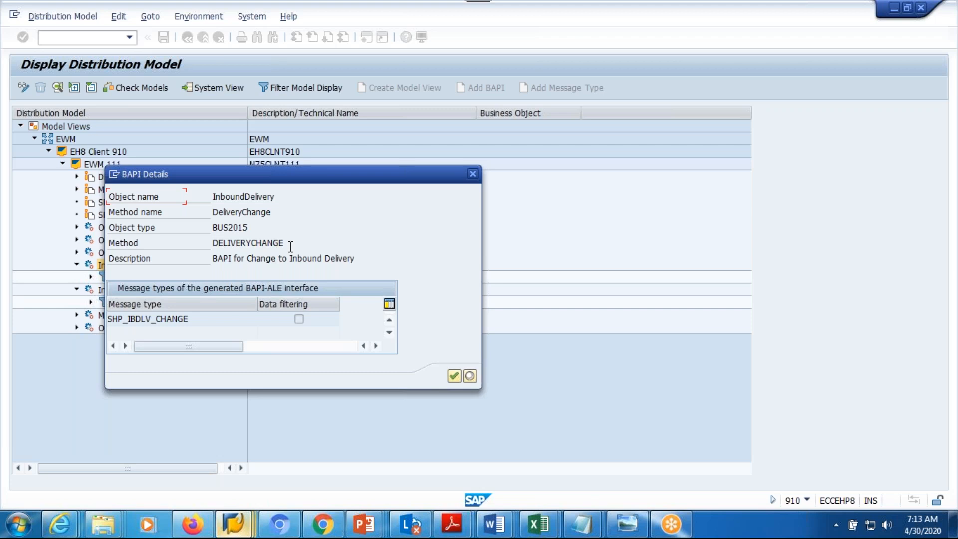
drag(209, 314, 85, 316)
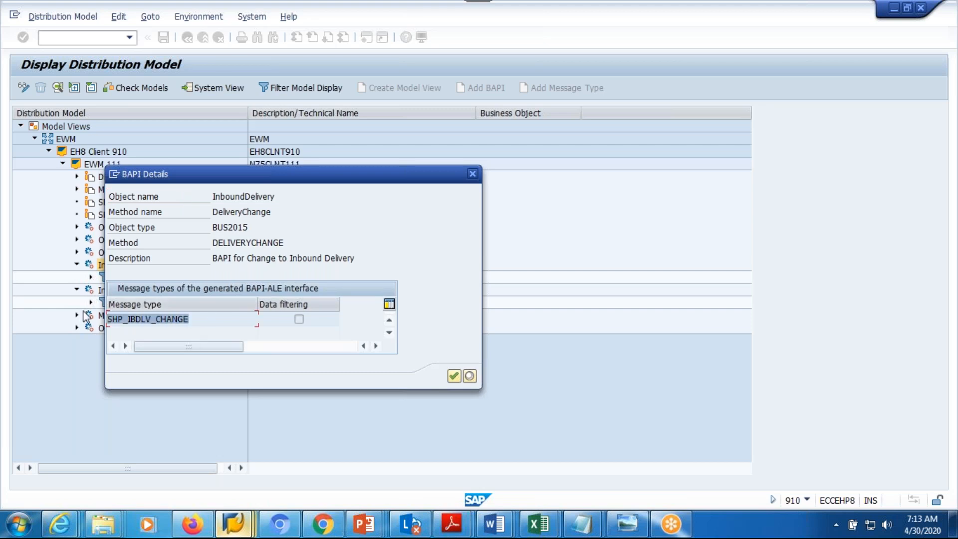
click(470, 175)
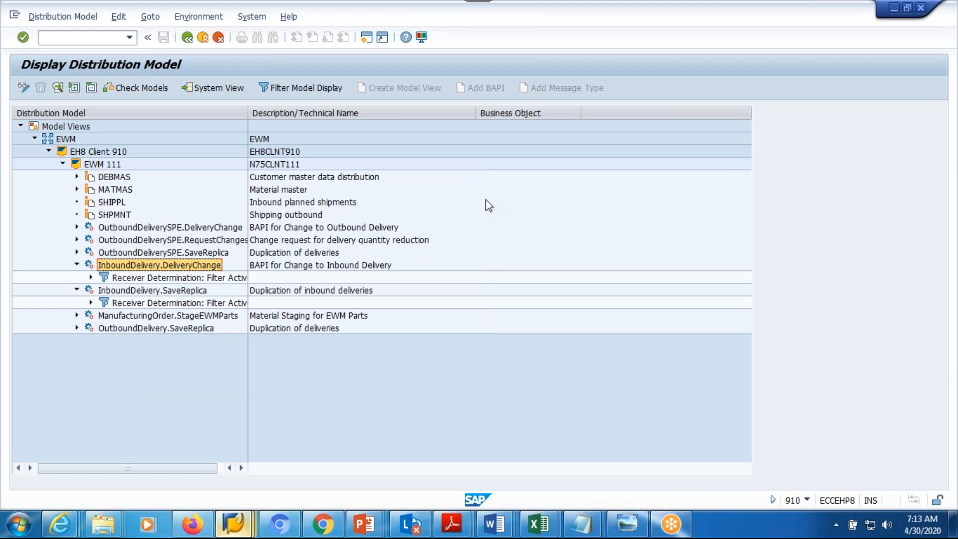
click(368, 39)
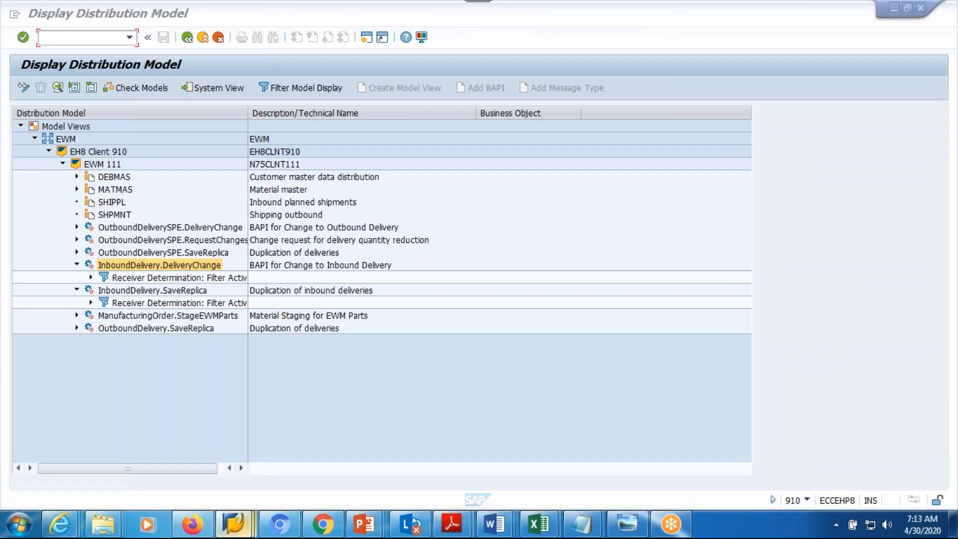
mouse_move(235, 524)
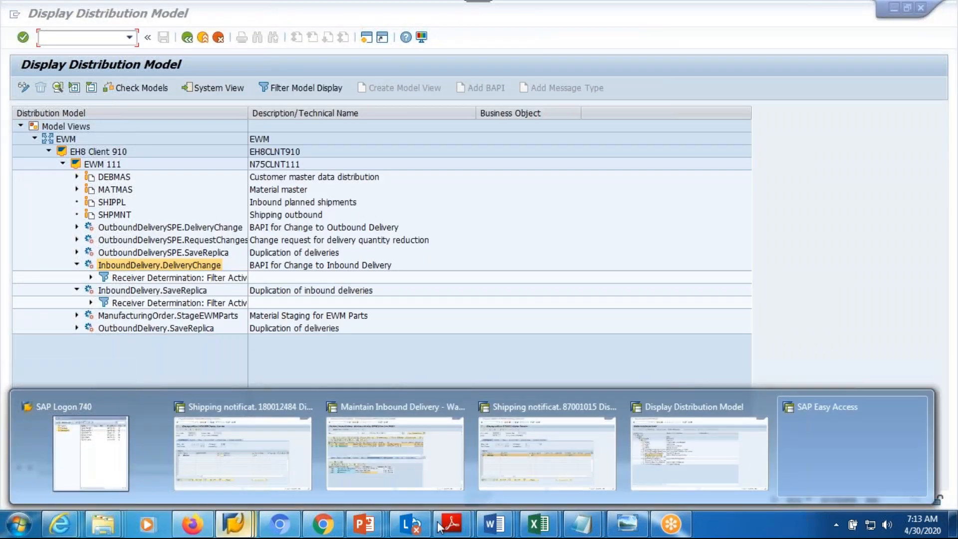
click(914, 409)
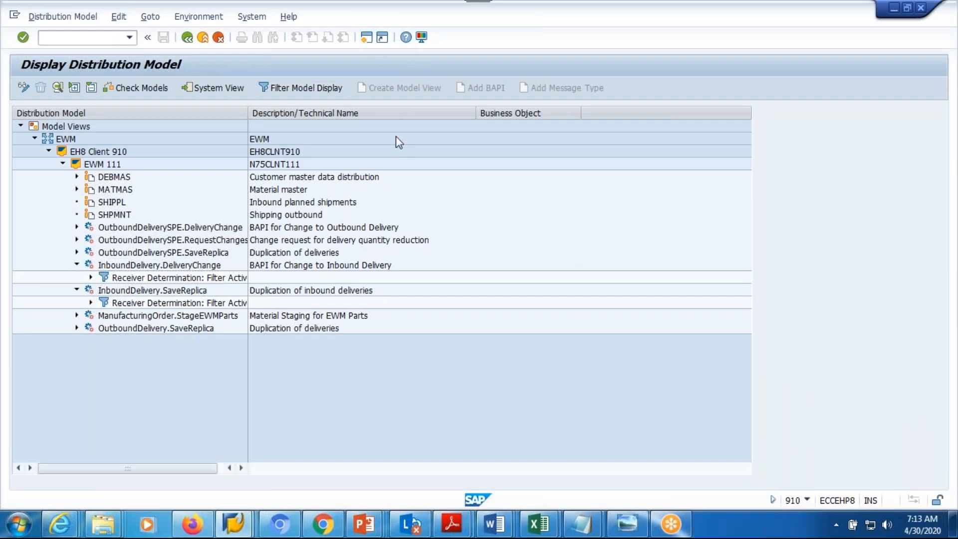
Leave the distribution model and open the SAP Customizing Implementation Guide through transaction SPRO.
key(F3)
text(spro)
key(Return)
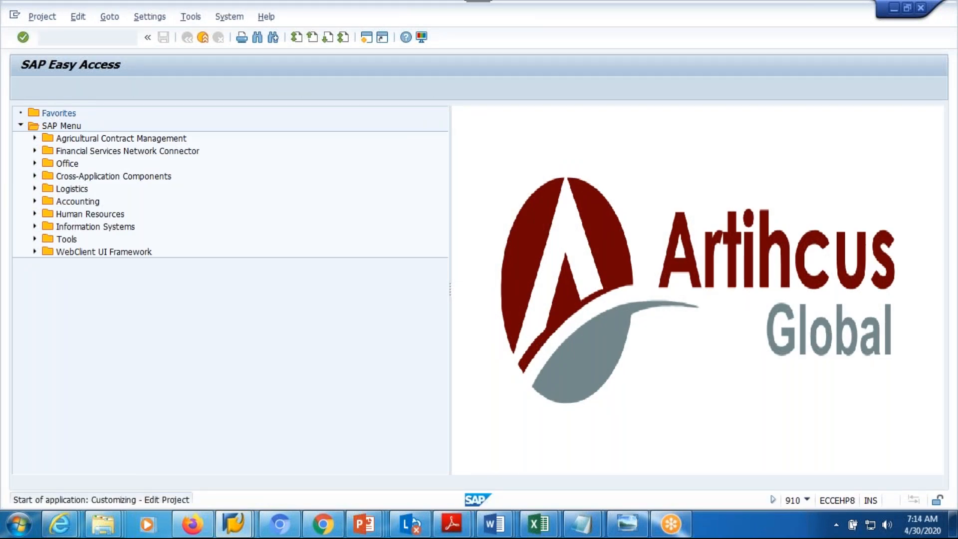
click(60, 92)
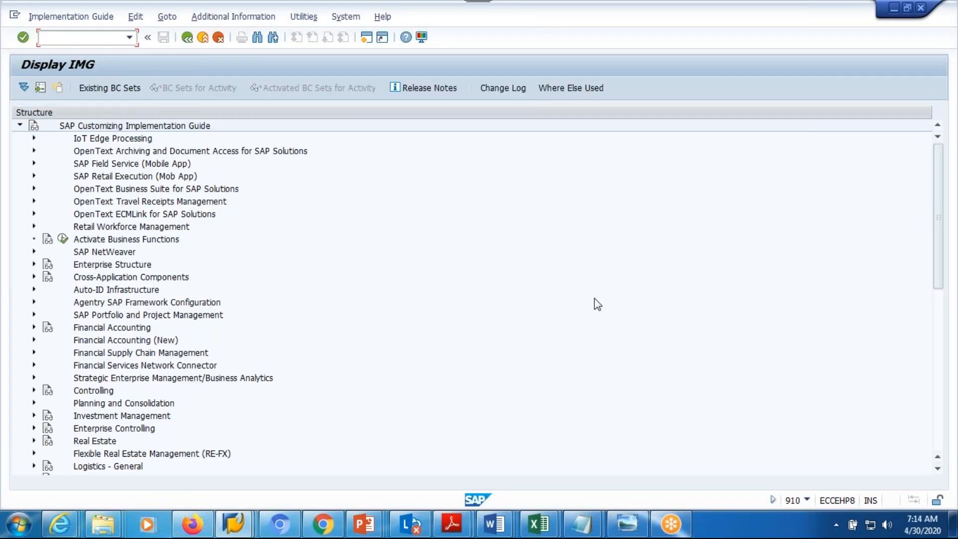
Open Delivery Split by Warehouse Number under Logistics Execution, Shipping, Deliveries, Define Split Criteria for Deliveries.
scroll(256, 322, down, 10)
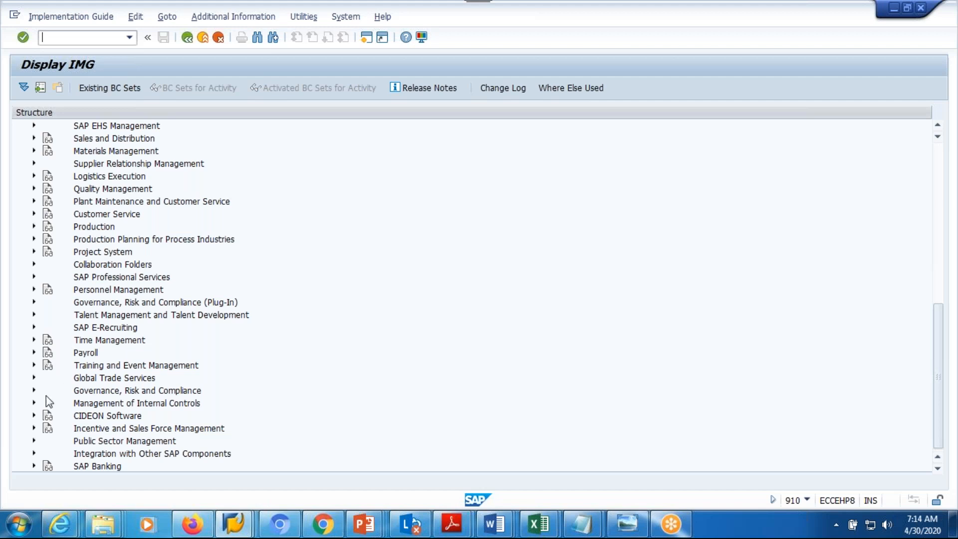
click(34, 177)
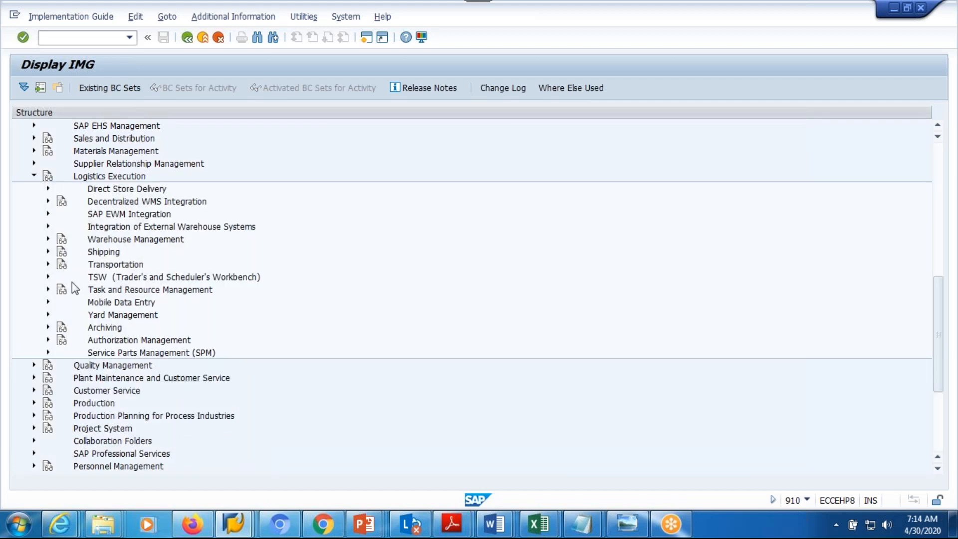
click(47, 252)
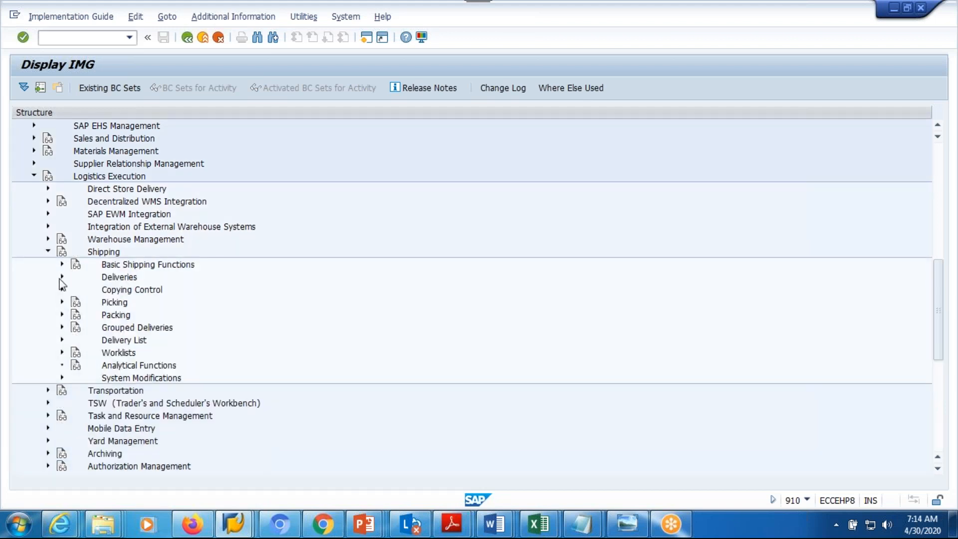
click(61, 276)
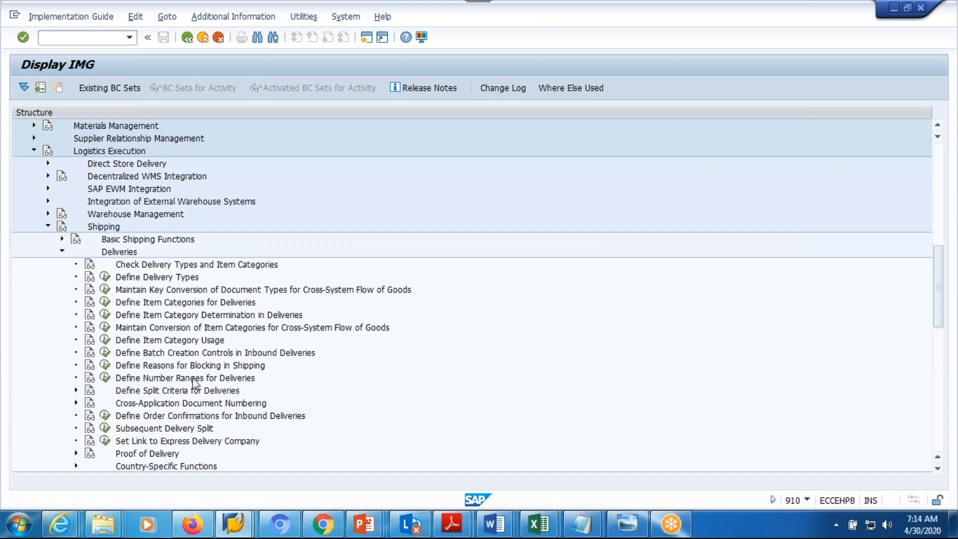
scroll(208, 381, down, 1)
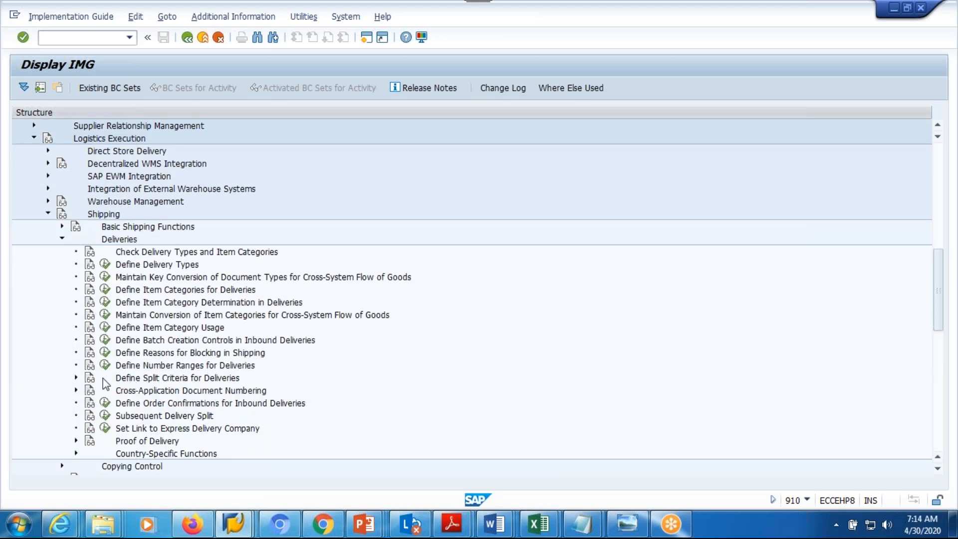
click(75, 378)
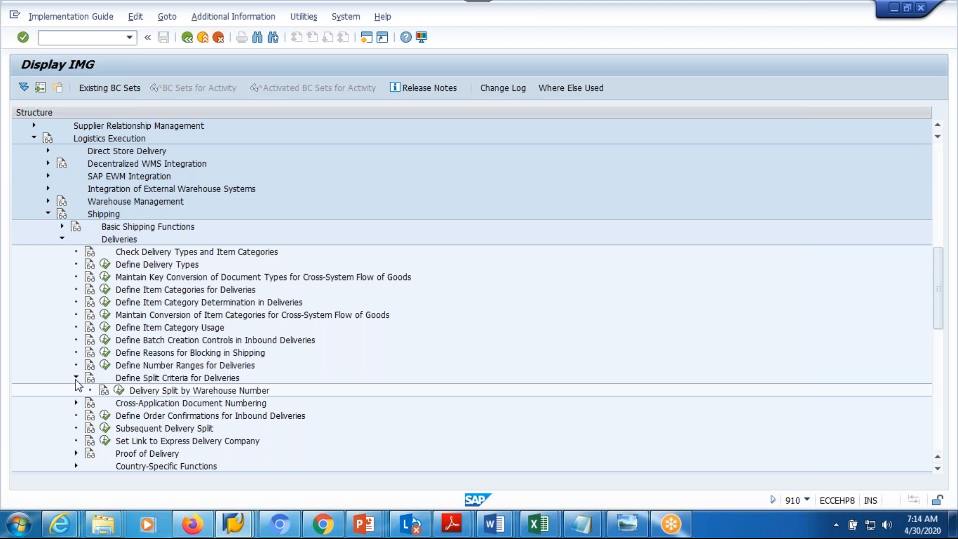
click(120, 390)
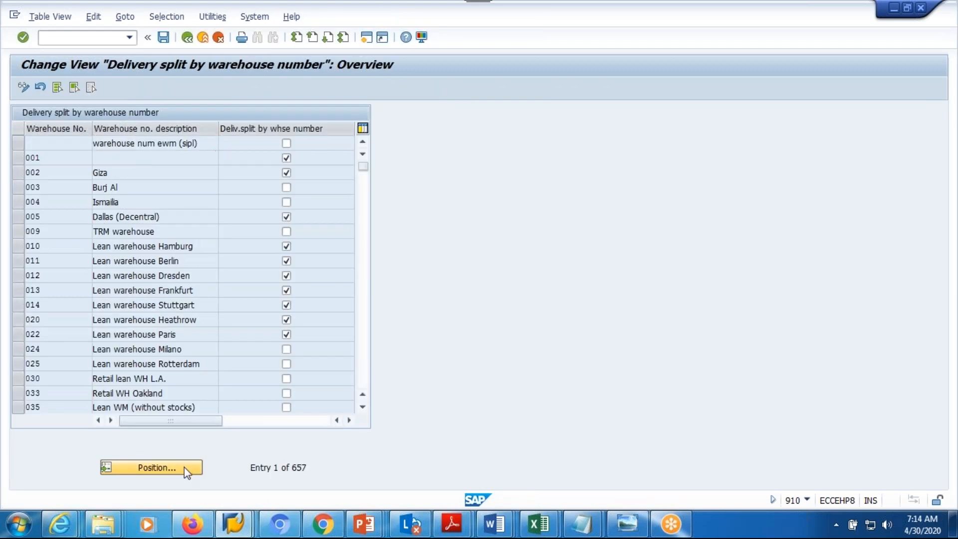
Position the list at warehouse MPM, check its delivery split indicator, read the field help for that indicator and close the help.
click(184, 466)
text(MPM)
key(Return)
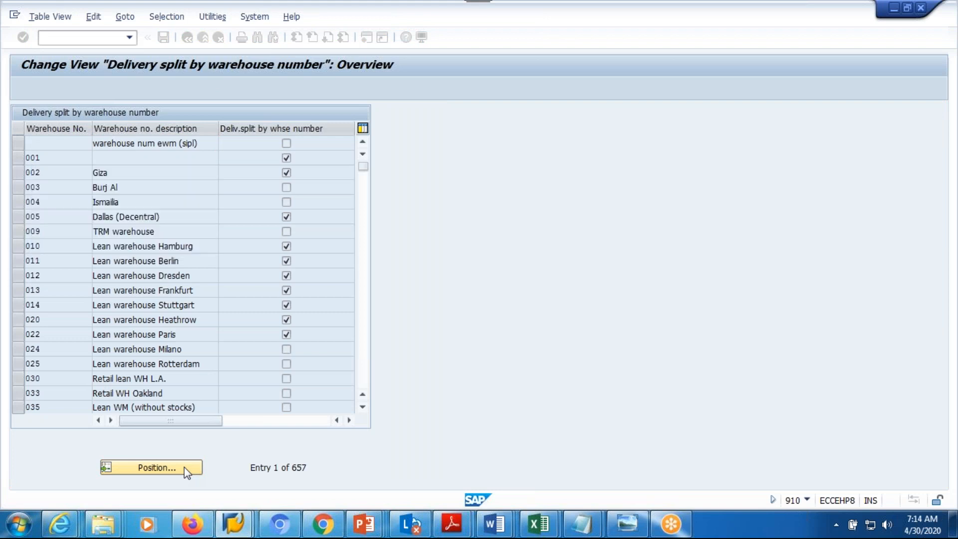
click(285, 246)
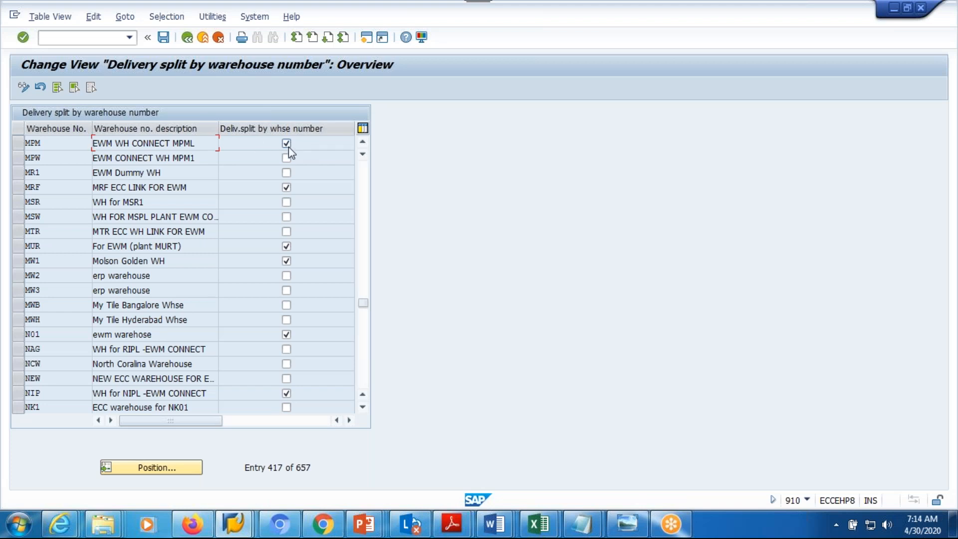
double_click(287, 145)
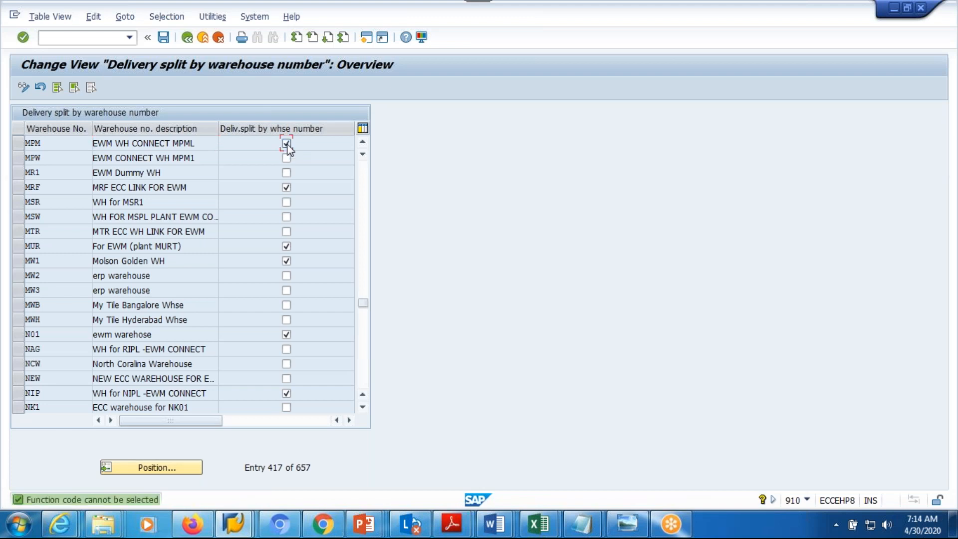
key(F1)
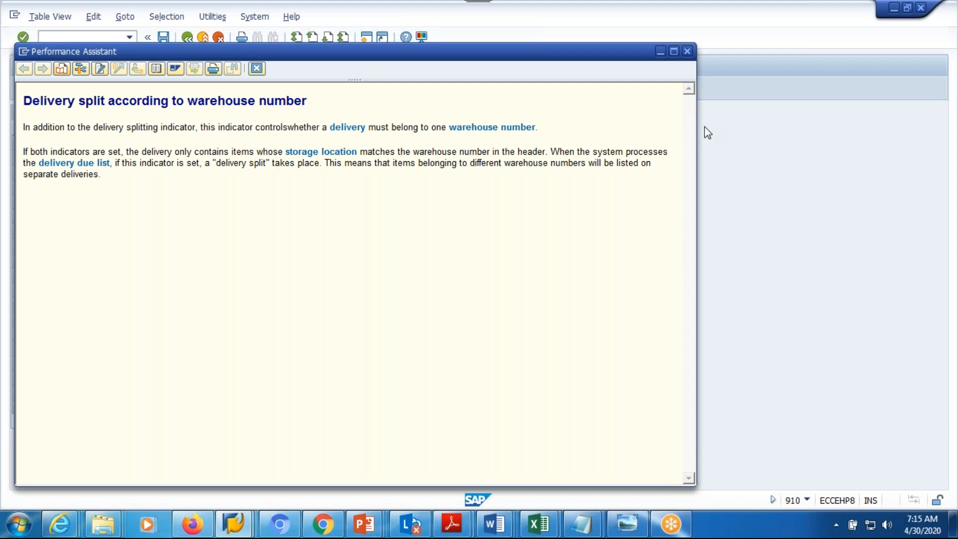
click(687, 52)
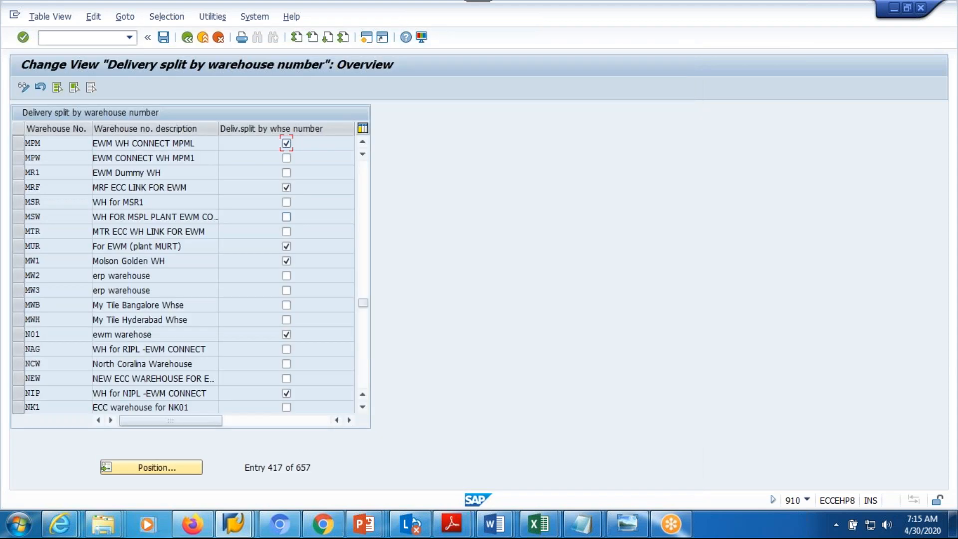
Leave the delivery split view and the implementation guide, and reopen the SAP Reference IMG from the project customizing screen.
click(187, 37)
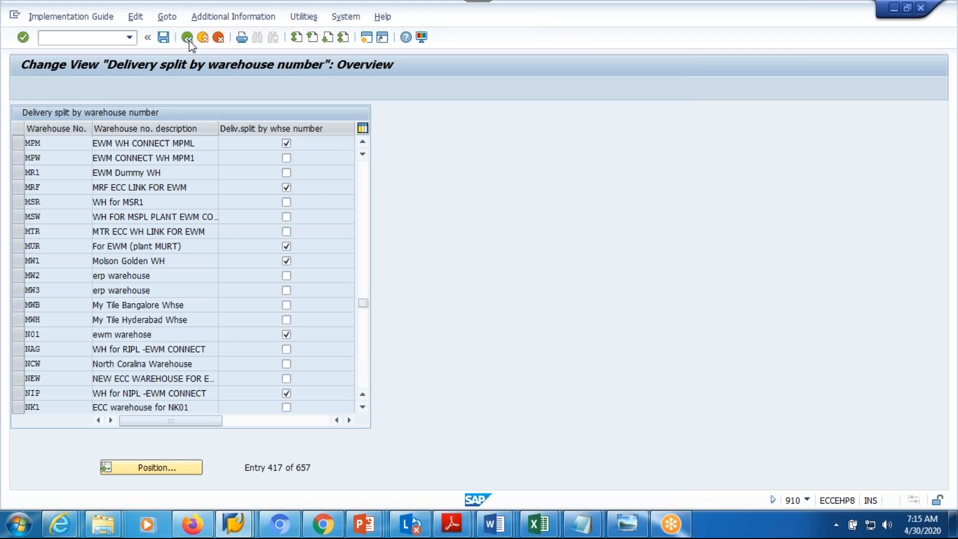
click(429, 112)
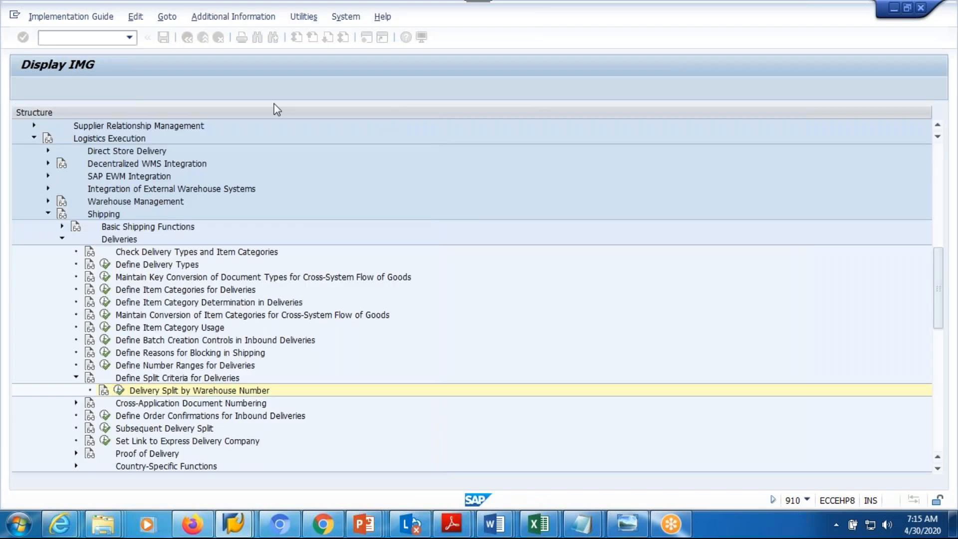
click(187, 37)
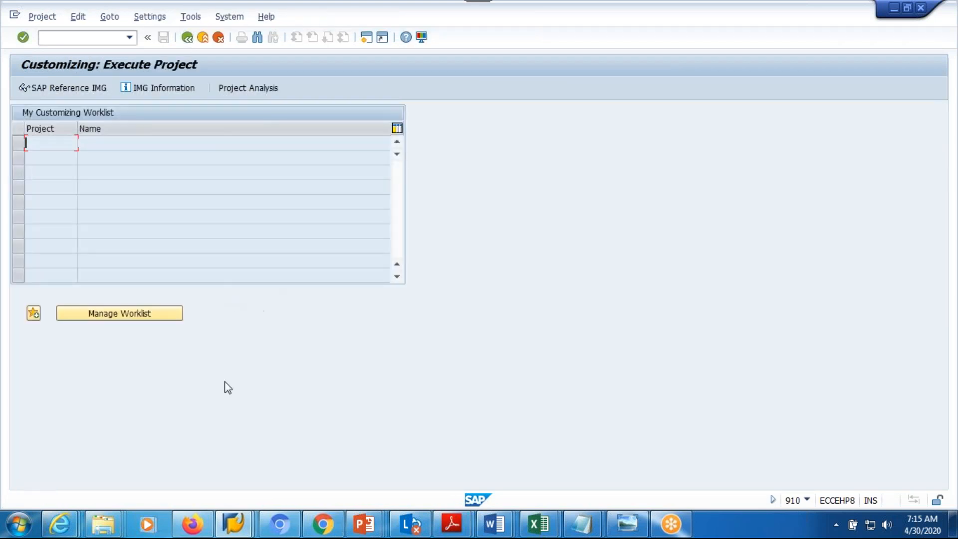
mouse_move(233, 524)
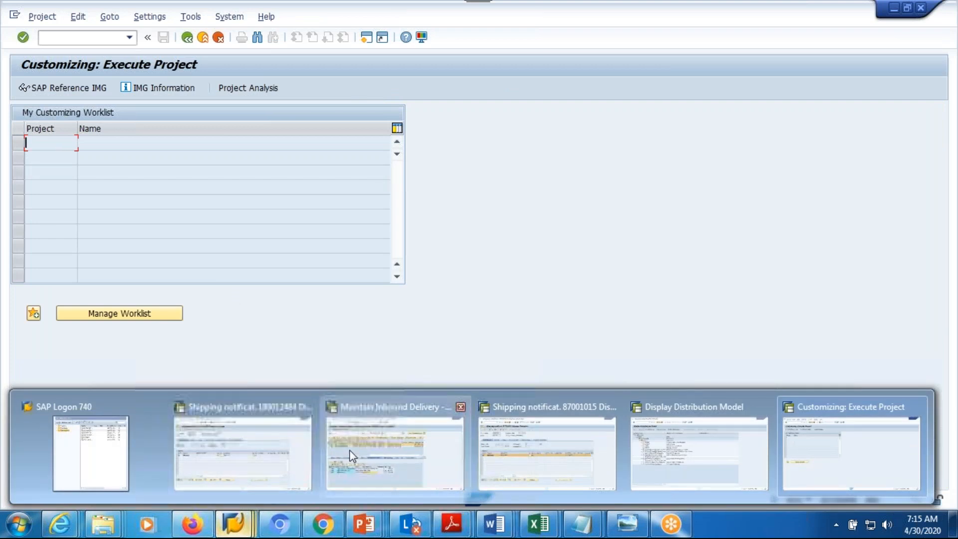
mouse_move(349, 450)
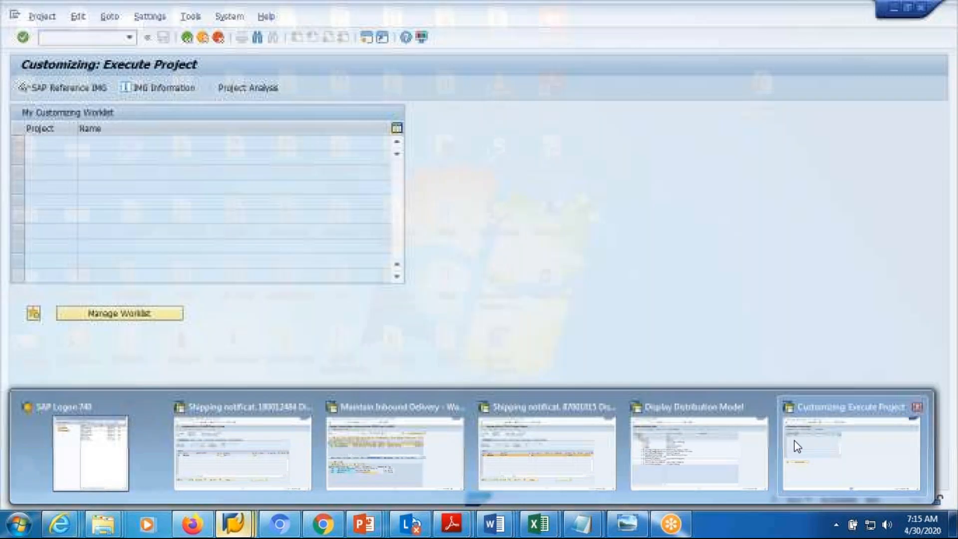
click(796, 442)
click(75, 88)
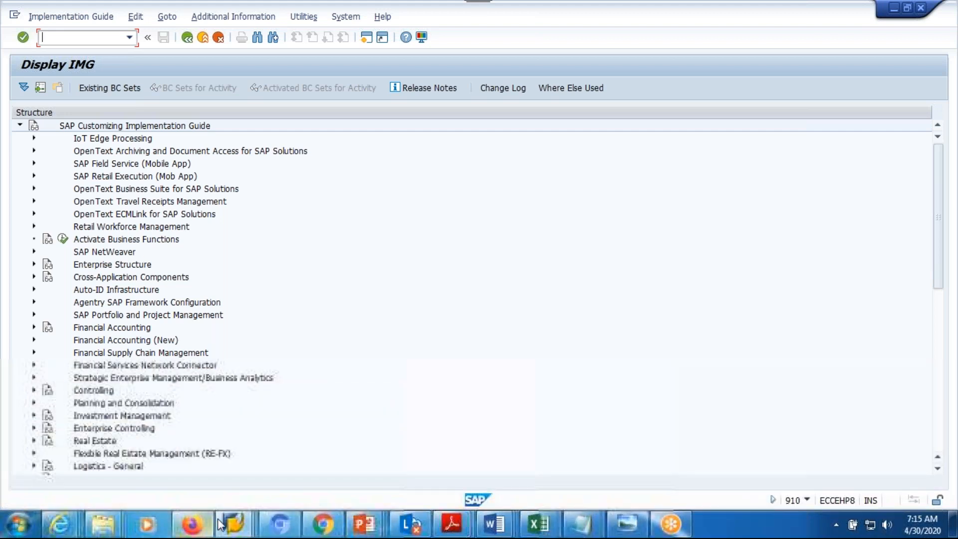
Switch to the Display Distribution Model session, examine the BAPI details of InboundDelivery.DeliveryChange again and close them.
mouse_move(104, 523)
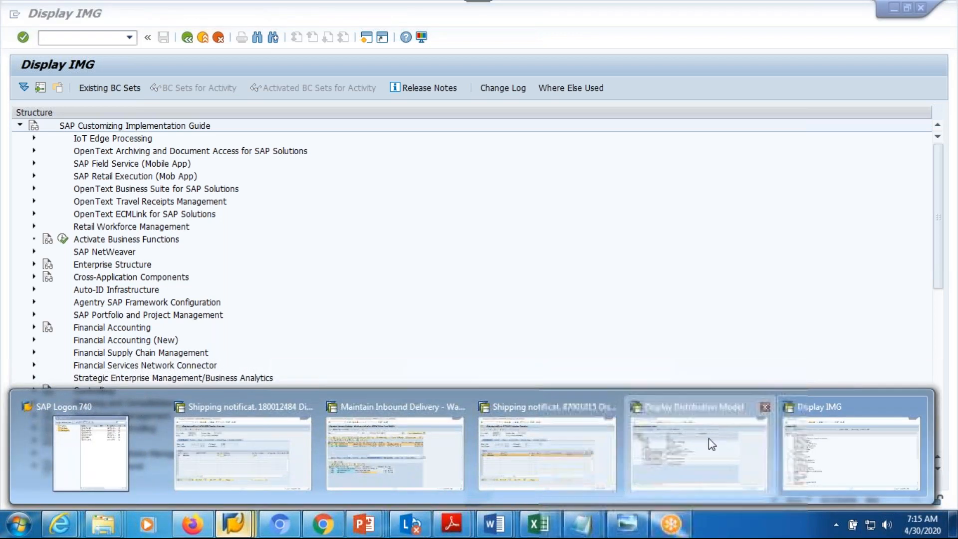
click(712, 444)
click(151, 277)
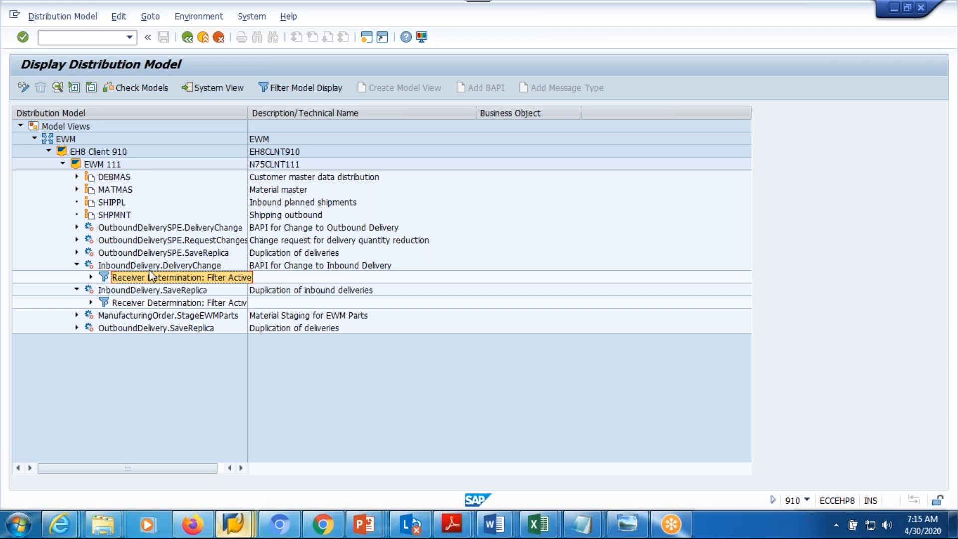
click(161, 269)
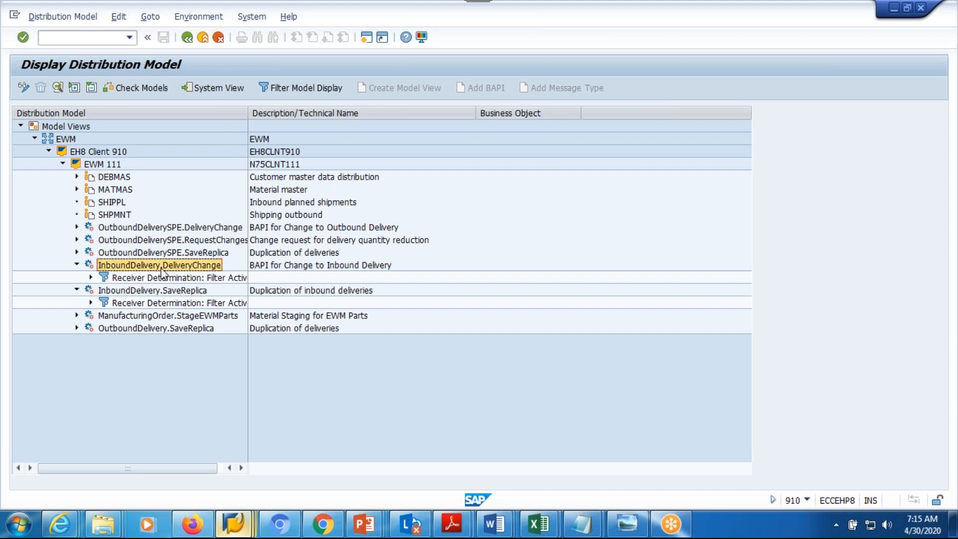
double_click(162, 269)
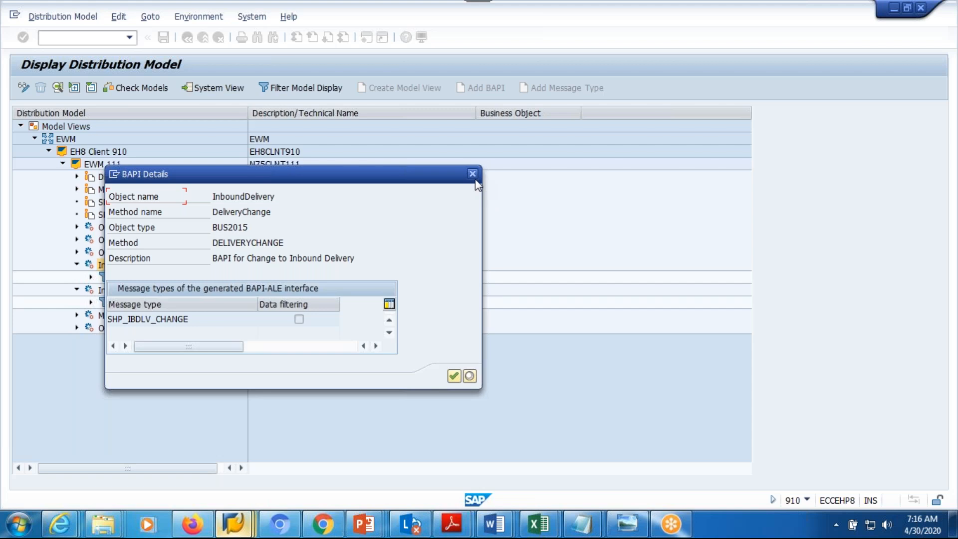
click(475, 179)
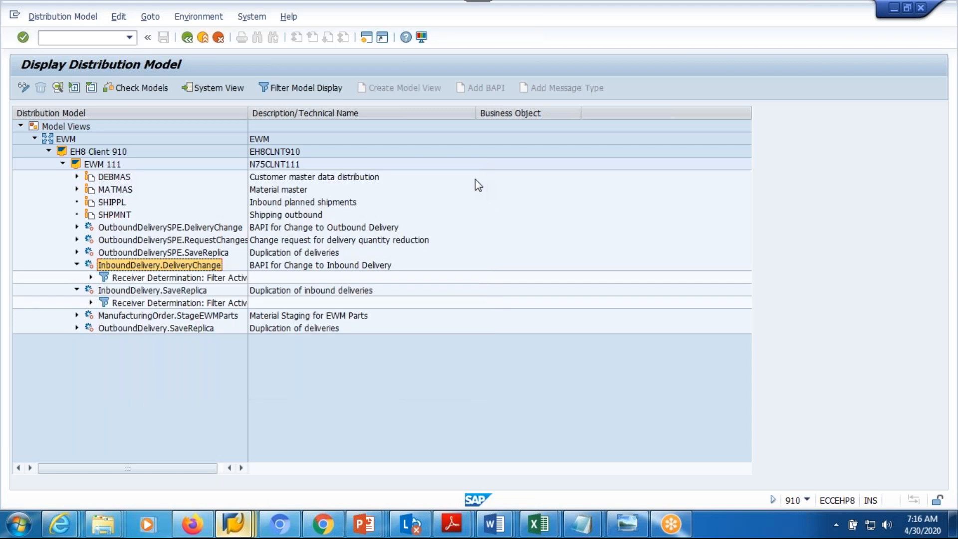
click(233, 523)
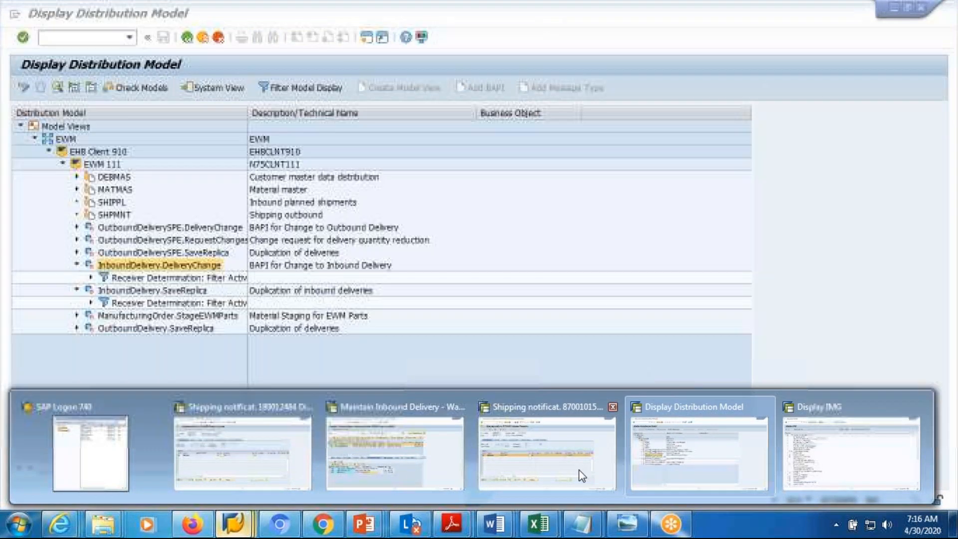
click(370, 457)
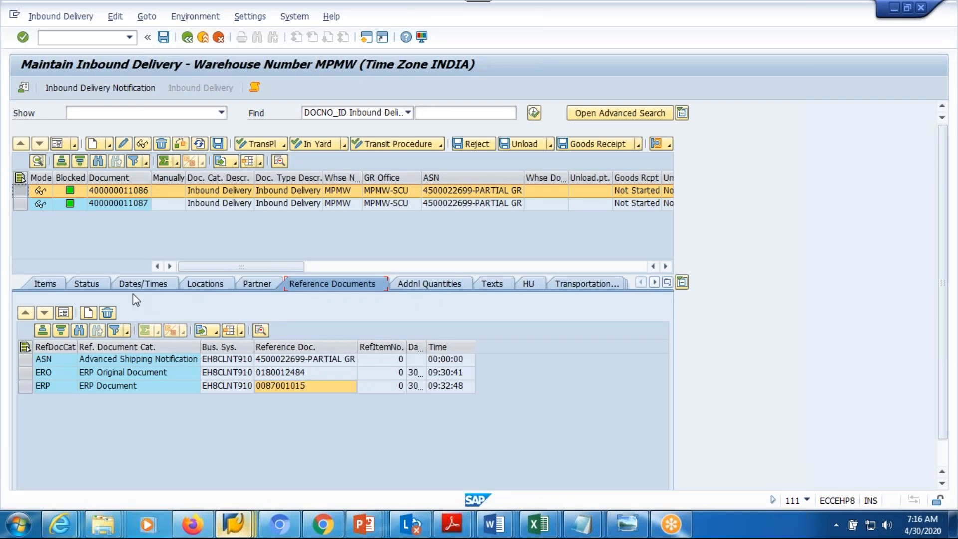
click(45, 284)
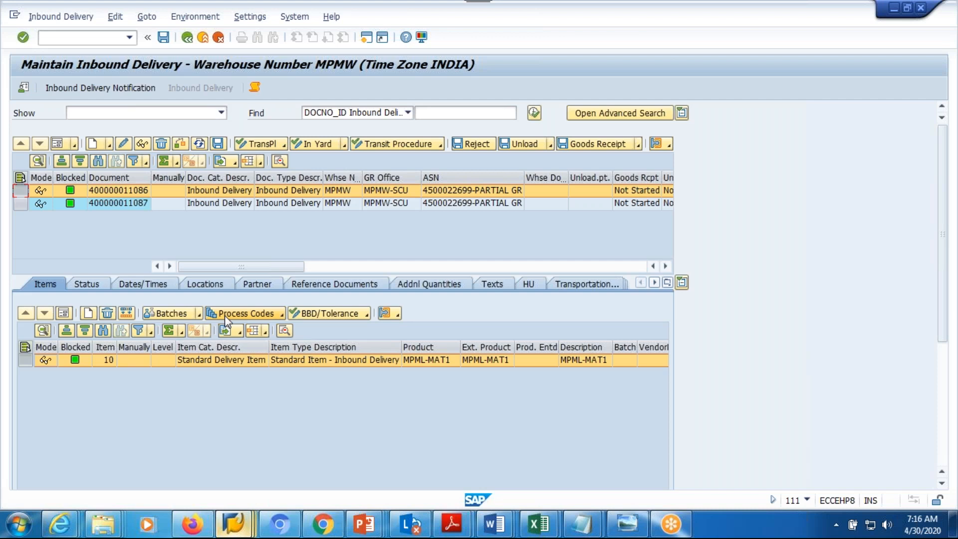
Open the EWM implementation guide through transaction SPRO in a new EWM session and expand SCM Extended Warehouse Management to Goods Receipt Process.
mouse_move(233, 523)
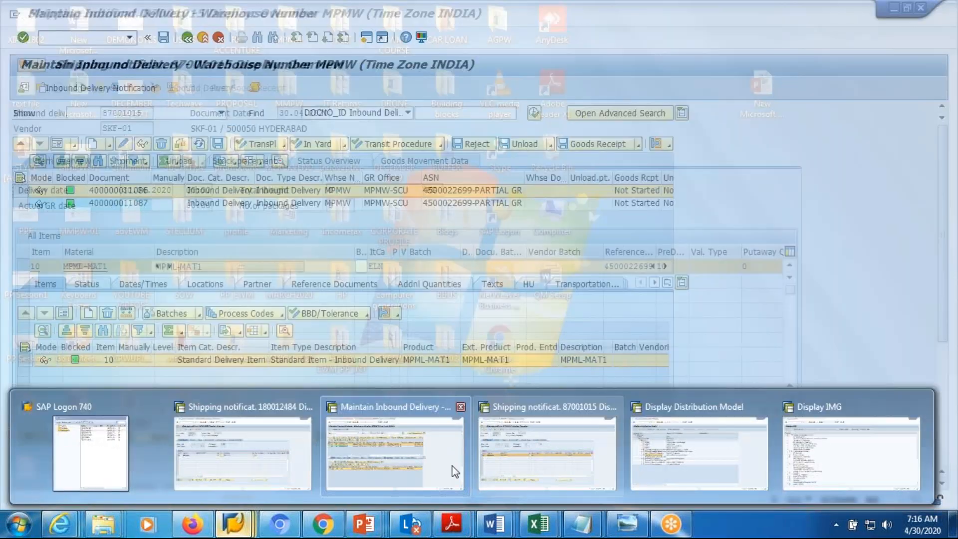
click(453, 472)
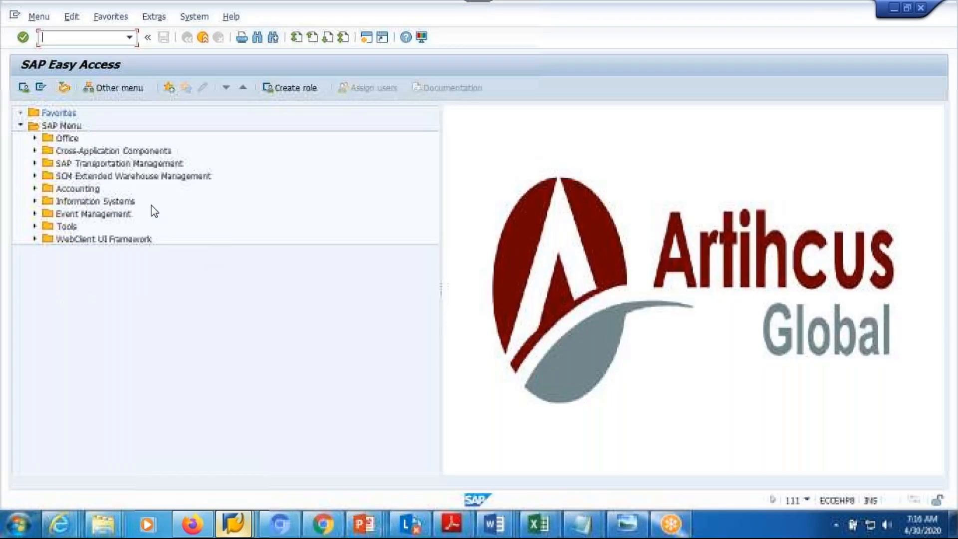
text(spro)
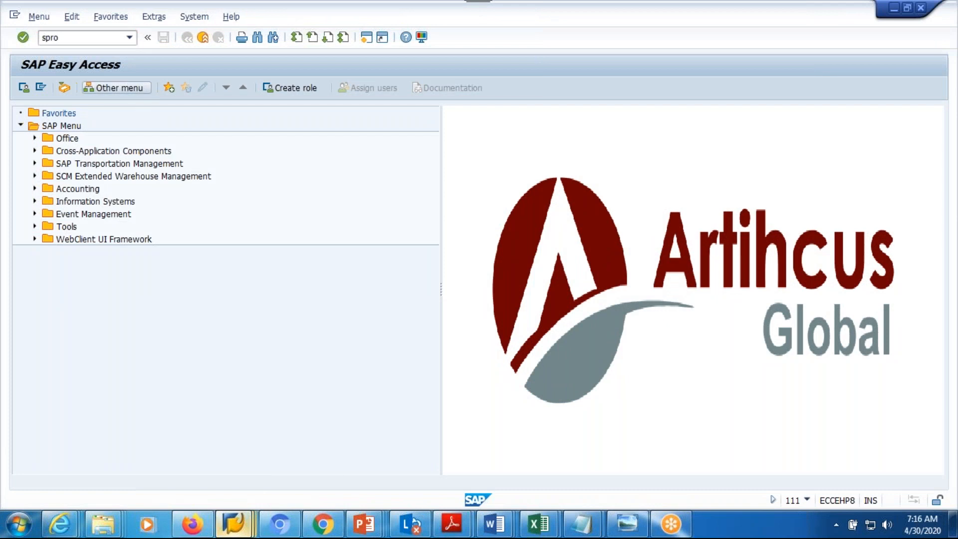
key(Return)
click(107, 85)
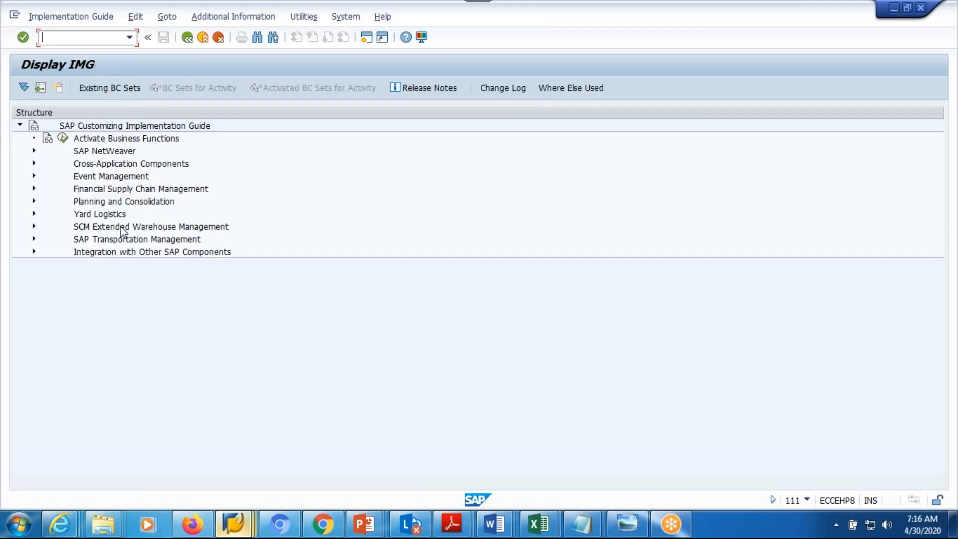
click(34, 226)
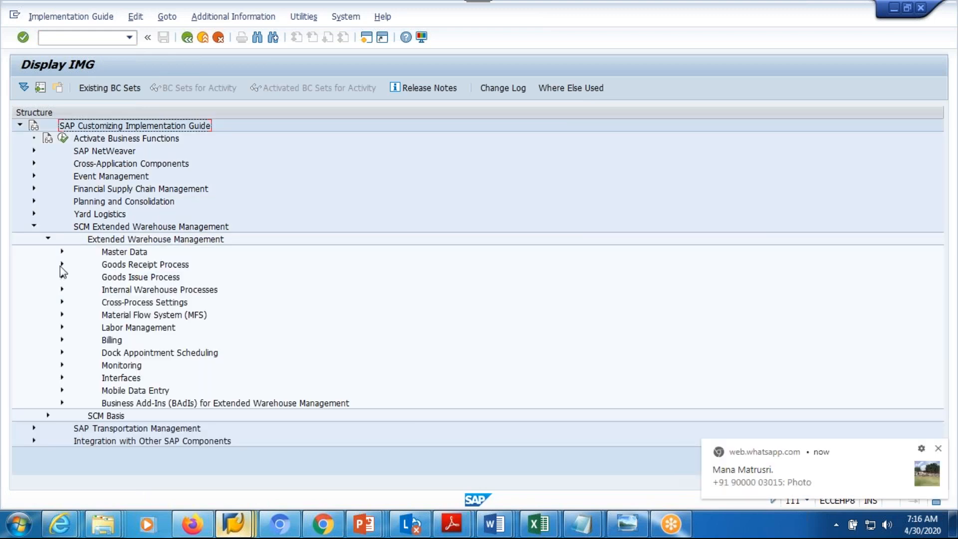
click(61, 265)
Close the WhatsApp window in Google Chrome.
mouse_move(337, 528)
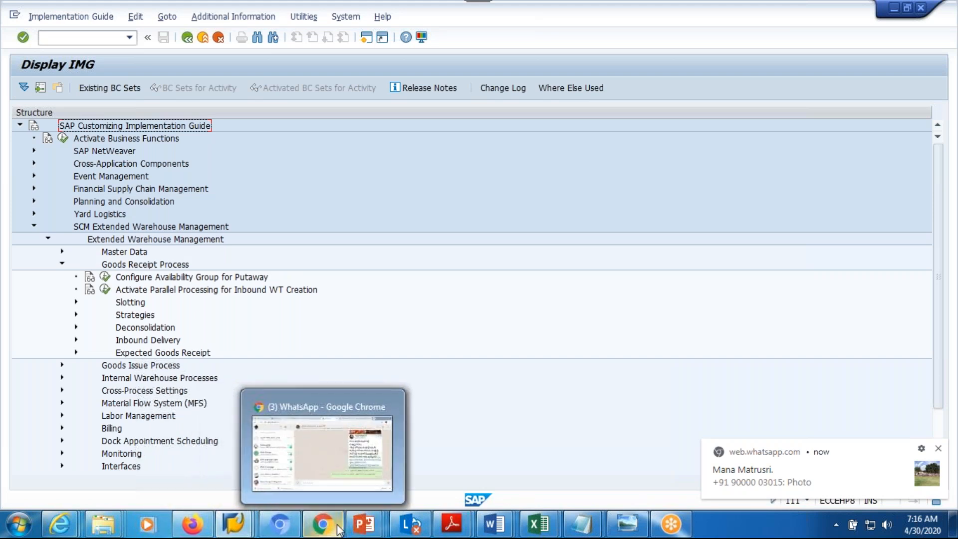
right_click(322, 527)
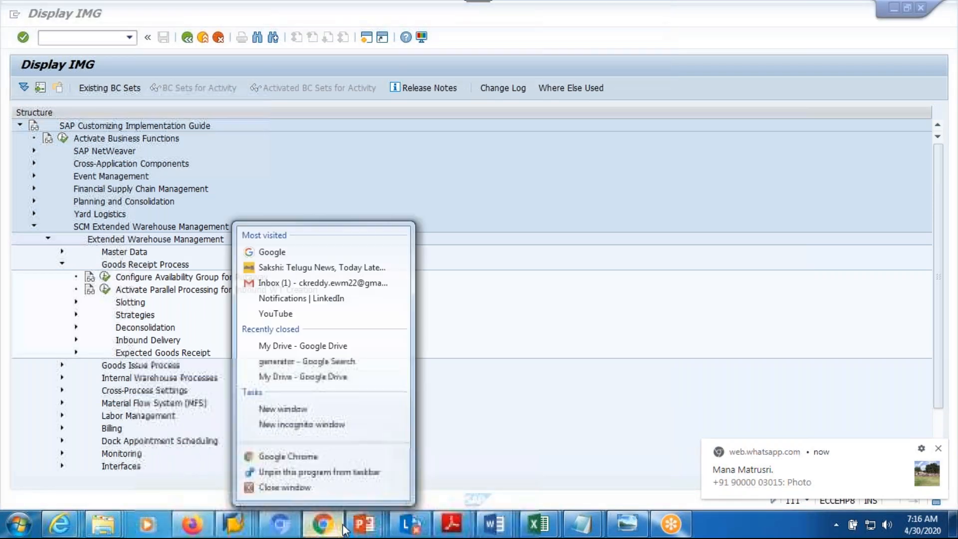
click(315, 486)
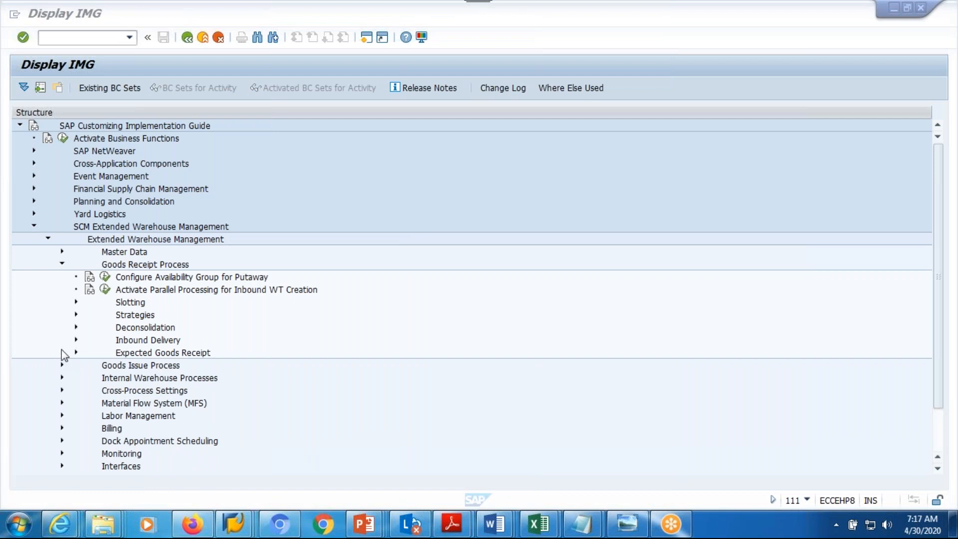
Expand Inbound Delivery, open Define Document Types for Inbound Delivery Process and display the details of document type INB, category PDI.
click(76, 340)
scroll(233, 343, down, 3)
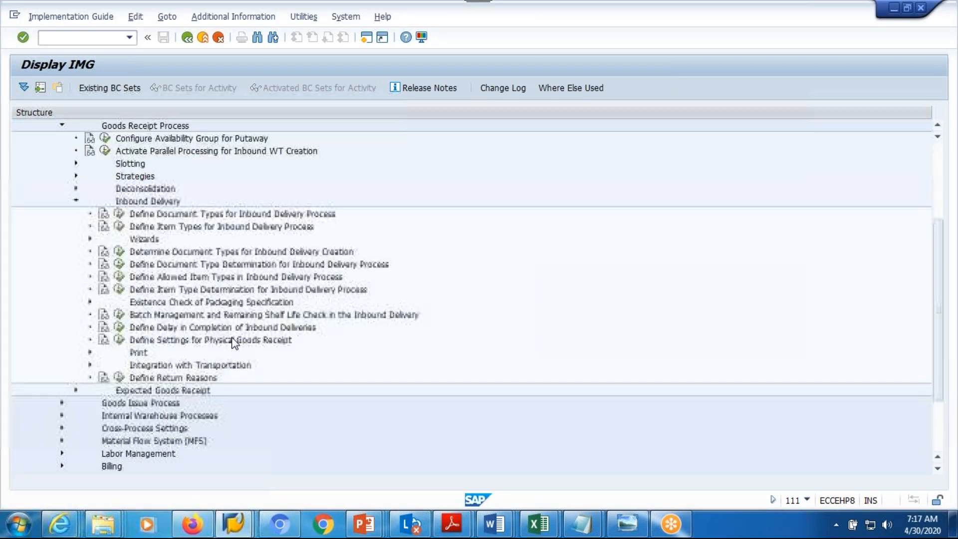
scroll(233, 343, down, 1)
click(187, 202)
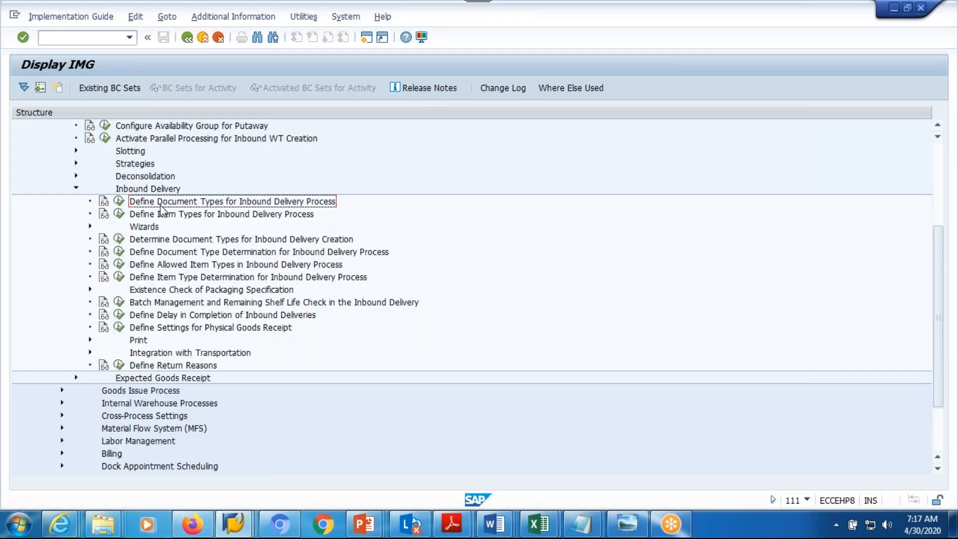
click(119, 203)
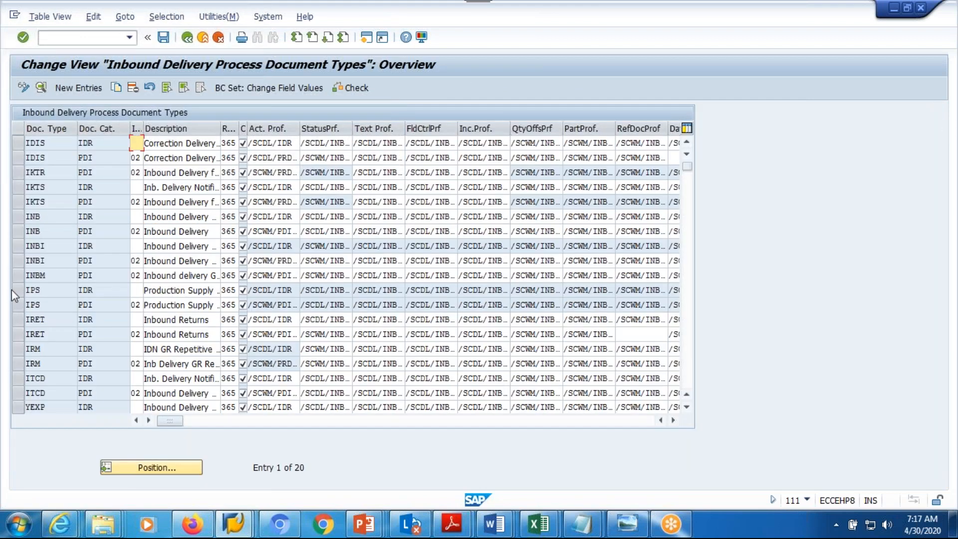
click(18, 232)
click(41, 88)
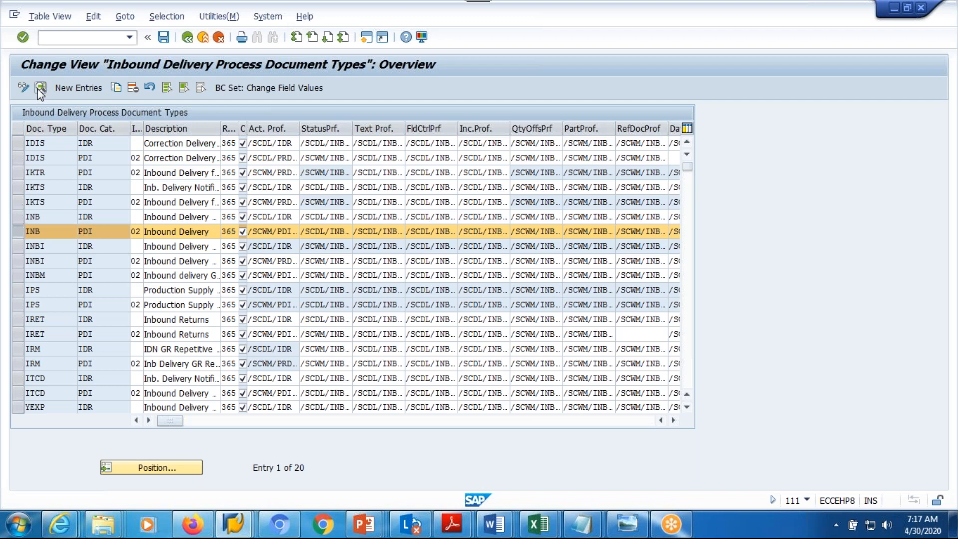
Copy the process profile of document type INB and add the note "PDI : INB ---- /SCWM/INB_PRD" to the Notepad document.
mouse_move(192, 524)
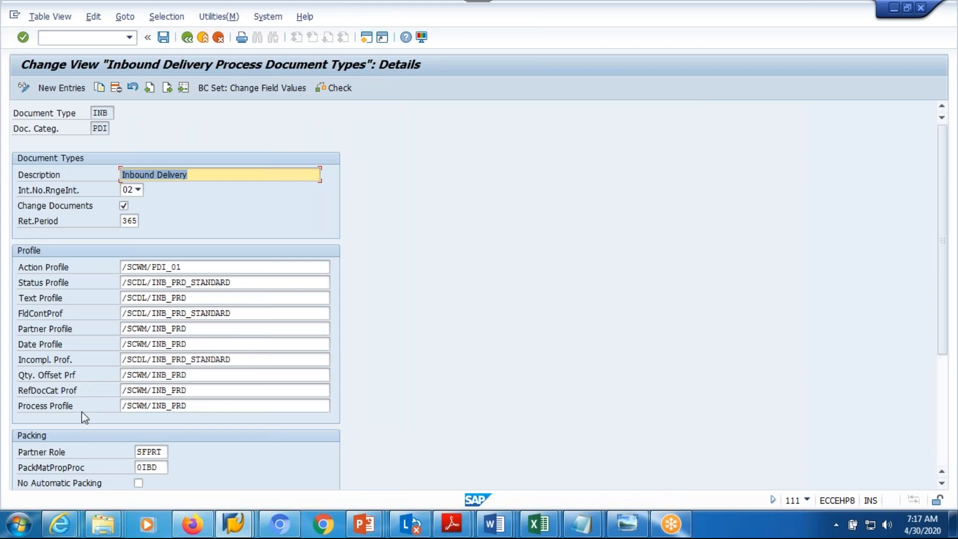
click(123, 408)
key(ctrl+c)
mouse_move(581, 524)
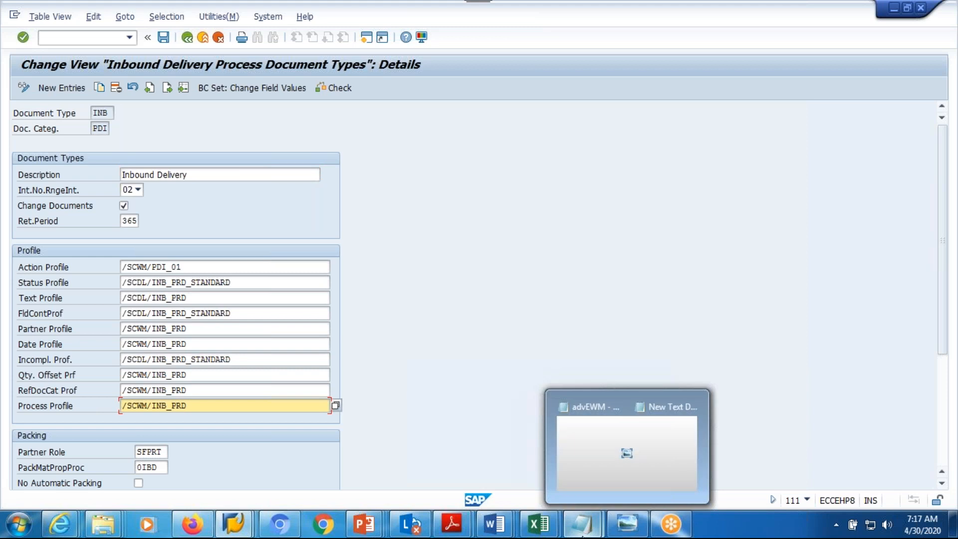
click(608, 447)
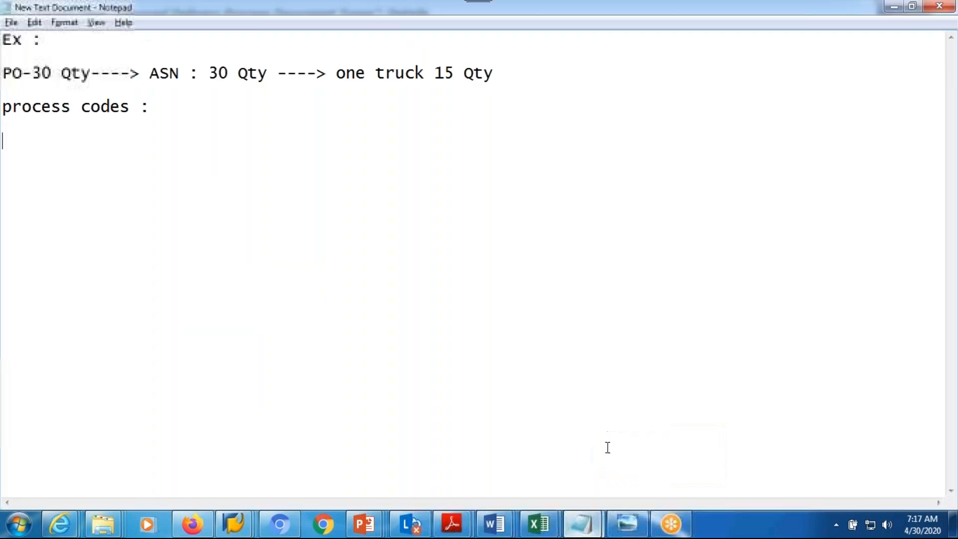
click(173, 93)
click(173, 111)
key(Return)
text(PDI )
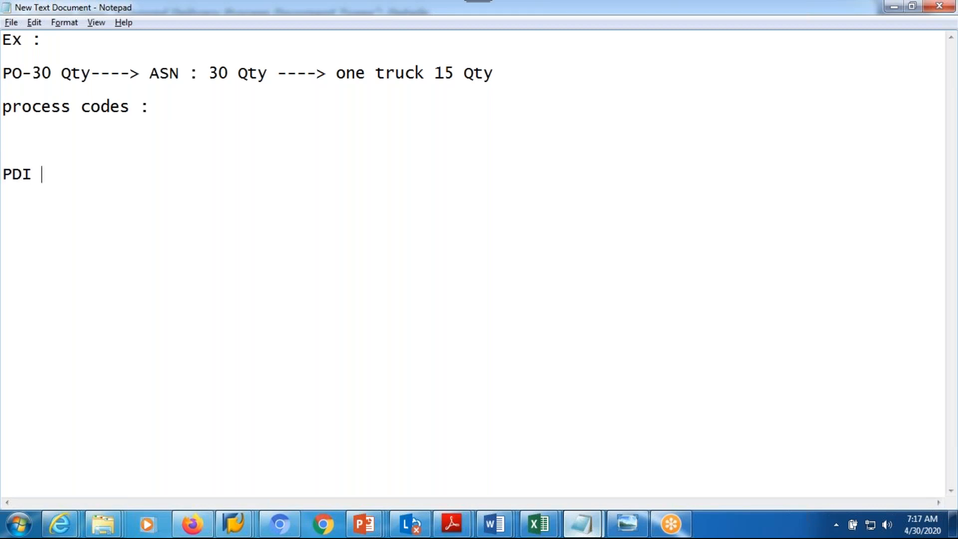
text(: INB ----)
key(ctrl+v)
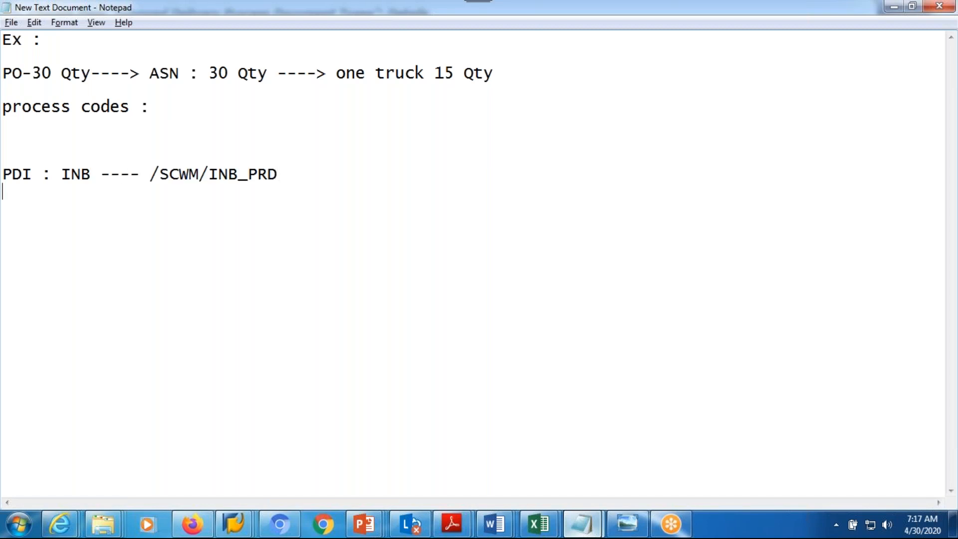
Switch back to SAP, open Define Item Types for Inbound Delivery Process and display the details of item type IDLV, category PDI.
key(alt+Tab)
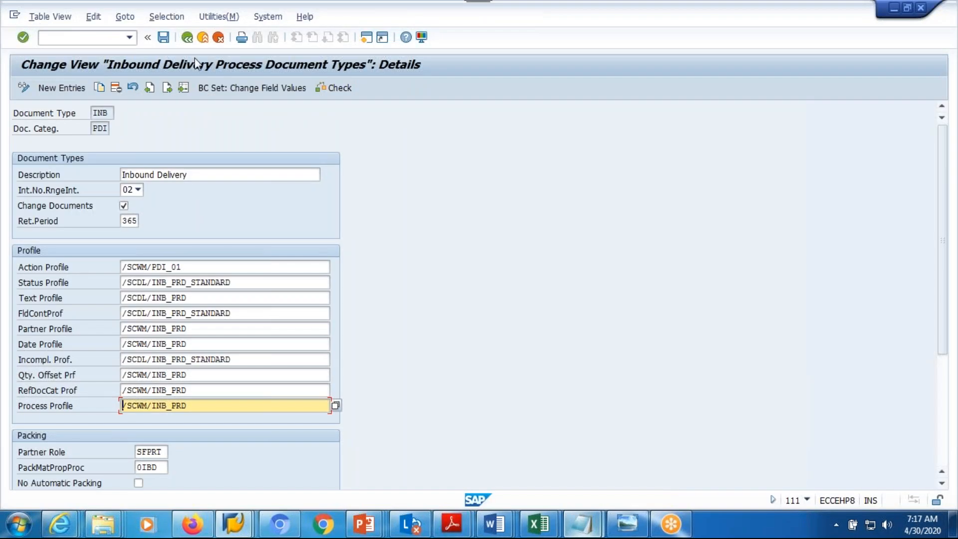
click(187, 38)
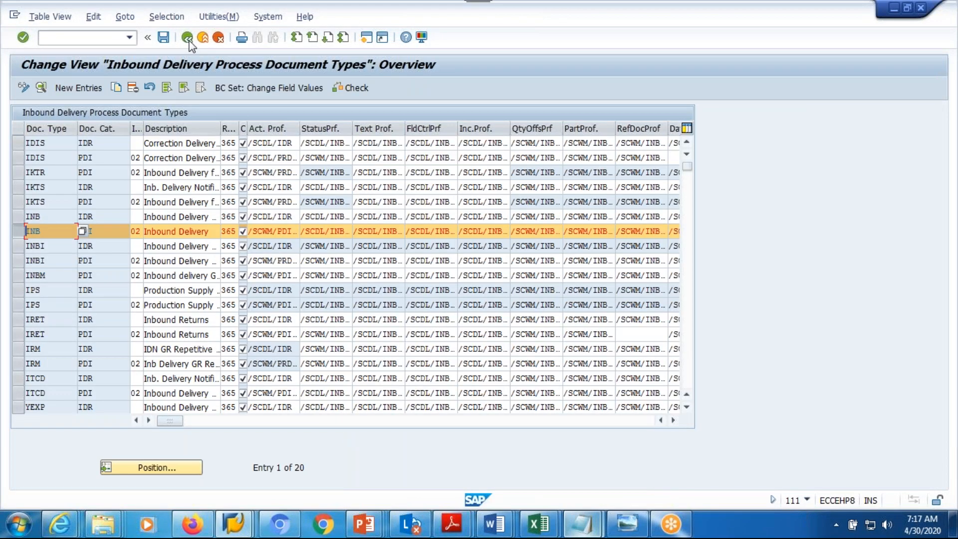
click(189, 39)
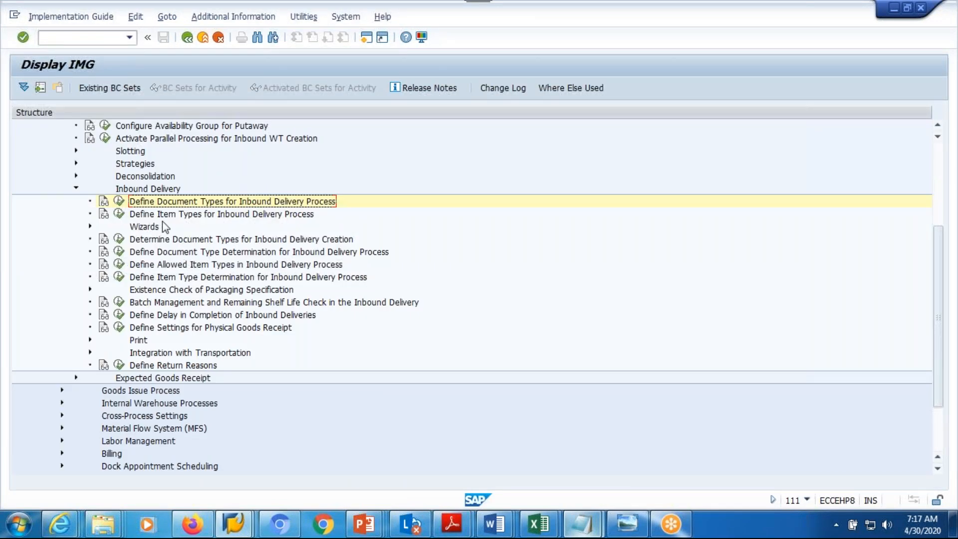
key(Down)
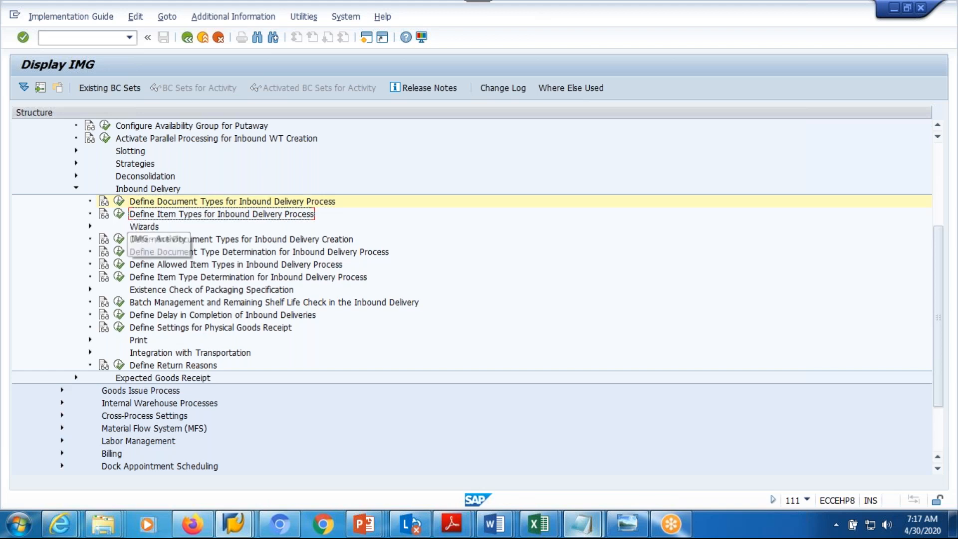
click(118, 213)
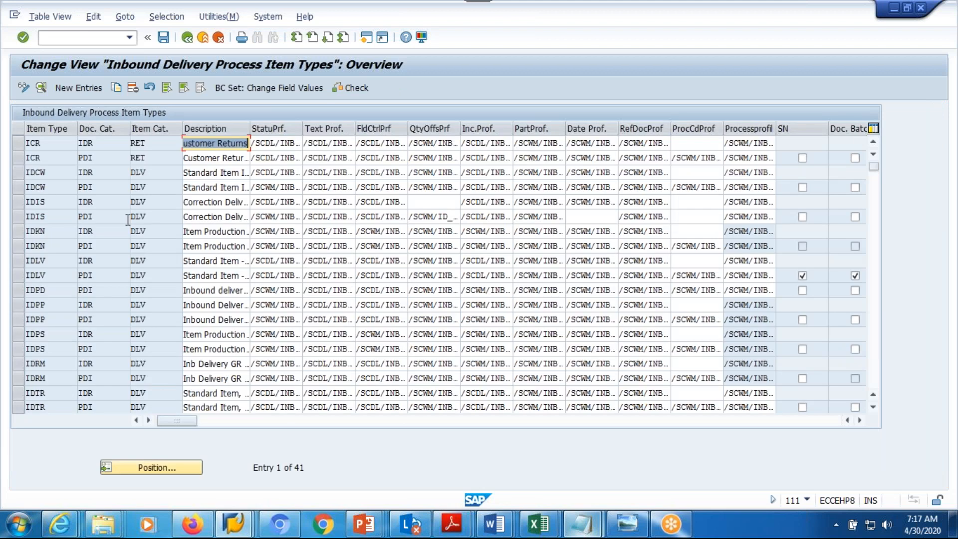
click(16, 275)
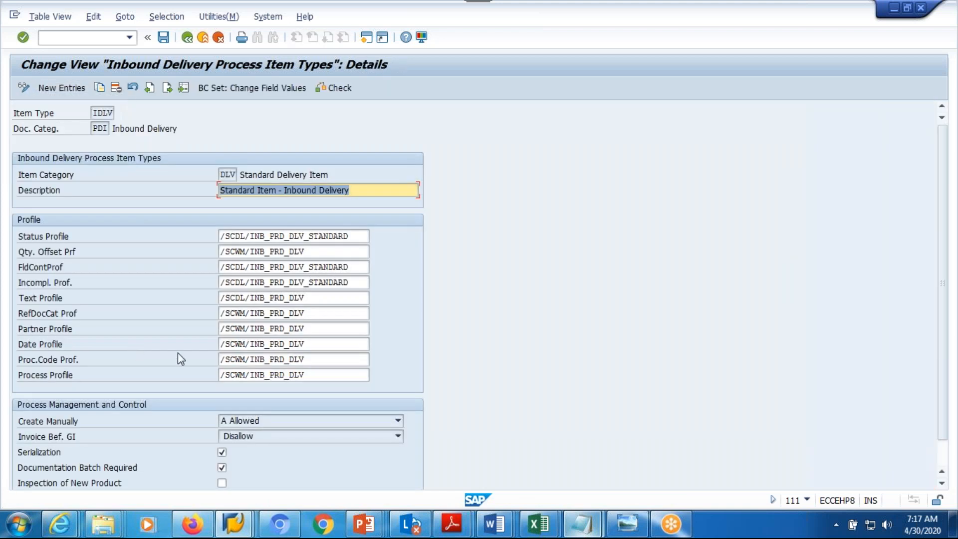
Copy the process profile of item type IDLV and add the note "PDI : DLV : IDLV ---- /SCWM/INB_PRD_DLV" to the Notepad document.
drag(319, 379, 169, 380)
key(ctrl+c)
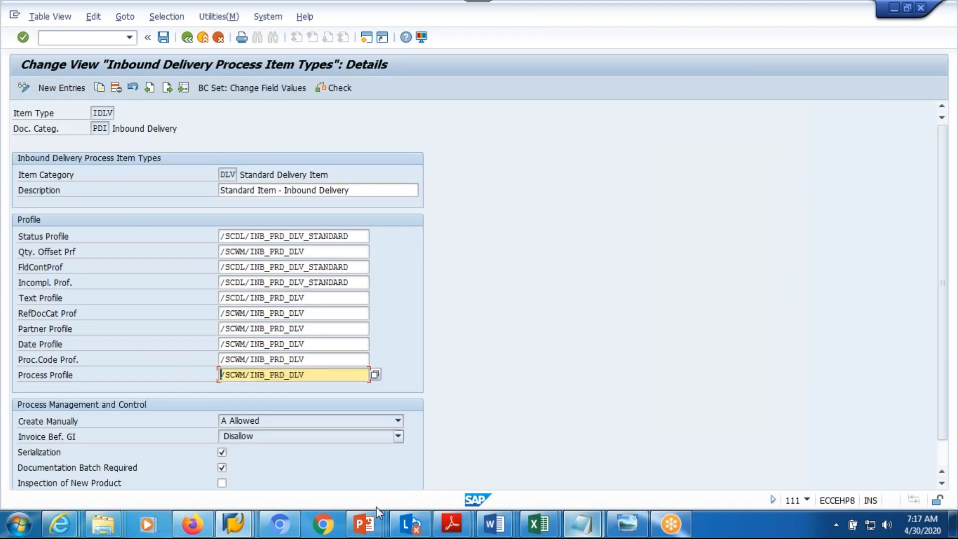
mouse_move(581, 524)
click(636, 473)
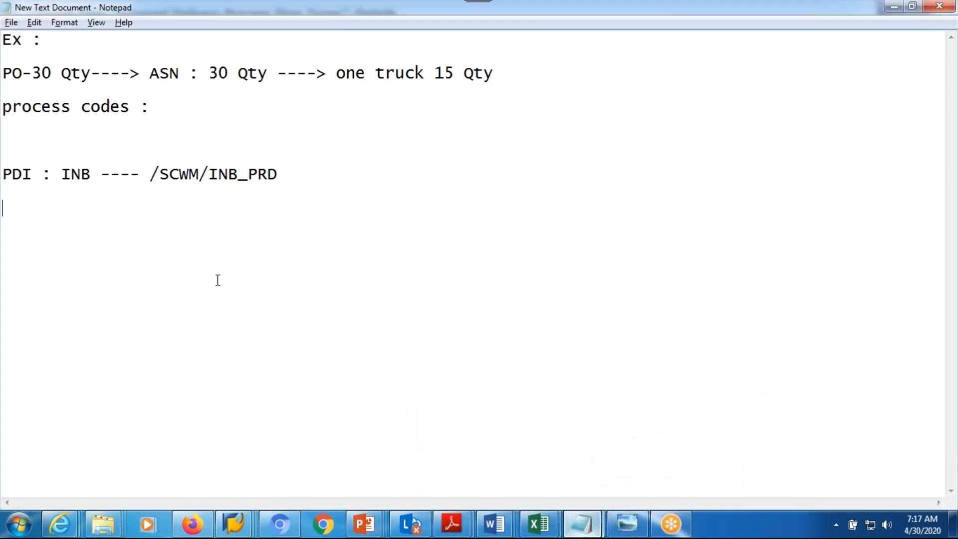
click(284, 171)
key(Return)
key(Return)
text(PDI : DLV)
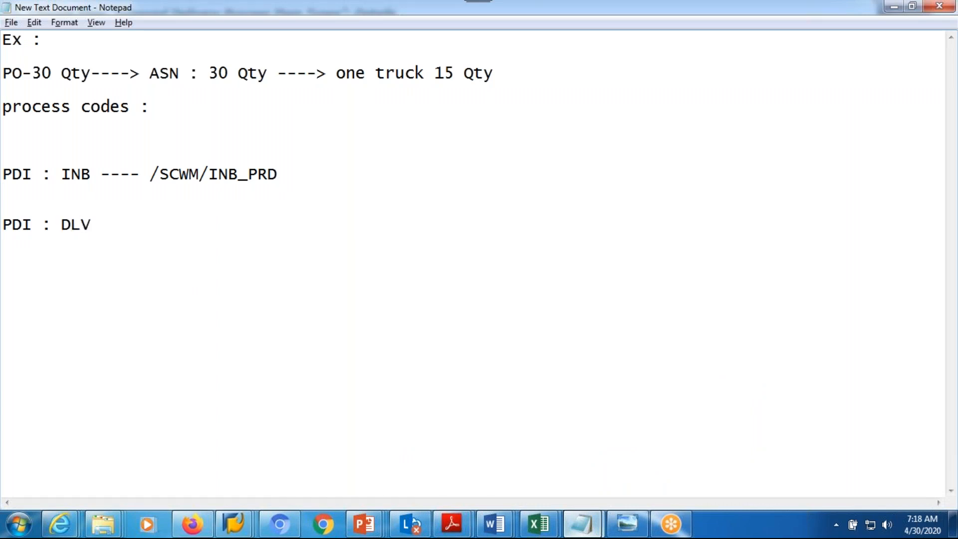
text( : IDLV ----)
key(ctrl+v)
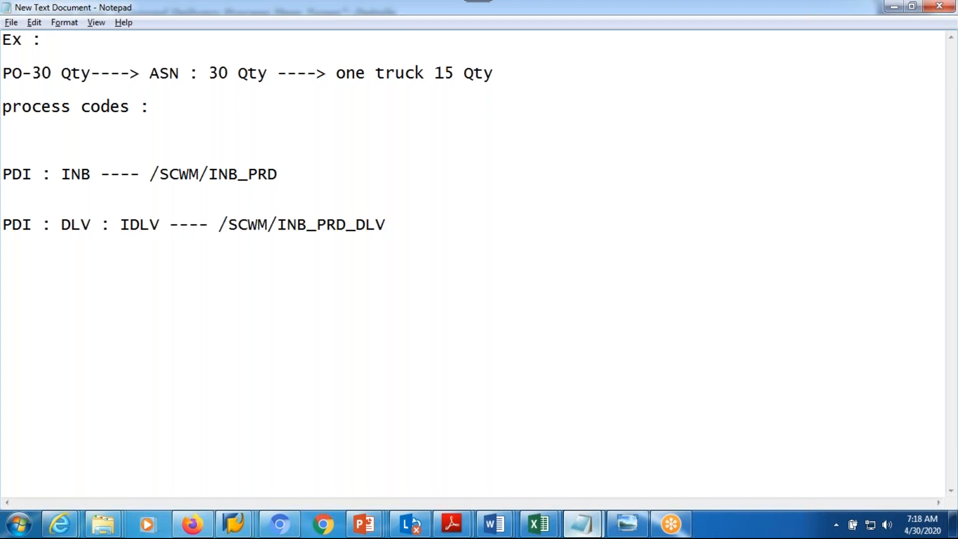
Return from the SAP item type details to the implementation guide and collapse Inbound Delivery and Goods Receipt Process.
click(233, 524)
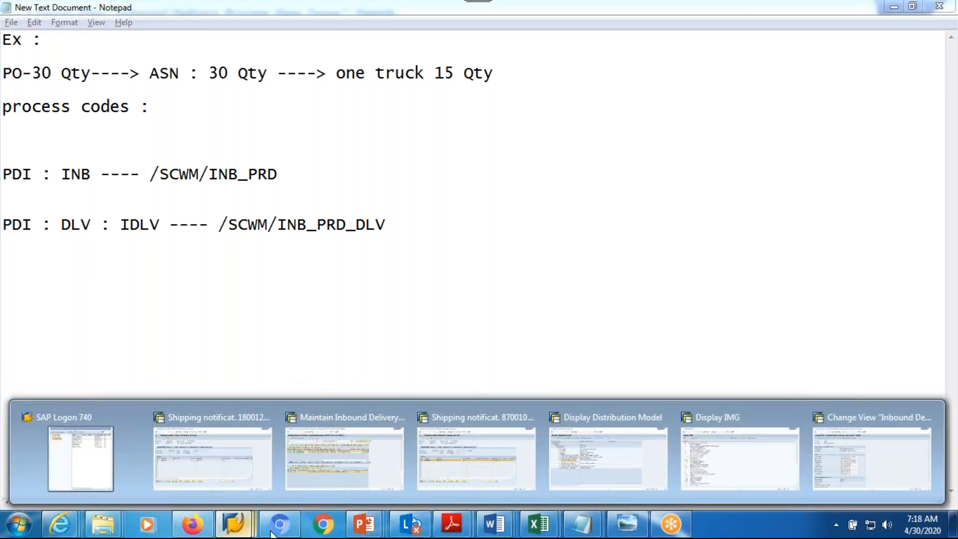
click(837, 480)
click(188, 39)
click(187, 39)
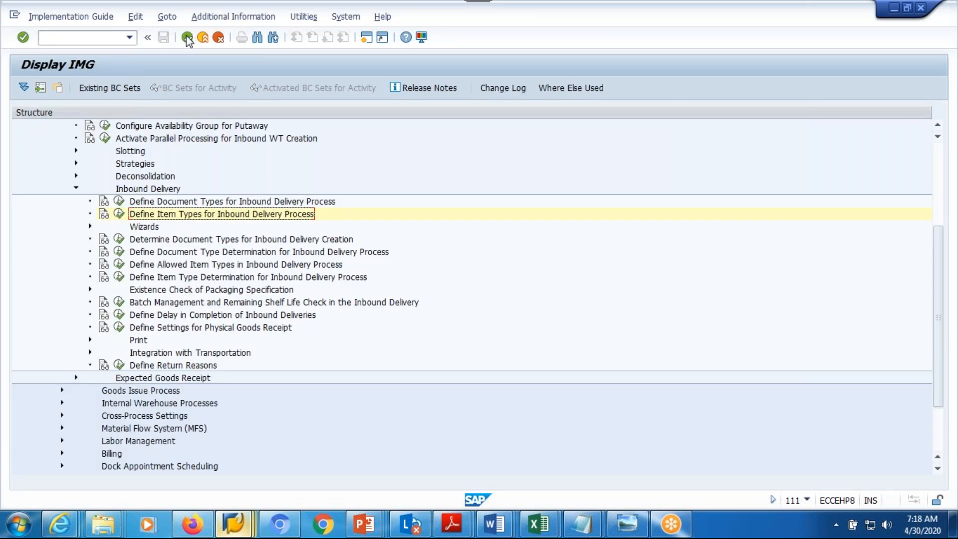
click(75, 187)
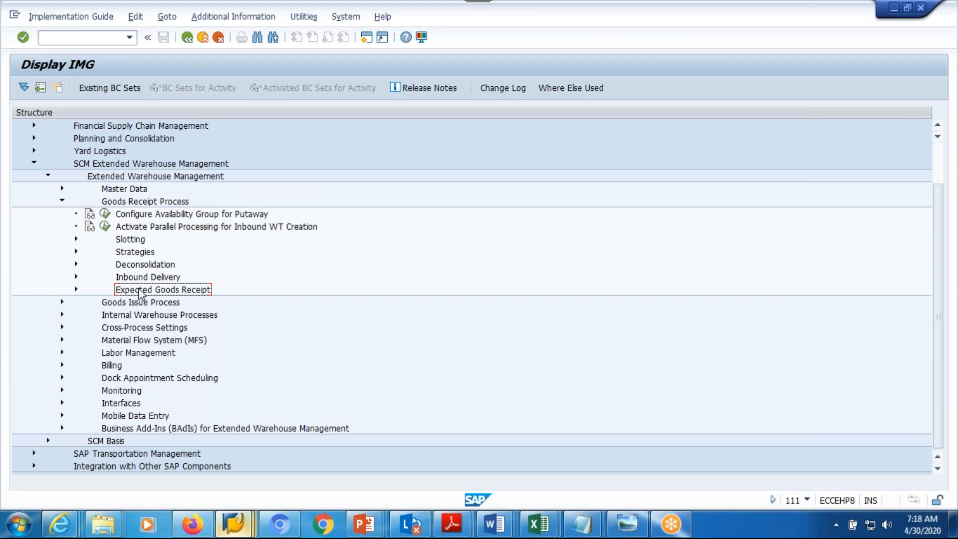
click(62, 202)
Expand Cross-Process Settings to Delivery - Warehouse Request and Process Codes, and open Maintain Process Code Profiles.
click(62, 303)
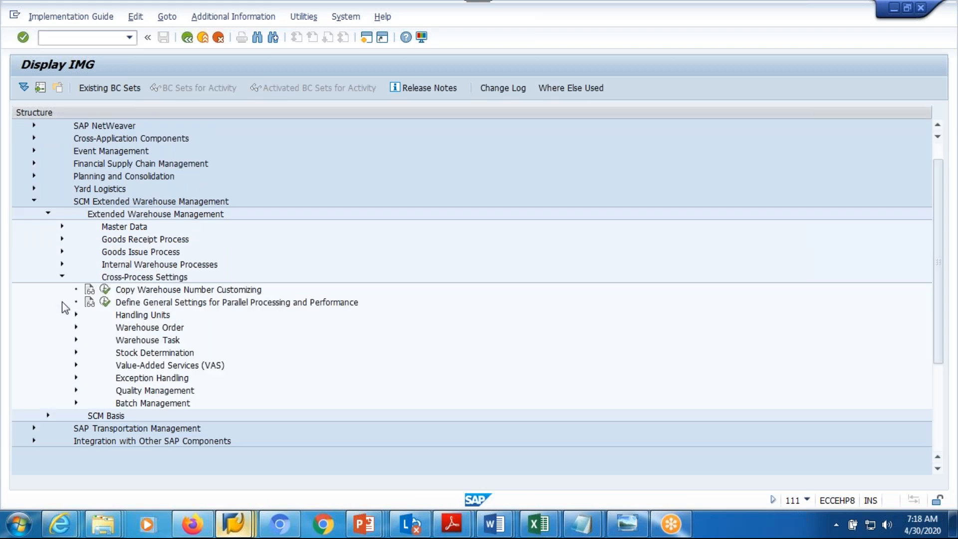
scroll(163, 429, down, 2)
click(166, 380)
click(76, 377)
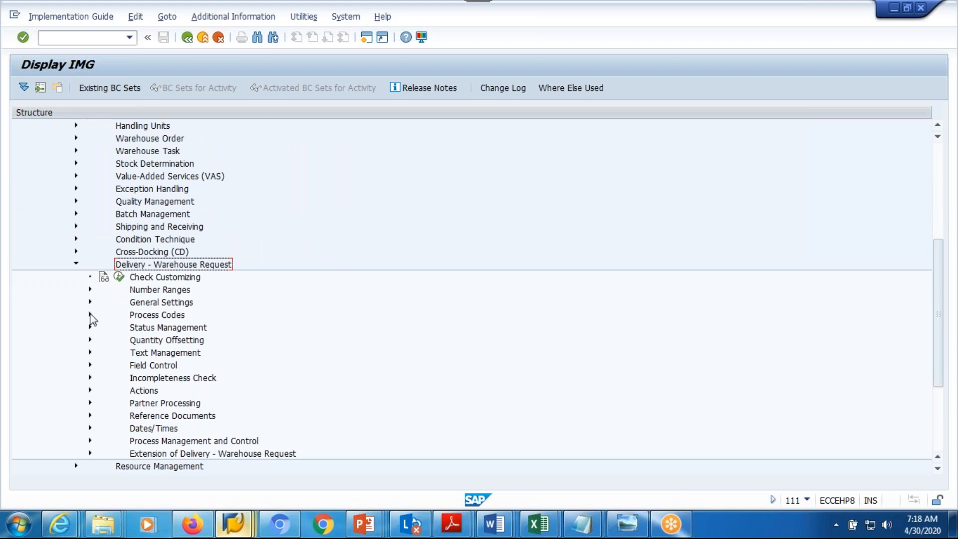
click(90, 315)
click(179, 330)
click(184, 343)
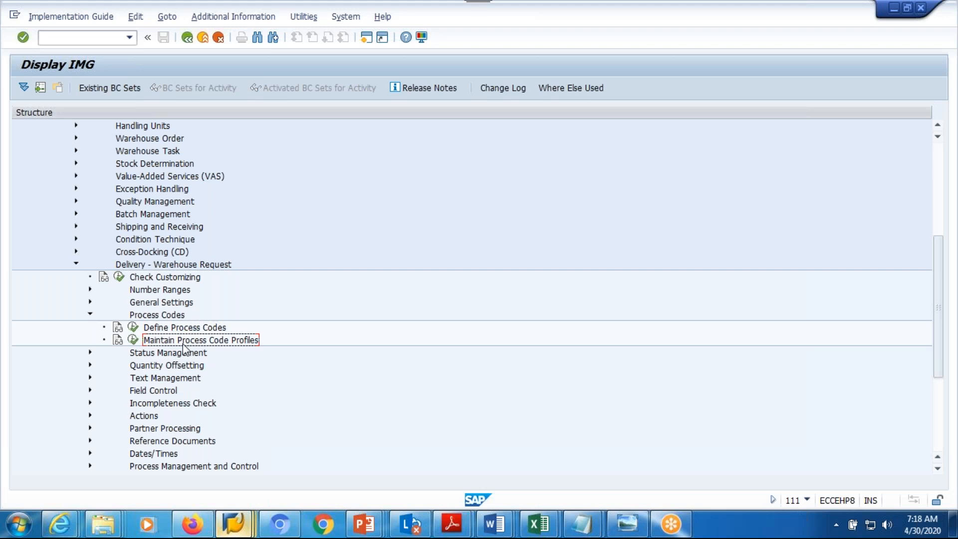
click(133, 340)
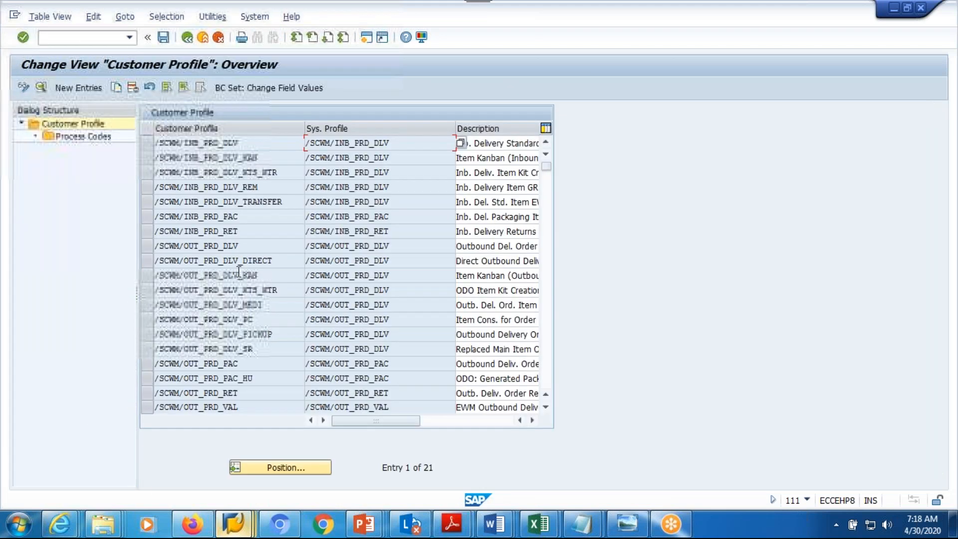
Copy profile name /SCWM/INB_PRD from the Notepad notes and position the SAP customer profile list on it.
click(671, 449)
drag(286, 176, 151, 175)
key(ctrl+c)
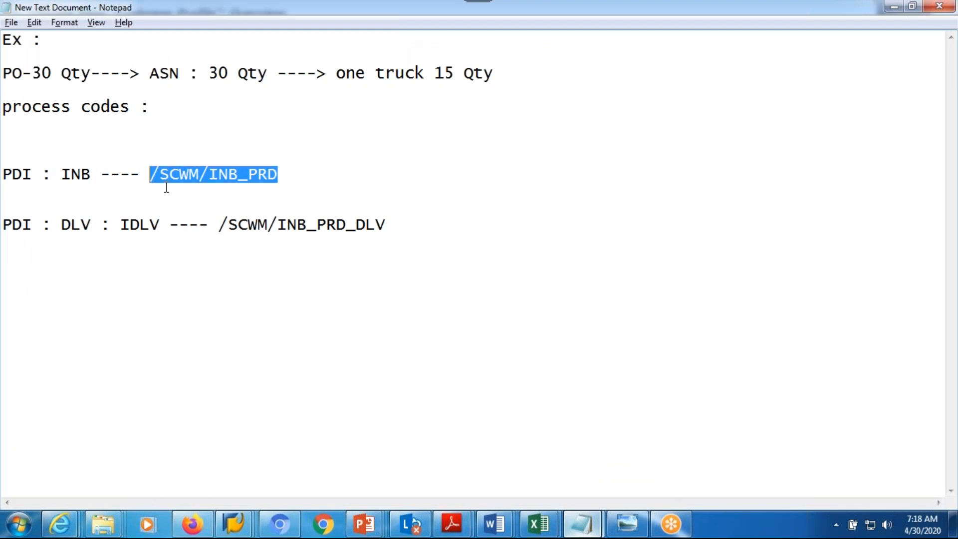
key(alt+Tab)
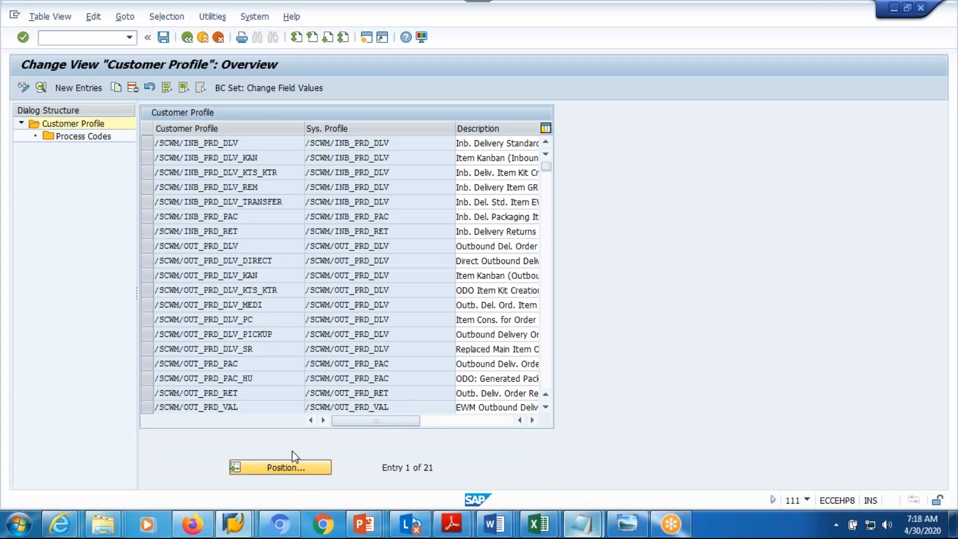
click(291, 469)
key(ctrl+v)
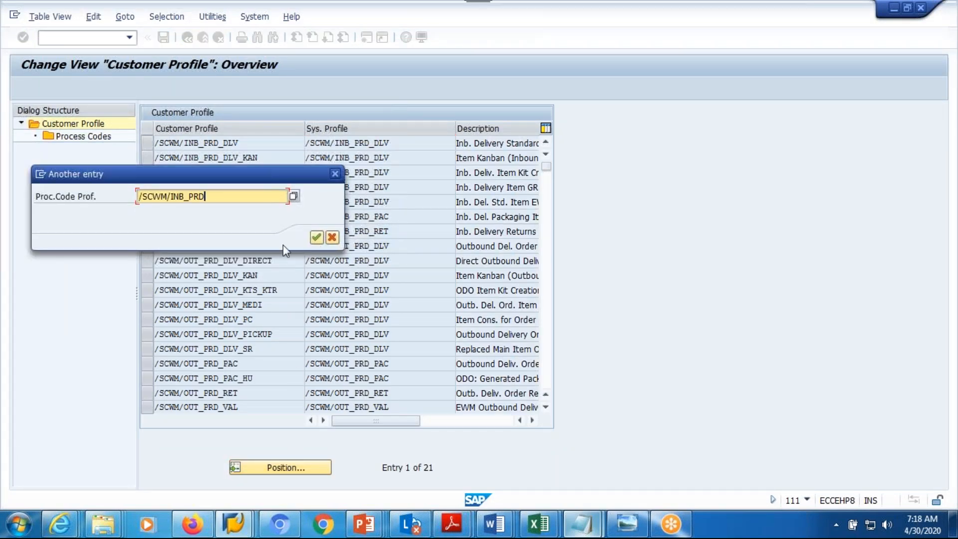
click(316, 237)
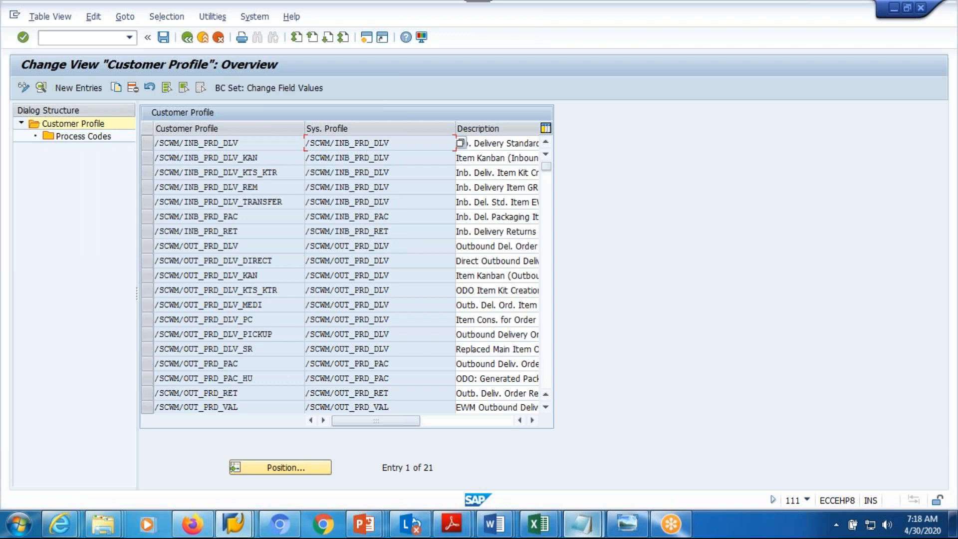
Position the customer profile list on /SCWM/INB_PRD_DLV, copied from the Notepad notes, and display that profile's process codes.
key(alt+Tab)
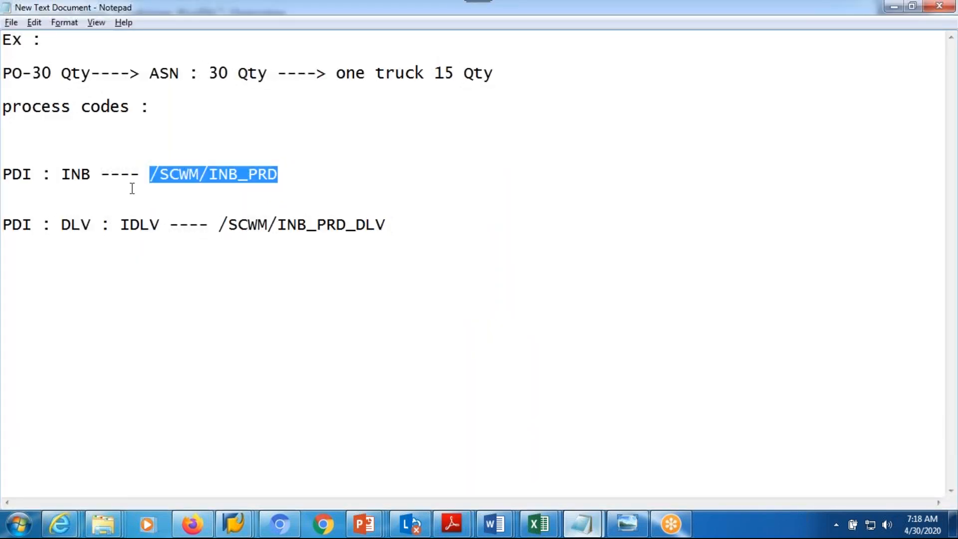
drag(218, 224, 421, 229)
key(ctrl+c)
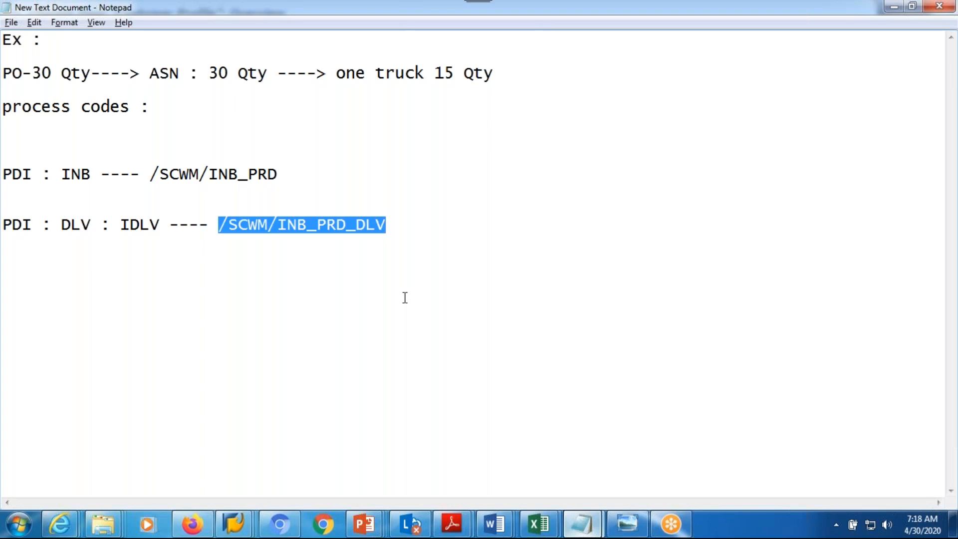
key(alt+Tab)
click(274, 467)
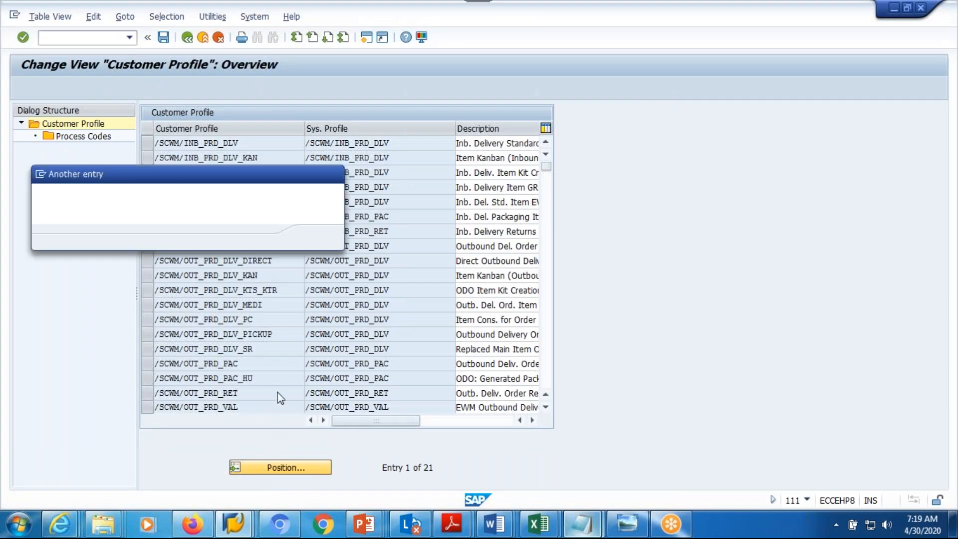
key(ctrl+v)
click(316, 237)
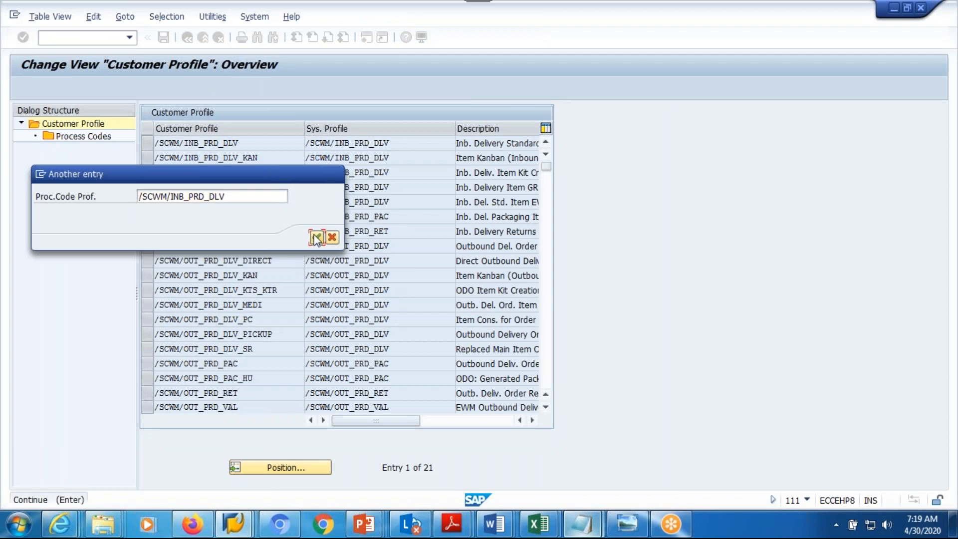
click(146, 143)
double_click(88, 138)
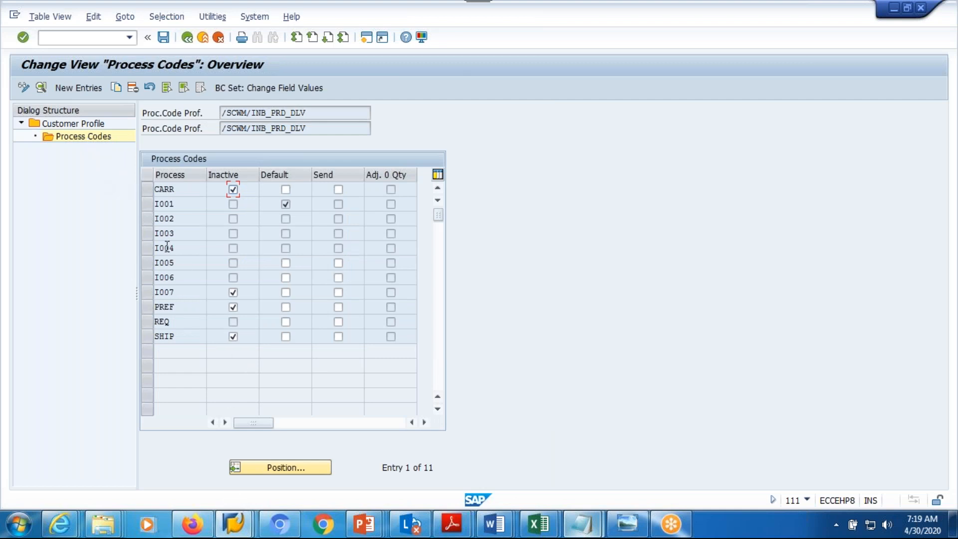
Select process code I002 in profile /SCWM/INB_PRD_DLV, then return to the implementation guide.
click(178, 219)
click(145, 218)
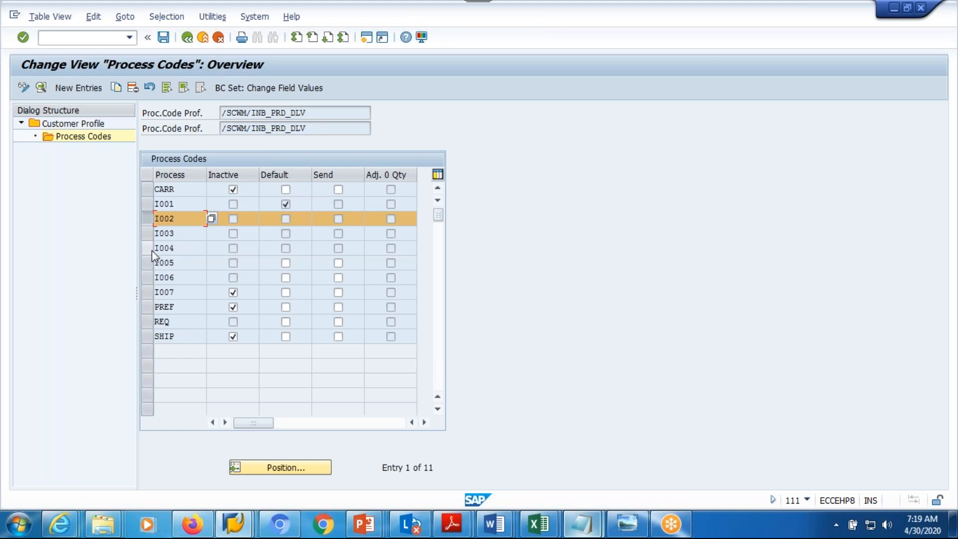
click(187, 38)
click(187, 37)
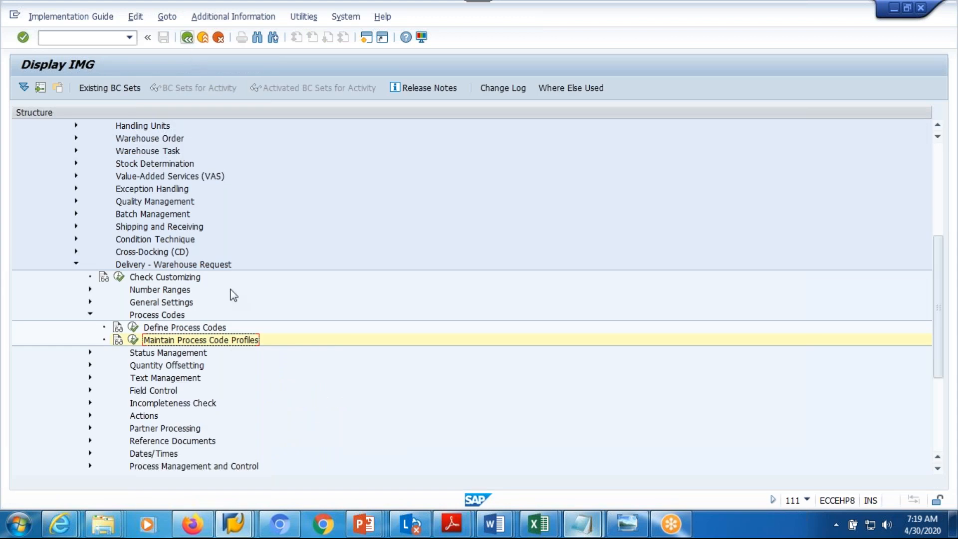
Open Define Process Codes, view the quantity adjustment options for process code I002, and return to the implementation guide.
click(179, 328)
click(130, 329)
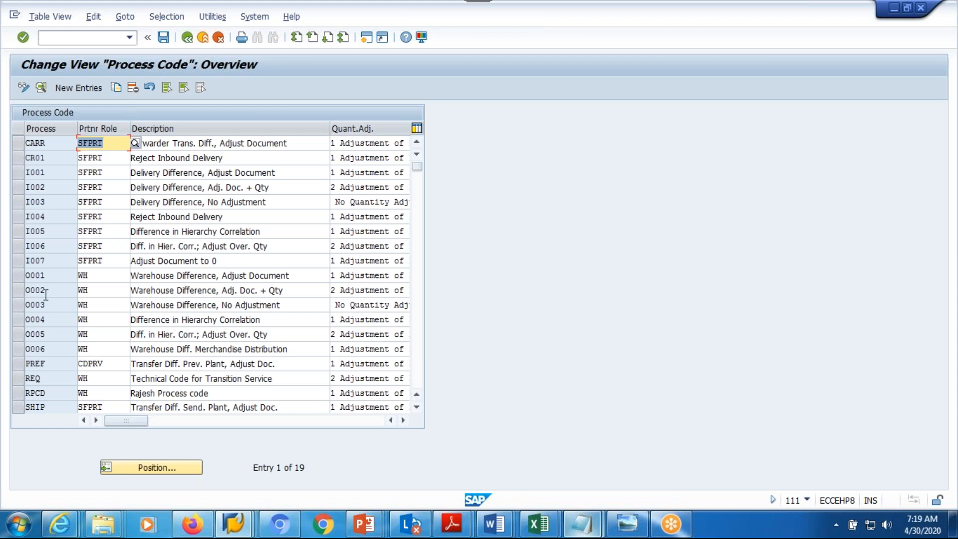
click(18, 187)
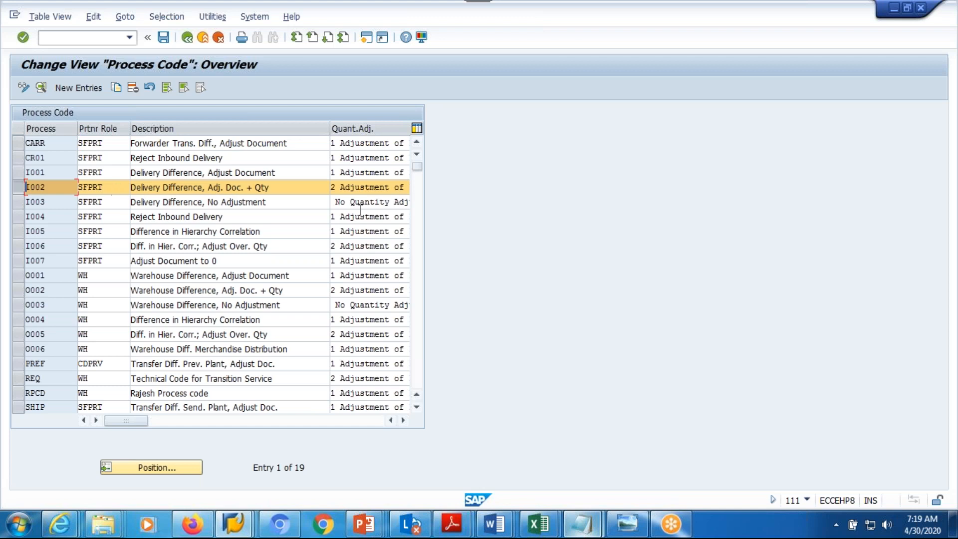
click(402, 420)
click(402, 421)
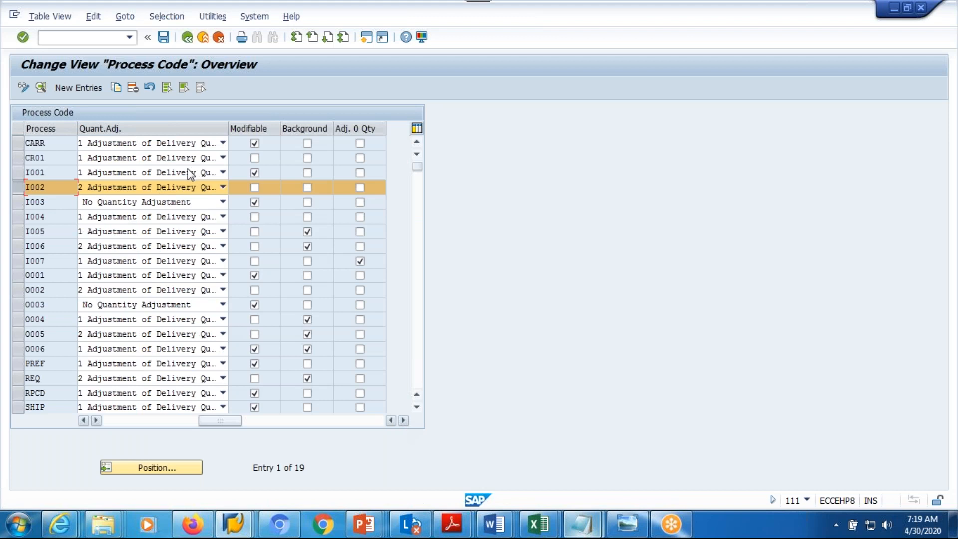
click(223, 188)
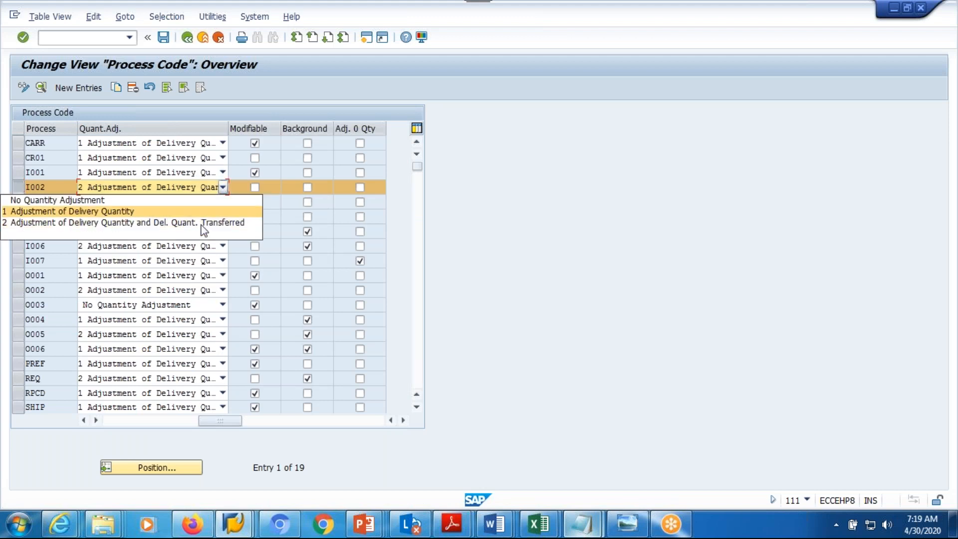
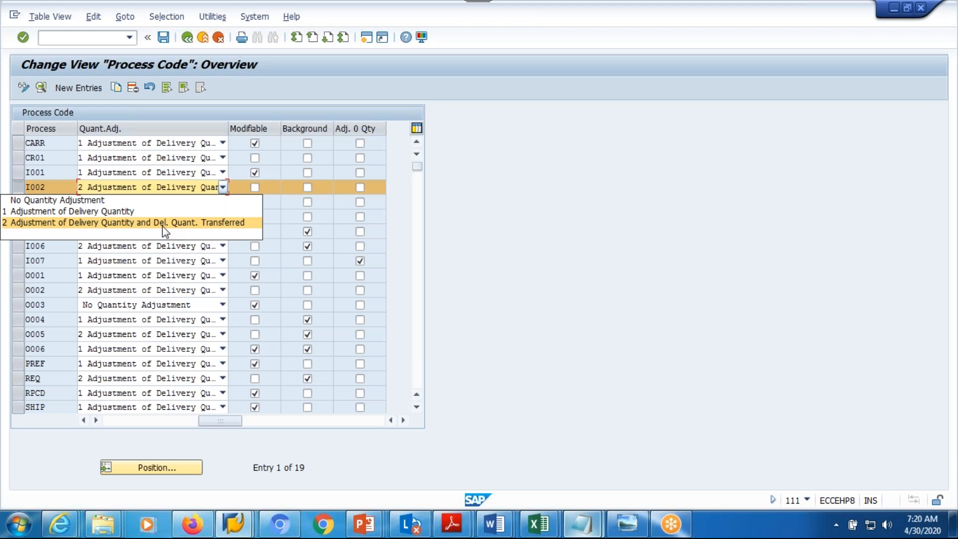
click(666, 276)
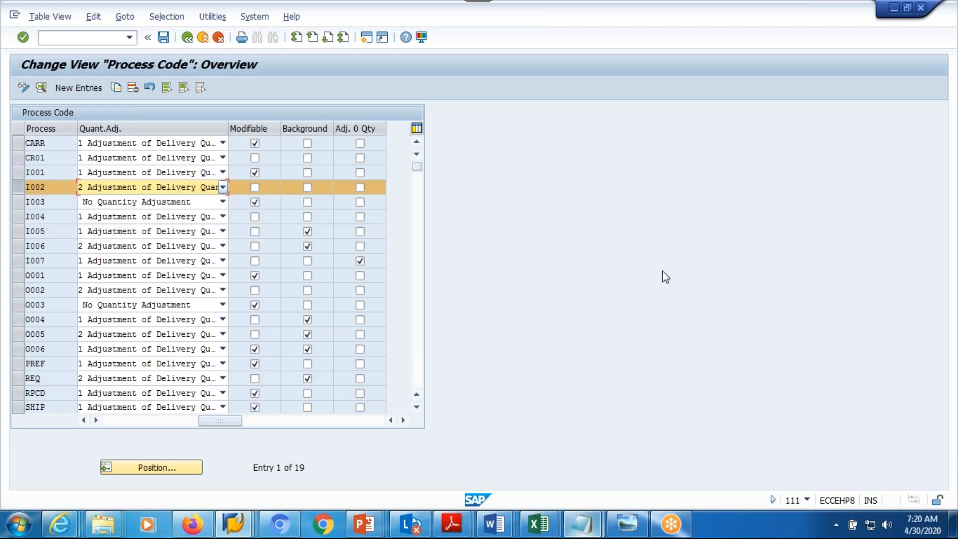
click(194, 41)
Reopen Define Process Codes and select Adjustment of Delivery Quantity and Del. Quant. Transferred as I002's quantity adjustment, then return to the implementation guide.
mouse_move(230, 528)
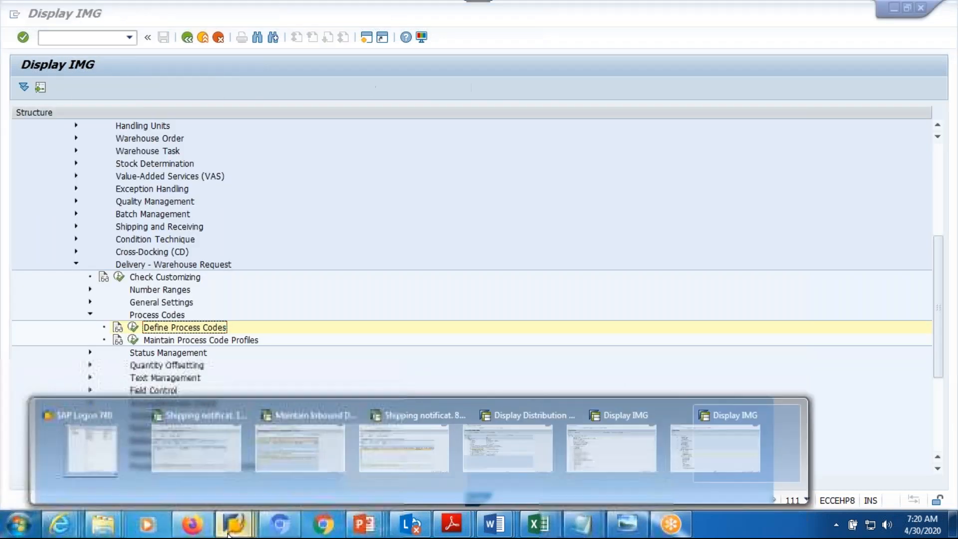
mouse_move(343, 460)
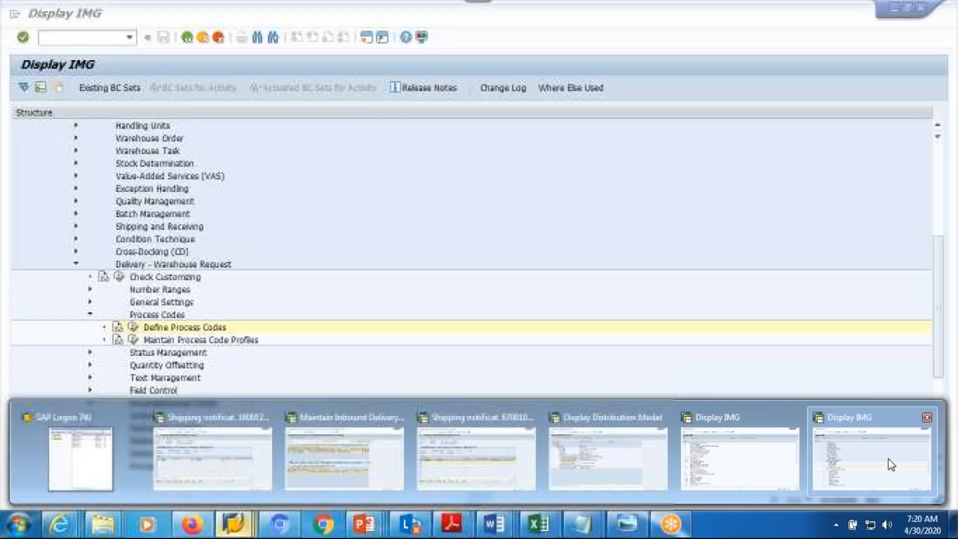
click(888, 459)
click(134, 329)
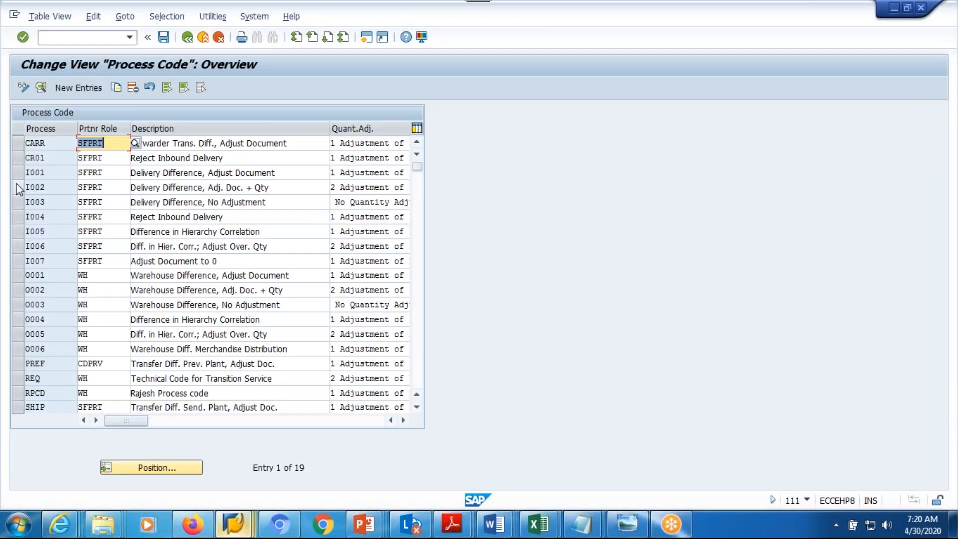
click(18, 187)
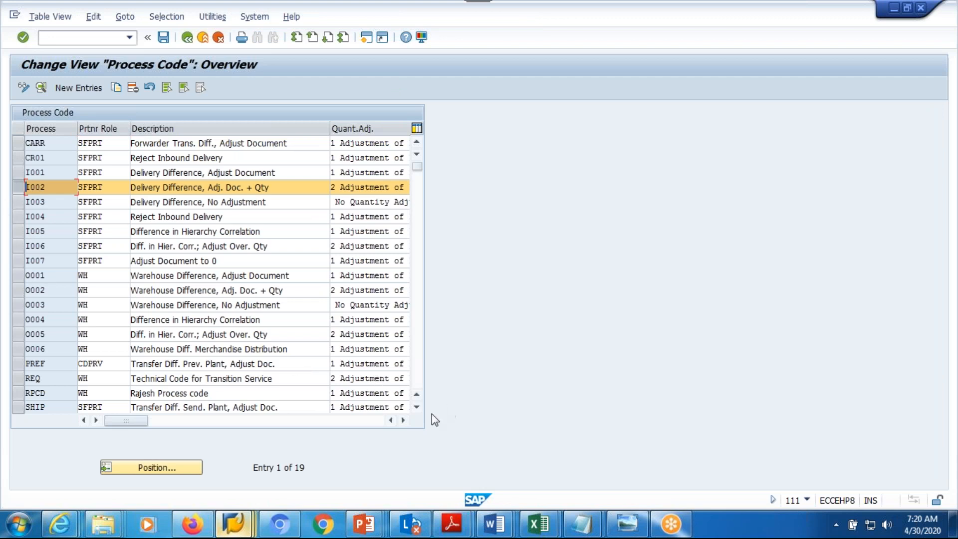
click(403, 420)
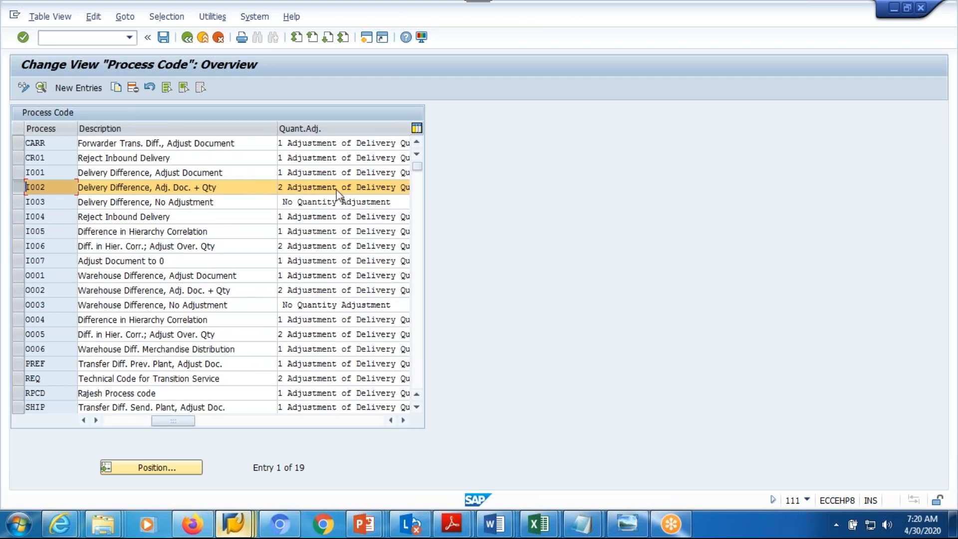
click(393, 188)
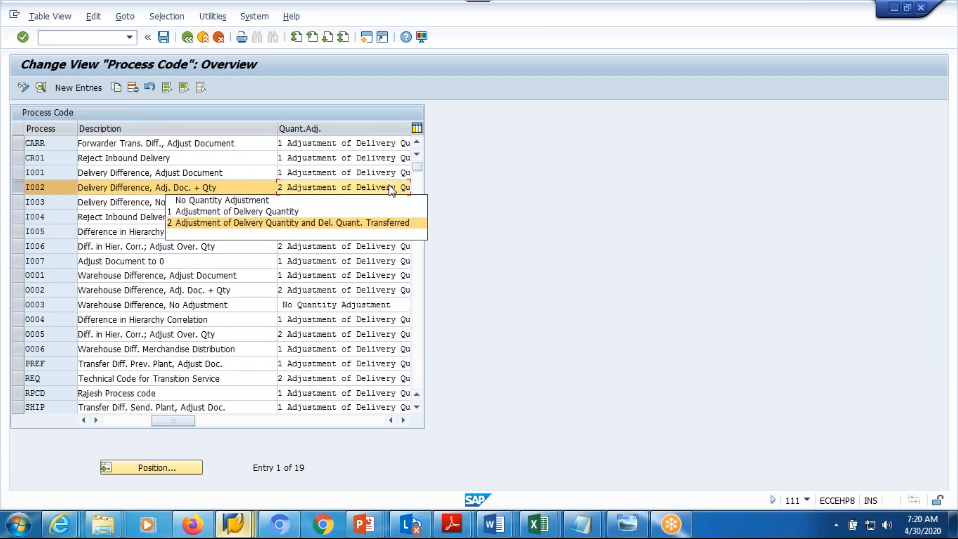
click(272, 223)
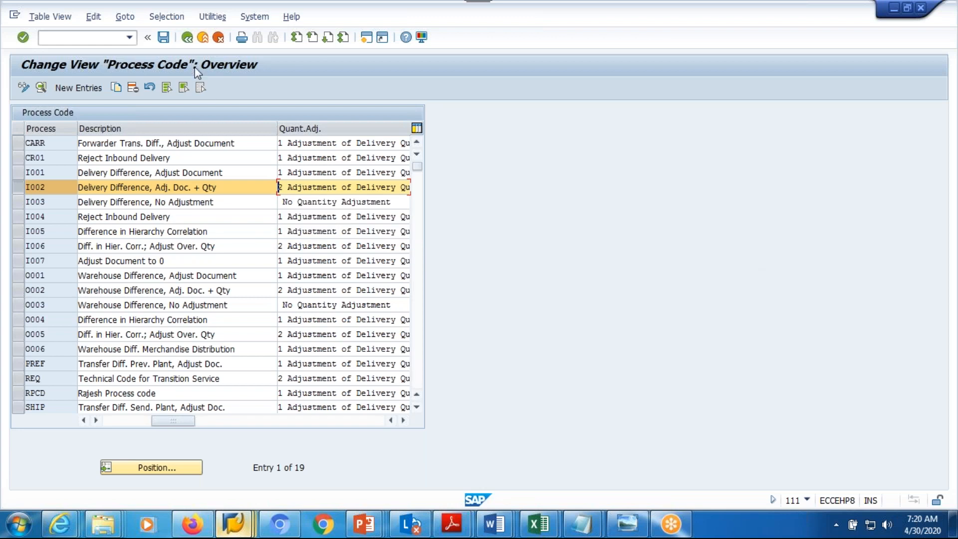
click(187, 37)
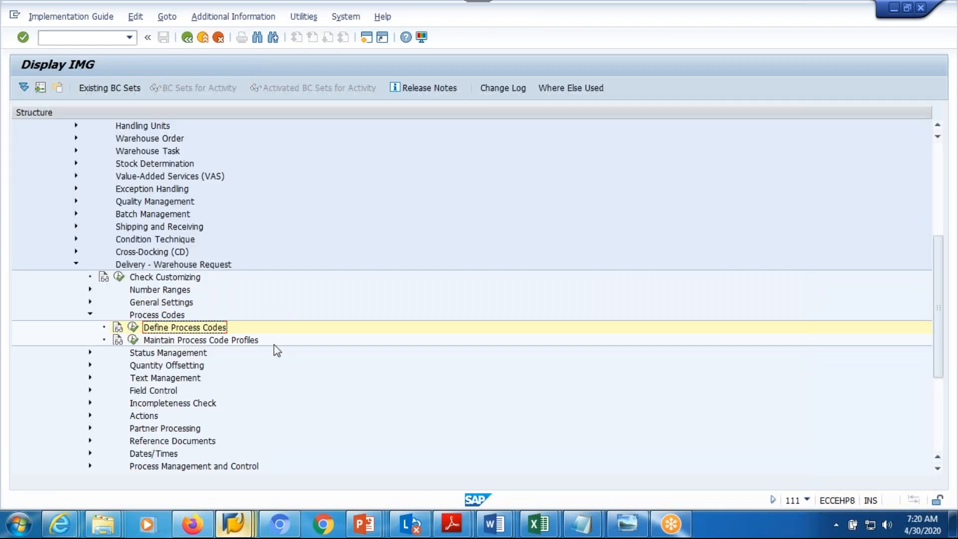
Review the Define Process Codes list and select customer profile /SCWM/INB_PRD_DLV in Maintain Process Code Profiles.
click(132, 327)
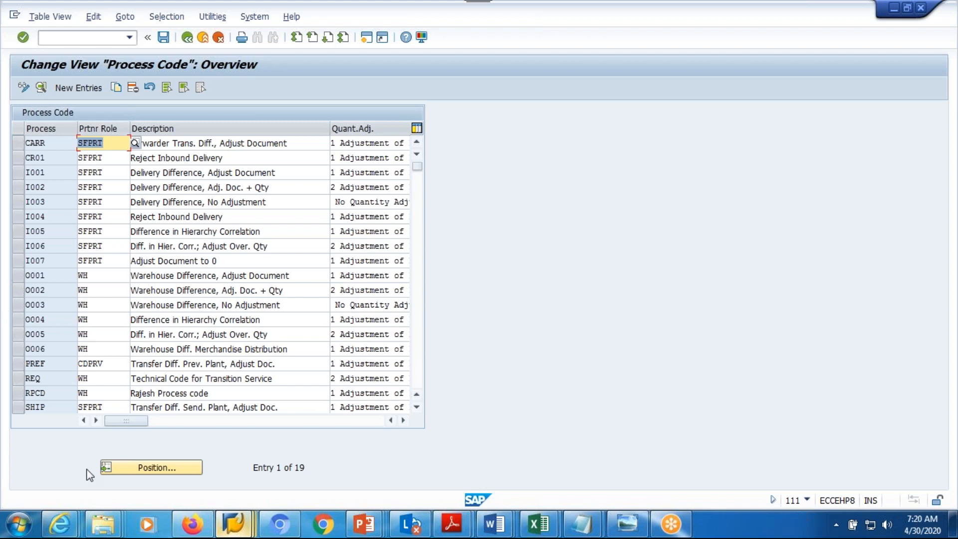
mouse_move(101, 524)
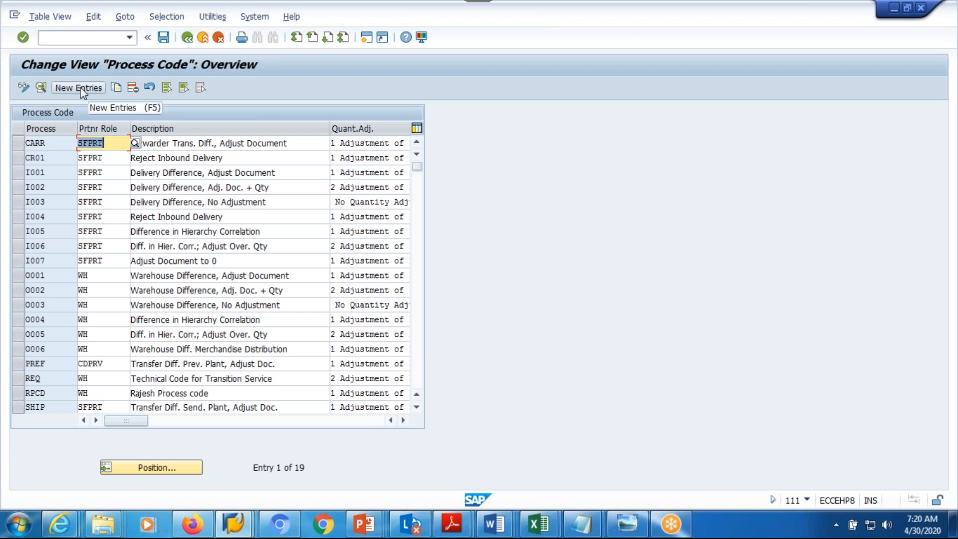
click(183, 40)
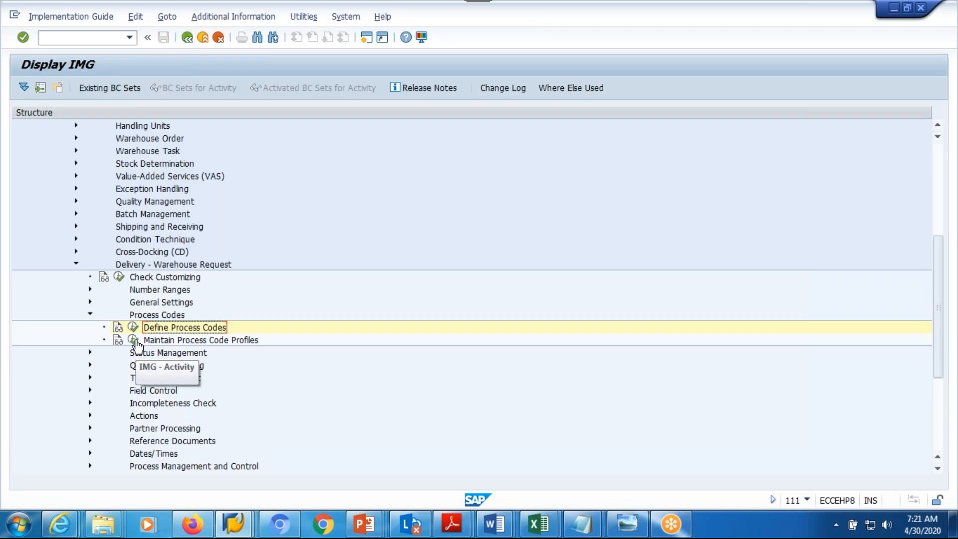
click(133, 340)
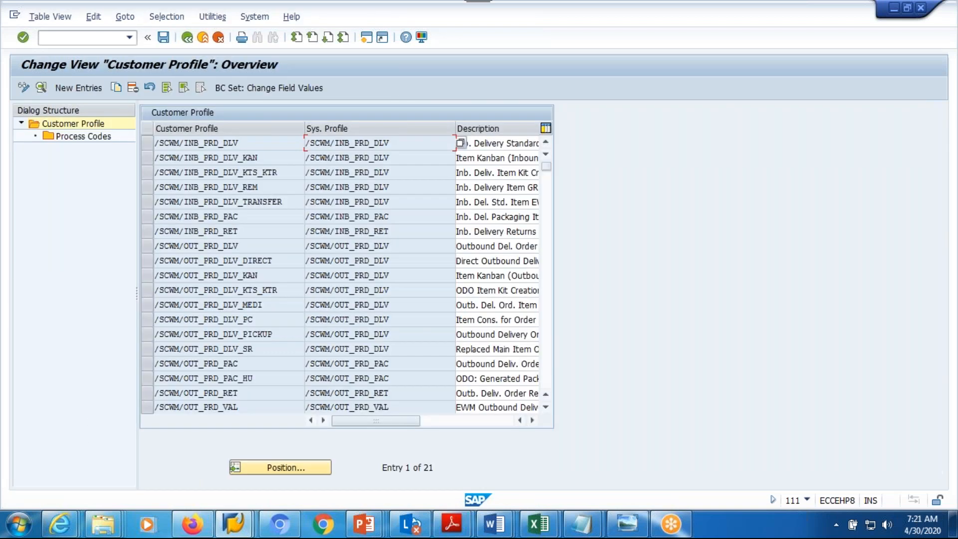
click(147, 143)
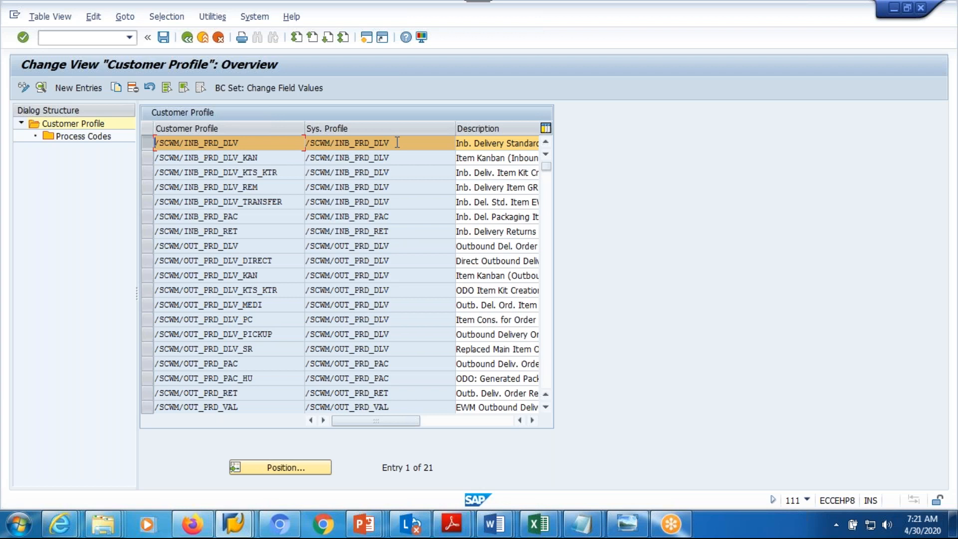
Return to the implementation guide and collapse Delivery - Warehouse Request and Cross-Process Settings.
click(188, 38)
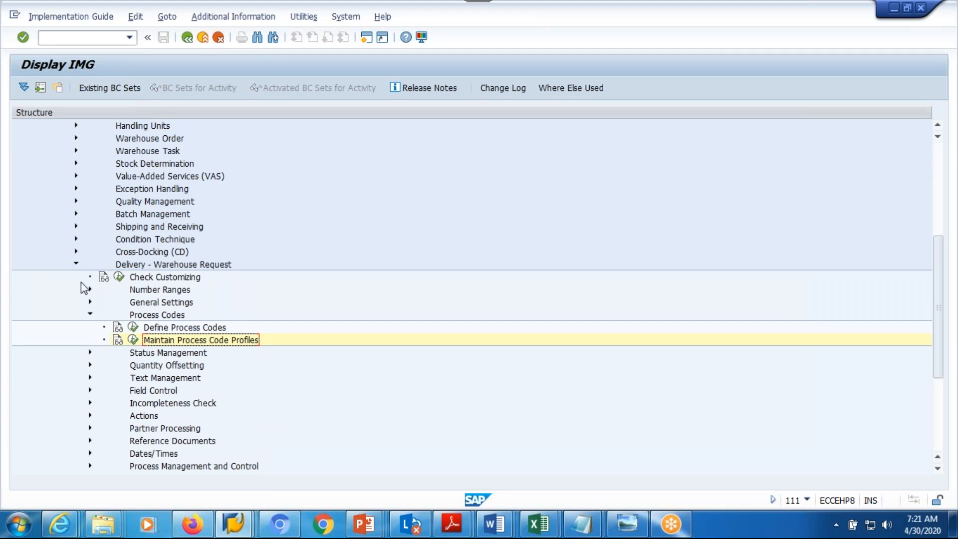
click(76, 264)
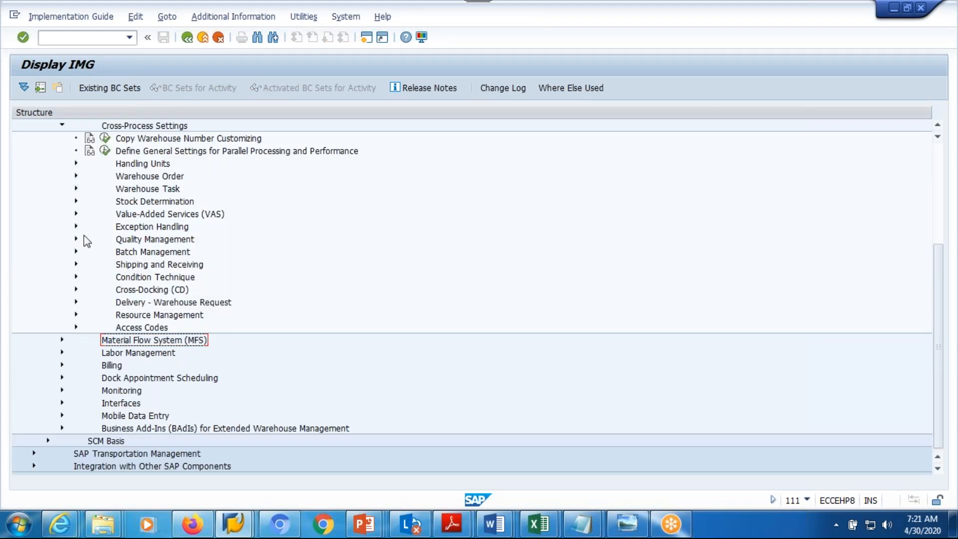
click(61, 125)
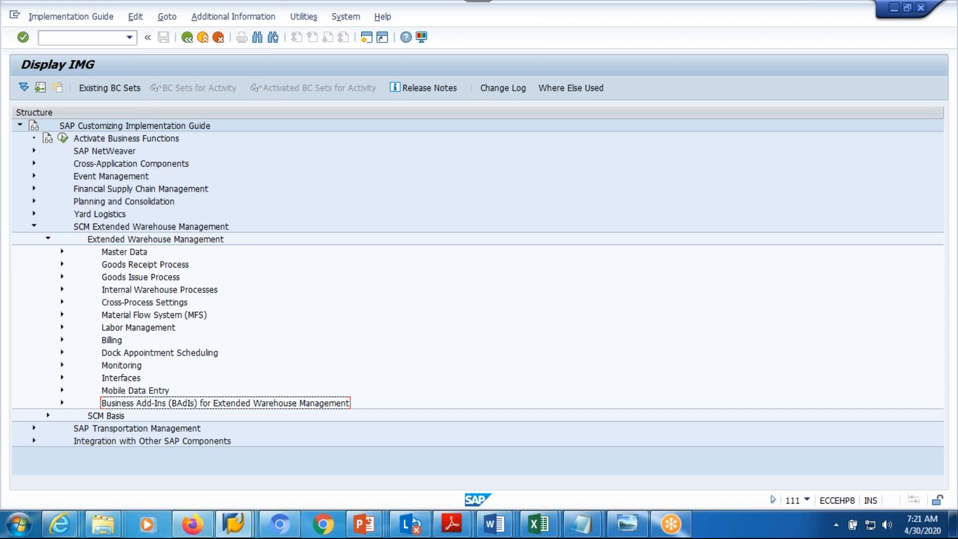
Switch to Maintain Inbound Delivery for warehouse MPMW and post the goods receipt for both split inbound deliveries.
mouse_move(233, 524)
click(346, 435)
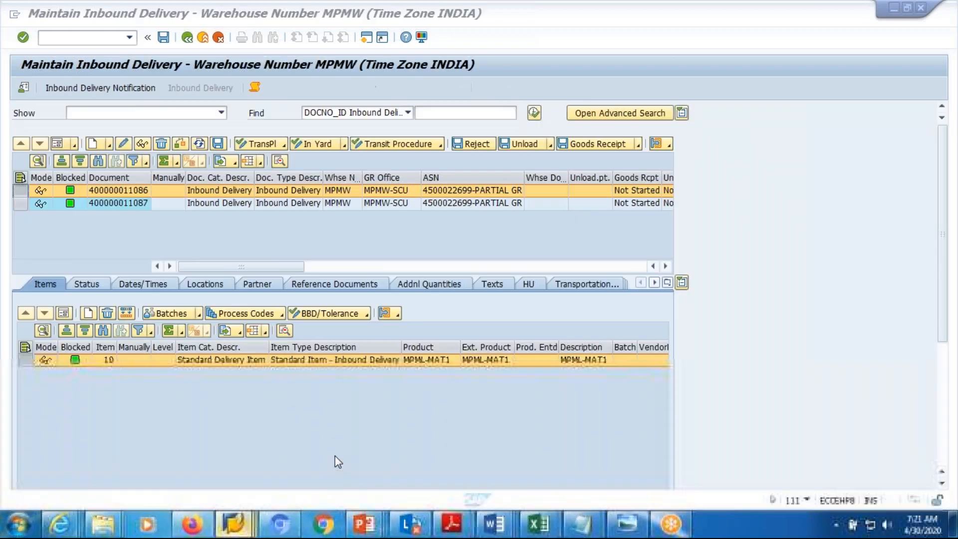
click(598, 144)
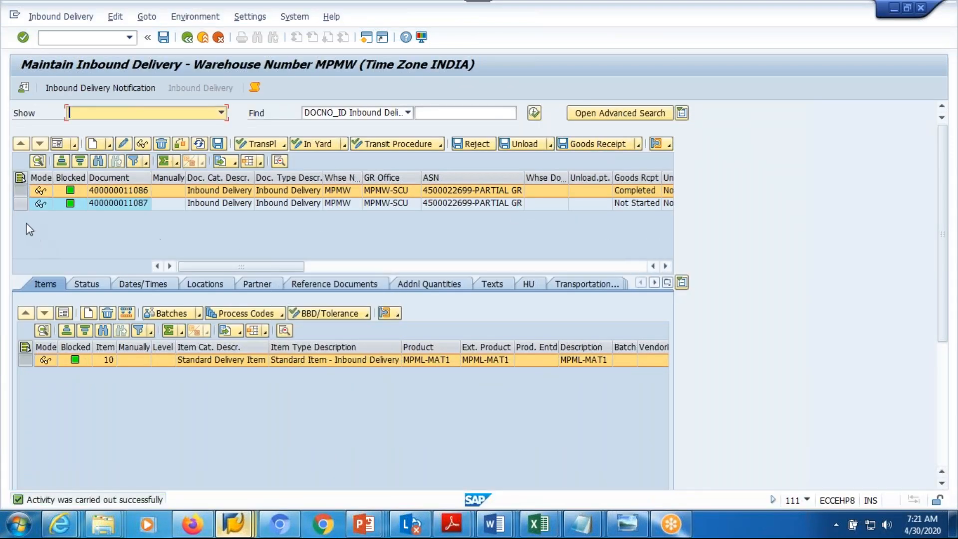
click(20, 203)
click(613, 148)
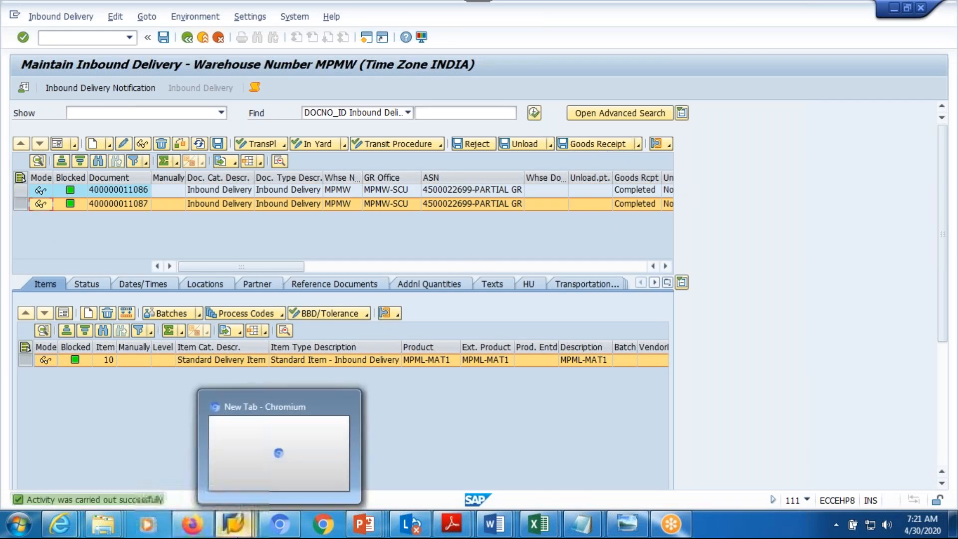
Switch to the ERP shipping notification display and open the split-off inbound delivery to check its item quantity and goods receipt date.
mouse_move(233, 524)
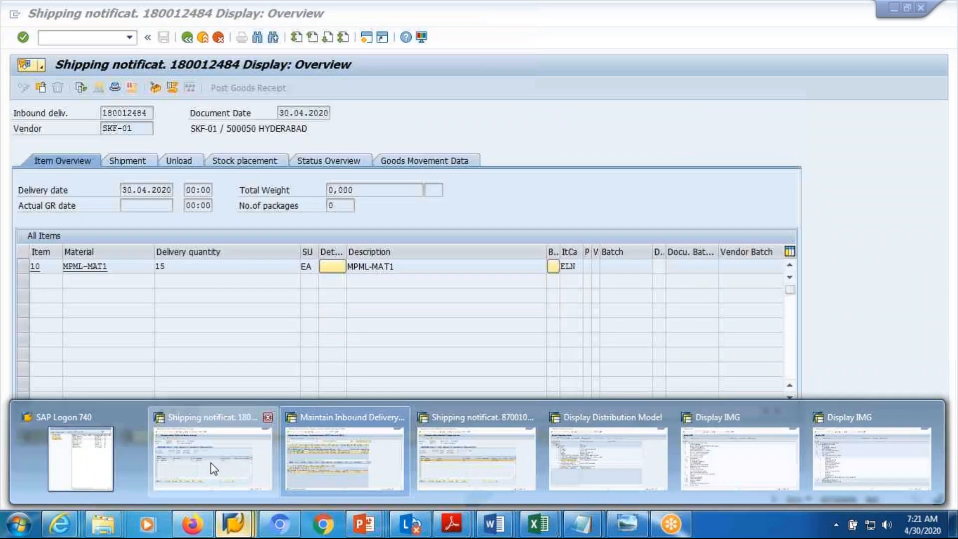
click(211, 463)
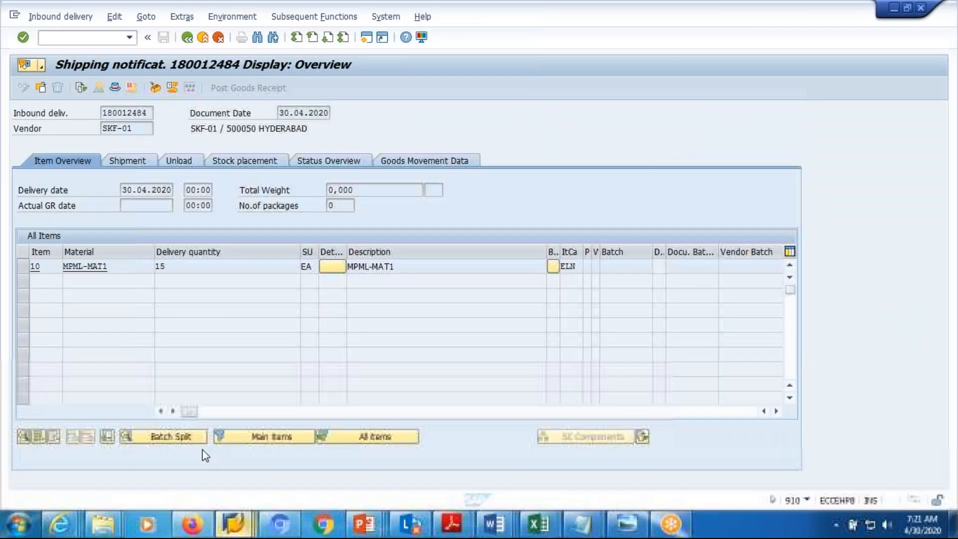
click(186, 37)
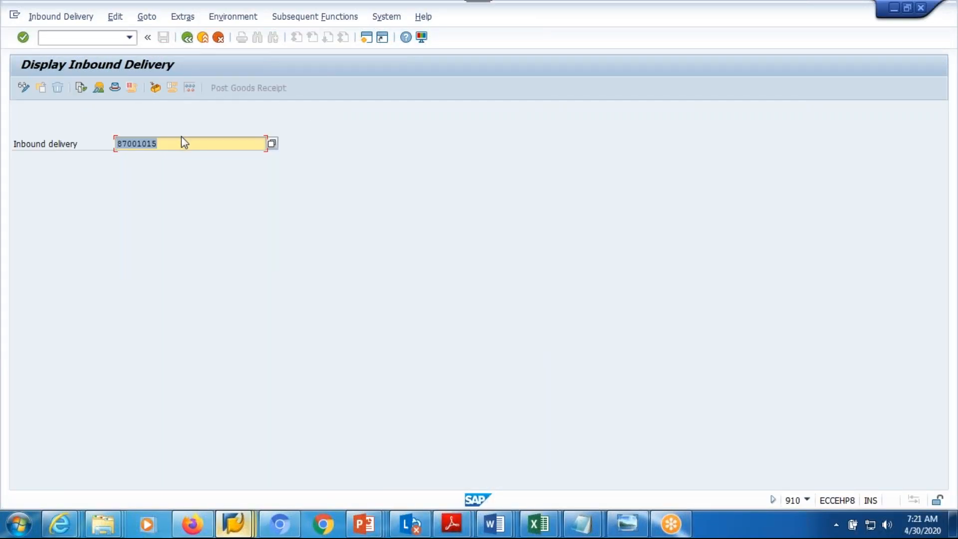
key(BackSpace)
key(Escape)
key(BackSpace)
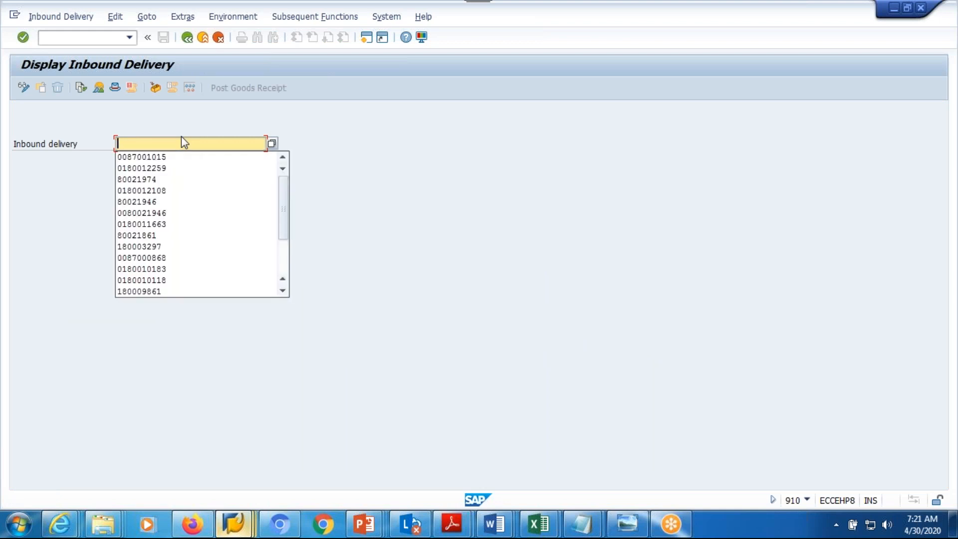
key(Down)
key(Return)
key(Return)
click(214, 266)
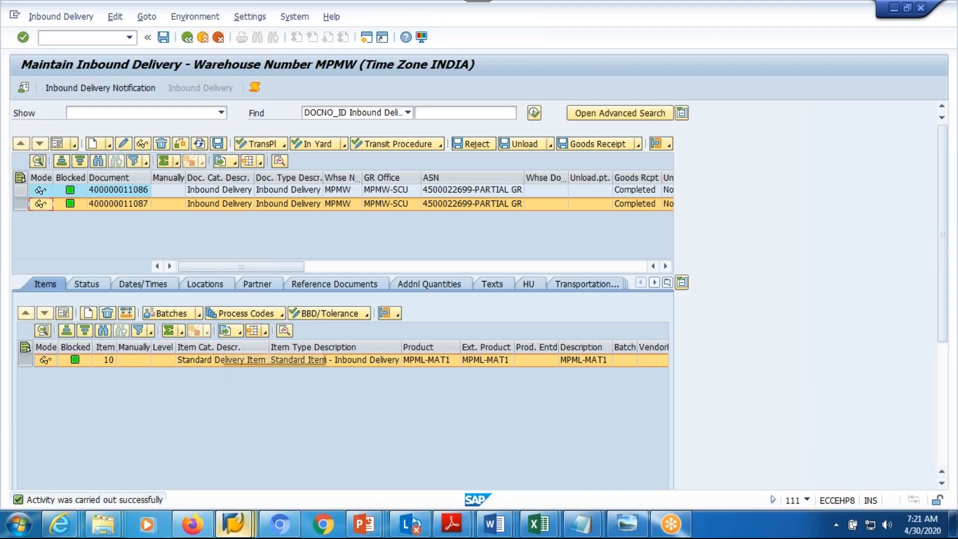
Copy the ERP Original Document number from the EWM delivery's reference documents and display that inbound delivery in ERP.
click(316, 286)
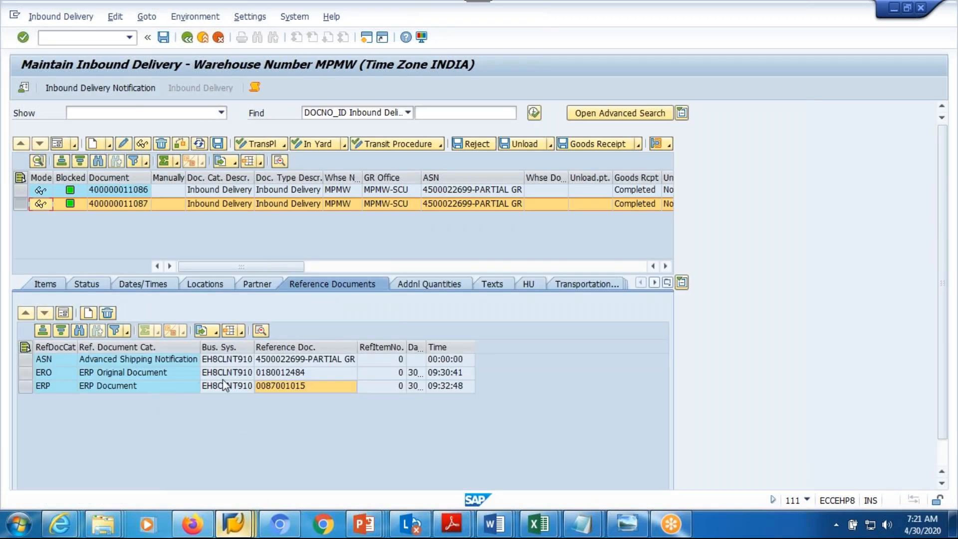
click(297, 373)
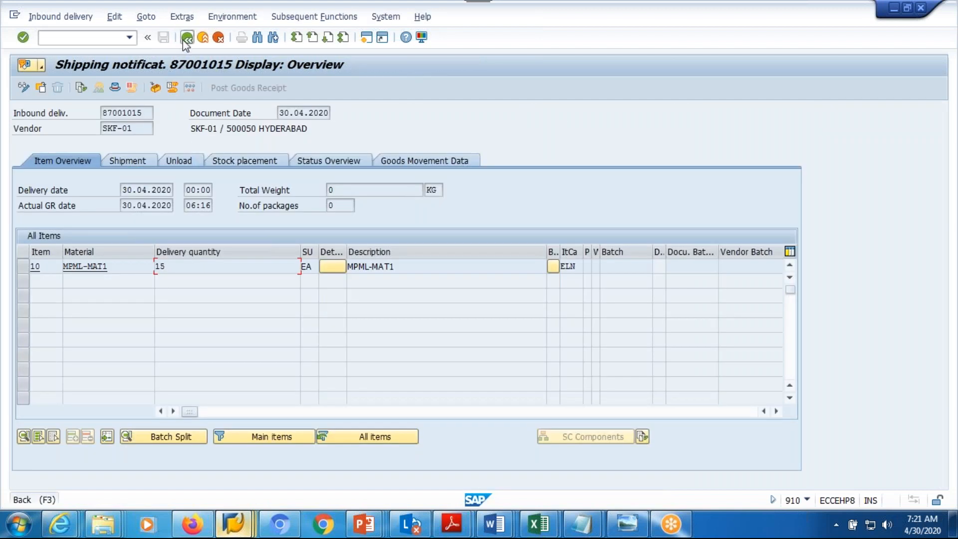
click(187, 37)
key(ctrl+v)
key(Return)
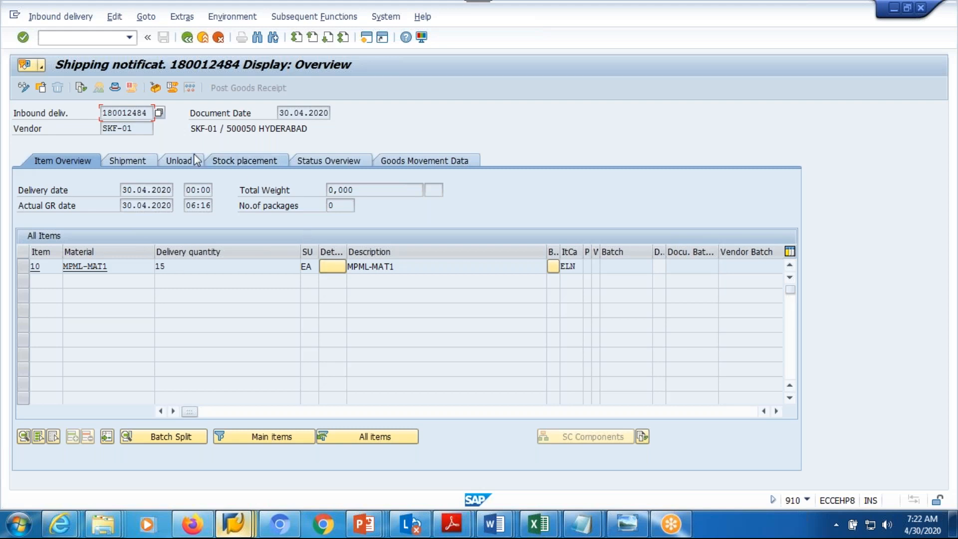
Display the document flow of the ERP inbound delivery to check its goods receipt document, and return to the SAP Easy Access screen.
click(213, 16)
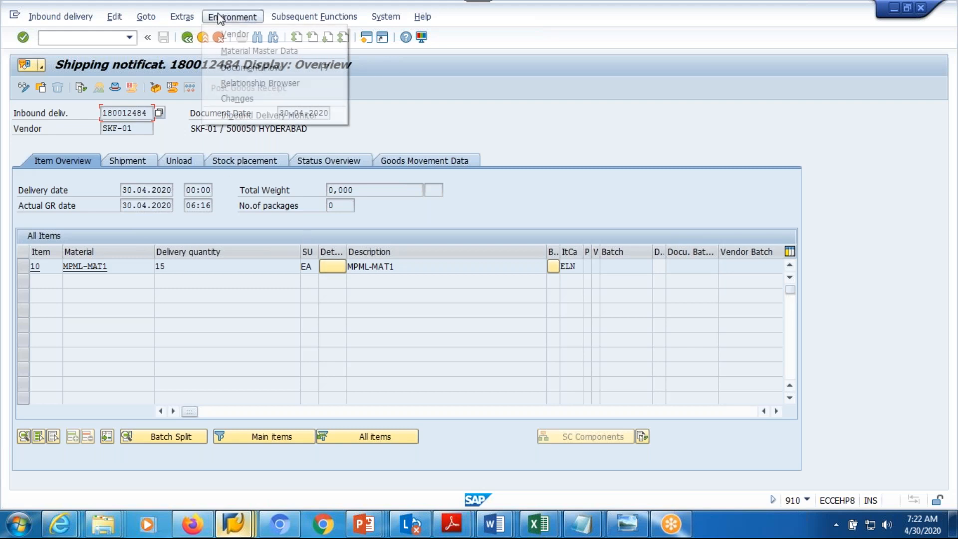
click(232, 69)
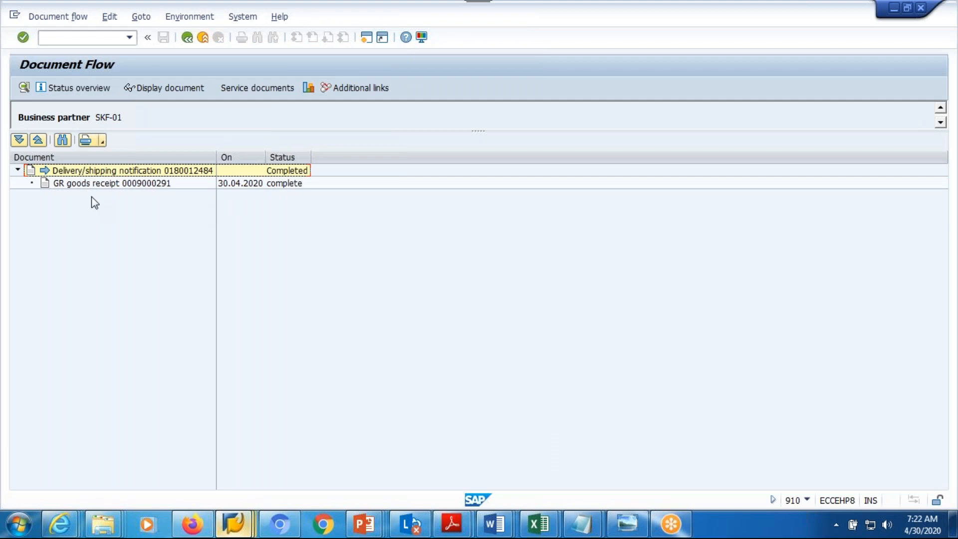
click(151, 184)
click(187, 38)
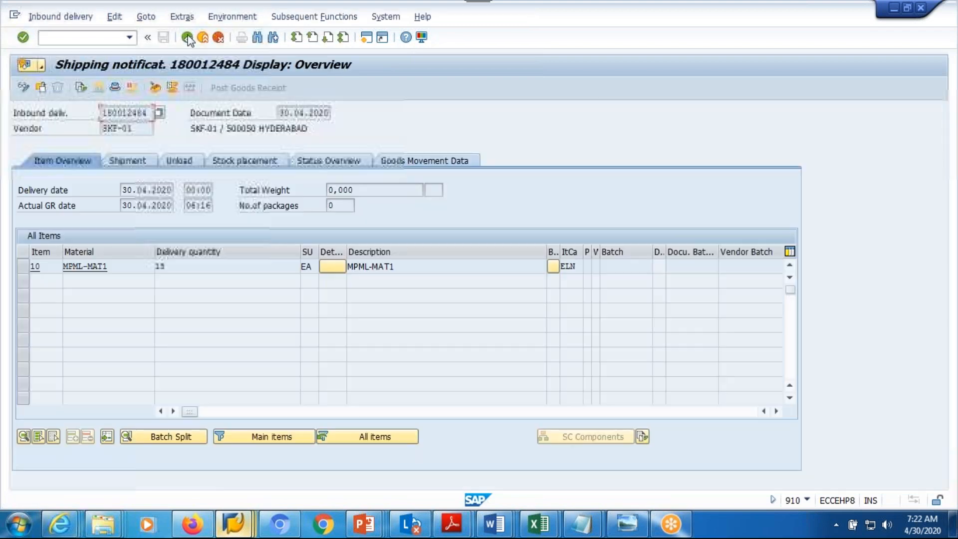
click(188, 38)
click(187, 38)
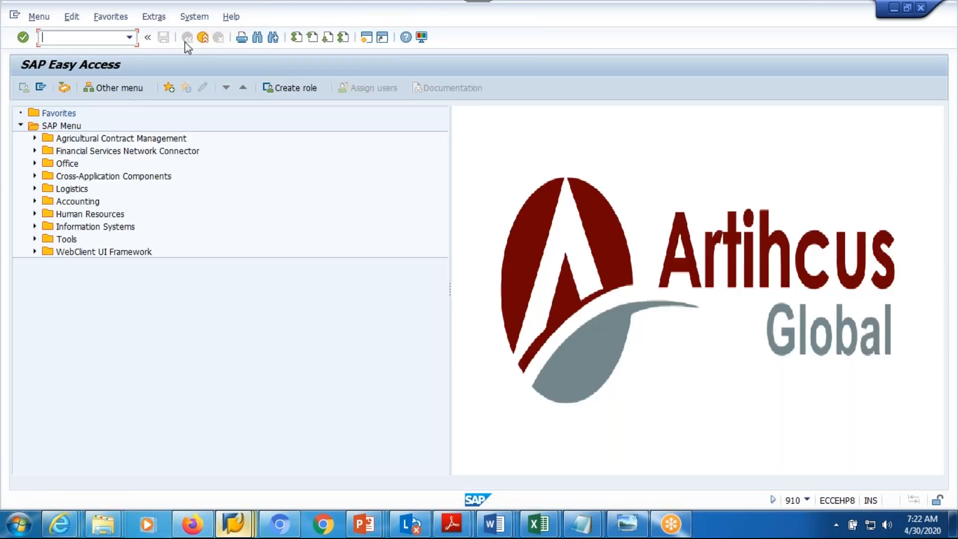
Start transaction VL31N and create an inbound delivery for the same purchase order, with the order number followed by "-partial GR-01" as external ID.
text(vl31n)
key(Return)
click(155, 220)
text(4500022699)
click(161, 231)
text(-01)
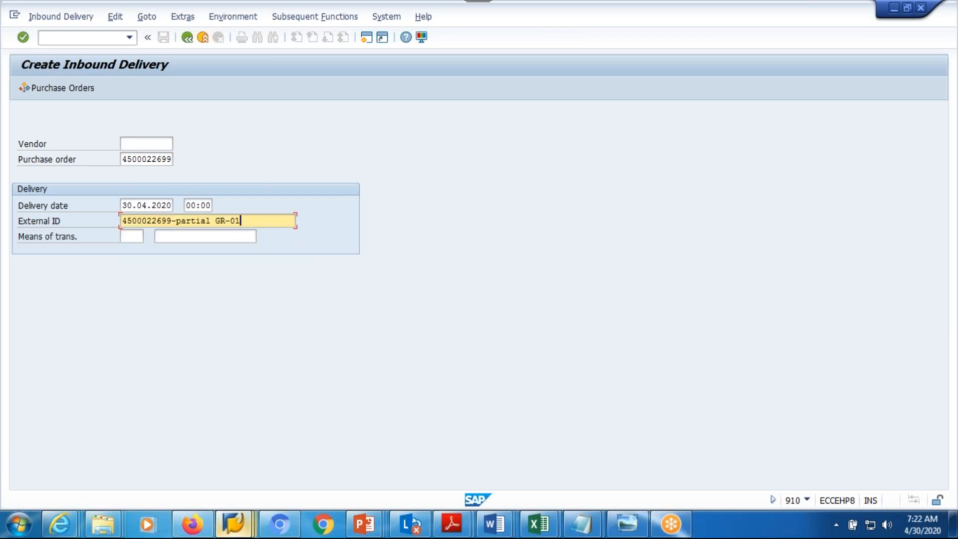
key(Return)
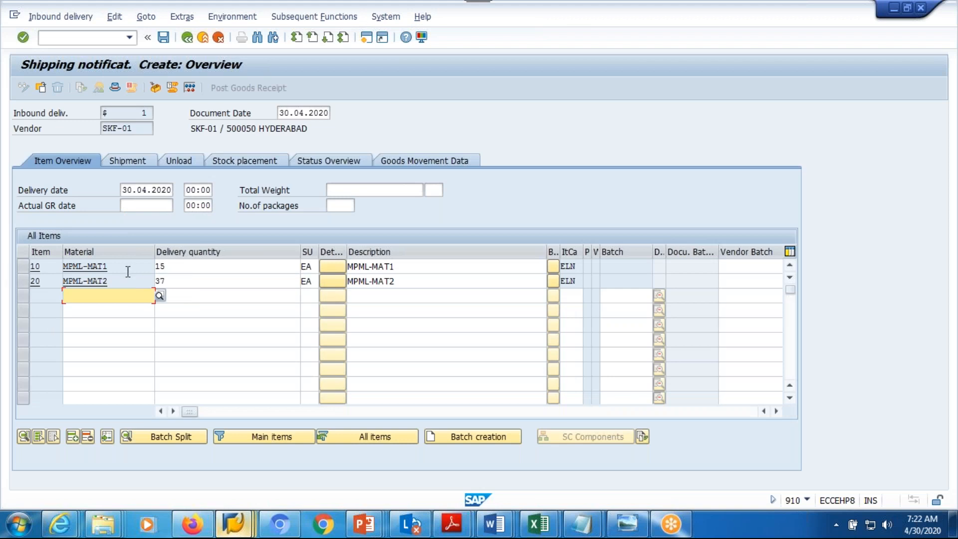
Set the delivery quantity of item 10, MPML-MAT1, to 7 EA.
click(171, 269)
key(BackSpace)
key(BackSpace)
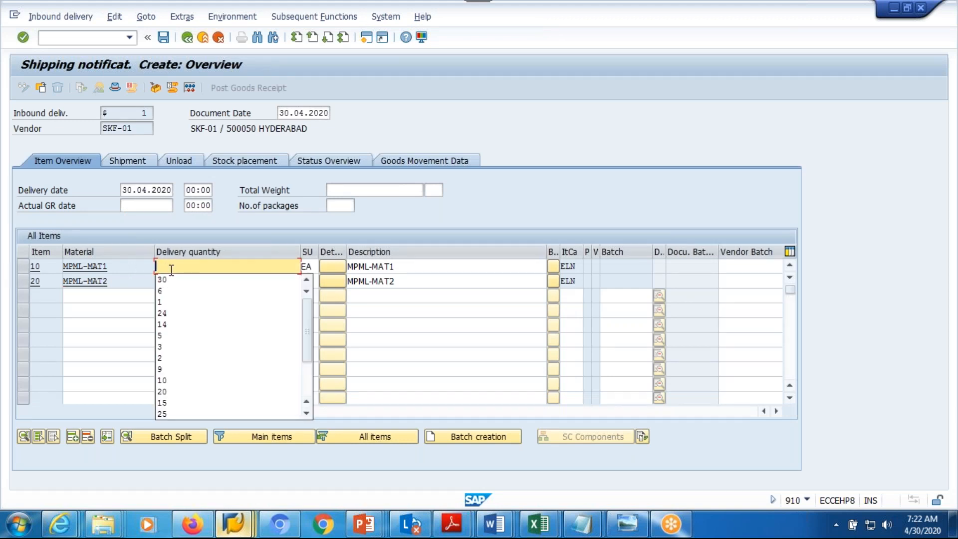
text(7)
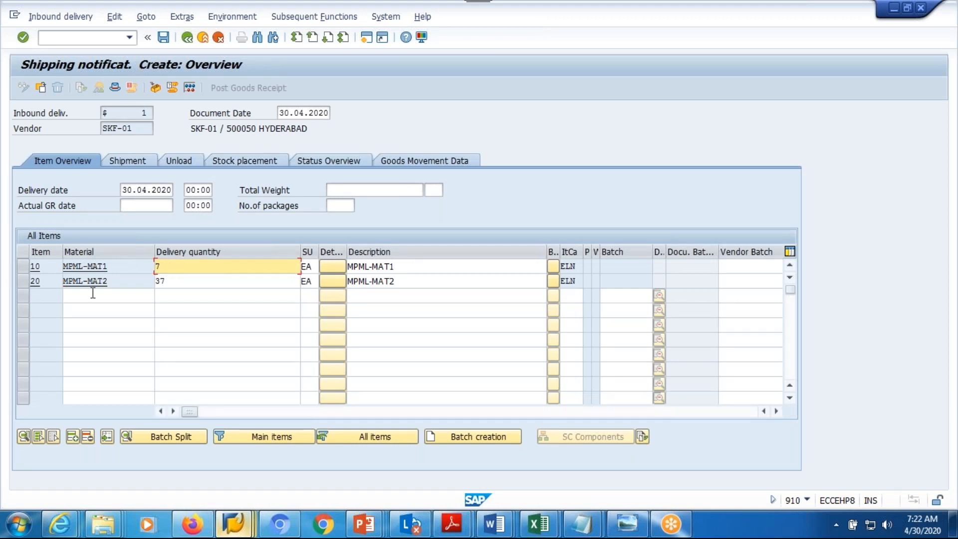
Delete item 20, MPML-MAT2, from the new inbound delivery and save the delivery.
click(23, 281)
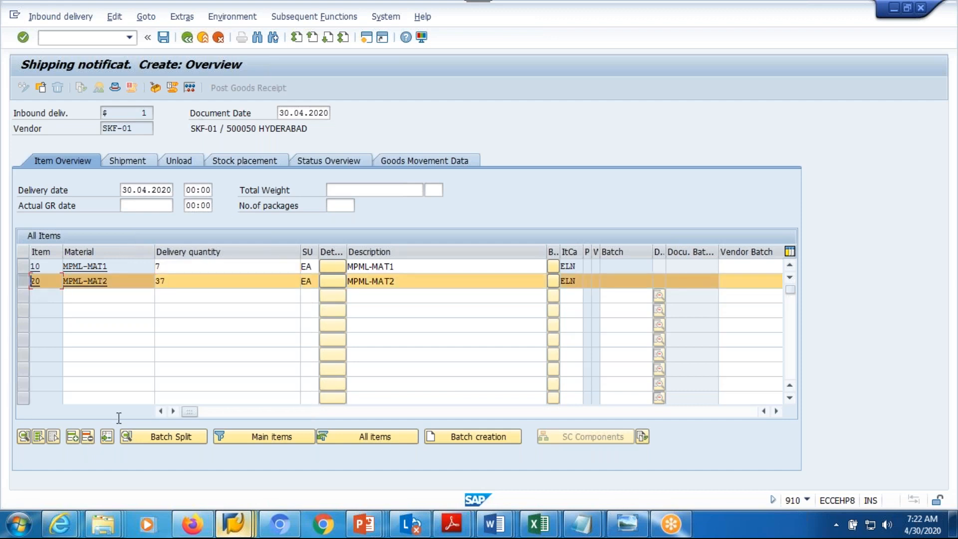
click(88, 436)
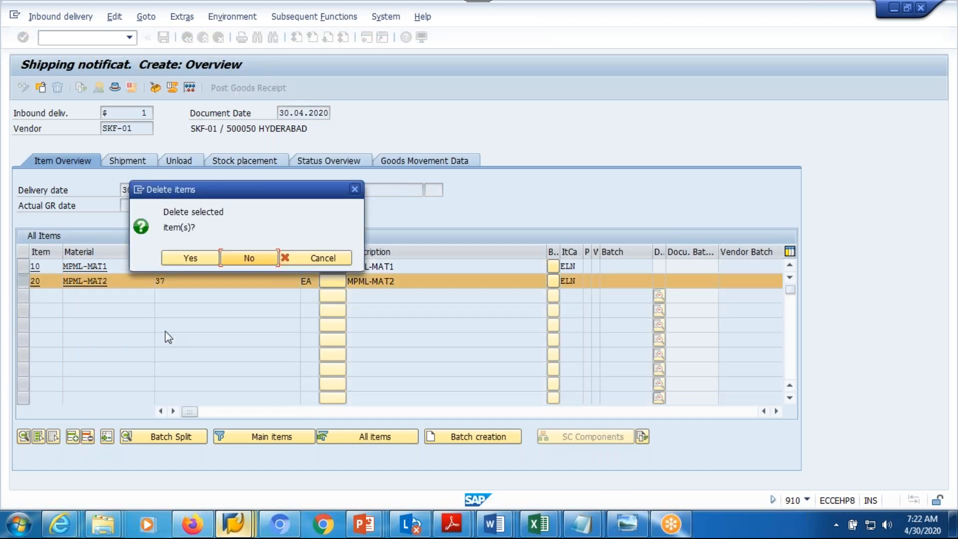
click(177, 258)
click(160, 42)
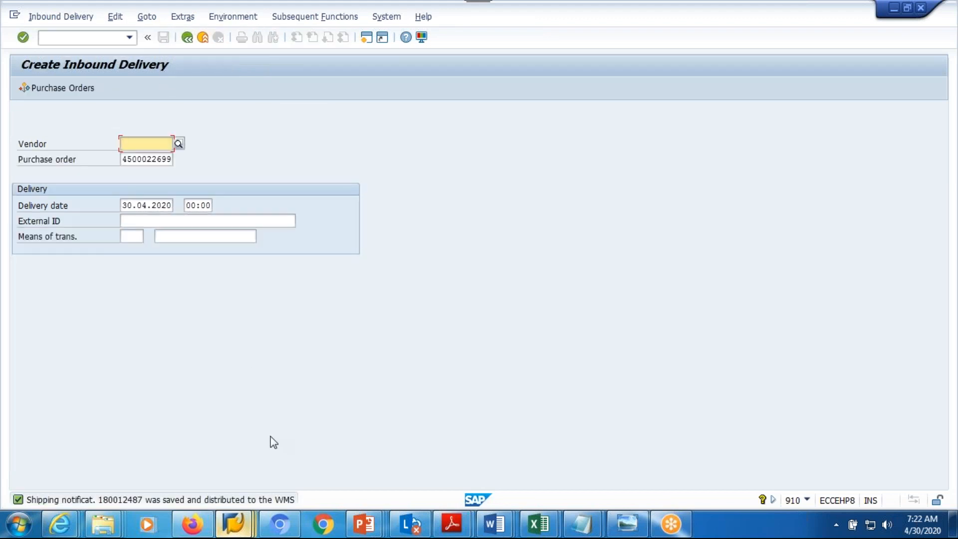
Switch to the inbound delivery notifications for warehouse MPMW and search for all notifications without any criteria.
click(234, 524)
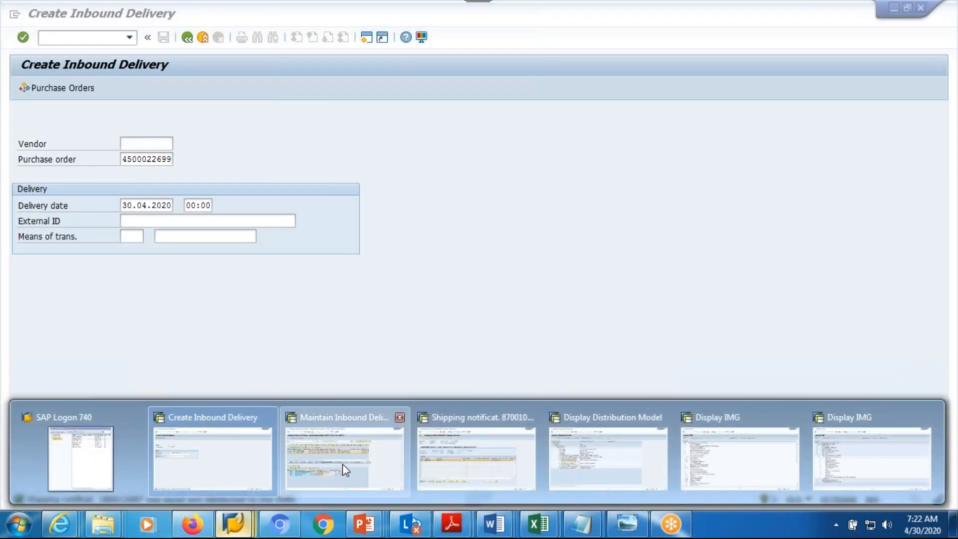
click(342, 463)
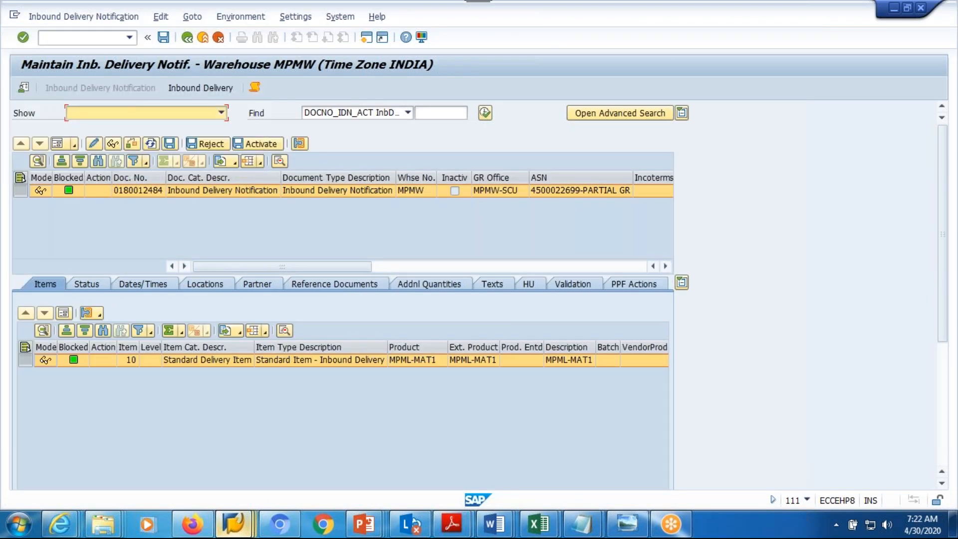
click(484, 113)
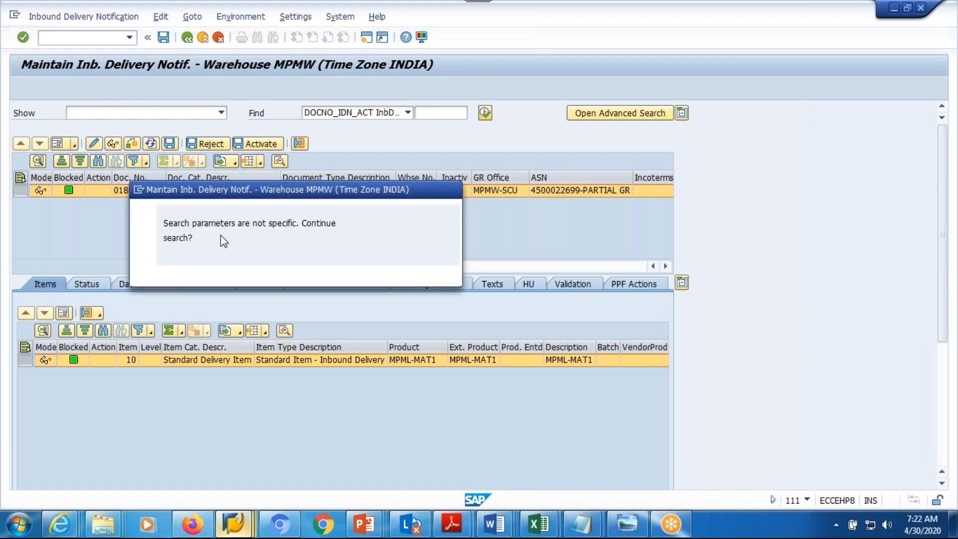
click(218, 276)
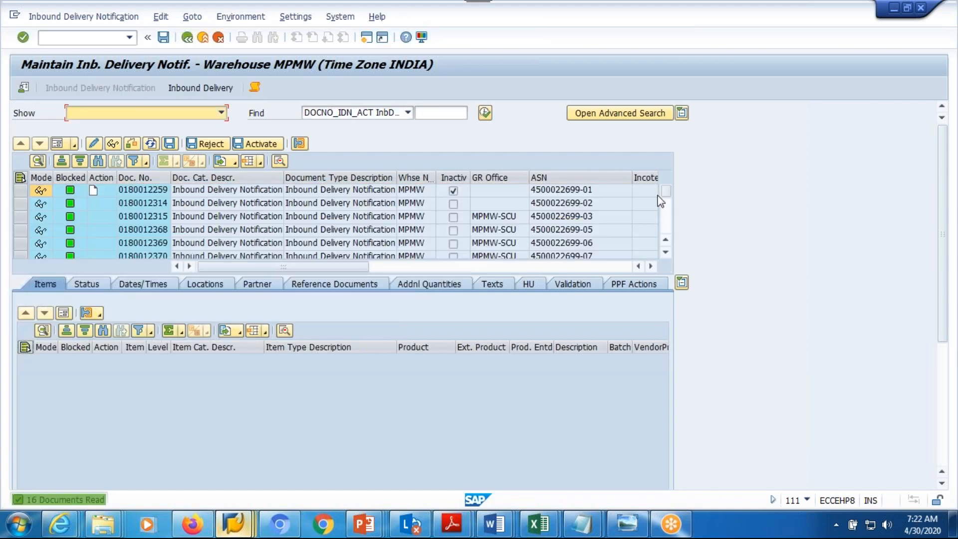
Select the newest PARTIAL GR-01 notification, go to its inbound delivery and show the details of item 10.
drag(669, 192, 674, 261)
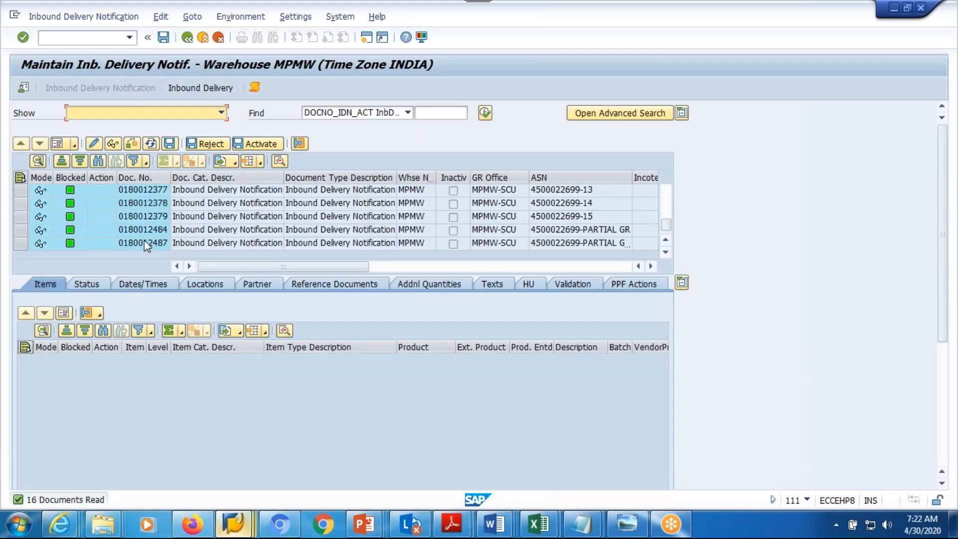
click(142, 240)
double_click(144, 240)
click(198, 87)
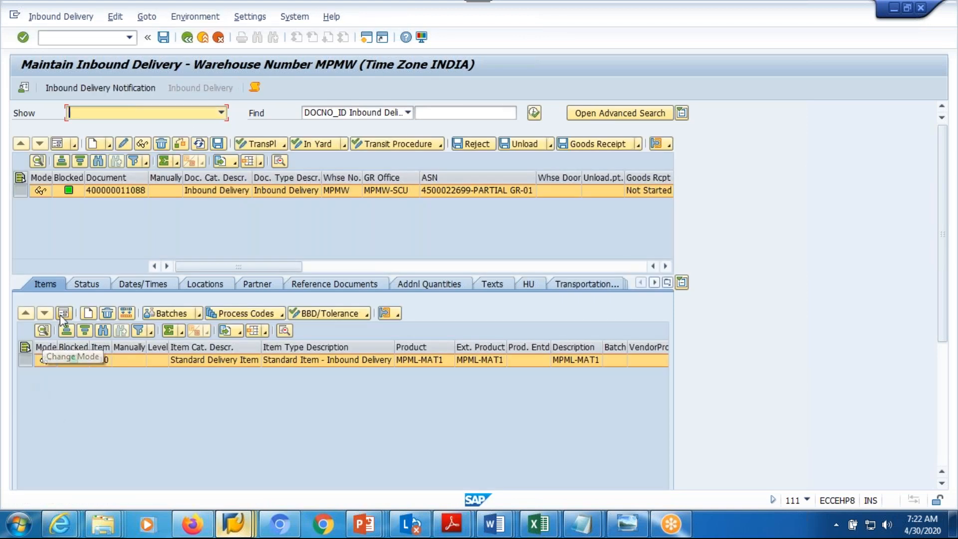
click(63, 313)
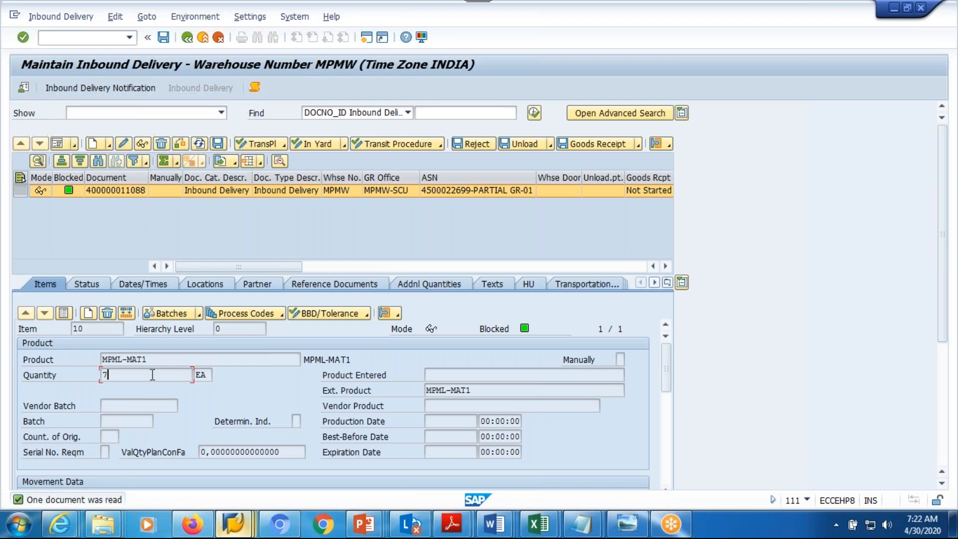
Apply process code I002 Delivery Difference, Adj. Doc. + Qty with quantity adjustment of -2 EA to item 10 and save the delivery.
click(273, 313)
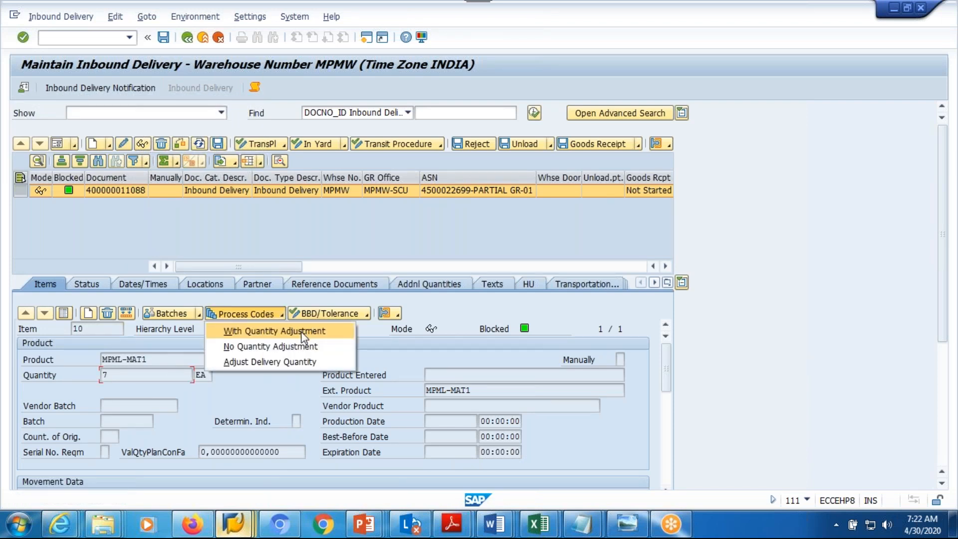
click(302, 332)
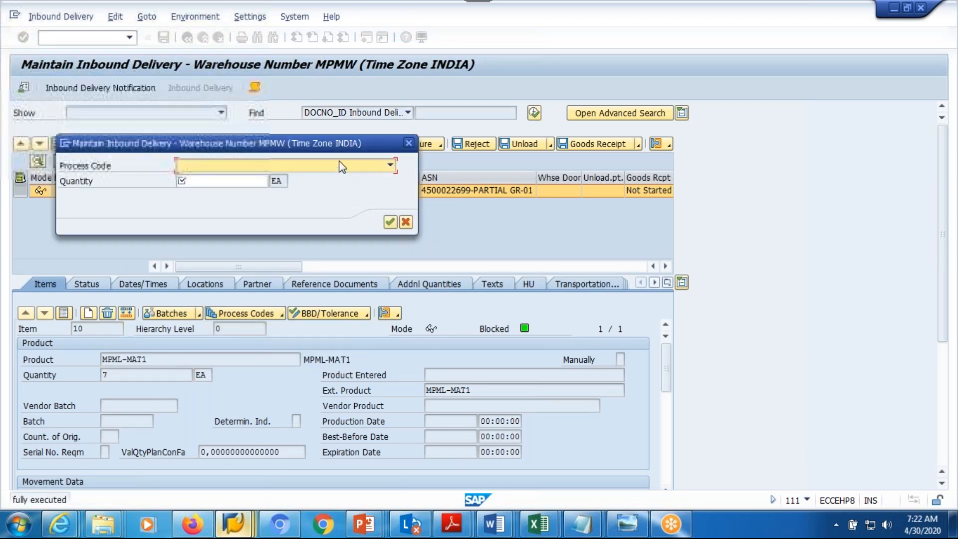
click(391, 165)
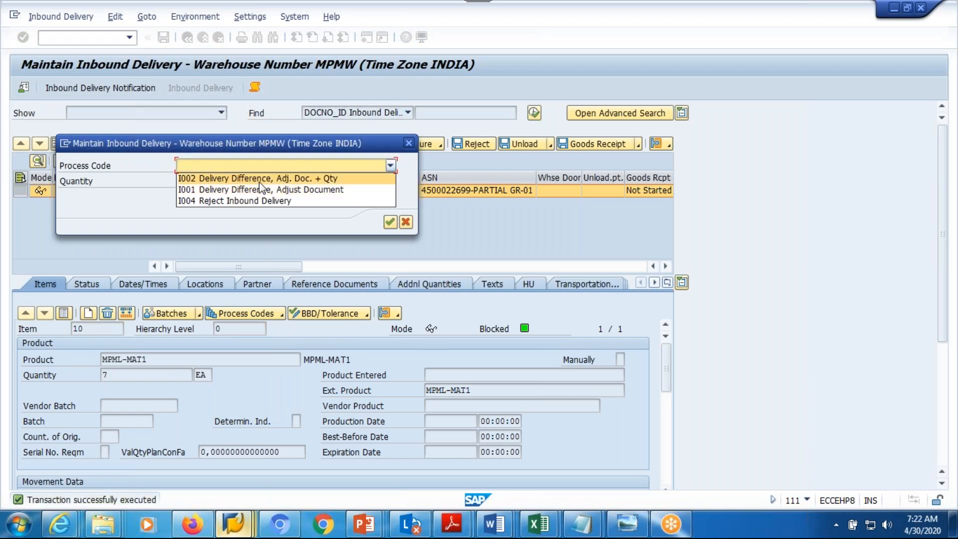
click(258, 178)
click(225, 181)
text(-2)
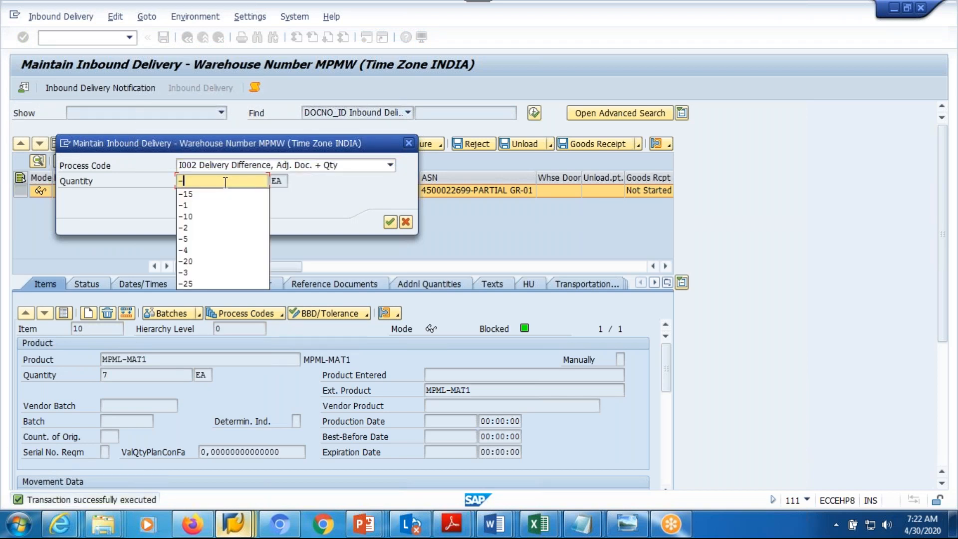
click(390, 222)
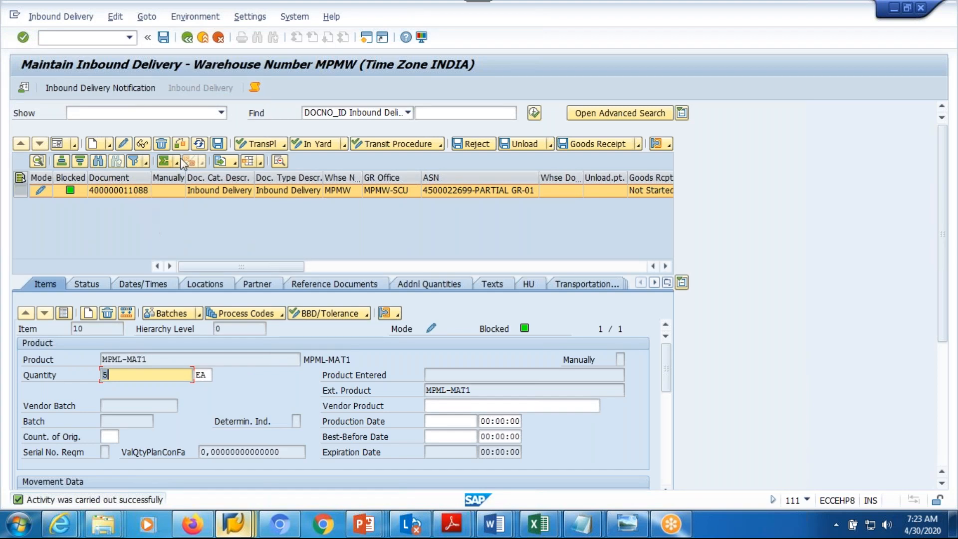
click(217, 144)
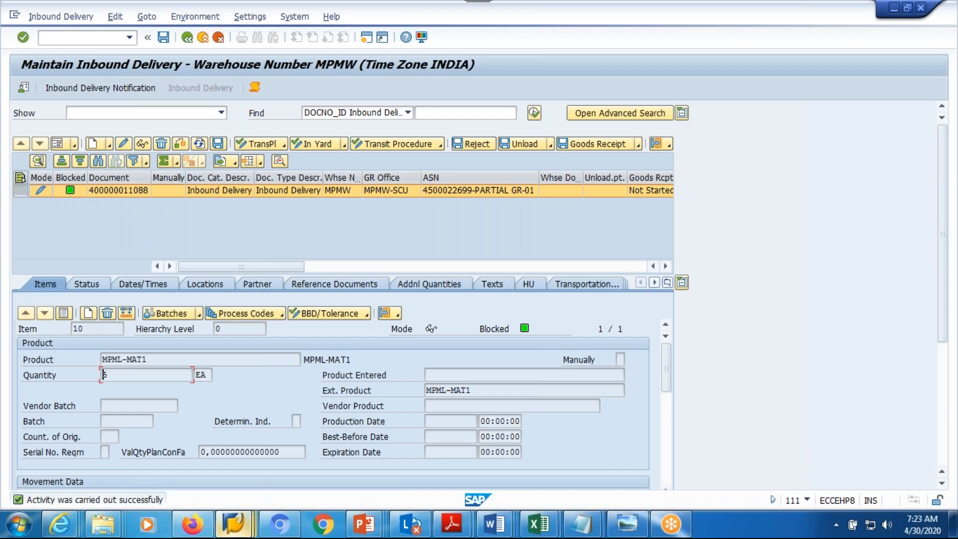
Reload the inbound deliveries through the notification and check the item quantity of both the original and the split-off delivery.
click(100, 88)
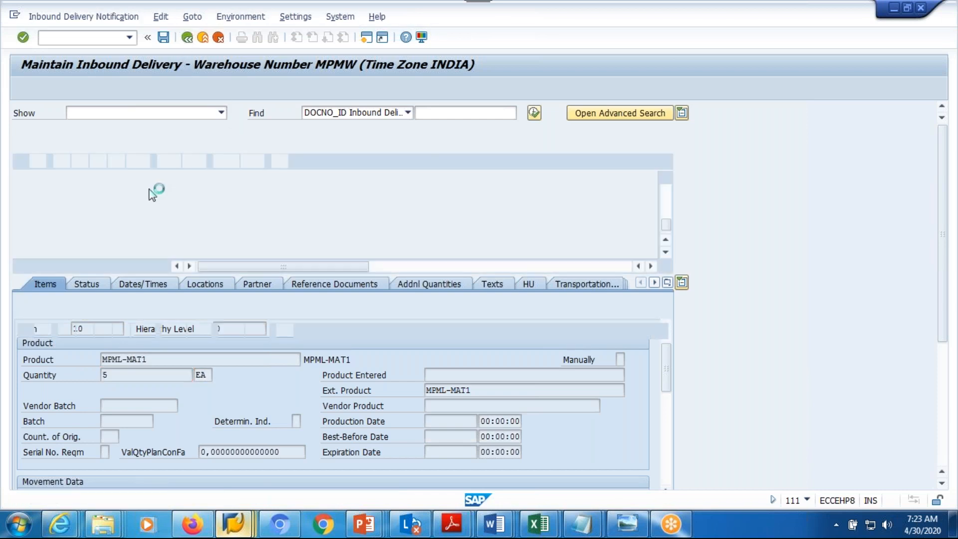
click(200, 88)
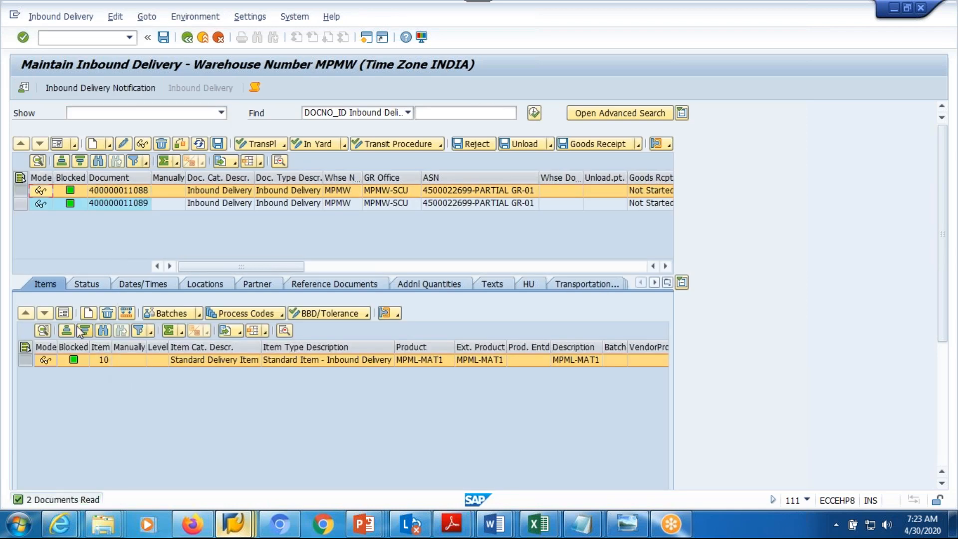
click(64, 317)
click(64, 316)
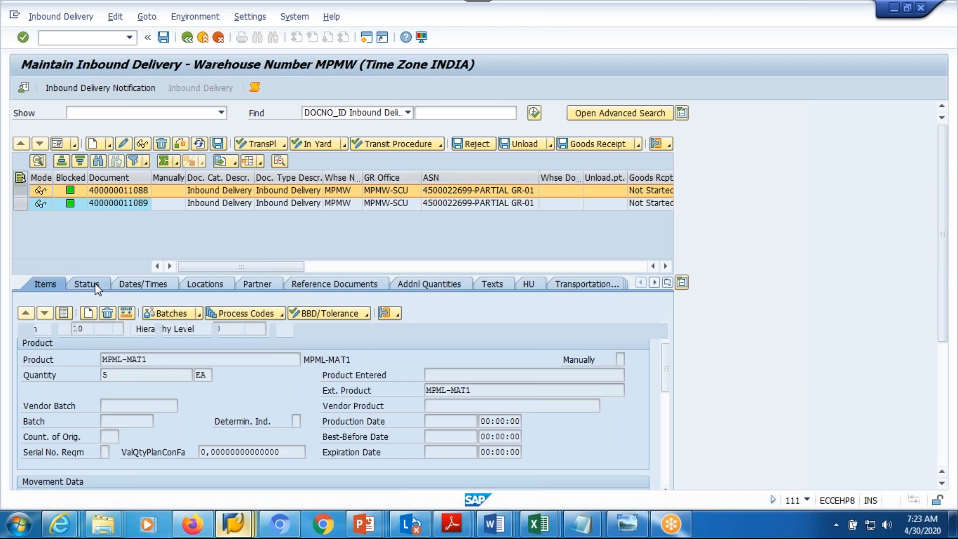
click(118, 203)
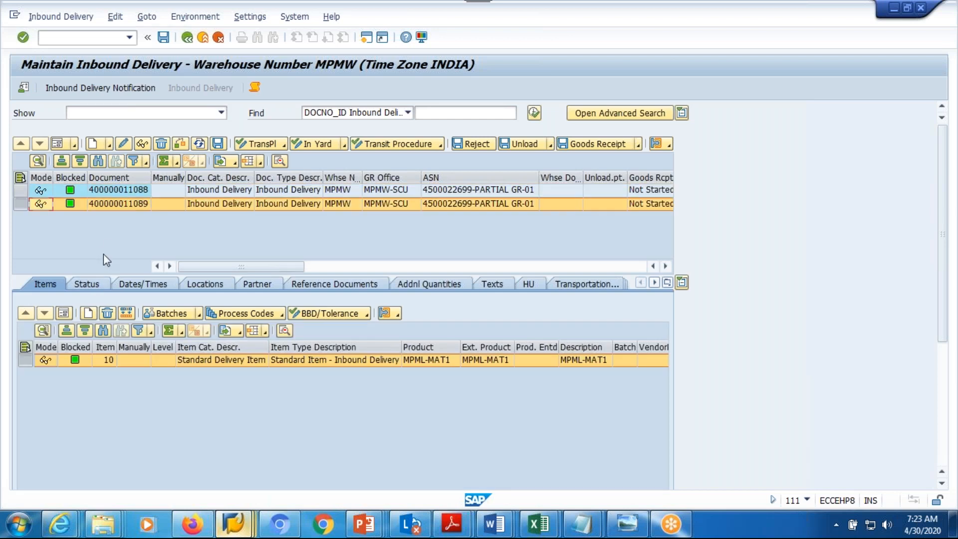
click(64, 313)
click(141, 375)
text(2)
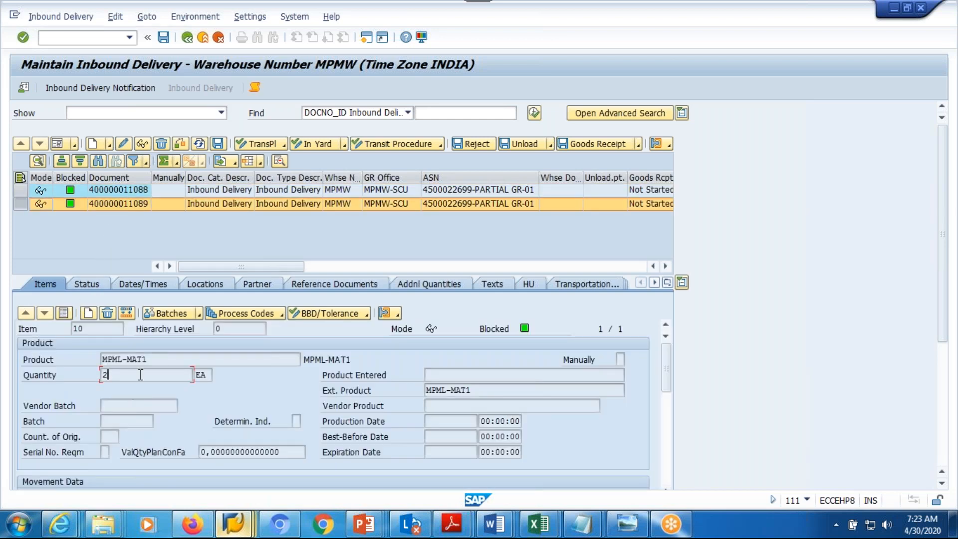
click(64, 313)
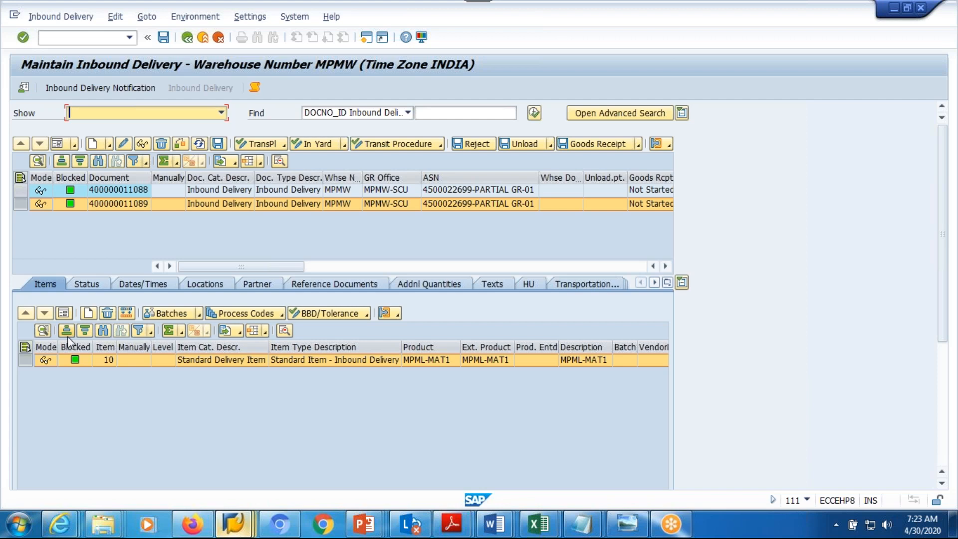
Display the reference documents of the split-off inbound delivery and select its ERP Document number.
click(355, 284)
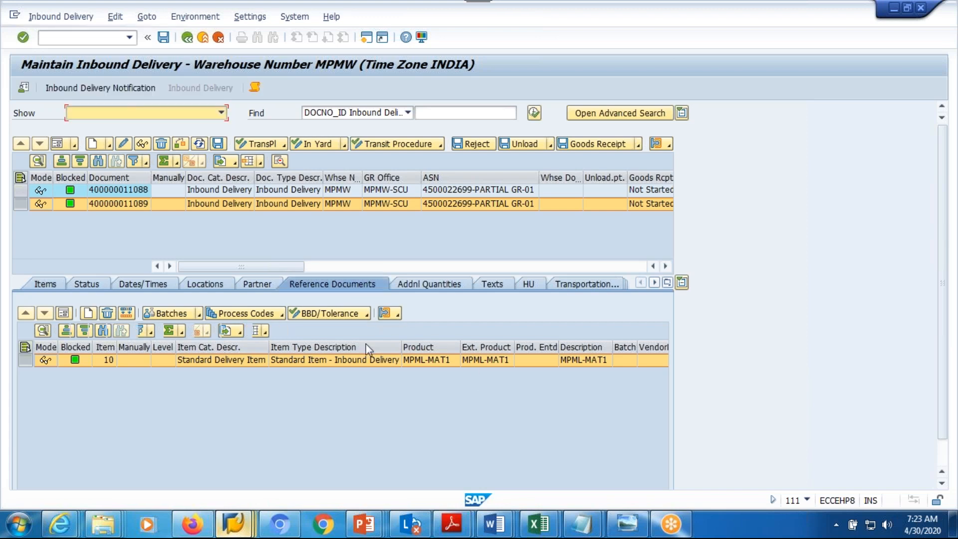
click(282, 389)
mouse_move(567, 511)
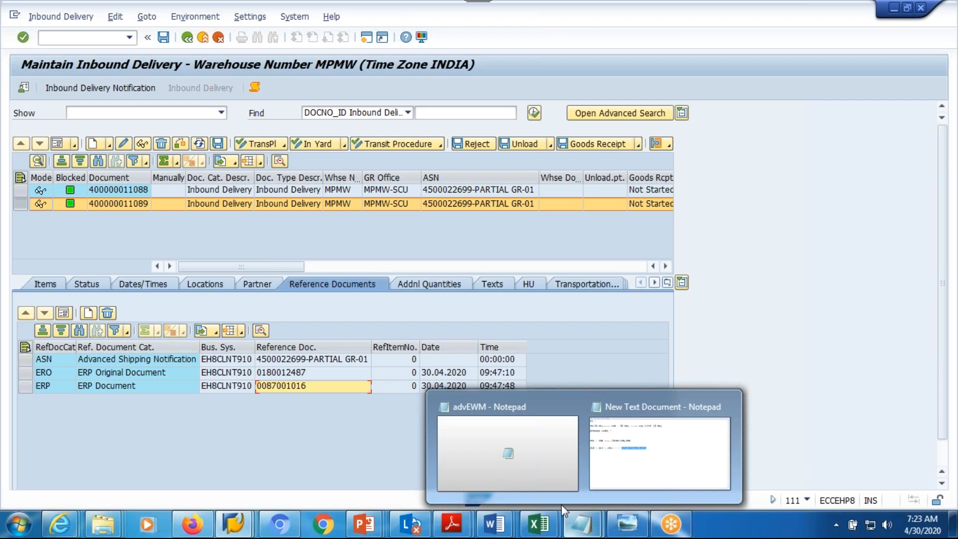
Show the item 10 details of the original inbound delivery and open the process code entry with quantity adjustment.
click(61, 281)
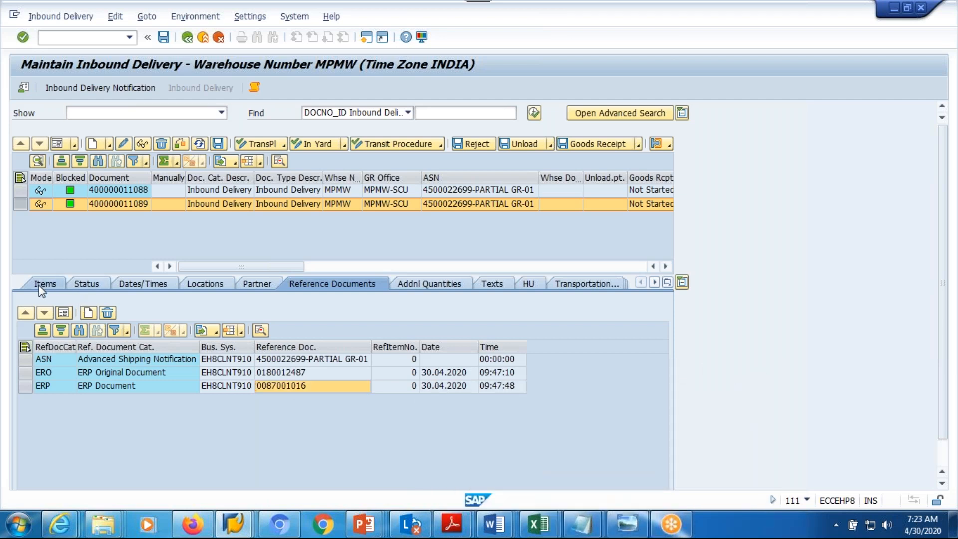
click(94, 190)
click(64, 312)
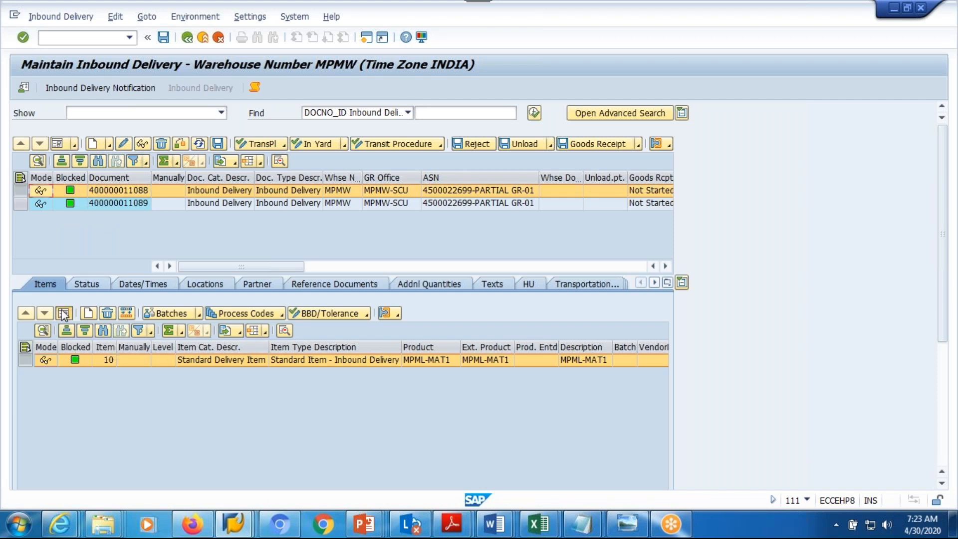
click(124, 375)
click(269, 314)
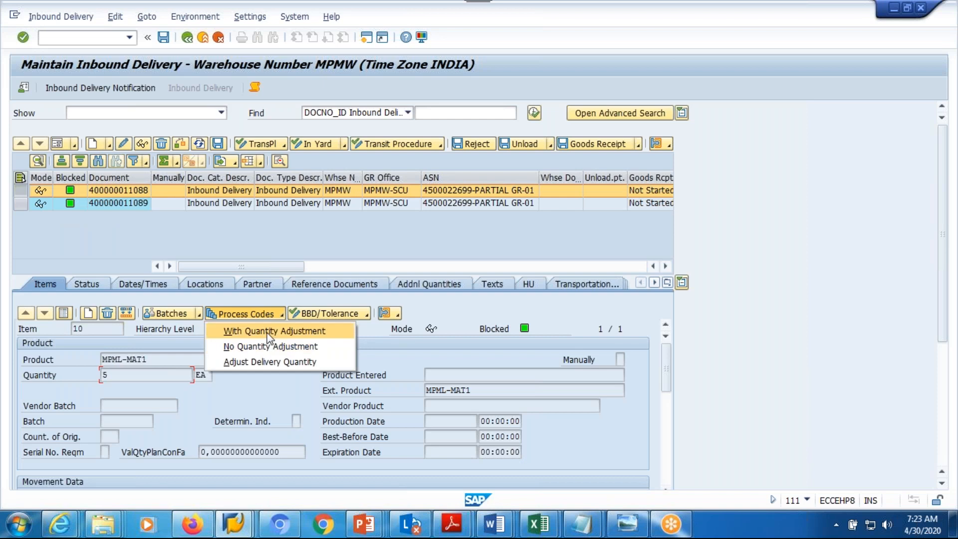
click(273, 331)
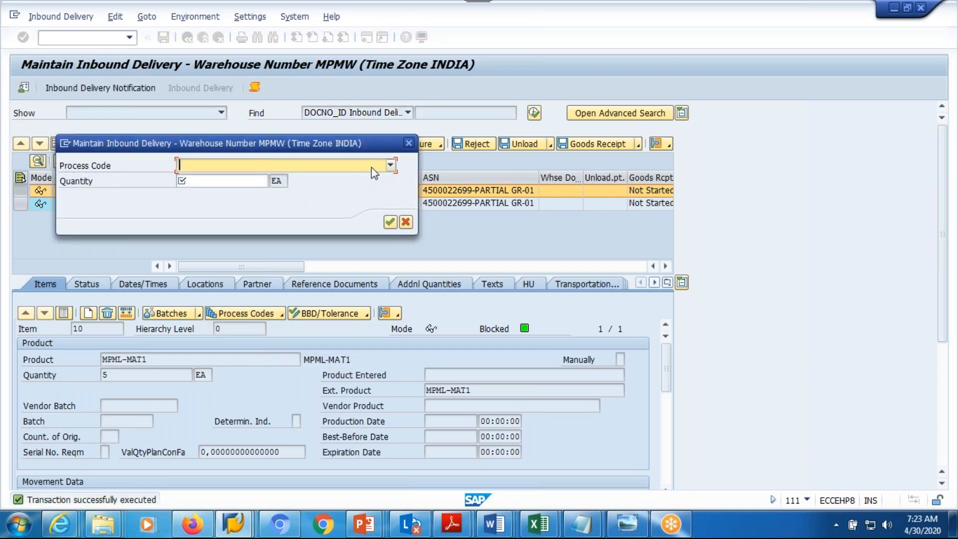
Adjust the delivery item's quantity by -1 EA with process code I002 Delivery Difference, Adj. Doc. + Qty, and save the delivery.
click(390, 166)
click(264, 182)
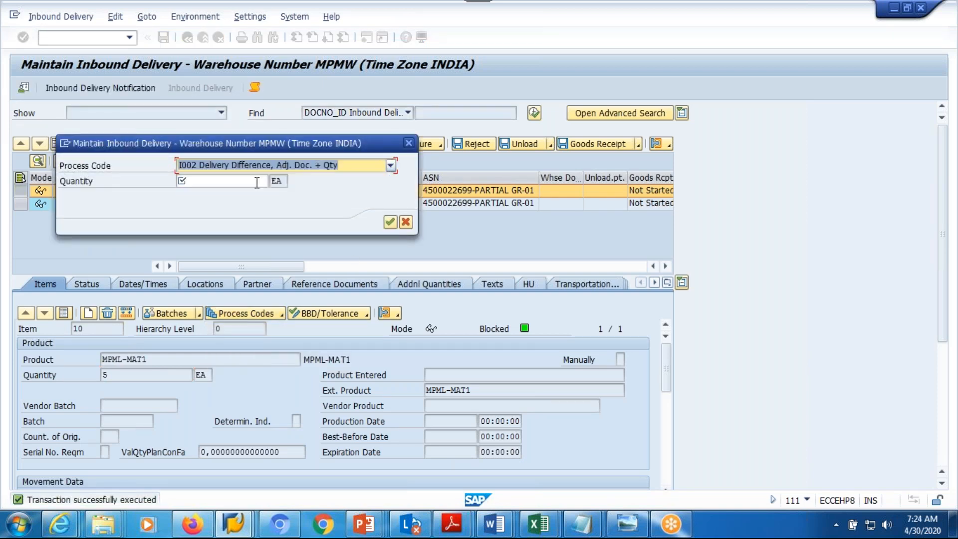
click(223, 184)
text(-1)
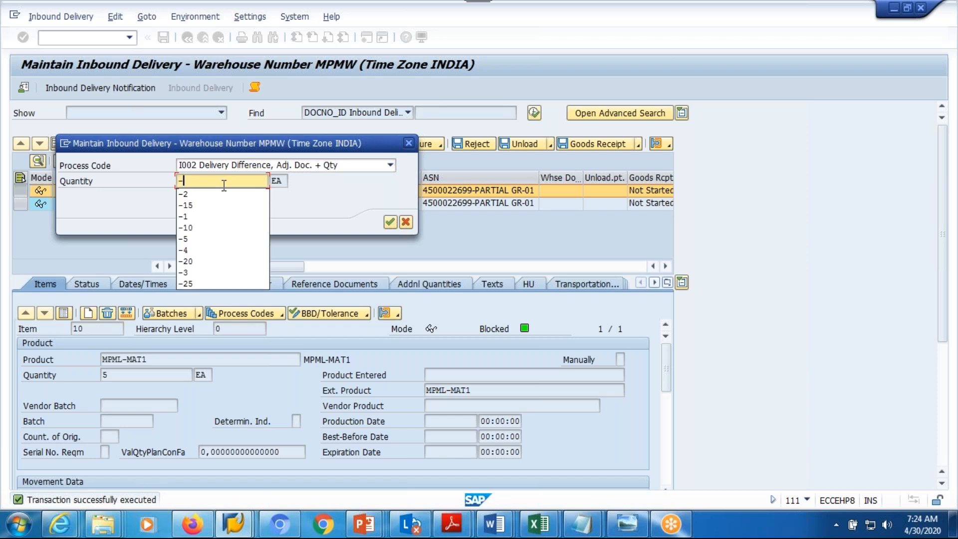
click(389, 223)
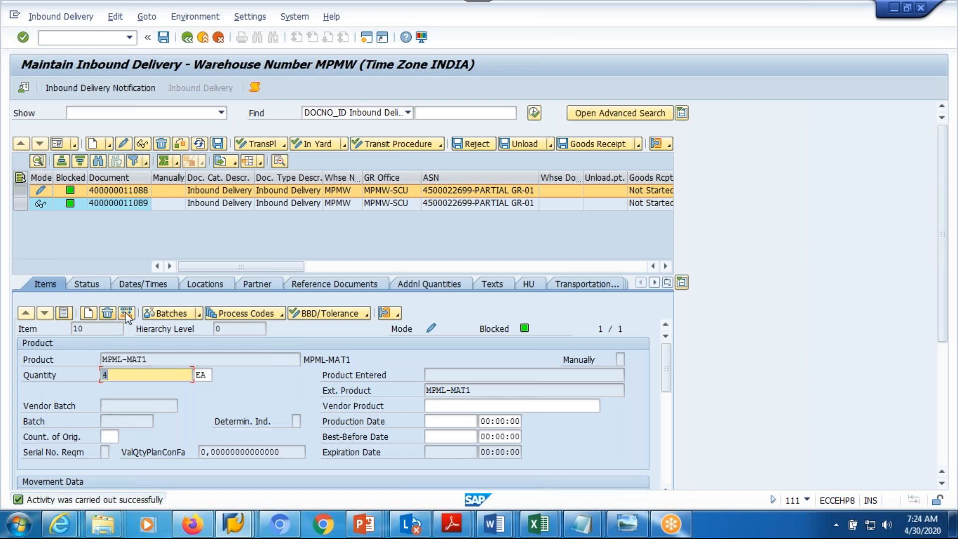
click(218, 144)
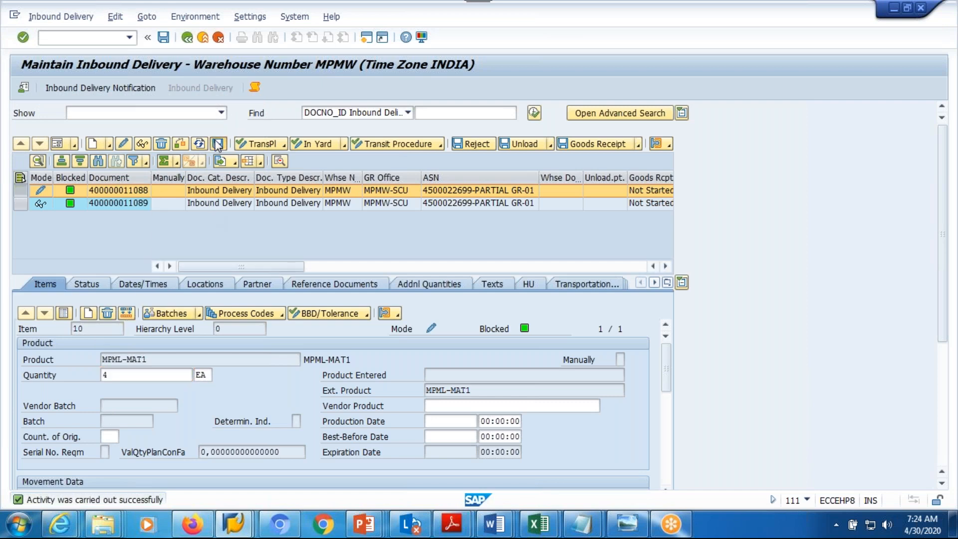
Return to the inbound delivery notification, reopen its inbound deliveries, and display the first delivery's item 10 in form view.
click(187, 37)
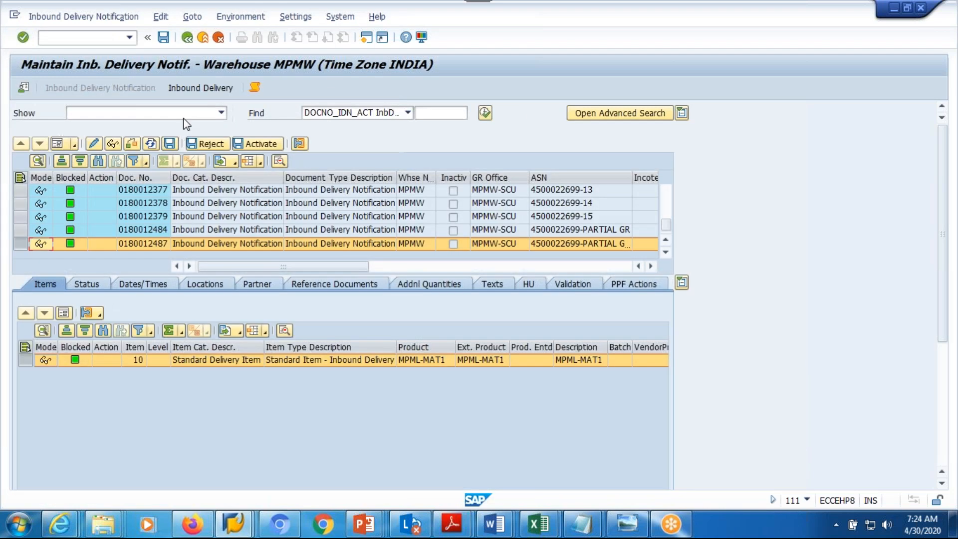
click(187, 86)
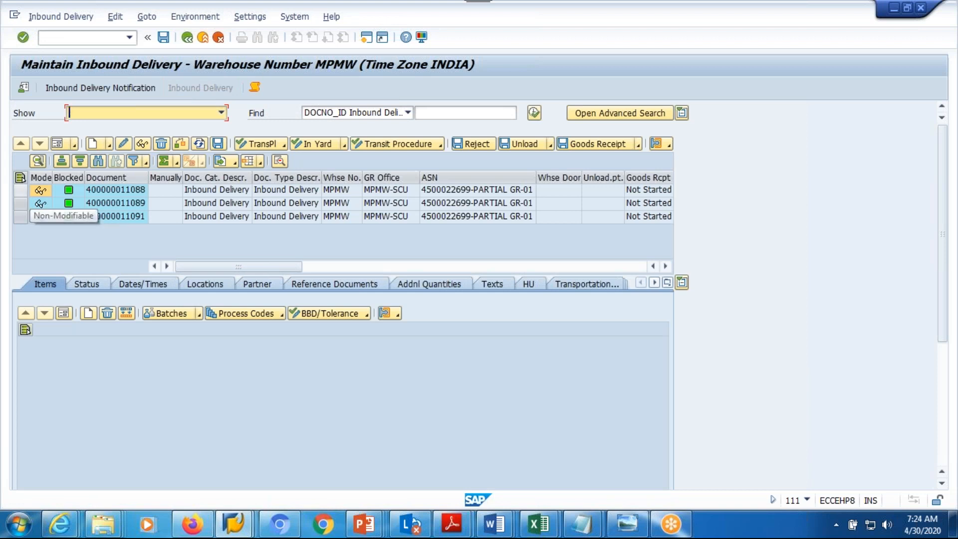
click(111, 190)
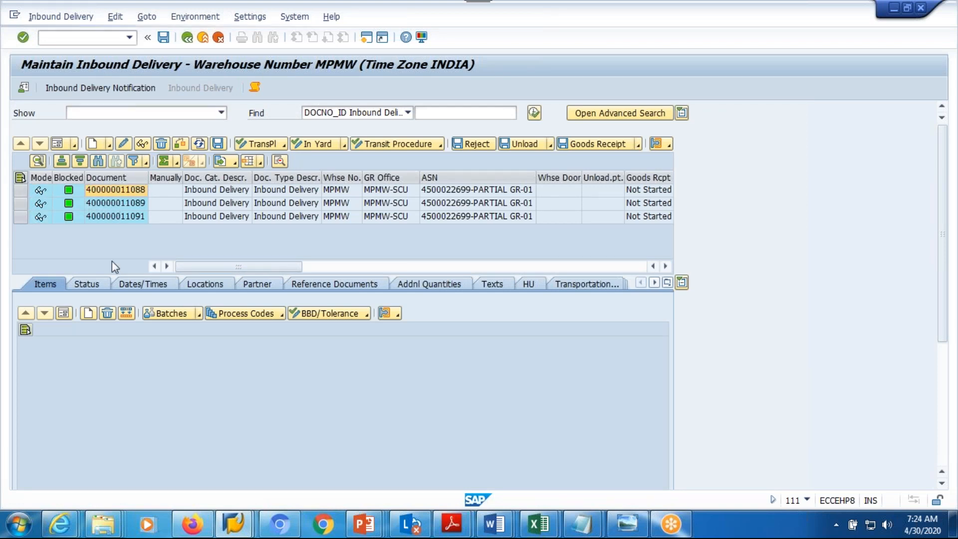
click(64, 313)
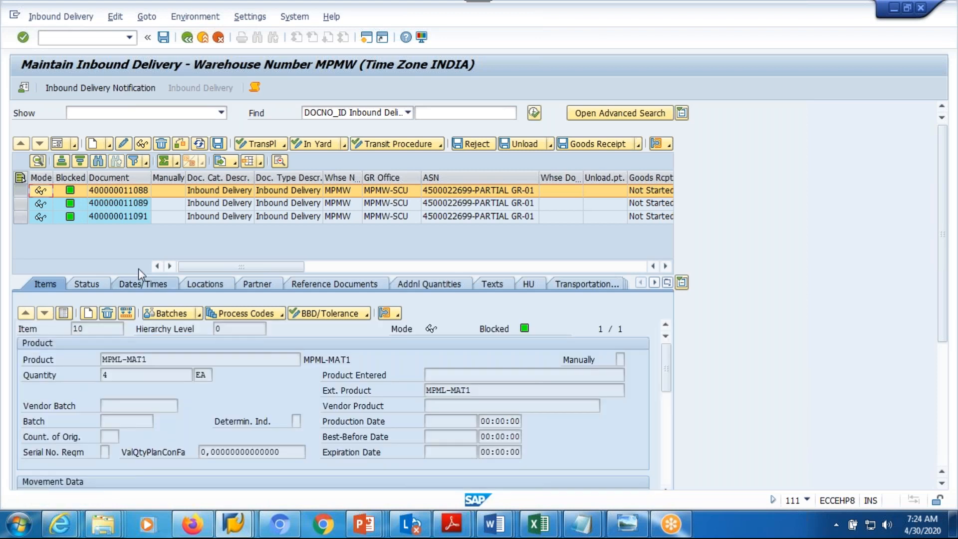
Apply process code I002 with quantity adjustment of -1 EA to the first delivery's MPML-MAT1 item and save.
click(272, 315)
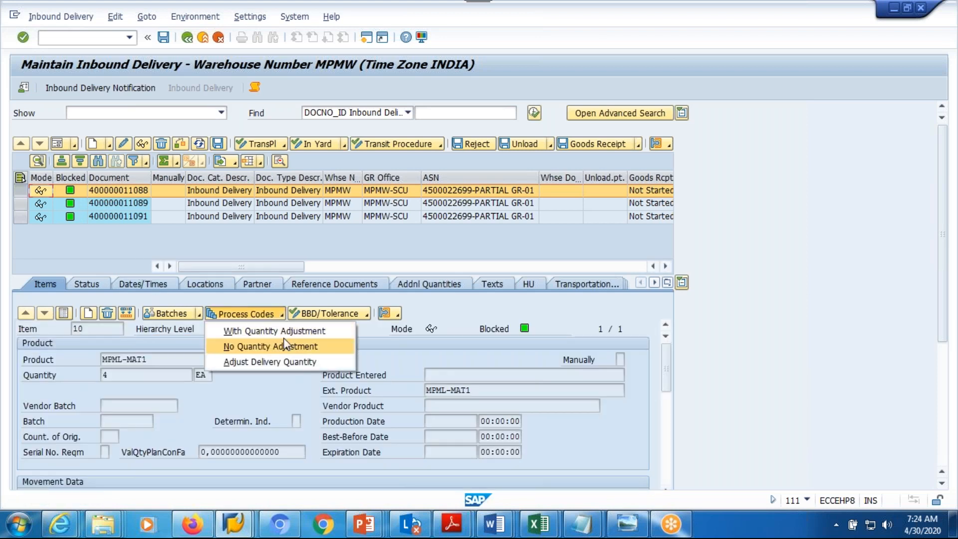
click(284, 332)
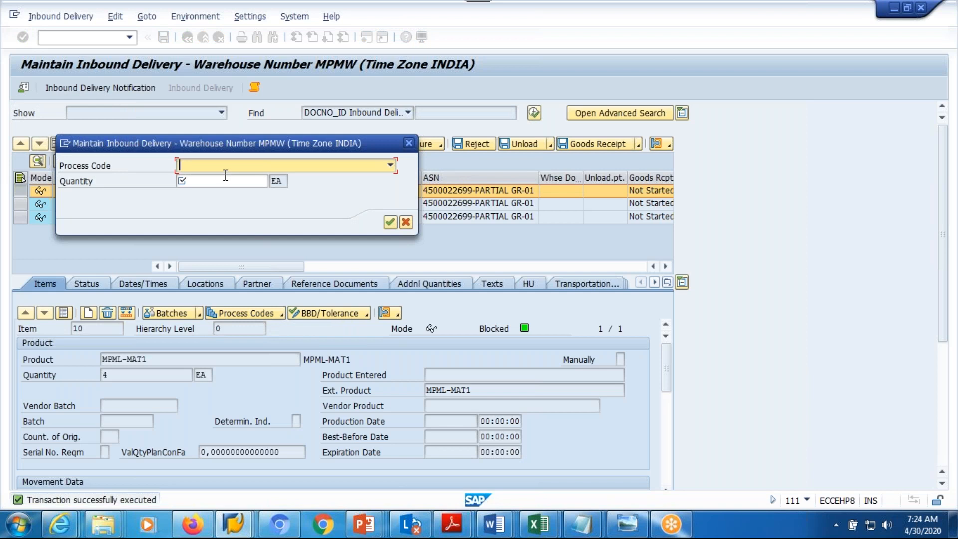
click(263, 168)
click(212, 177)
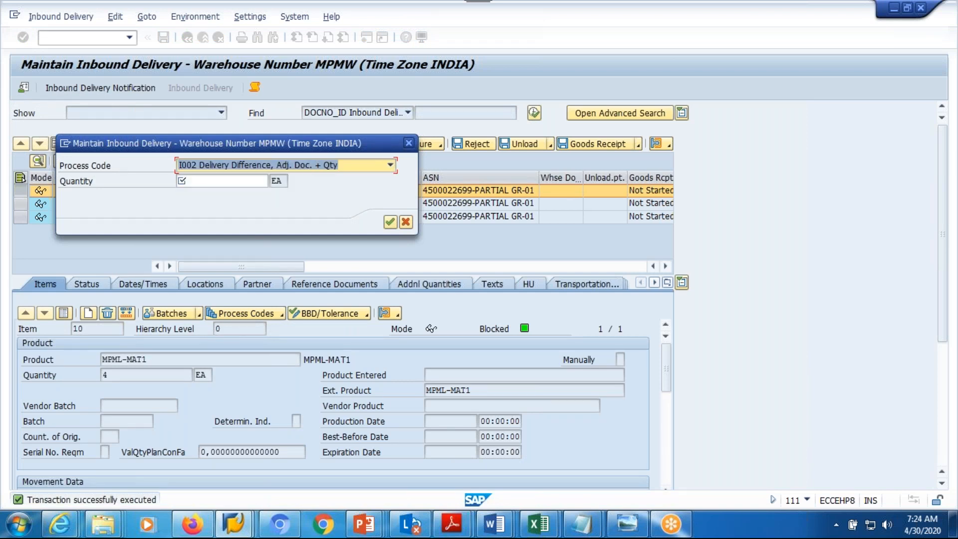
text(-1)
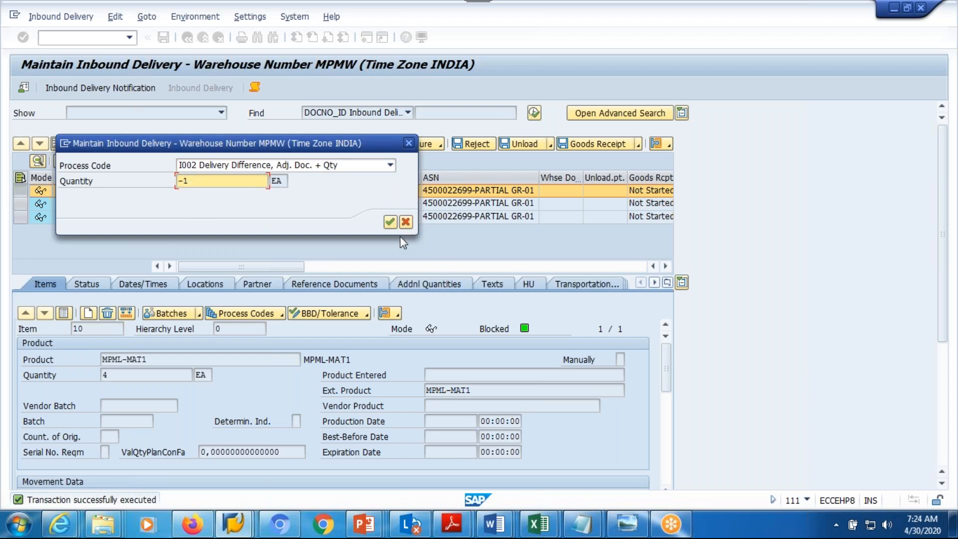
click(390, 222)
click(390, 223)
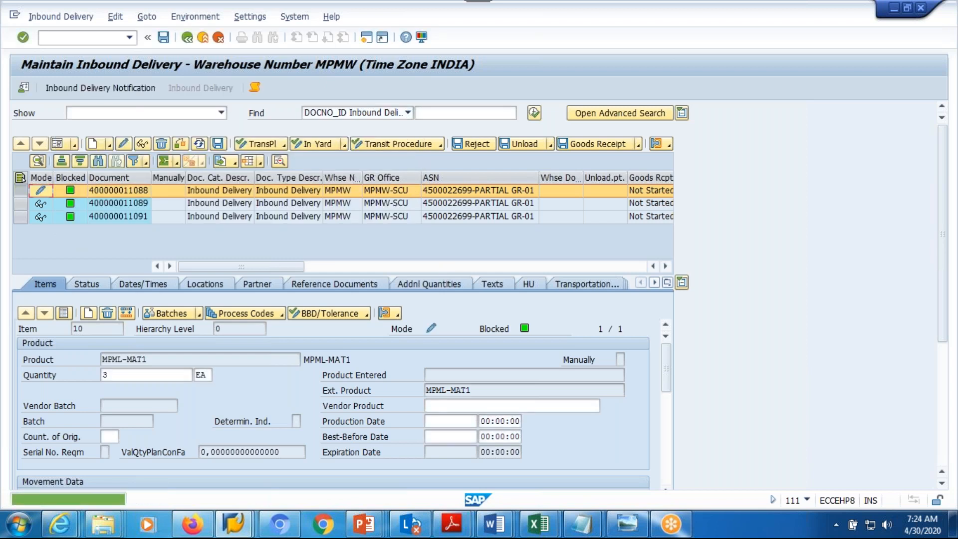
click(218, 144)
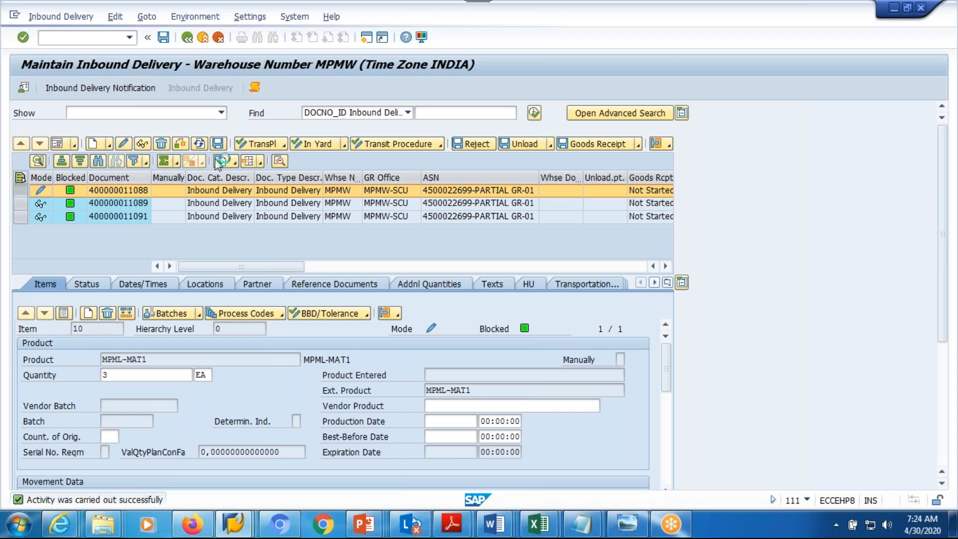
Reload the inbound deliveries from the delivery notification and go through the listed documents, selecting the last one.
click(185, 39)
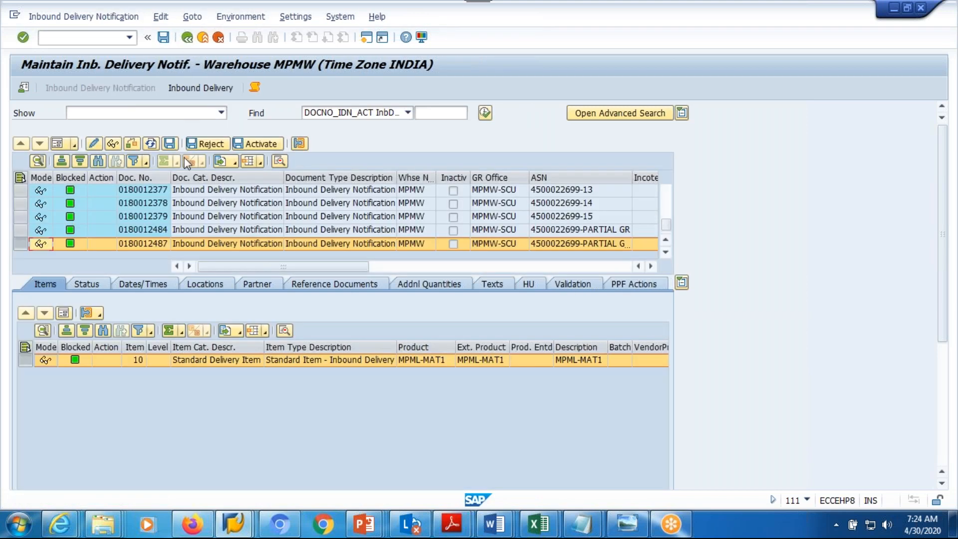
click(200, 88)
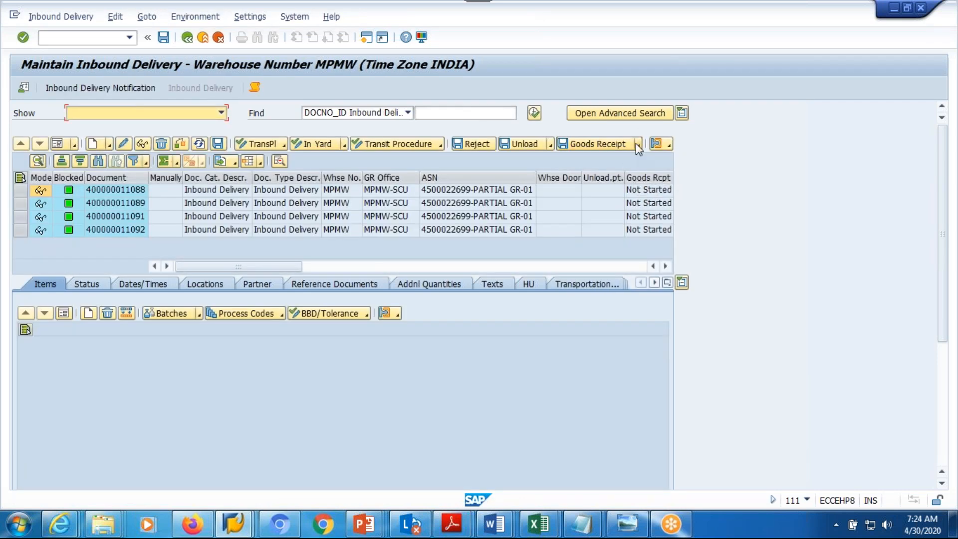
click(19, 190)
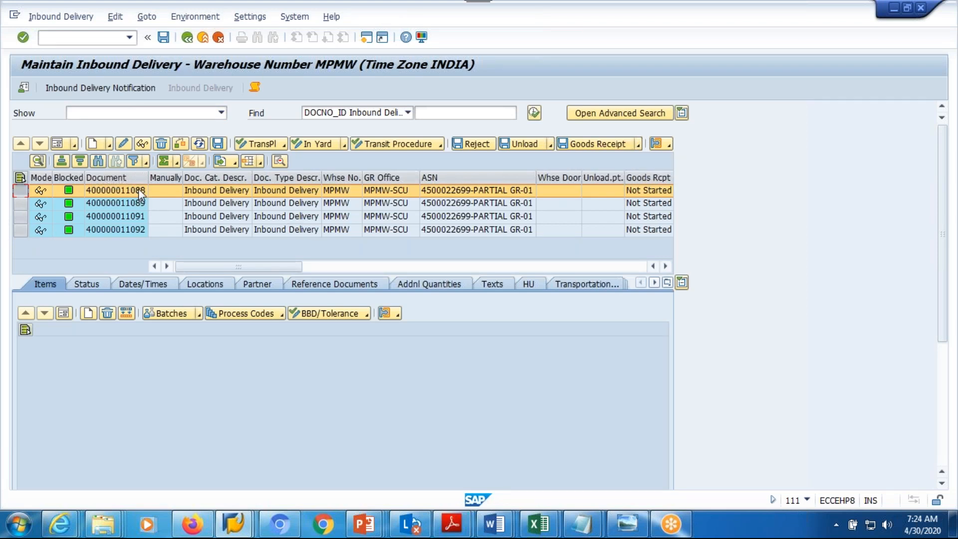
click(129, 204)
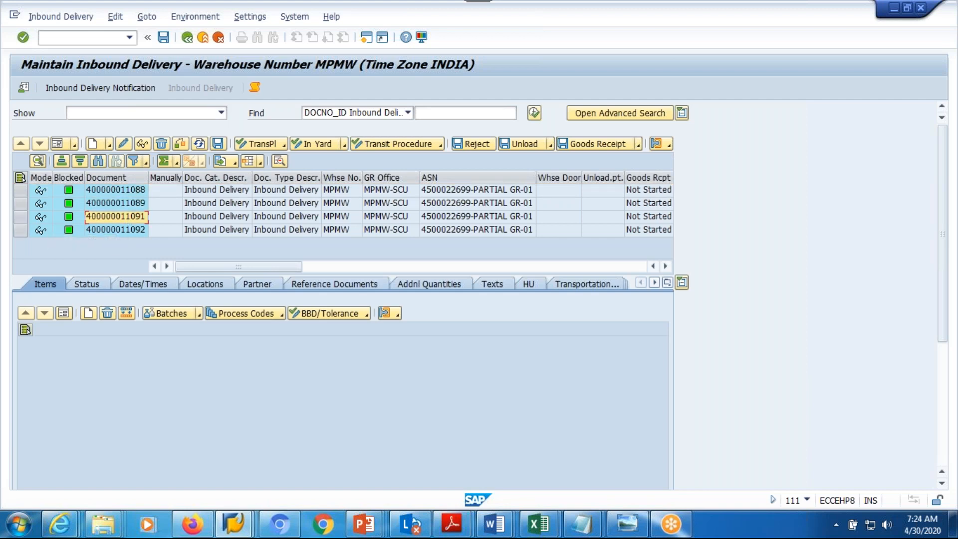
click(20, 230)
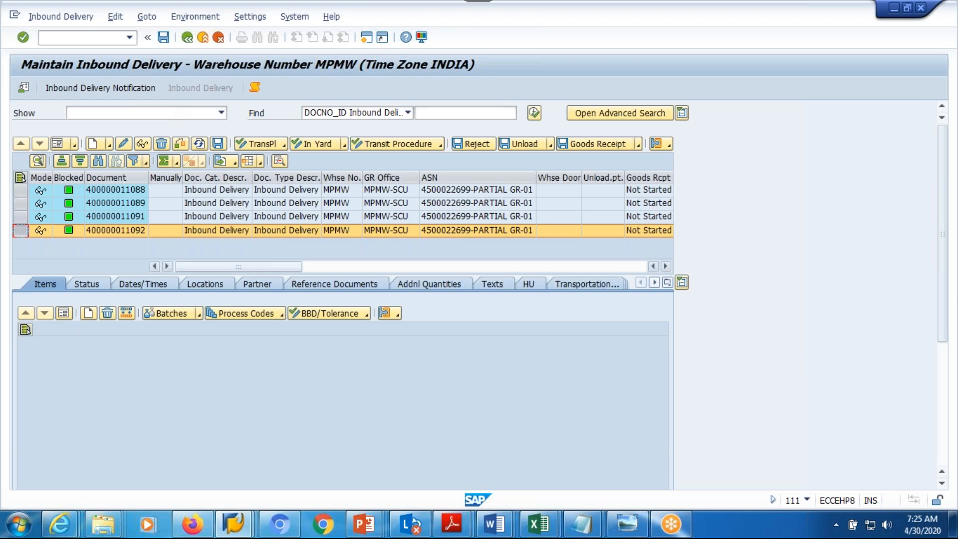
Check the process code notes in New Text Document in Notepad and return to the inbound deliveries in SAP.
mouse_move(581, 523)
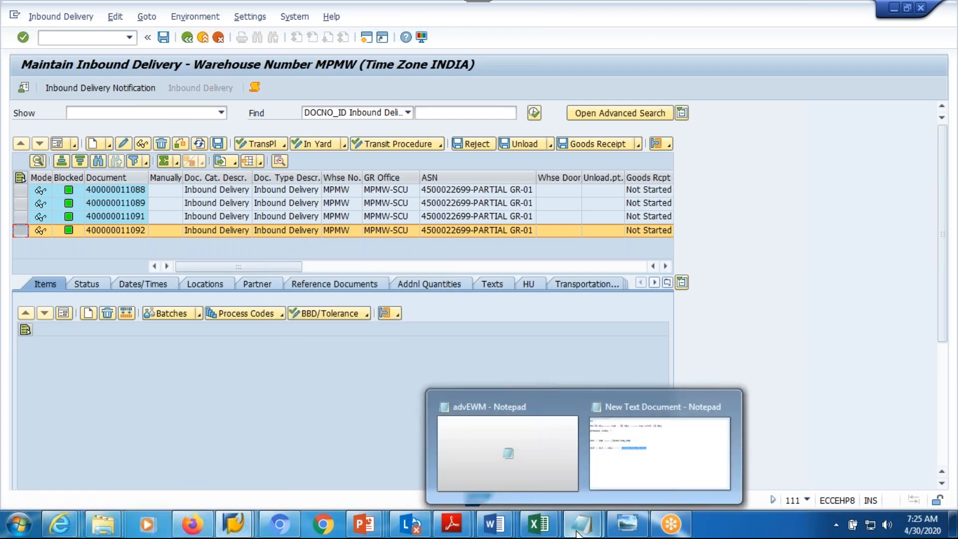
click(604, 464)
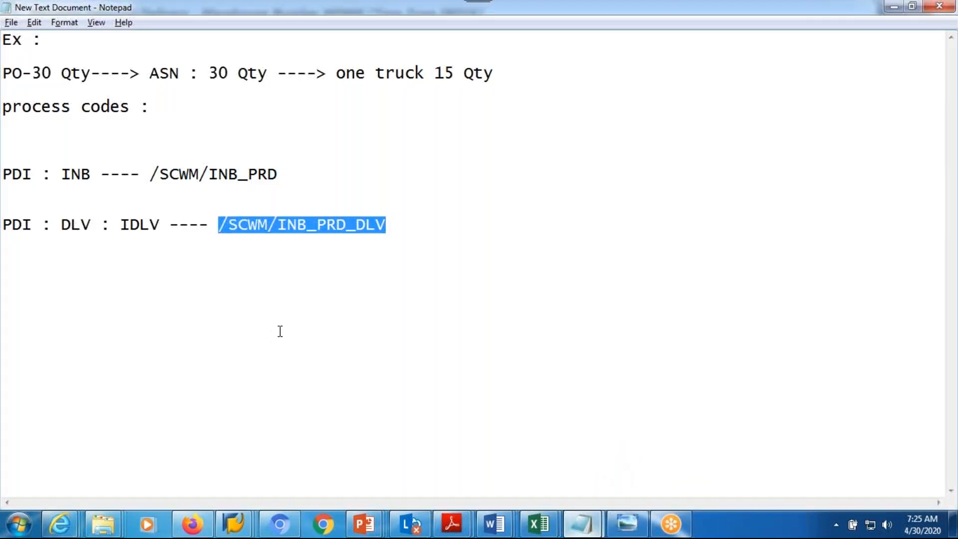
key(alt+Tab)
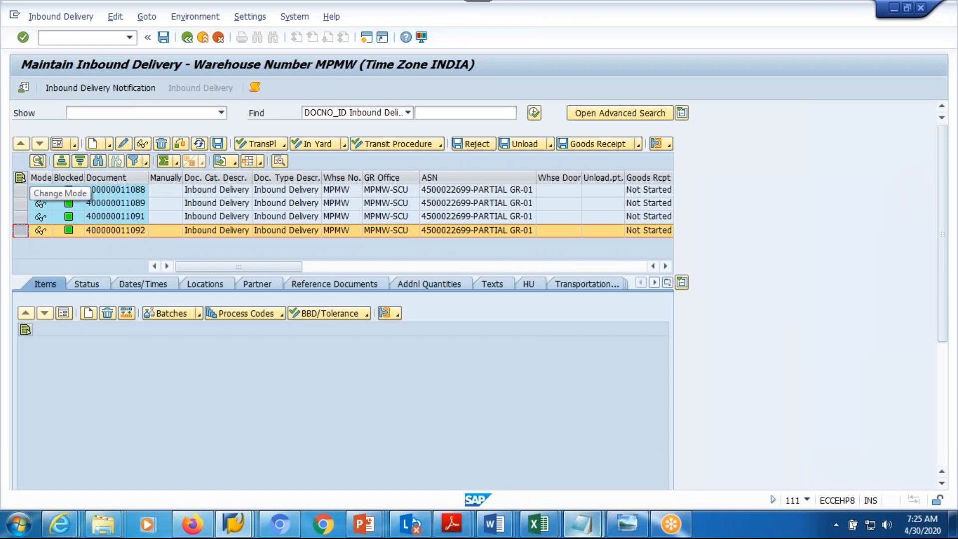
Post the goods receipt for all listed inbound deliveries, display the first delivery's item, and leave the delivery list.
click(20, 177)
click(602, 145)
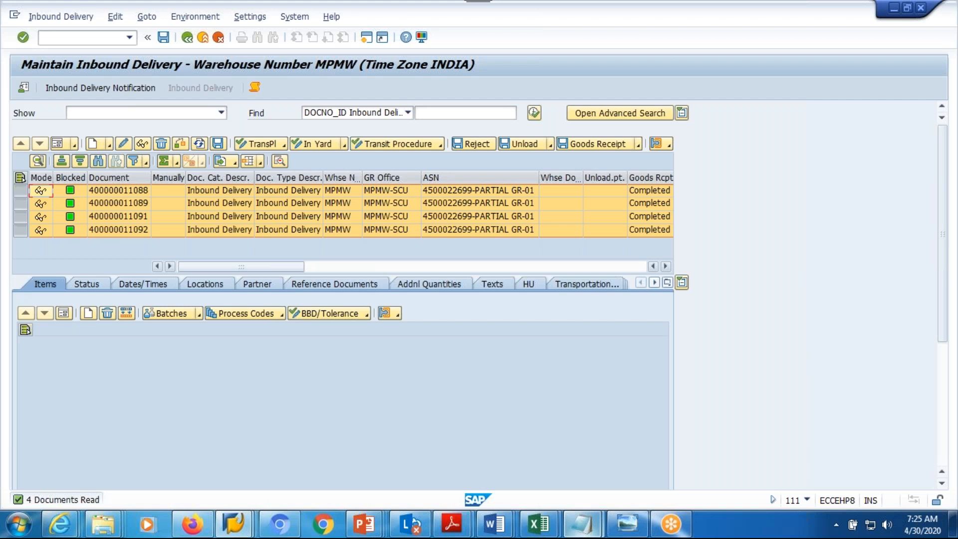
click(337, 193)
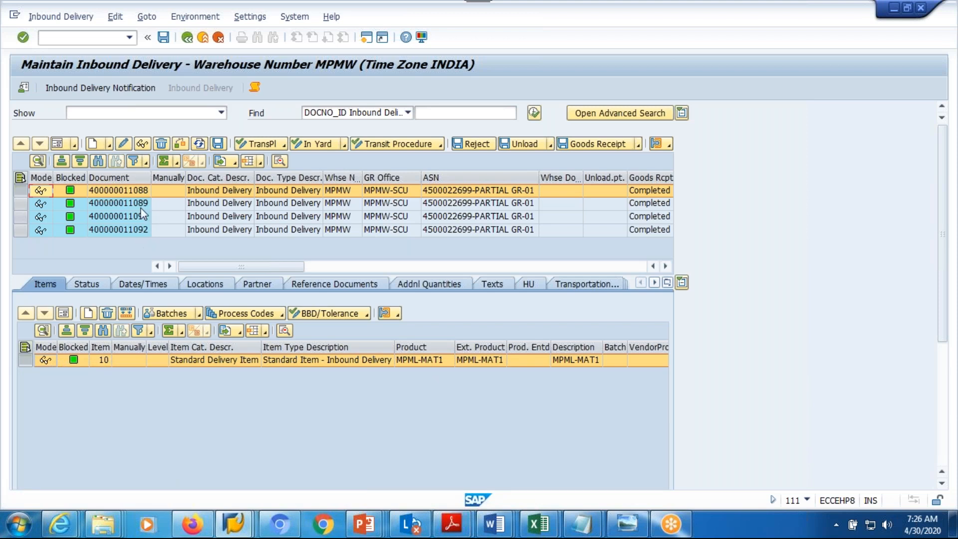
click(187, 39)
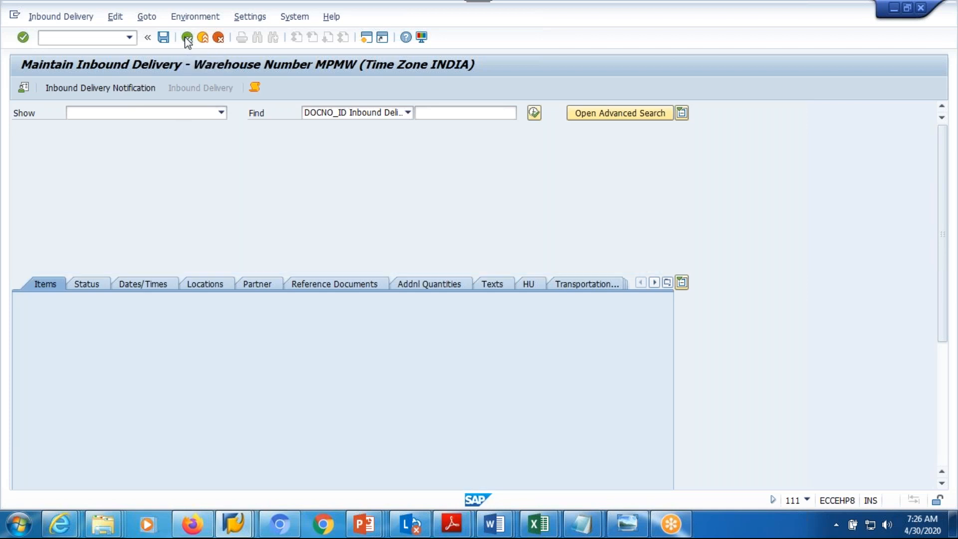
Switch to New Text Document in Notepad and add the line "PO-15 Qty----> ASN : 15 Qty ----> Vendor---> 10 Qty" below the notes.
mouse_move(594, 532)
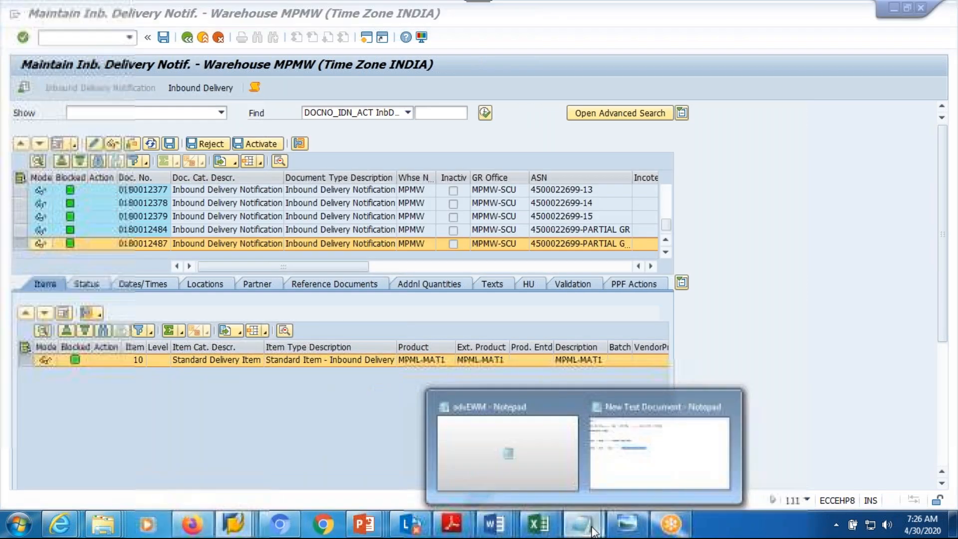
click(636, 456)
click(411, 224)
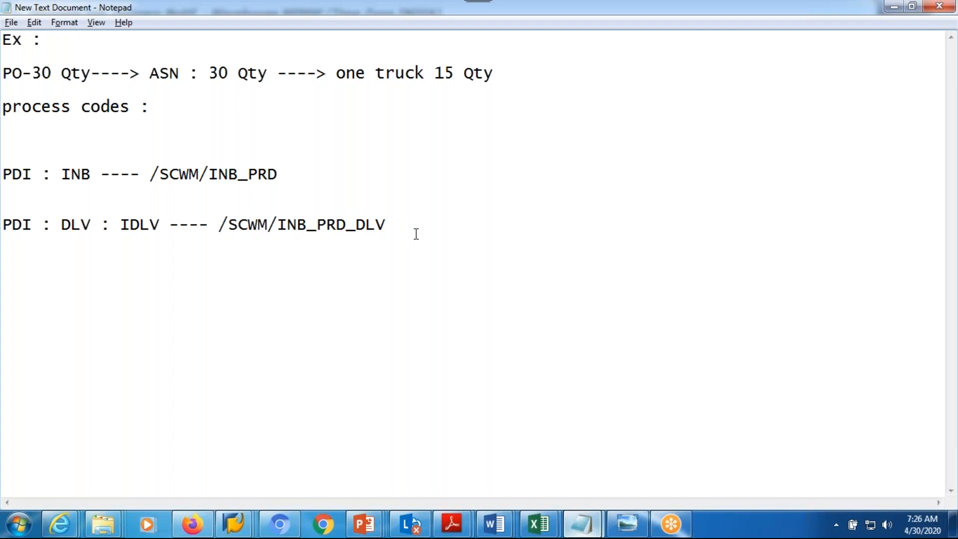
key(Return)
key(Return)
text(PO-15 Qty--)
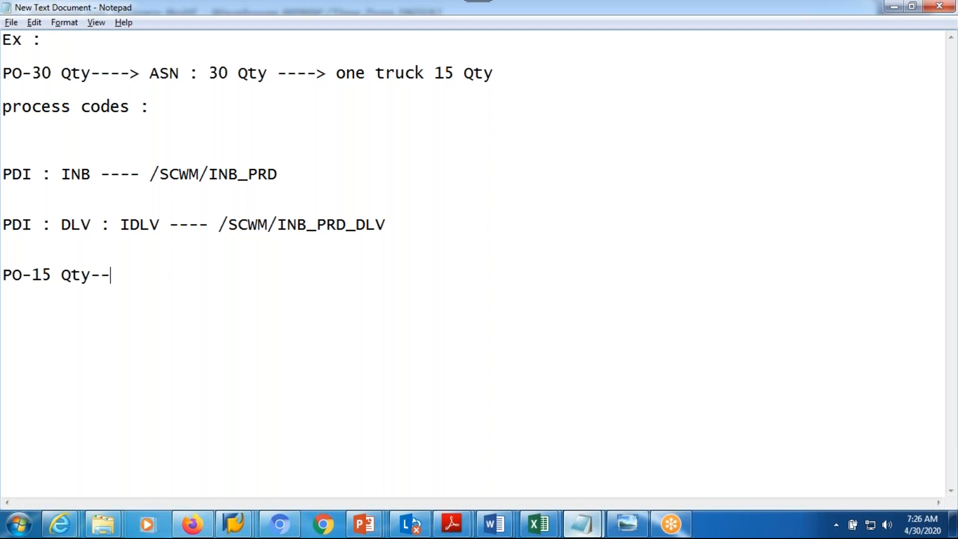
text(--> ASN : 15 )
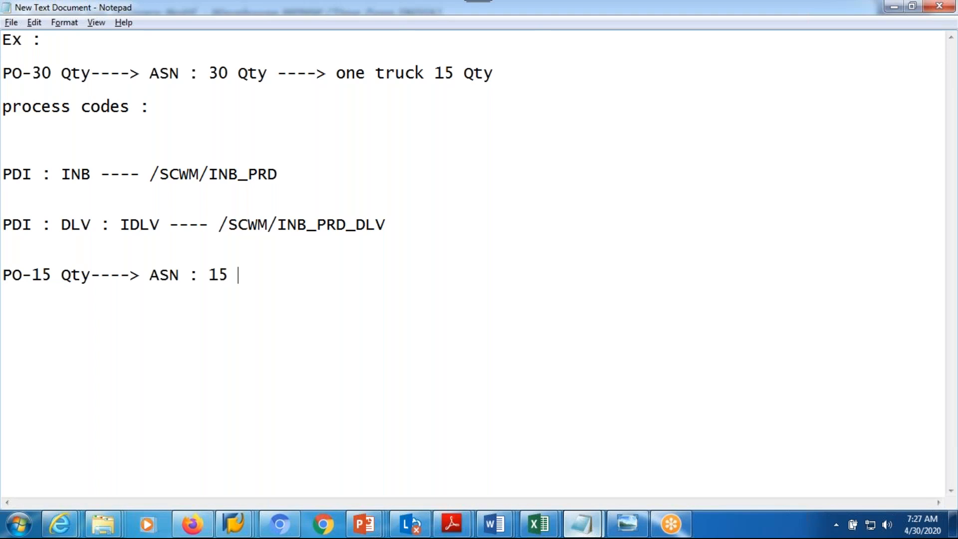
text(Qty ---->)
text(Ven)
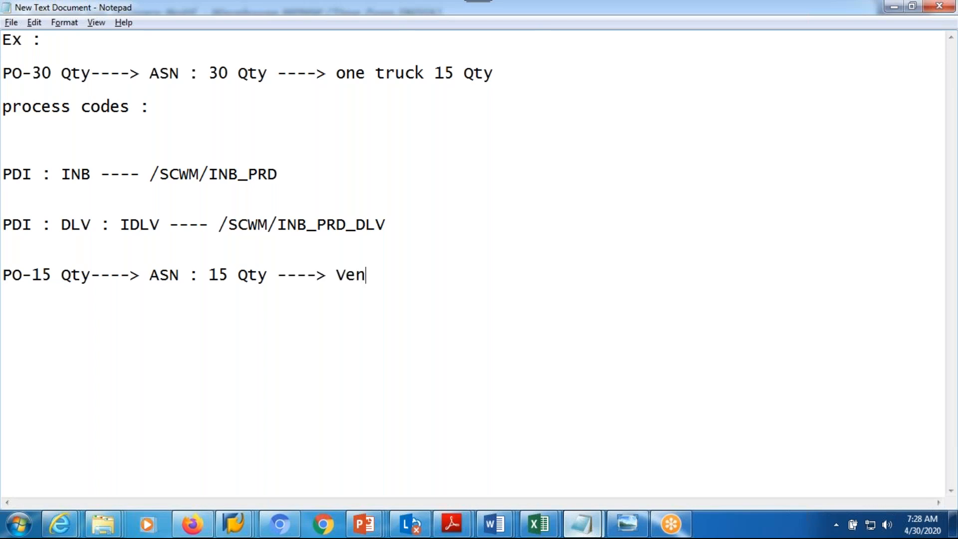
text(dor---> 10Q)
key(BackSpace)
text(Qty)
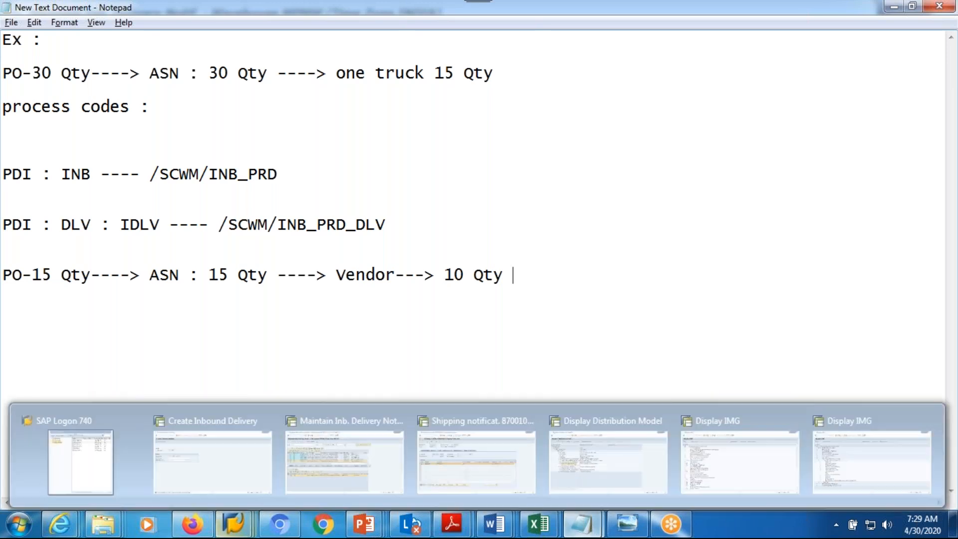
Switch to the Create Inbound Delivery window in SAP.
click(233, 524)
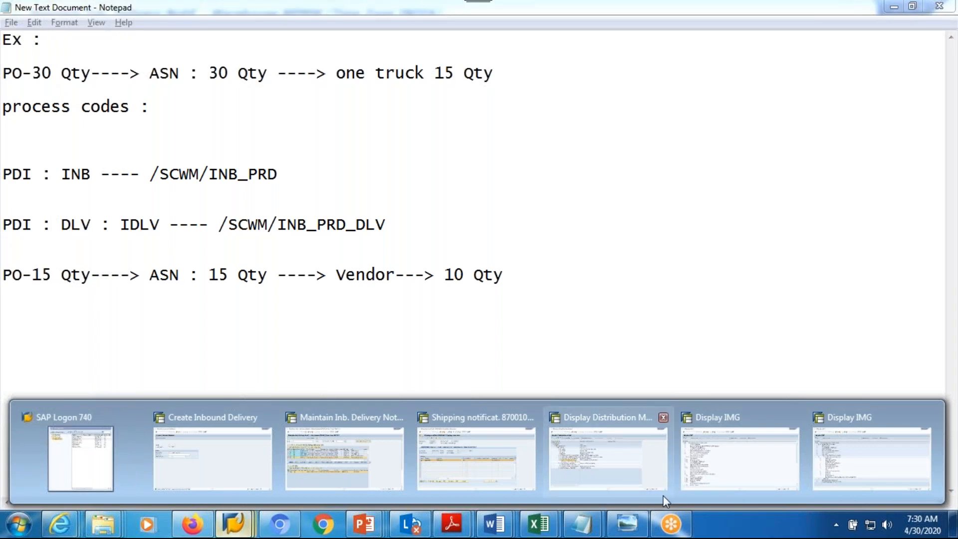
click(286, 463)
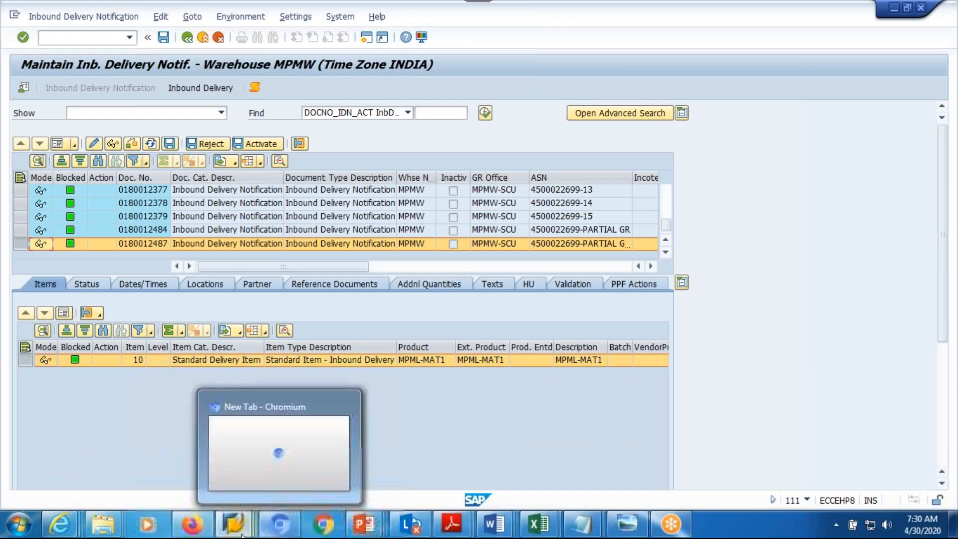
mouse_move(234, 524)
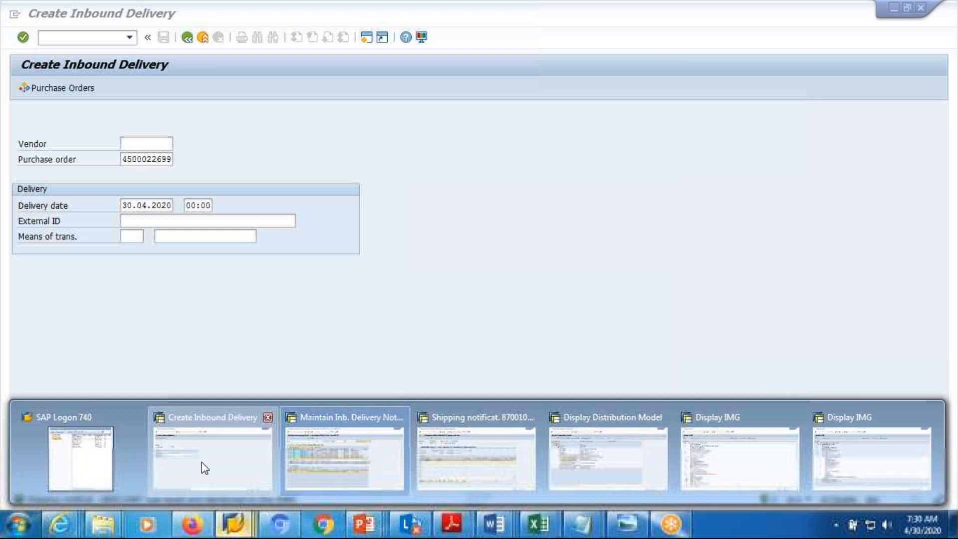
click(201, 462)
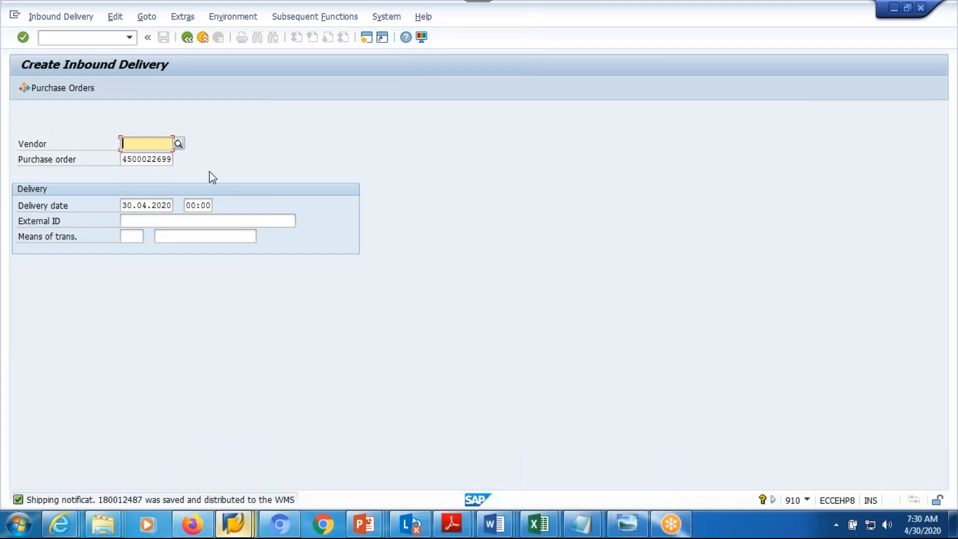
Set the external ID to the purchase order number followed by "-Delievry adjustment" and proceed to the delivery item overview.
click(156, 221)
click(157, 220)
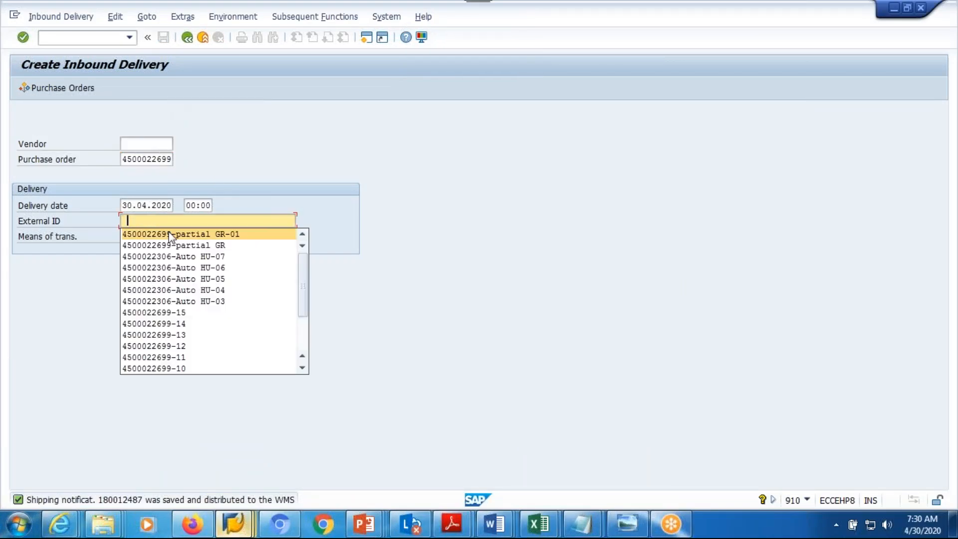
click(175, 230)
key(BackSpace)
key(BackSpace)
key(BackSpace)
key(BackSpace)
key(BackSpace)
key(BackSpace)
key(BackSpace)
key(BackSpace)
key(BackSpace)
key(BackSpace)
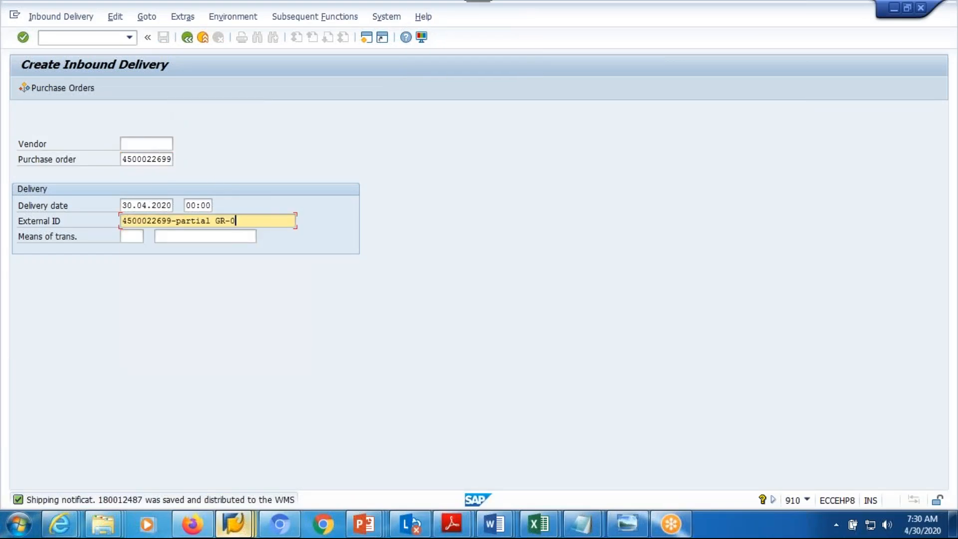
key(BackSpace)
key(BackSpace)
key(BackSpace)
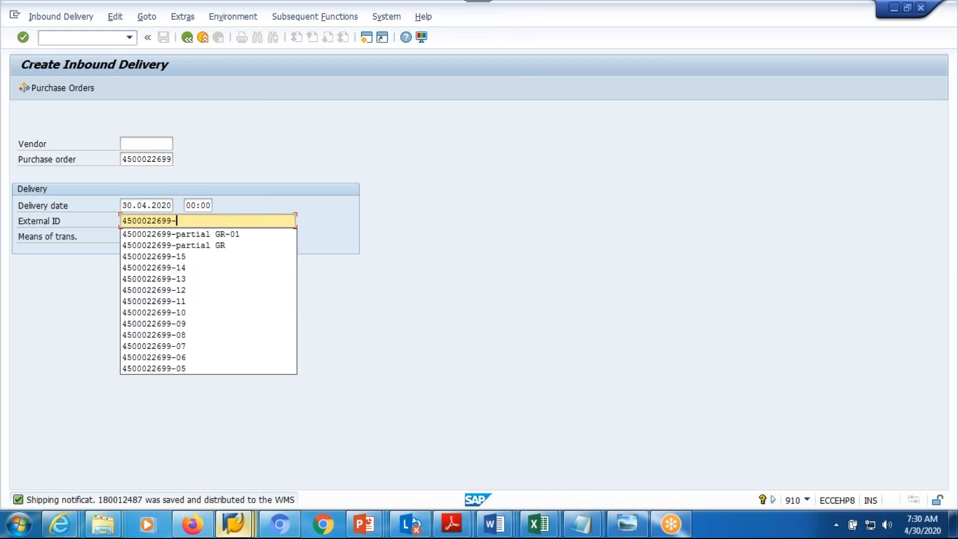
text(Deli)
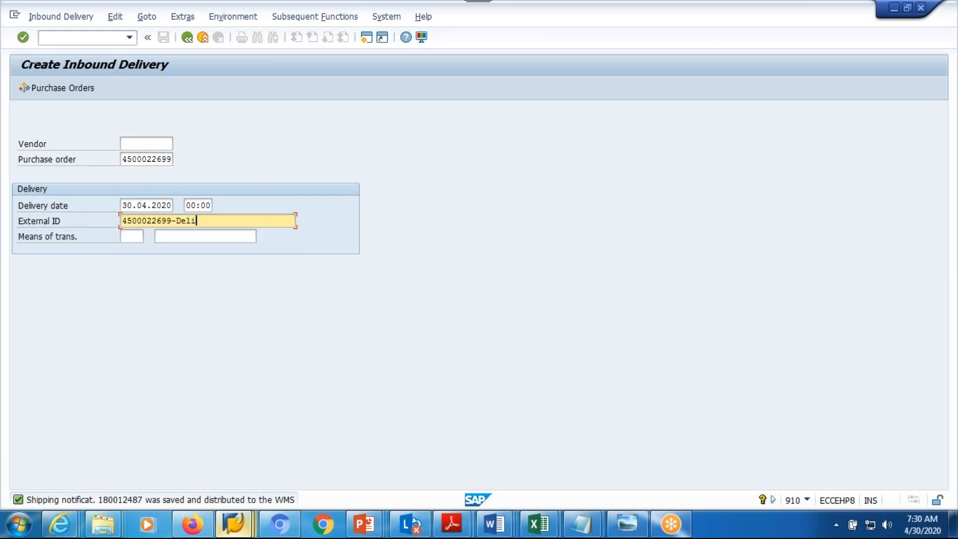
text(evry adjustment)
key(Return)
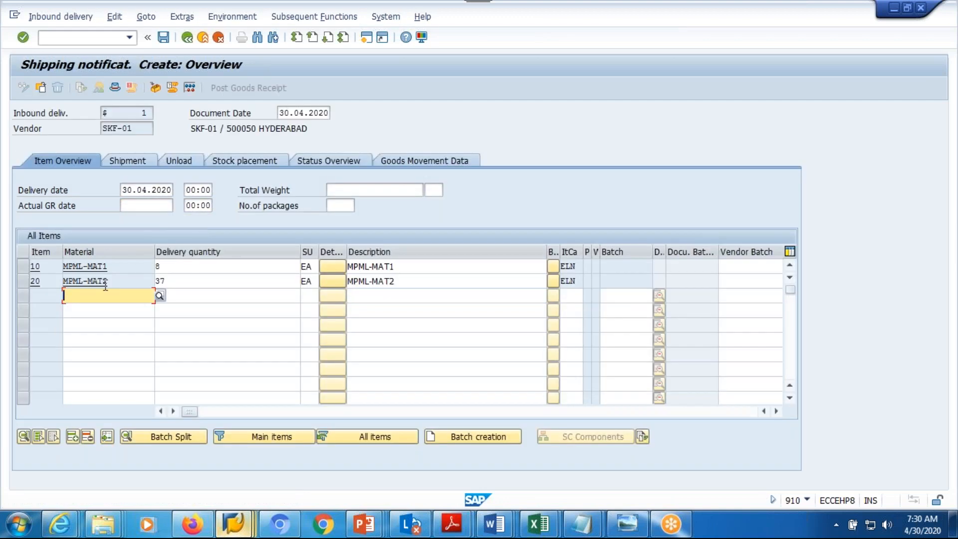
click(21, 265)
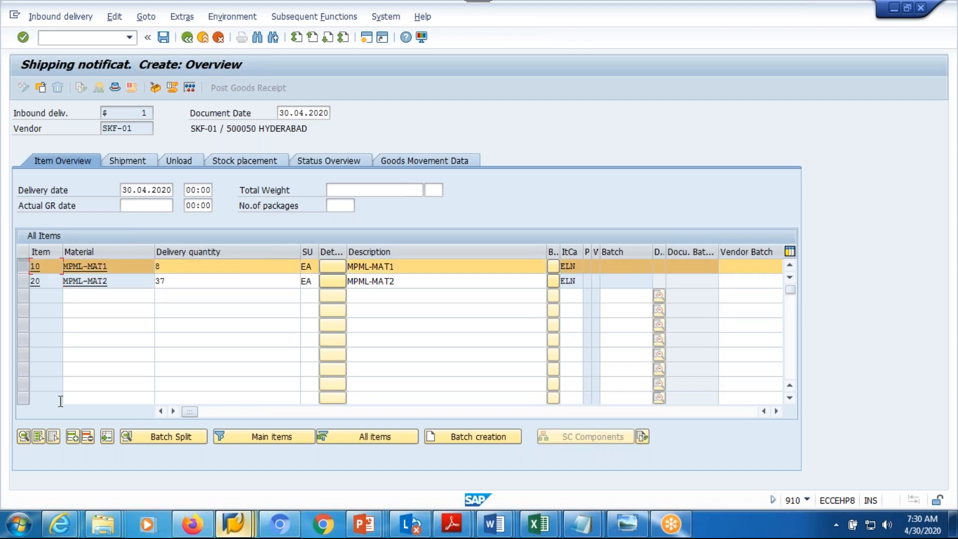
click(87, 437)
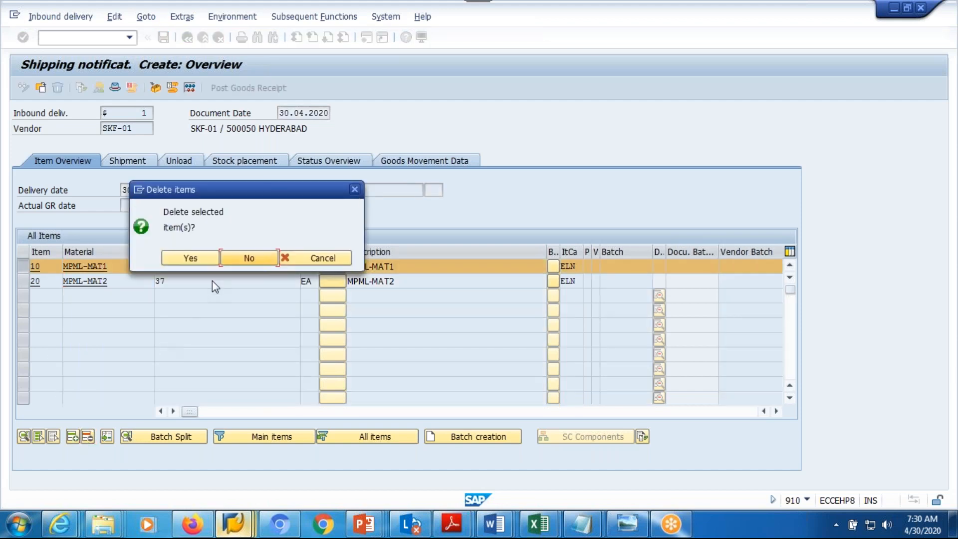
click(234, 256)
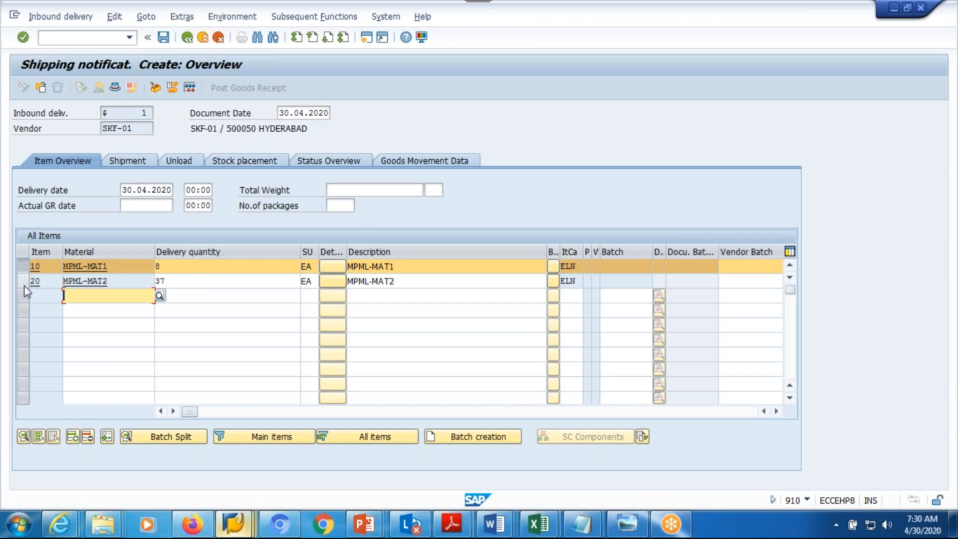
click(23, 267)
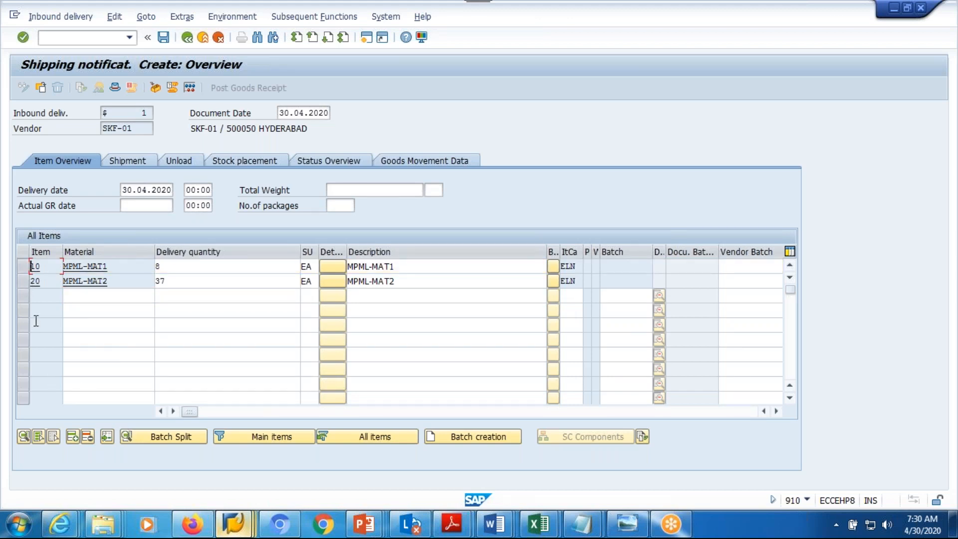
Delete item 10 with material MPML-MAT1 from the new inbound delivery.
click(22, 267)
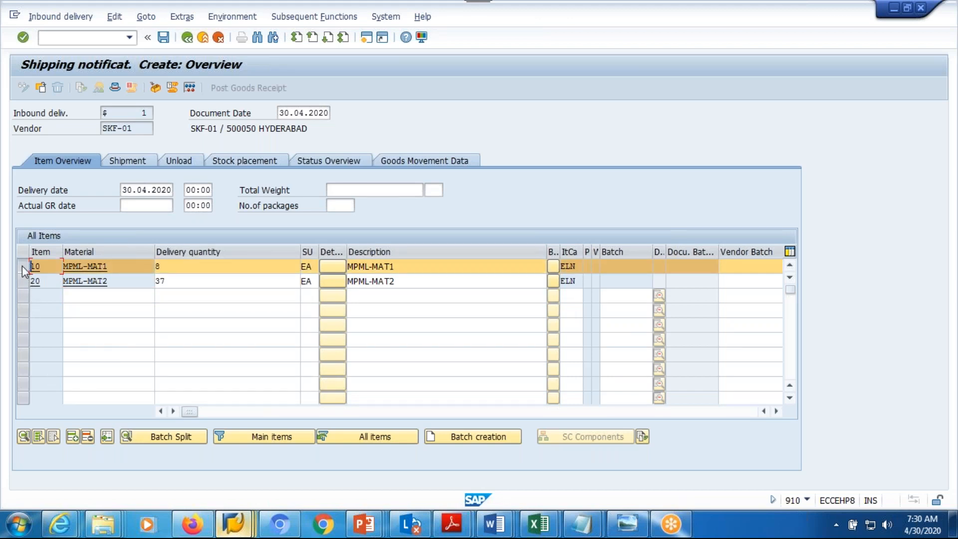
click(88, 437)
click(175, 259)
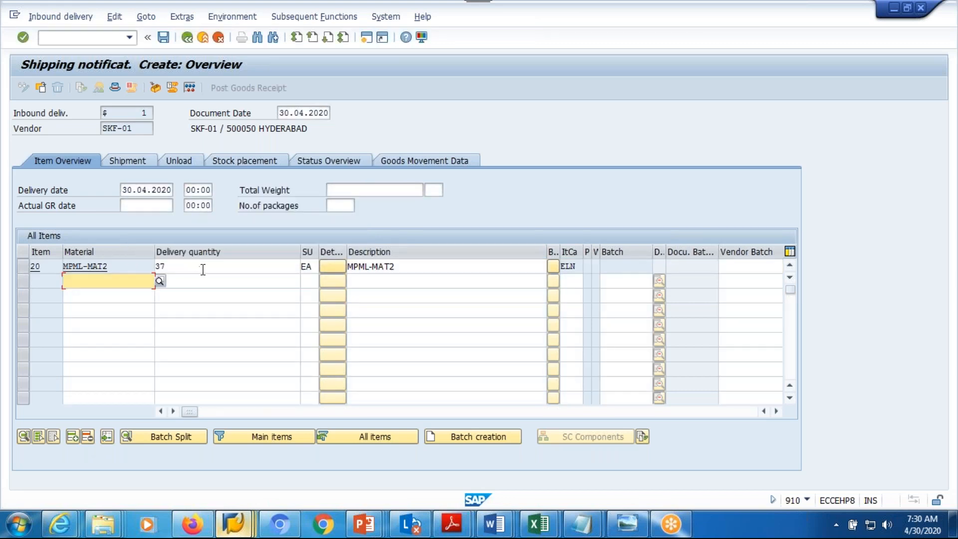
Set the delivery quantity of MPML-MAT2 to 15 EA and save the inbound delivery.
double_click(203, 270)
text(15)
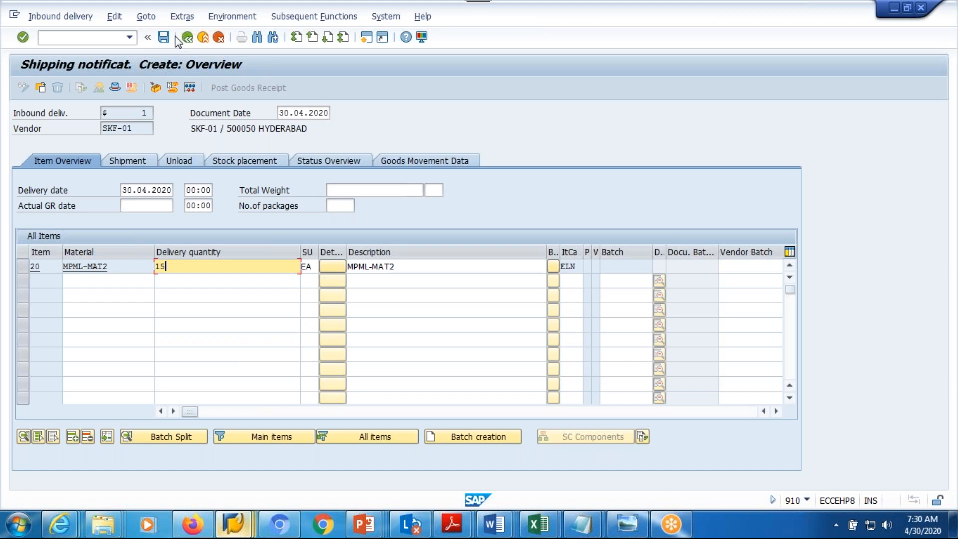
click(160, 41)
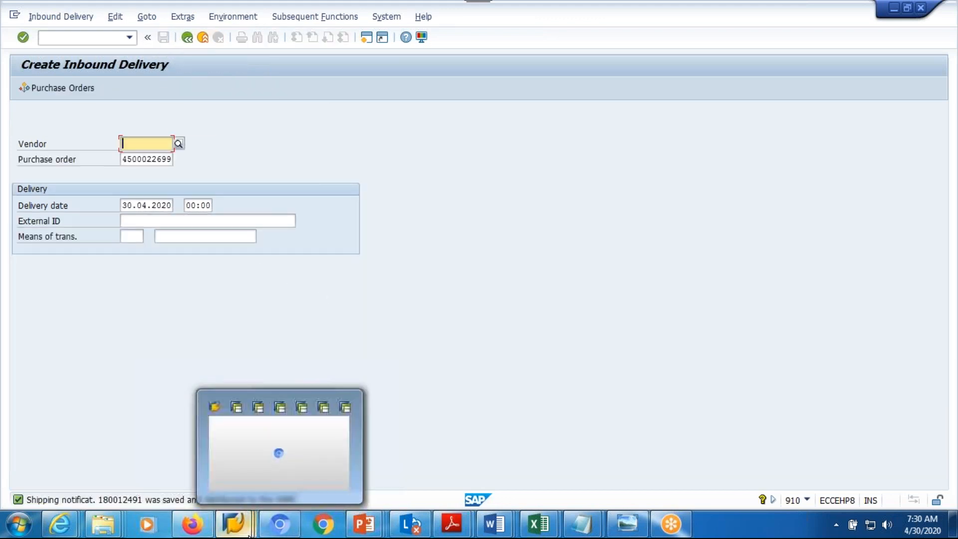
Switch to the Maintain Inb. Delivery Notif. window, reload the notifications, and display the items of the delivery adjustment notification.
mouse_move(234, 526)
click(319, 456)
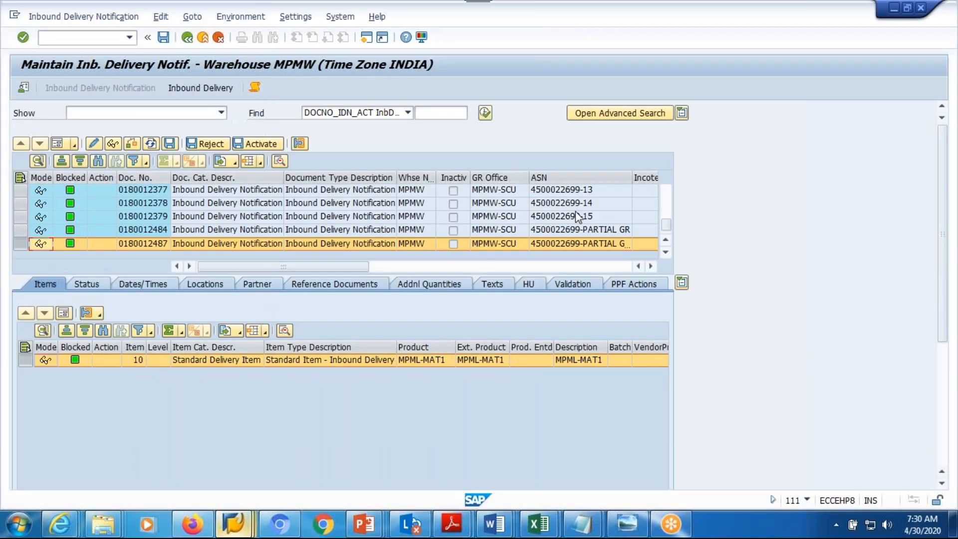
click(484, 113)
click(196, 276)
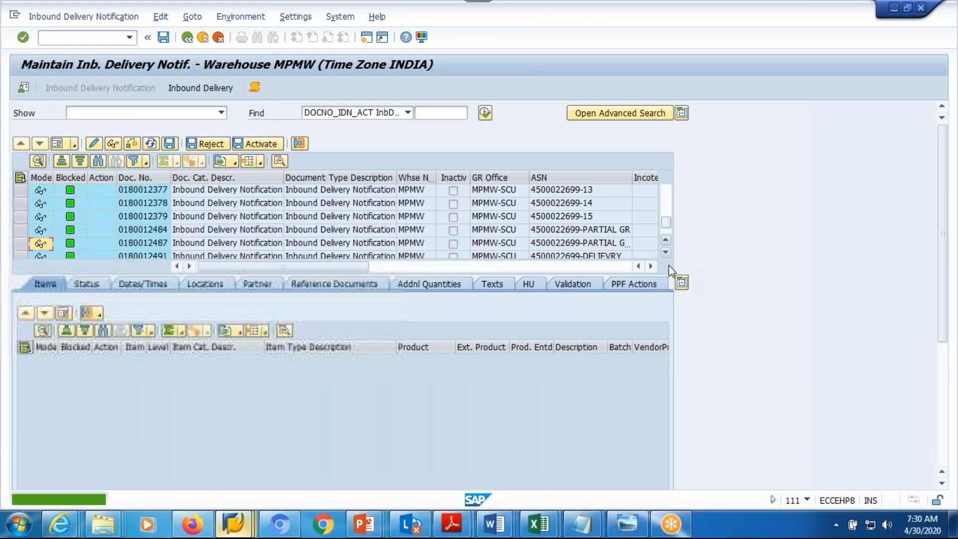
click(665, 253)
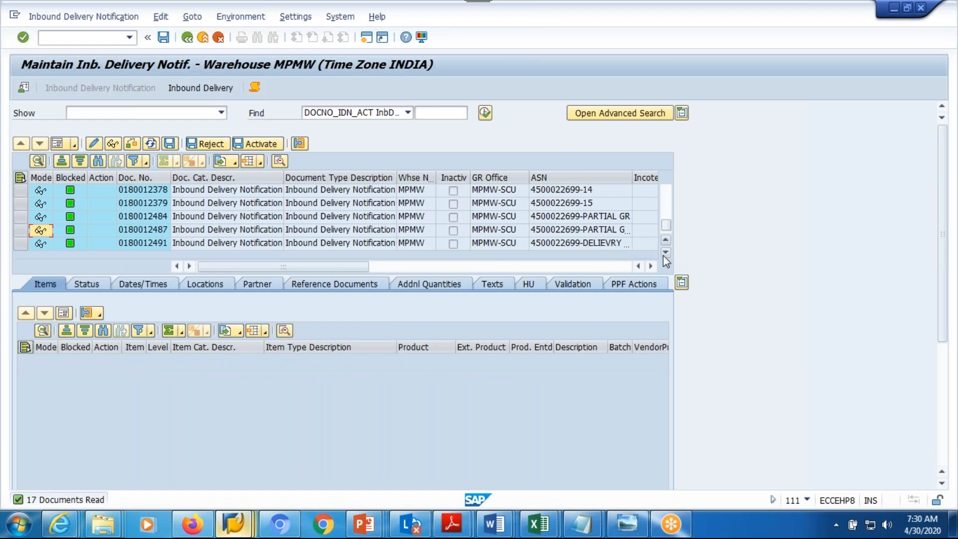
double_click(142, 243)
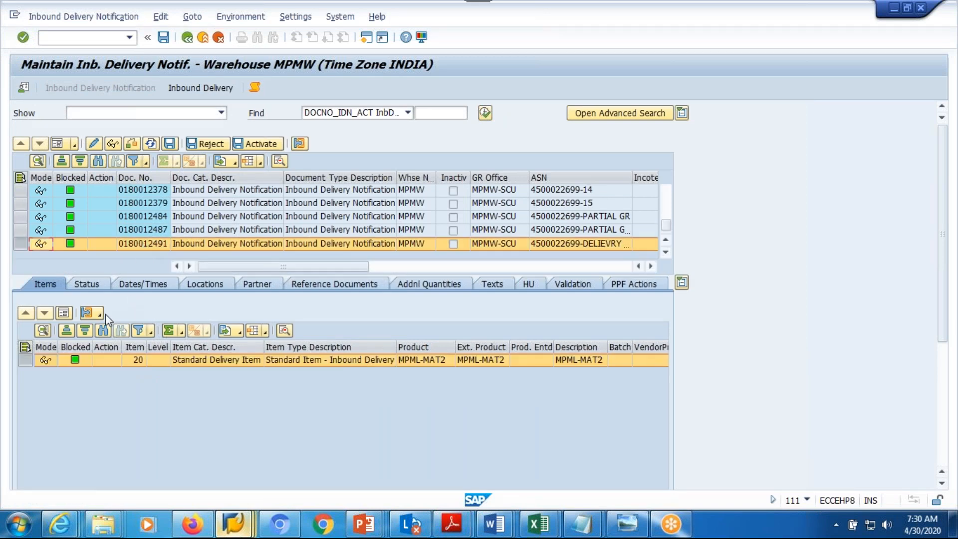
Check the notification's item details and display the item details of the corresponding warehouse inbound delivery.
click(63, 313)
click(132, 372)
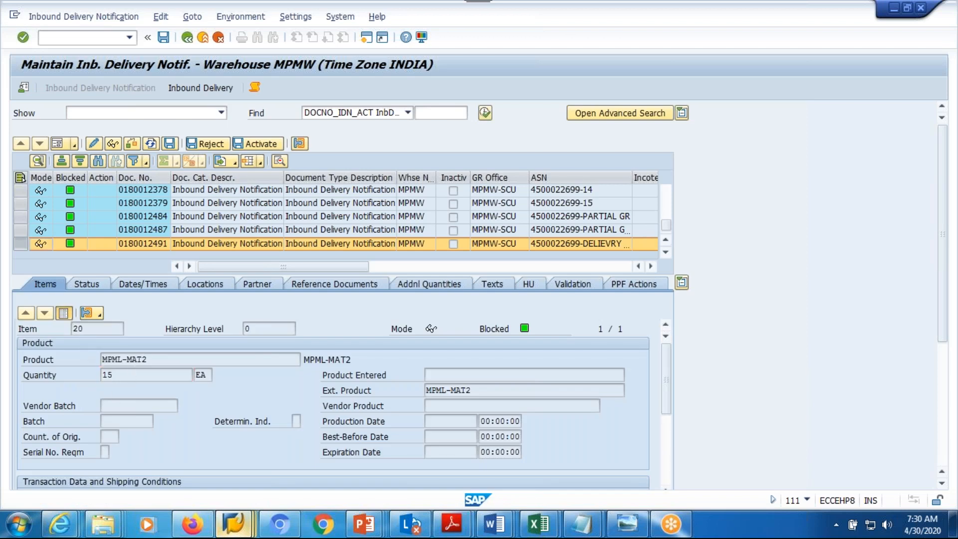
click(64, 313)
click(200, 87)
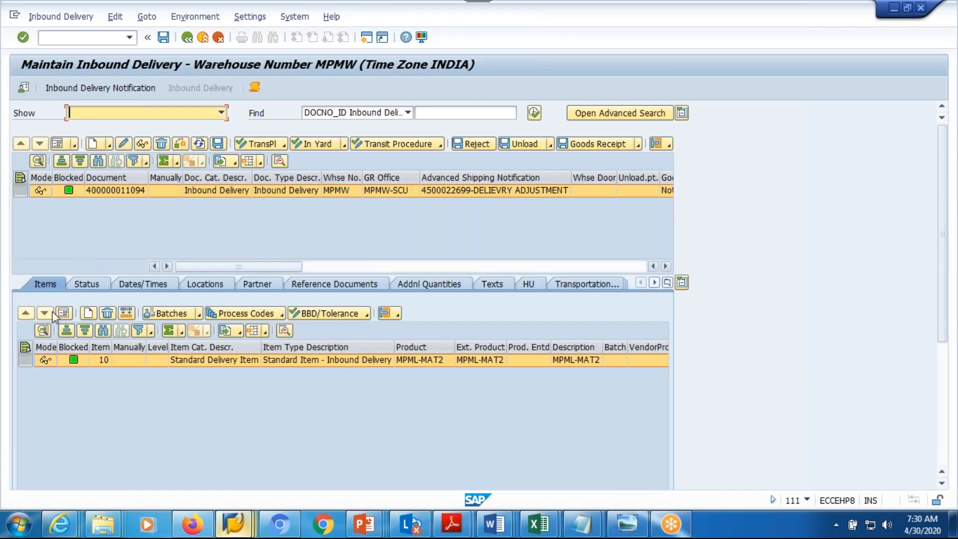
click(64, 313)
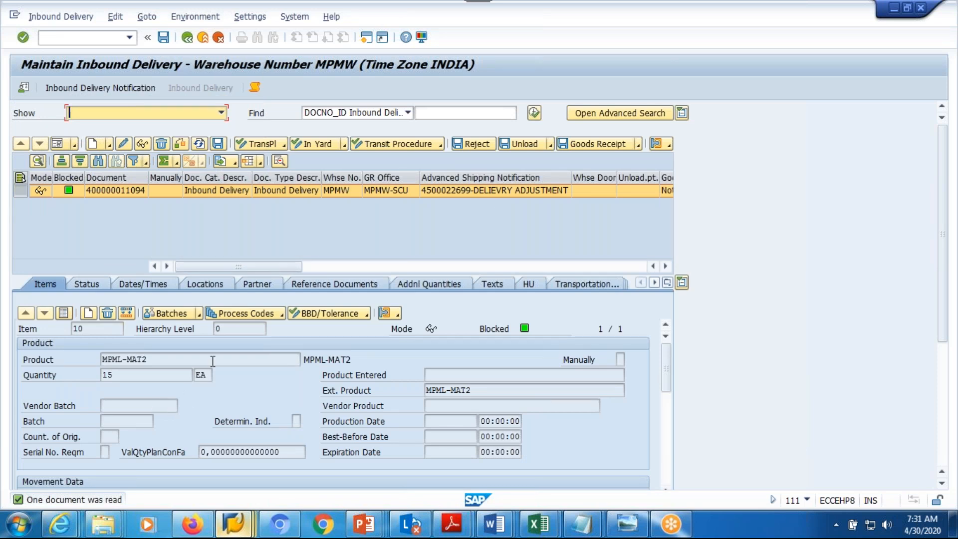
Assign process code I001 Delivery Difference, Adjust Document with quantity adjustment of -5 EA to the MPML-MAT2 item and save the delivery.
click(283, 314)
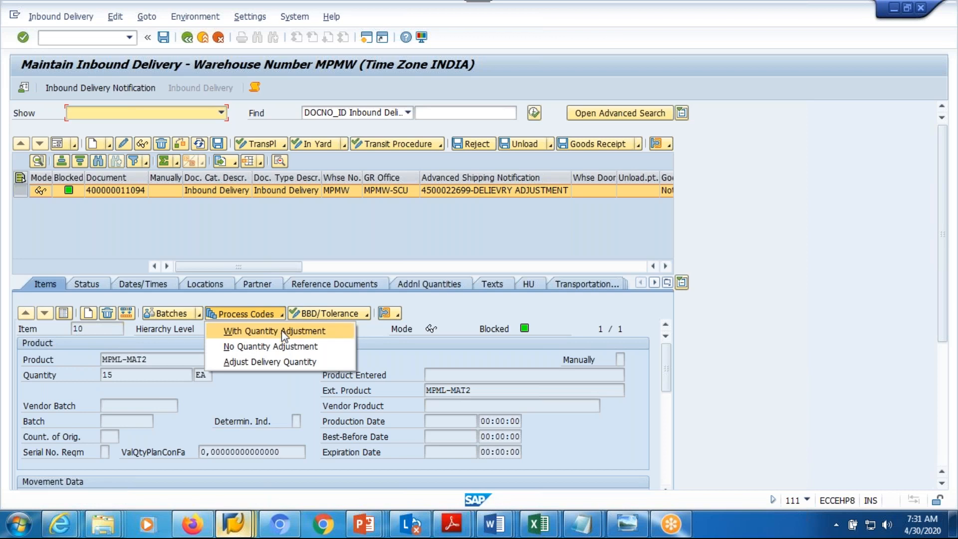
click(284, 332)
key(Return)
click(390, 166)
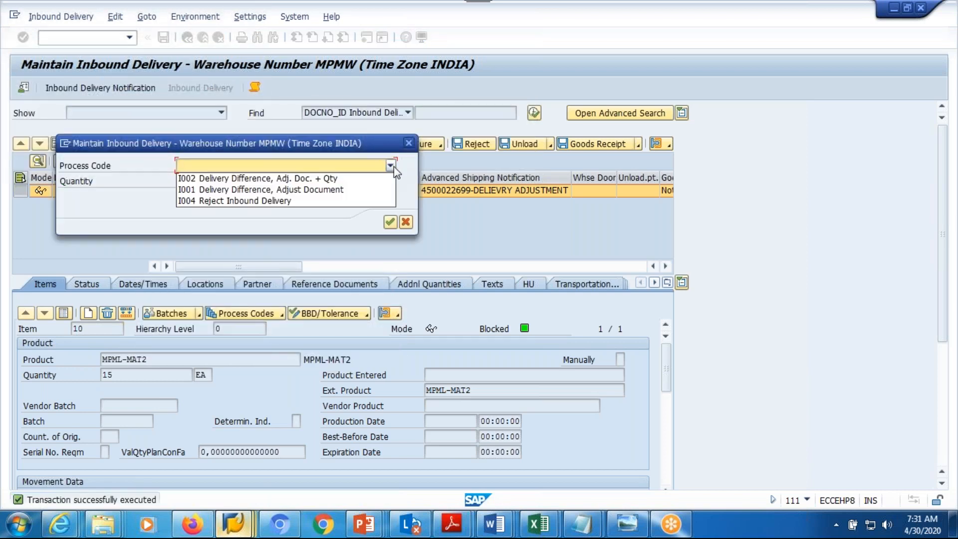
click(239, 195)
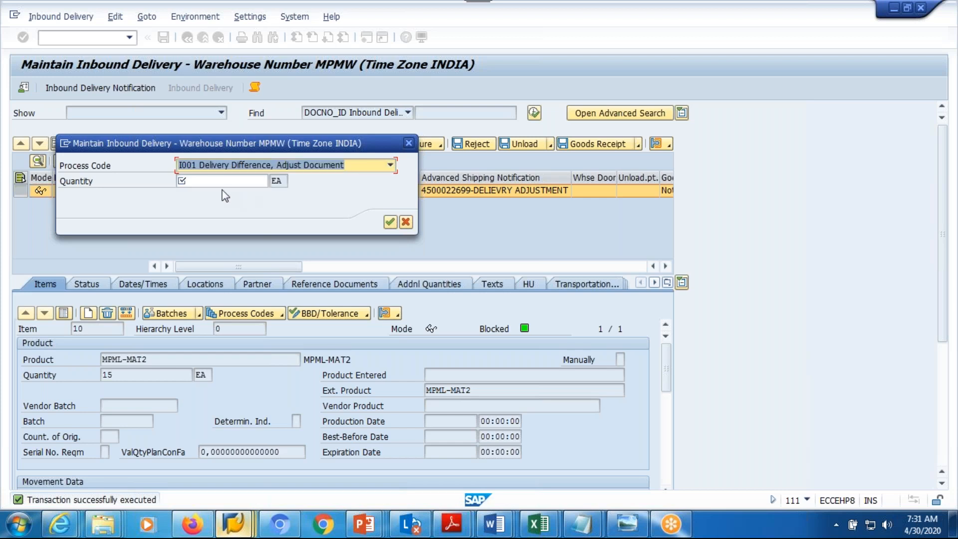
click(217, 184)
text(-5)
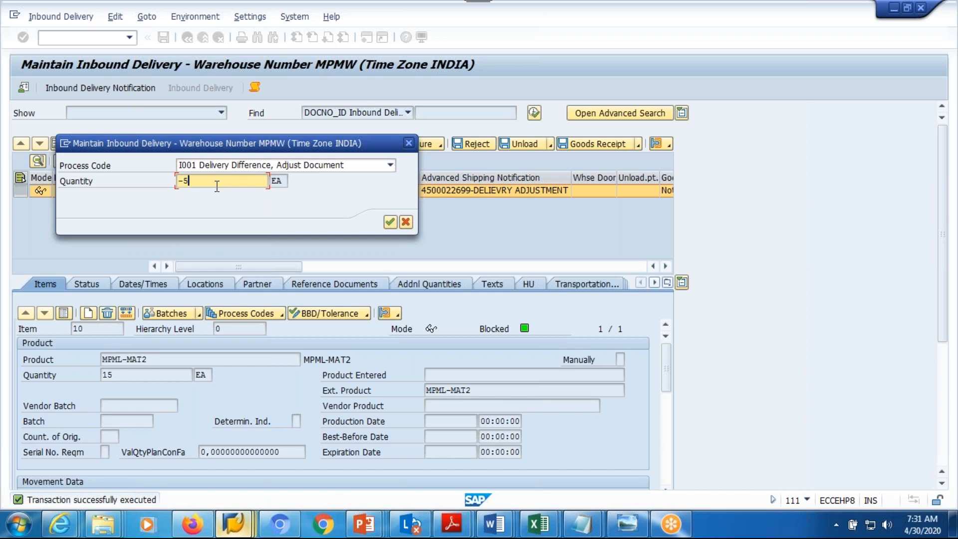
click(384, 222)
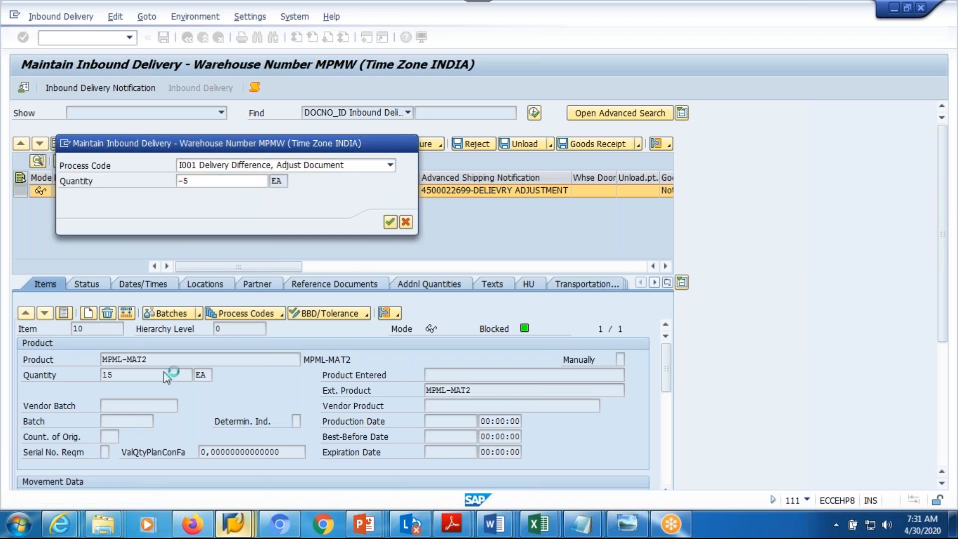
click(294, 315)
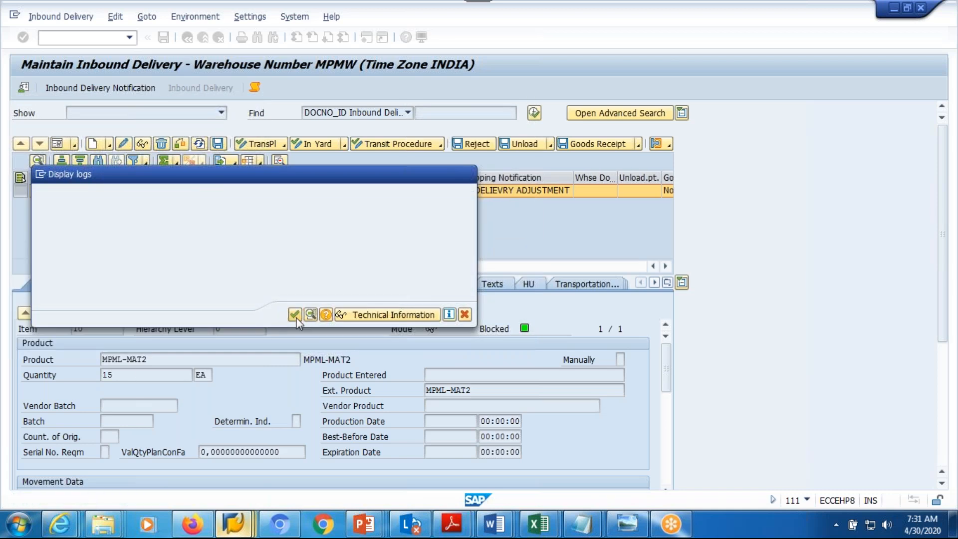
click(217, 144)
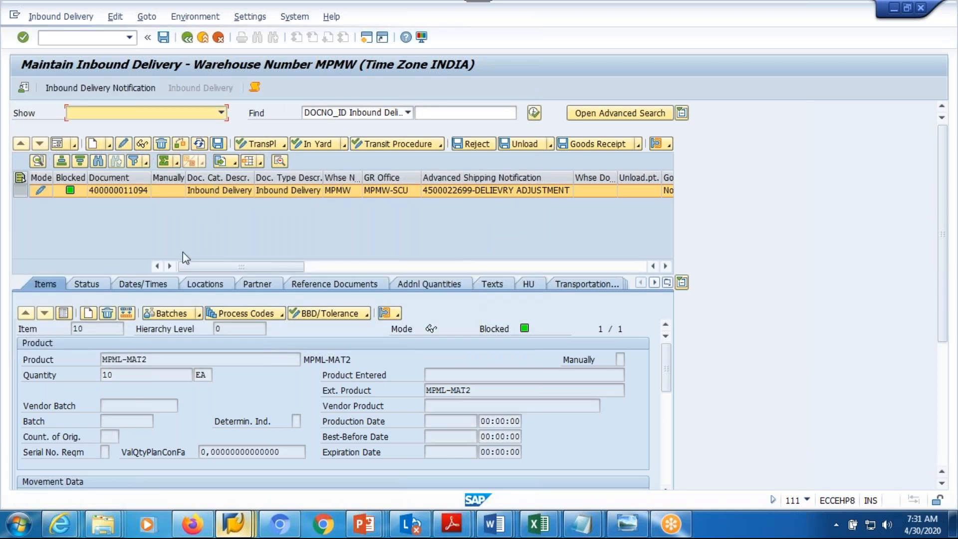
Return to the item list, look at the linked inbound delivery notification, and go back to the inbound delivery.
click(67, 312)
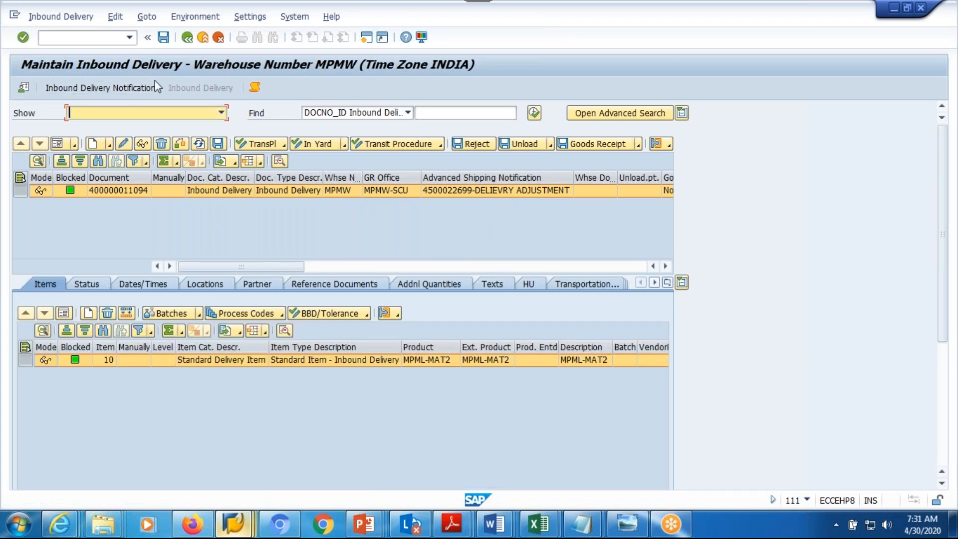
click(122, 92)
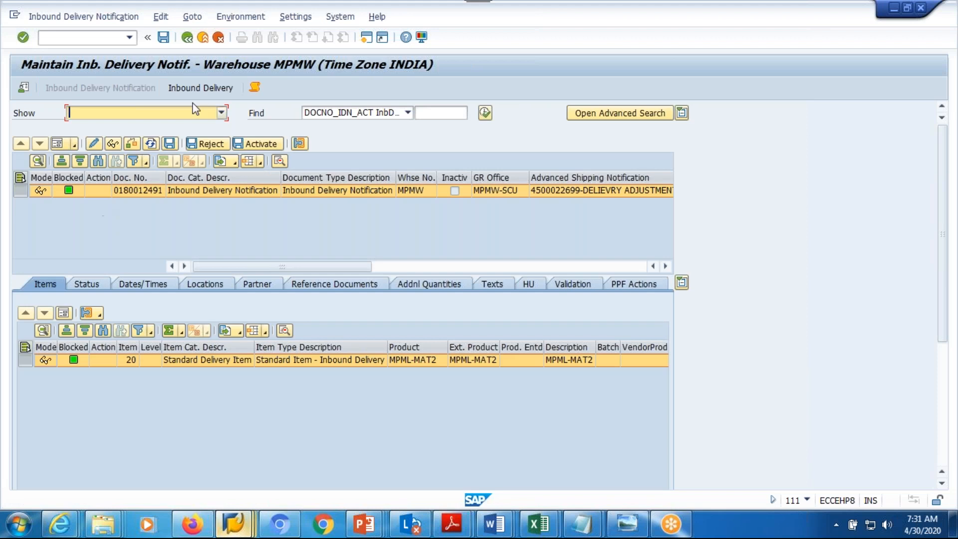
click(214, 89)
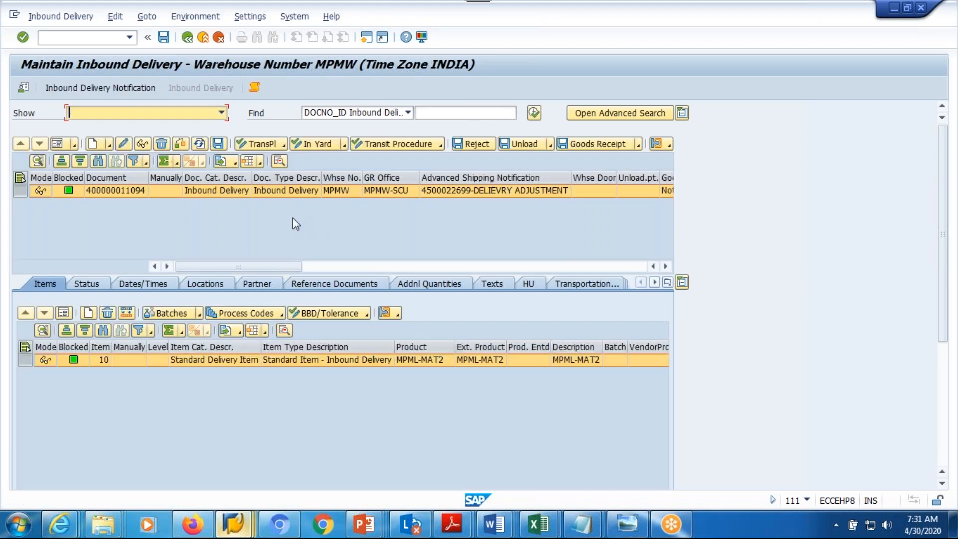
Switch to the Create Inbound Delivery window and display the saved delivery to check the MPML-MAT2 delivery quantity.
click(234, 523)
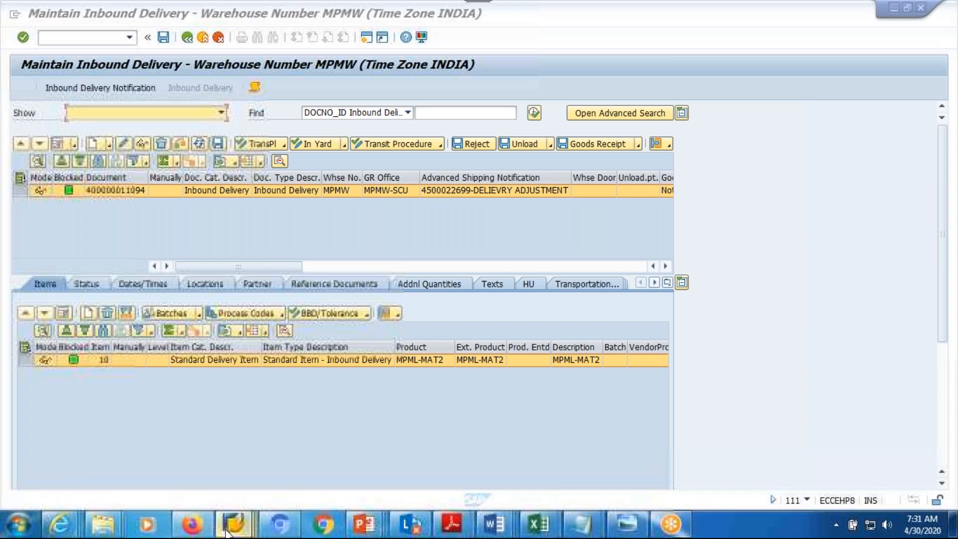
click(220, 465)
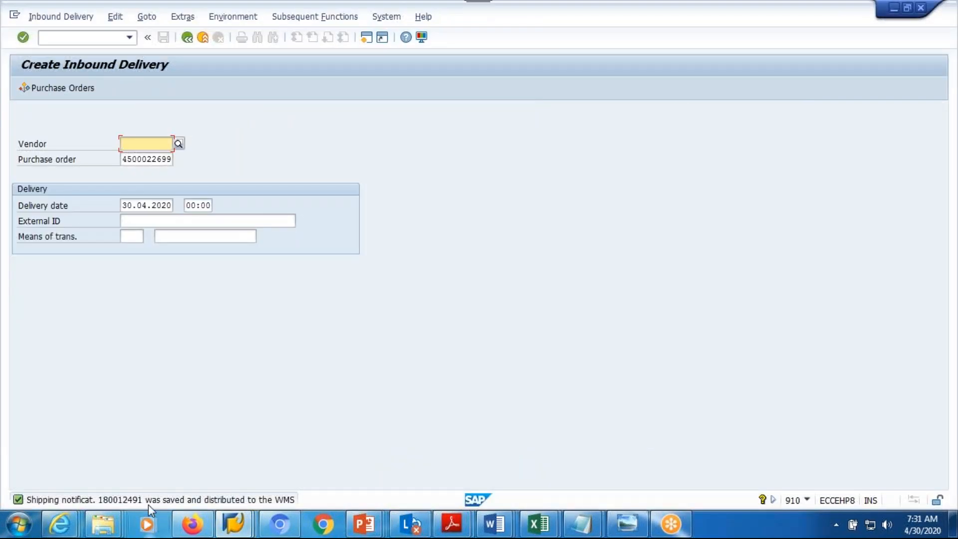
click(66, 20)
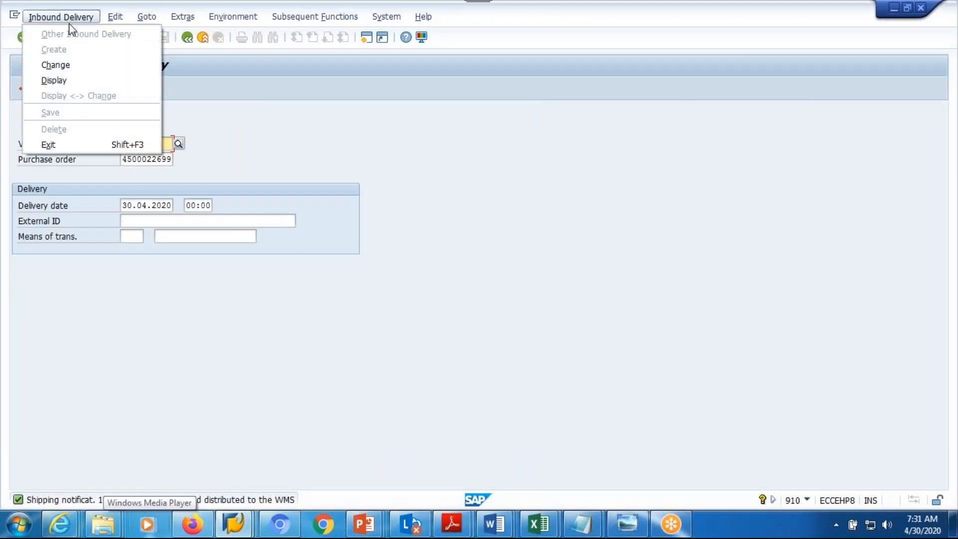
click(68, 79)
key(Return)
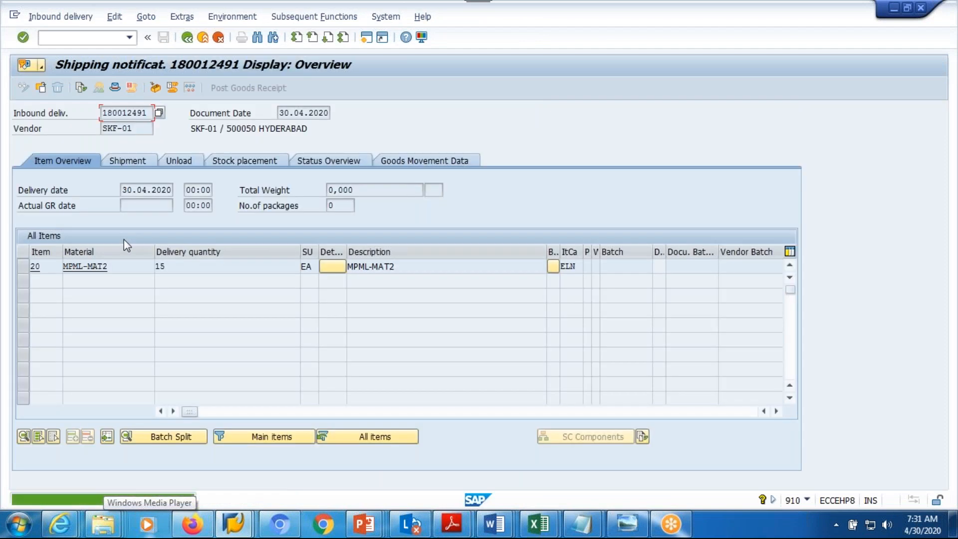
click(181, 265)
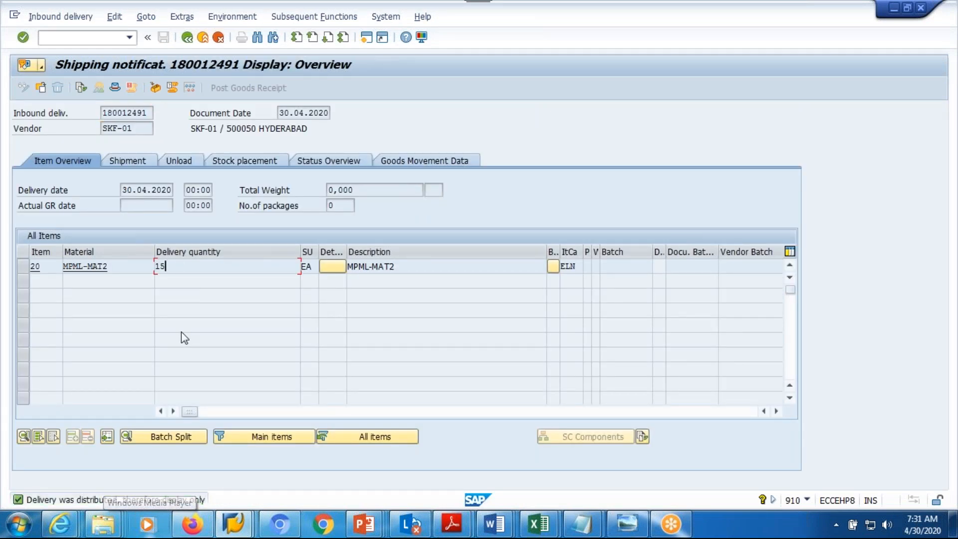
Switch to the Maintain Inbound Delivery window, display the MPML-MAT2 item details, and post the goods receipt for the delivery.
mouse_move(233, 524)
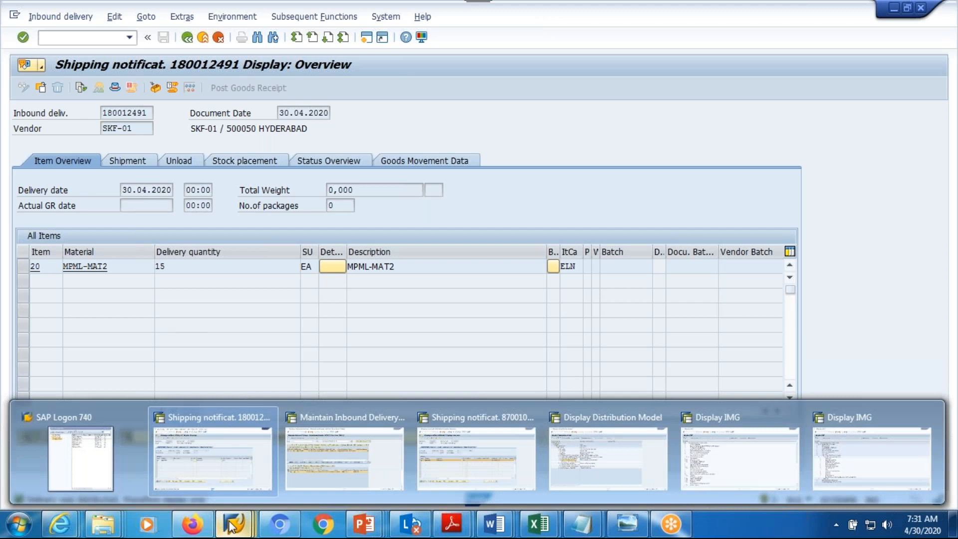
click(344, 463)
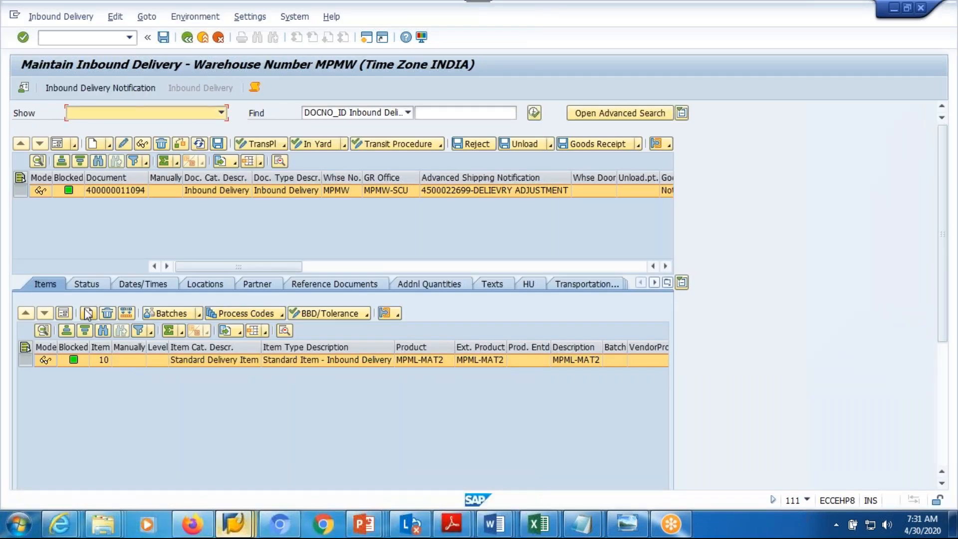
click(67, 314)
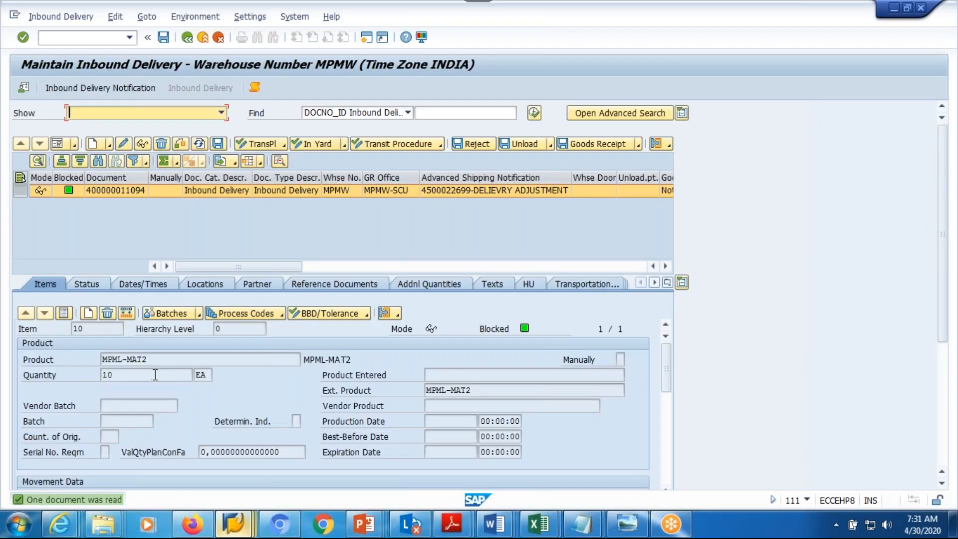
click(591, 142)
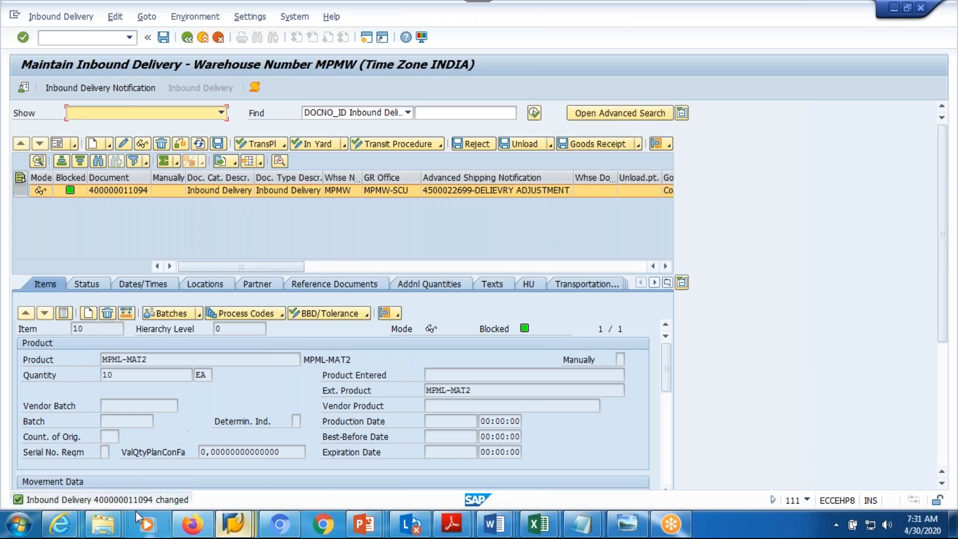
Switch back to the shipping notification window and redisplay the inbound delivery to recheck the MPML-MAT2 delivery quantity.
mouse_move(238, 532)
click(215, 447)
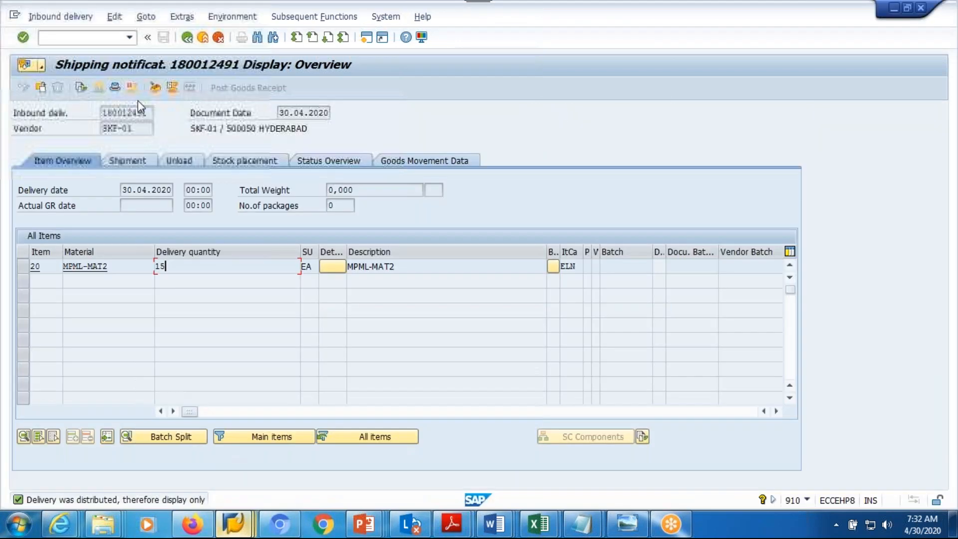
click(188, 38)
key(Return)
click(218, 270)
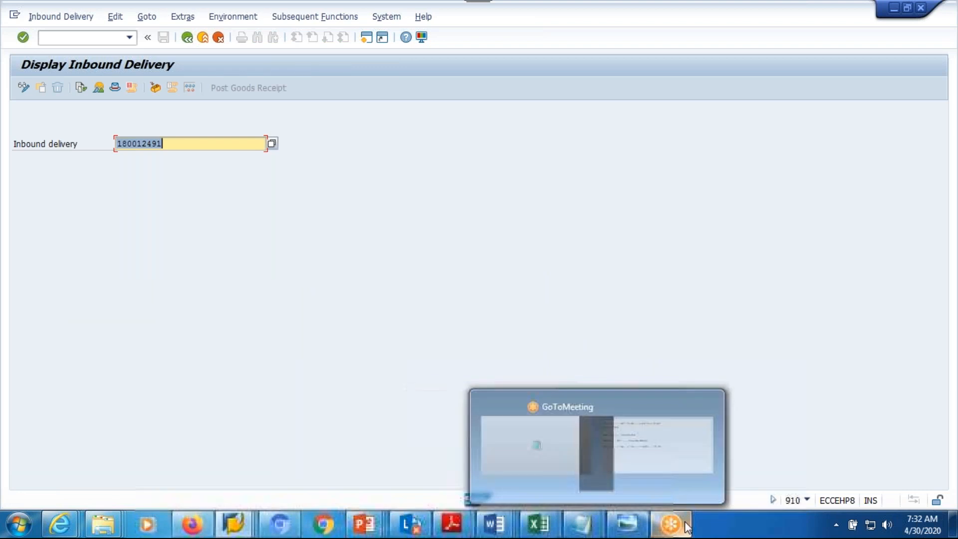
Switch to the Notepad notes and start a new example line with "PO :" below the 15 Qty example.
mouse_move(581, 524)
click(612, 422)
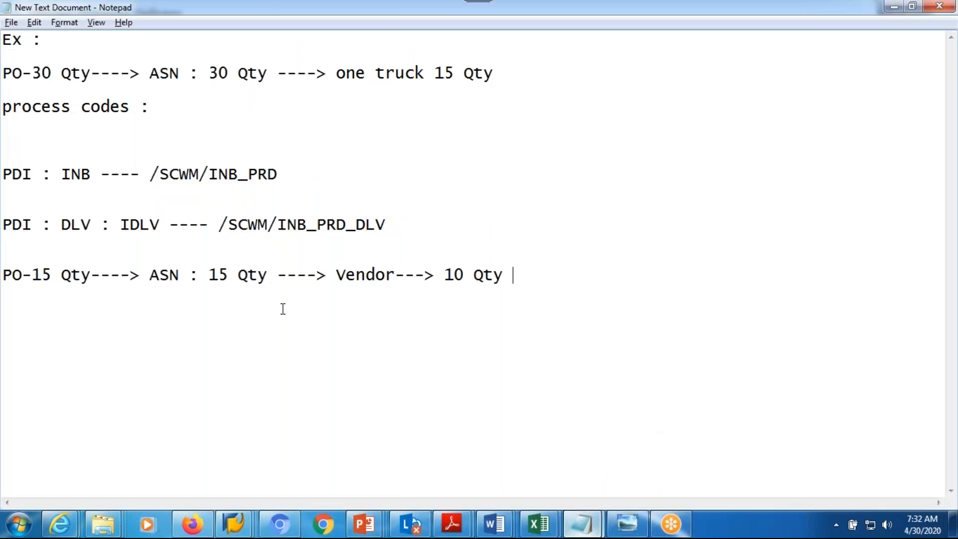
key(Return)
key(Return)
key(Return)
text(PO)
key(alt+Tab)
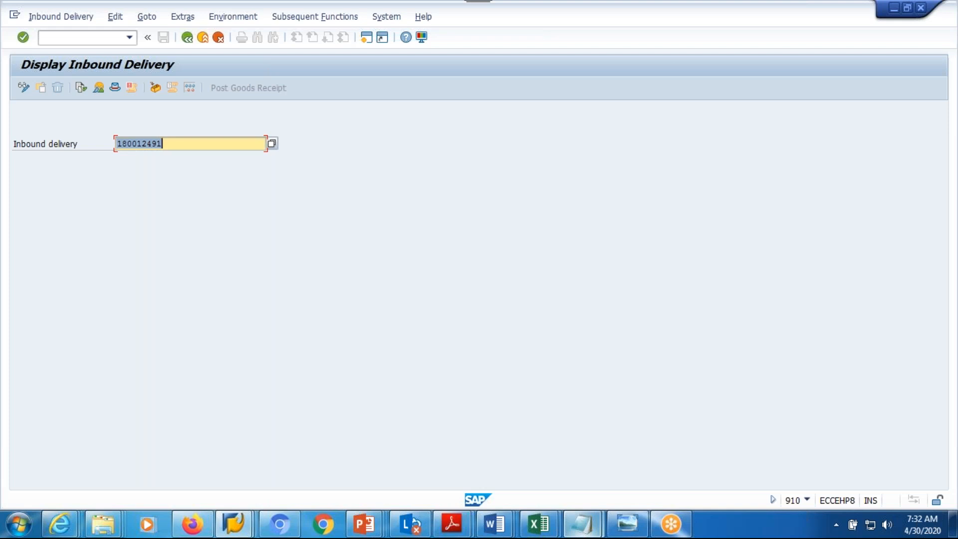
key(alt+Tab)
text(:)
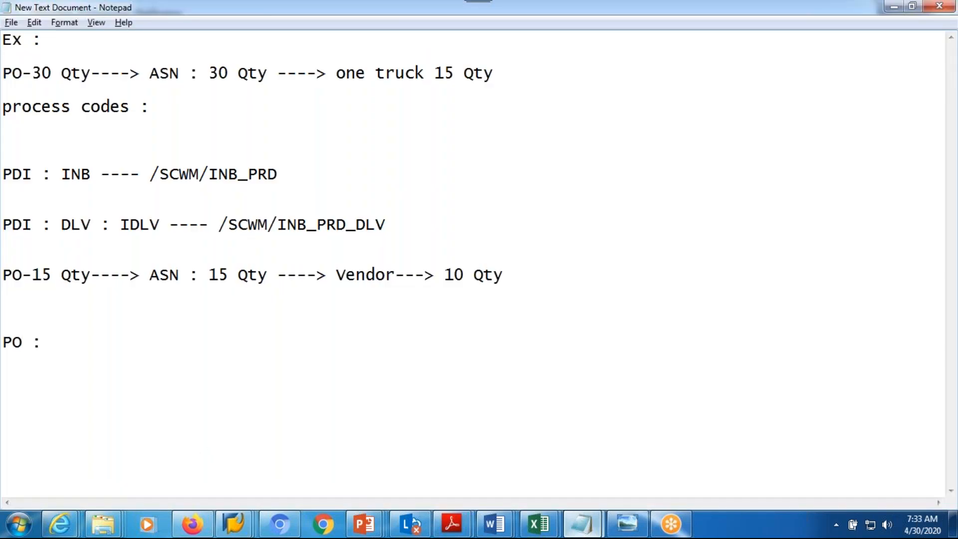
Switch to the Maintain Inbound Delivery window, return to the item list, and display the delivery's reference documents.
key(alt+Tab)
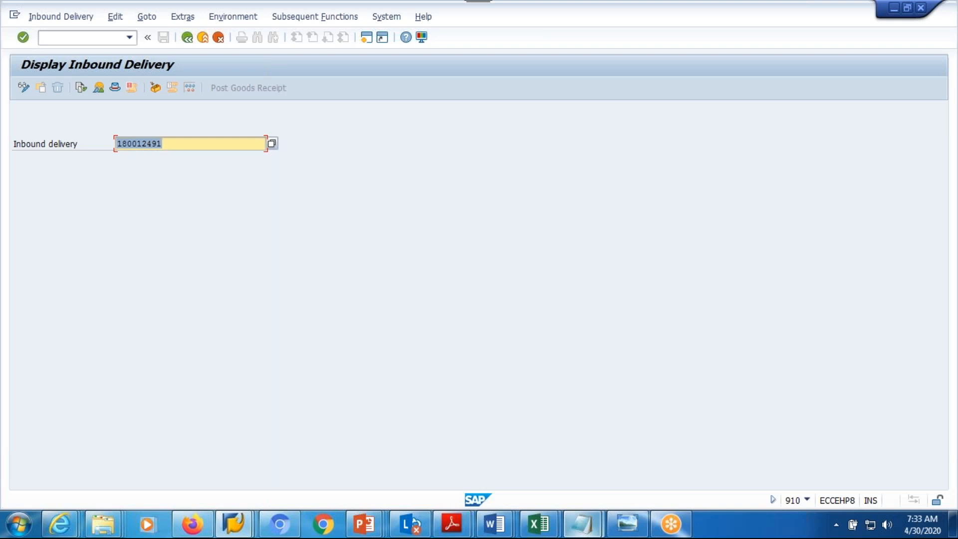
key(alt+Tab)
mouse_move(251, 526)
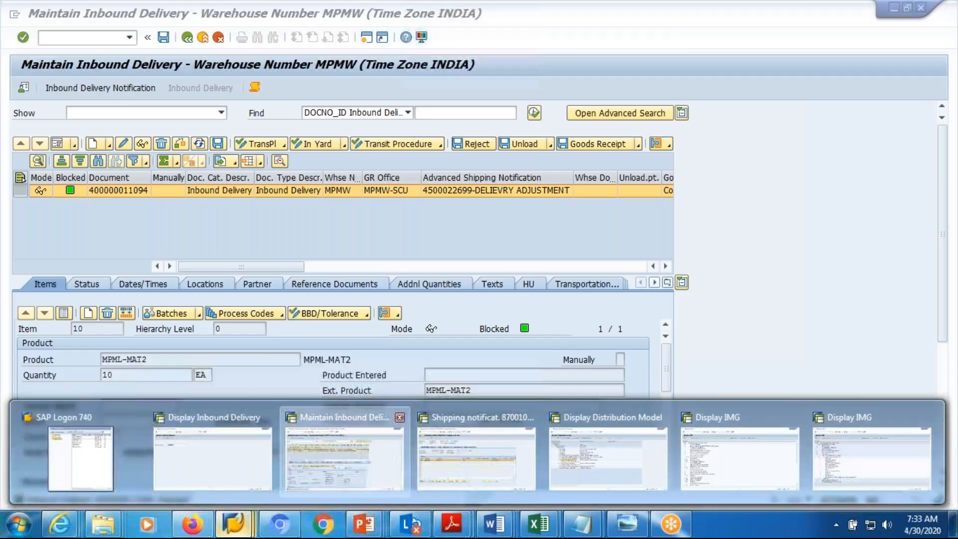
click(312, 451)
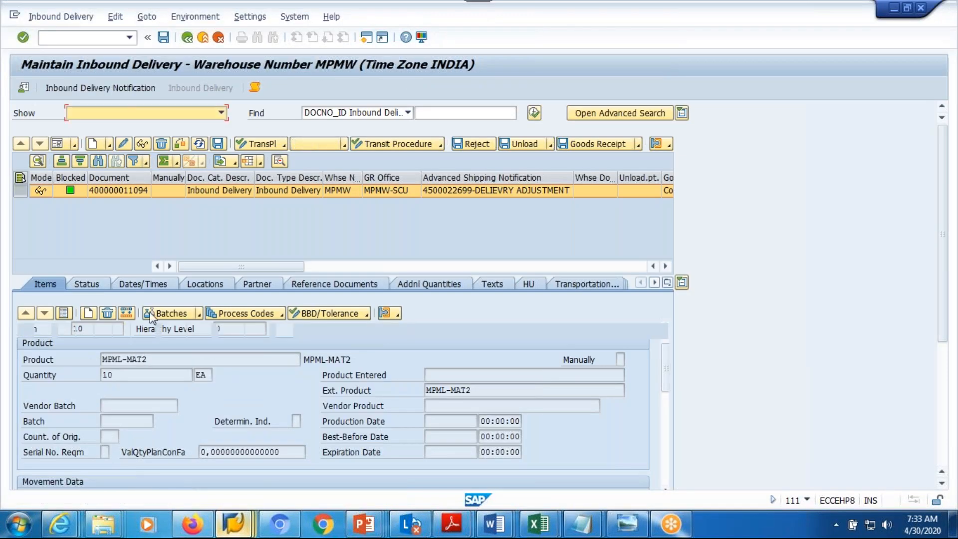
click(64, 312)
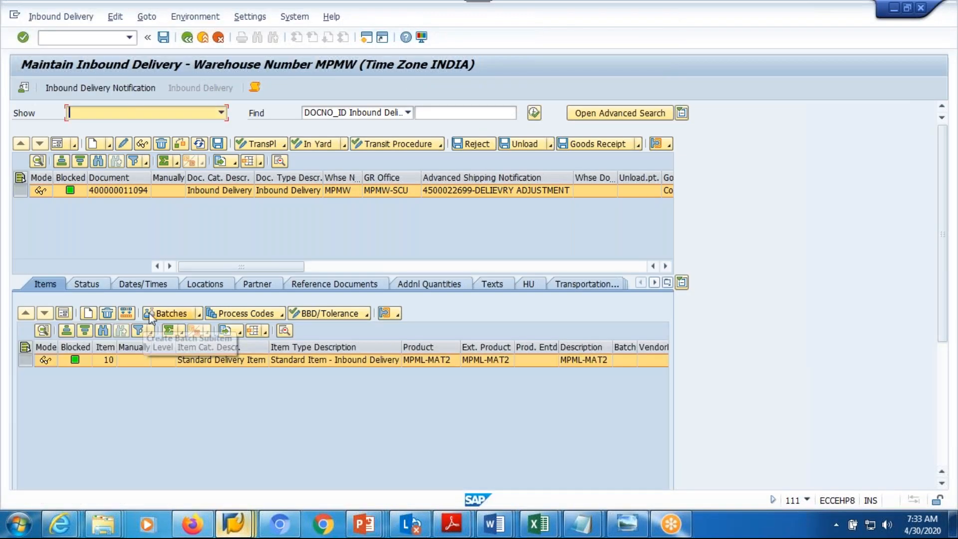
click(325, 288)
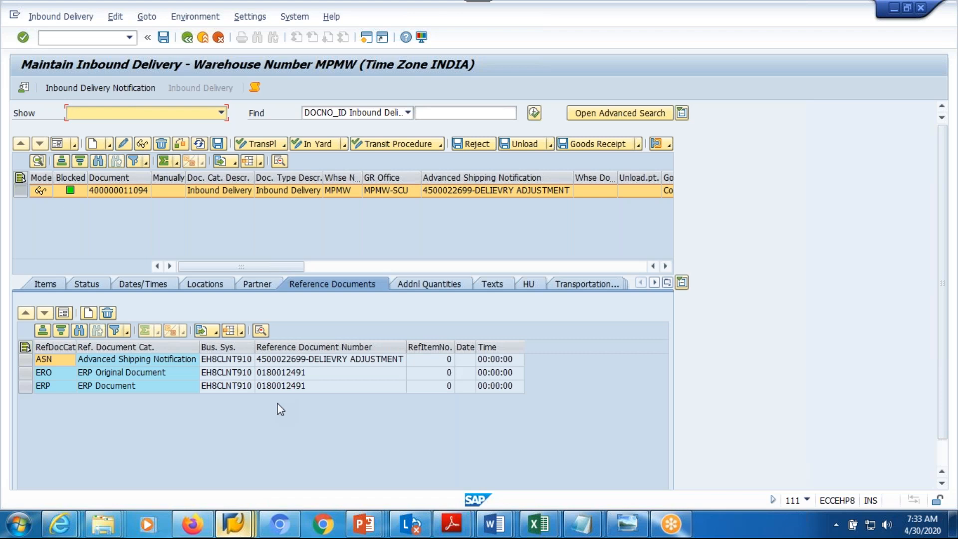
Return to Notepad and extend the PO line with "7 Qty-----> ASN : 7 Qty ------>".
key(alt+Tab)
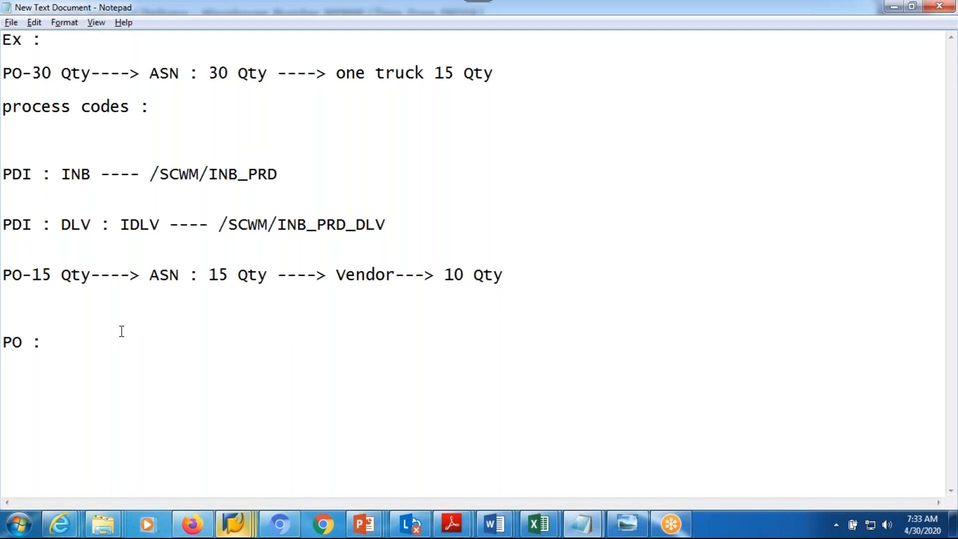
text(7 Qty-----> ASN )
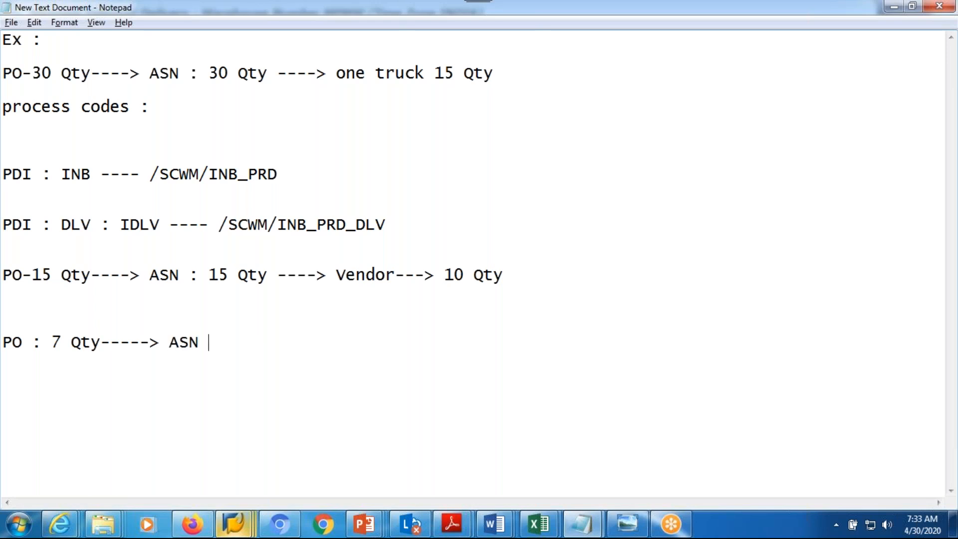
text(: 7 Qty ------>)
Close the Internet Explorer window together with all its open tabs.
mouse_move(236, 532)
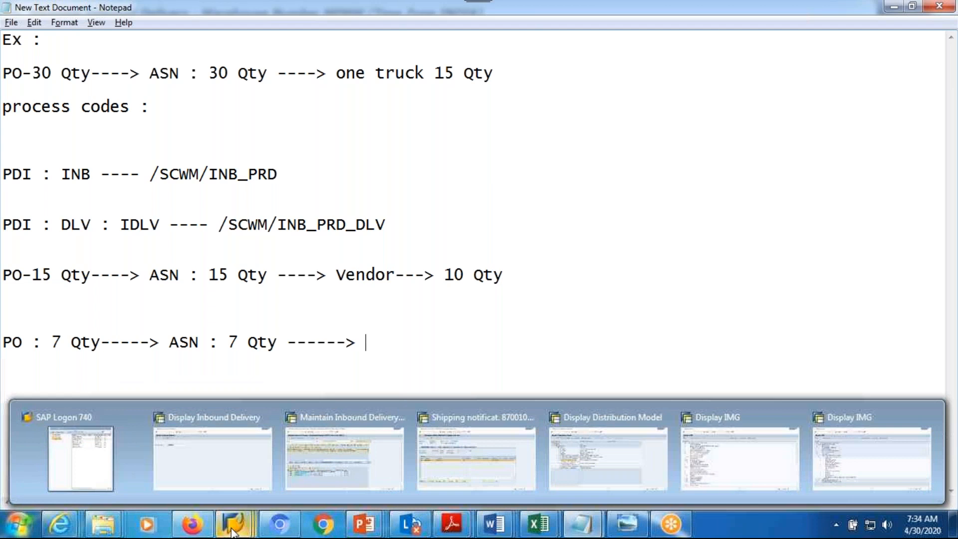
right_click(70, 527)
click(77, 488)
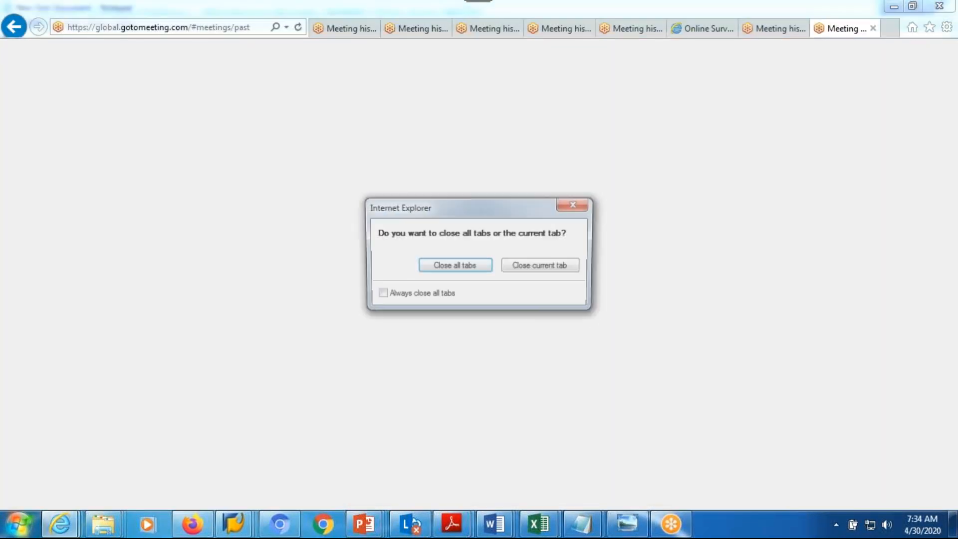
click(478, 271)
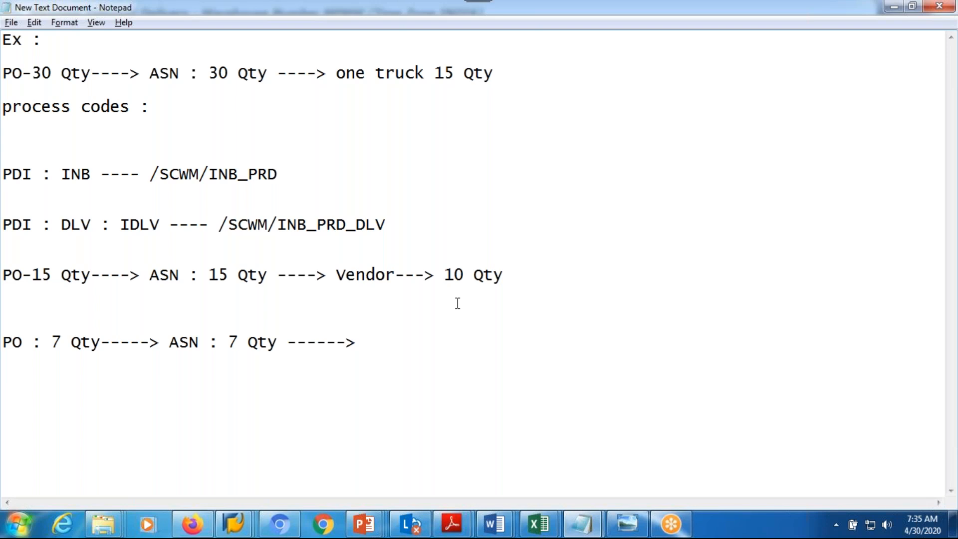
Switch to the Display Inbound Delivery window, leave it, and start transaction vl31n to create an inbound delivery.
key(alt+Tab)
key(alt+Tab)
click(233, 521)
click(207, 451)
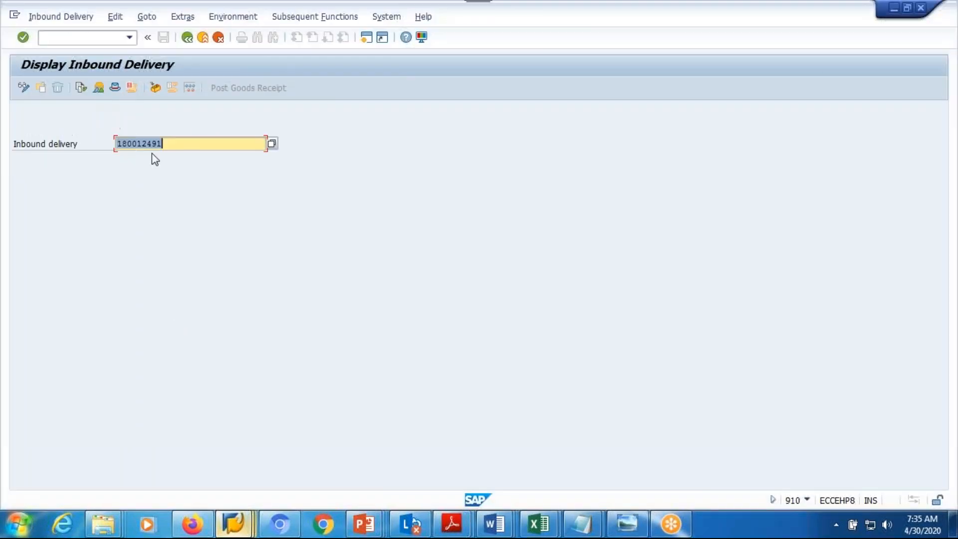
click(192, 42)
text(vl31n)
key(Return)
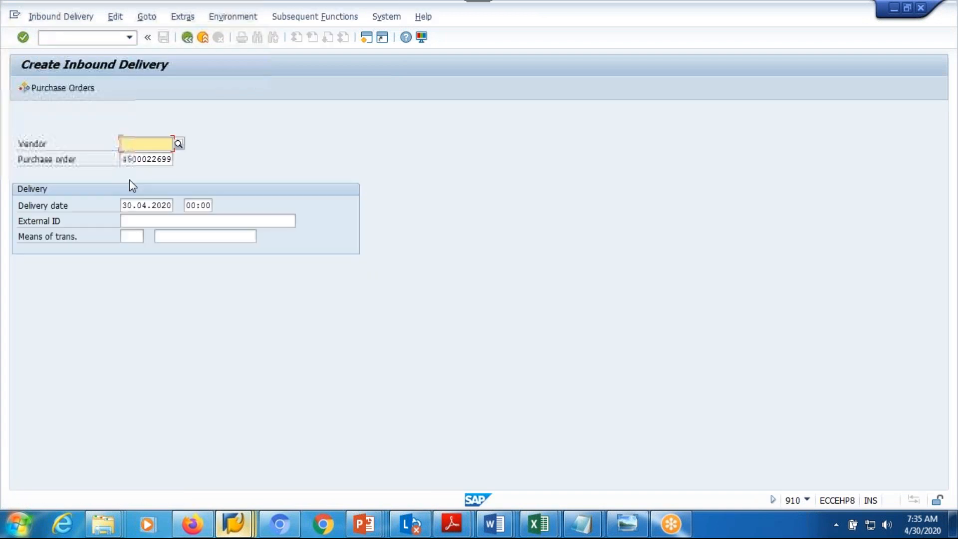
Set the External ID to the purchase order number followed by "-Reject-01" and continue to the item overview.
click(152, 220)
click(161, 235)
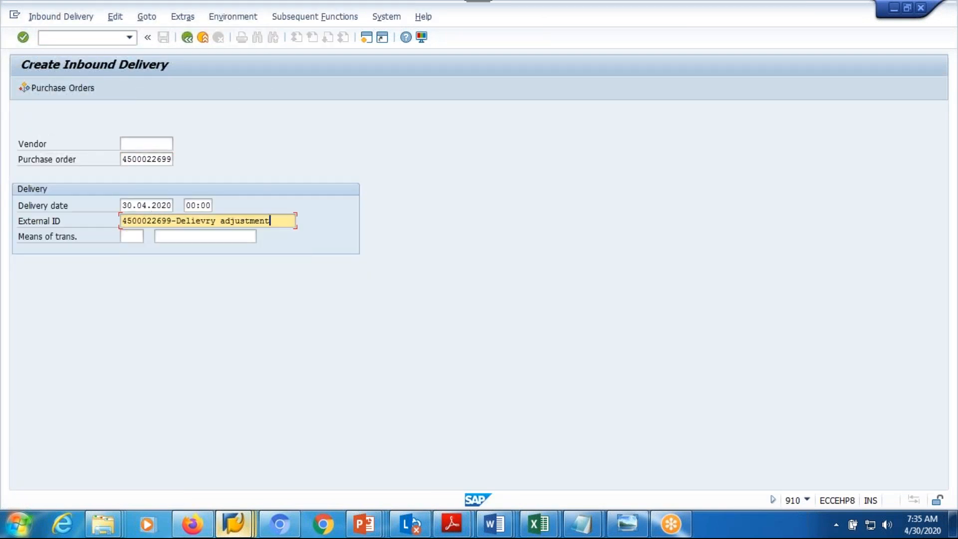
key(BackSpace)
key(BackSpace)
key(BackSpace)
key(BackSpace)
key(BackSpace)
key(BackSpace)
key(BackSpace)
key(BackSpace)
key(BackSpace)
key(BackSpace)
key(BackSpace)
key(BackSpace)
key(BackSpace)
key(BackSpace)
key(BackSpace)
key(BackSpace)
key(BackSpace)
key(BackSpace)
key(BackSpace)
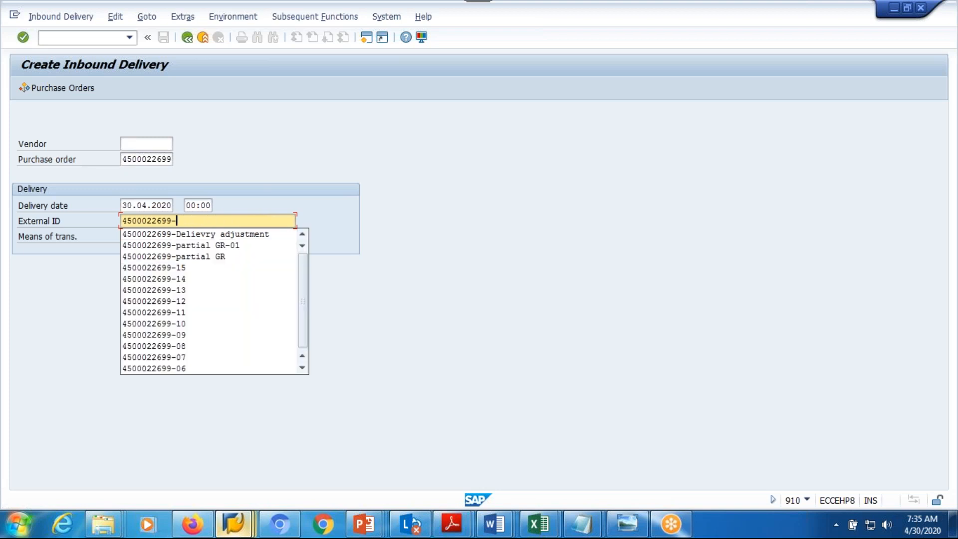
text(Re)
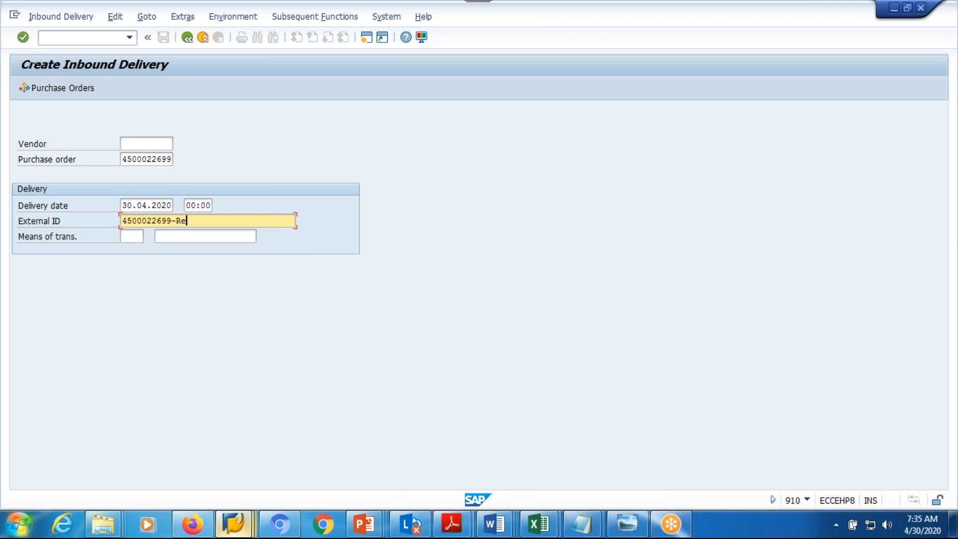
text(ject-01)
key(Return)
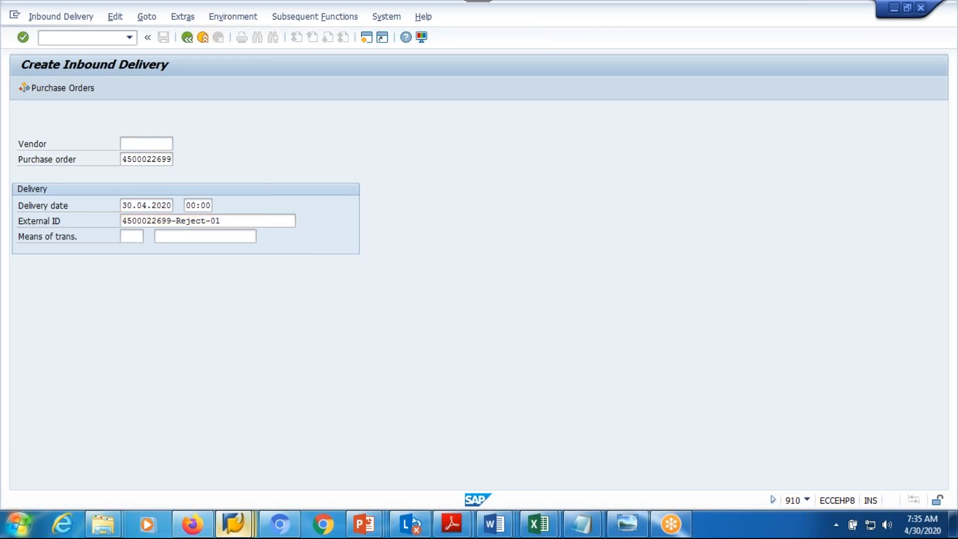
Delete the MPML-MAT1 item, set the MPML-MAT2 delivery quantity to 7, and save the inbound delivery.
click(22, 266)
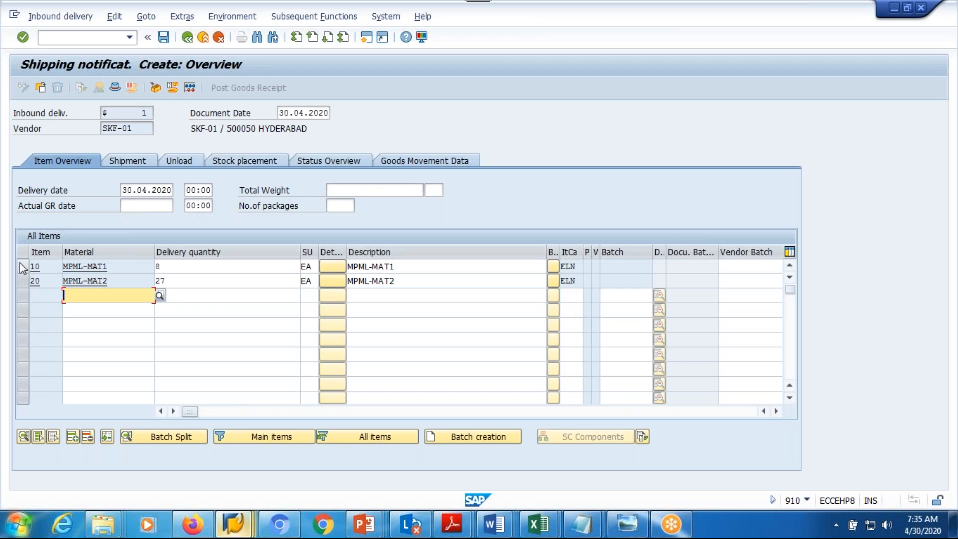
click(88, 436)
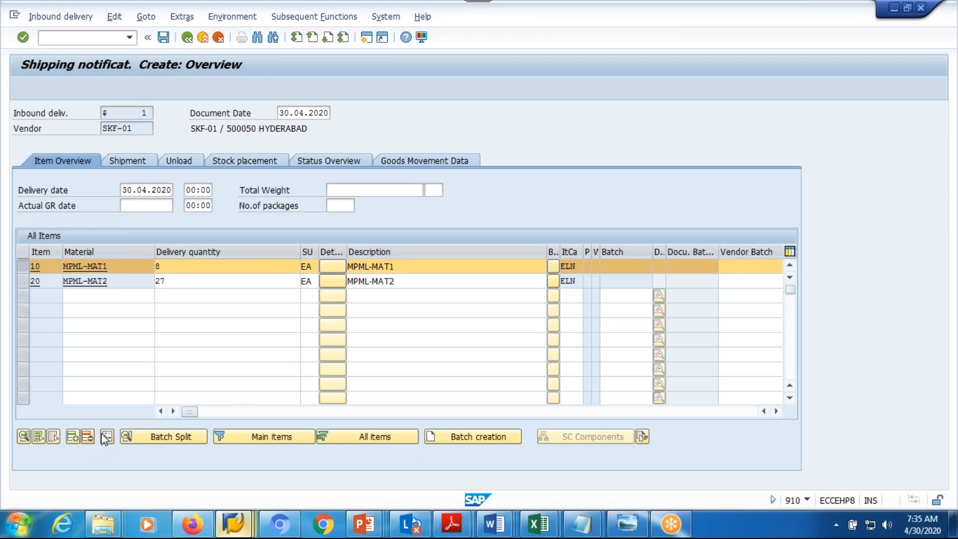
click(199, 255)
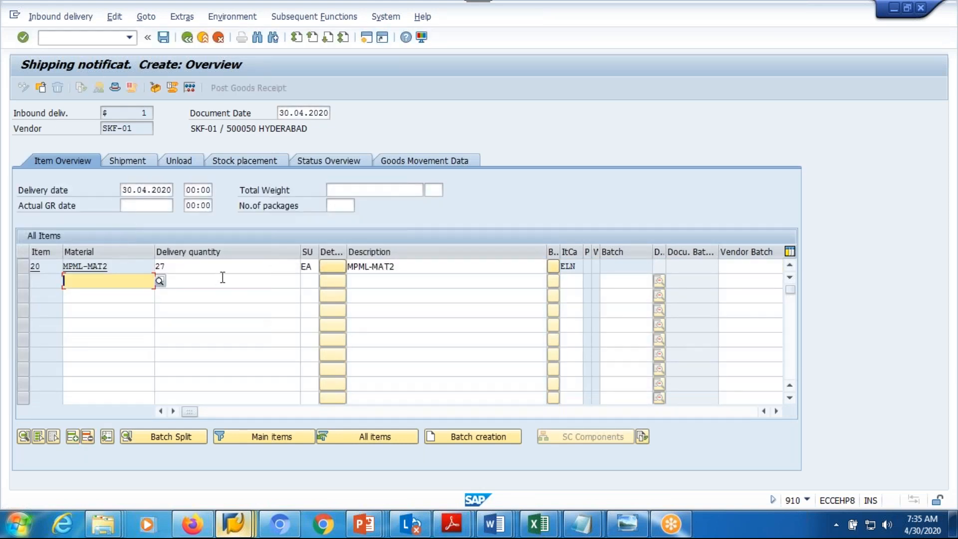
drag(220, 268, 7, 259)
text(7)
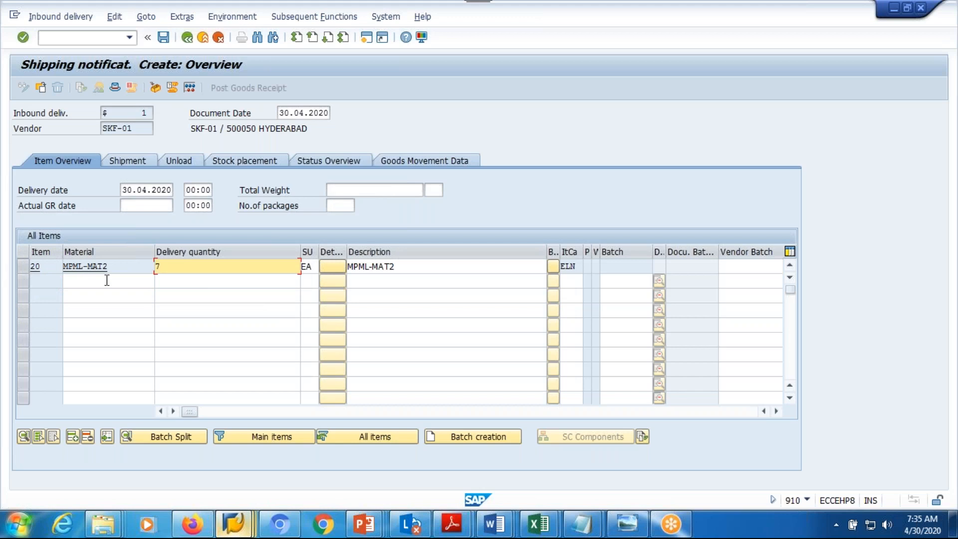
click(164, 39)
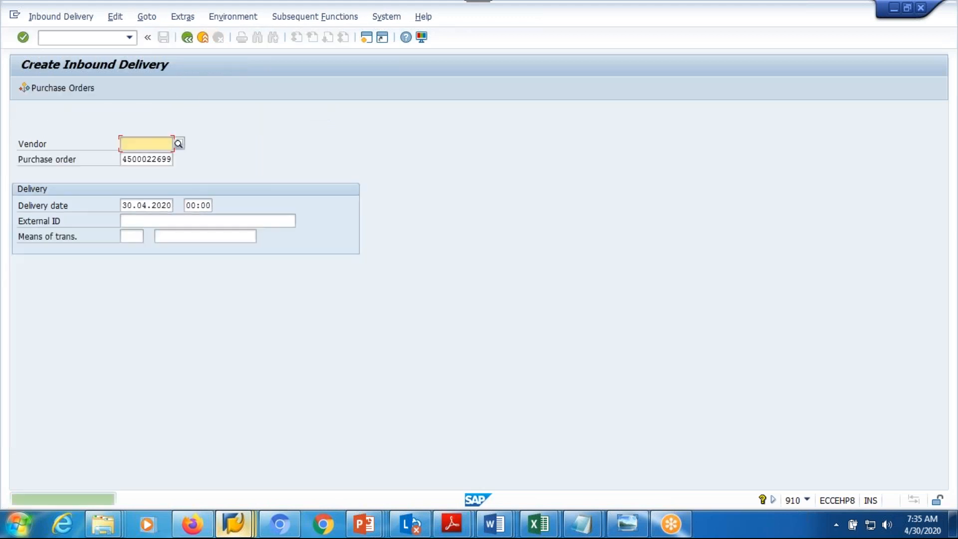
Switch to the warehouse's Maintain Inbound Delivery window, exit it, open /SCWM/IDN Maintain Inbound Delivery Notification, and list the notifications.
mouse_move(234, 524)
click(331, 460)
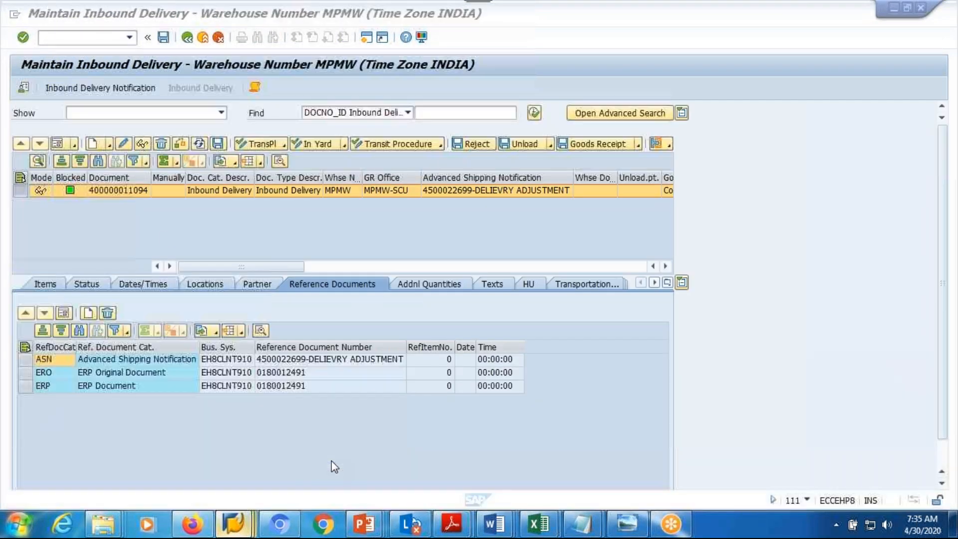
click(138, 87)
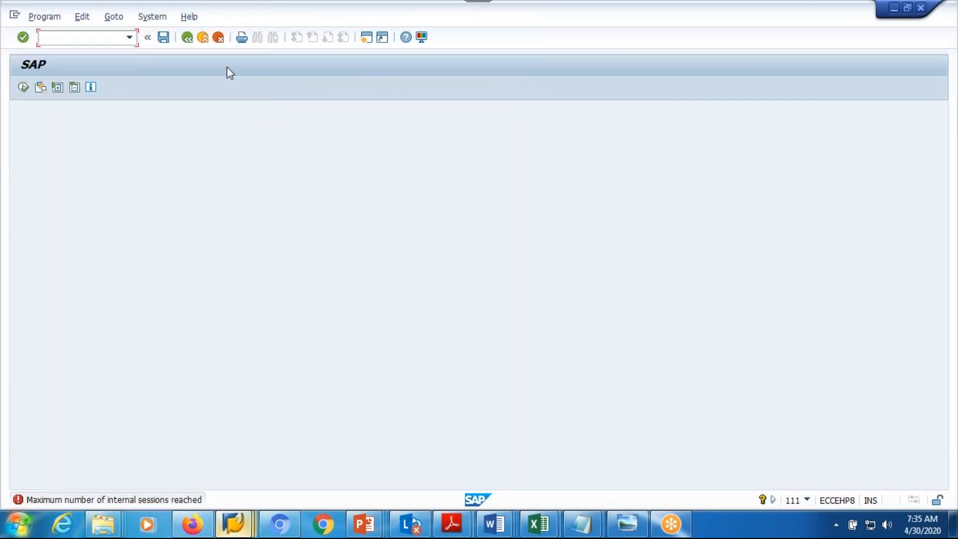
click(203, 37)
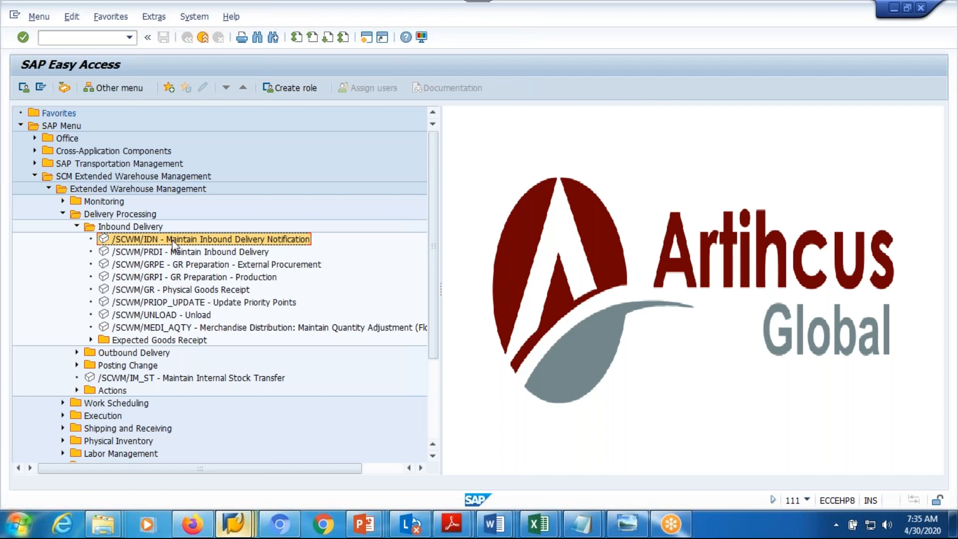
double_click(176, 239)
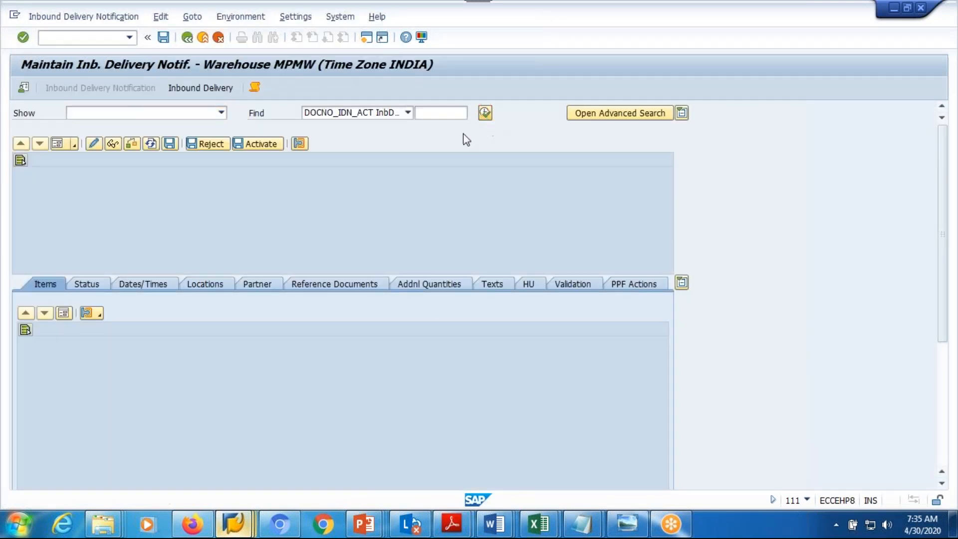
click(190, 268)
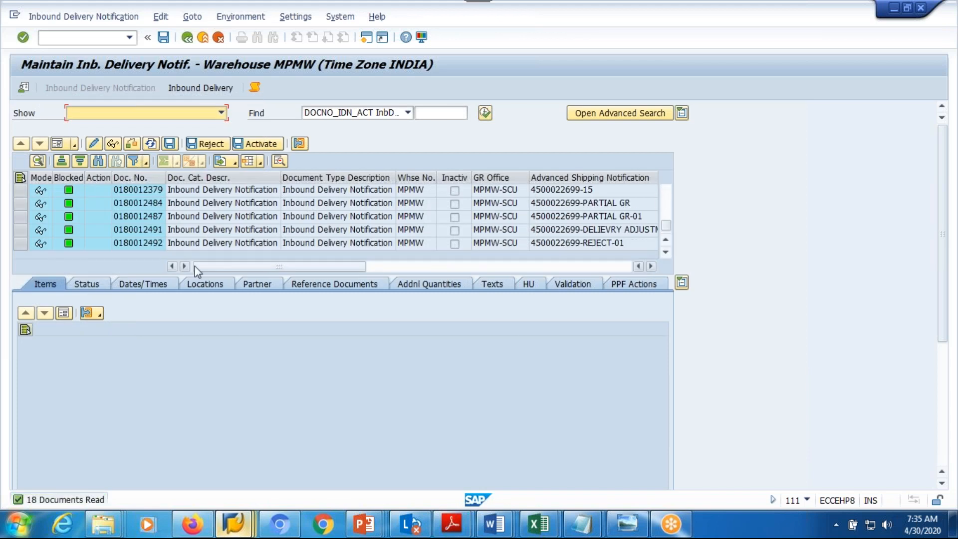
Try to reject the REJECT-01 inbound delivery notification and close the message log.
click(152, 244)
click(214, 87)
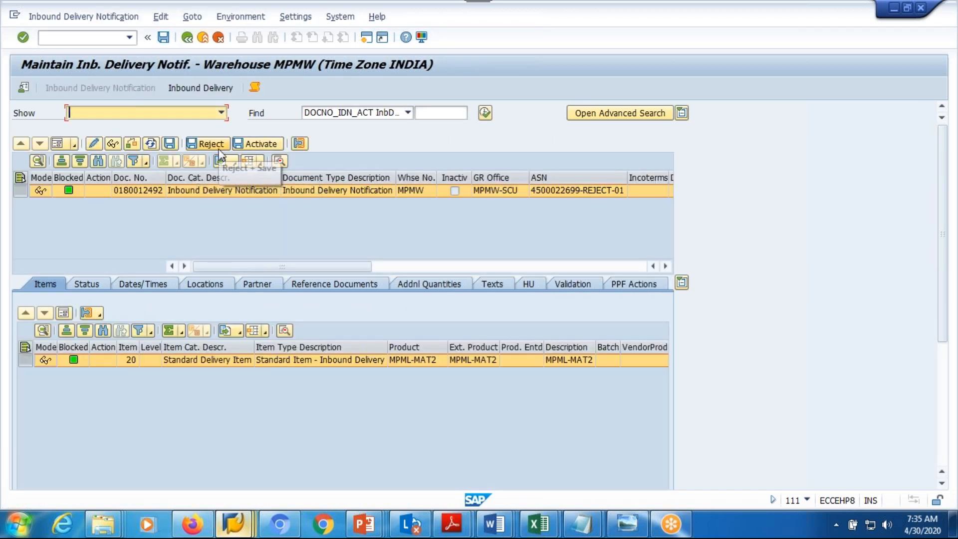
click(219, 149)
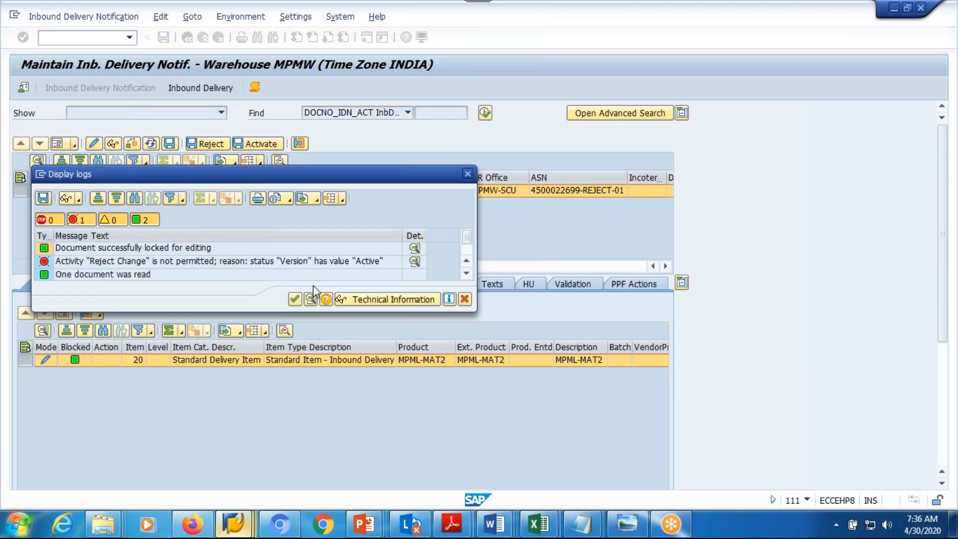
click(294, 298)
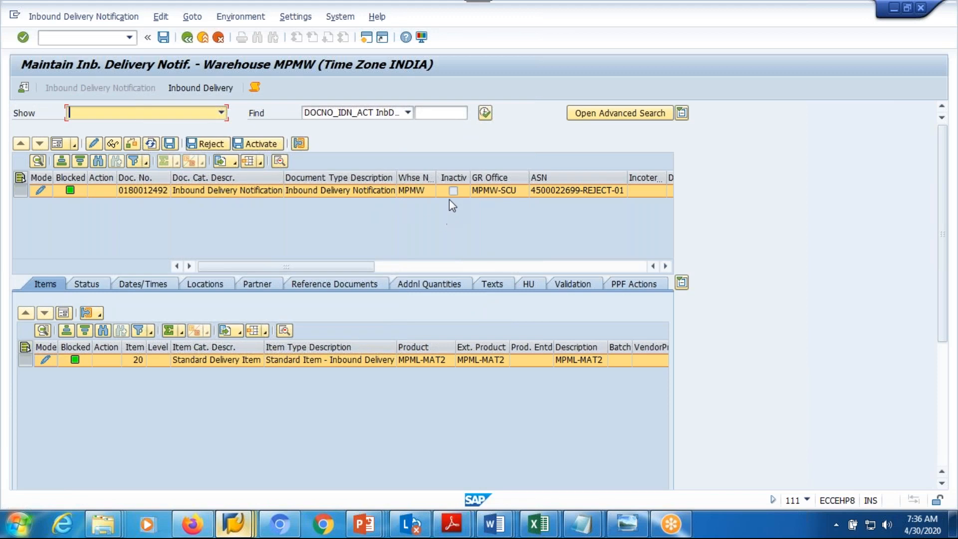
Return to the notification list, open the inbound delivery for the REJECT-01 notification, and display the details of item 10.
click(188, 38)
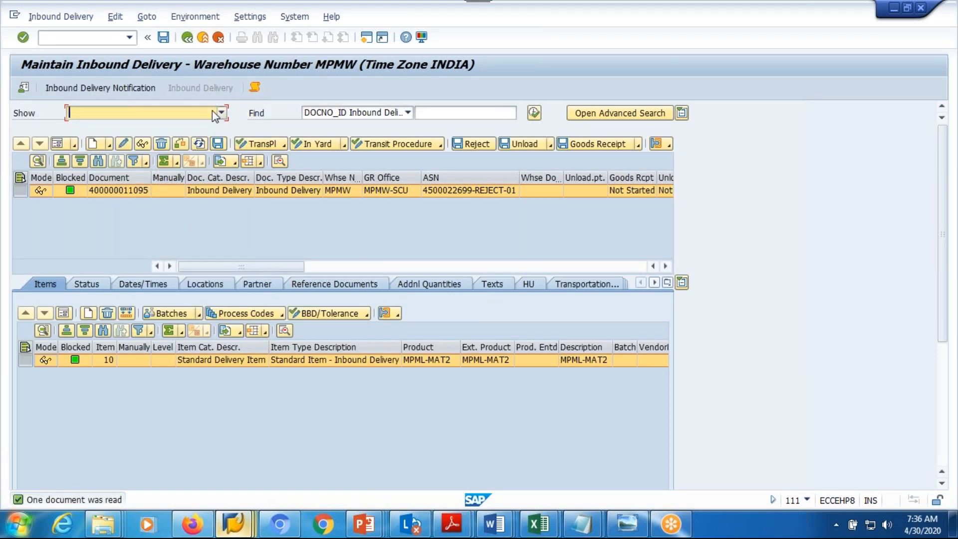
click(187, 37)
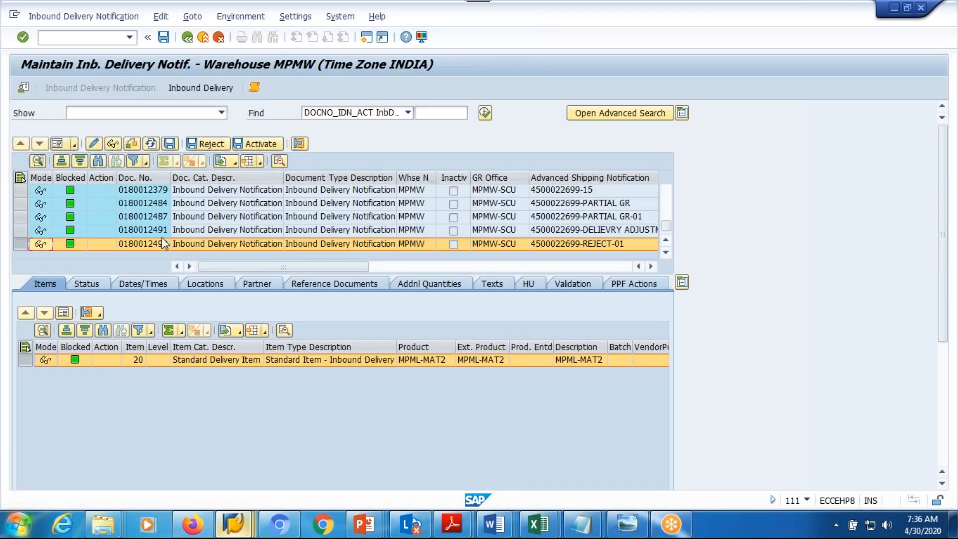
click(199, 88)
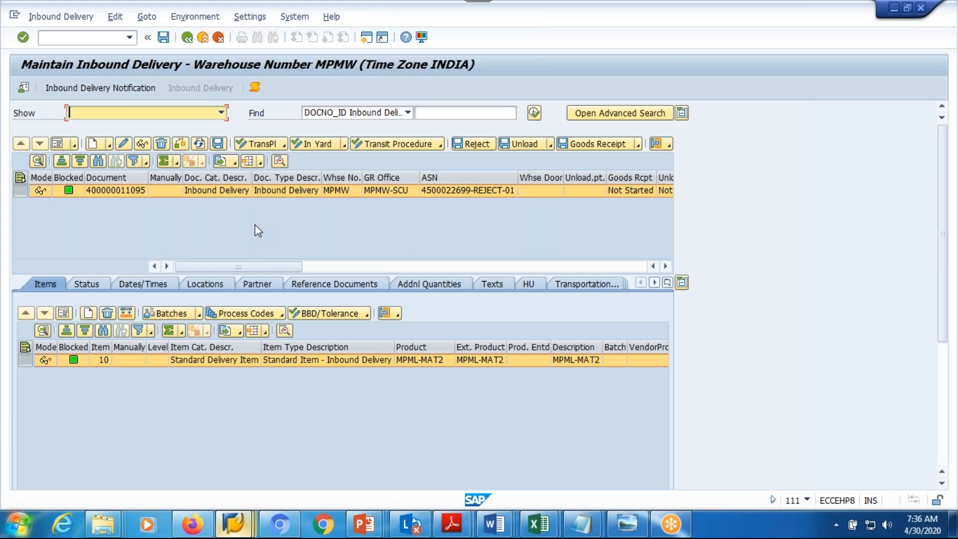
double_click(102, 360)
text(7)
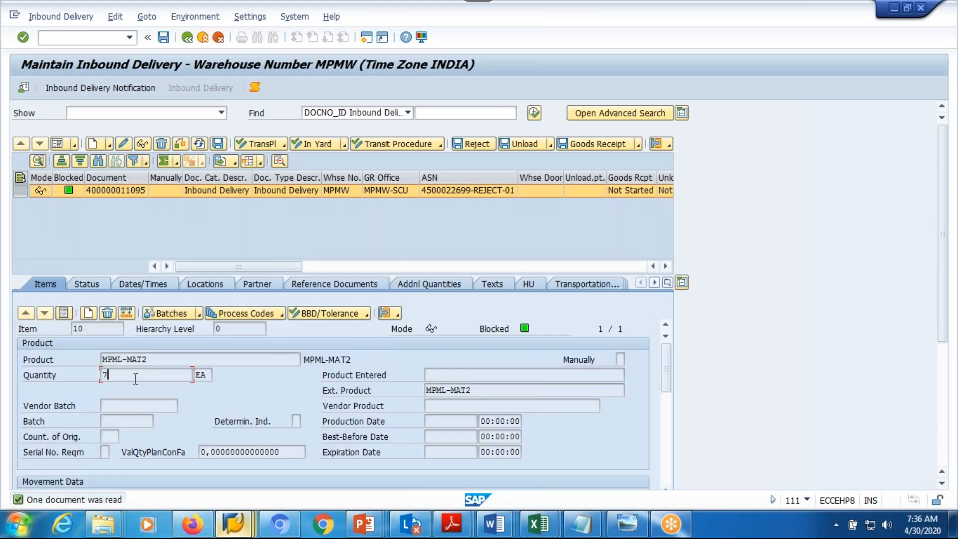
click(279, 315)
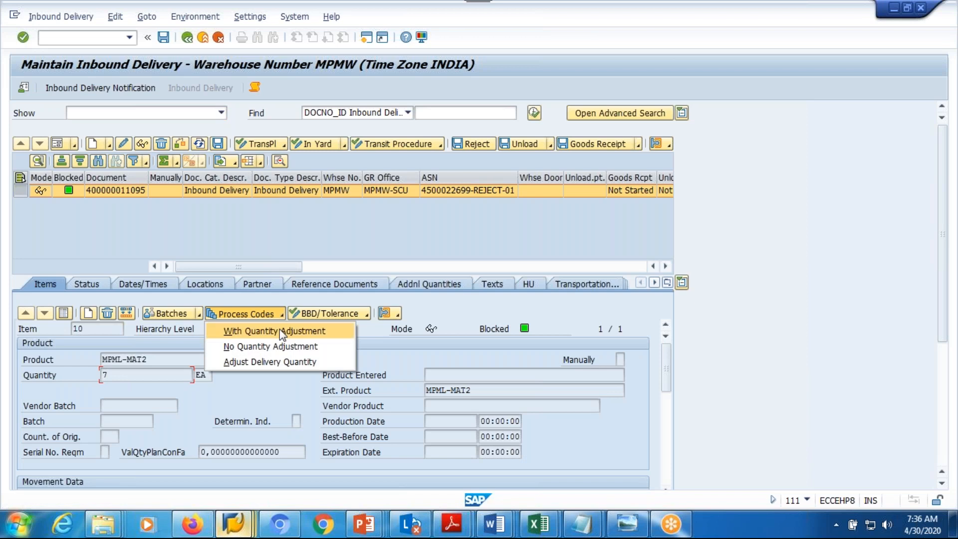
click(280, 330)
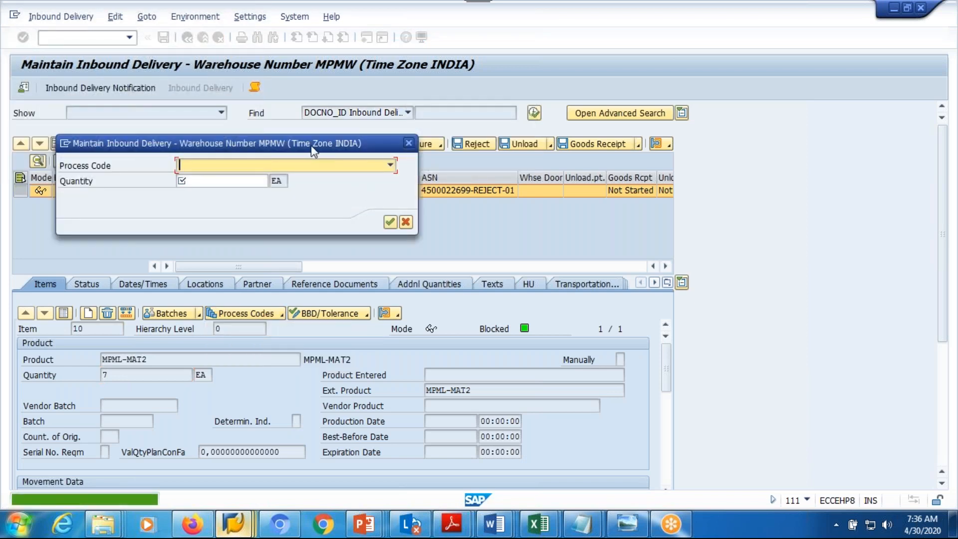
drag(313, 151, 279, 159)
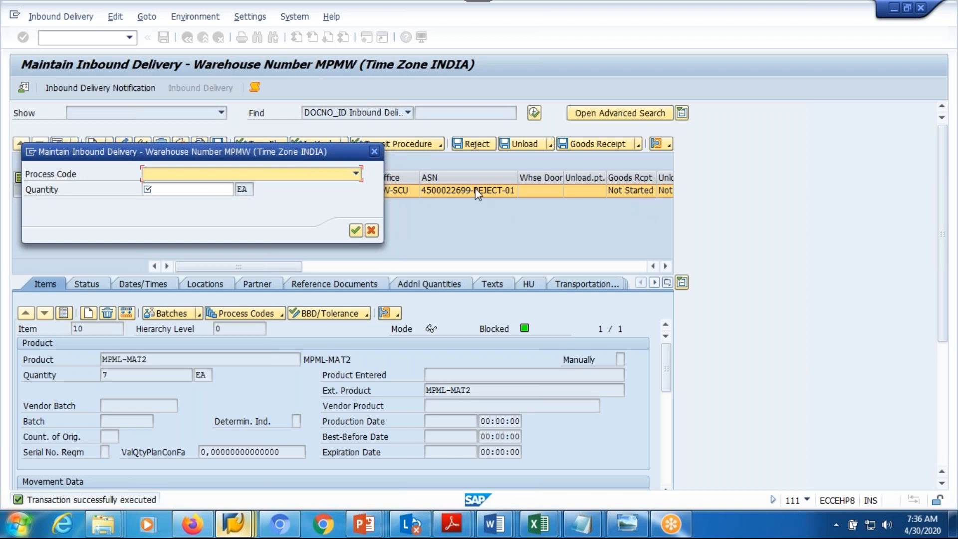
click(374, 152)
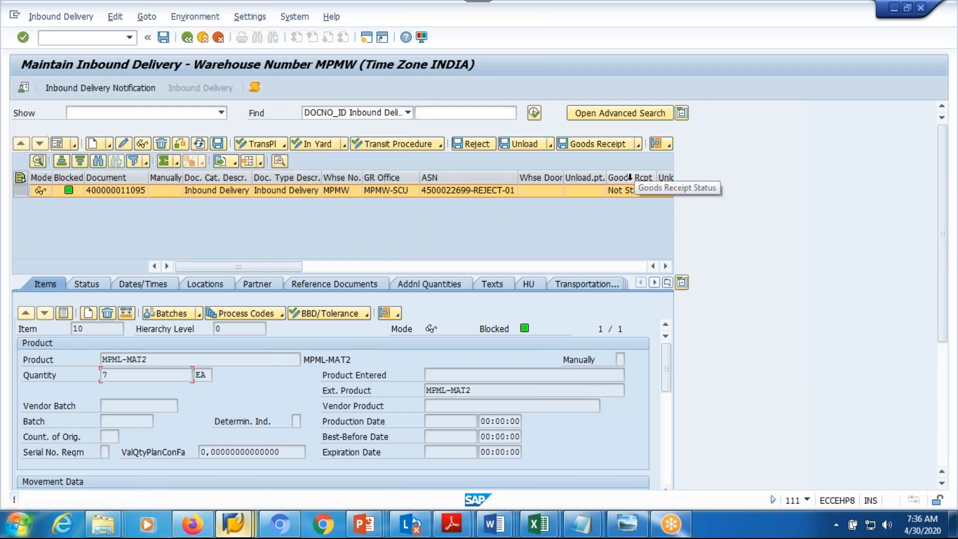
Apply process code I004 Reject Inbound Delivery with quantity adjustment of -7 EA to the MPML-MAT2 item.
click(665, 266)
click(665, 265)
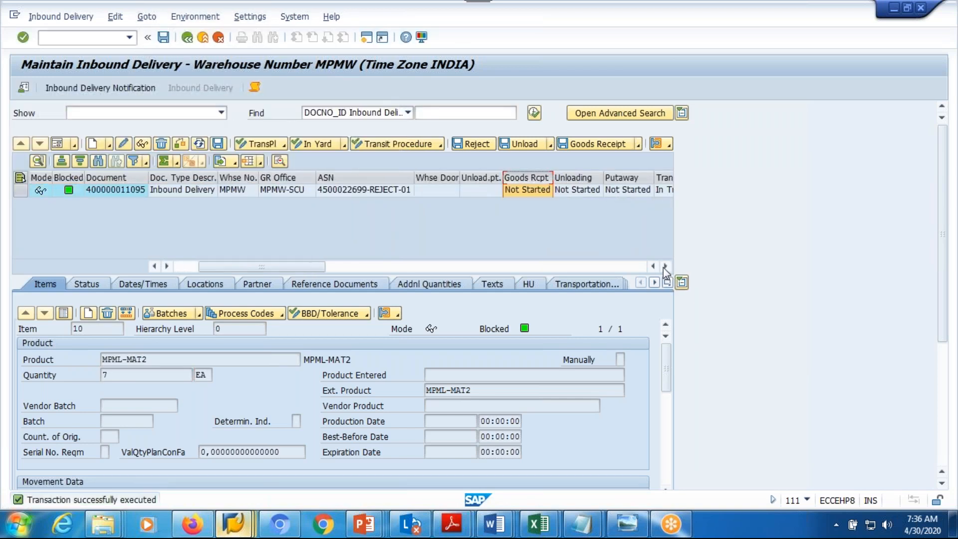
click(665, 266)
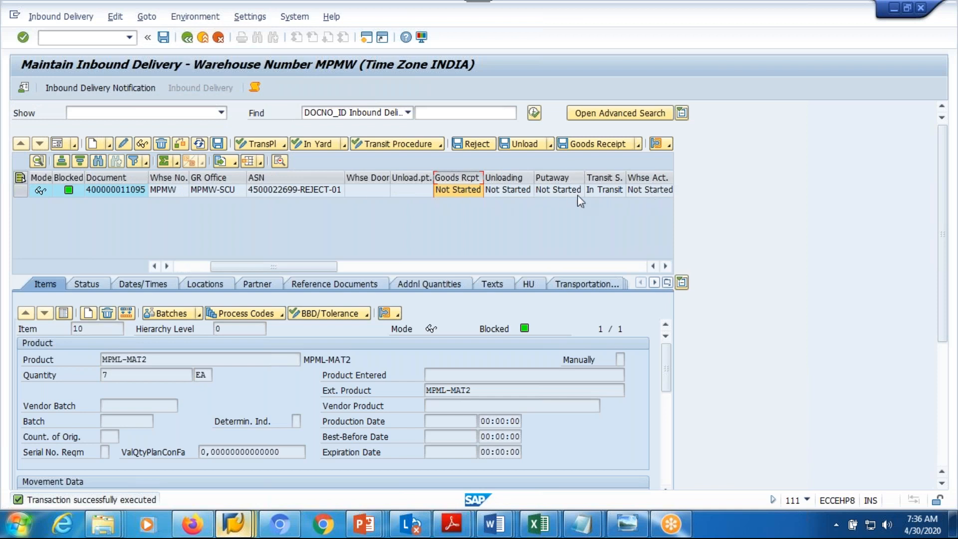
click(273, 313)
click(280, 330)
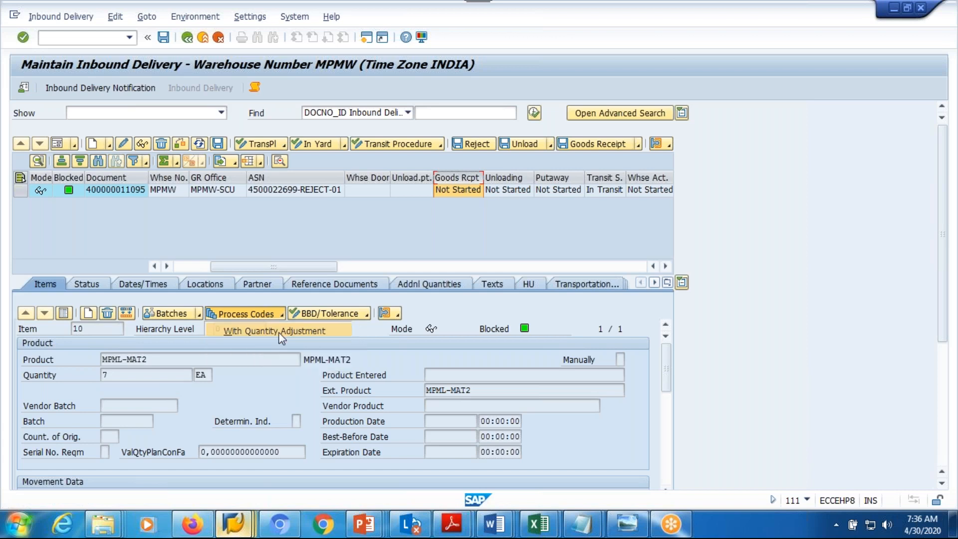
click(227, 165)
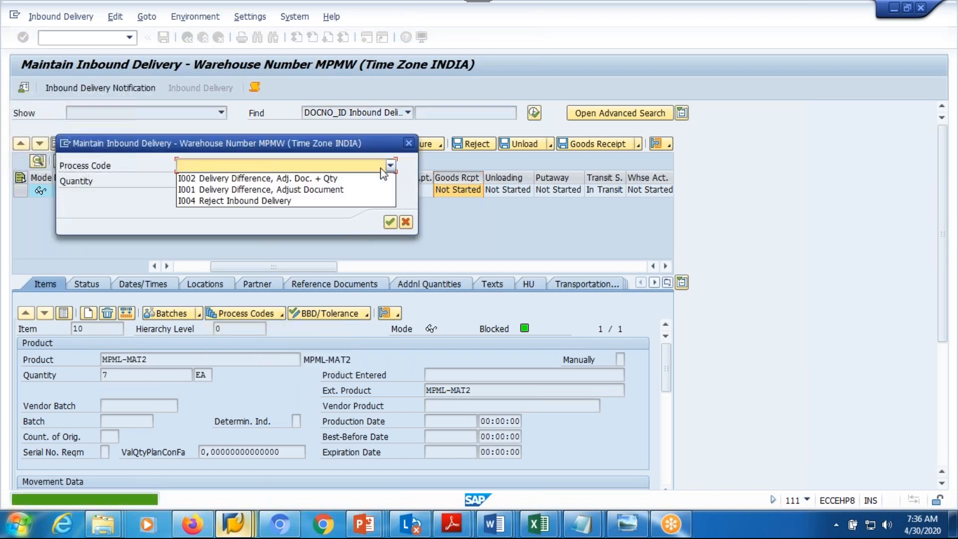
click(227, 201)
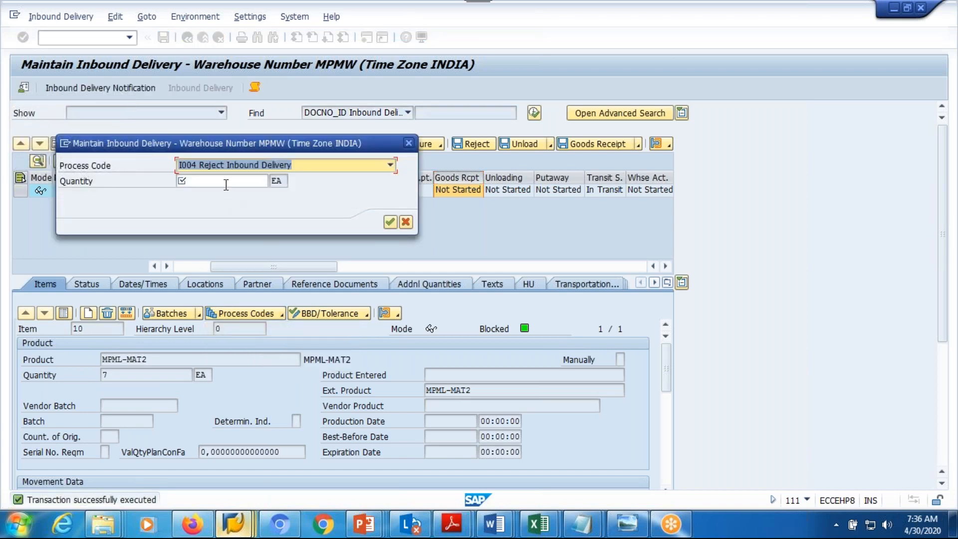
click(226, 182)
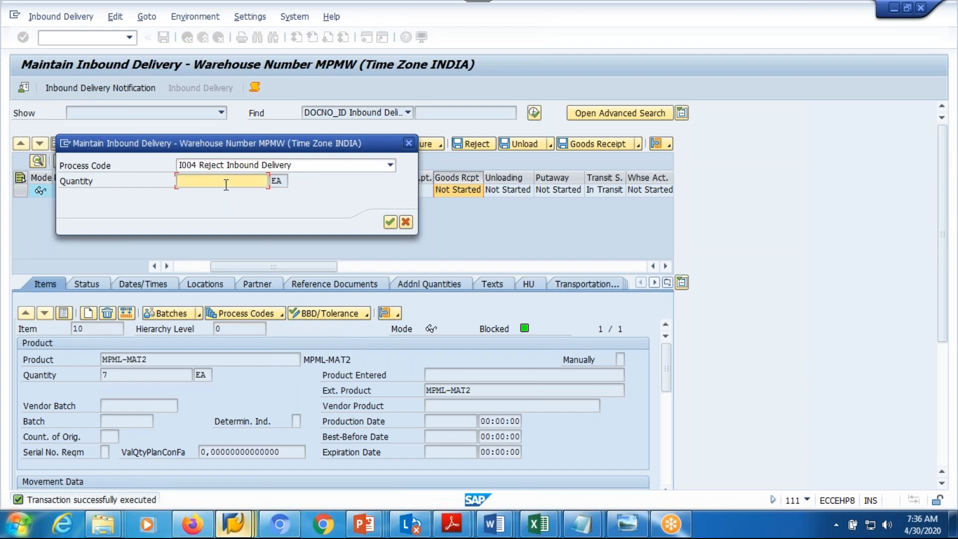
text(-7)
click(390, 223)
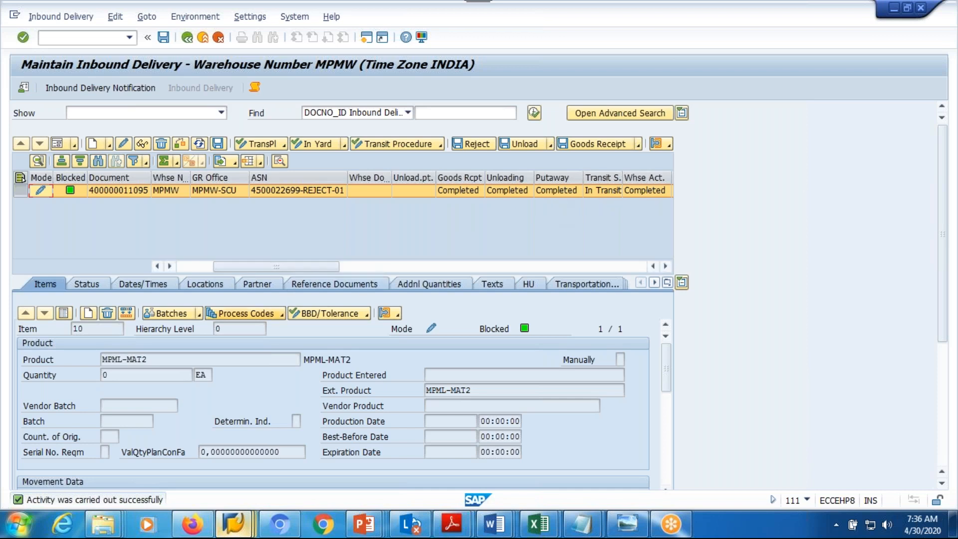
Switch to the Create Inbound Delivery window and display the saved inbound delivery to check its item quantity.
click(152, 375)
mouse_move(239, 532)
click(195, 441)
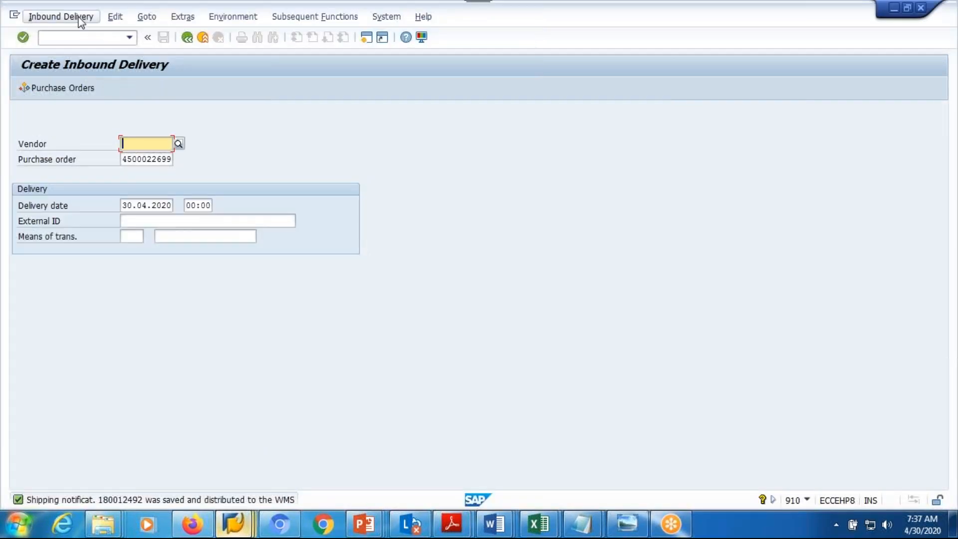
click(61, 17)
click(64, 80)
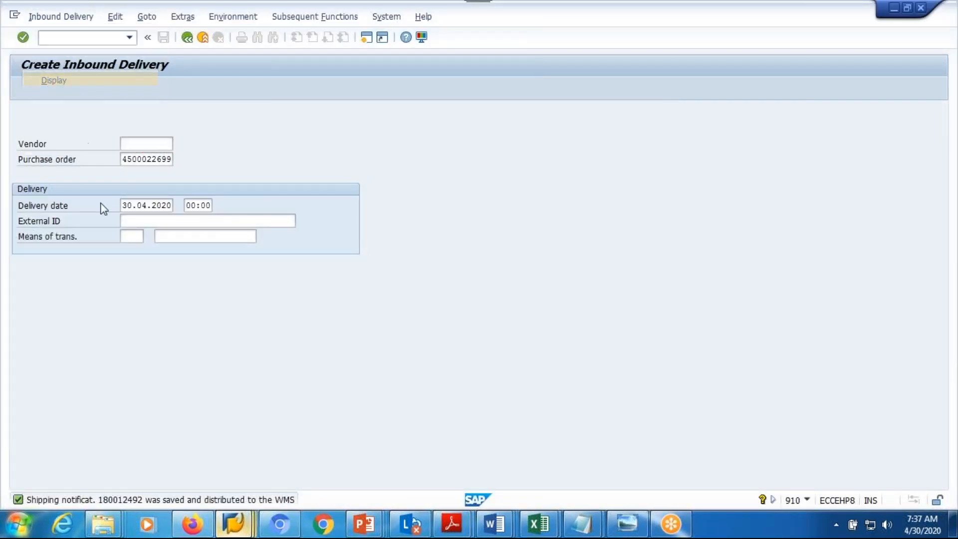
key(Return)
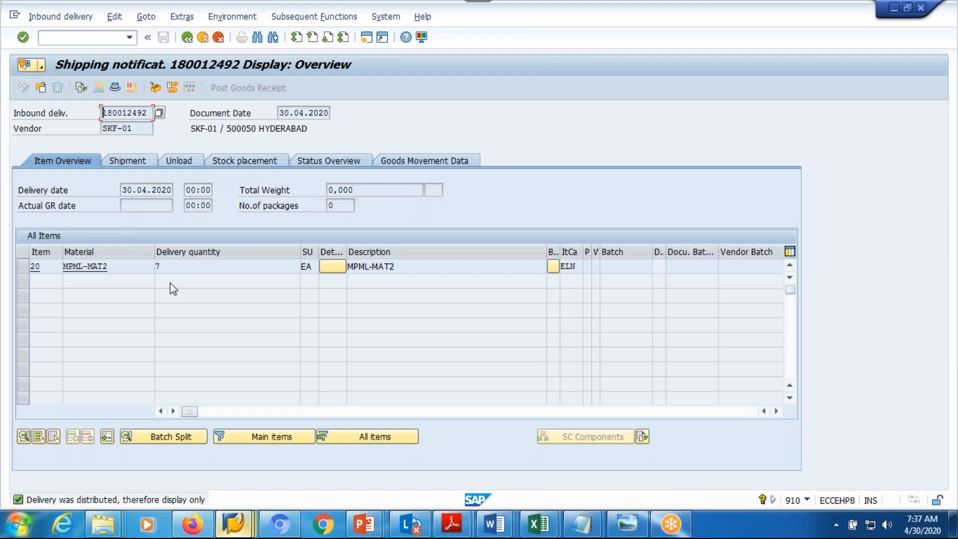
Switch back to the Maintain Inbound Delivery window, return item 10 to the list view, and save the rejection.
key(alt+Tab)
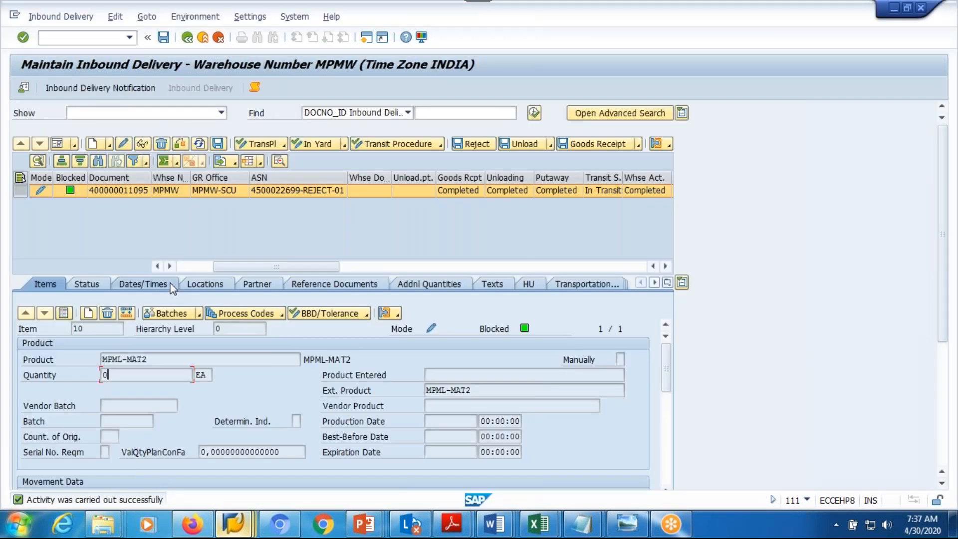
click(63, 313)
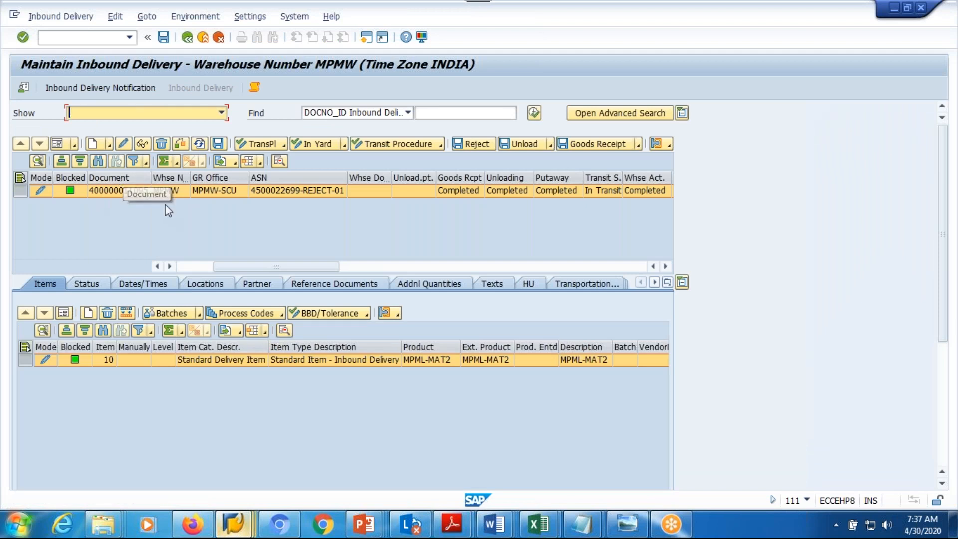
click(220, 144)
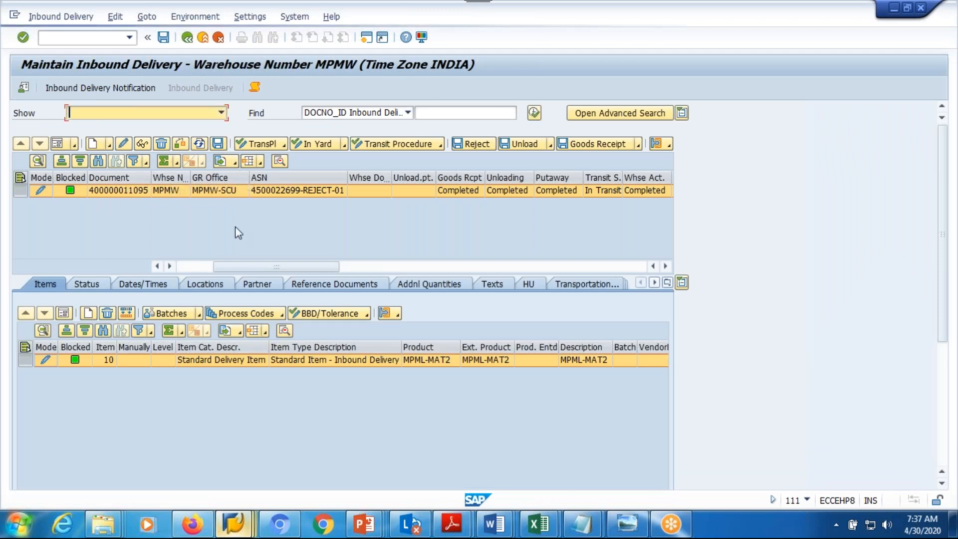
Switch to the inbound delivery display, leave the overview, and reopen the delivery to check the updated quantity.
key(alt+Tab)
click(187, 38)
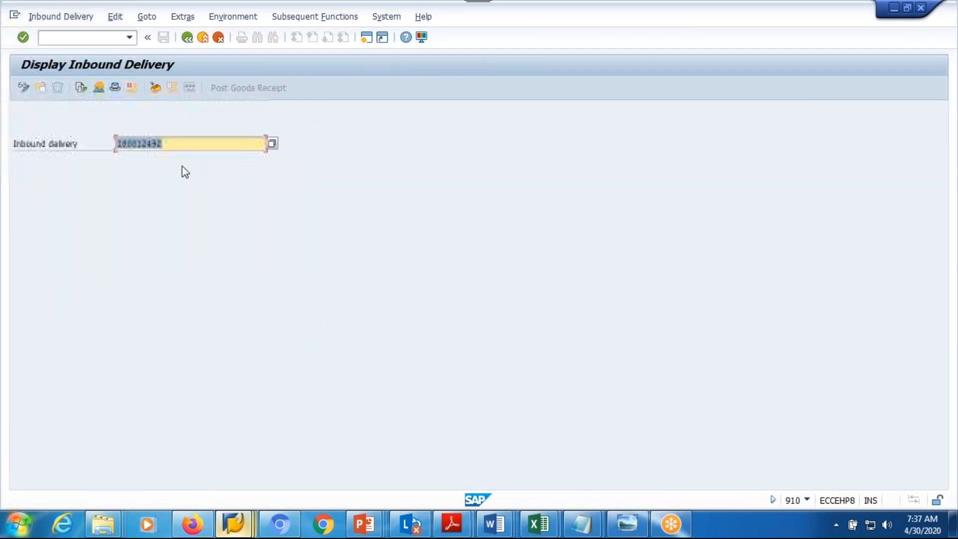
key(Return)
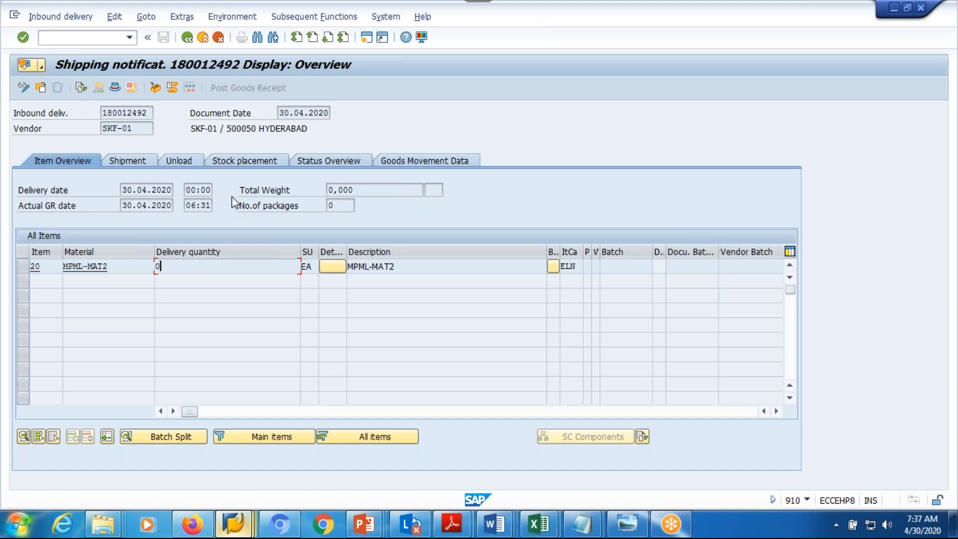
Leave the inbound delivery display and start transaction vl31n to create another inbound delivery.
click(187, 36)
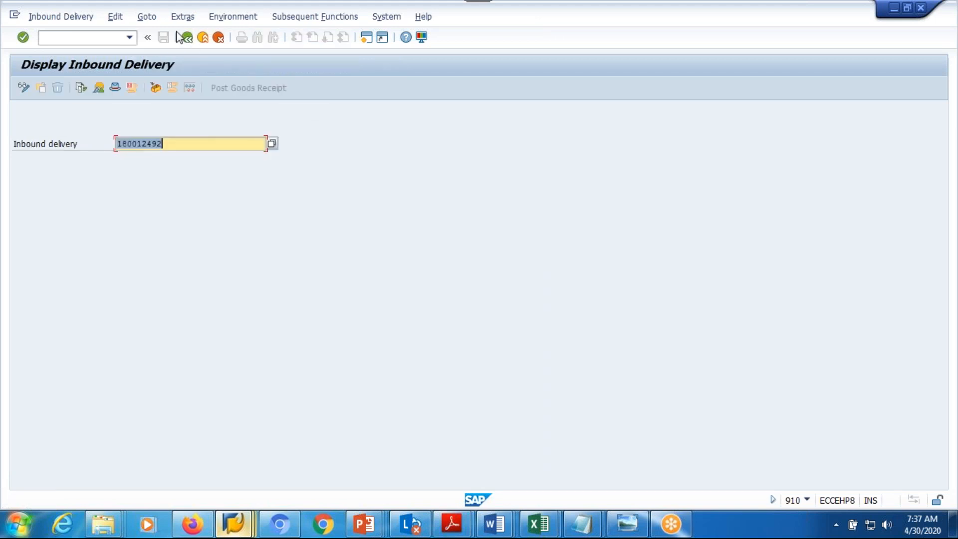
click(186, 39)
text(vl31n)
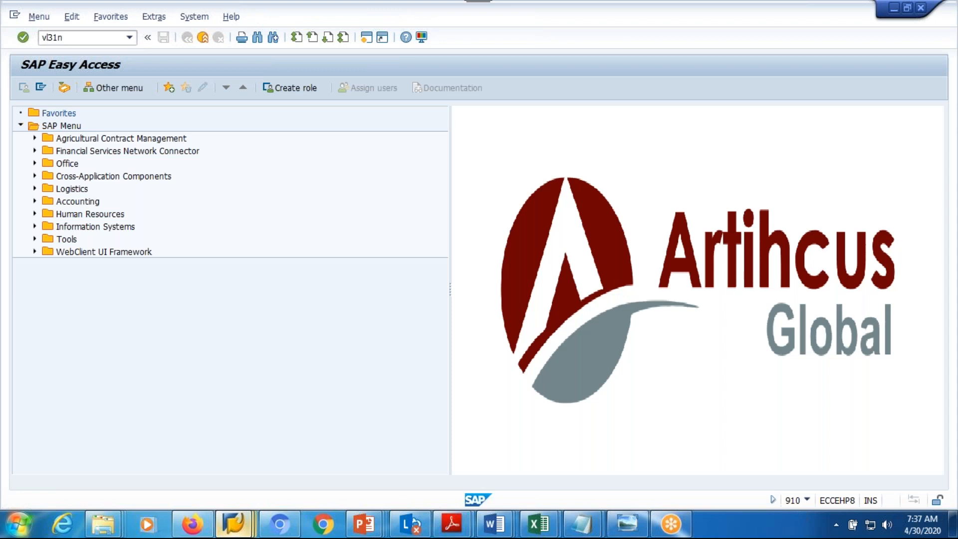
key(Return)
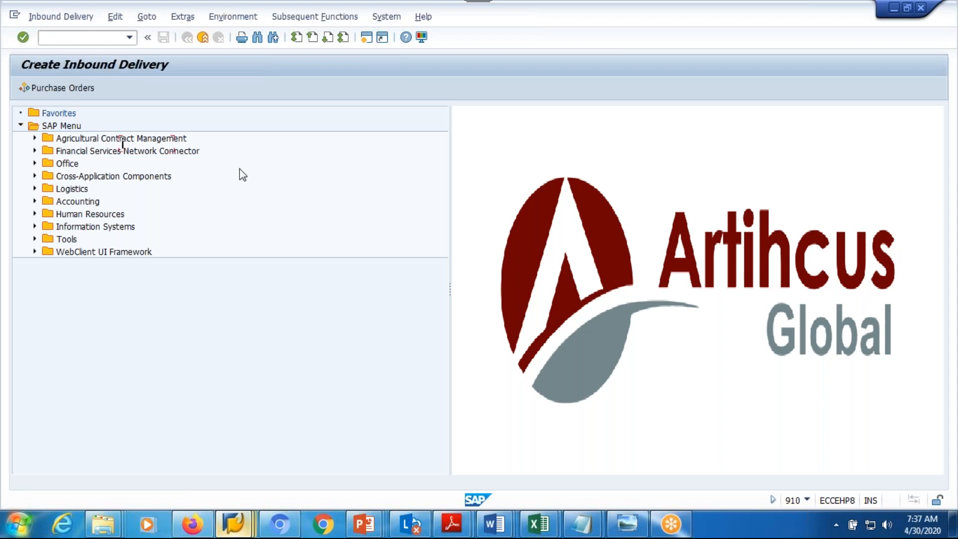
Fill the External ID from the earlier Reject-01 entry and continue to the item overview.
click(159, 220)
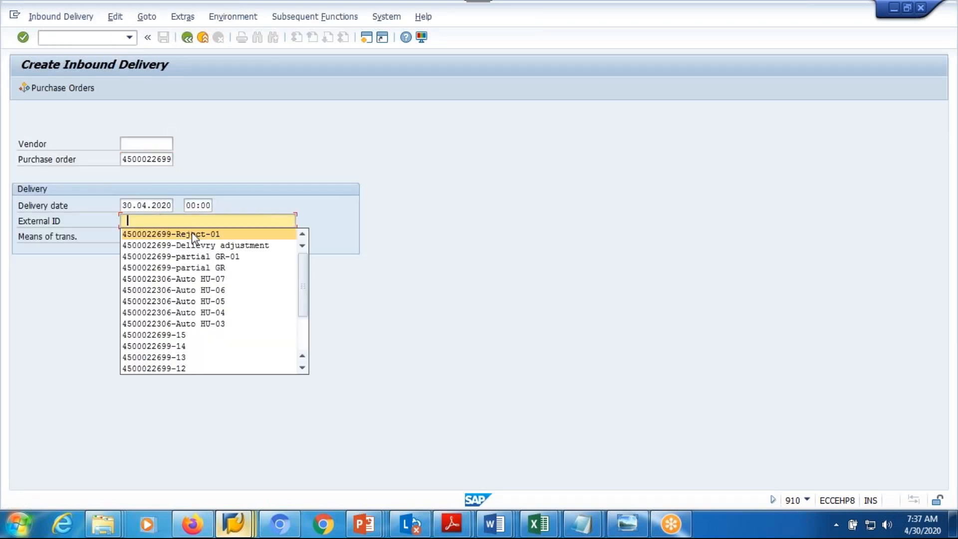
click(209, 237)
key(Return)
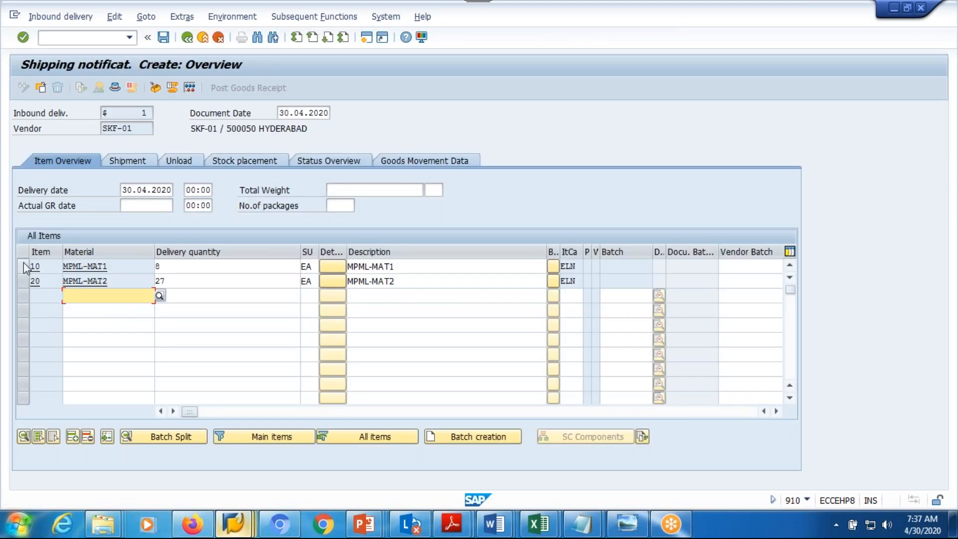
Delete the MPML-MAT1 item from the new inbound delivery.
click(23, 264)
click(91, 441)
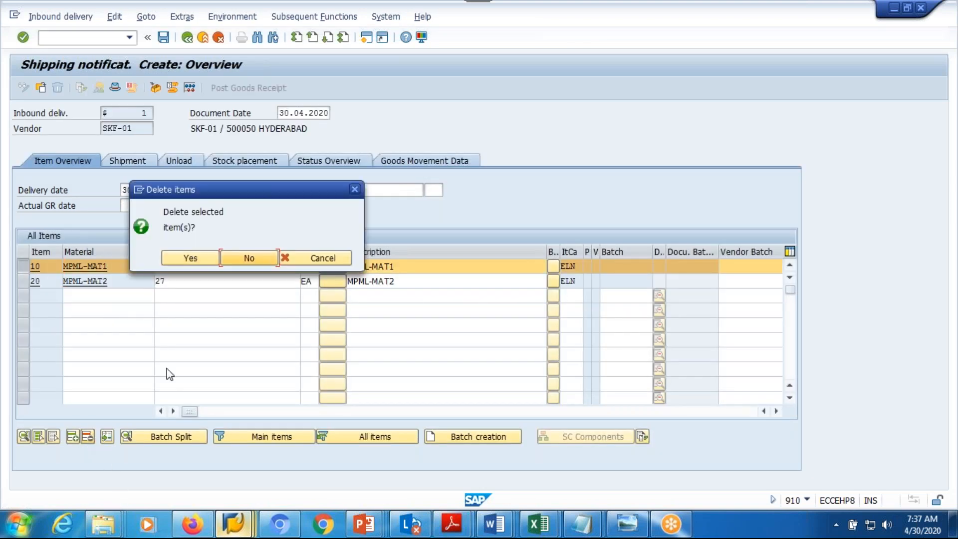
click(190, 257)
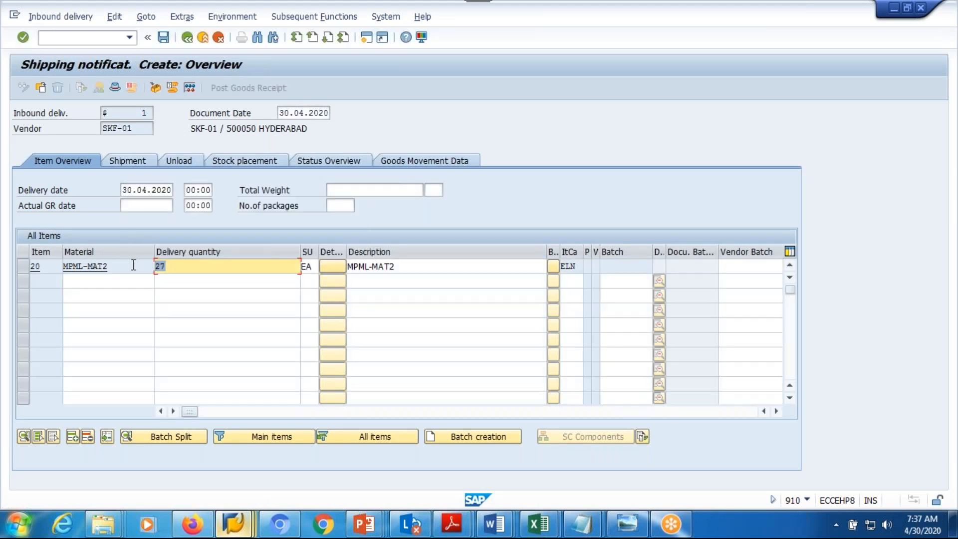
Set the MPML-MAT2 delivery quantity to 7 and save the inbound delivery.
text(6)
key(BackSpace)
text(7)
click(163, 36)
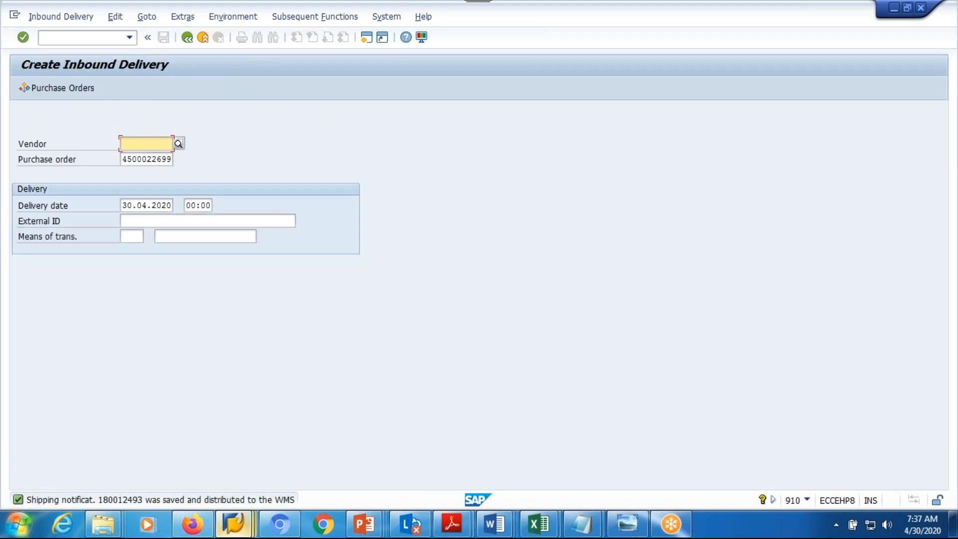
Switch to the Maintain Inbound Delivery session and try a delivery search without specific search criteria.
mouse_move(233, 524)
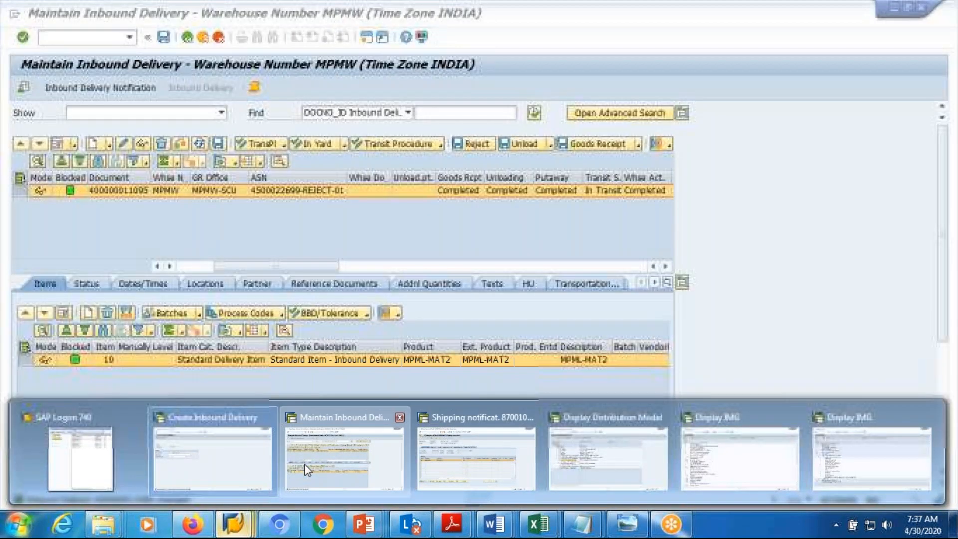
click(304, 463)
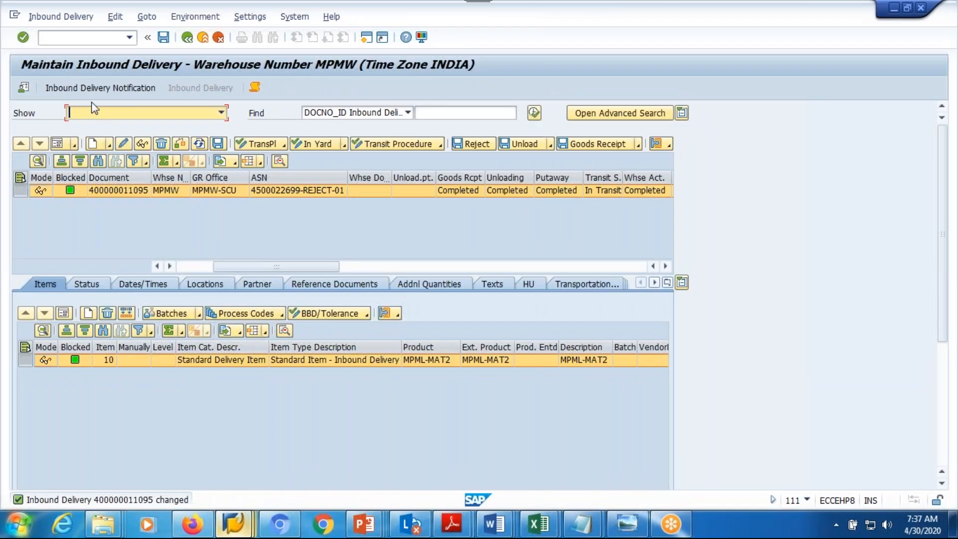
click(91, 92)
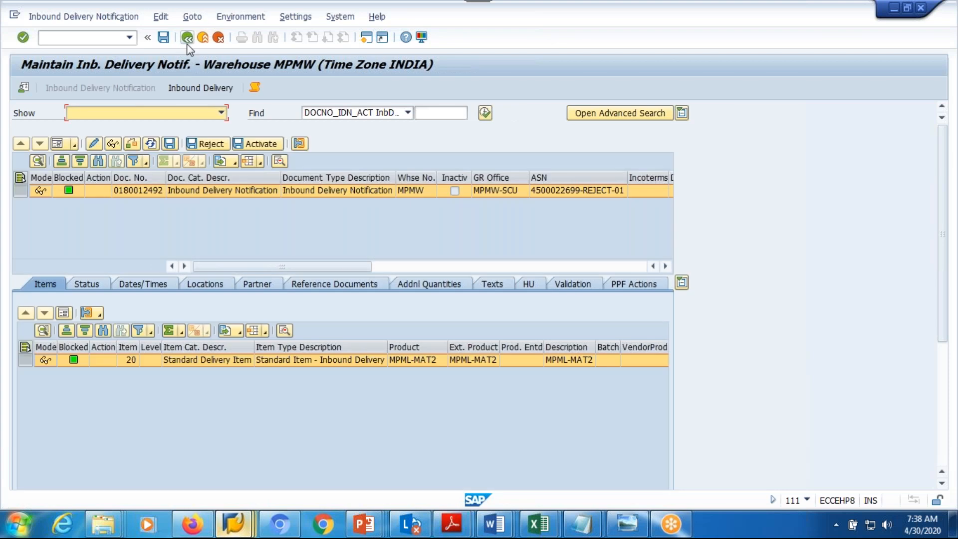
click(188, 40)
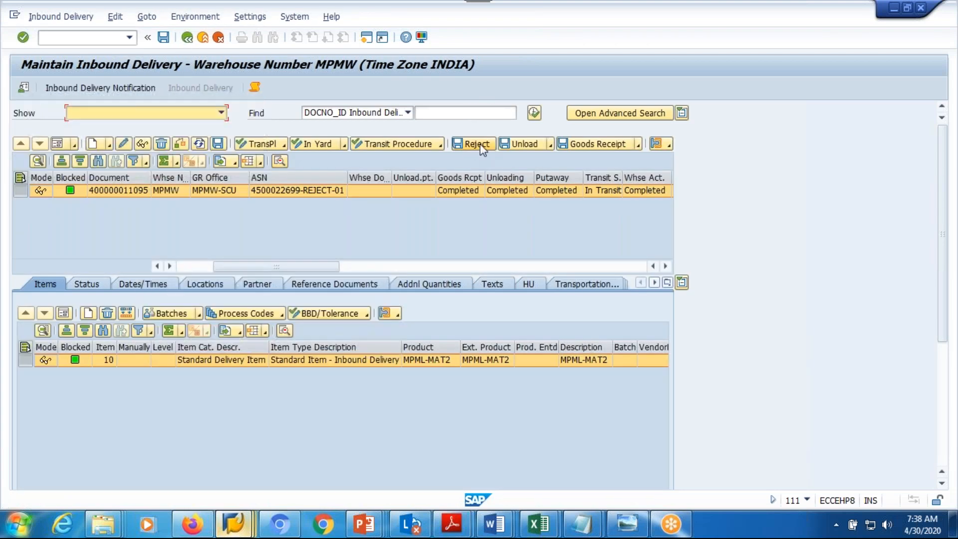
click(477, 144)
key(Return)
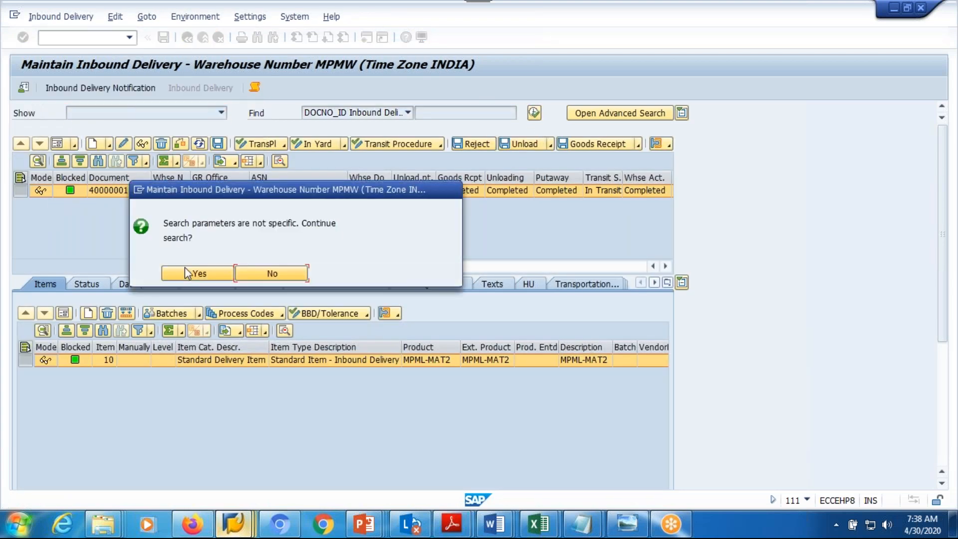
click(264, 272)
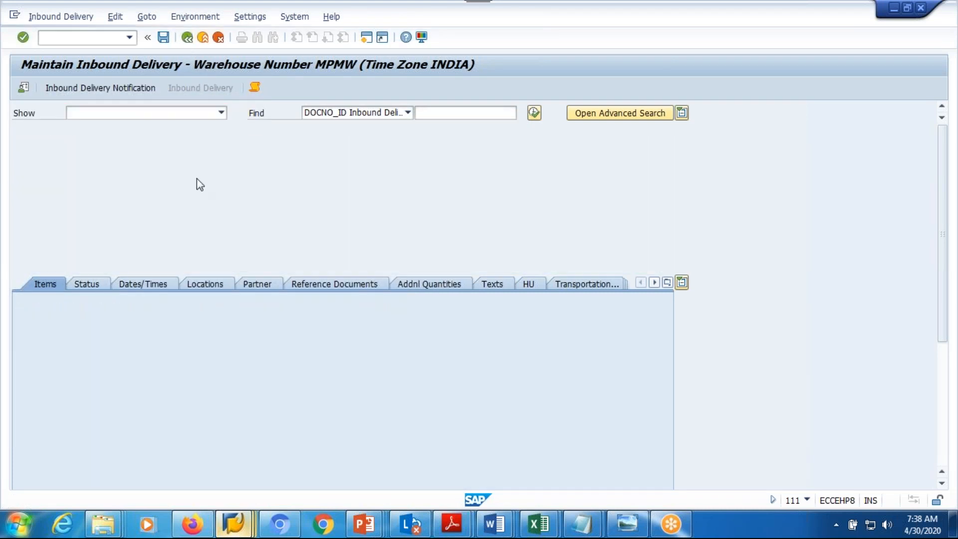
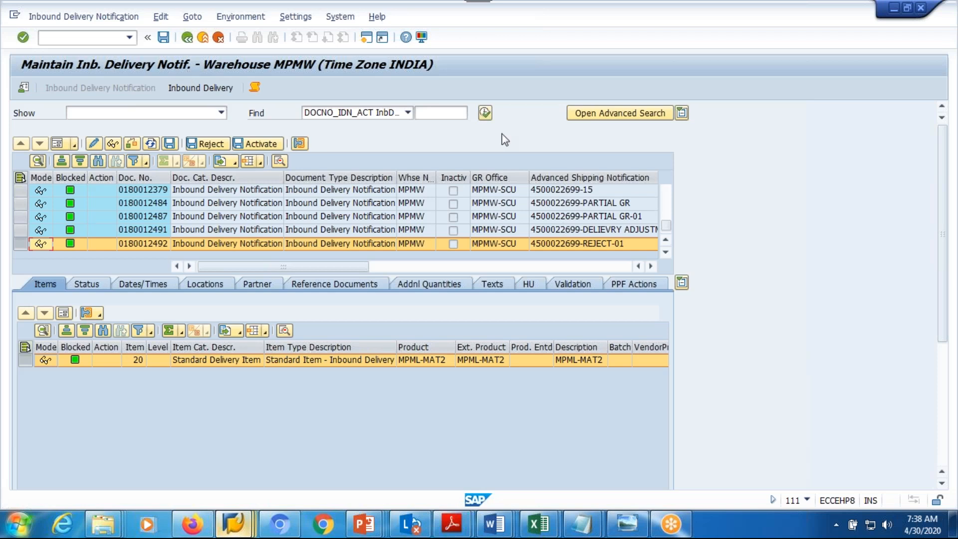
Rerun the inbound delivery notification search and open the inbound delivery belonging to the REJECT-02 notification.
click(485, 112)
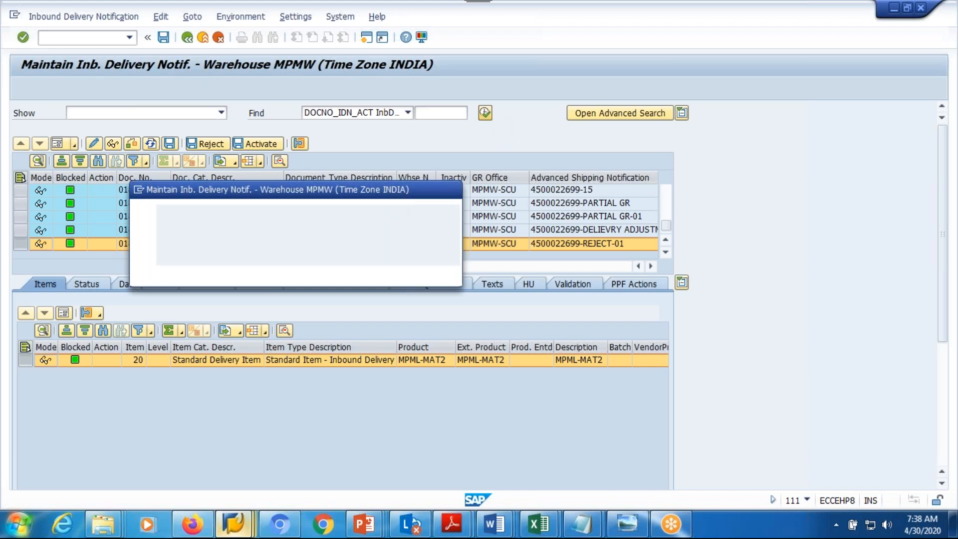
click(200, 279)
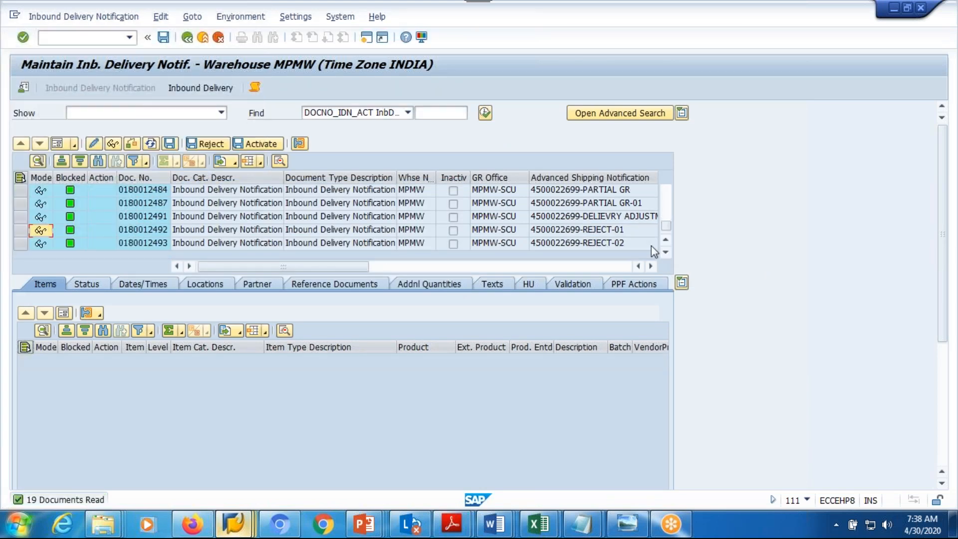
click(130, 246)
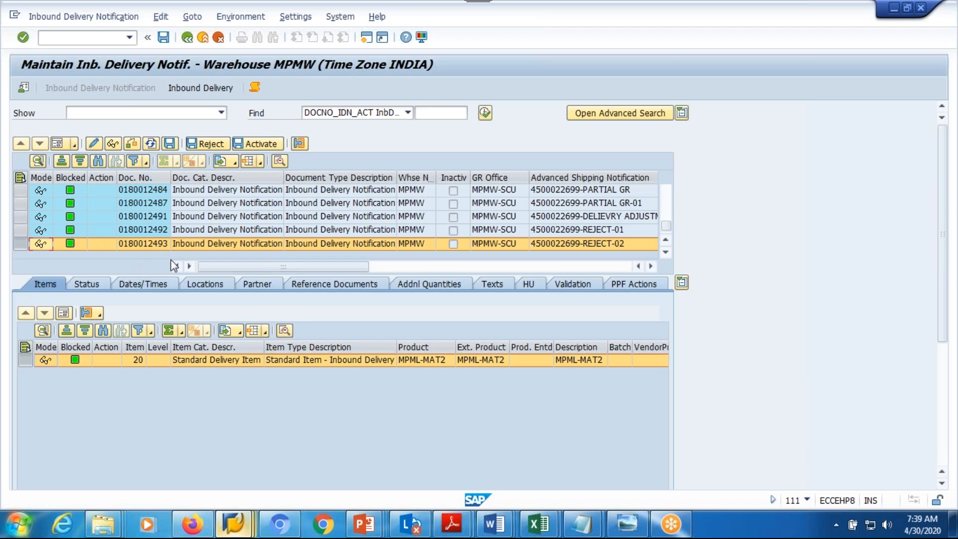
click(200, 88)
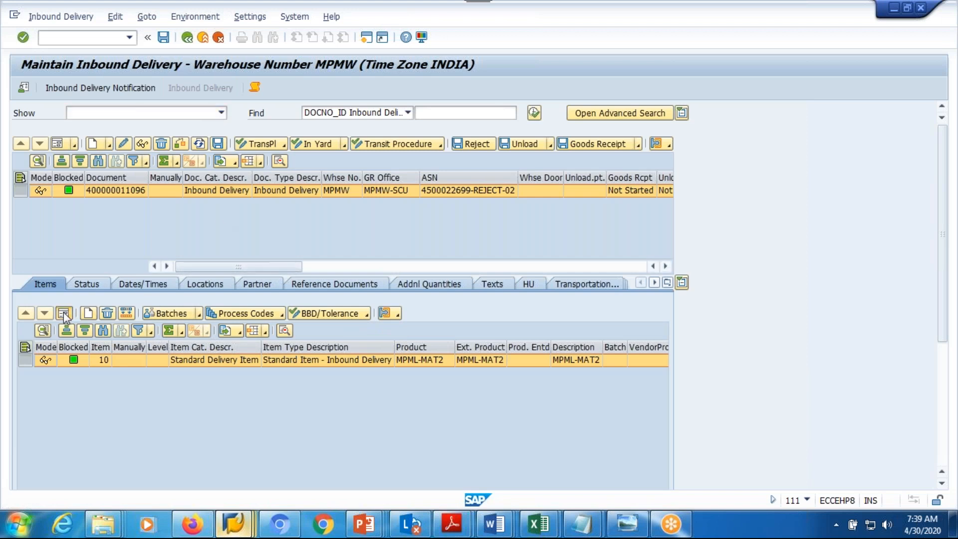
Try to apply process code I004 Reject Inbound Delivery with quantity -3 to the MPML-MAT2 item.
double_click(86, 364)
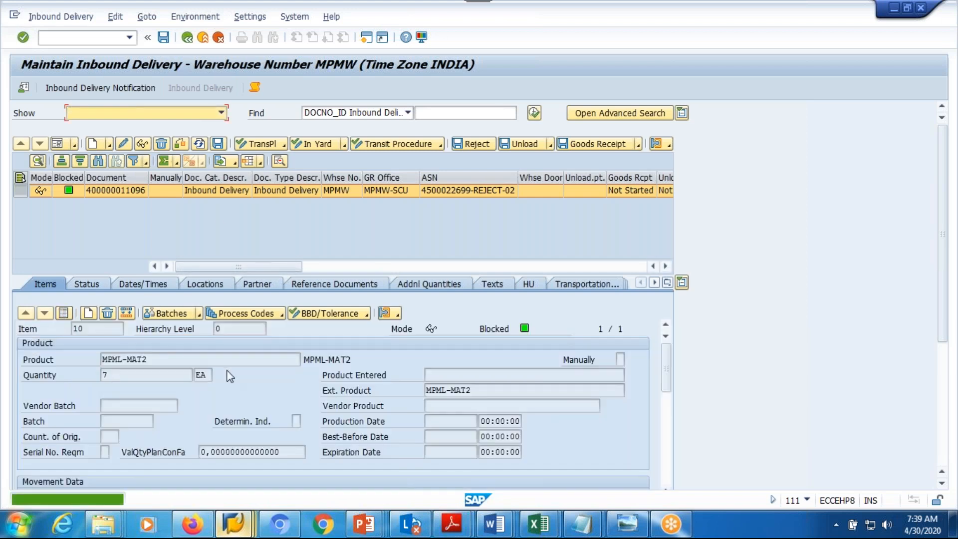
click(283, 319)
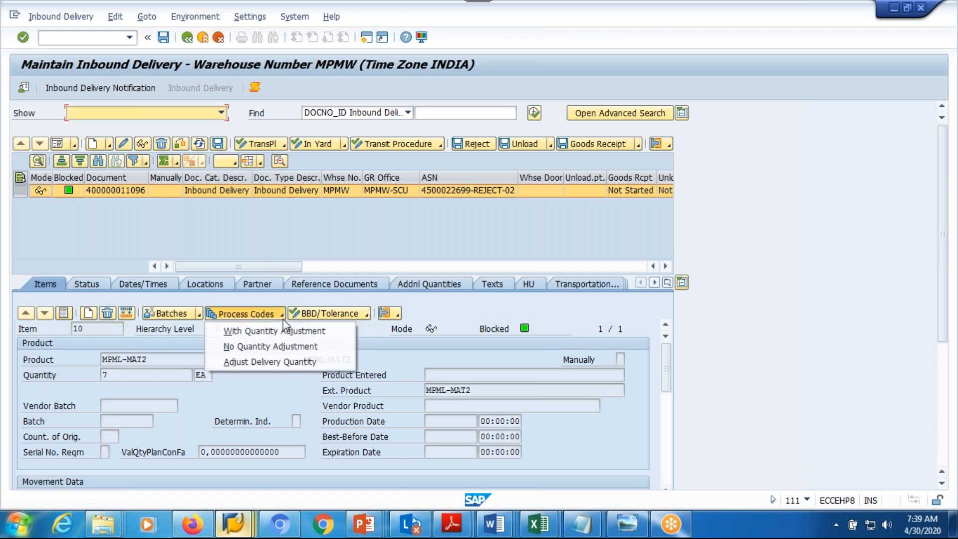
click(287, 331)
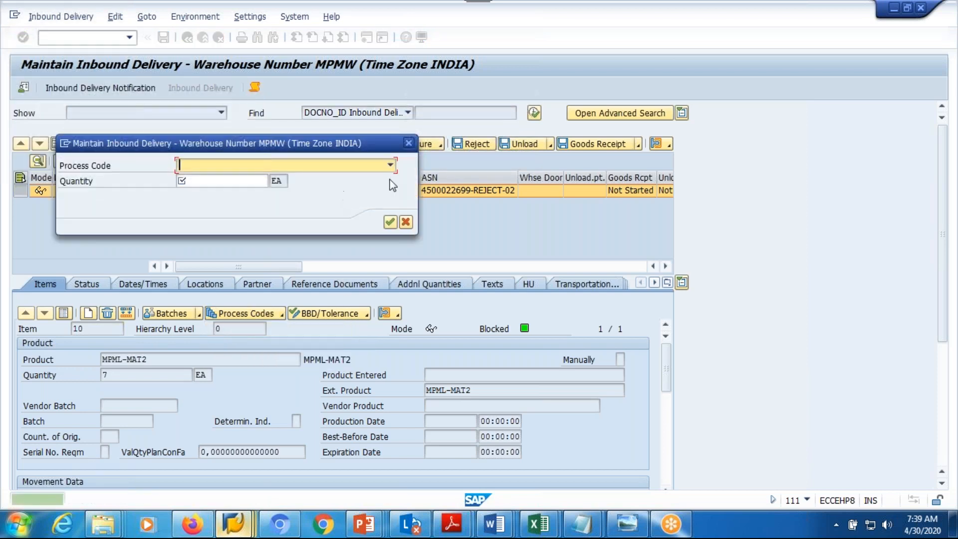
click(390, 166)
click(280, 205)
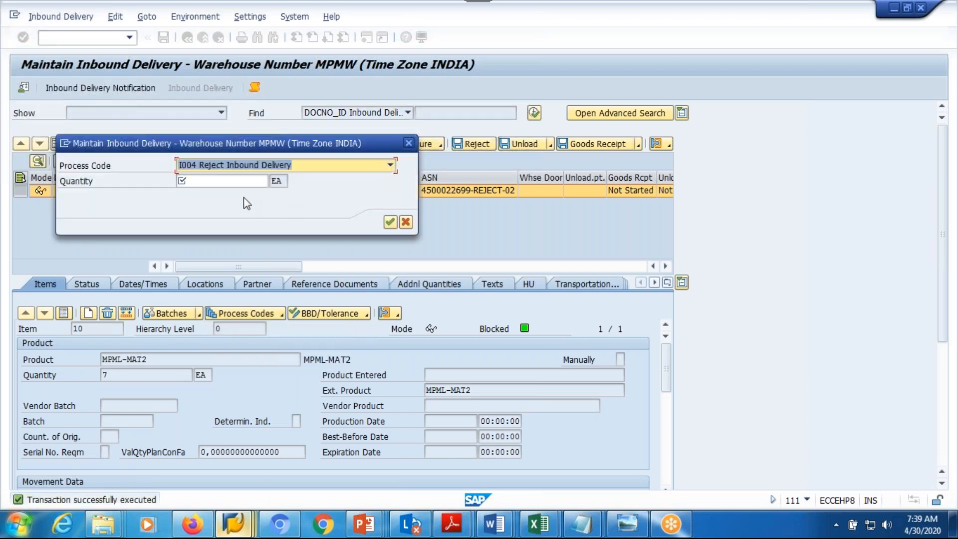
click(226, 183)
text(-3)
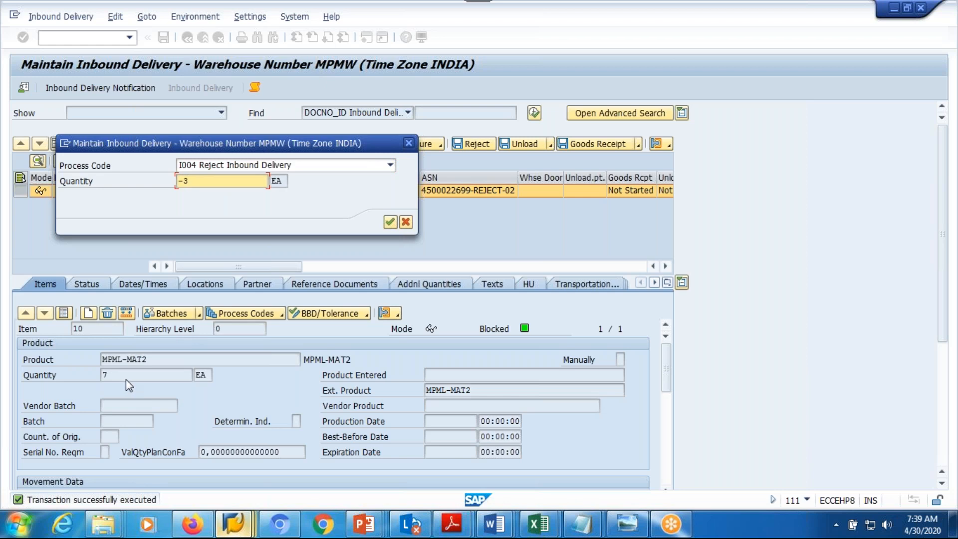
click(390, 221)
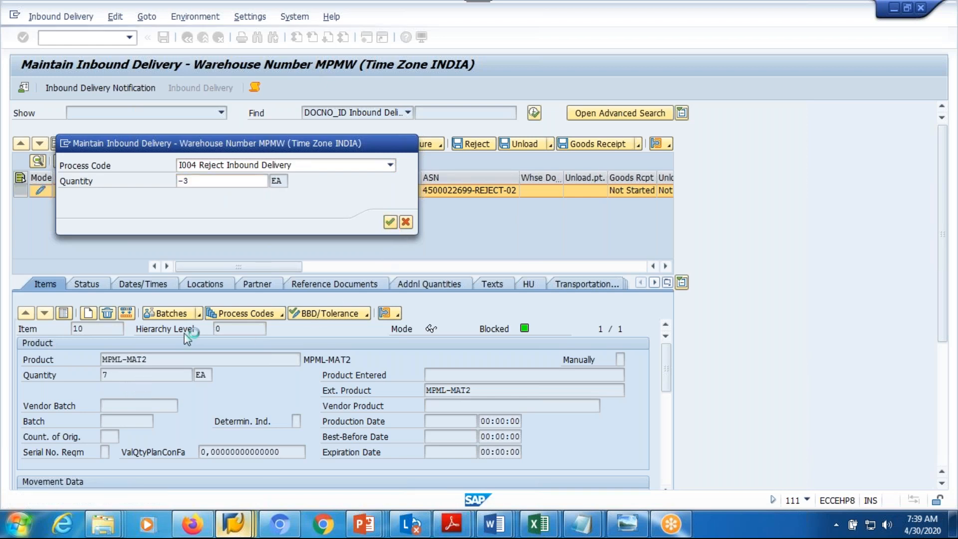
Examine the error messages in the log for the rejection attempt and close the log.
click(104, 264)
click(102, 275)
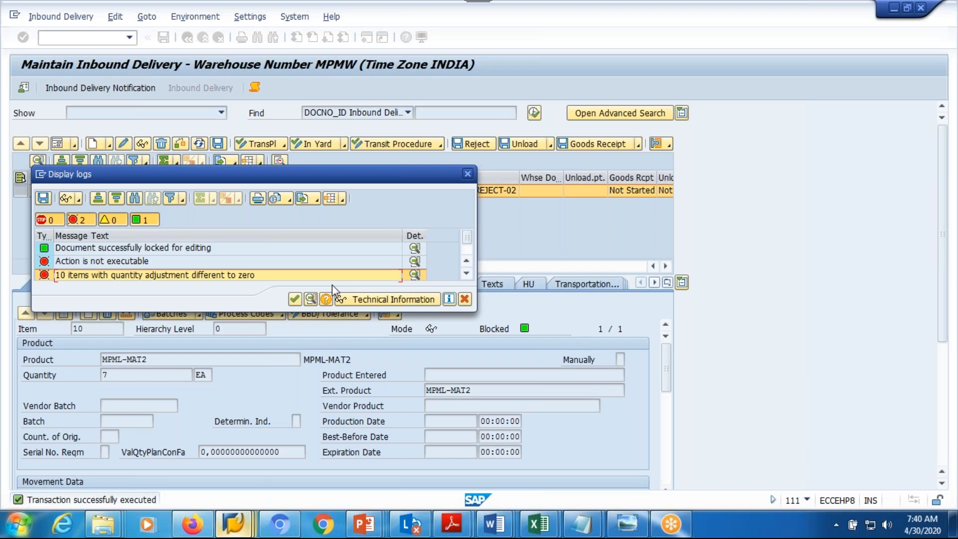
click(467, 174)
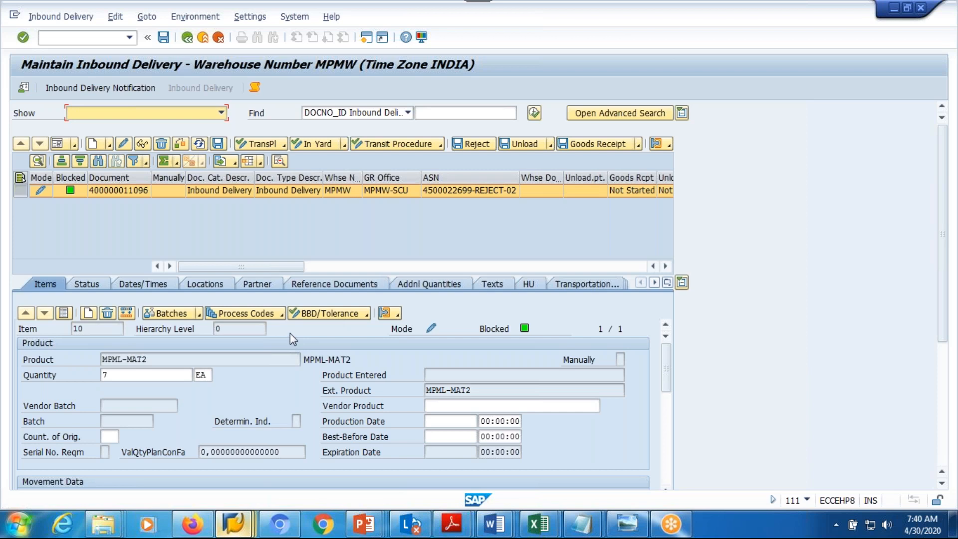
Apply process code I002 Delivery Difference, Adj. Doc. + Qty with quantity -3 to the MPML-MAT2 item and save the delivery.
click(281, 316)
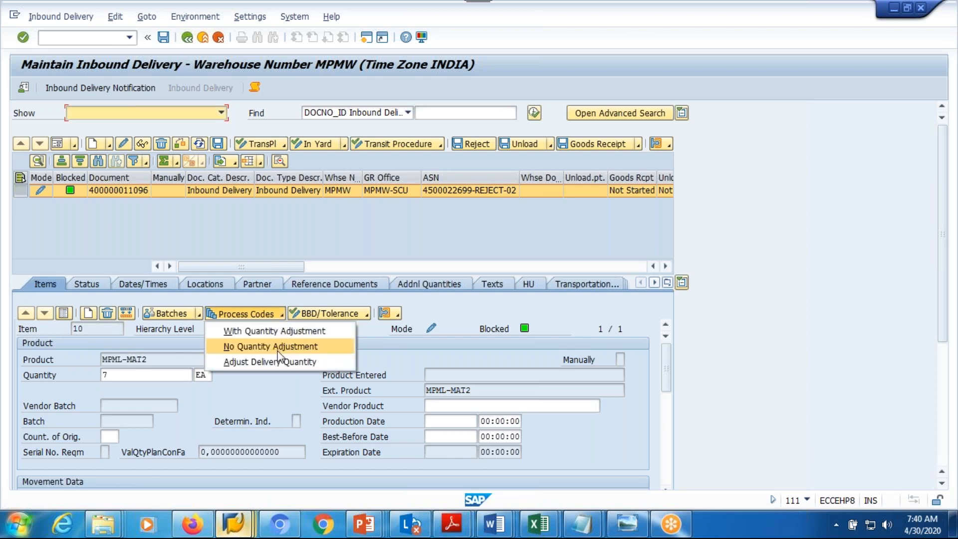
click(280, 331)
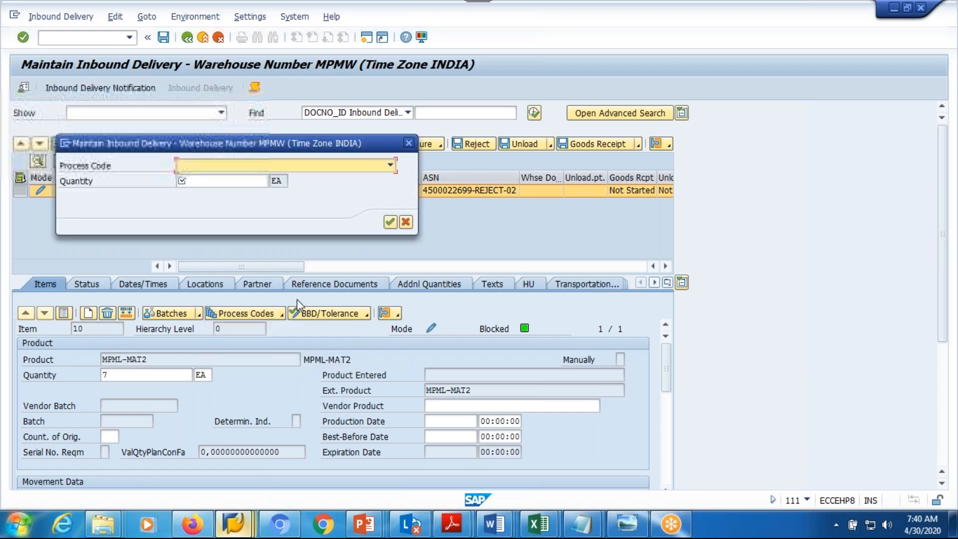
click(390, 164)
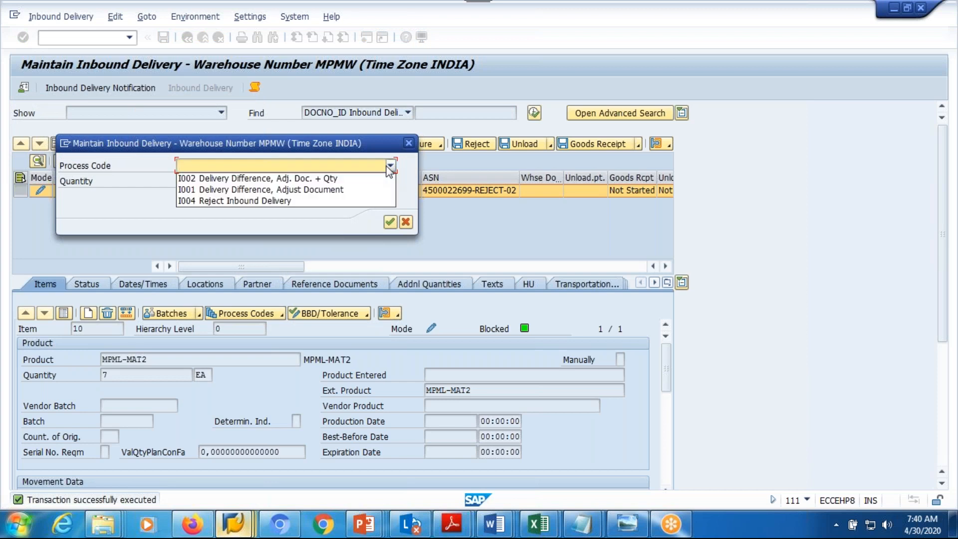
click(249, 200)
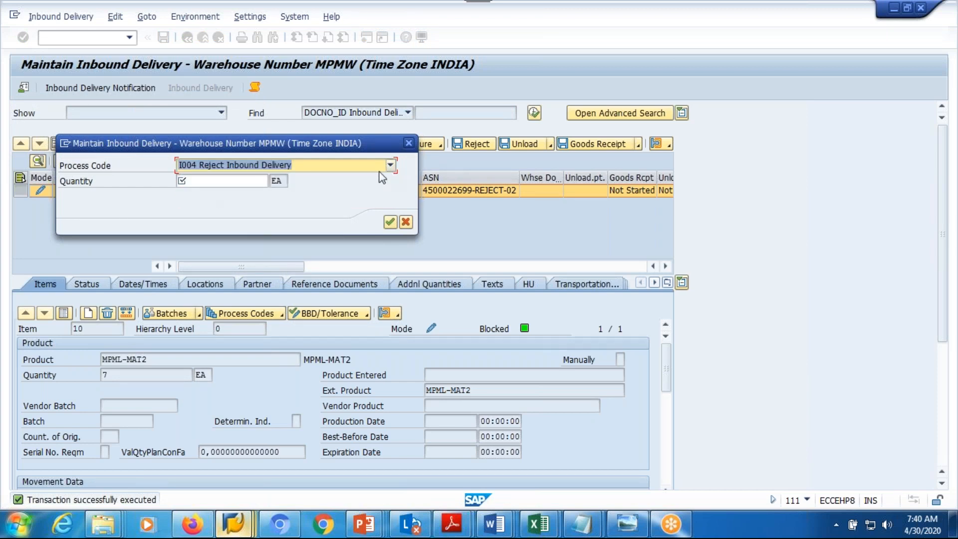
click(390, 165)
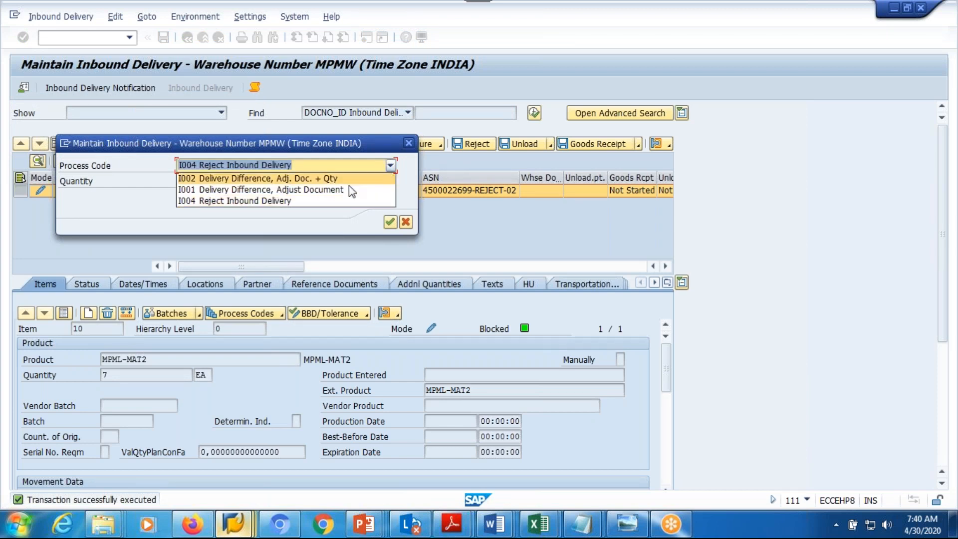
click(312, 178)
click(216, 181)
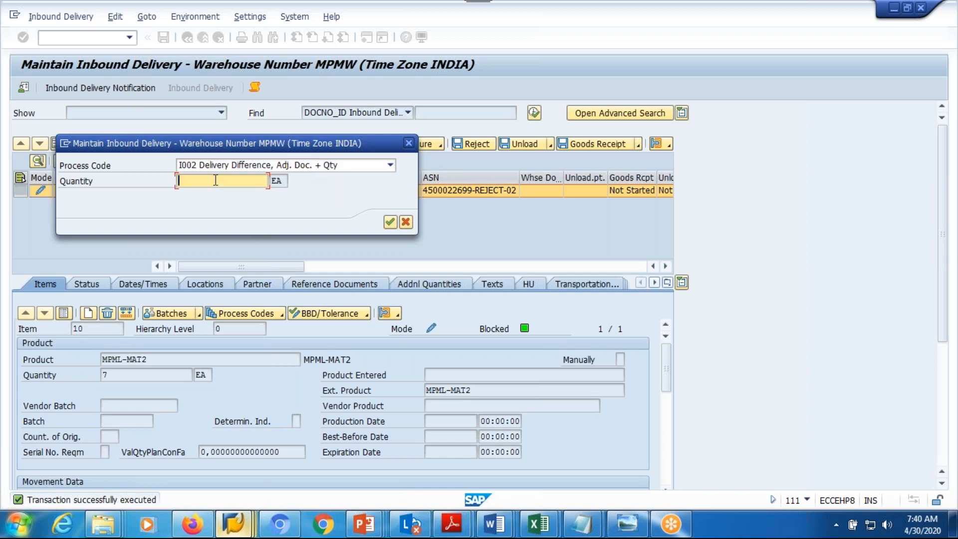
text(-3)
click(389, 223)
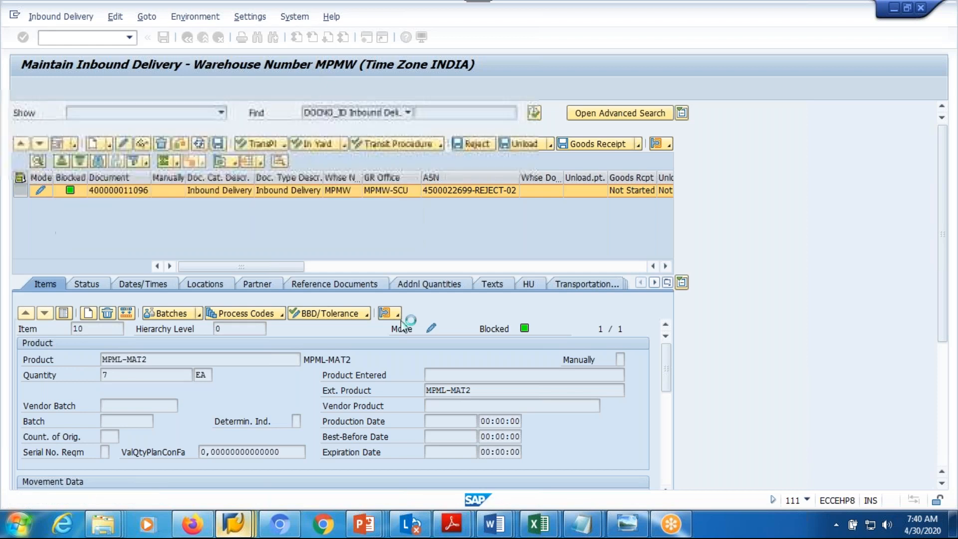
click(218, 145)
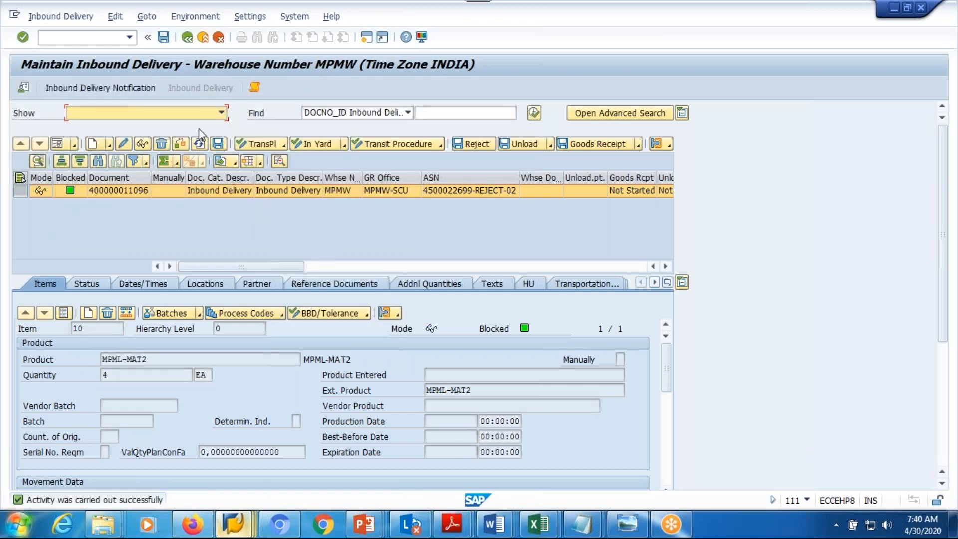
Reopen the inbound deliveries of the REJECT-02 notification and check the item quantity of the first one.
click(188, 41)
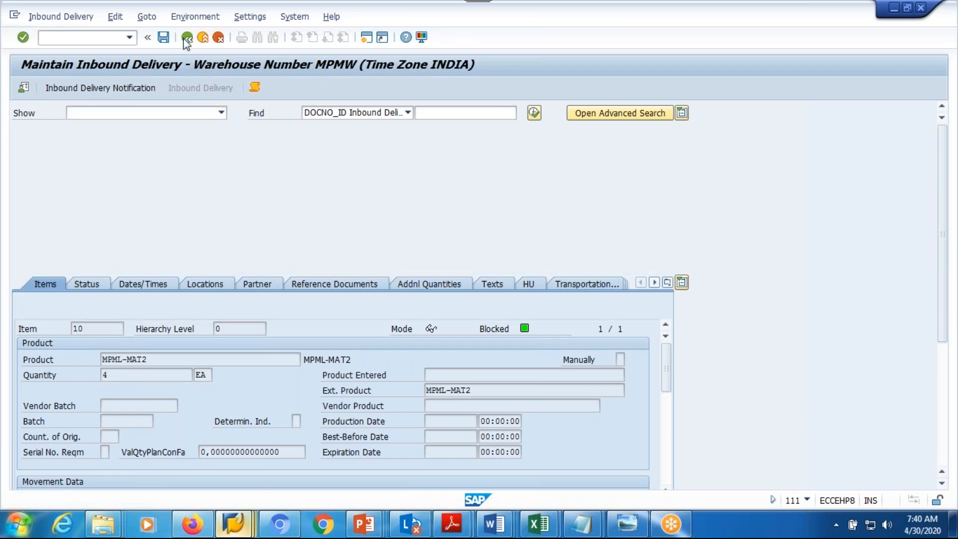
click(200, 87)
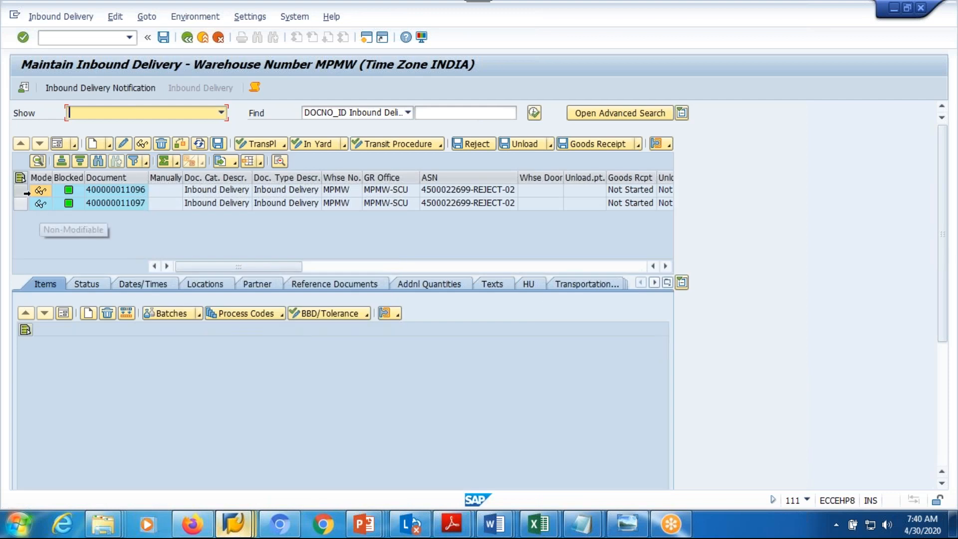
click(20, 190)
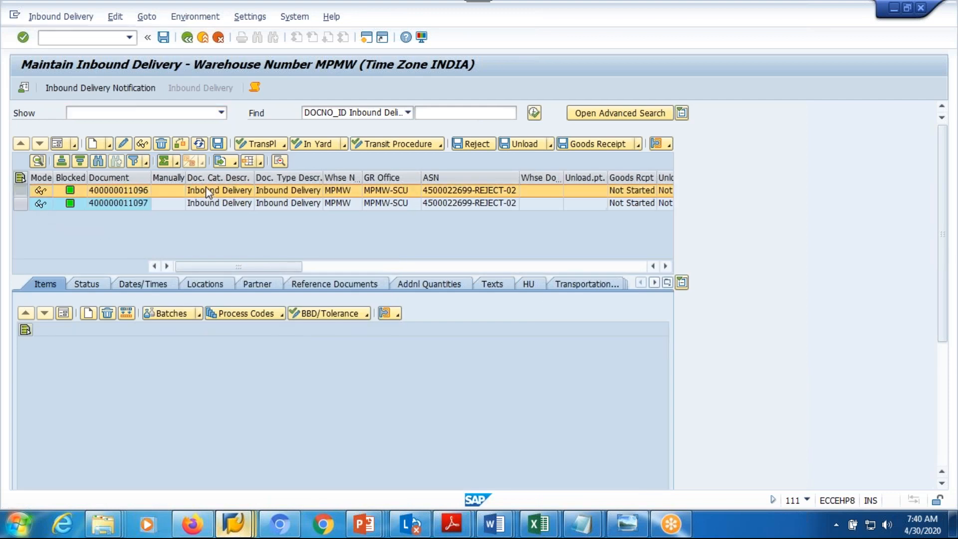
click(64, 313)
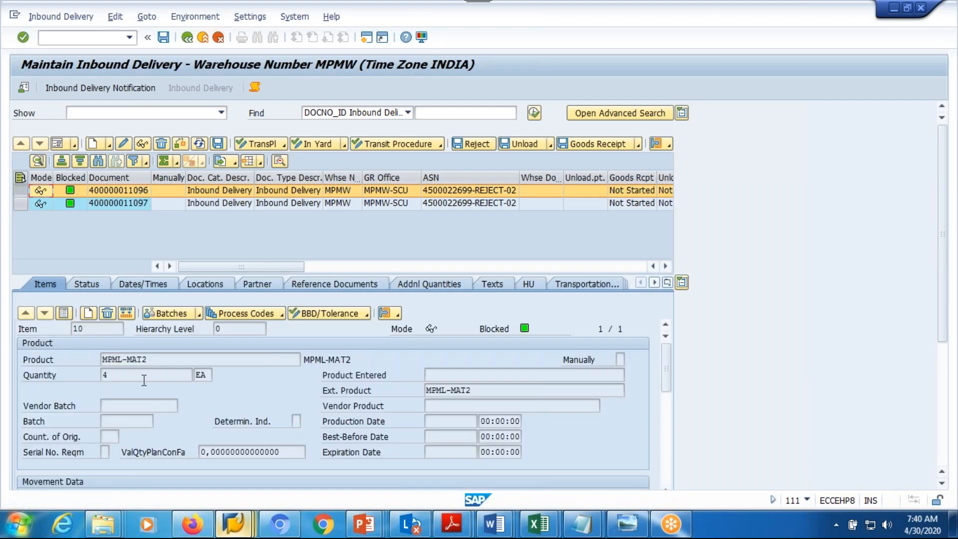
click(150, 380)
Apply process code I004 Reject Inbound Delivery with quantity -3 to the MPML-MAT2 item of the second REJECT-02 inbound delivery.
click(24, 204)
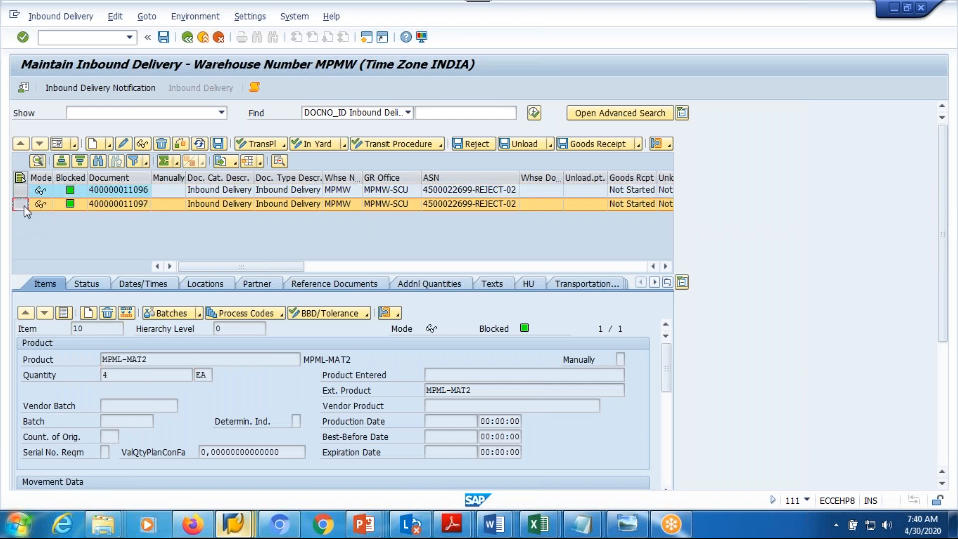
click(280, 314)
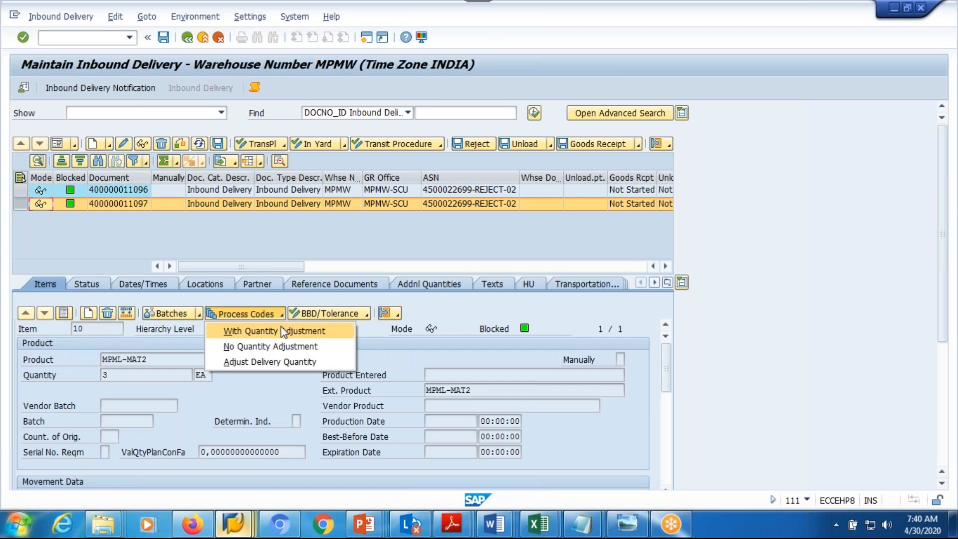
click(283, 331)
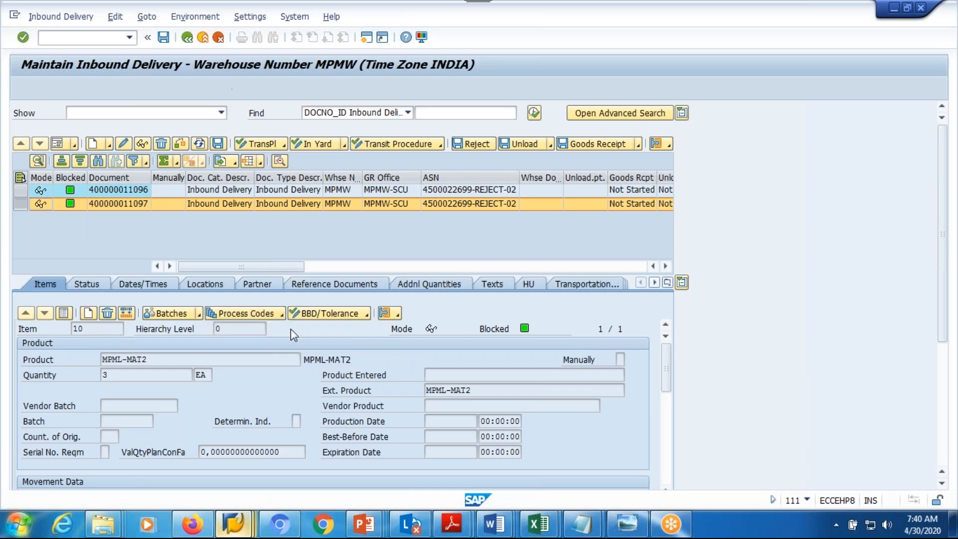
click(391, 167)
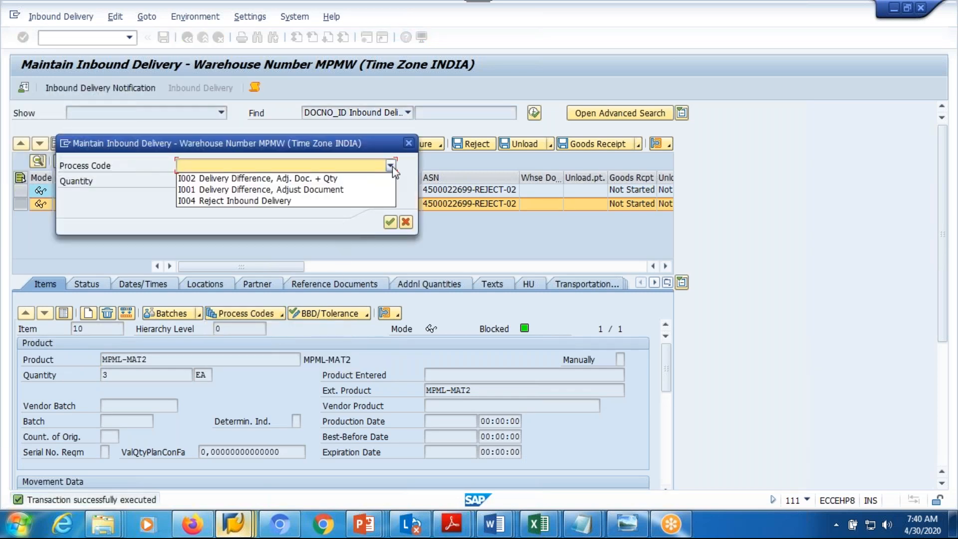
click(277, 200)
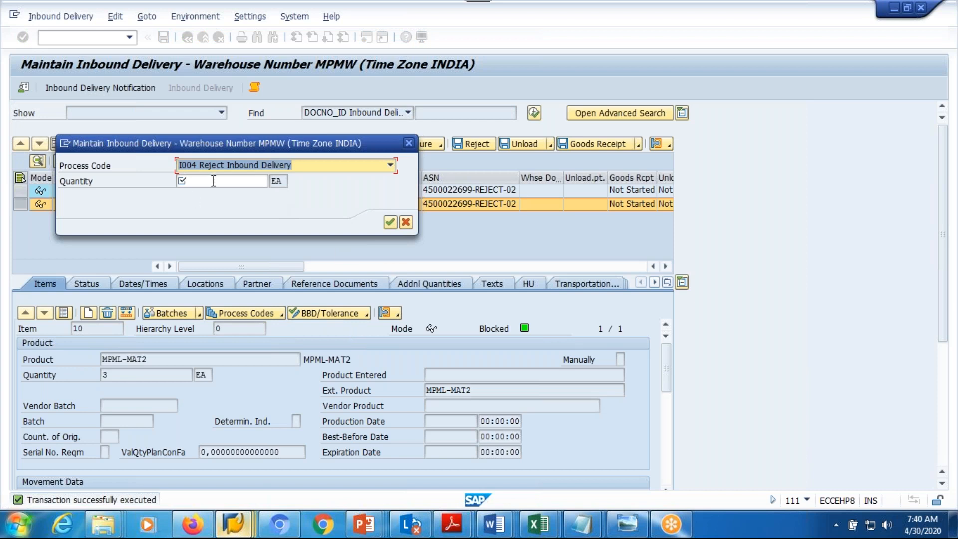
click(229, 184)
text(-3)
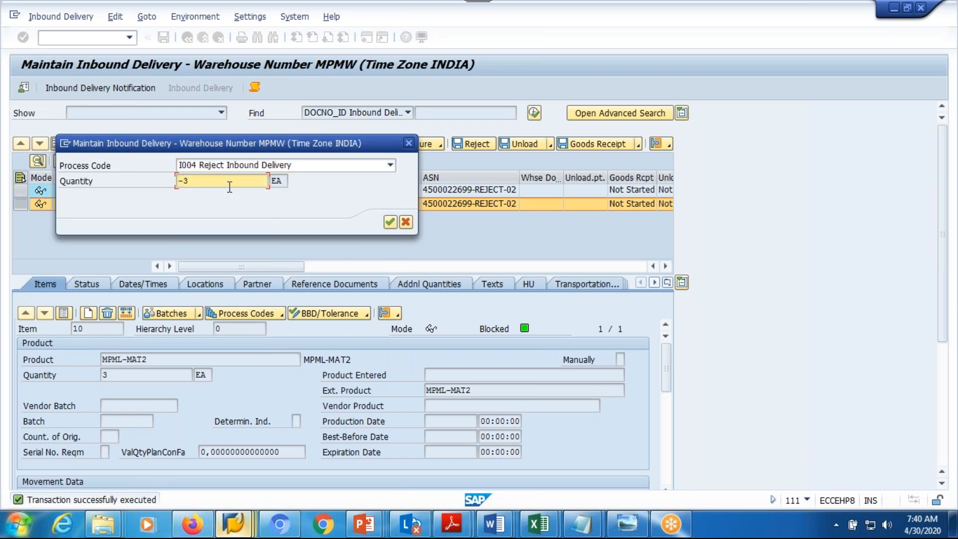
click(390, 222)
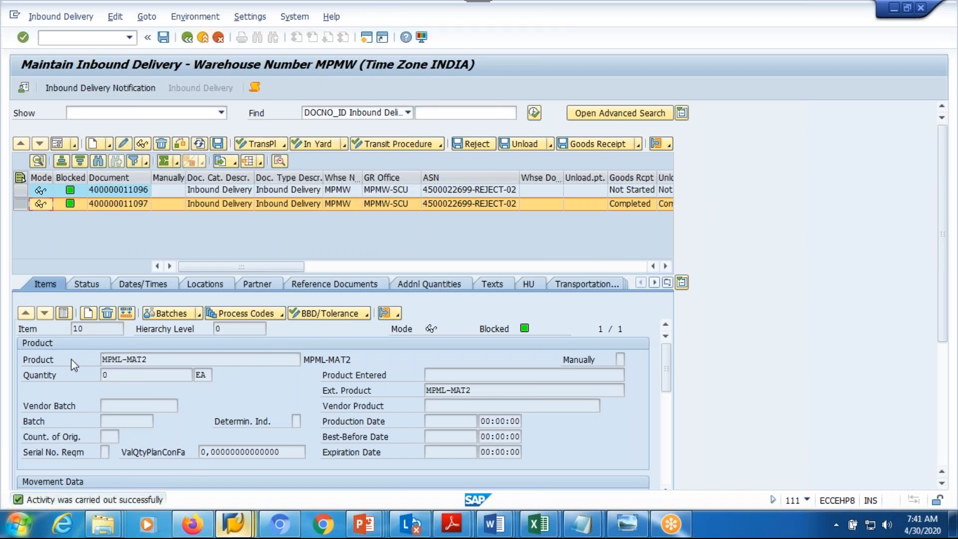
Show the rejected delivery's items as a list and copy the ERP Document number from its reference documents.
click(62, 314)
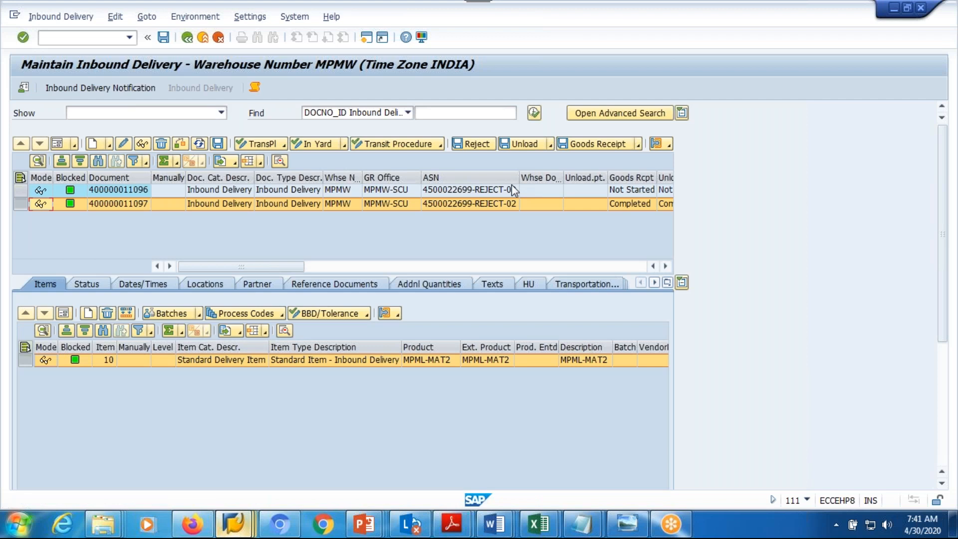
click(330, 285)
click(273, 388)
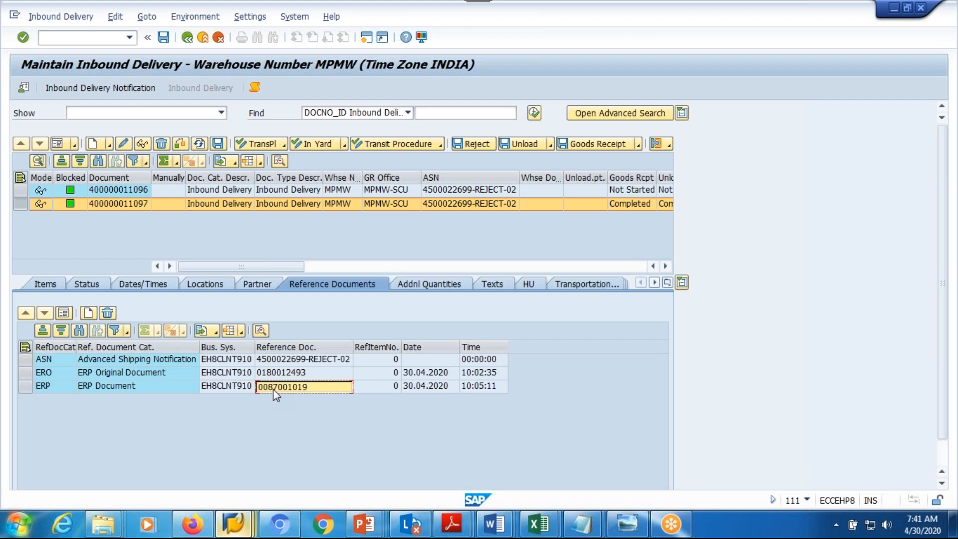
Switch to the ERP session, display the copied inbound delivery with transaction VL33N, and check its delivery quantity.
mouse_move(254, 524)
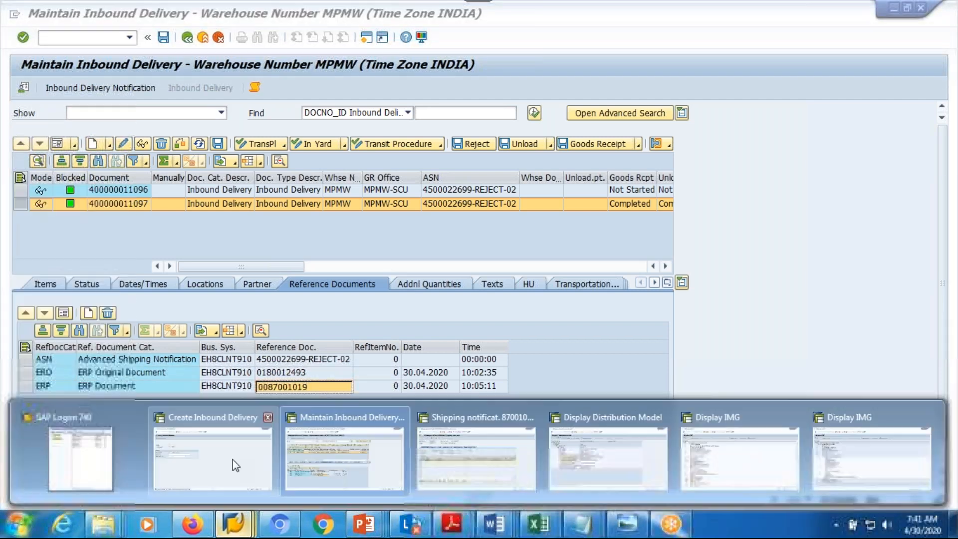
click(233, 461)
click(184, 41)
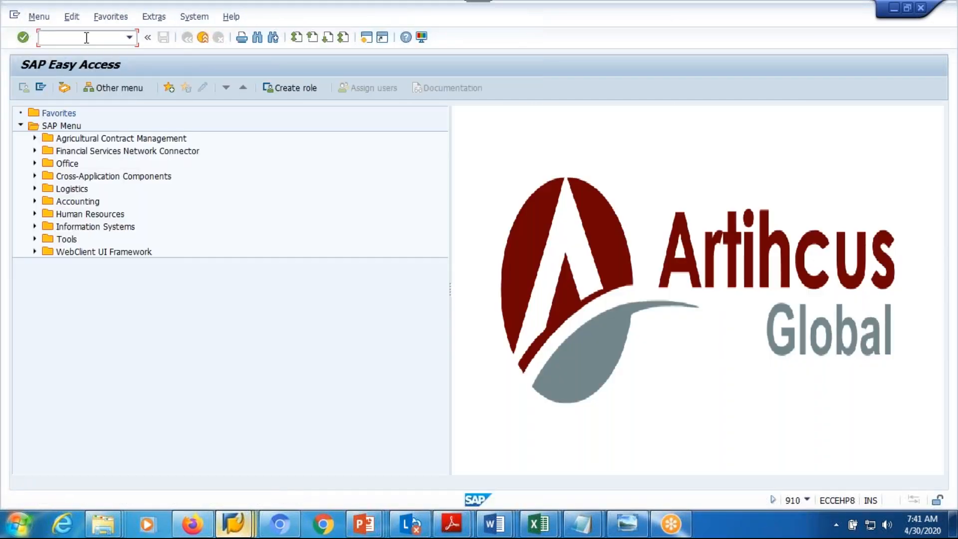
text(vl33n)
key(Return)
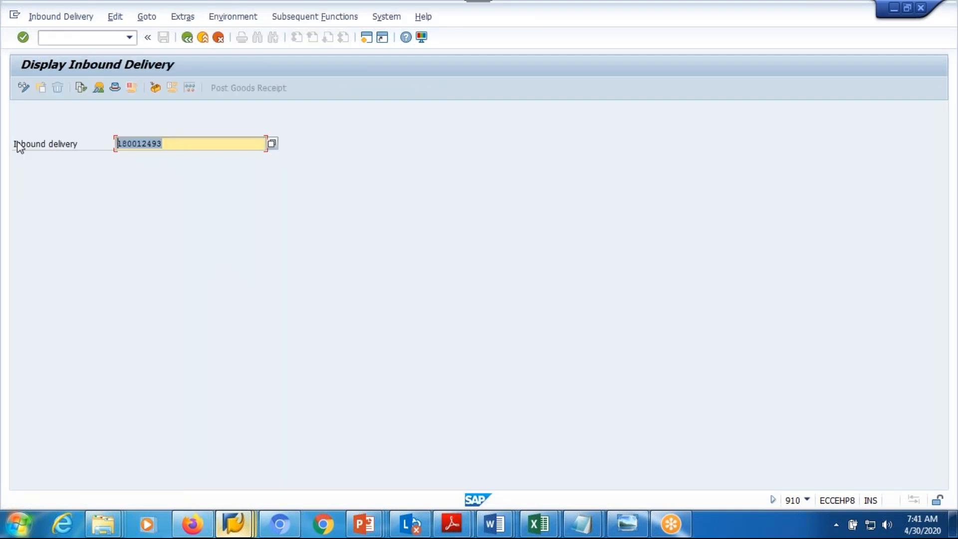
key(Return)
click(190, 267)
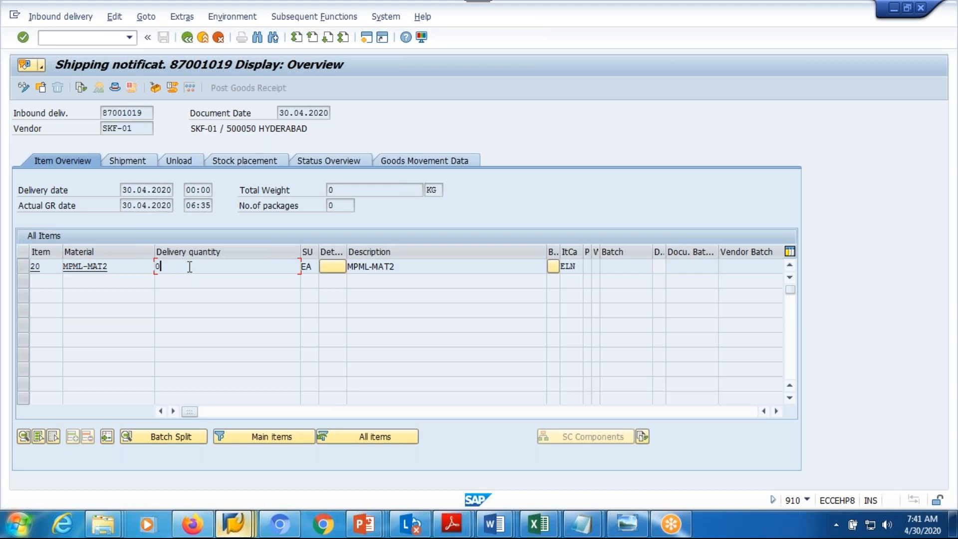
click(187, 37)
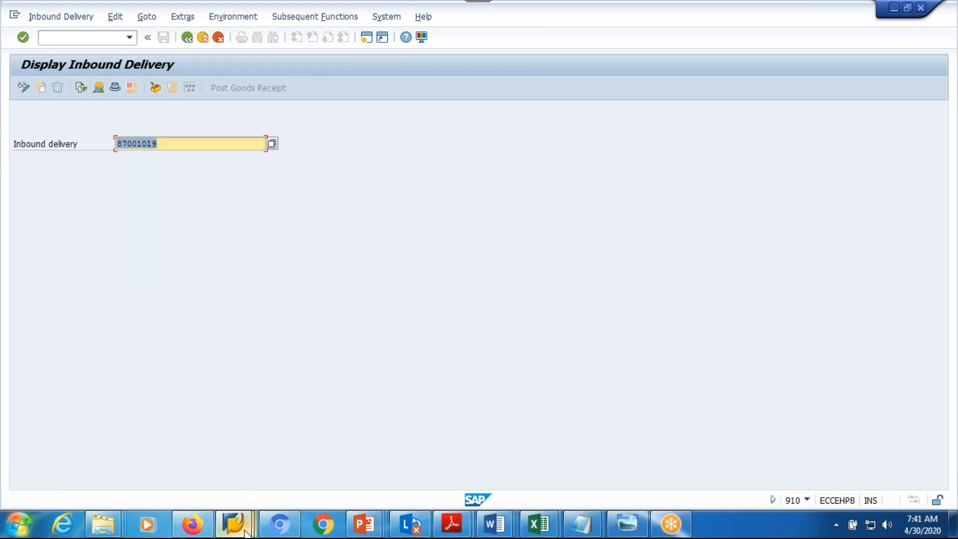
Return to the EWM session and examine process code I003 Delivery Difference, No Adjustment for the first REJECT-02 delivery's item, cancelling without applying it.
mouse_move(239, 532)
click(331, 449)
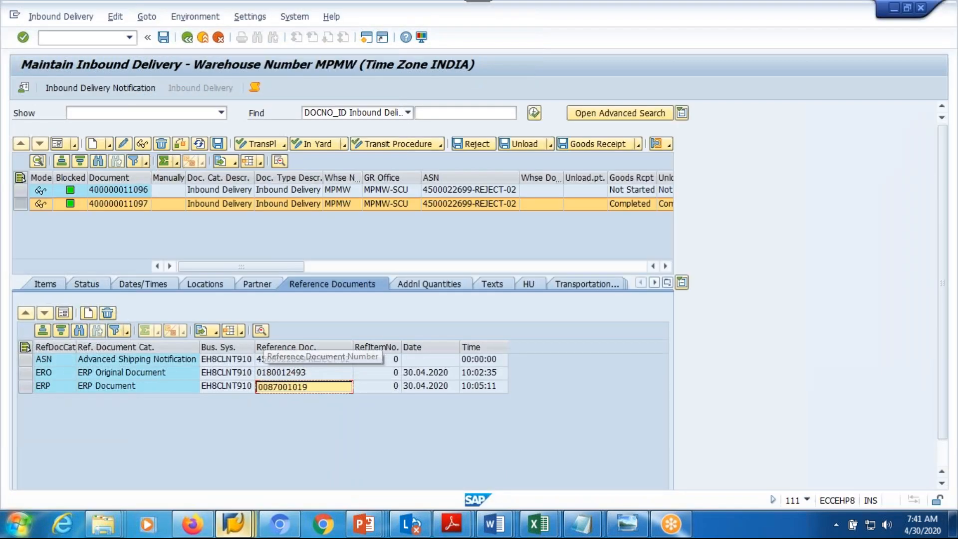
click(197, 192)
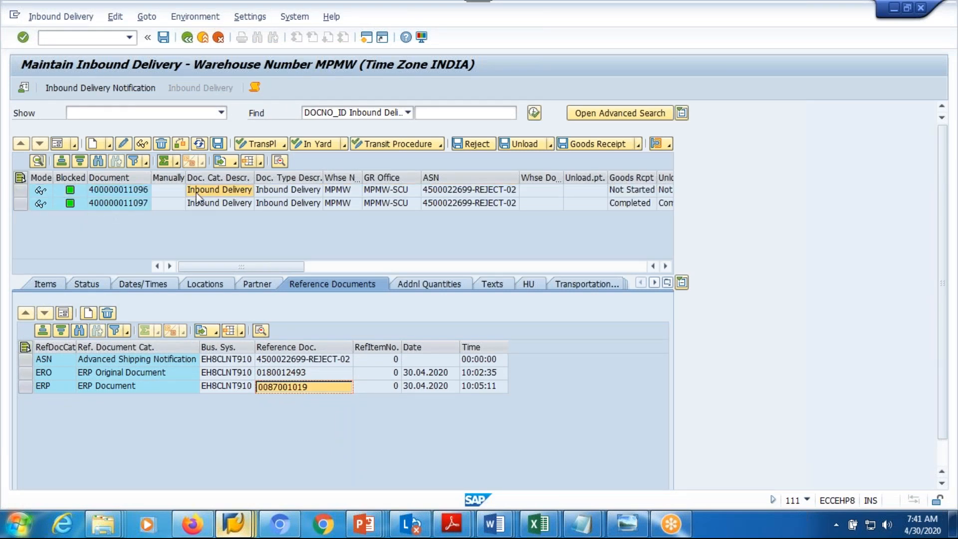
click(51, 284)
click(281, 314)
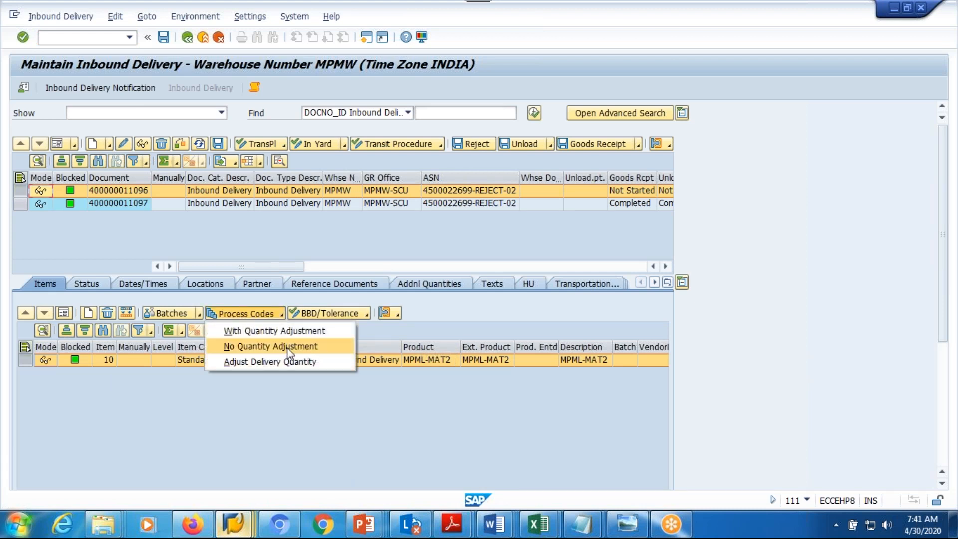
click(288, 347)
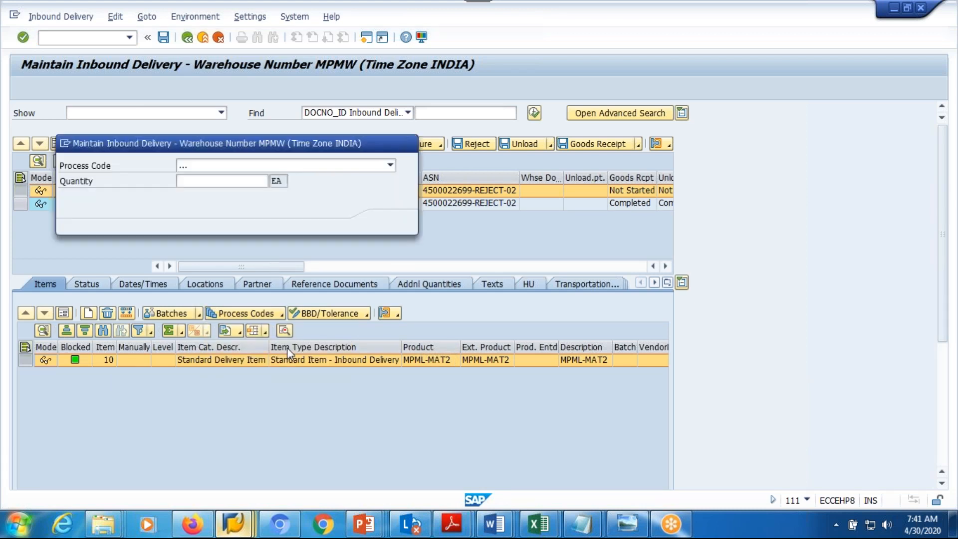
click(390, 166)
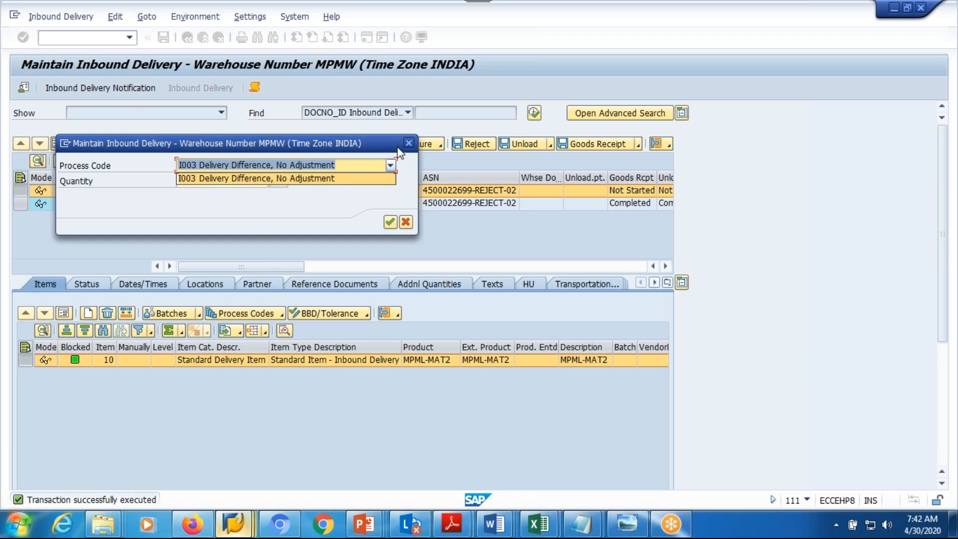
click(334, 178)
click(233, 176)
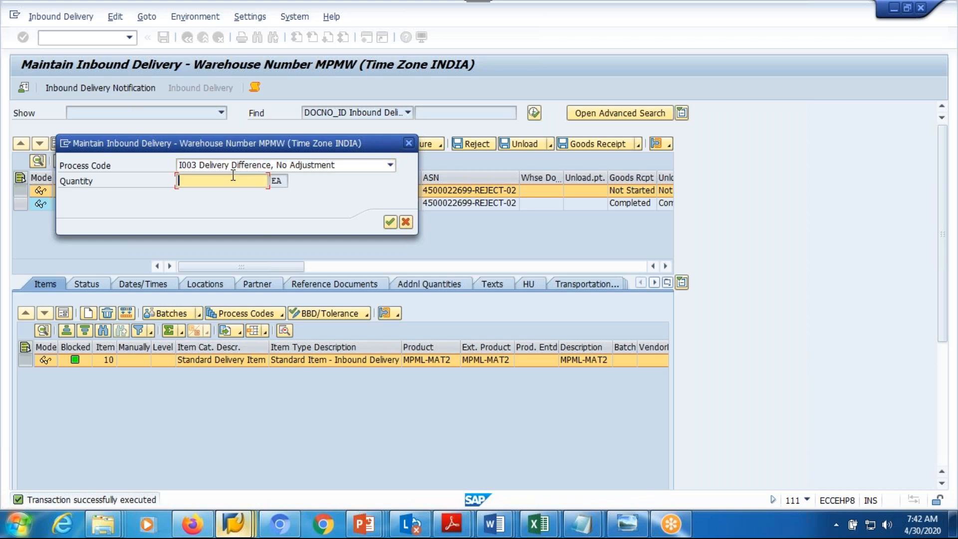
click(409, 143)
Examine the process codes offered for adjusting the delivery quantity of the same item, and cancel without choosing one.
click(271, 313)
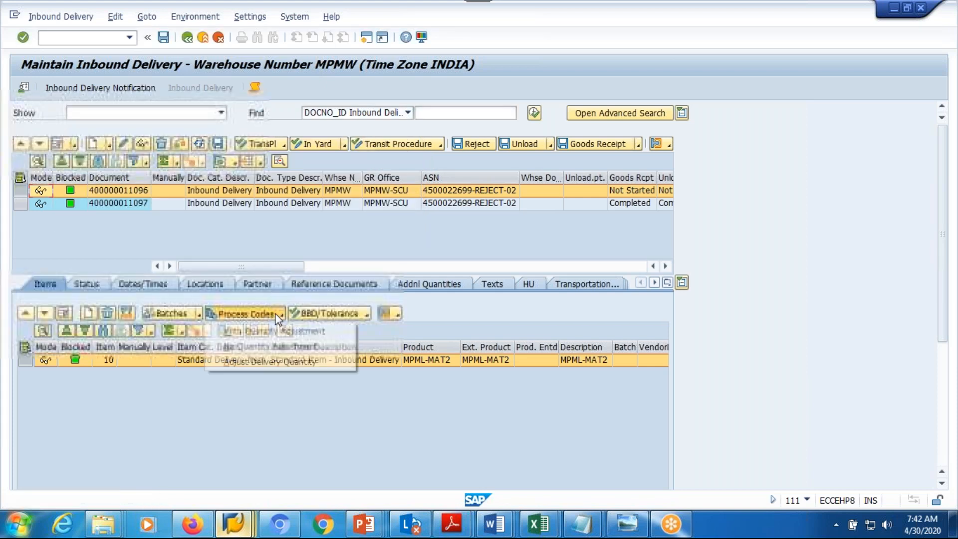
click(276, 361)
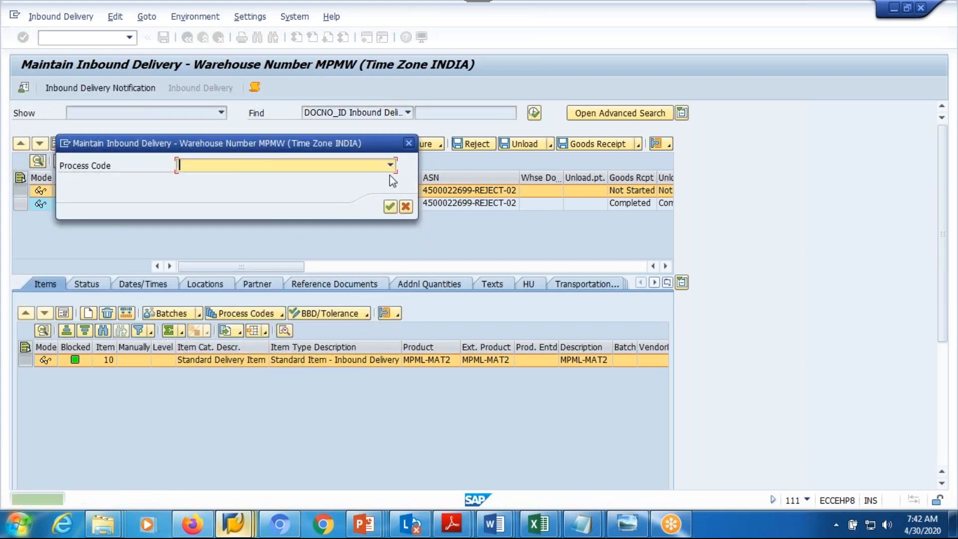
click(390, 167)
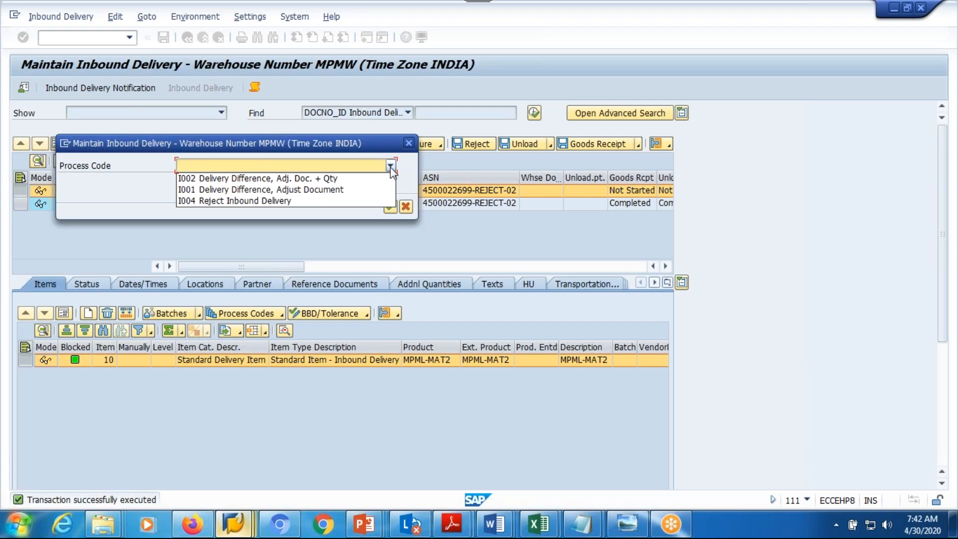
click(411, 142)
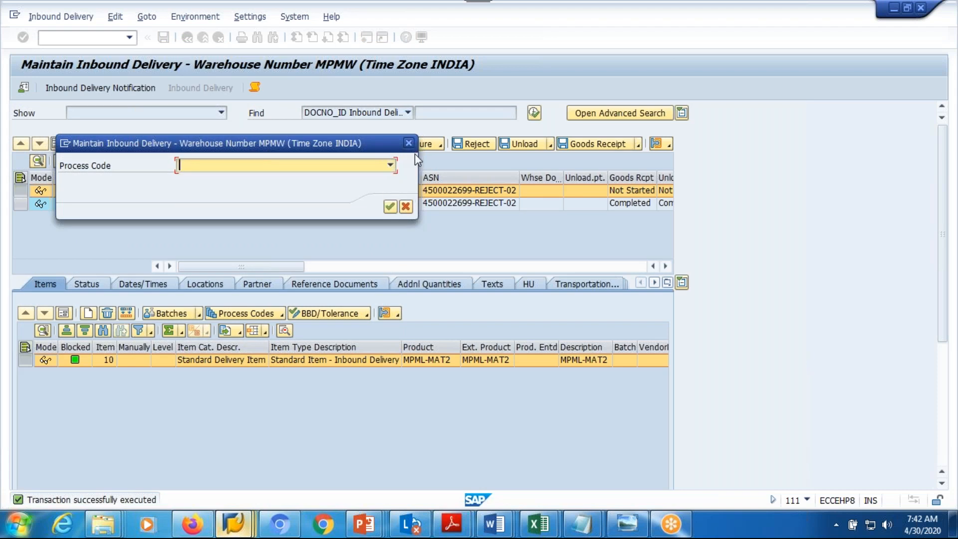
click(409, 144)
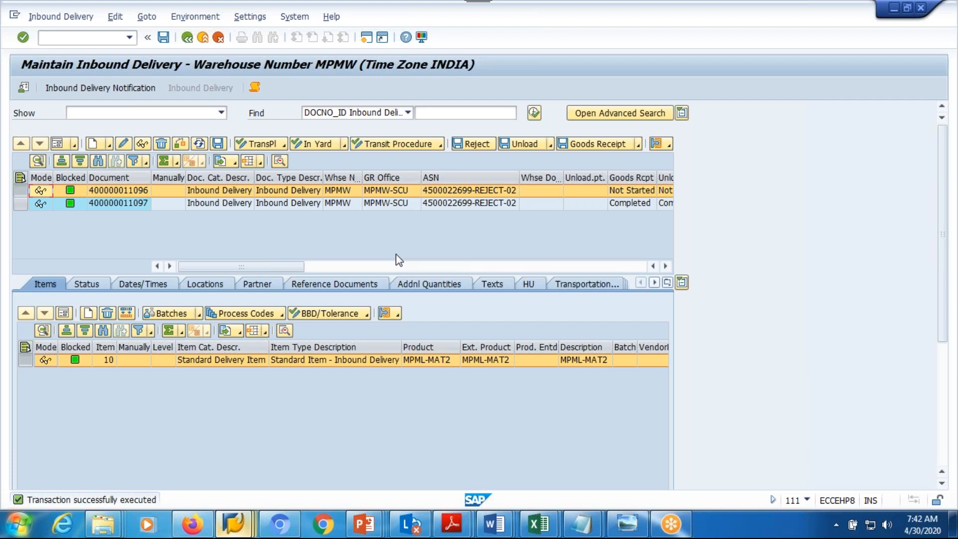
Look up the second delivery's ERP Document reference again and display that inbound delivery in the ERP session to check its quantity.
click(260, 204)
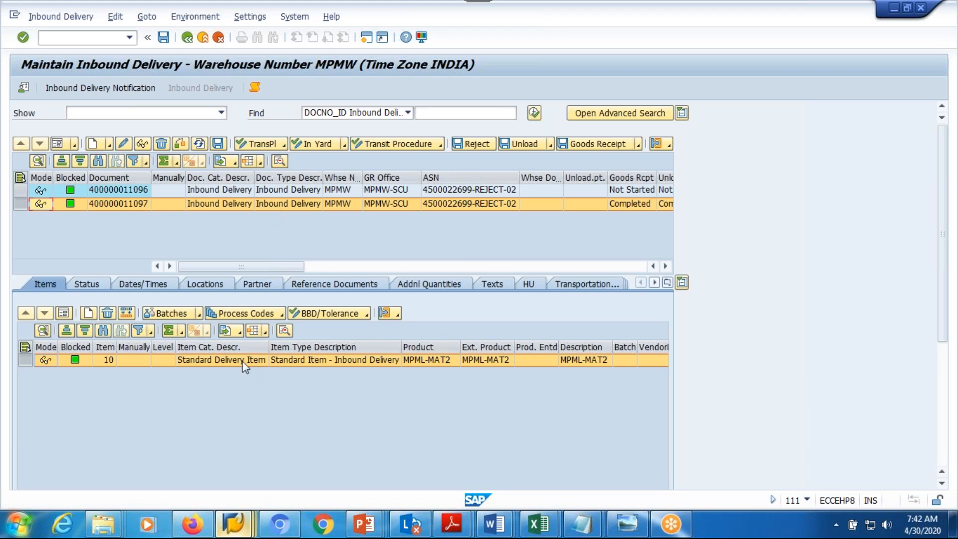
click(321, 283)
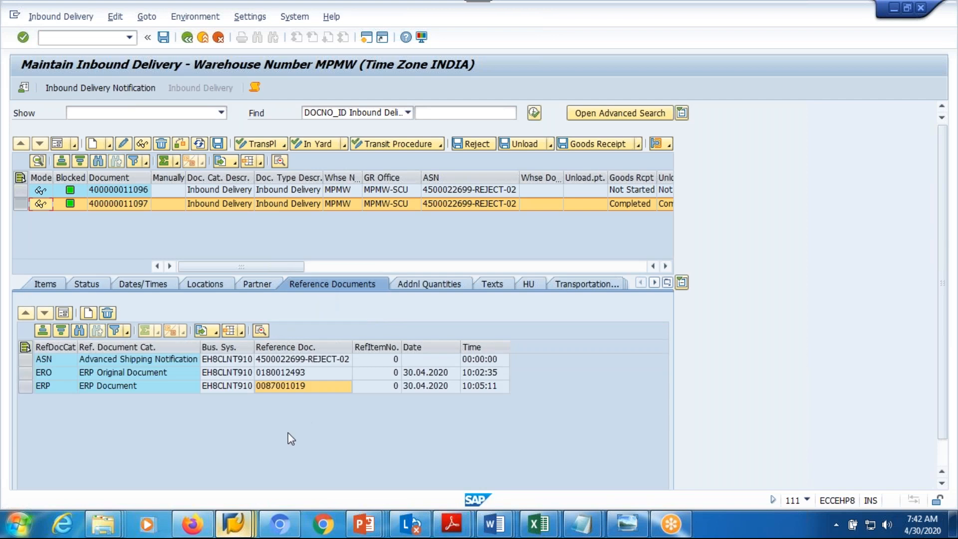
click(273, 387)
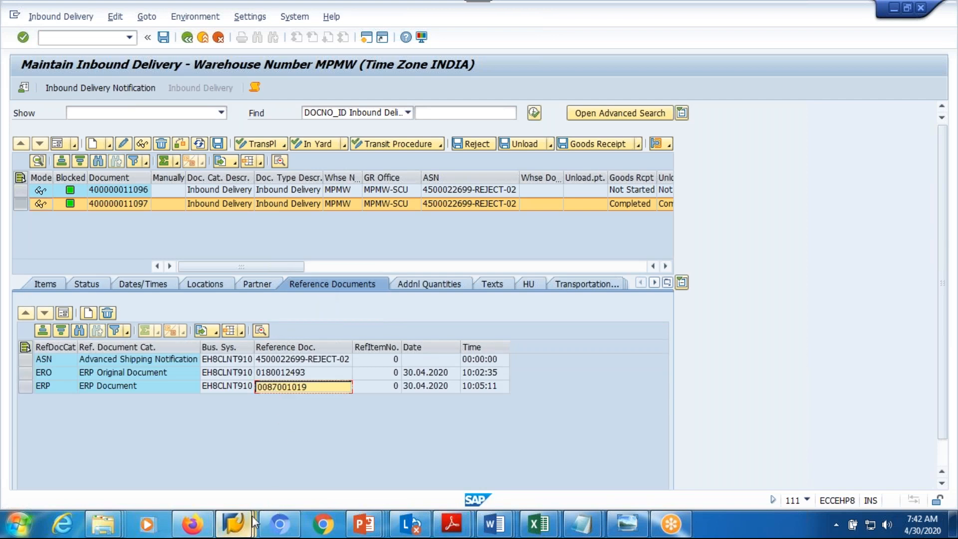
mouse_move(233, 523)
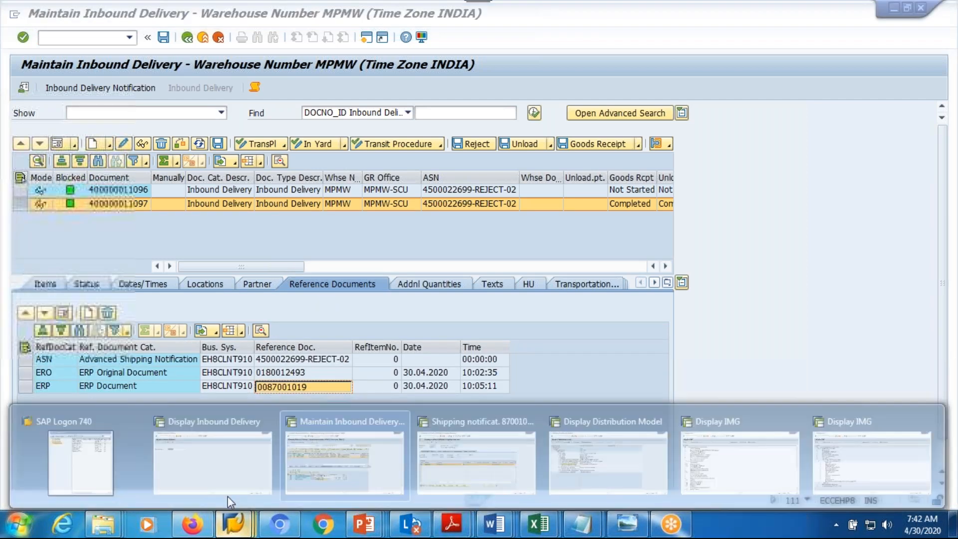
click(192, 445)
key(ctrl+v)
key(Return)
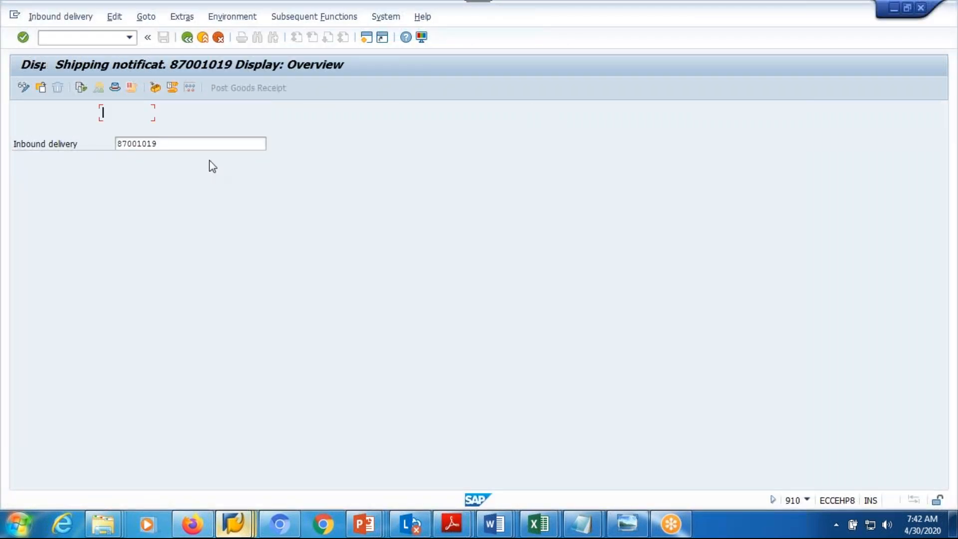
click(218, 269)
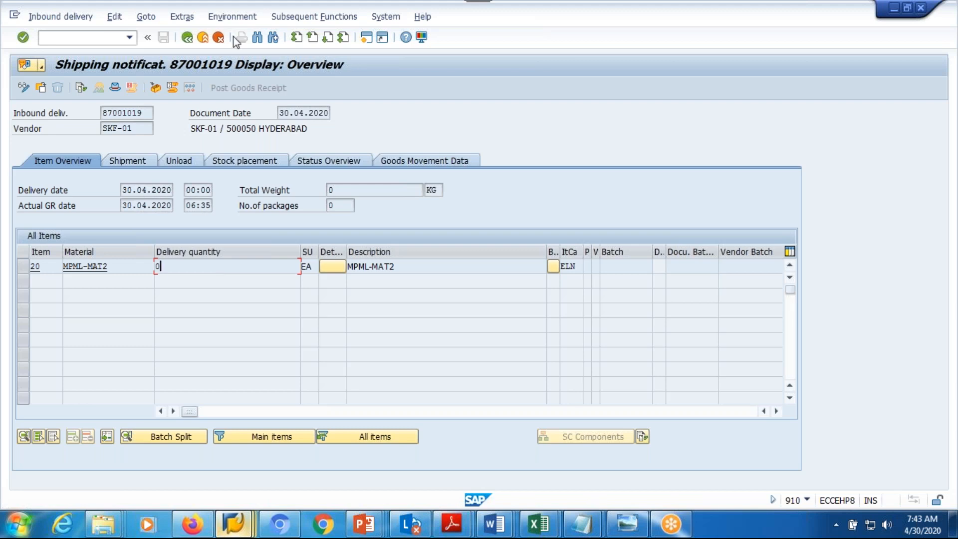
Leave the inbound delivery display and log off from the ERP system.
click(187, 38)
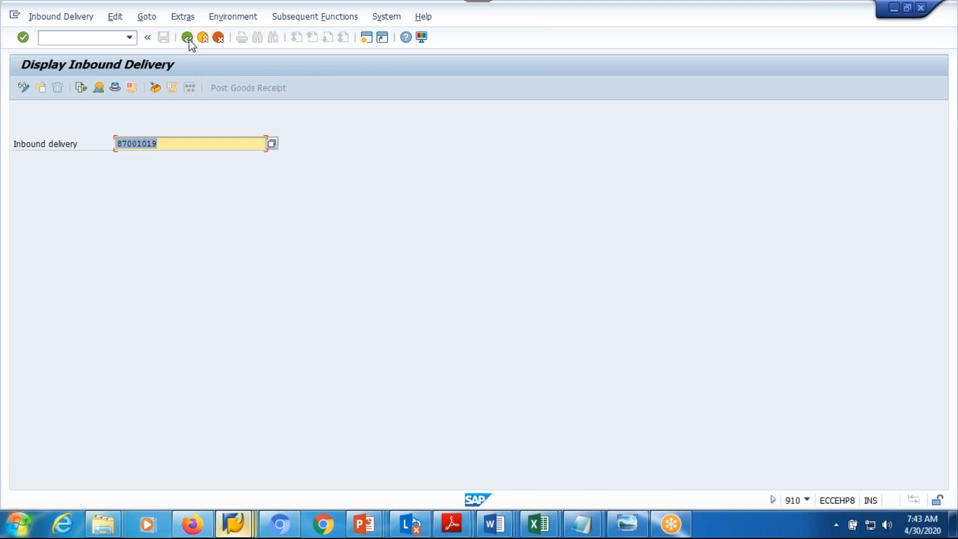
click(187, 38)
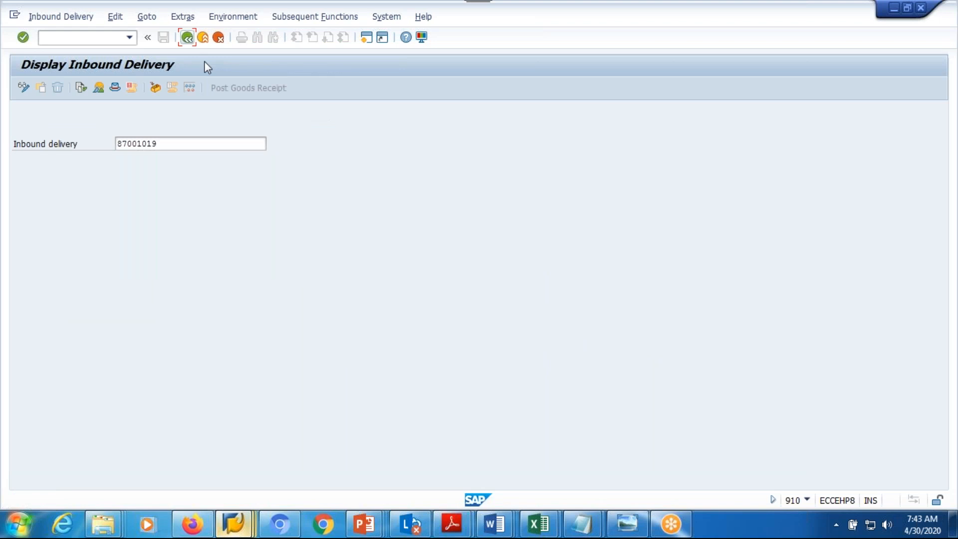
click(191, 40)
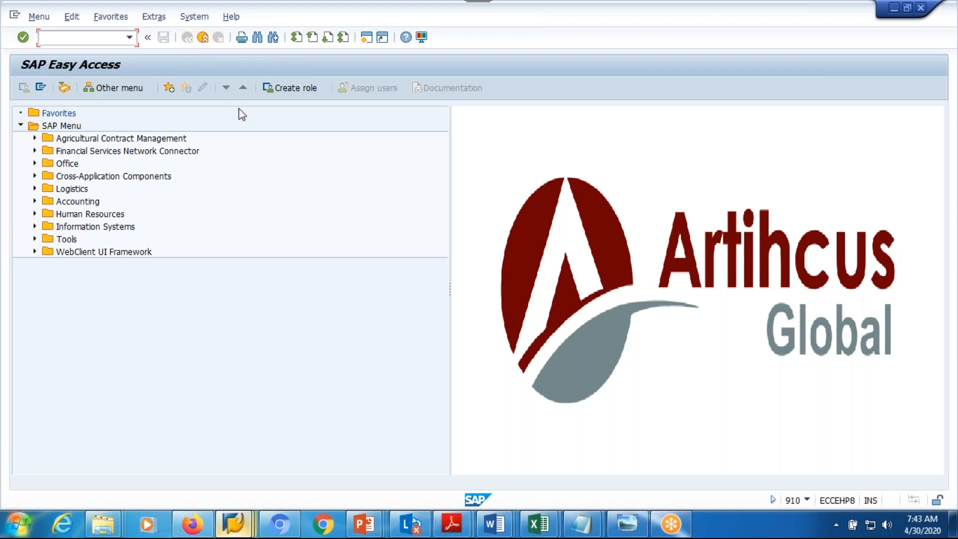
click(194, 16)
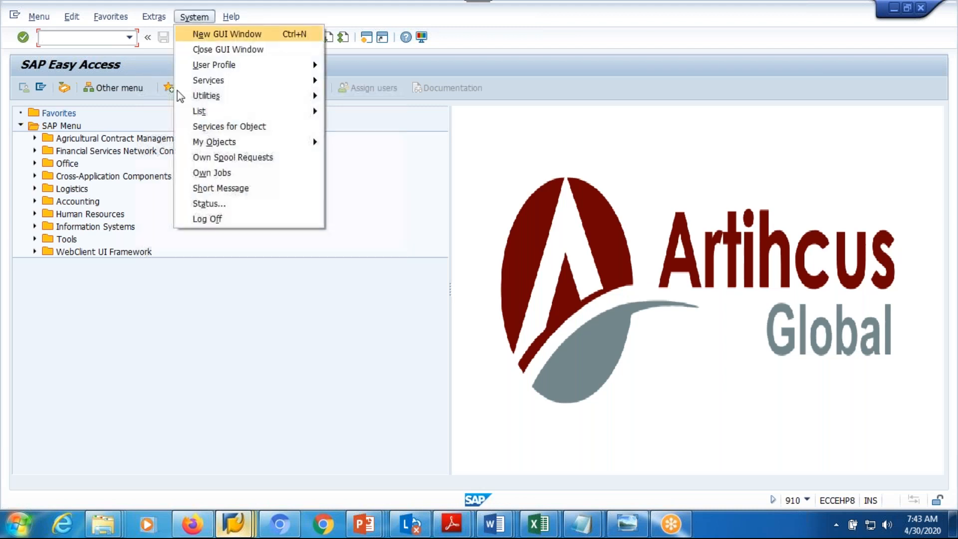
click(206, 218)
click(145, 259)
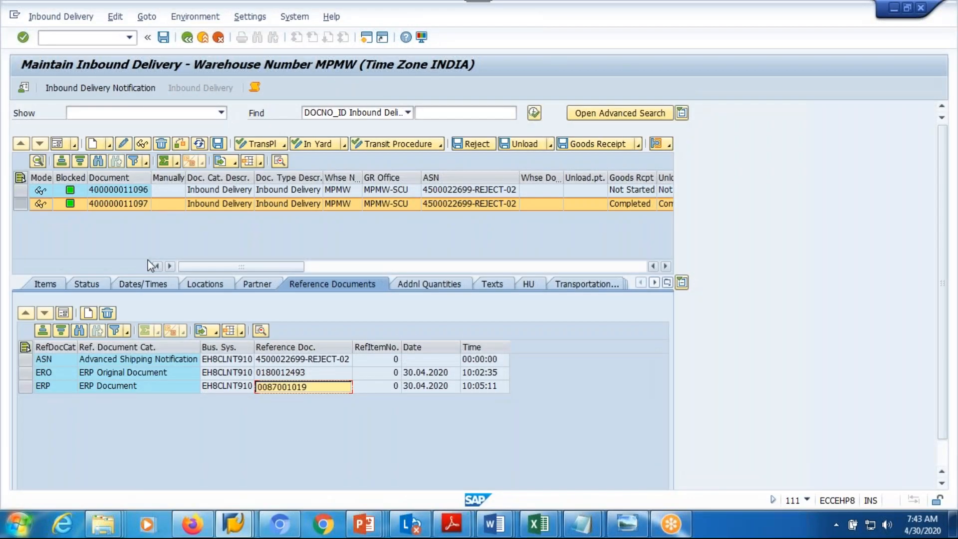
Return to the EWM inbound delivery session and compare the second delivery's ERP Original Document and ERP Document references.
click(225, 242)
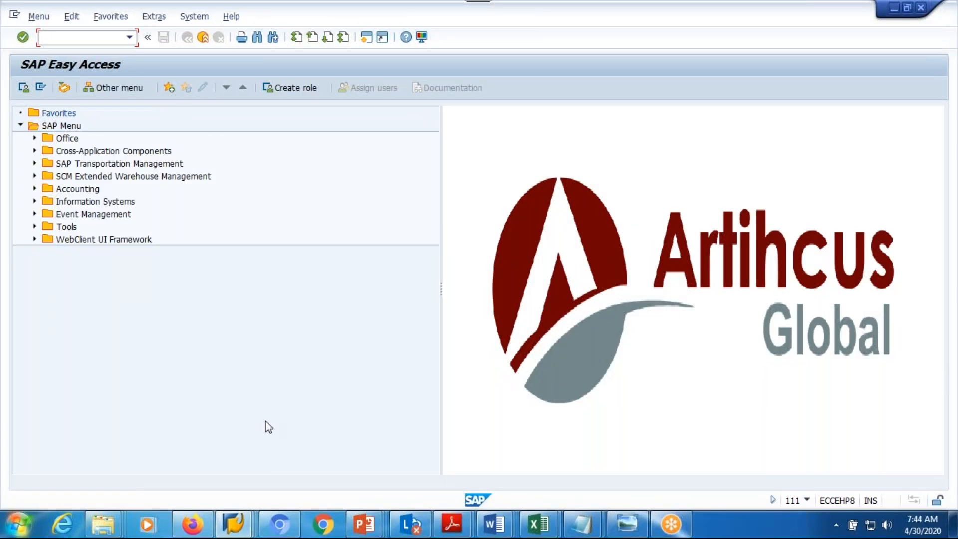
mouse_move(245, 524)
click(232, 458)
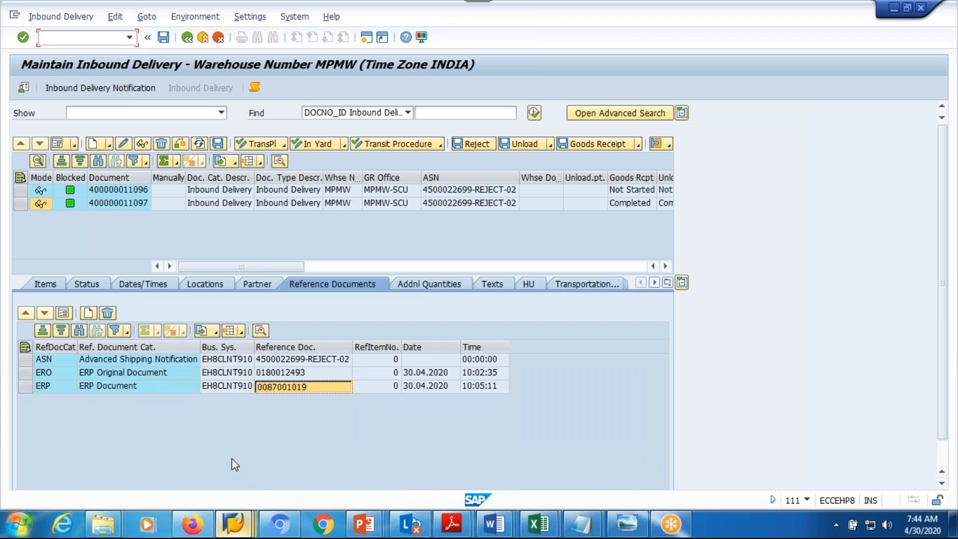
click(278, 374)
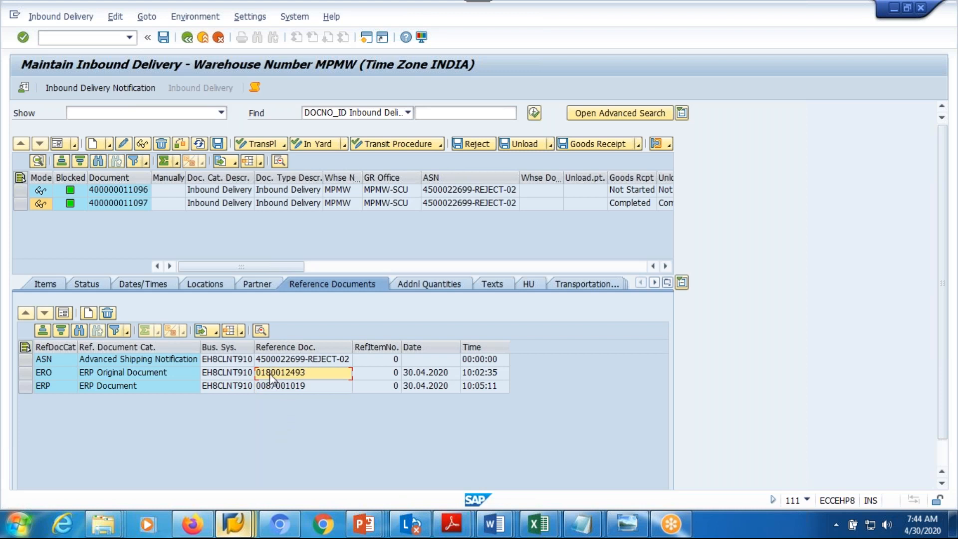
click(283, 387)
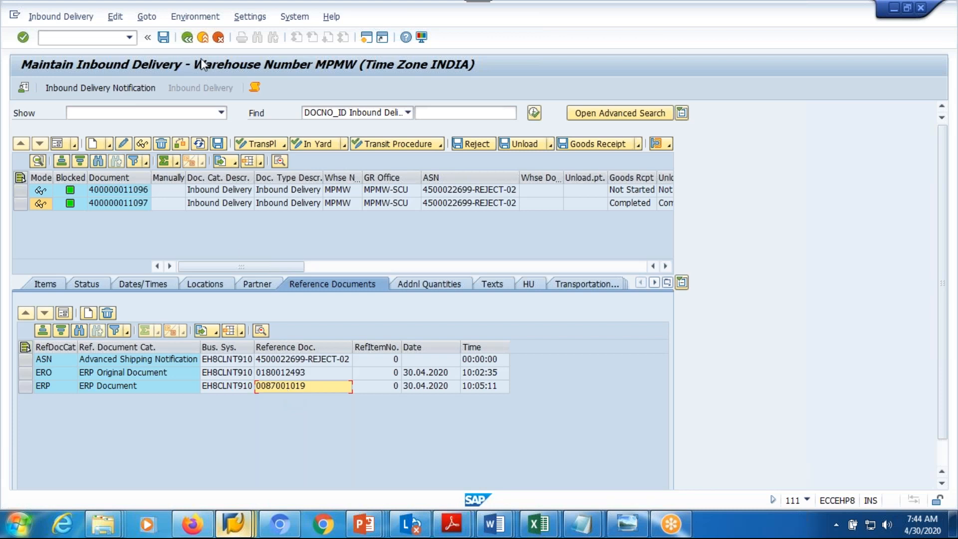
Leave inbound delivery maintenance and open the SAP Reference IMG with transaction SPRO.
click(186, 41)
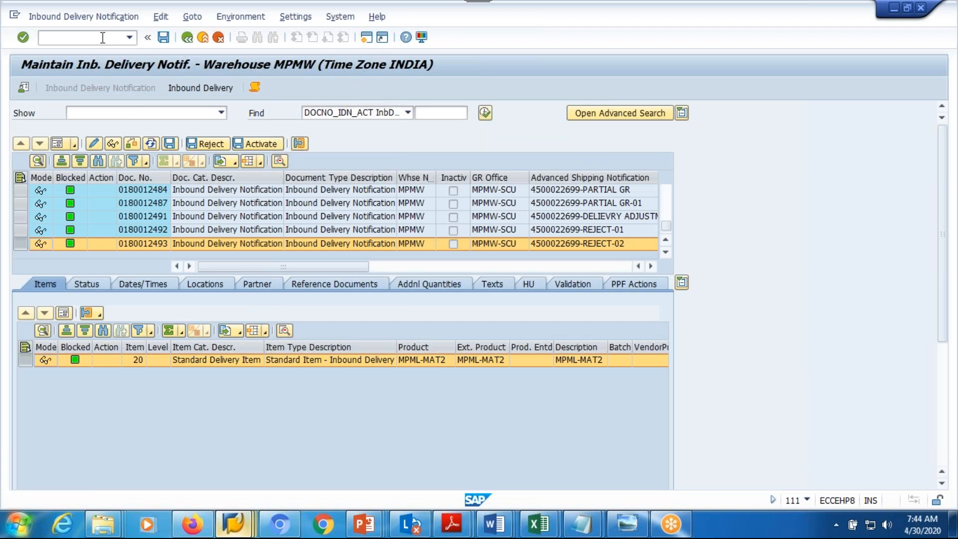
text(spro)
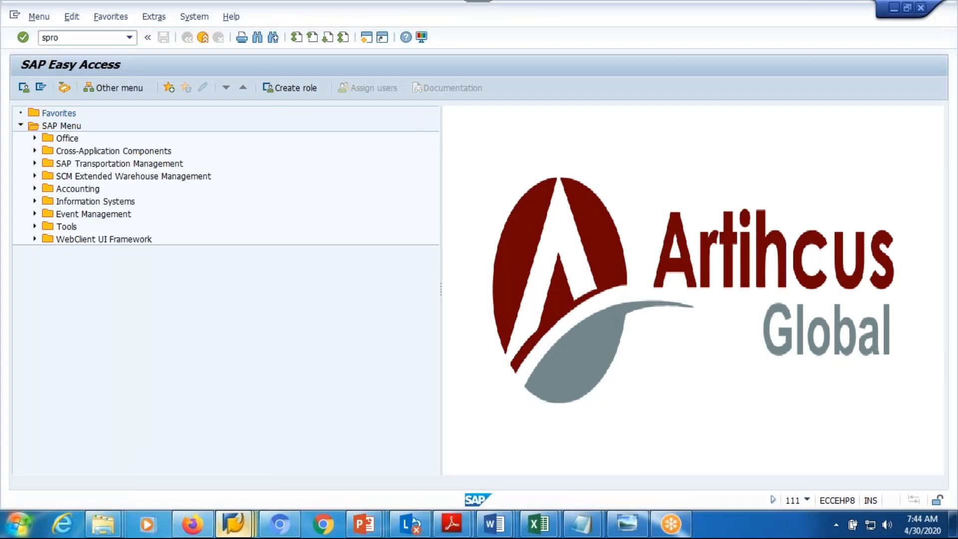
key(Return)
click(82, 90)
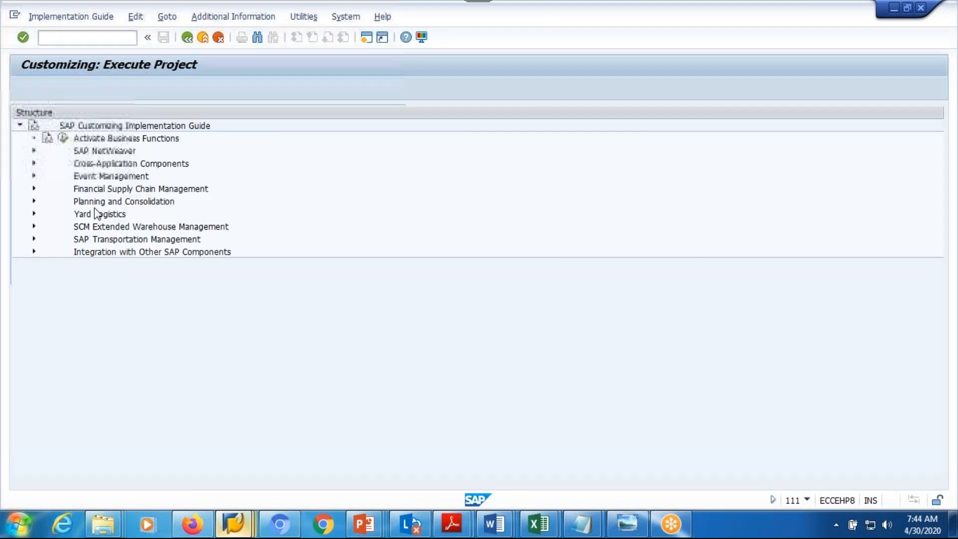
Under EWM Interfaces, ERP Integration, Delivery Processing, open Define Number Ranges for ERP Deliveries and examine the intervals and number status.
click(33, 224)
click(47, 239)
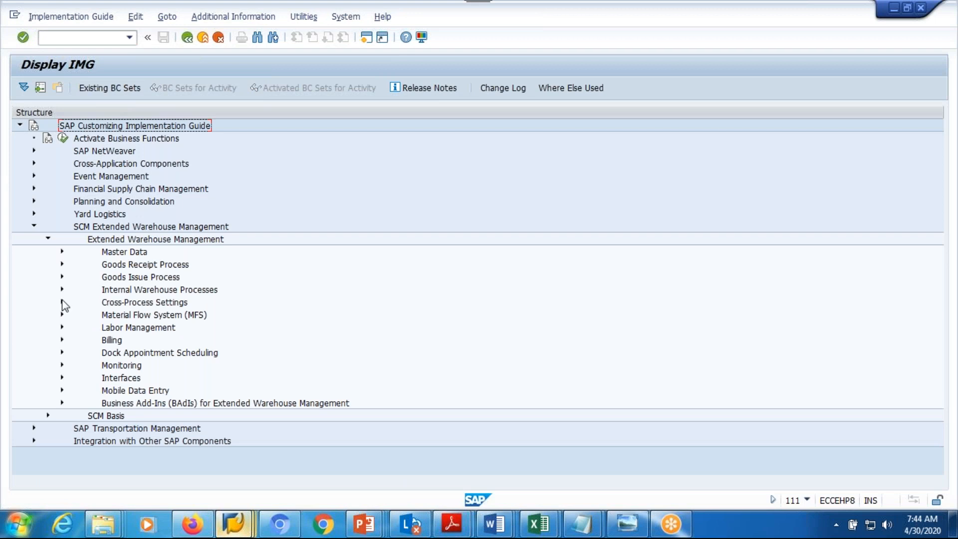
click(63, 378)
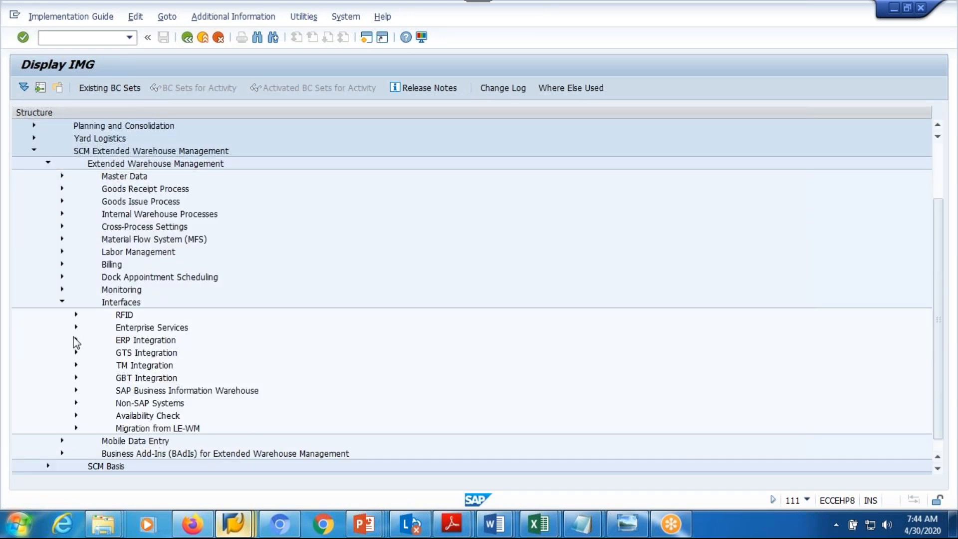
click(76, 340)
click(90, 390)
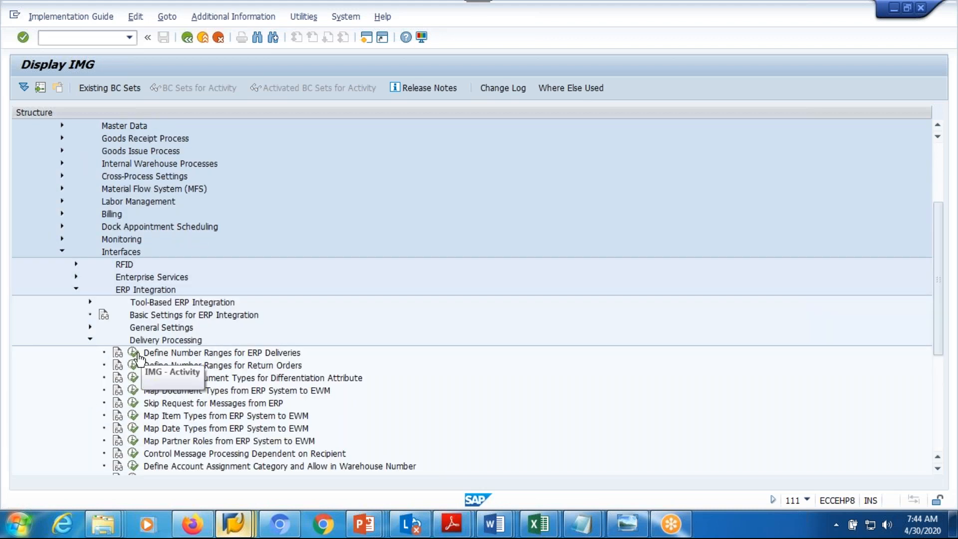
click(132, 352)
click(18, 143)
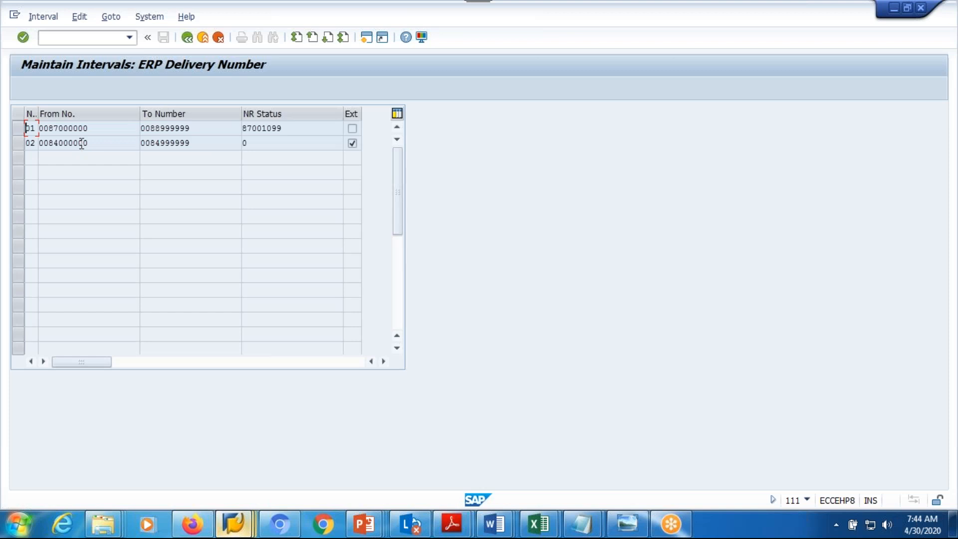
click(292, 130)
Leave the number range customizing and log off from the EWM system.
click(197, 40)
click(197, 40)
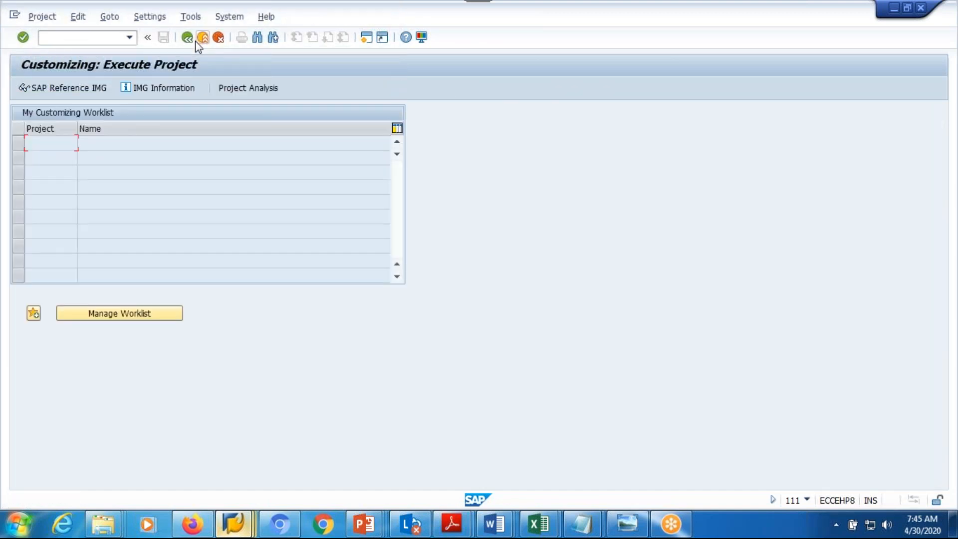
click(198, 44)
click(195, 16)
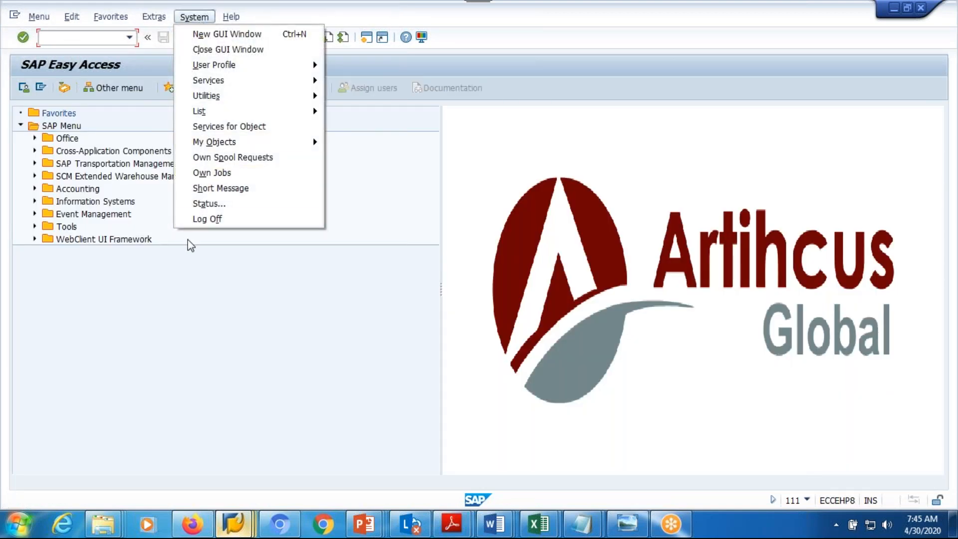
click(214, 220)
click(148, 262)
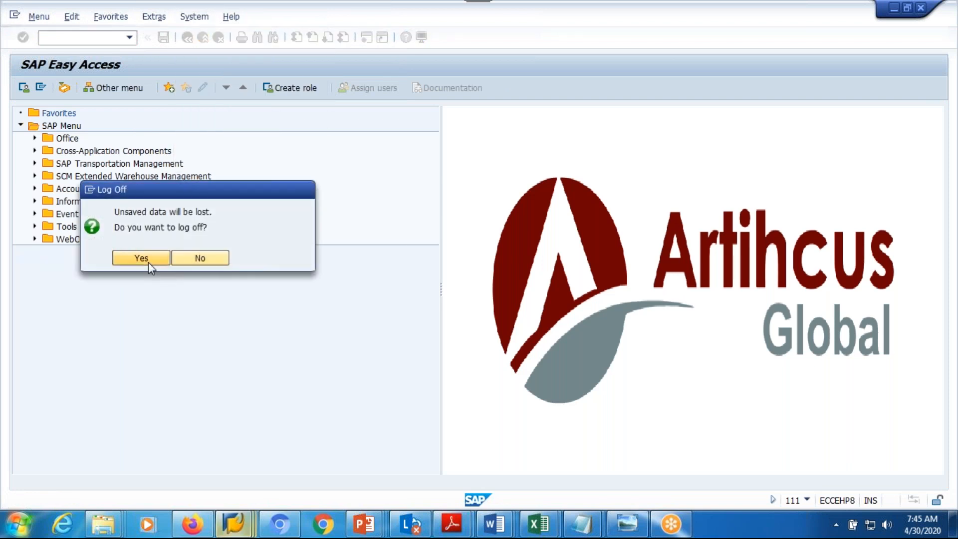
Switch to SAP Logon and open the 02.PER S/4 connection.
click(235, 524)
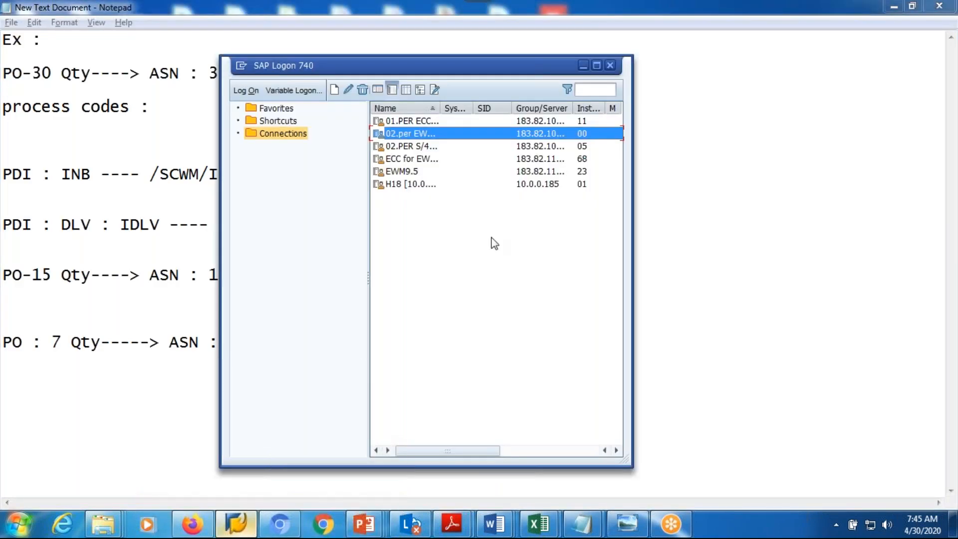
click(422, 146)
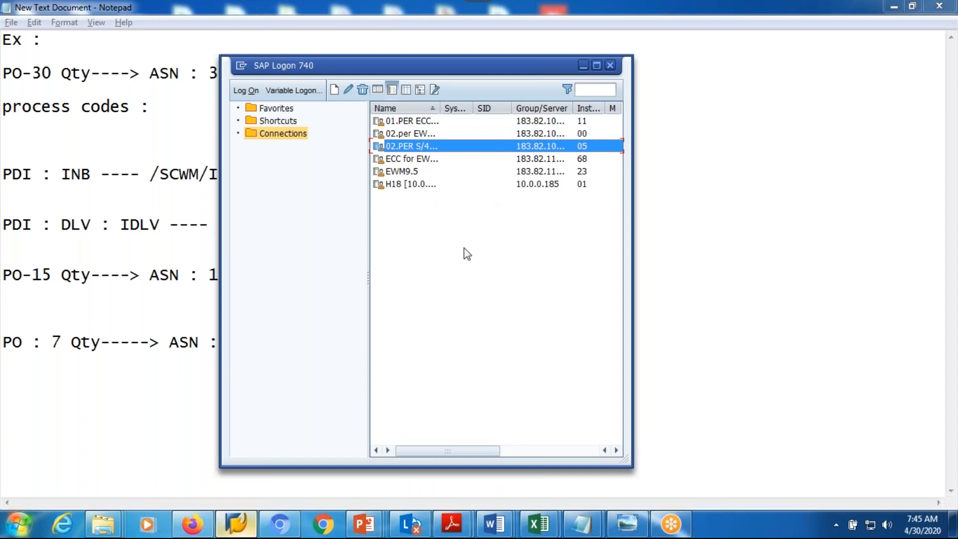
key(Return)
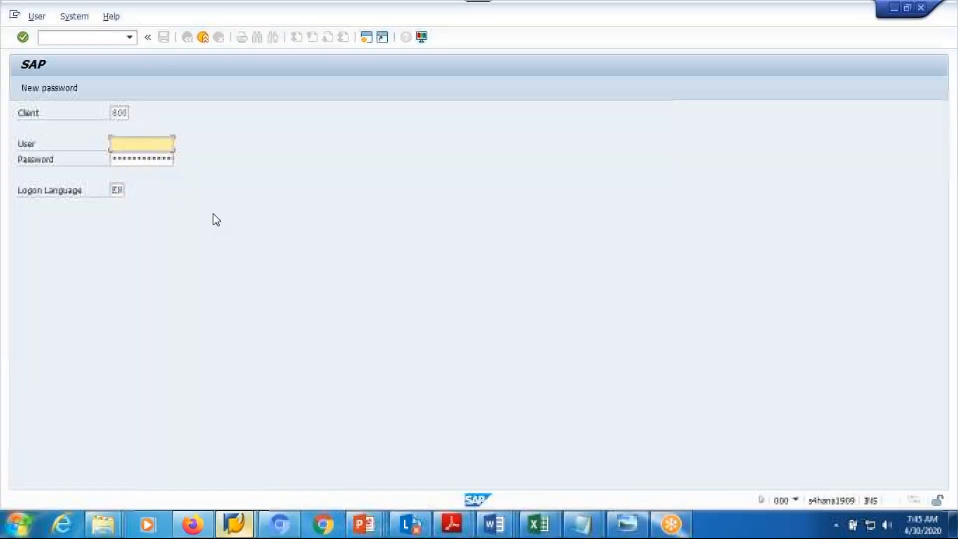
Log on to client 400 by entering the user name and the account password.
click(120, 113)
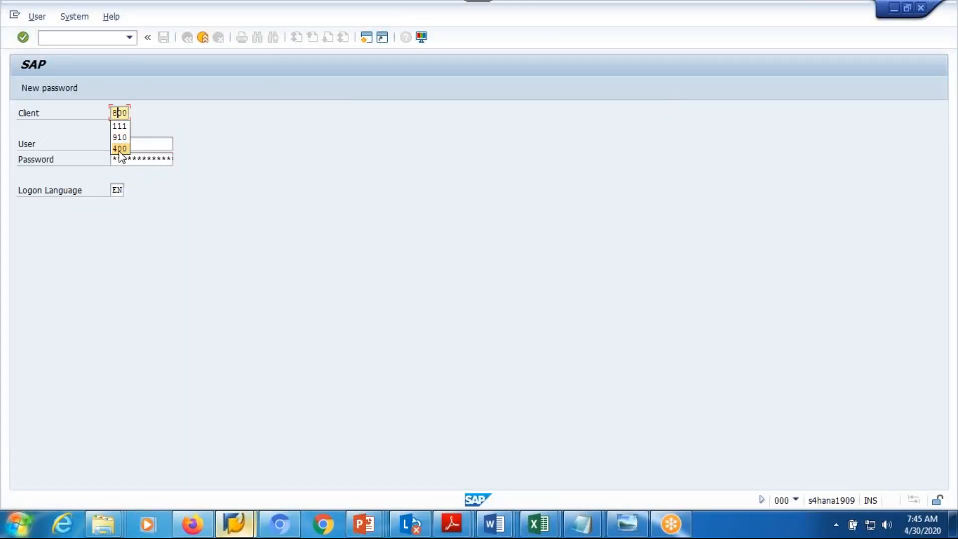
click(120, 148)
click(122, 143)
text(c)
click(139, 156)
click(151, 159)
text(*********)
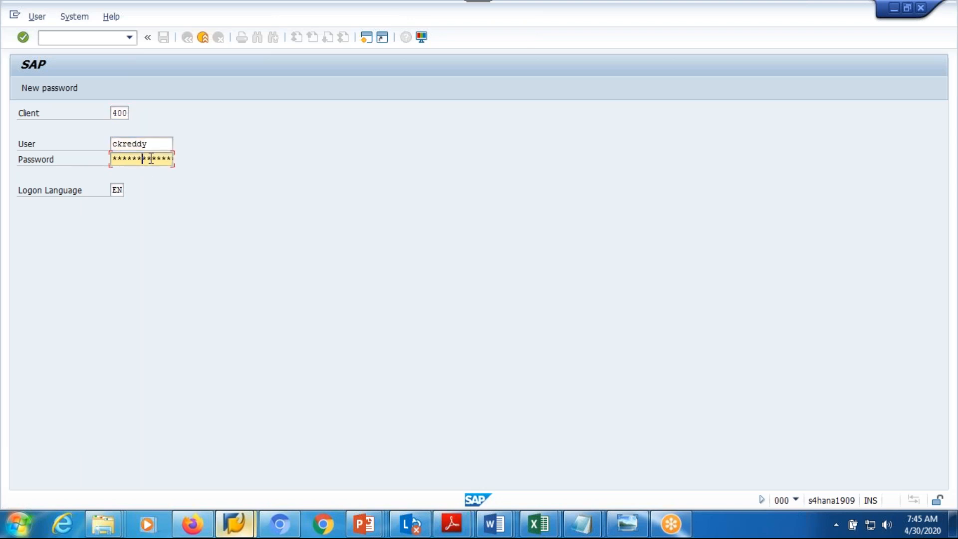
text(*)
key(Return)
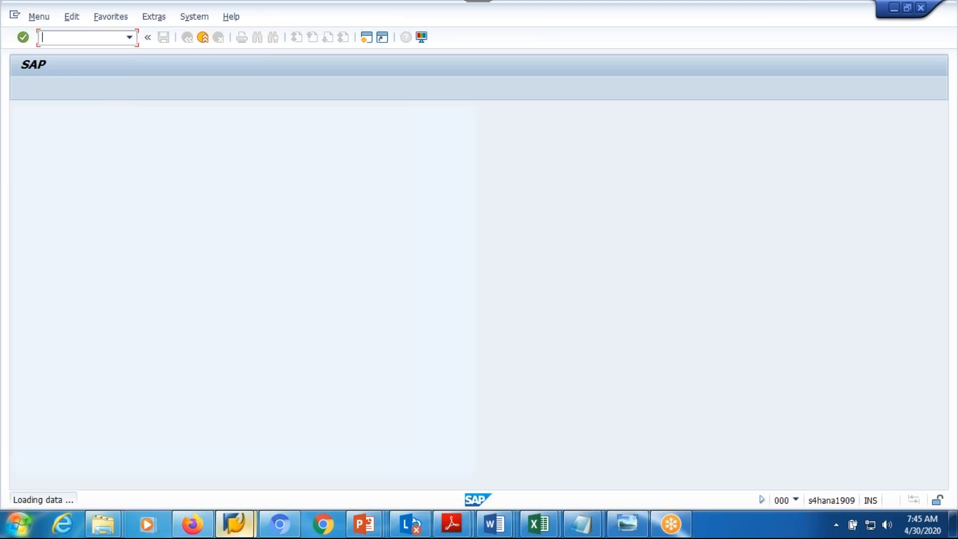
Expand Logistics, SCM Extended Warehouse Management, Extended Warehouse Management, Delivery Processing, Inbound Delivery, and try to run /SCWM/IDN Maintain Inbound Delivery Notification.
click(20, 113)
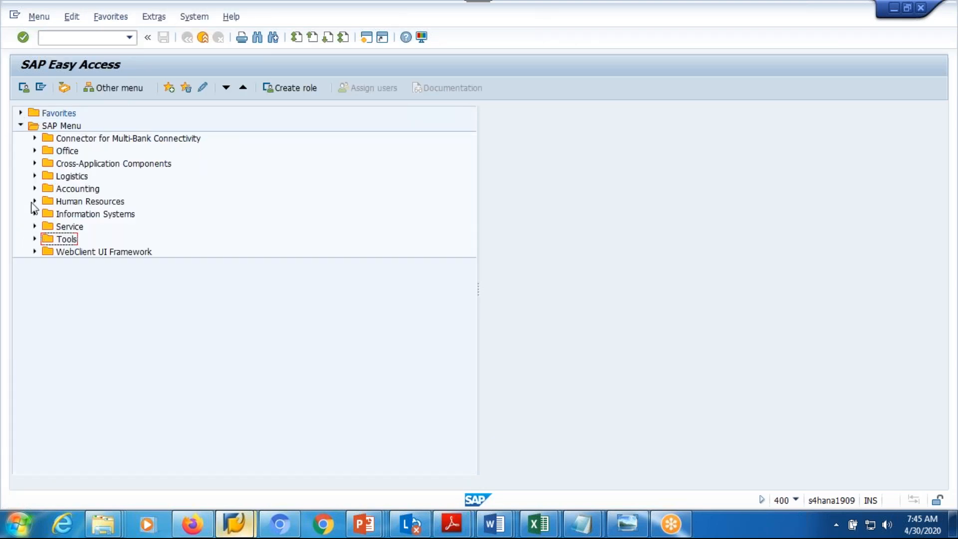
click(34, 176)
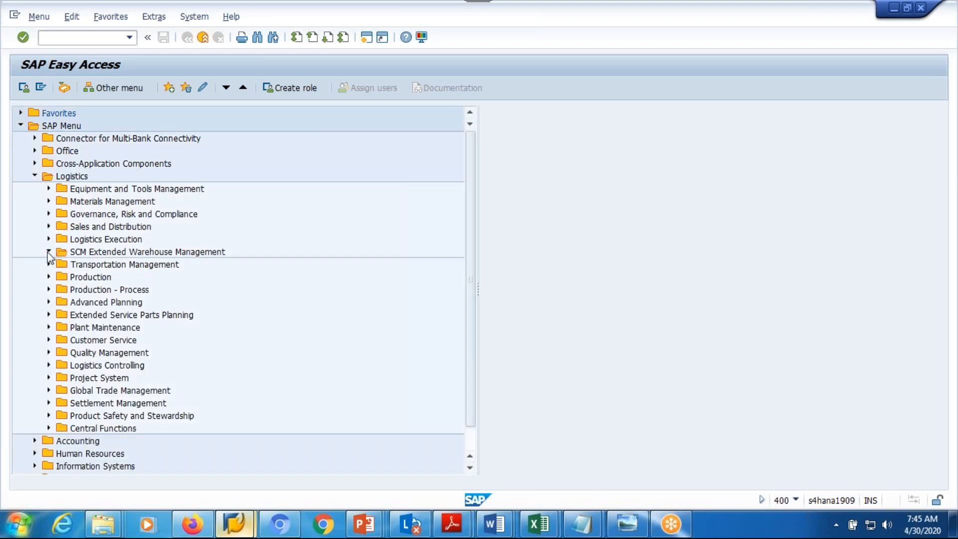
click(49, 252)
click(62, 264)
click(77, 289)
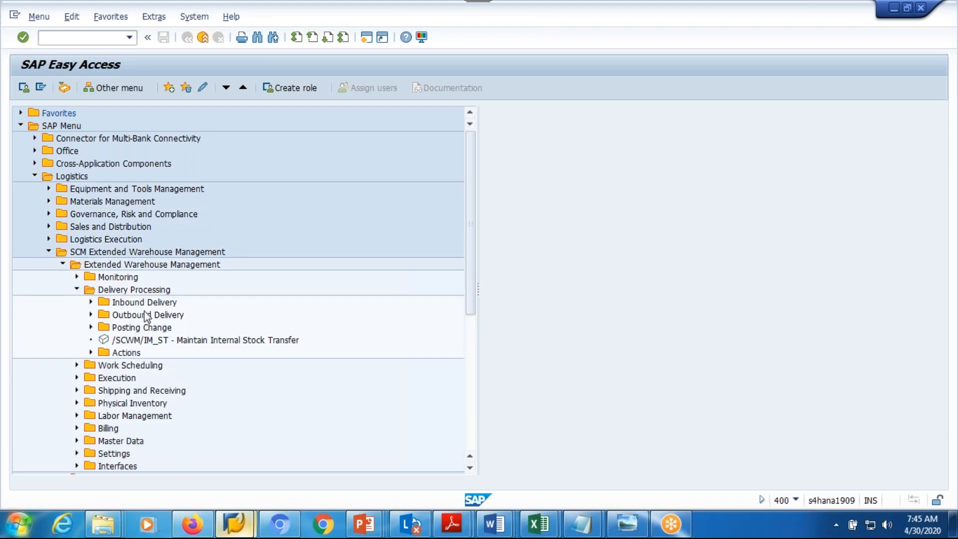
click(91, 303)
click(212, 318)
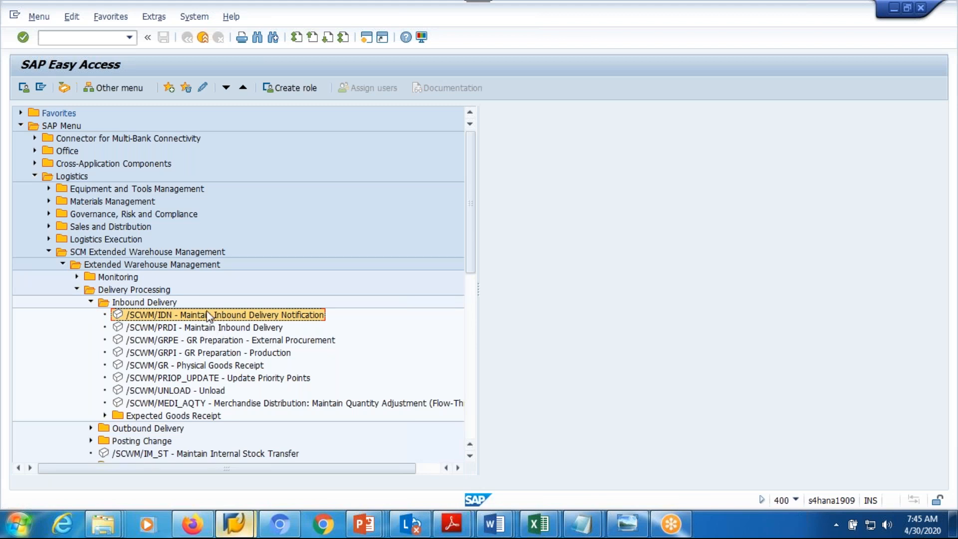
double_click(215, 315)
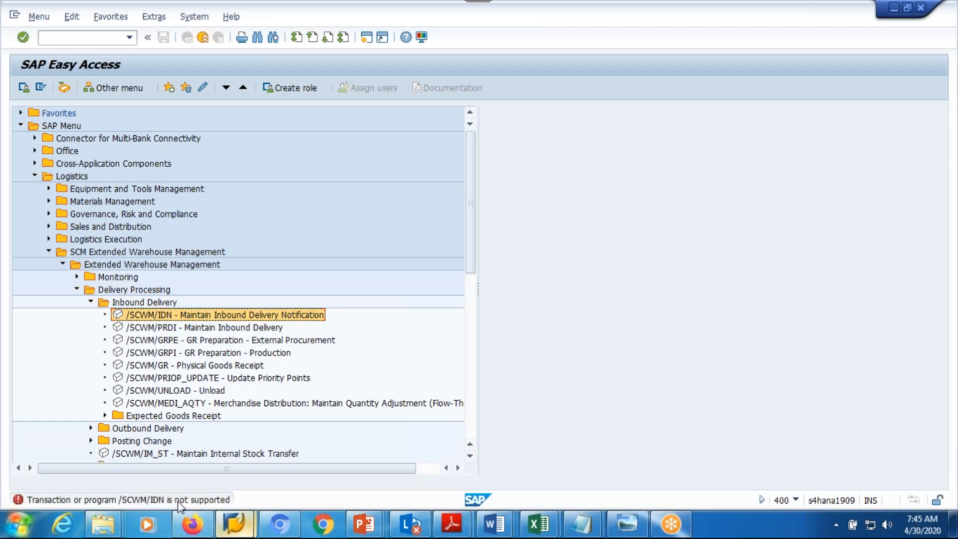
Open /SCWM/PRDI Maintain Inbound Delivery and list all inbound deliveries of warehouse KIPL without search criteria.
double_click(180, 329)
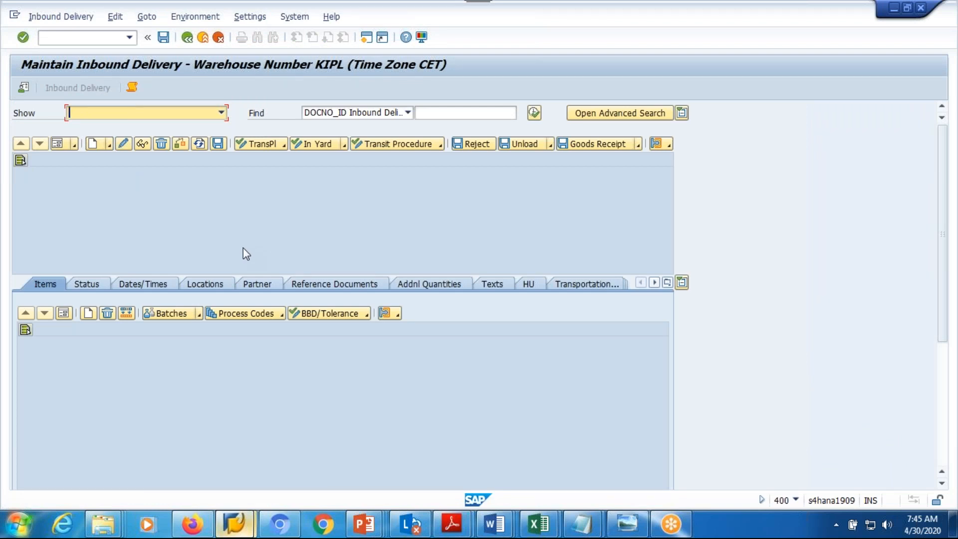
click(534, 113)
click(200, 273)
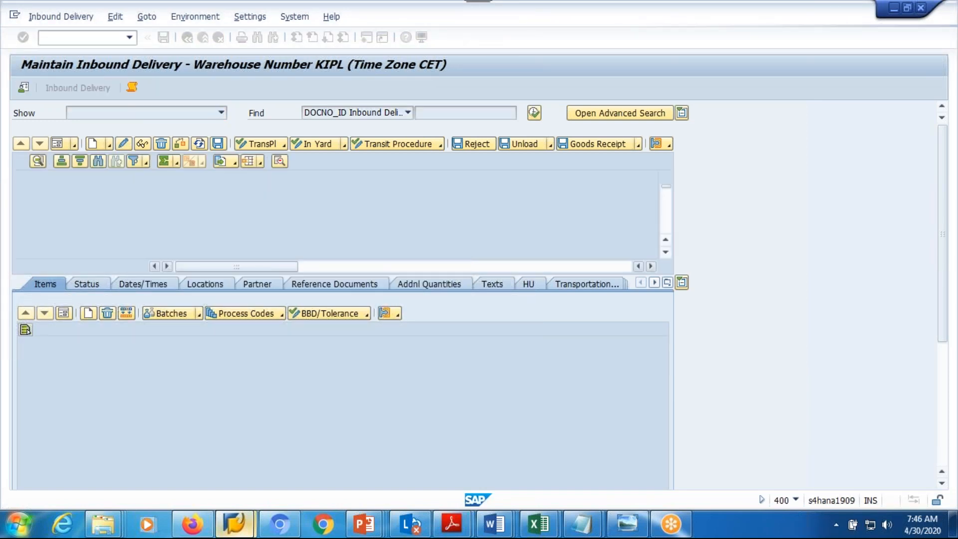
drag(667, 188, 664, 249)
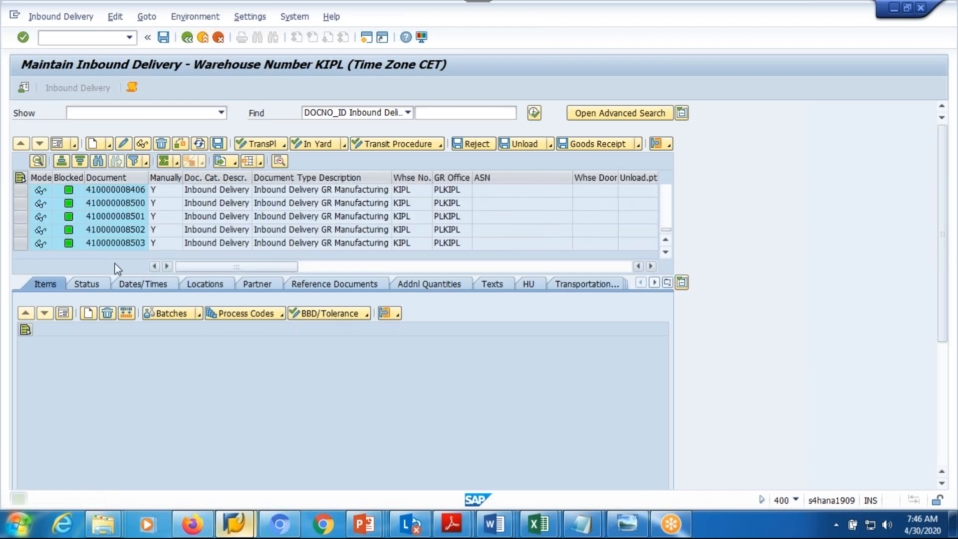
click(664, 240)
click(665, 240)
click(665, 241)
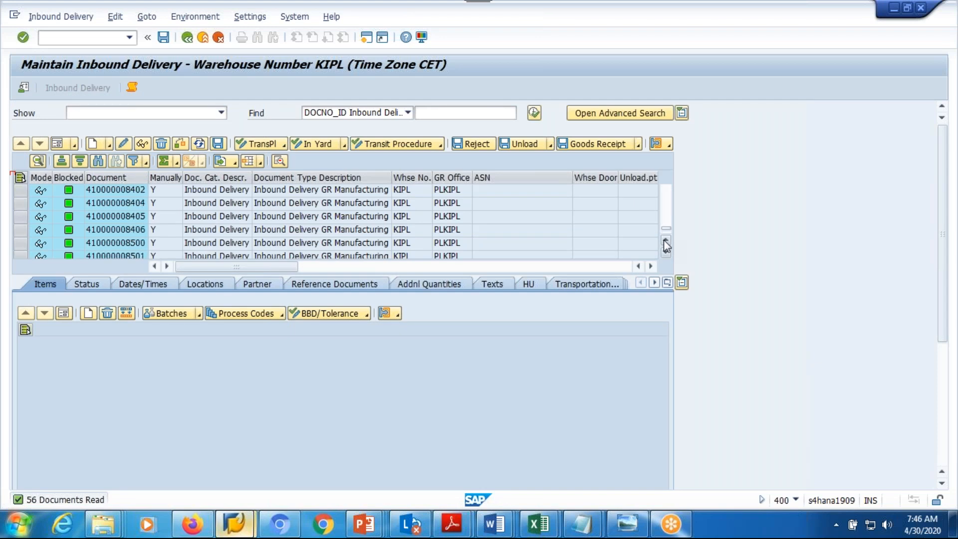
click(664, 240)
click(664, 241)
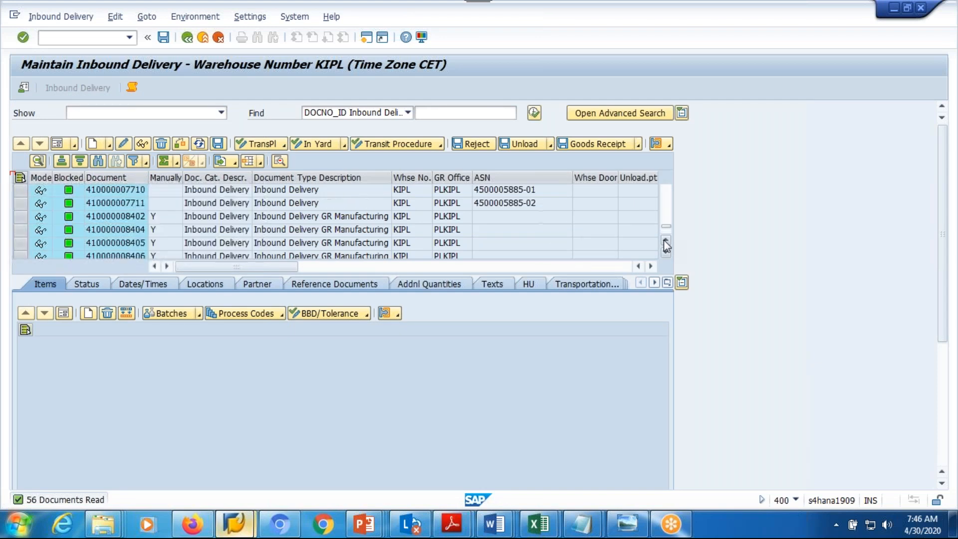
click(107, 205)
click(333, 283)
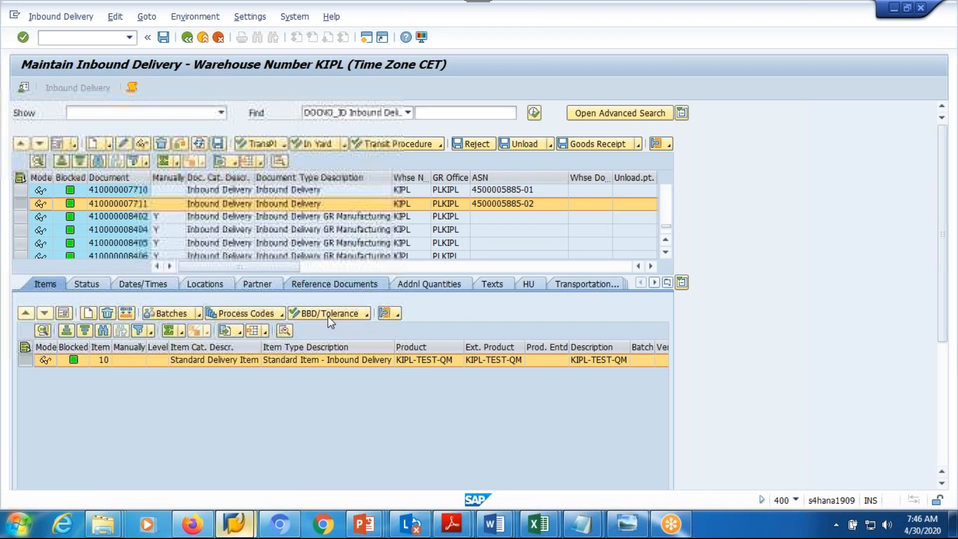
click(30, 283)
Copy the purchase order number from the reference documents of delivery item 10.
drag(943, 345, 943, 419)
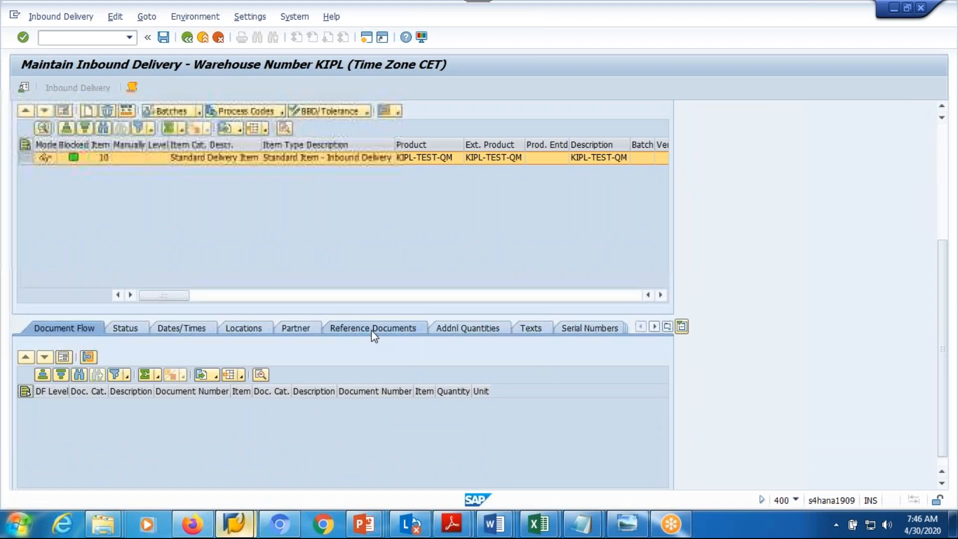
click(371, 331)
click(247, 434)
key(ctrl+c)
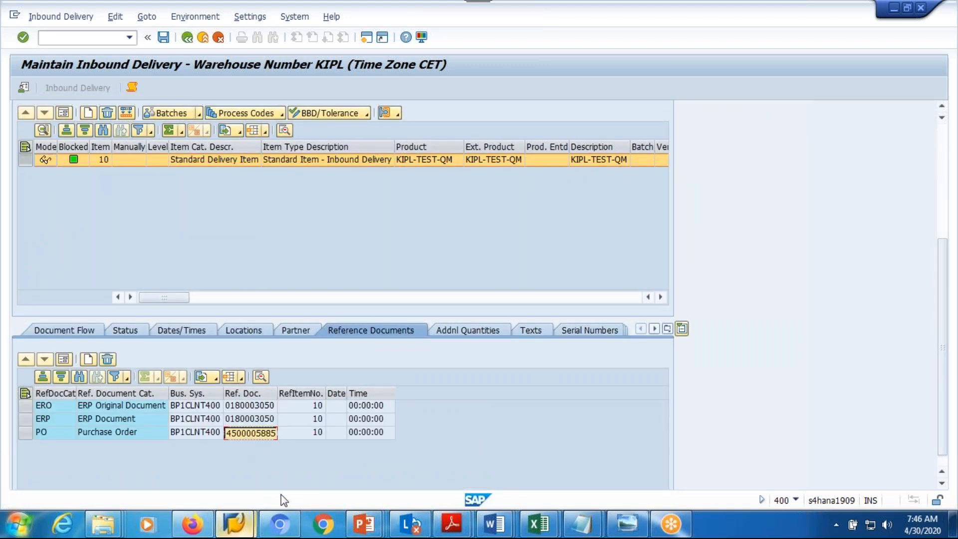
Switch to the other SAP session, start purchase order maintenance and load the order with the copied number.
click(280, 524)
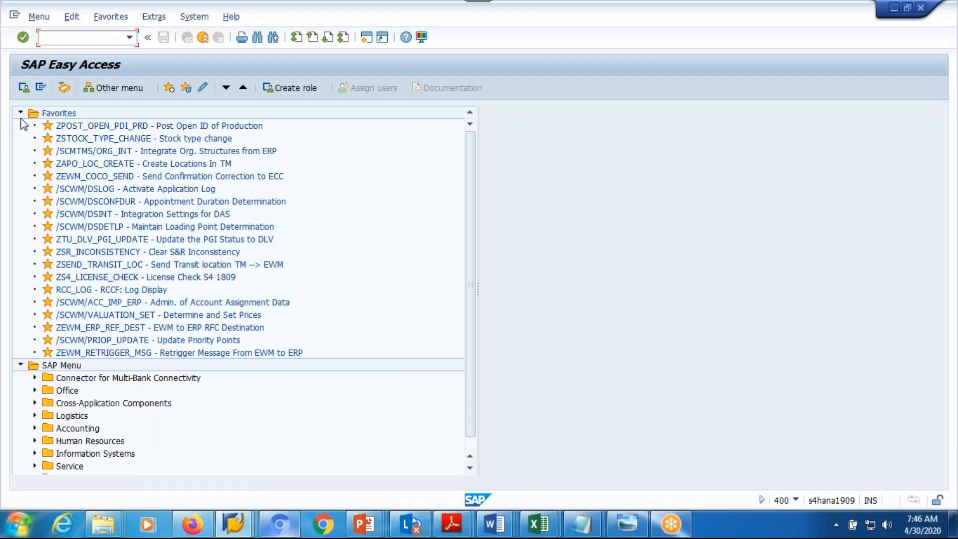
click(21, 114)
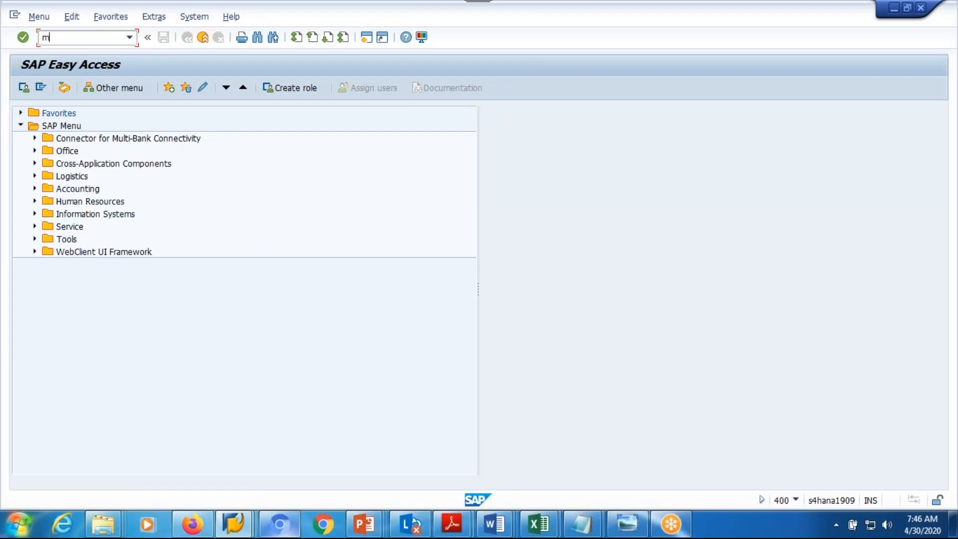
key(Return)
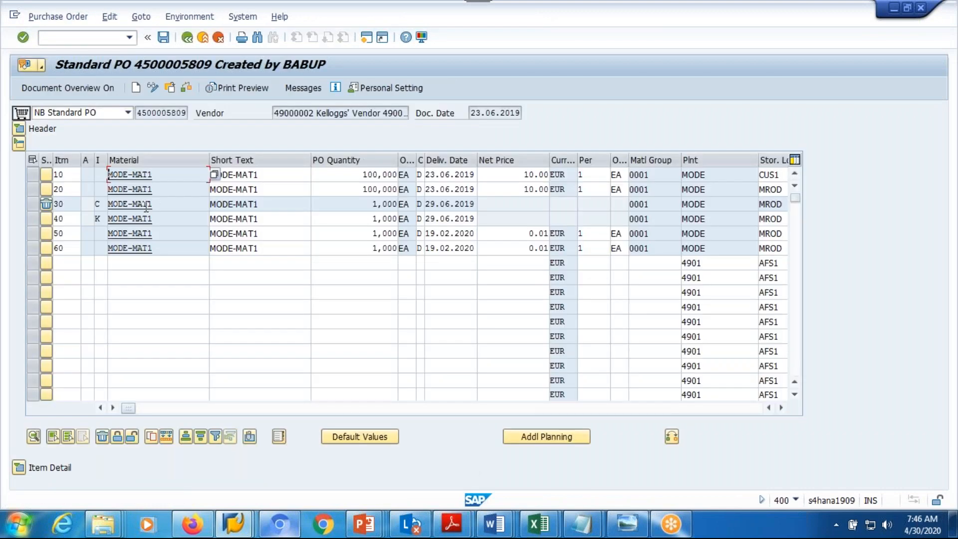
click(169, 88)
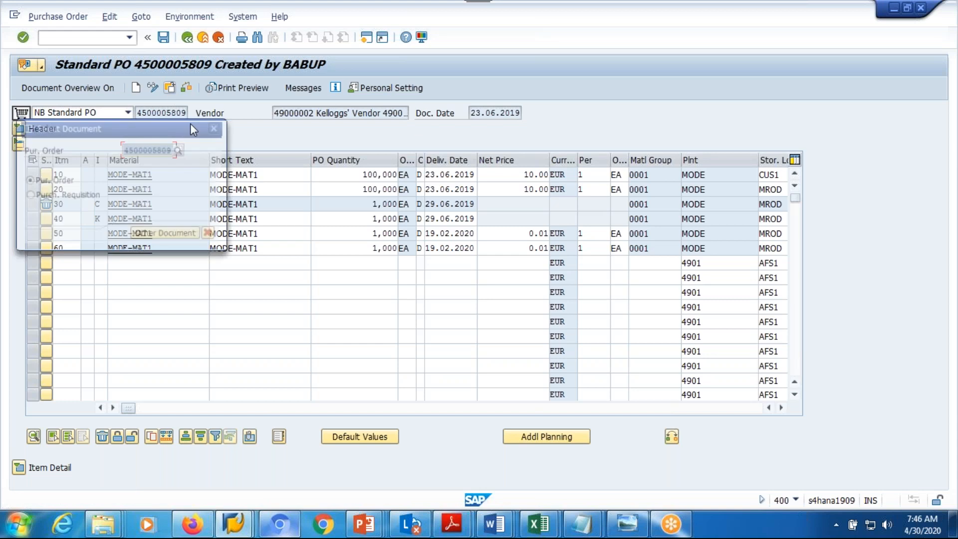
click(187, 238)
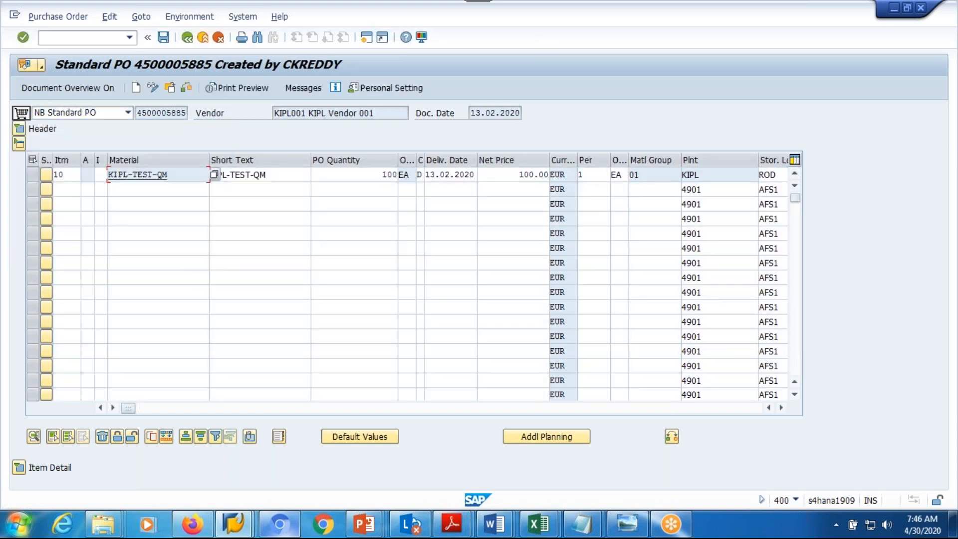
Set the PO quantity of item 10 to 200 EA, save the purchase order and copy its number.
click(287, 176)
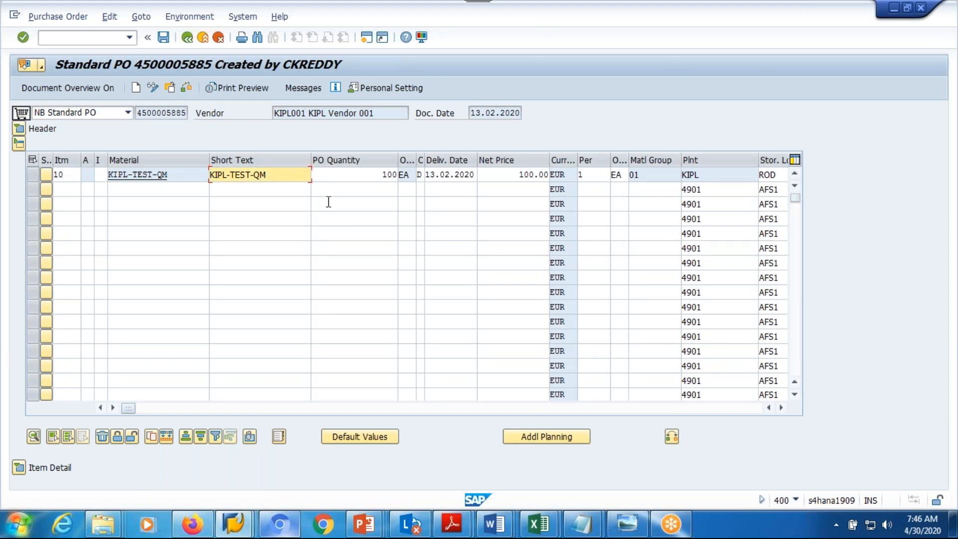
double_click(371, 172)
text(200)
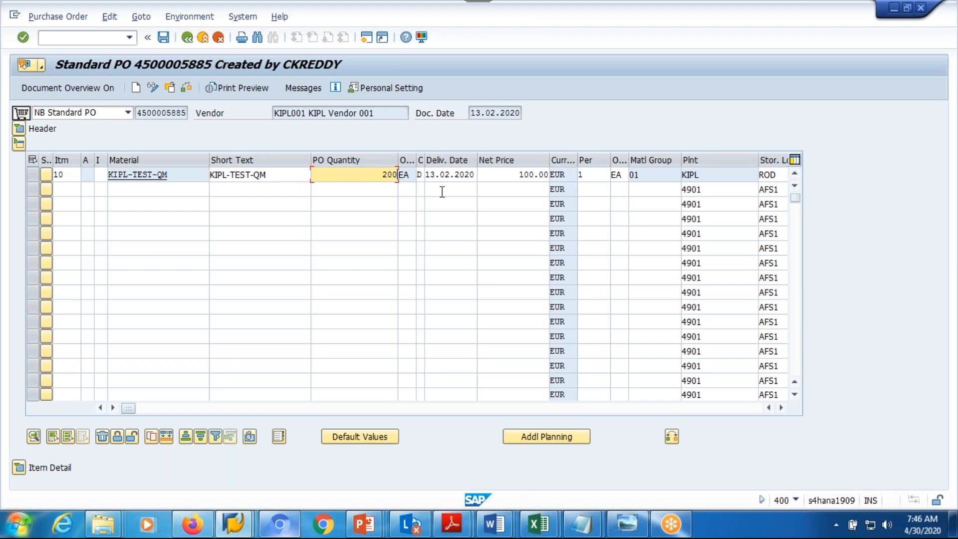
click(163, 38)
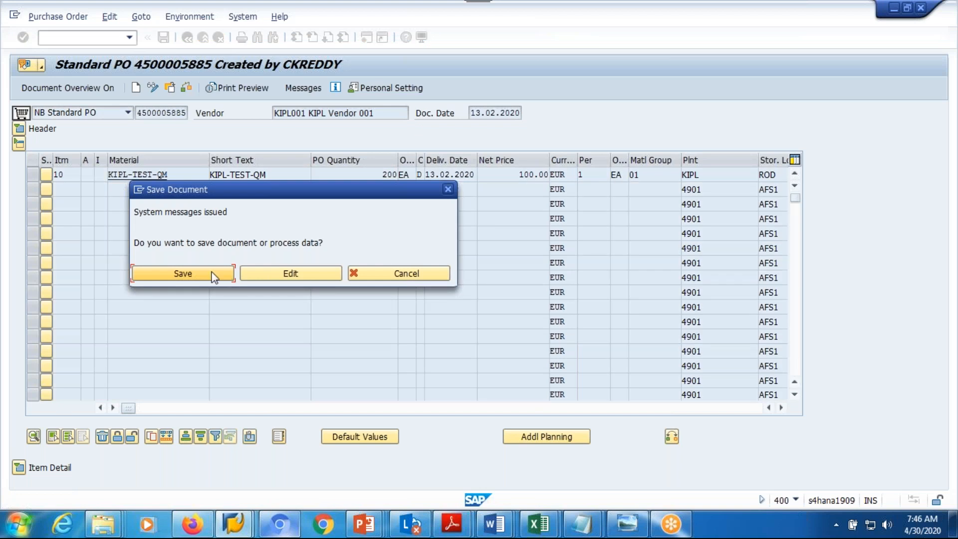
click(211, 273)
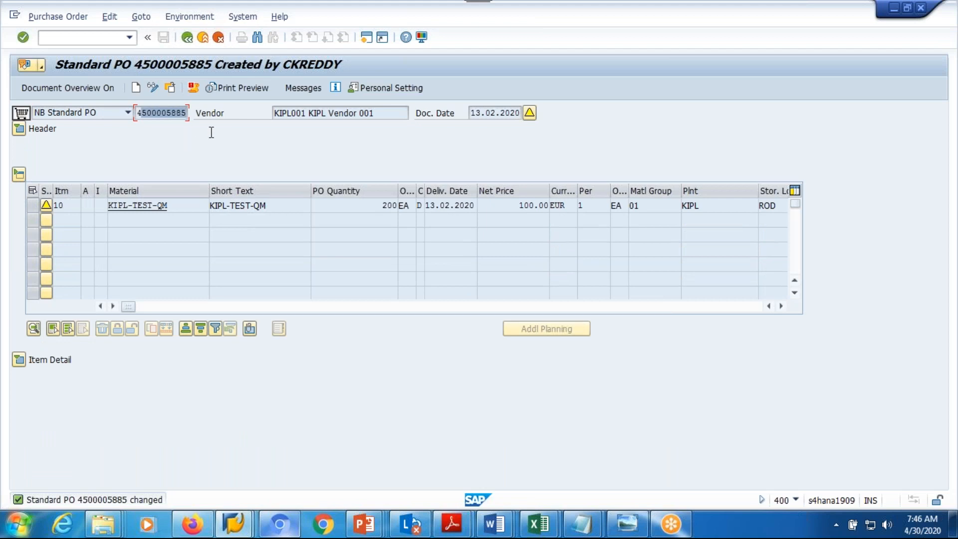
double_click(155, 113)
key(ctrl+c)
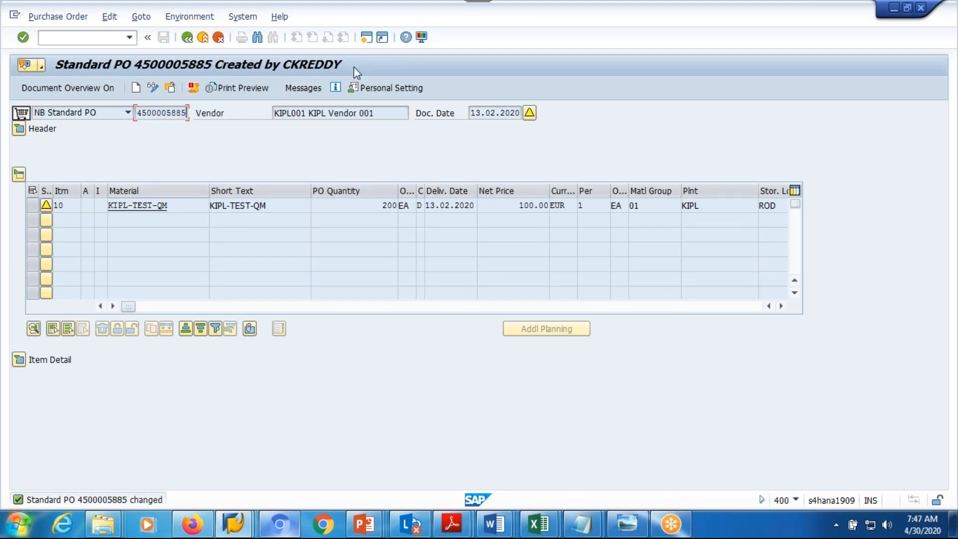
In the delivery details of item 10, set the stock type to Unrestricted use and save the purchase order.
click(19, 359)
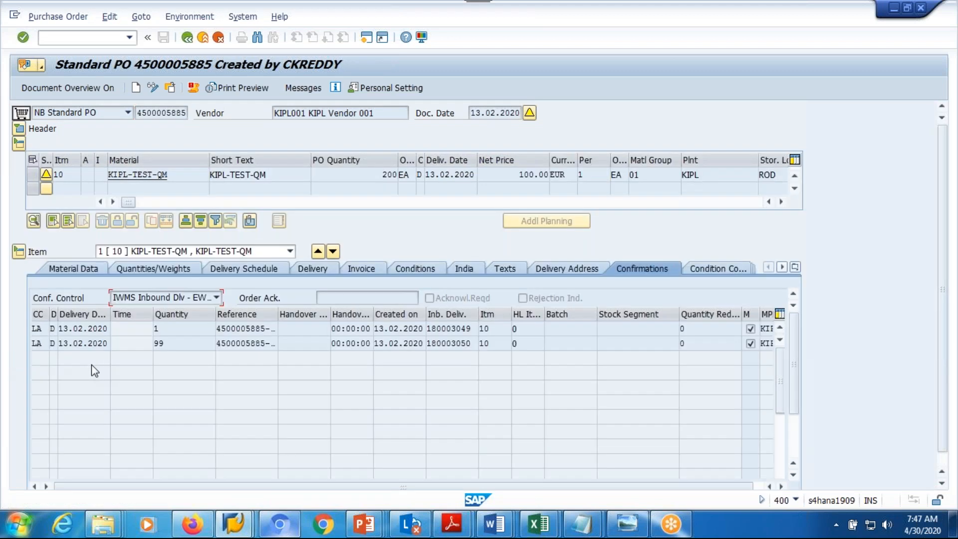
click(90, 269)
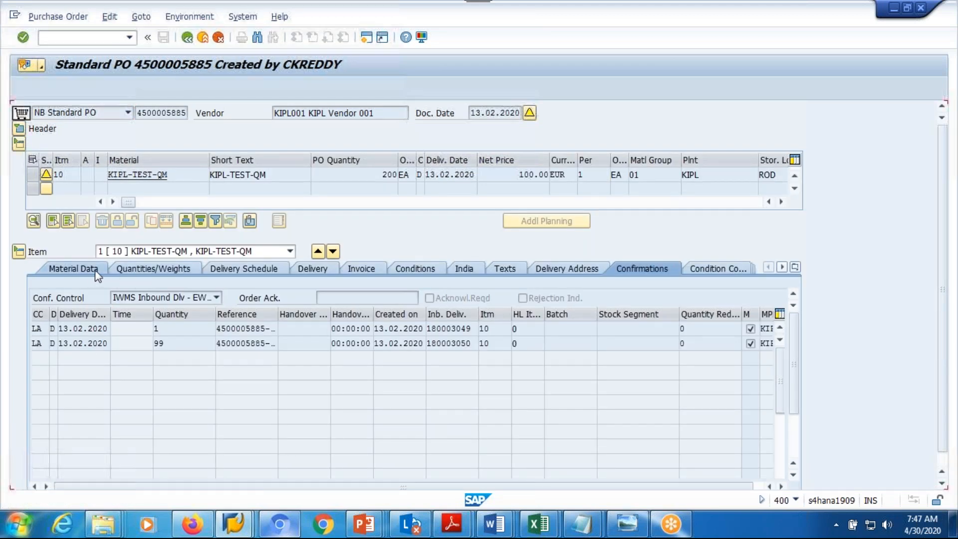
click(156, 262)
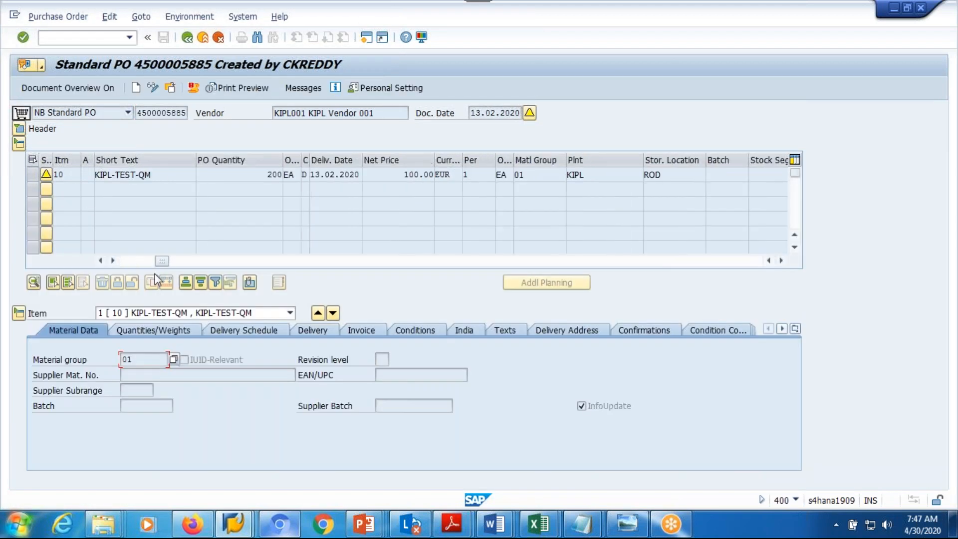
click(309, 331)
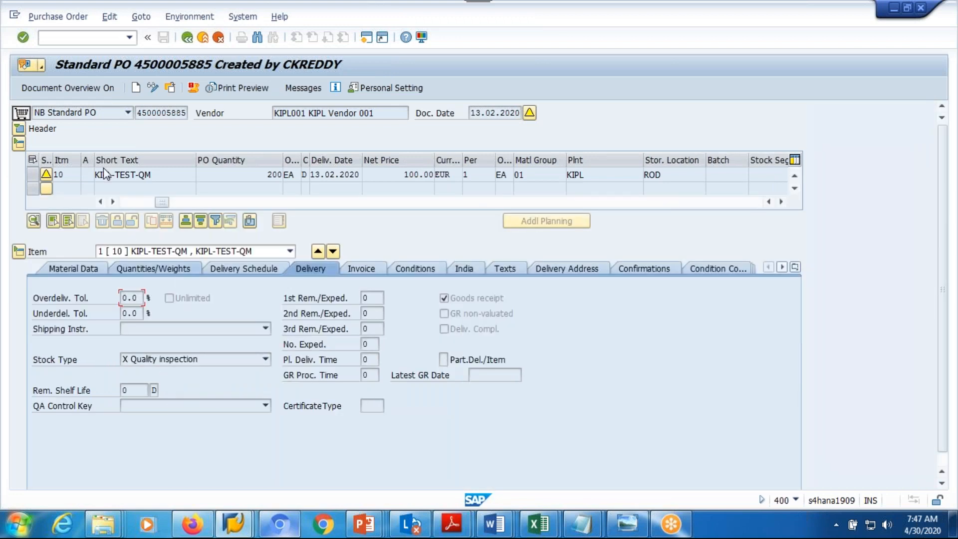
click(153, 86)
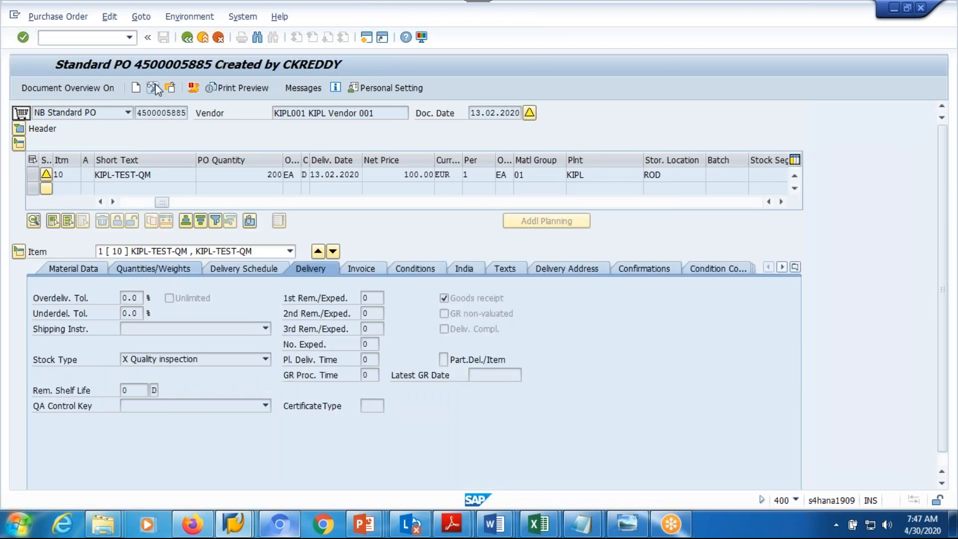
click(265, 360)
click(204, 372)
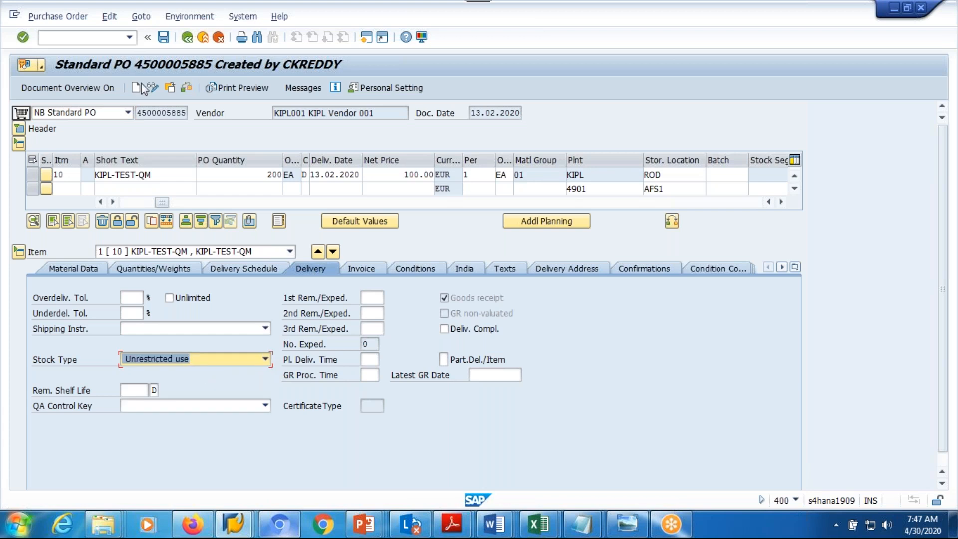
click(163, 37)
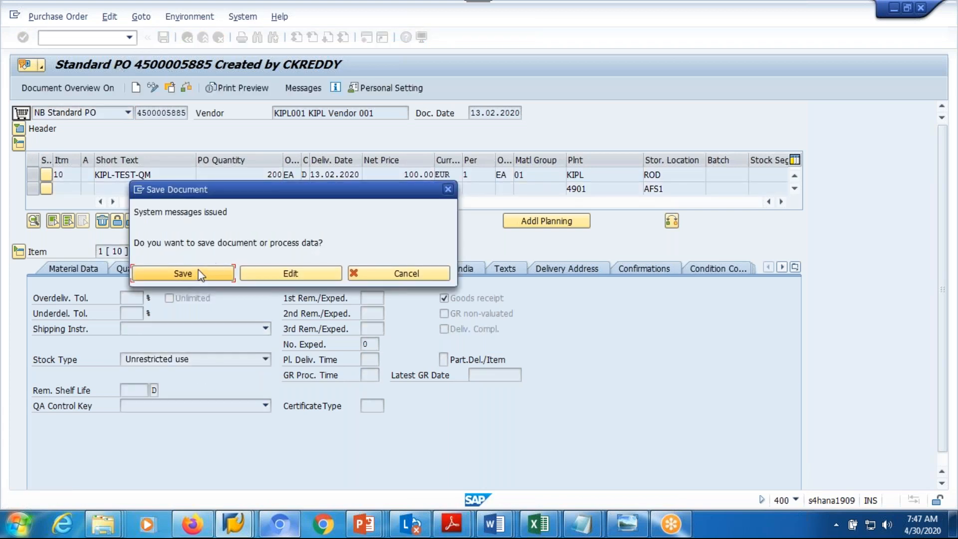
key(Return)
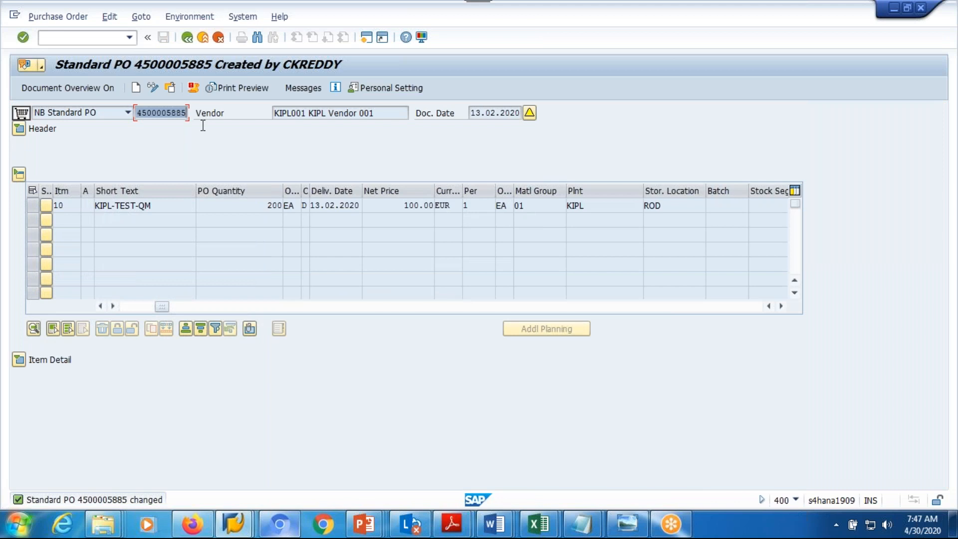
Run VL31N and start an inbound delivery for the purchase order, with its number plus -PC-01 as external ID.
click(186, 38)
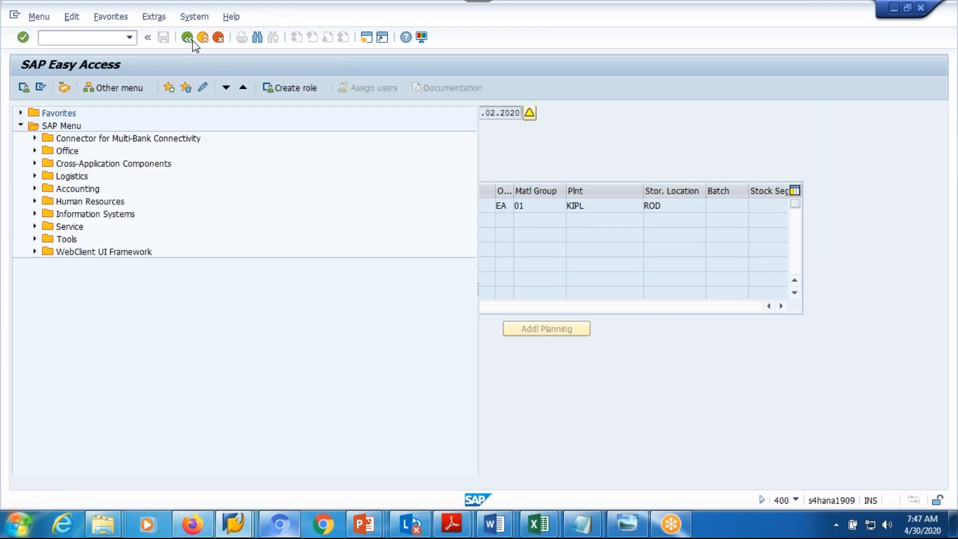
text(vl31n)
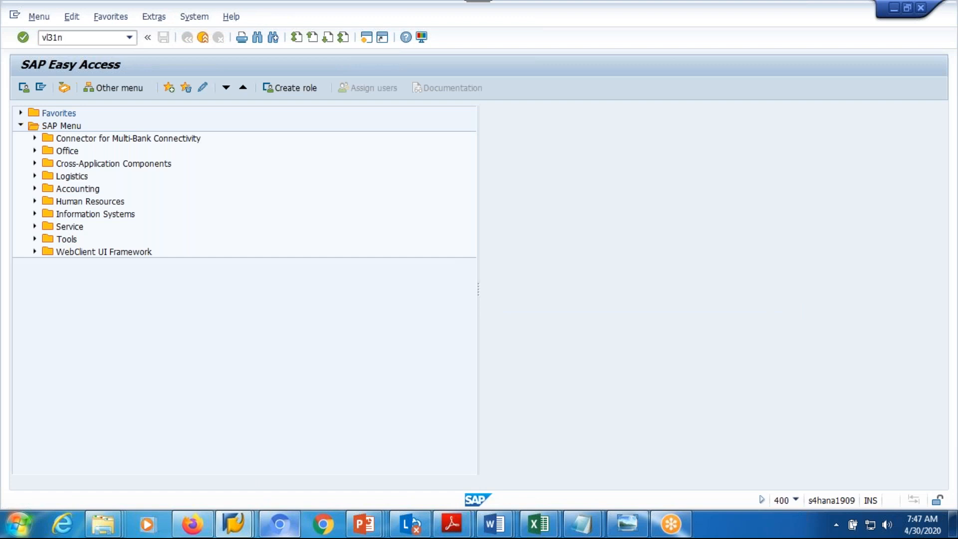
key(Return)
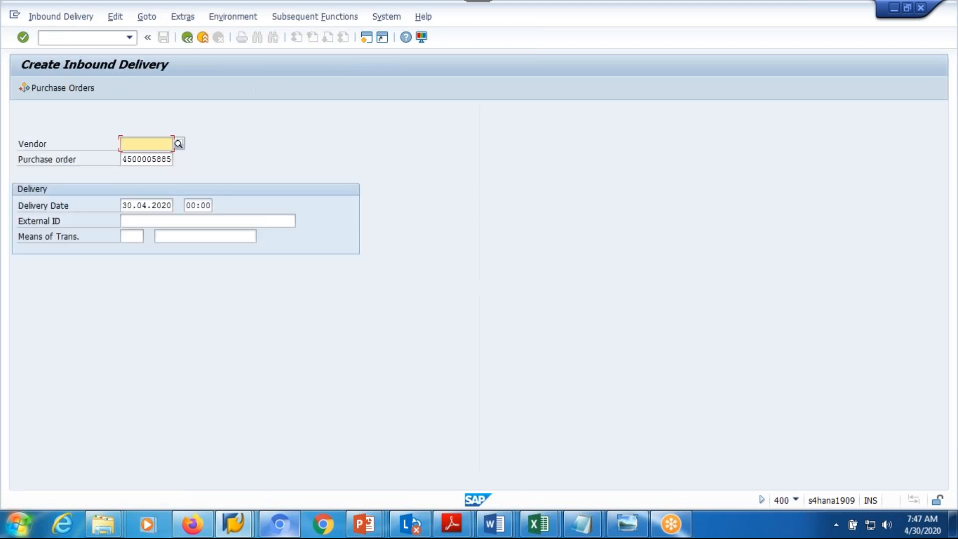
click(165, 223)
key(ctrl+v)
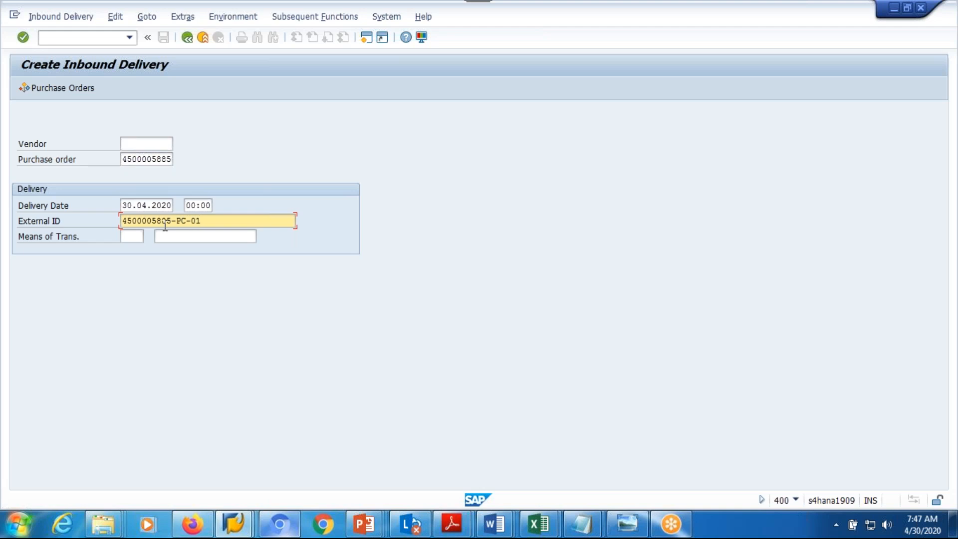
key(Return)
Set the delivery quantity of item 10 to 10 EA.
click(276, 268)
drag(275, 270, 147, 268)
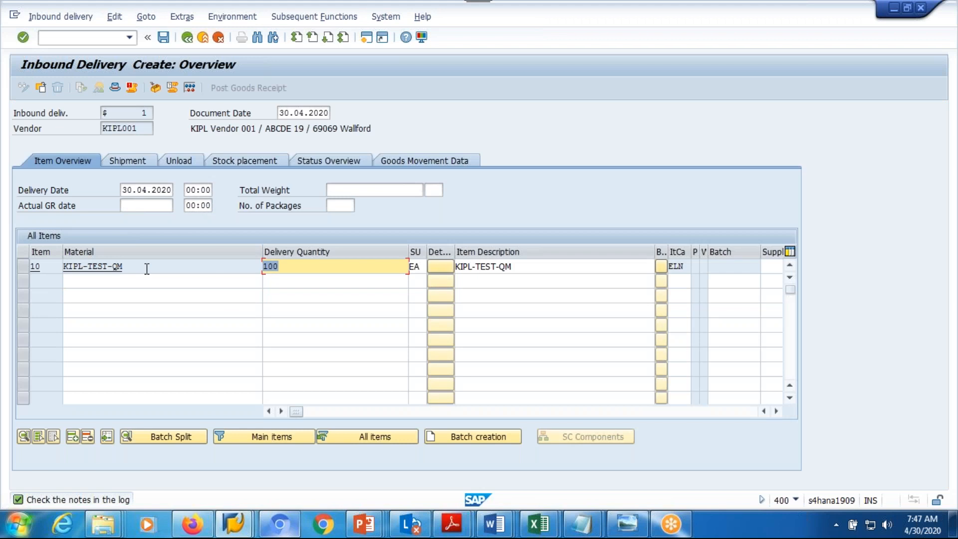
text(10)
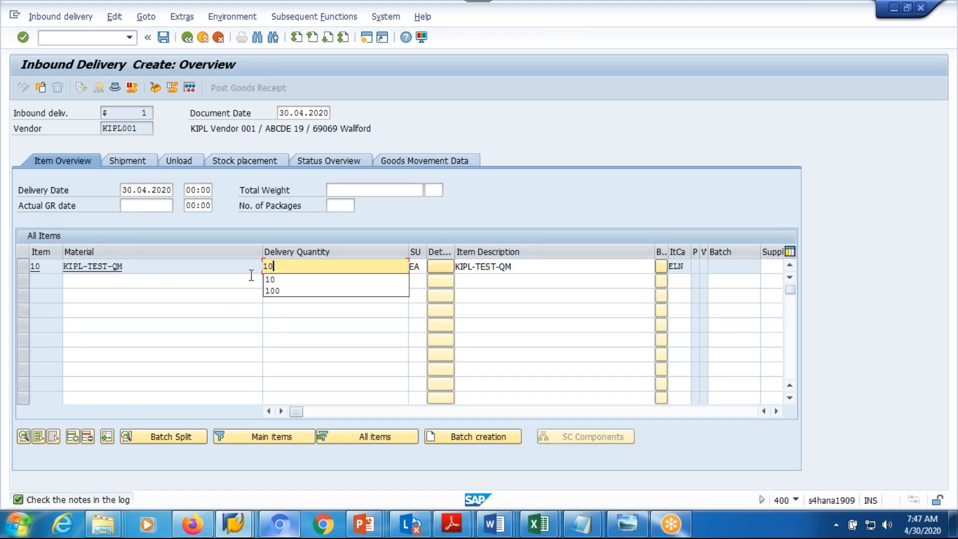
click(278, 279)
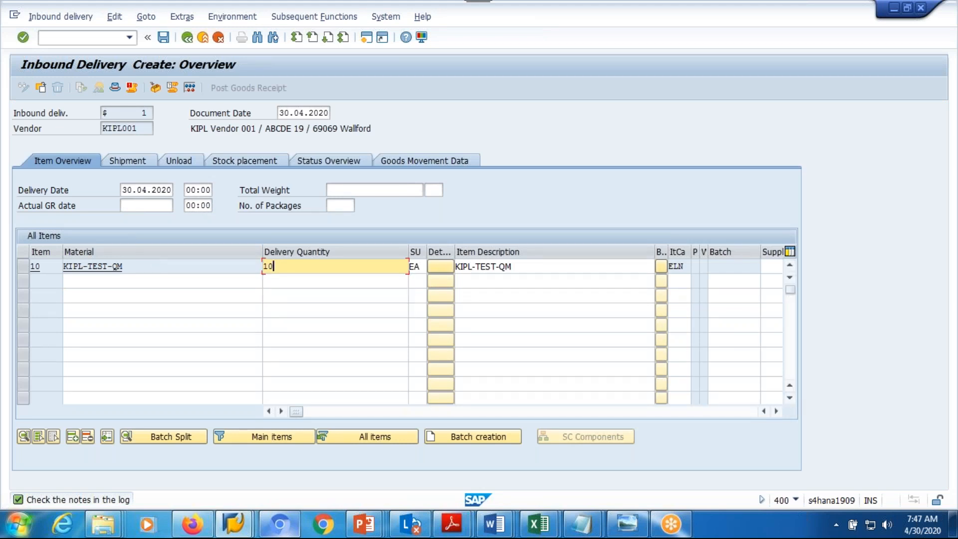
Check the storage location of item 10 and save the inbound delivery.
click(777, 412)
click(777, 412)
click(777, 411)
click(777, 411)
click(776, 412)
click(776, 412)
click(658, 266)
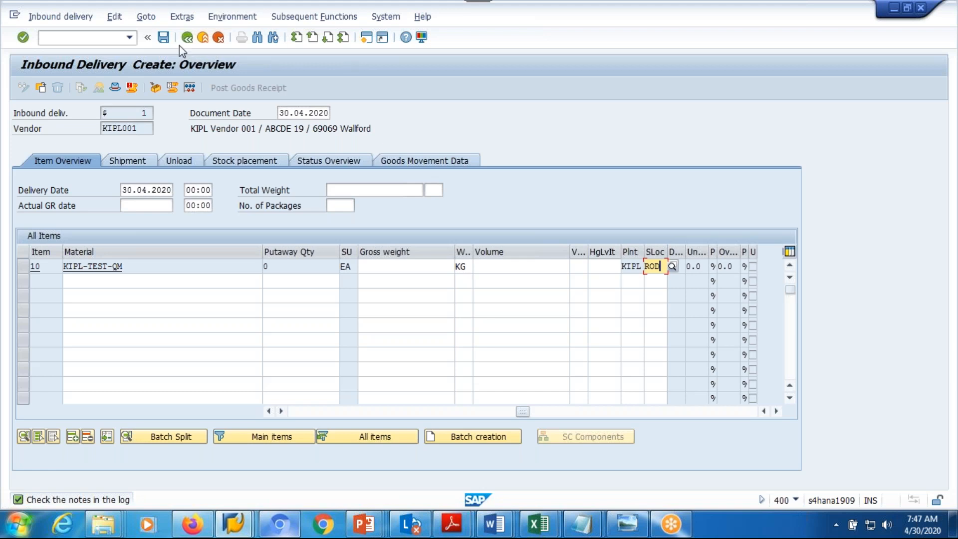
click(162, 43)
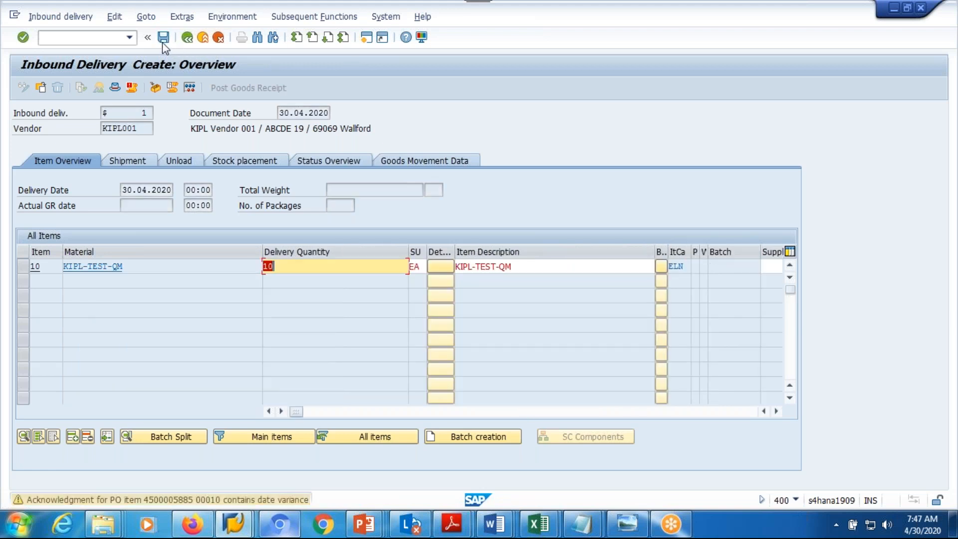
click(163, 43)
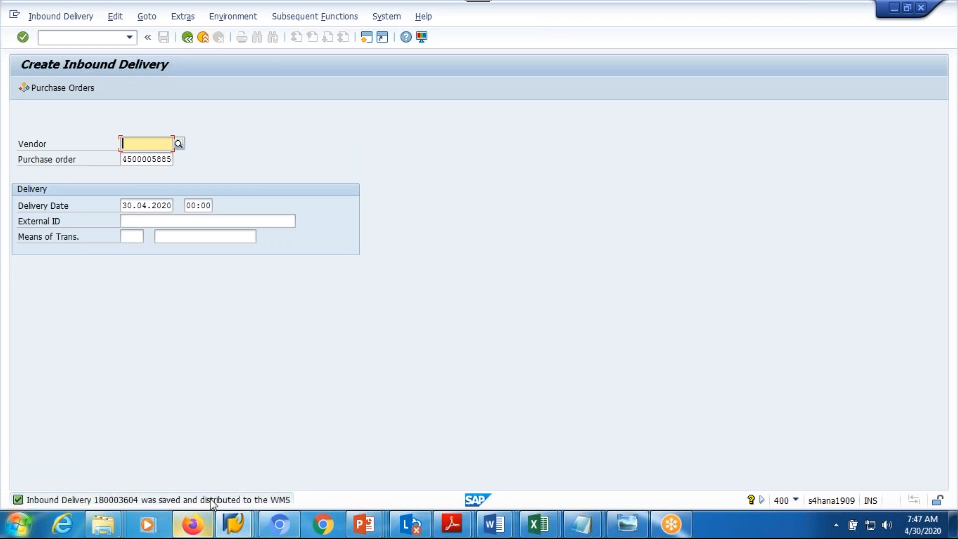
In a new session, collapse the favorites and expand the Extended Warehouse Management delivery processing folders down to the inbound delivery transactions.
click(366, 37)
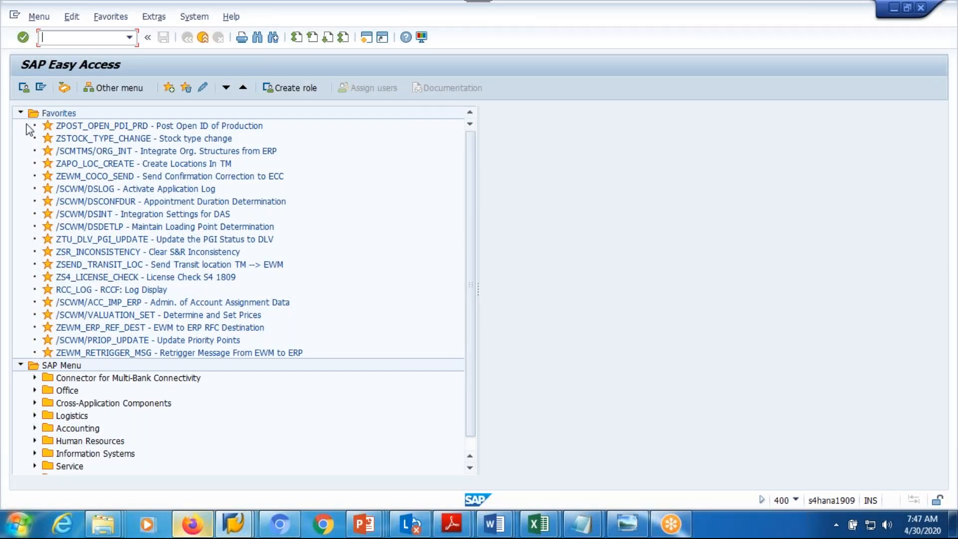
click(19, 112)
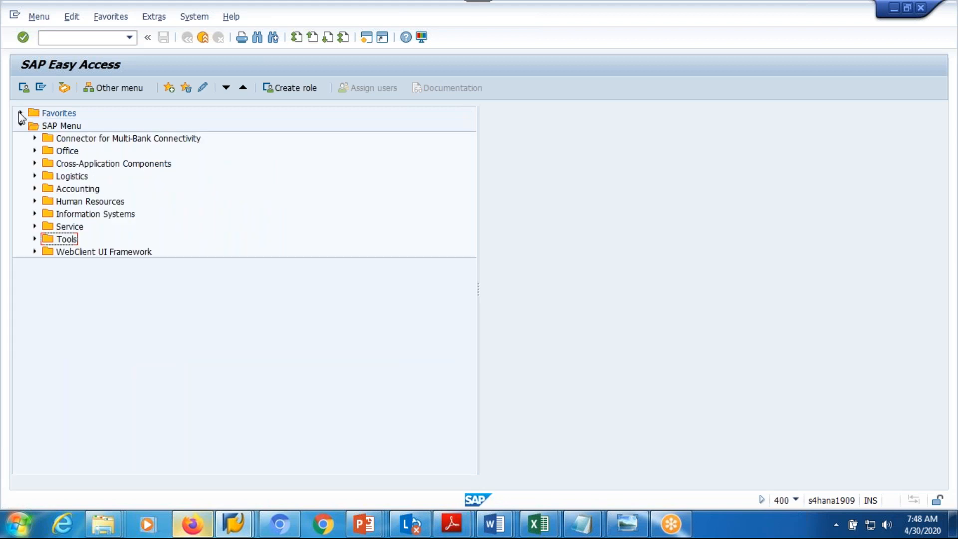
click(35, 176)
click(48, 252)
click(63, 265)
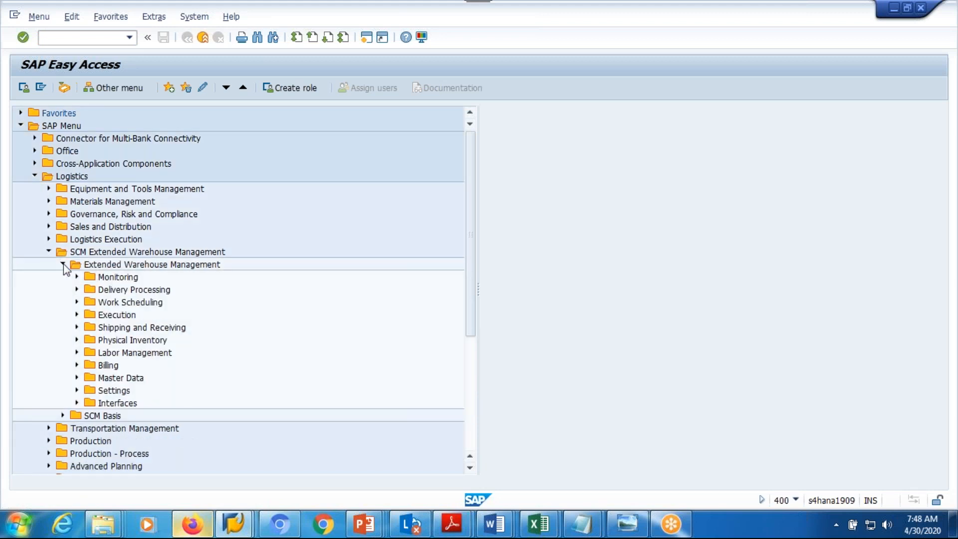
click(77, 289)
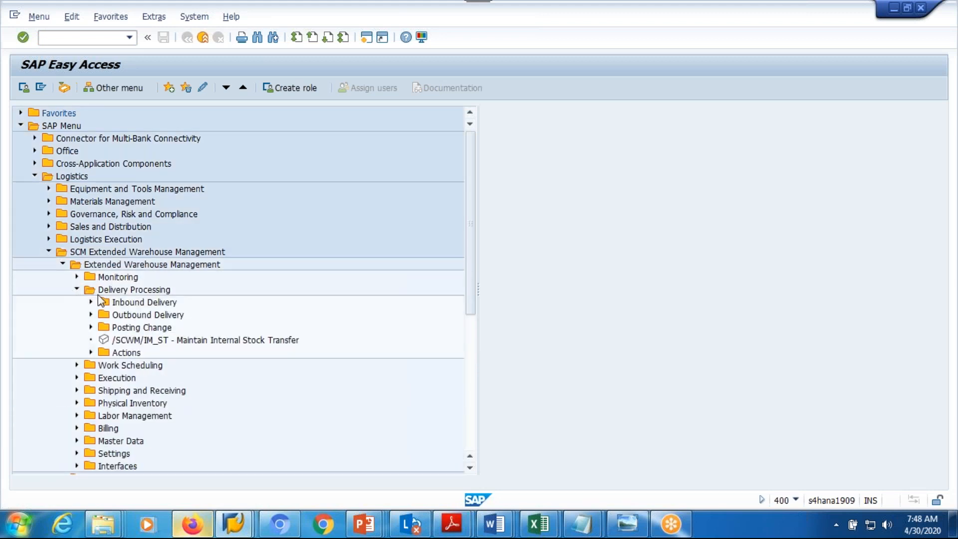
click(91, 302)
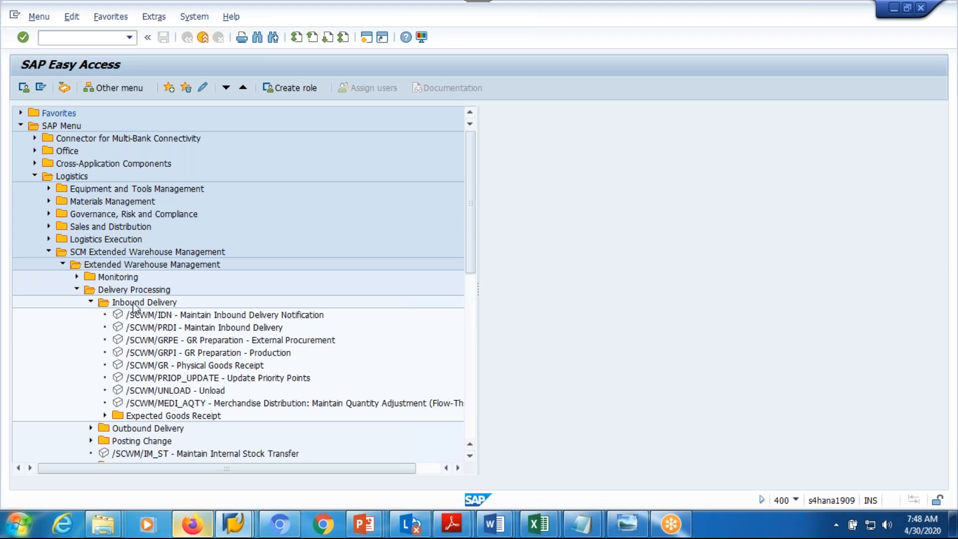
Open the /SCWM/PRDI Maintain Inbound Delivery transaction and find the inbound deliveries by the copied purchase order number.
double_click(185, 316)
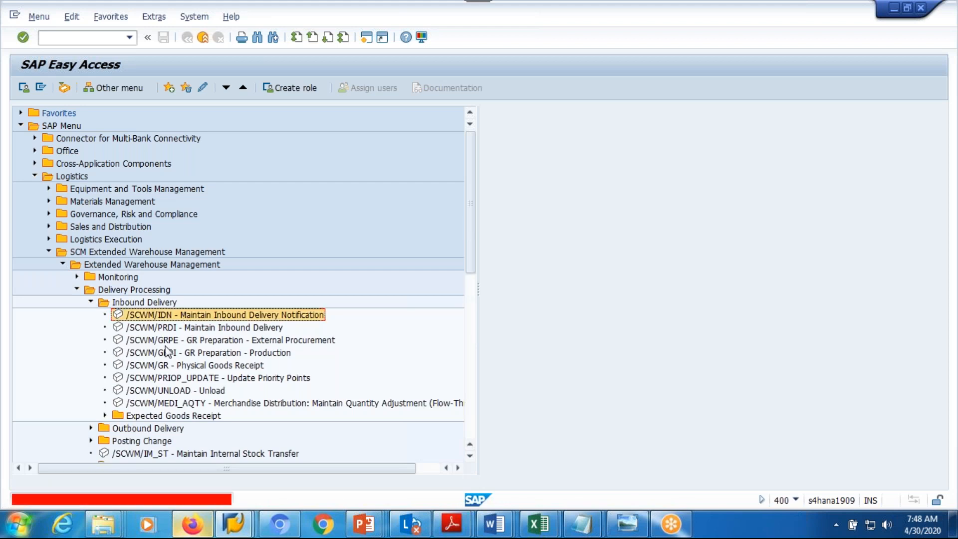
double_click(199, 328)
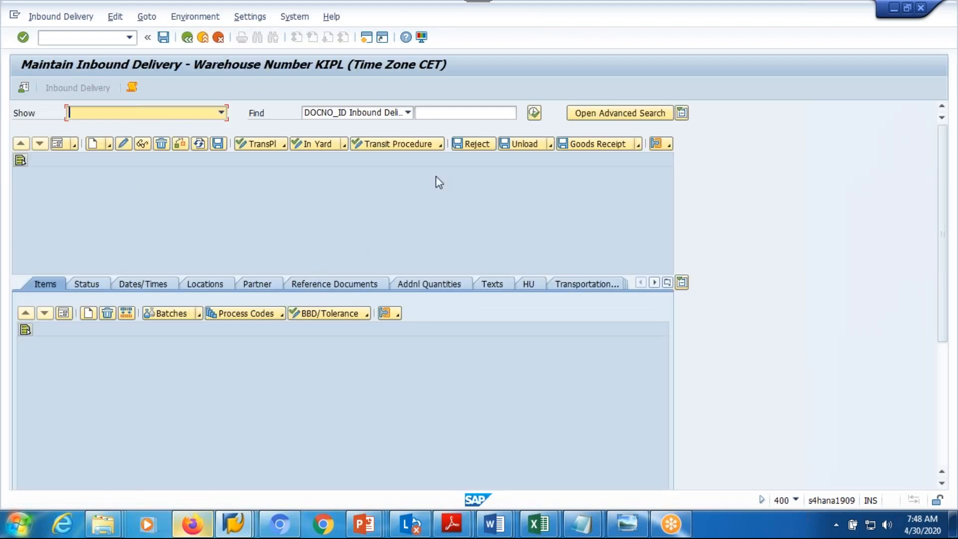
click(407, 112)
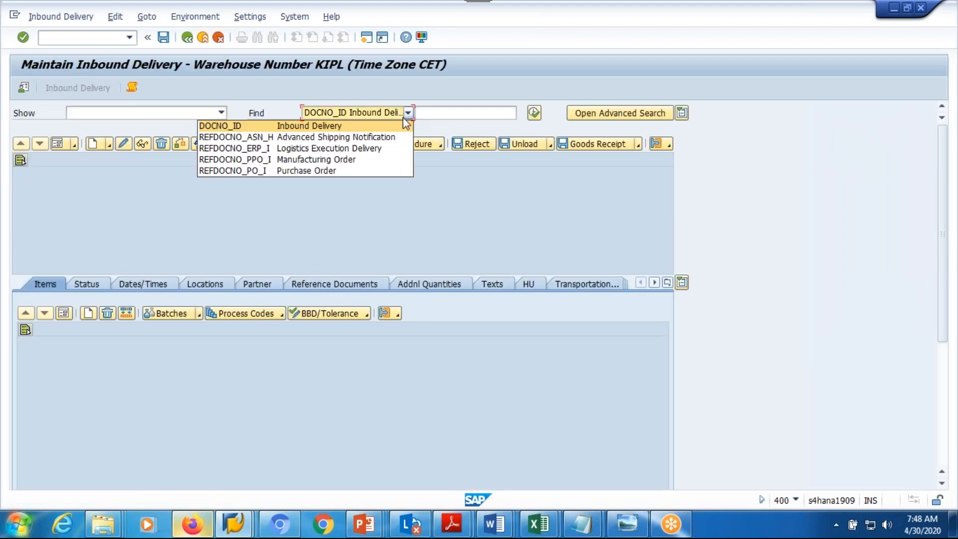
click(305, 171)
click(432, 113)
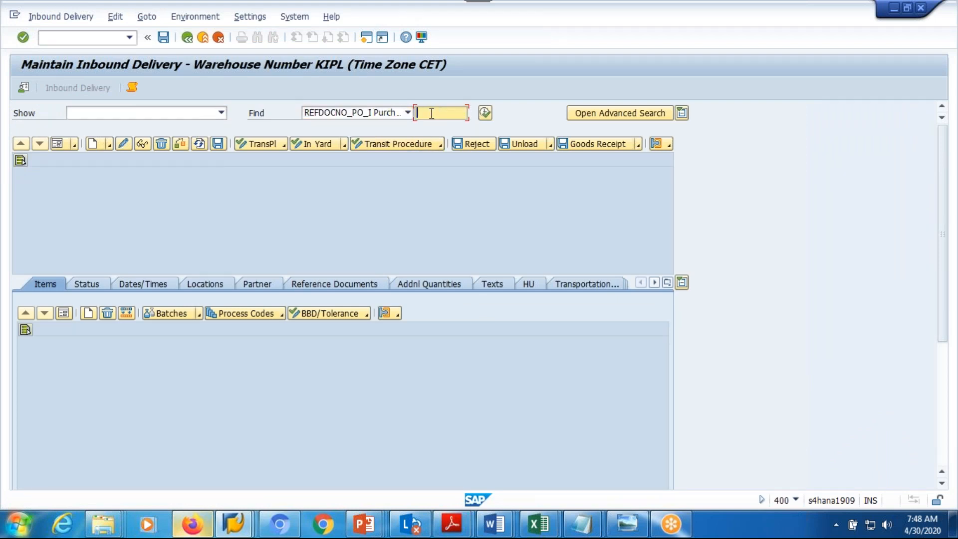
key(ctrl+v)
click(485, 113)
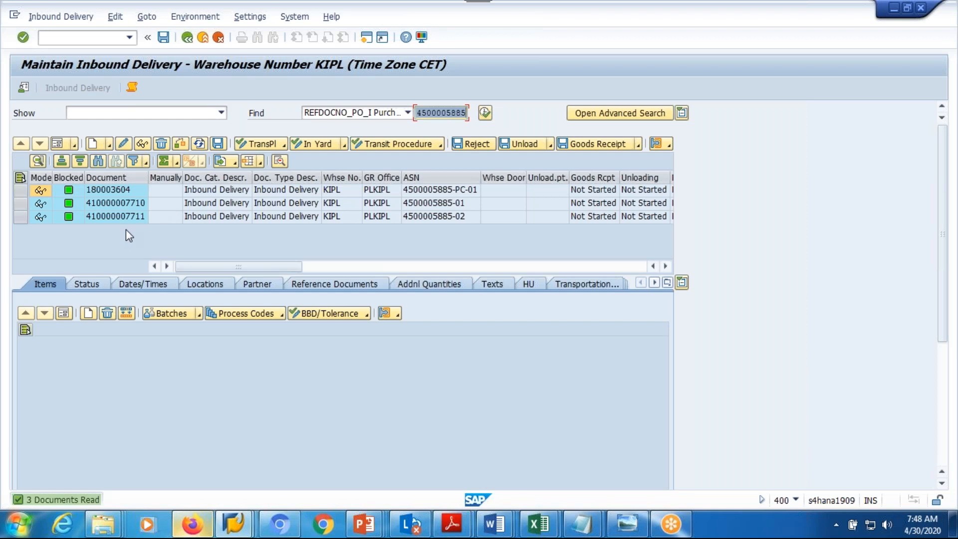
Show the reference documents of the third inbound delivery, including its ERP original document.
click(112, 216)
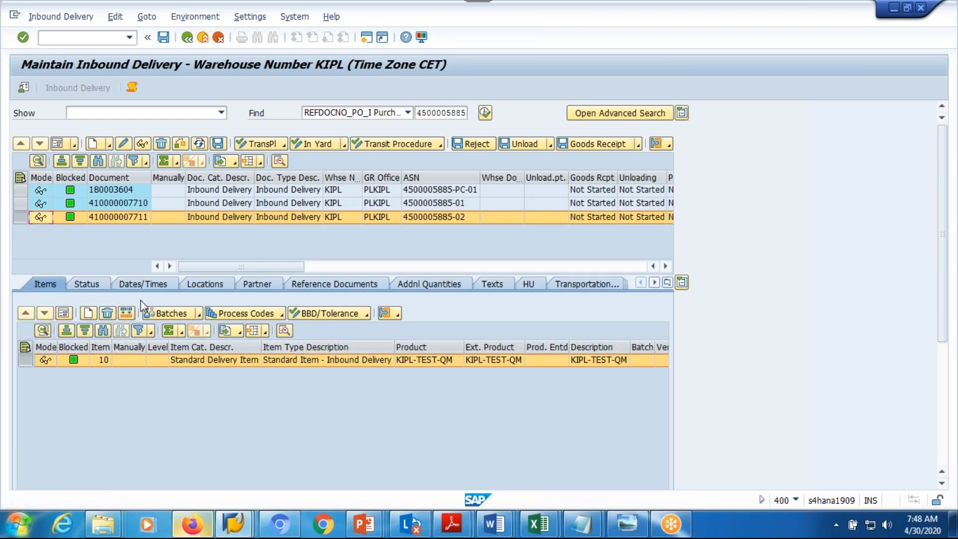
click(292, 285)
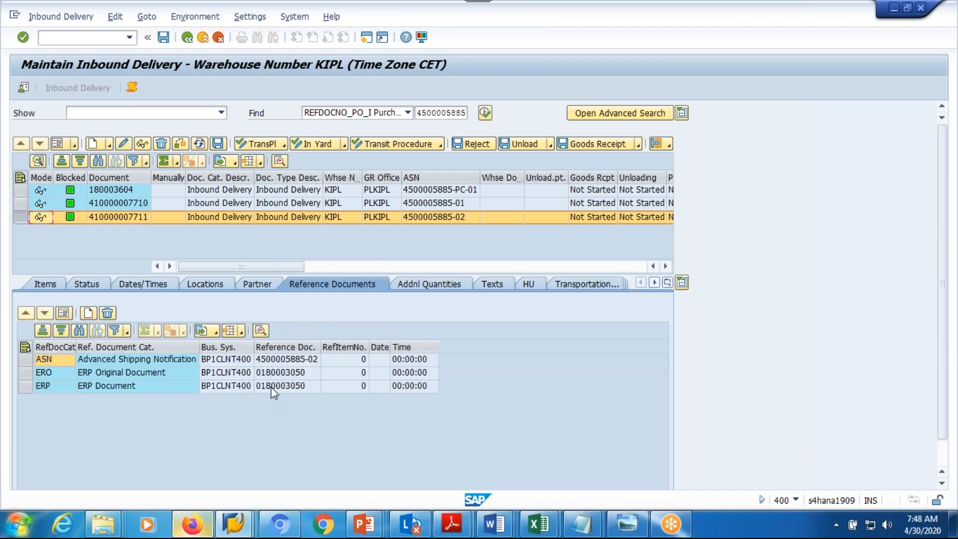
click(287, 374)
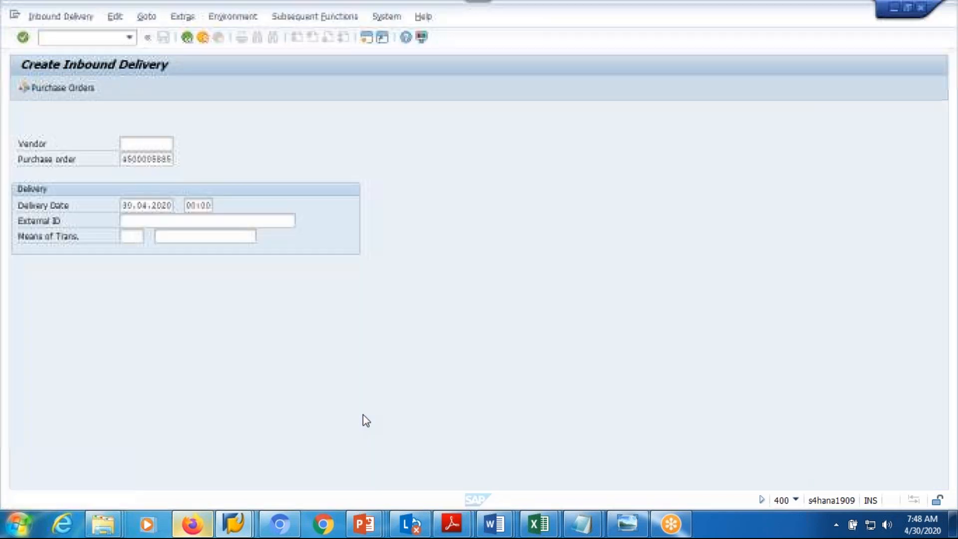
Switch from Create Inbound Delivery to display mode, view the newly created delivery, and leave its overview.
click(48, 17)
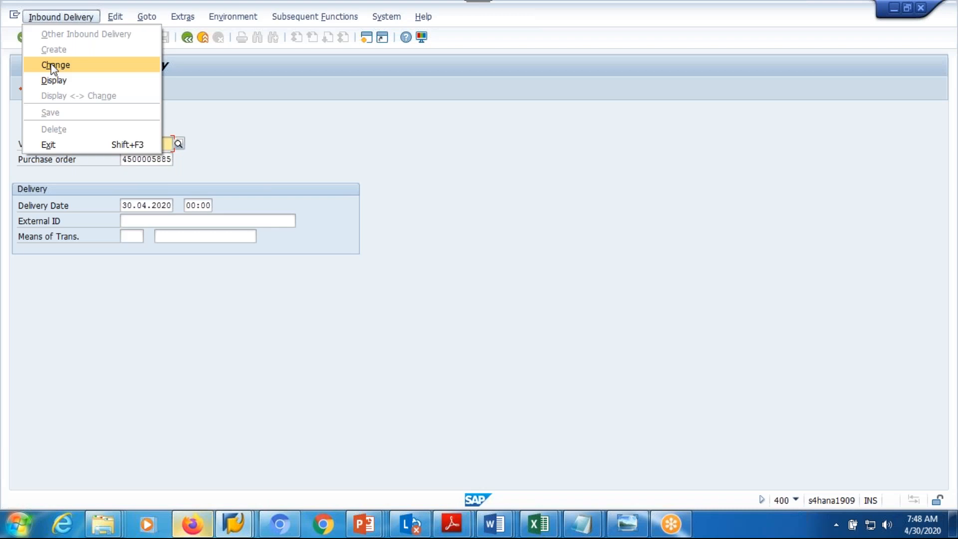
click(51, 79)
key(Return)
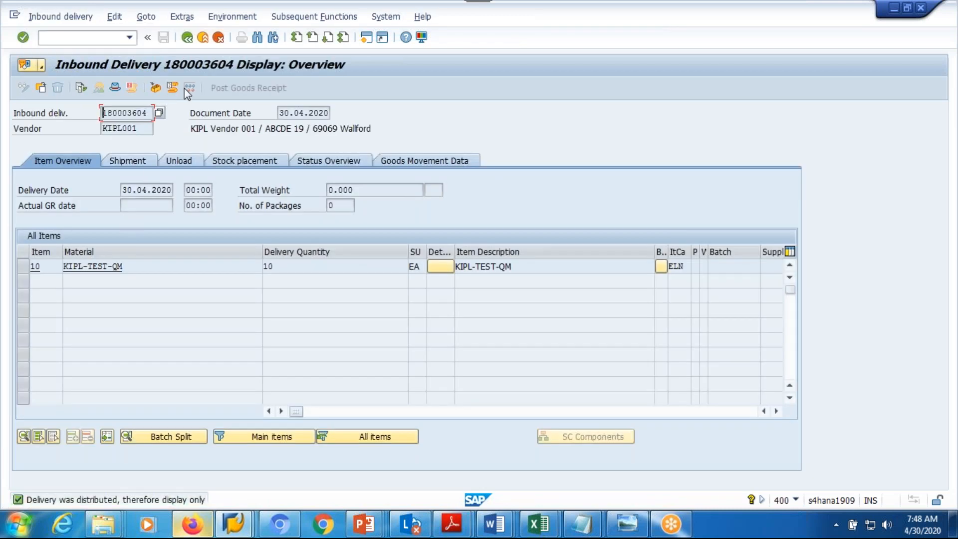
key(F3)
key(F3)
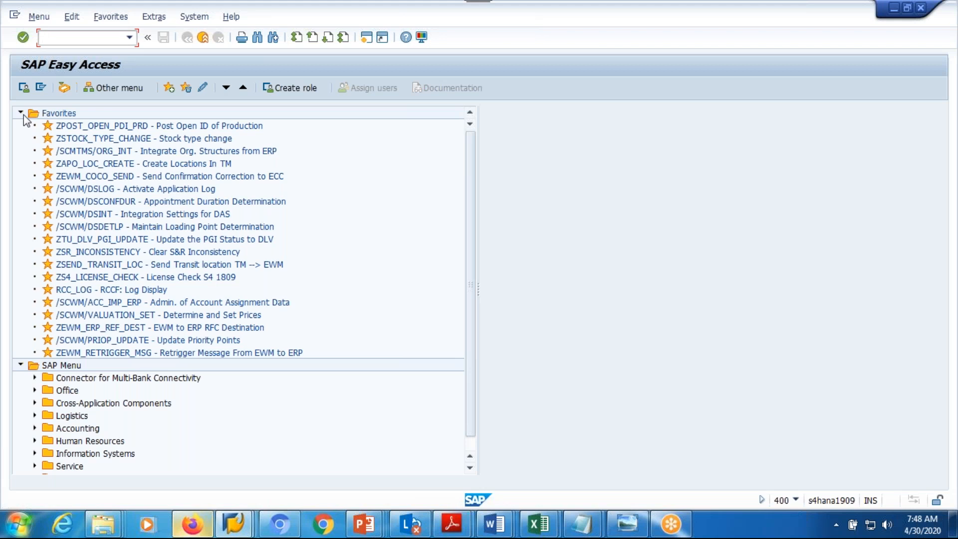
Collapse the Favorites folder and show the reference documents of the first inbound delivery in the warehouse list.
click(22, 113)
key(alt+Tab)
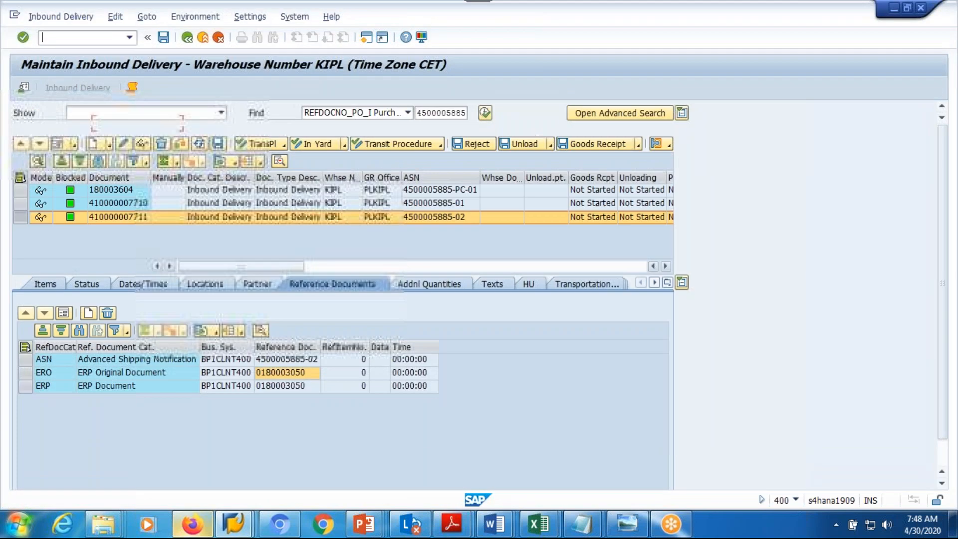
click(271, 189)
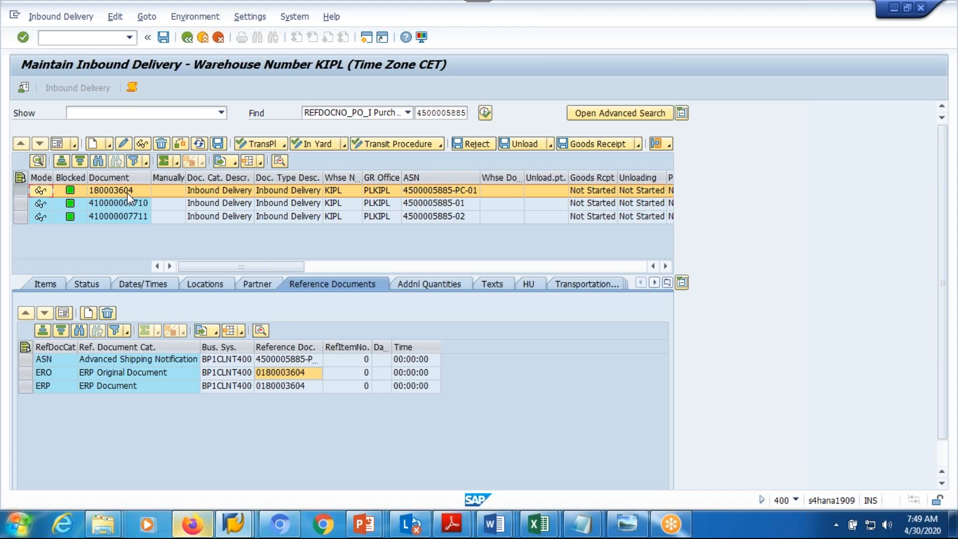
Compare the delivery number in the Display Inbound Delivery session with the document numbers in the warehouse delivery list.
key(alt+Tab)
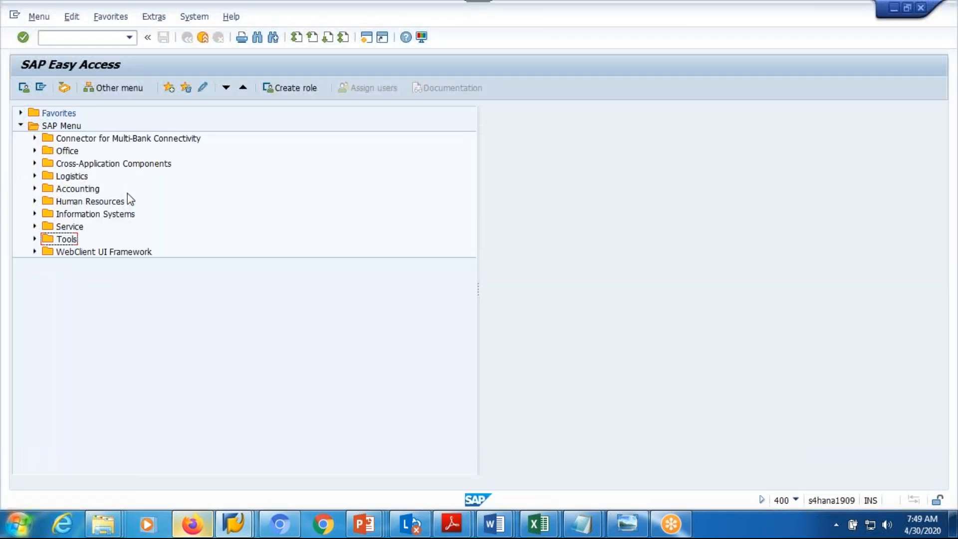
key(alt+Tab)
key(alt+Tab)
key(Return)
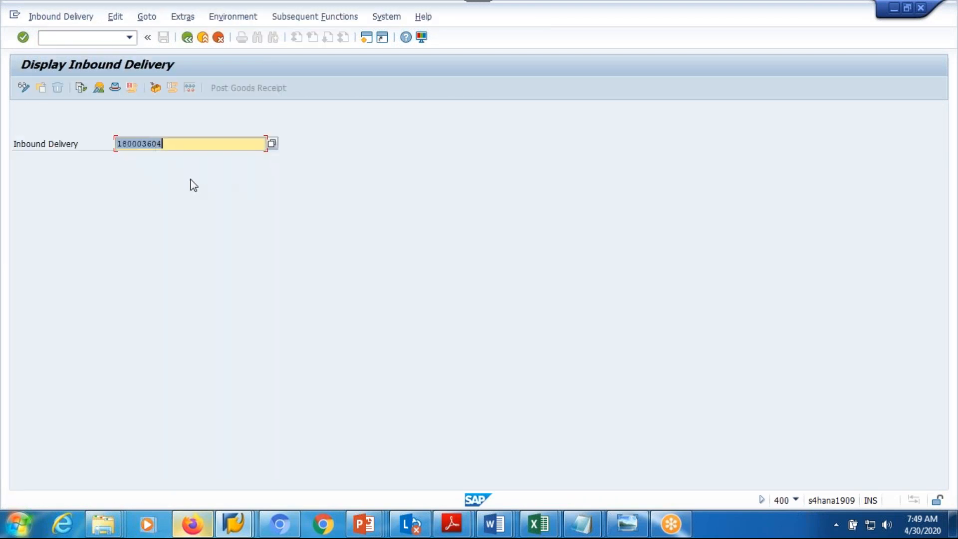
key(alt+Tab)
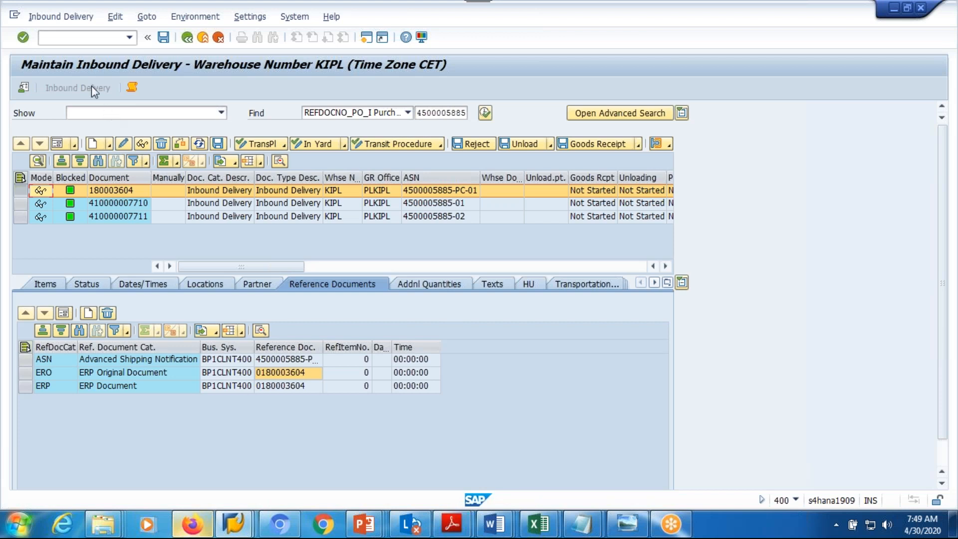
click(112, 195)
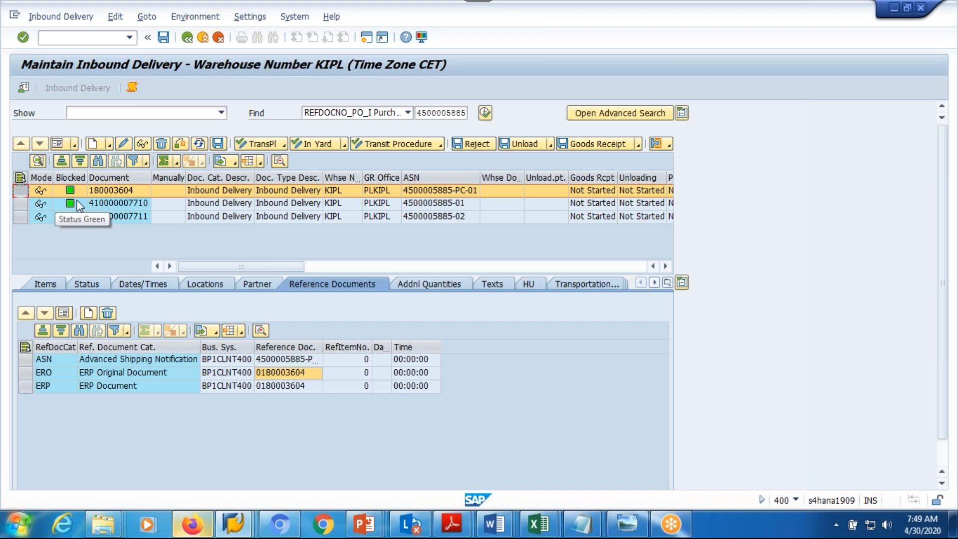
click(137, 204)
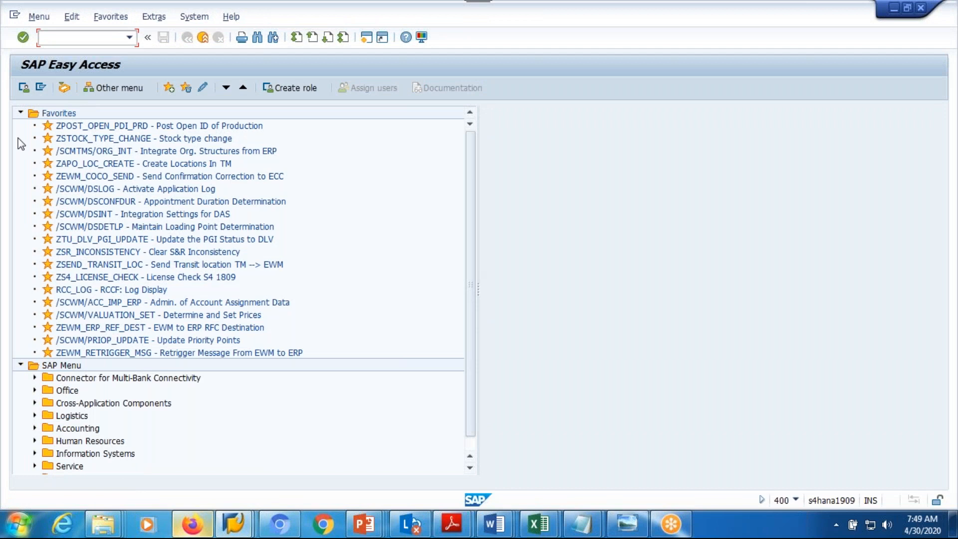
In the SAP Easy Access session, collapse Favorites and open the SAP Customizing Implementation Guide through transaction spro.
click(20, 113)
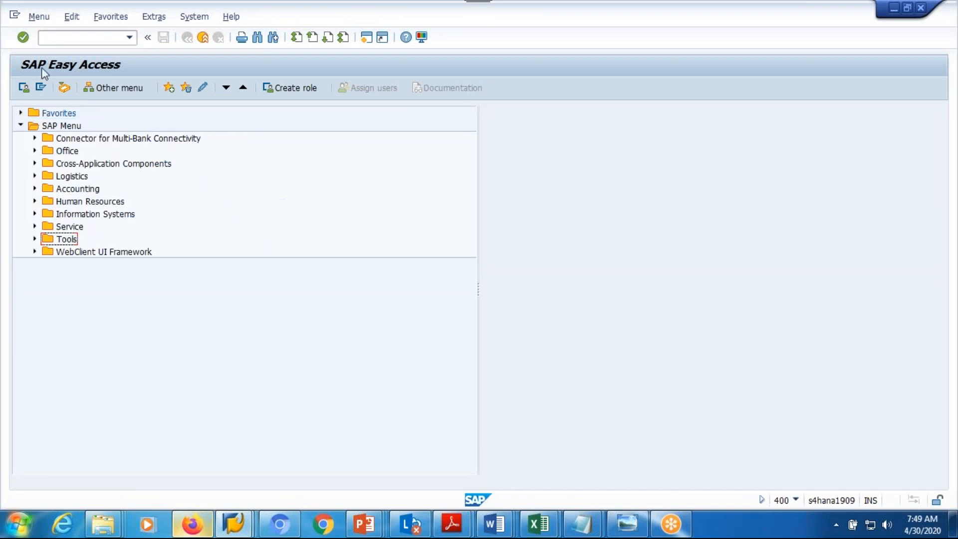
click(58, 39)
text(spro)
key(Return)
click(74, 88)
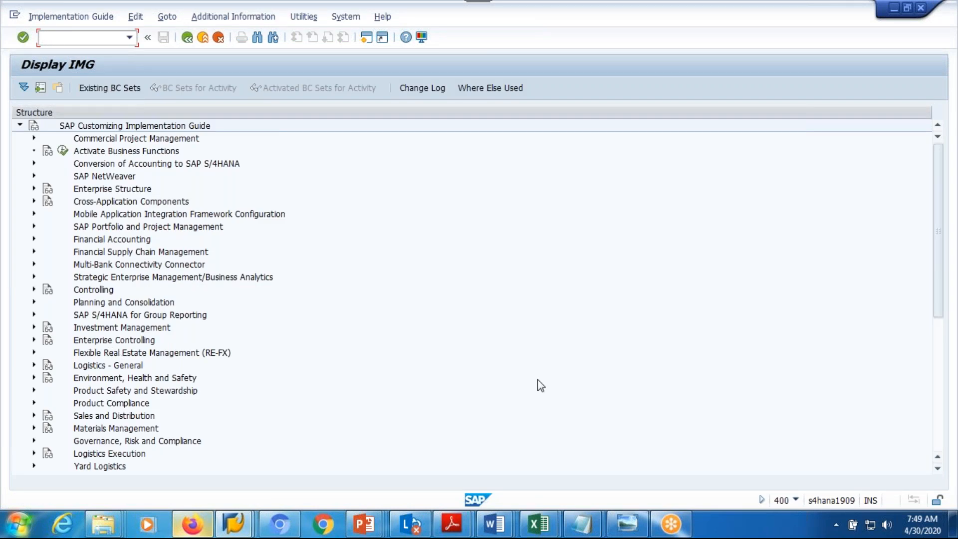
Expand Extended Warehouse Management down to Inbound Delivery under Goods Receipt Process and examine its document type and item type activities.
drag(938, 288, 873, 355)
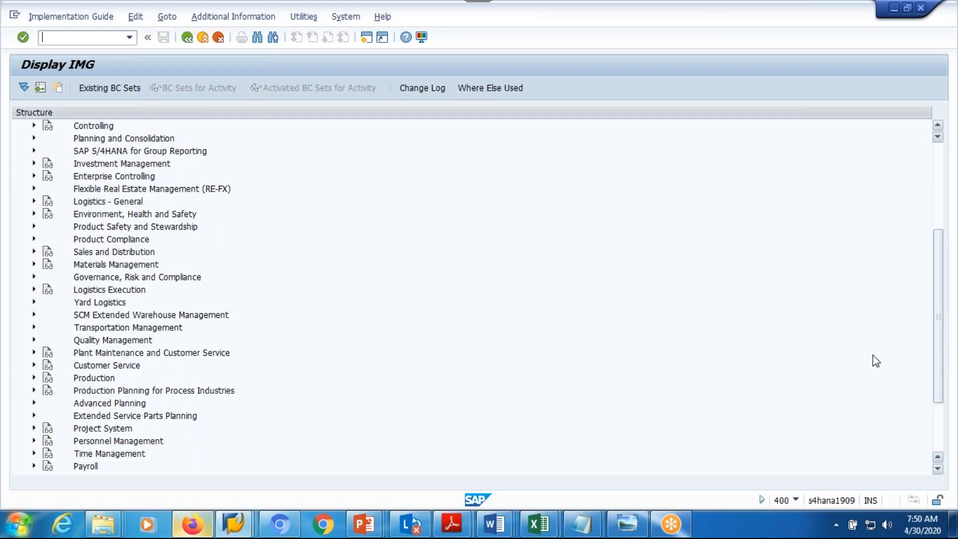
click(33, 315)
click(48, 328)
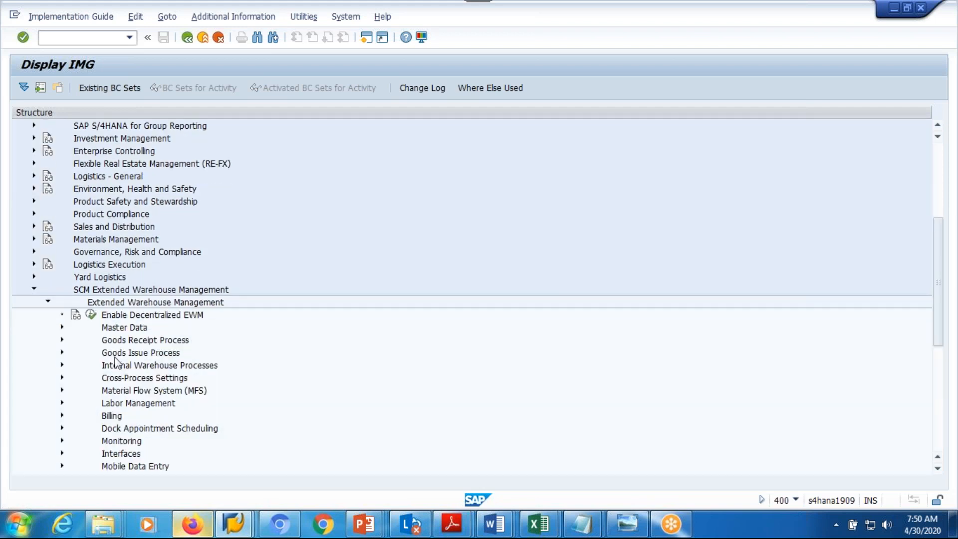
scroll(140, 393, down, 2)
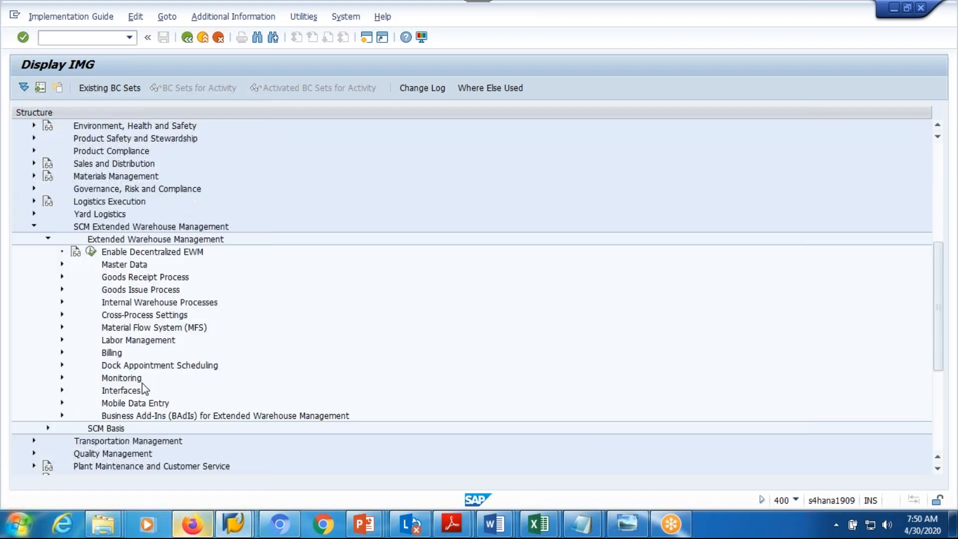
click(62, 277)
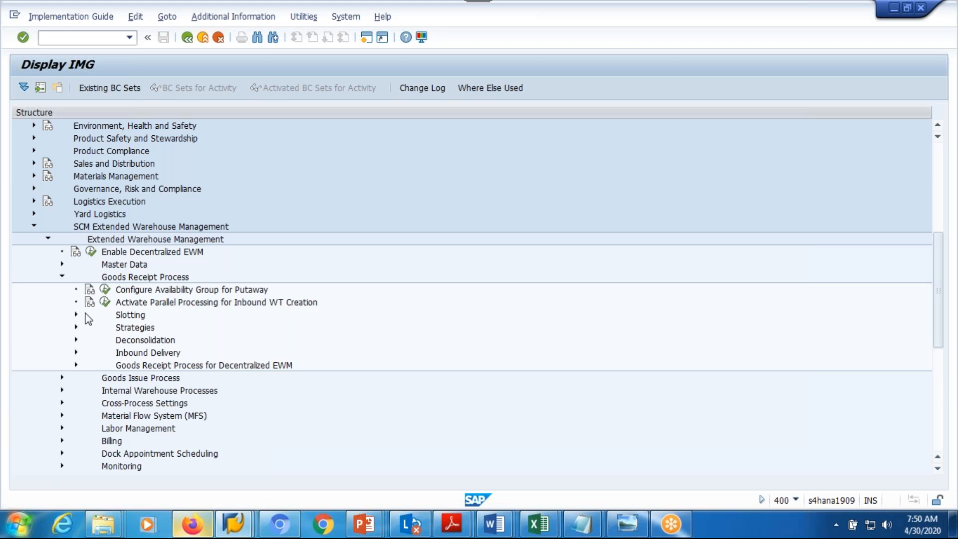
click(71, 352)
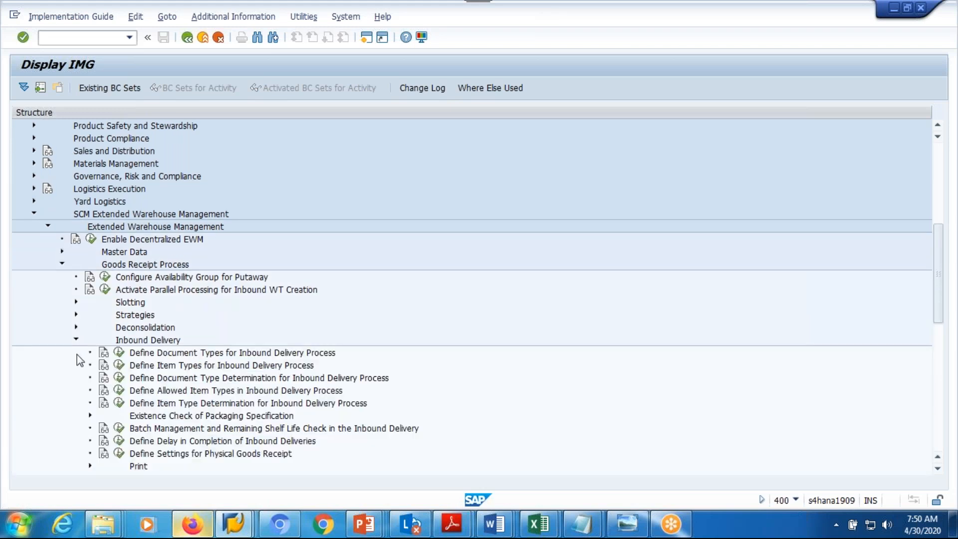
click(181, 357)
click(194, 368)
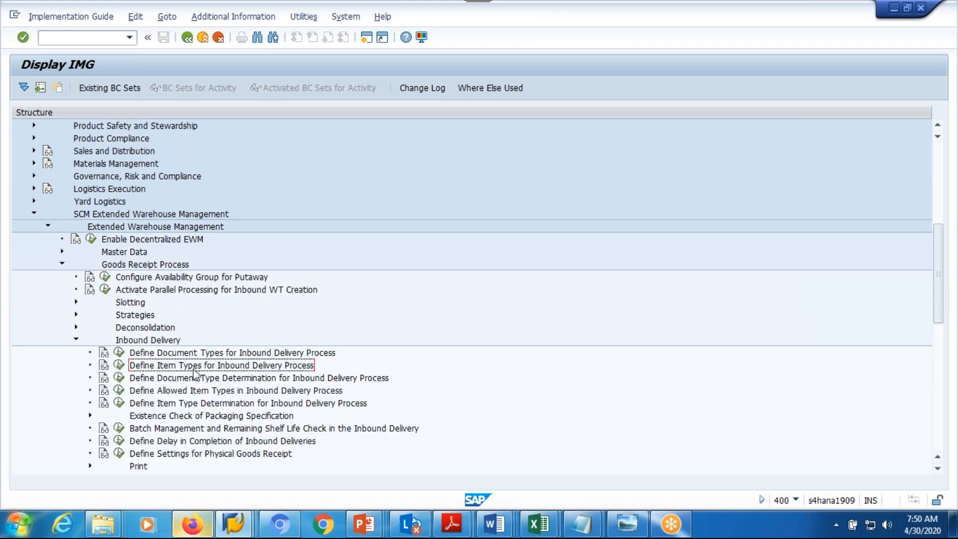
click(200, 378)
click(198, 391)
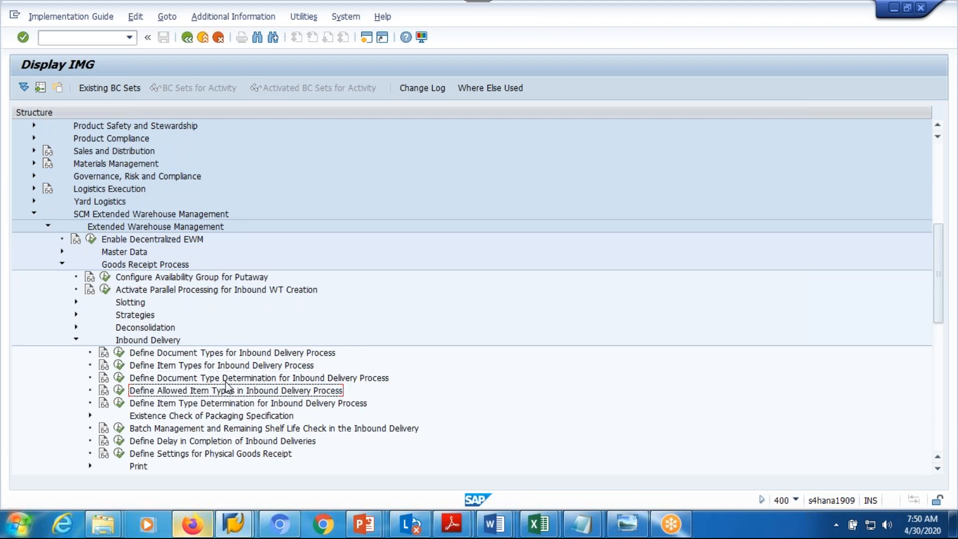
Collapse the Inbound Delivery and Goods Receipt Process branches, keeping Extended Warehouse Management expanded.
click(75, 340)
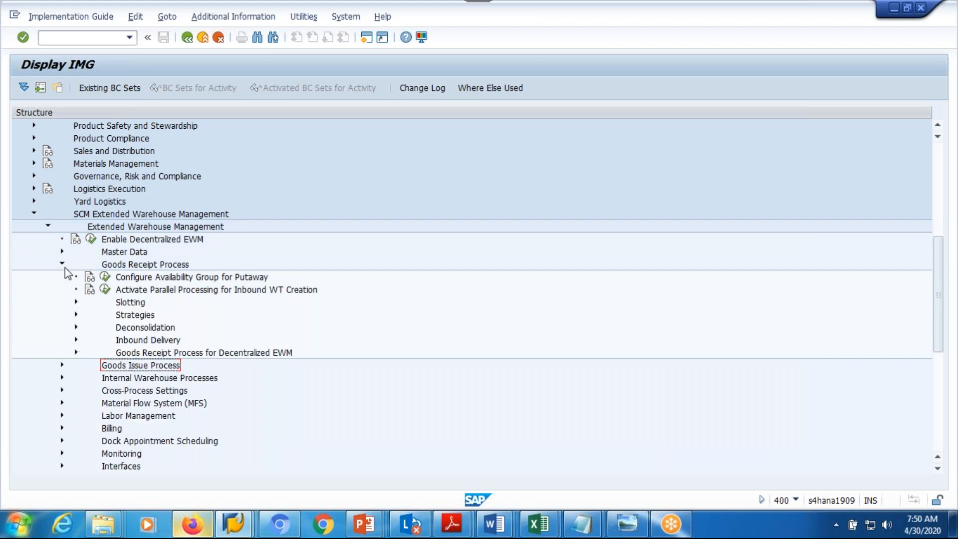
click(48, 226)
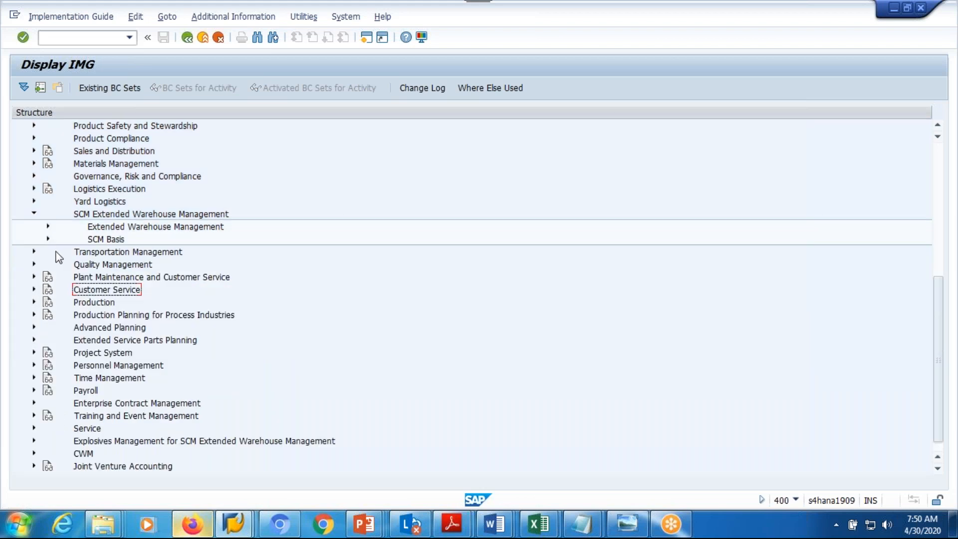
click(49, 229)
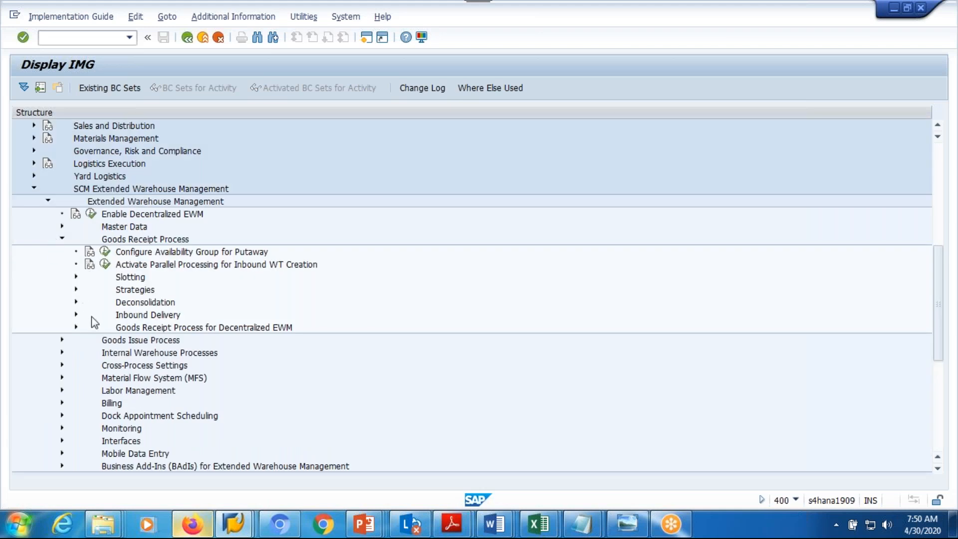
click(61, 239)
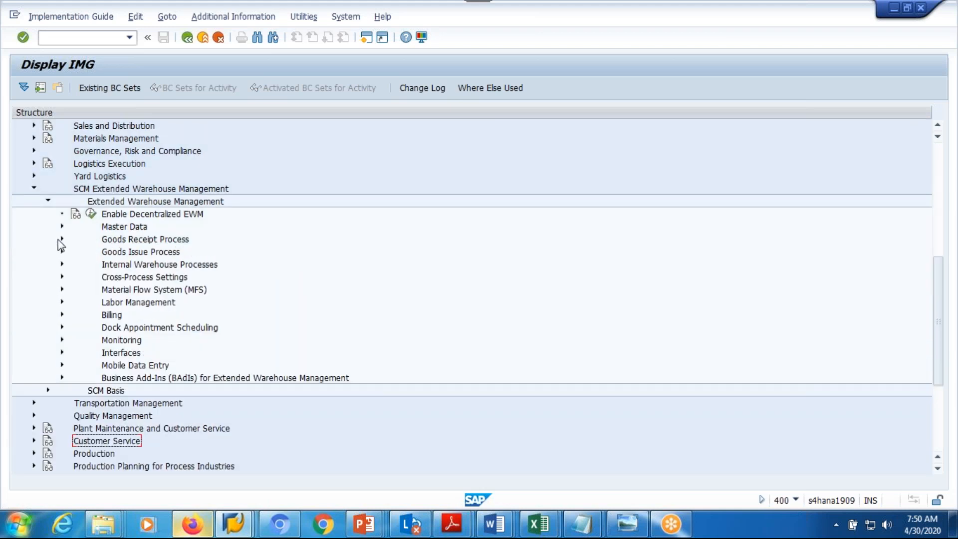
Expand ERP Integration under Interfaces, examine its General Settings activities, and expand Delivery Processing to show its activities.
click(62, 353)
scroll(75, 340, down, 2)
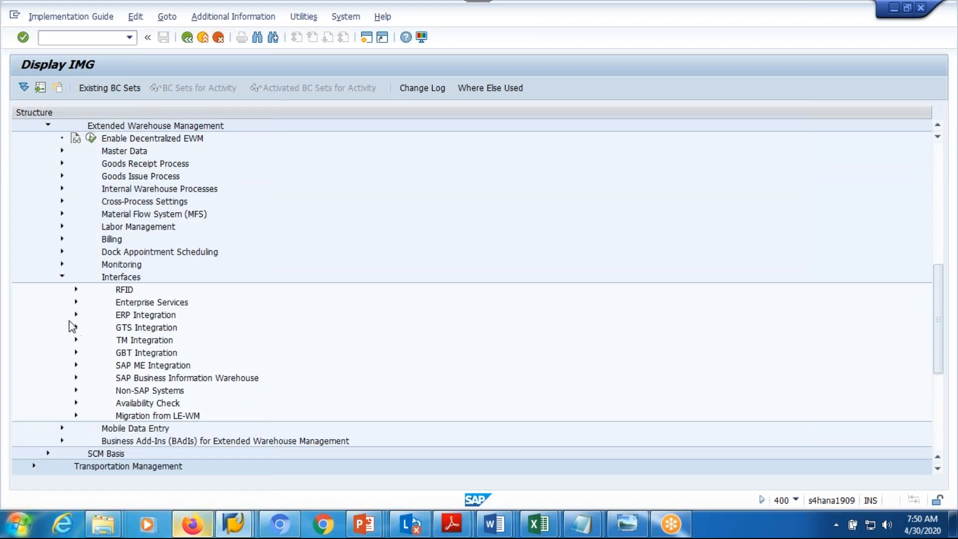
click(73, 316)
scroll(77, 361, down, 1)
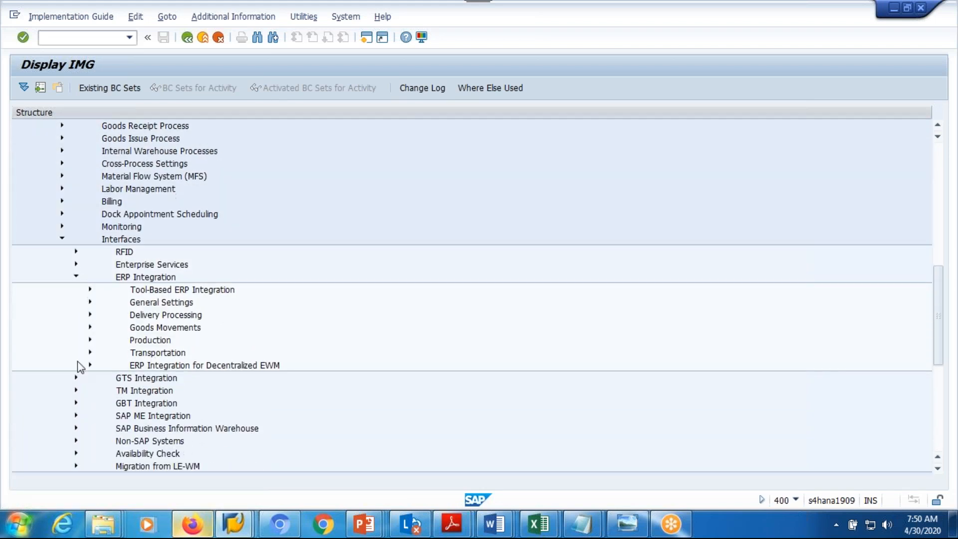
click(90, 303)
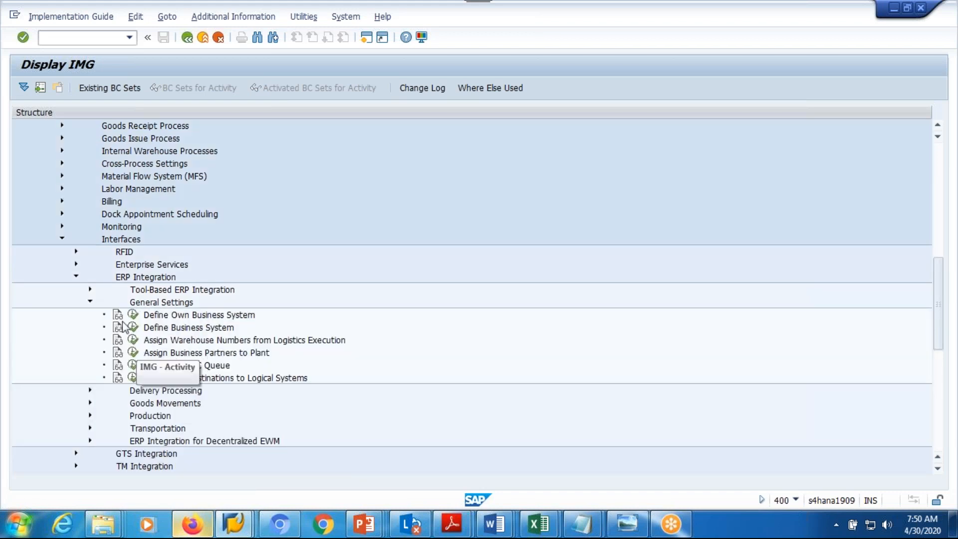
click(91, 301)
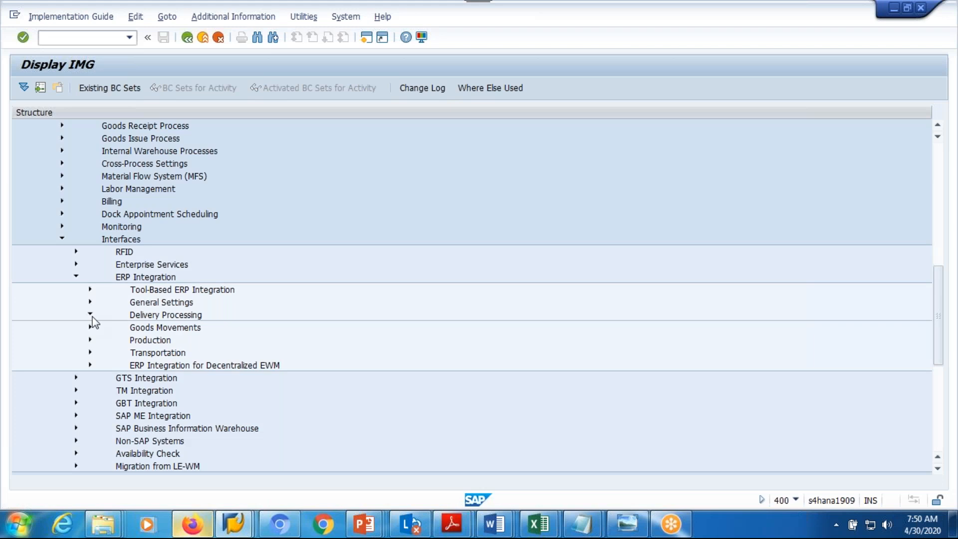
click(91, 315)
scroll(198, 358, down, 2)
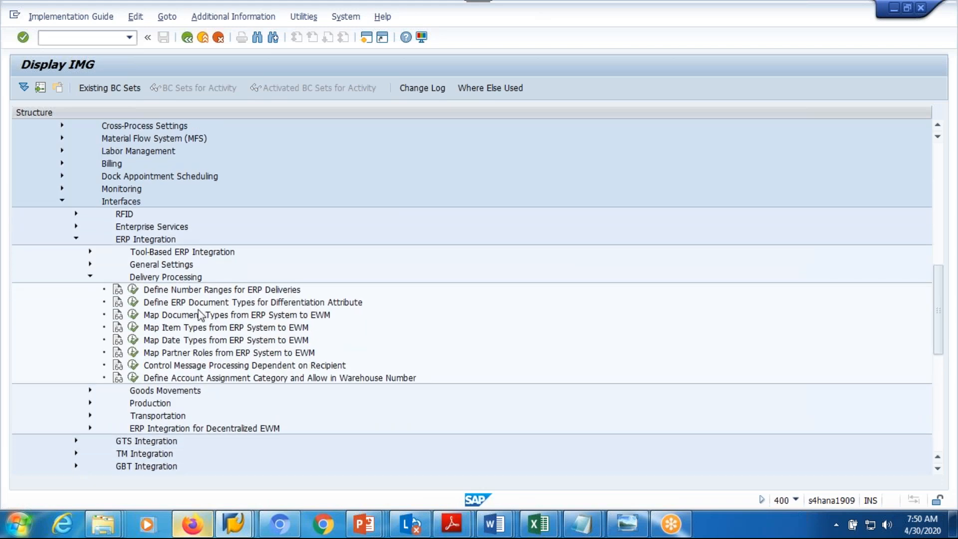
View the intervals in Define Number Ranges for ERP Deliveries, and return to the implementation guide structure.
click(151, 291)
click(133, 290)
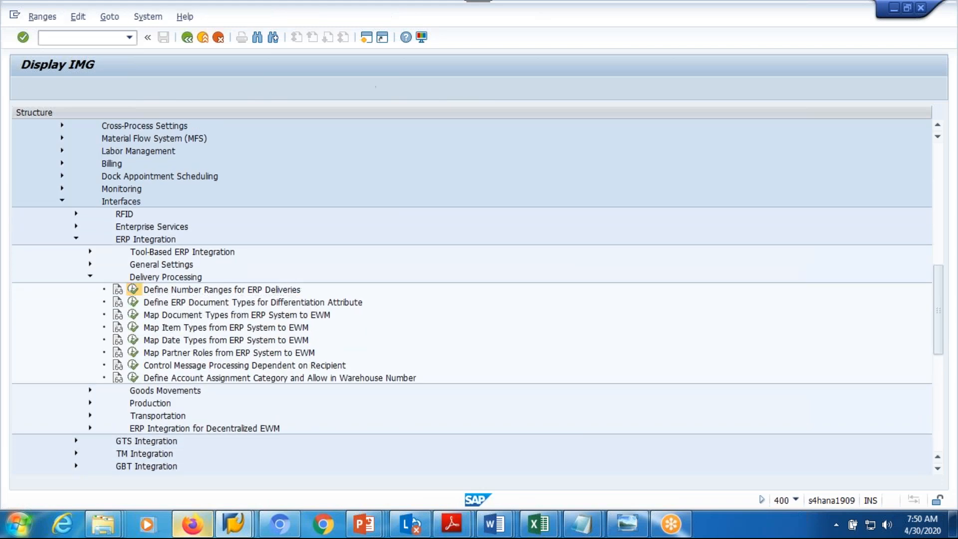
click(57, 147)
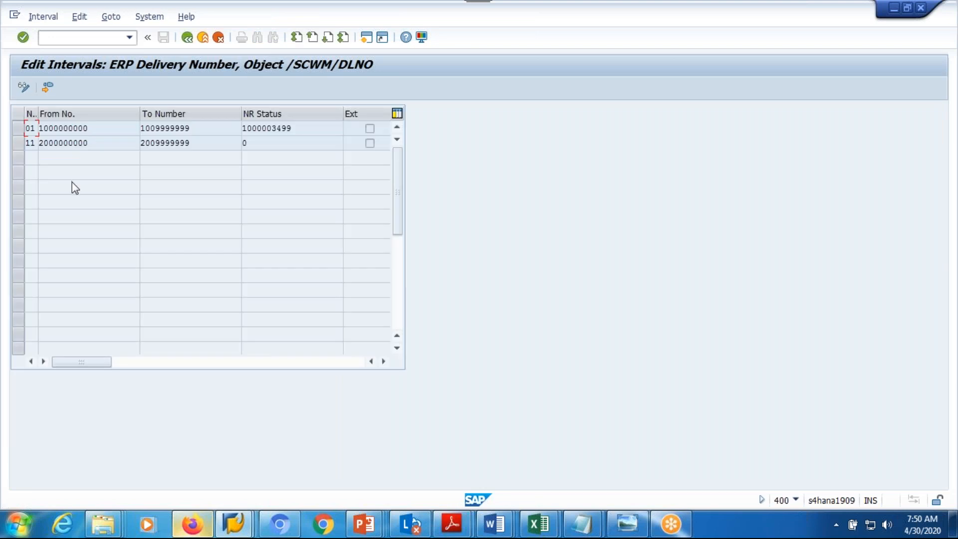
click(186, 38)
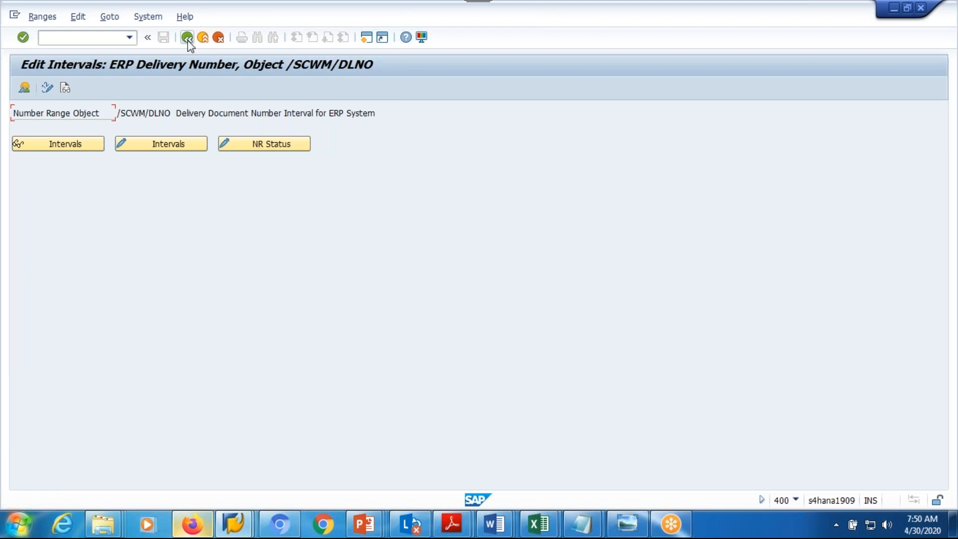
click(188, 39)
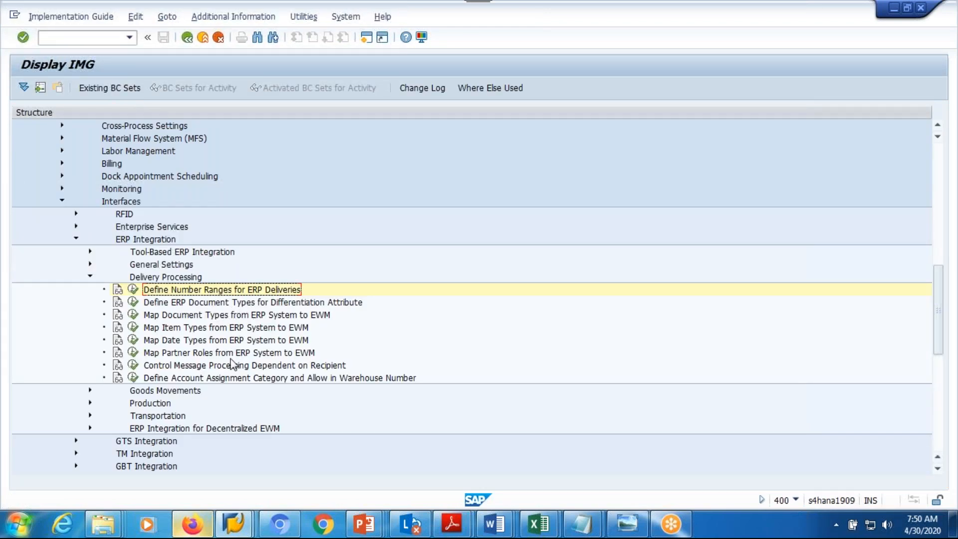
Examine the recipient-dependent message processing table, including its delivery number range, item increment and process columns, and return to the guide.
click(252, 368)
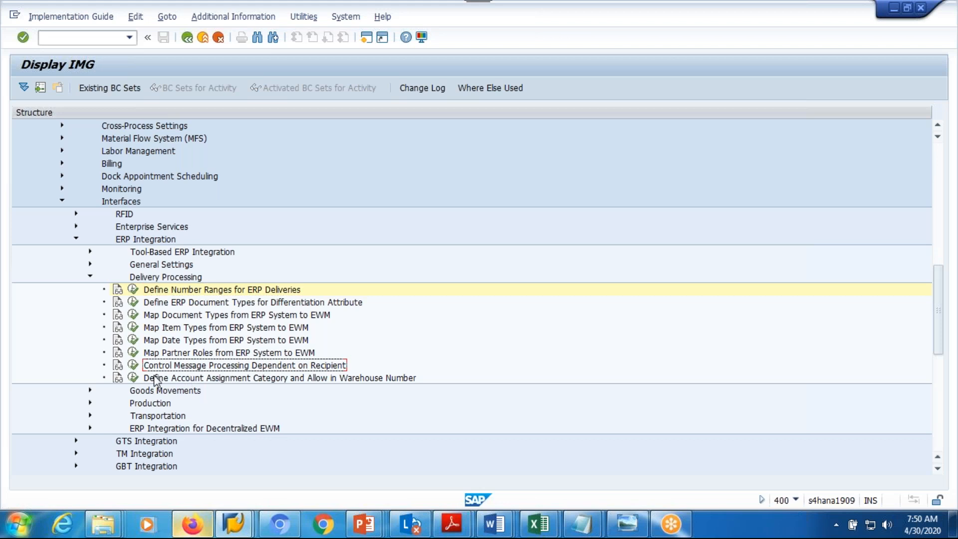
click(133, 366)
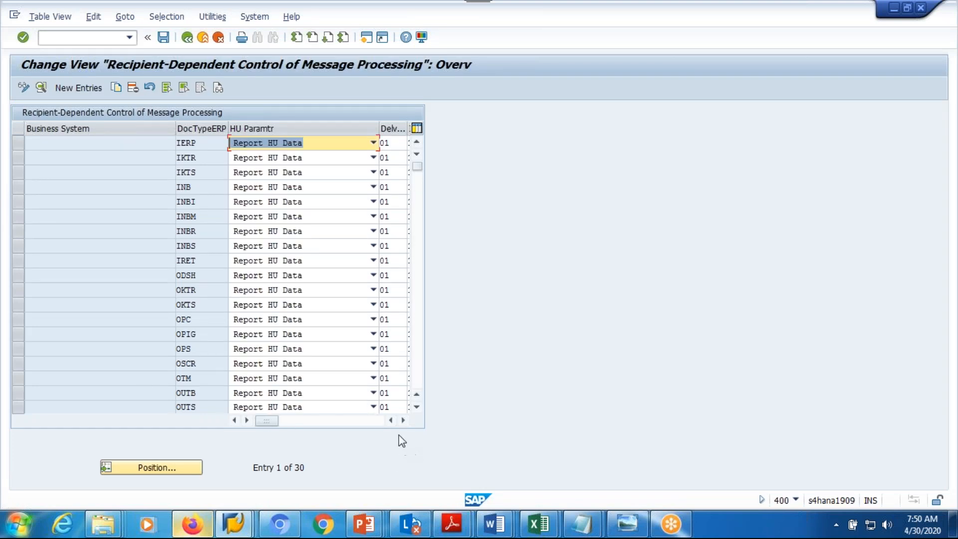
click(404, 420)
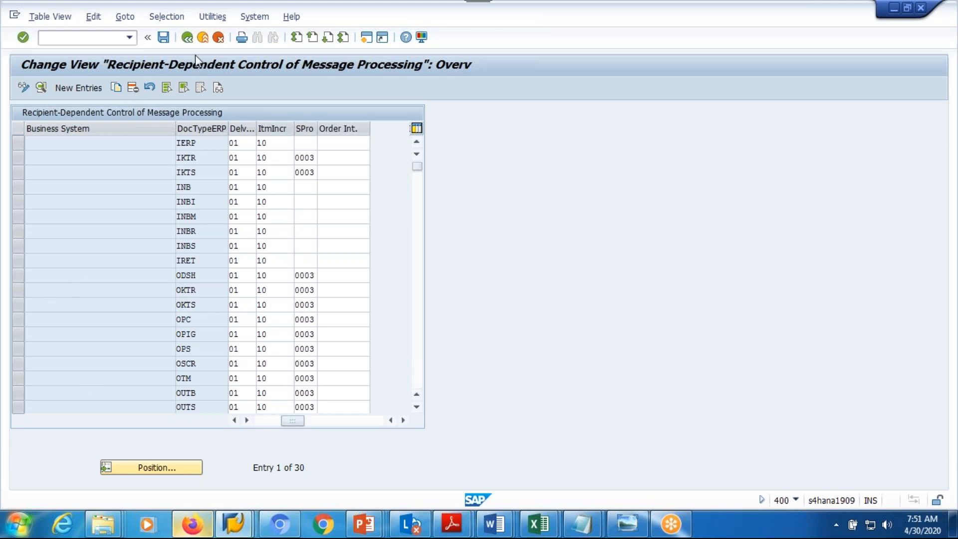
click(187, 38)
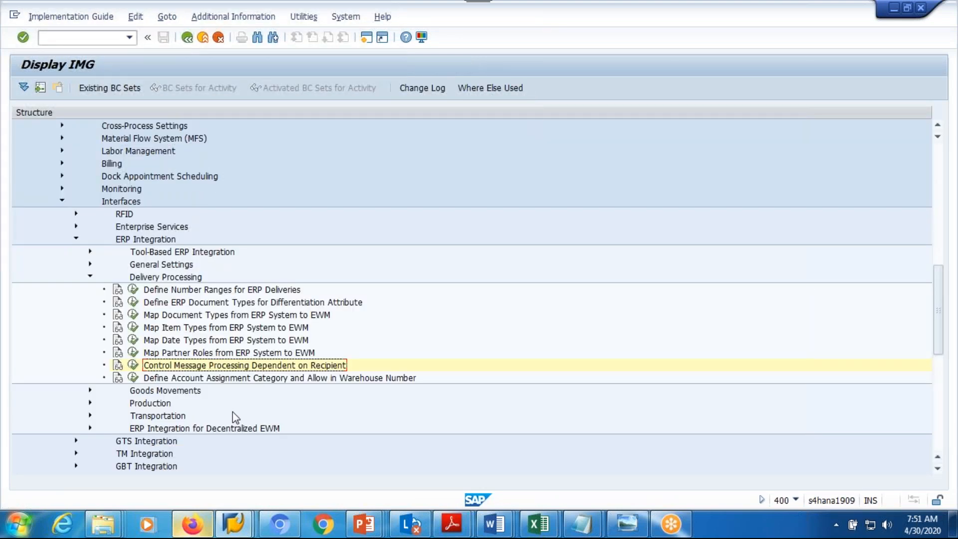
Collapse the Delivery Processing, ERP Integration and Interfaces branches, keeping Extended Warehouse Management expanded.
scroll(232, 411, down, 1)
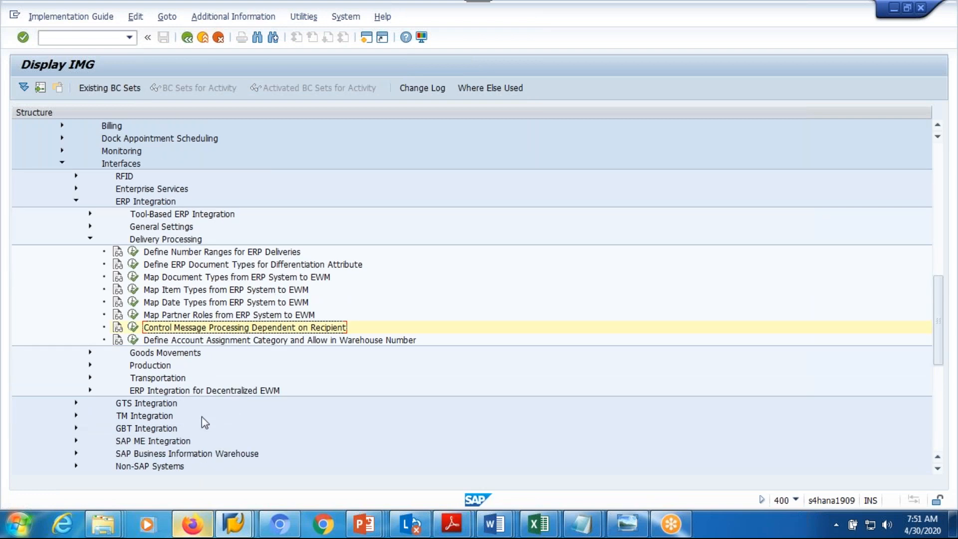
click(89, 238)
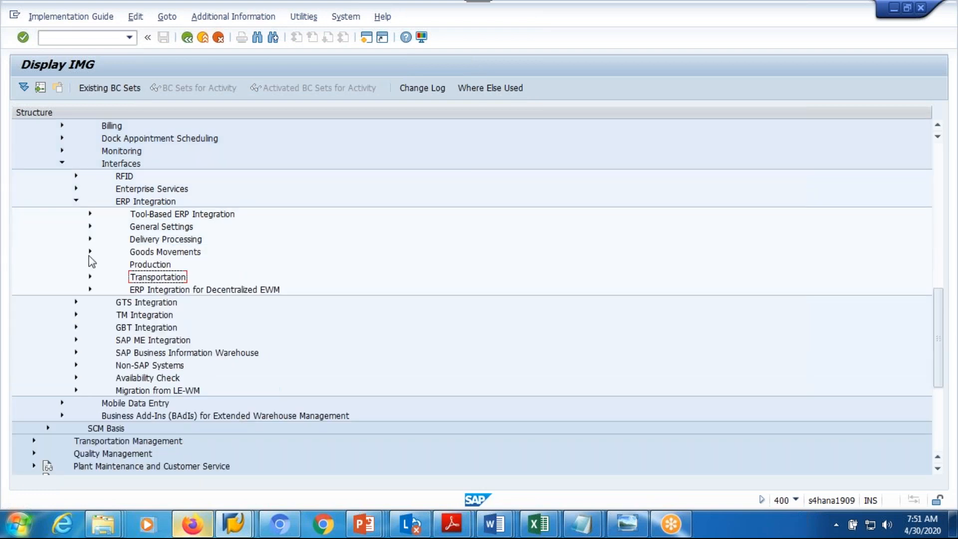
click(76, 202)
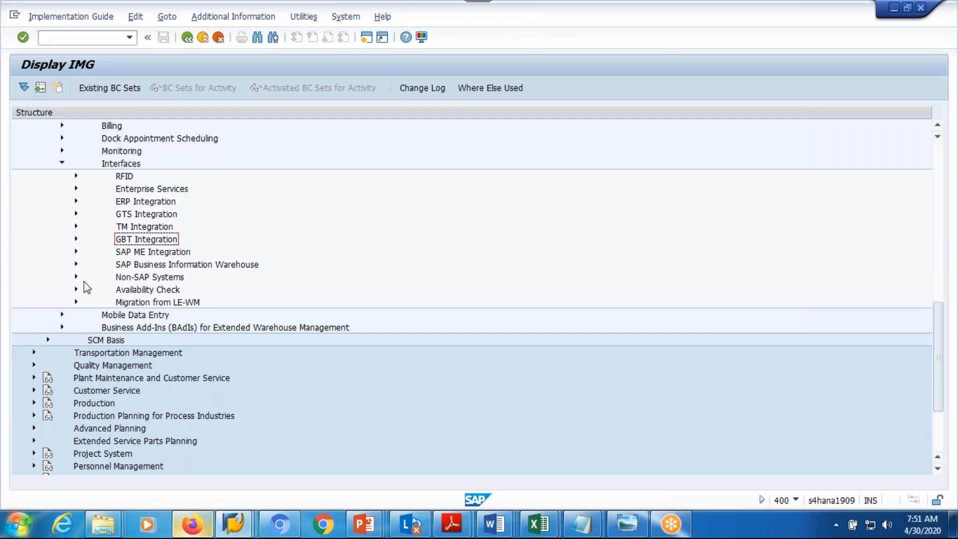
click(62, 163)
scroll(114, 304, up, 2)
scroll(112, 300, up, 2)
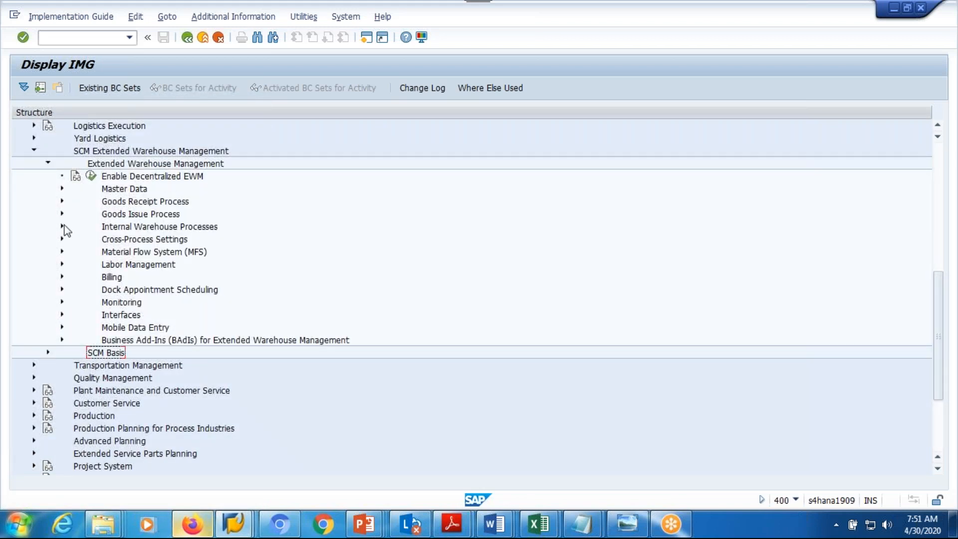
Expand Goods Receipt Process and Inbound Delivery, and open the Define Document Types for Inbound Delivery Process activity.
click(62, 201)
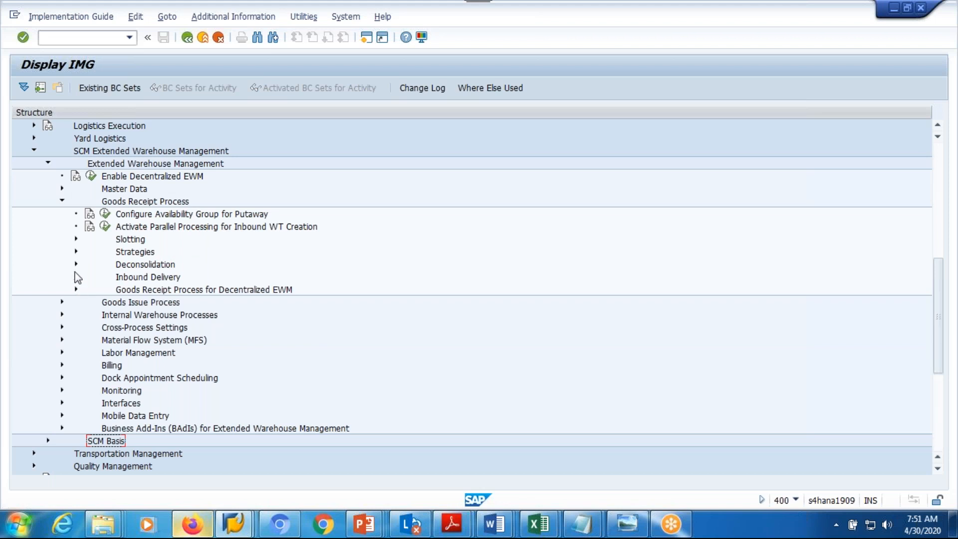
click(76, 276)
click(238, 288)
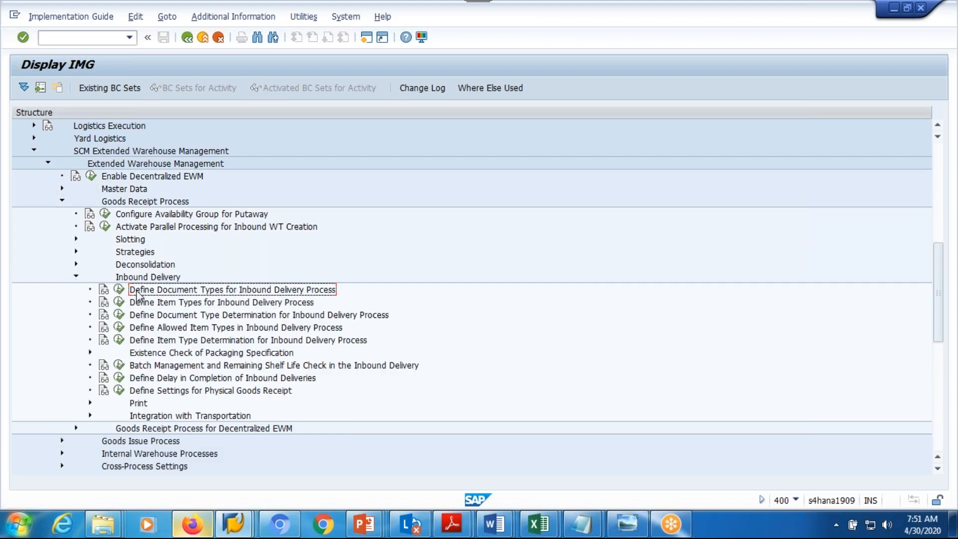
click(119, 290)
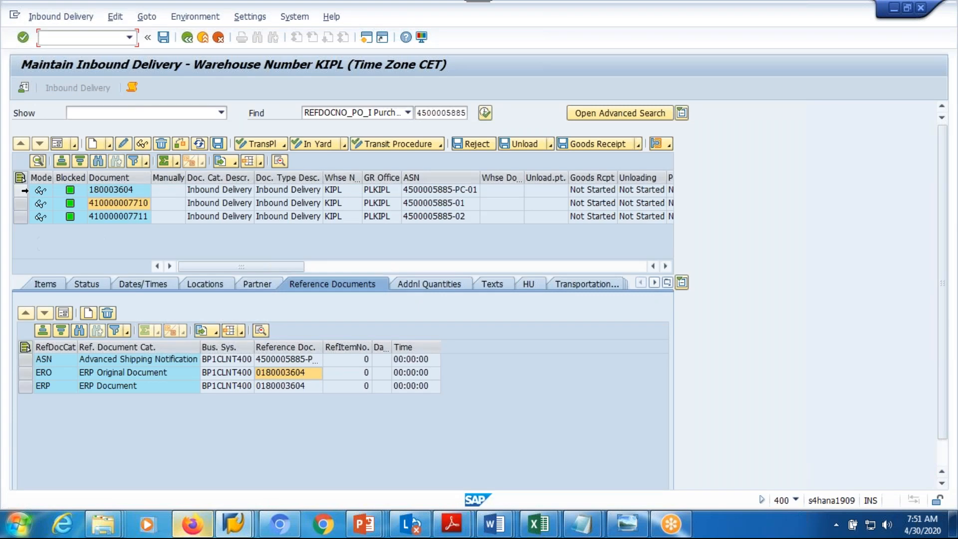
In the Maintain Inbound Delivery session, select the first delivery and sort the delivery list in ascending order.
click(21, 190)
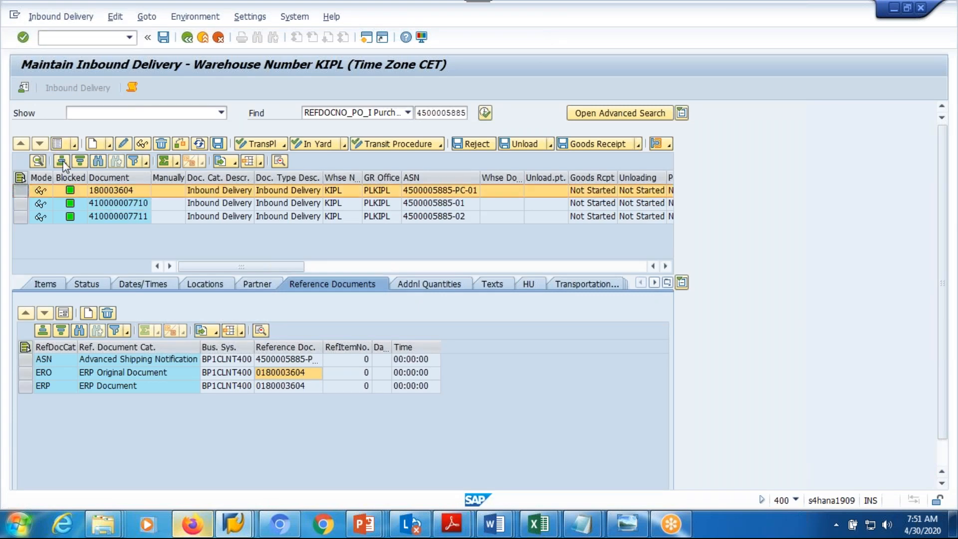
click(62, 162)
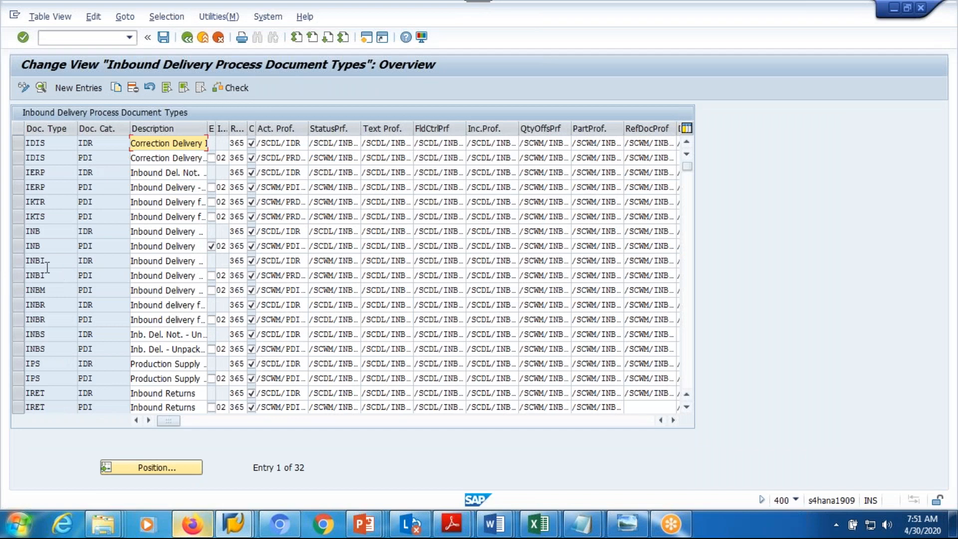
In the inbound delivery document types, open document type INB with category PDI and disable ERP Ref No is Doc No.
click(22, 245)
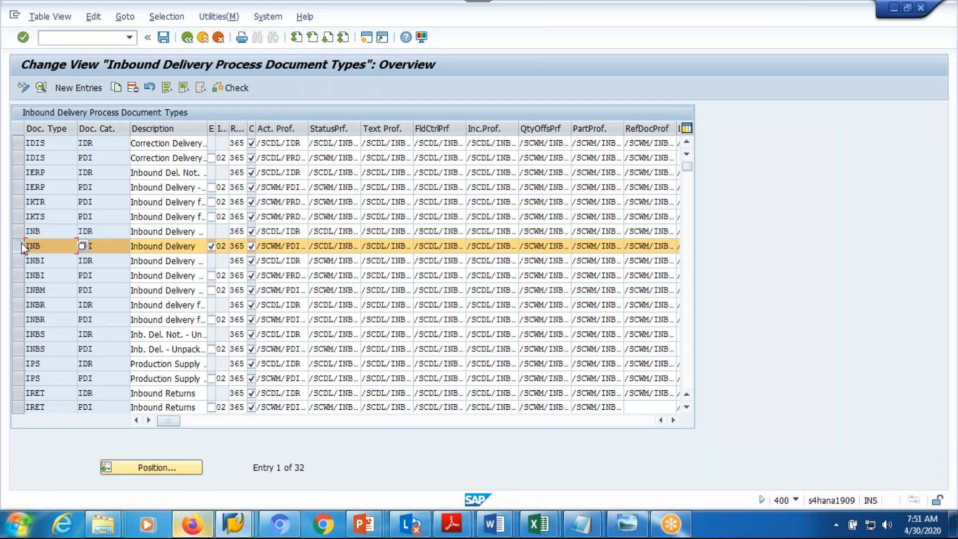
click(43, 89)
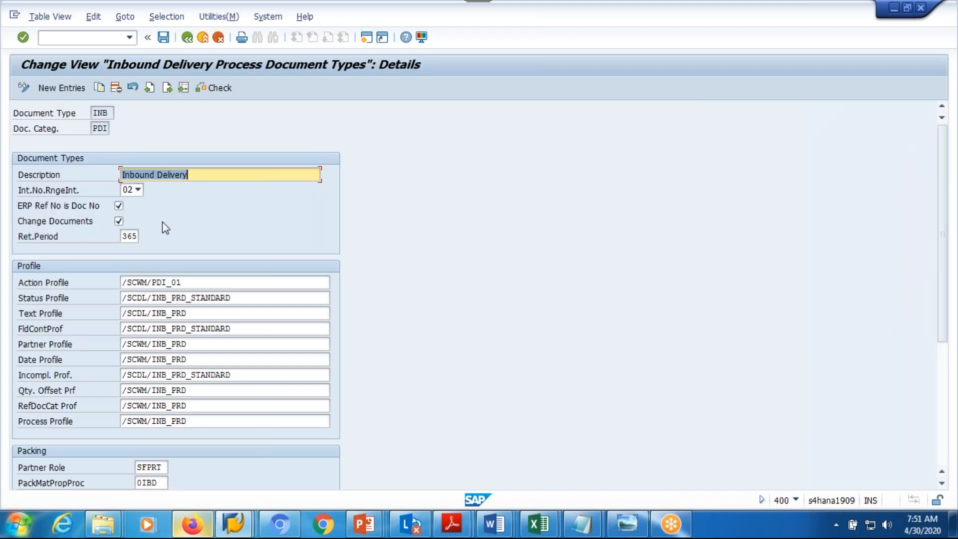
click(120, 206)
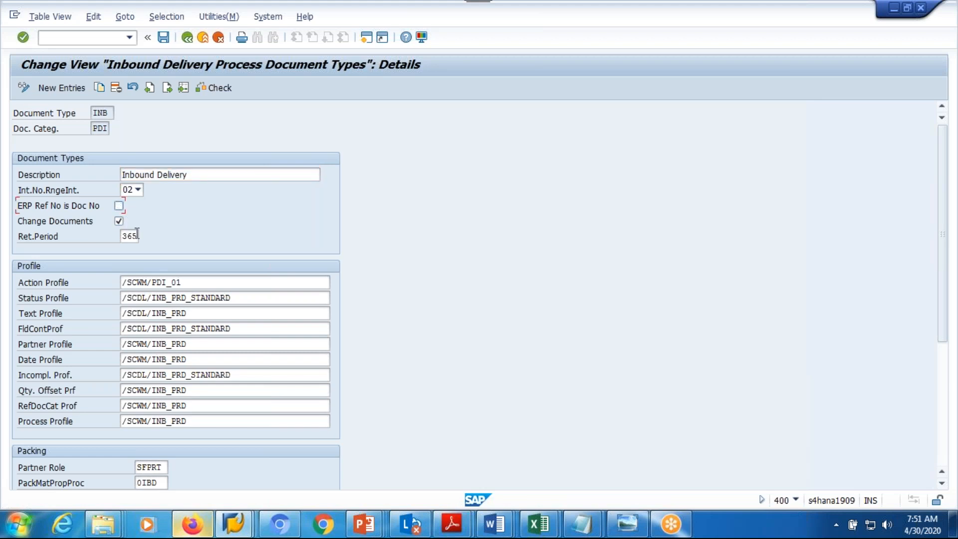
Save the INB document type under customizing request S4HK900063, accepting the validation messages, and return to the document type overview.
click(163, 37)
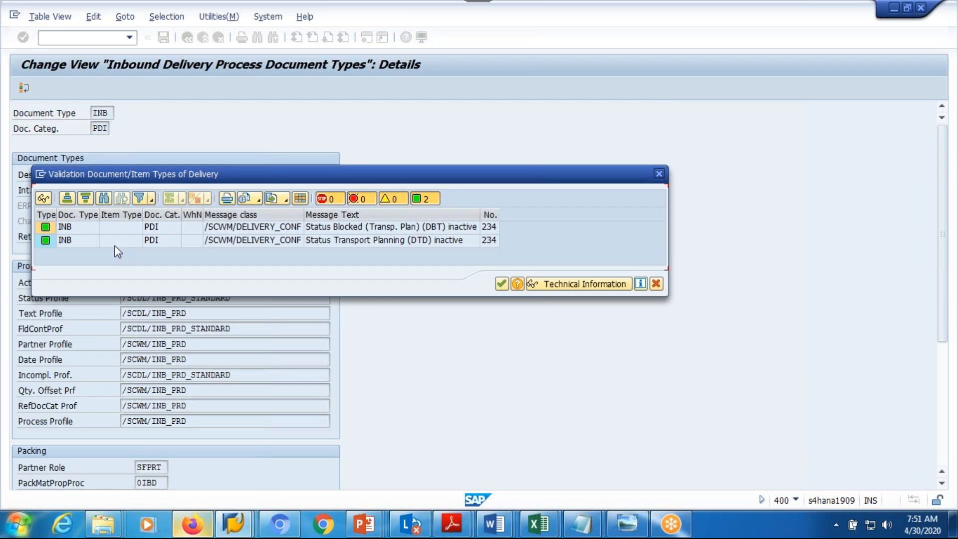
click(500, 284)
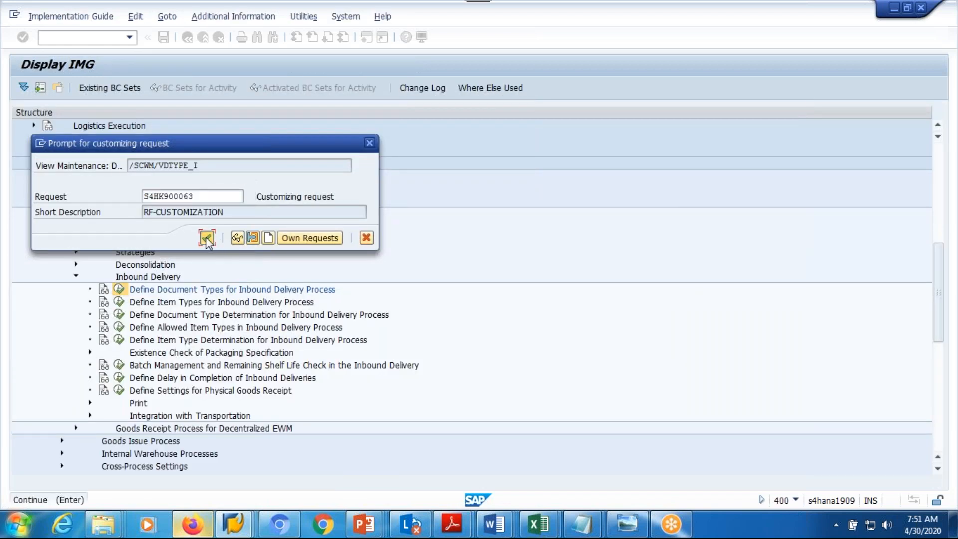
click(206, 238)
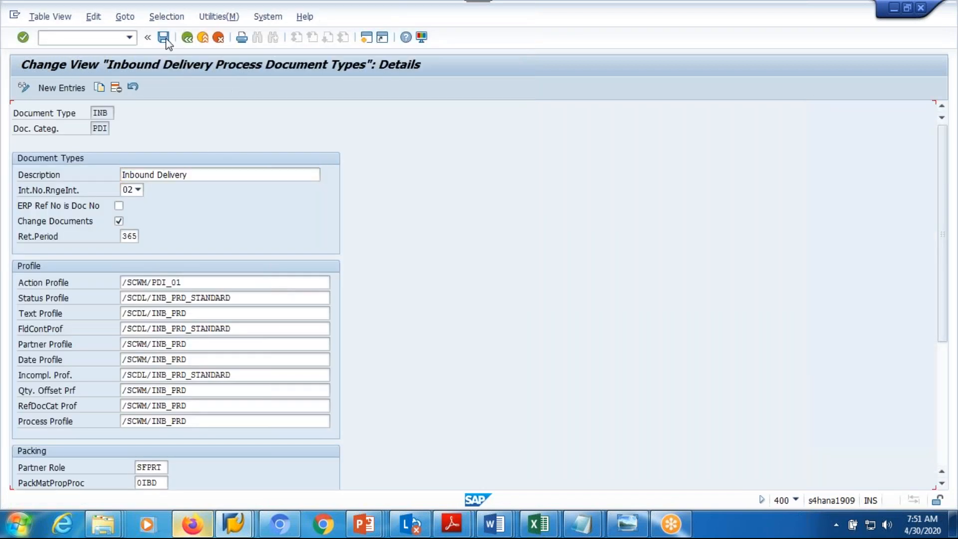
click(188, 37)
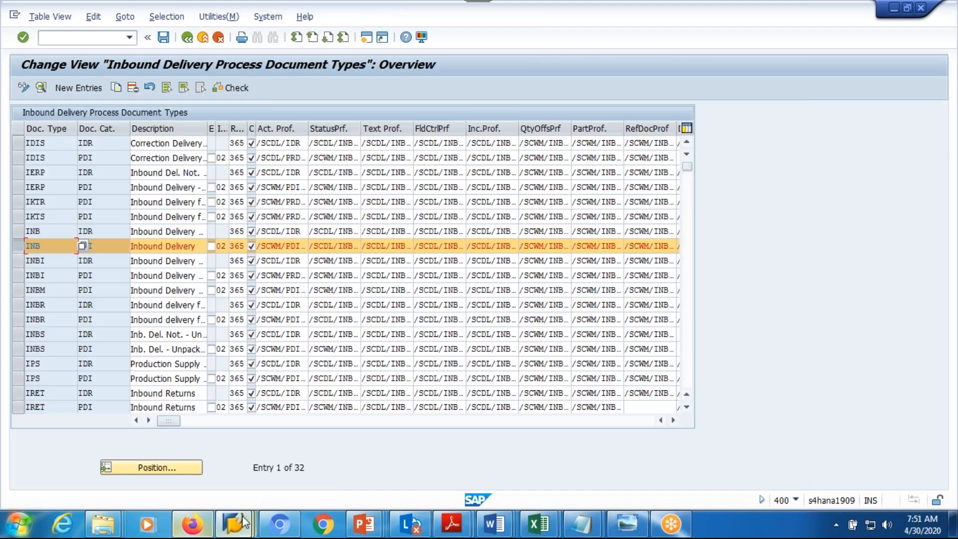
Switch to the Display Inbound Delivery session, leave it, and start inbound delivery creation with transaction vl31n.
mouse_move(233, 524)
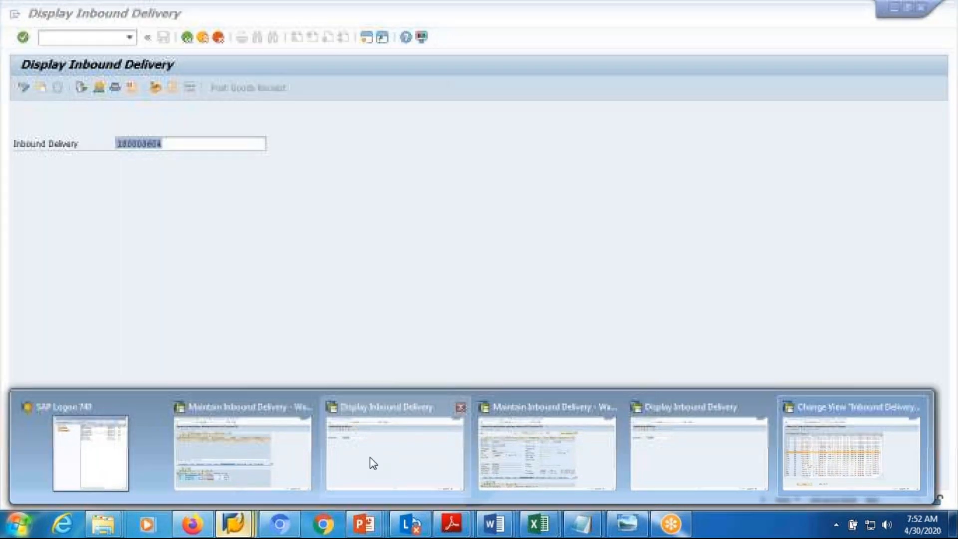
click(421, 453)
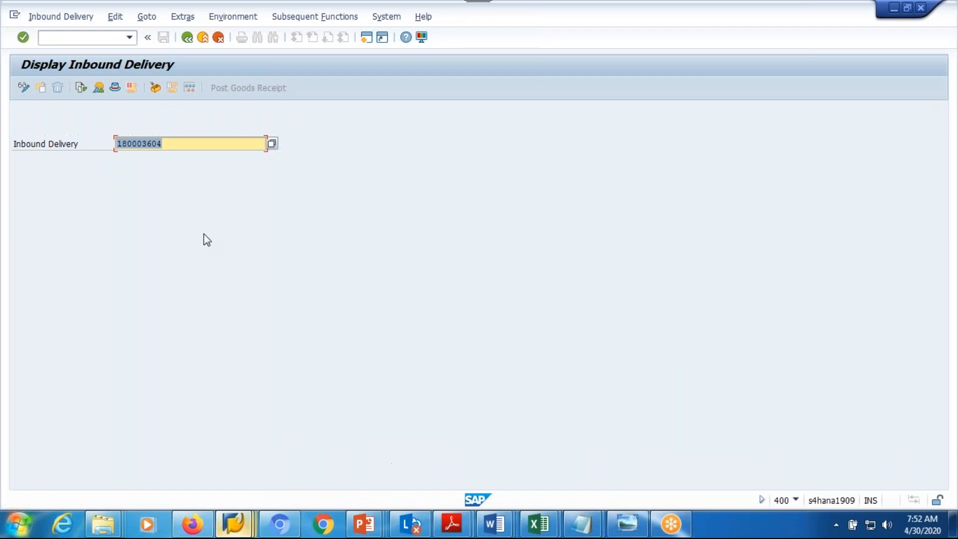
click(187, 38)
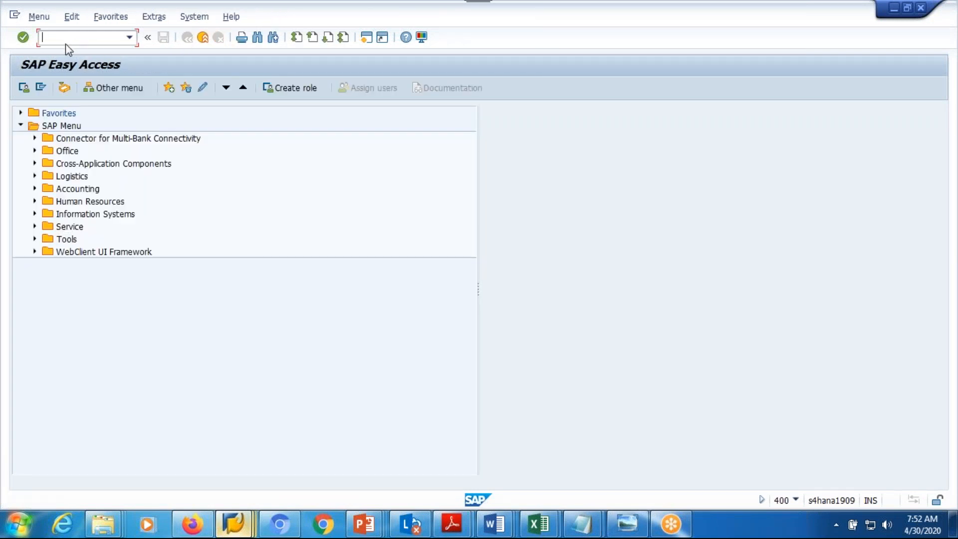
text(vl31n)
key(Return)
Enter the existing purchase order number with delivery date 30.04.2020 and continue to the inbound delivery item overview.
click(141, 223)
text(4500005885)
click(154, 237)
key(BackSpace)
text(2)
key(Return)
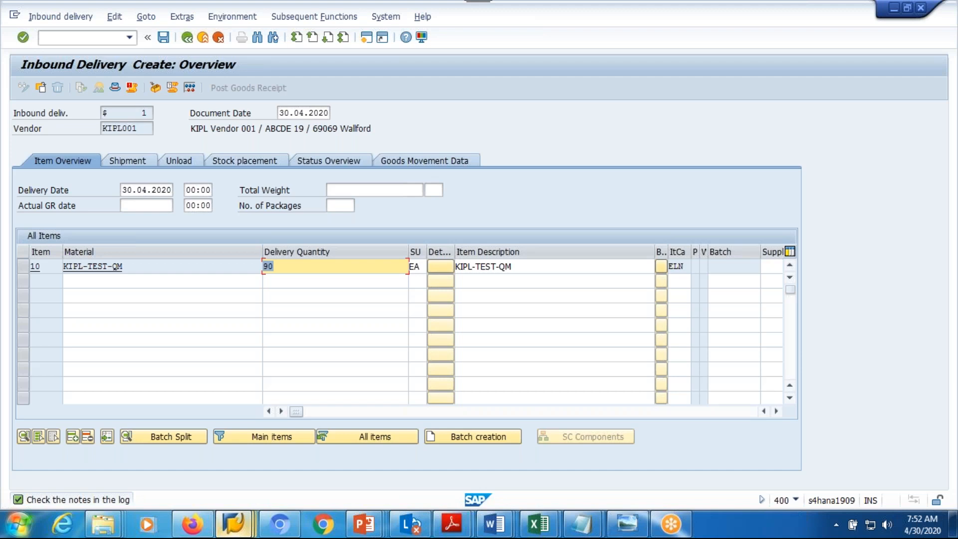
Set the delivery quantity of item KIPL-TEST-QM to 15 EA and save the inbound delivery.
text(15)
key(Return)
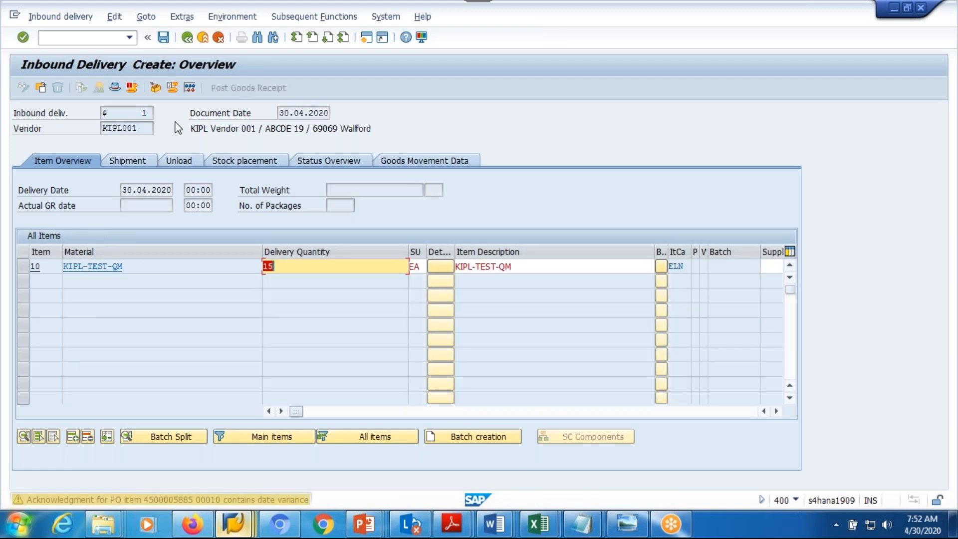
key(ctrl+s)
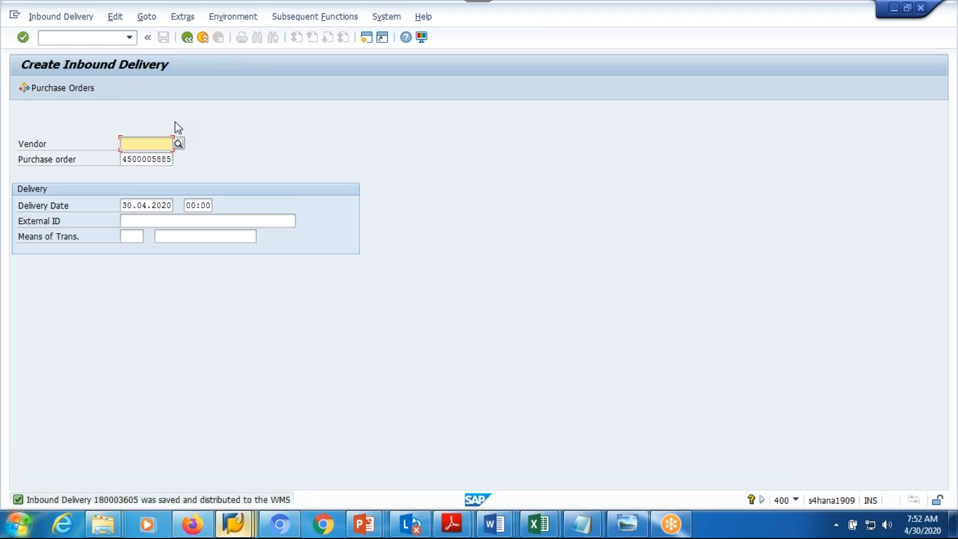
Switch to the warehouse Maintain Inbound Delivery session, restart /SCWM/PRDI, and find the inbound deliveries by the existing purchase order number.
mouse_move(233, 524)
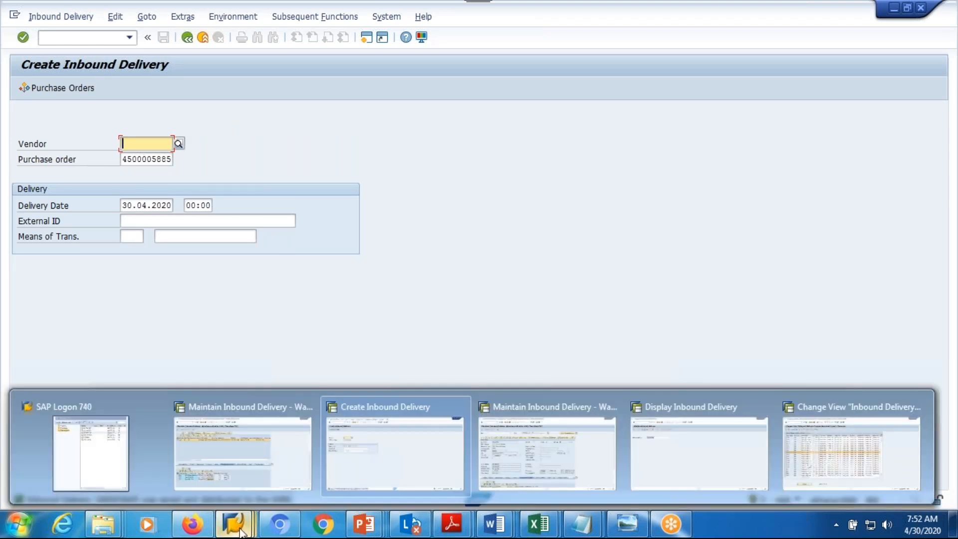
click(253, 445)
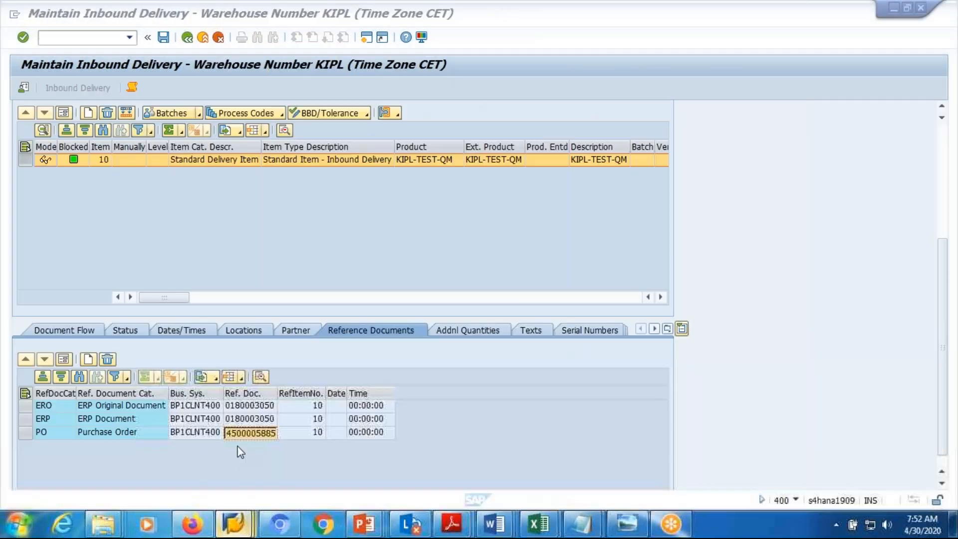
click(187, 37)
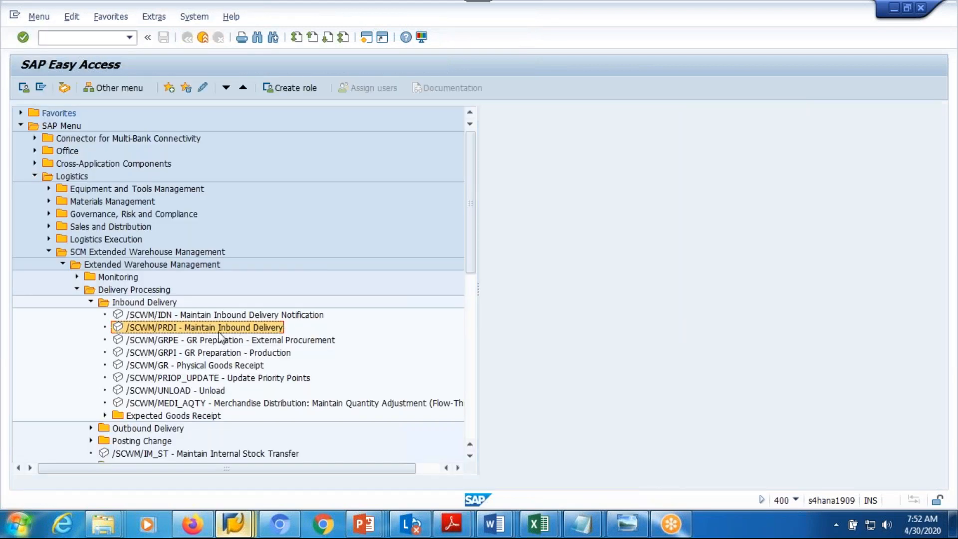
double_click(162, 329)
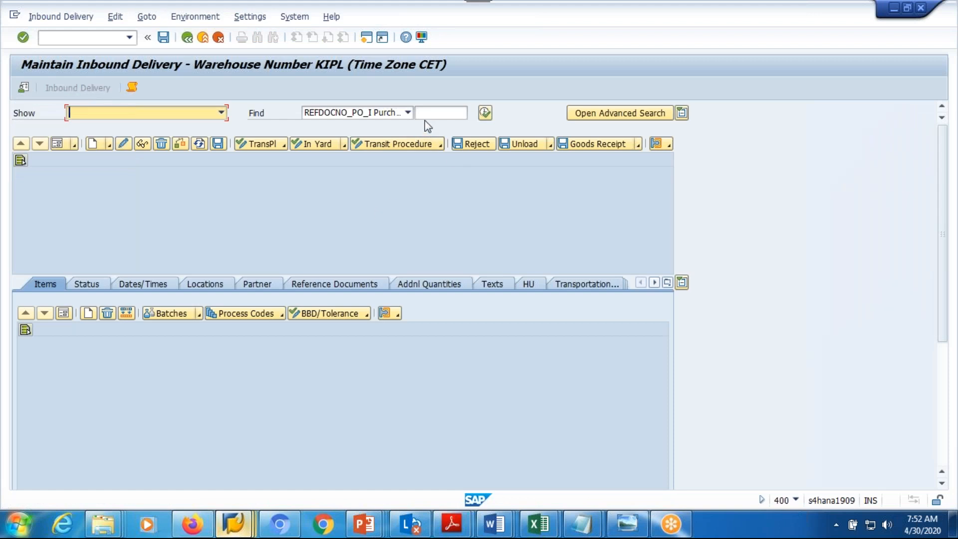
click(433, 113)
text(4500005885)
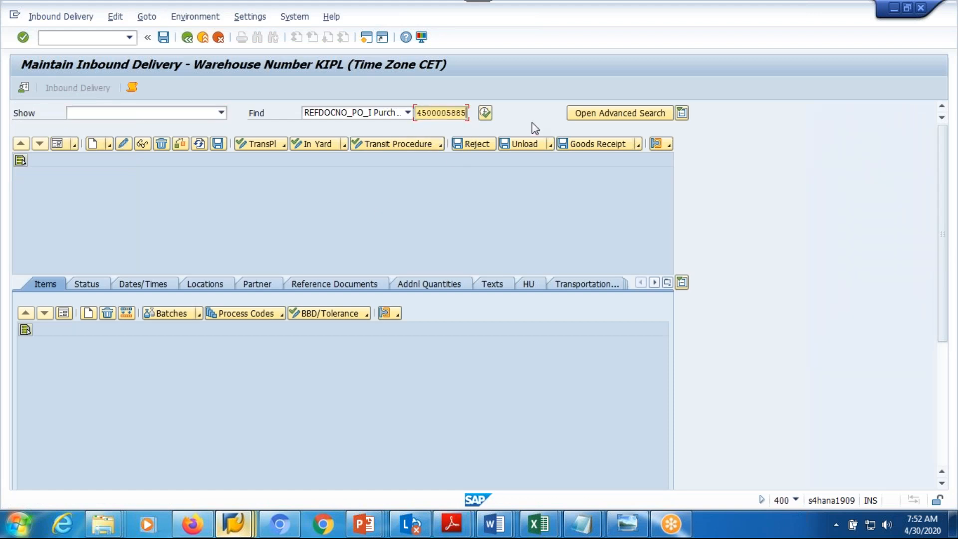
click(485, 112)
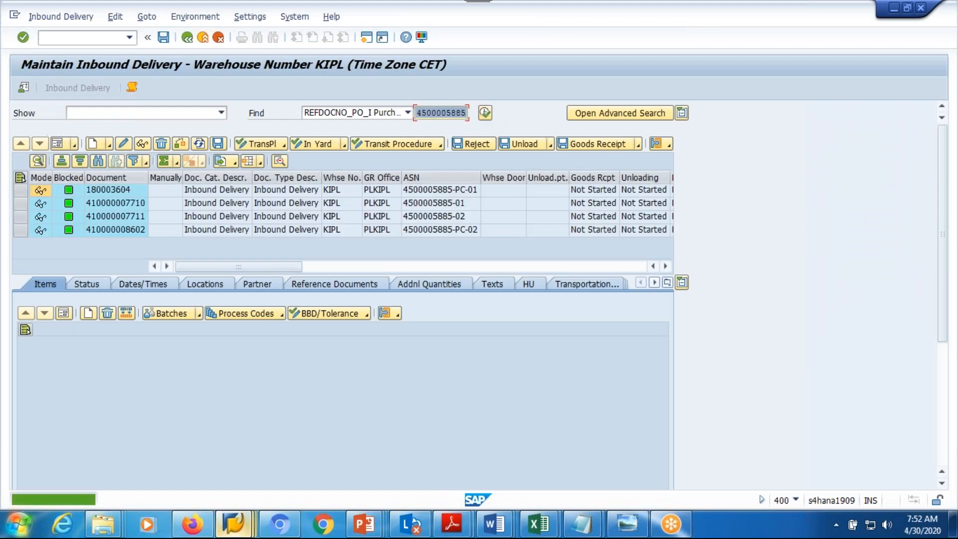
Select the newly created inbound delivery, the last in the list, and show its item 10 in form view.
click(20, 229)
click(106, 229)
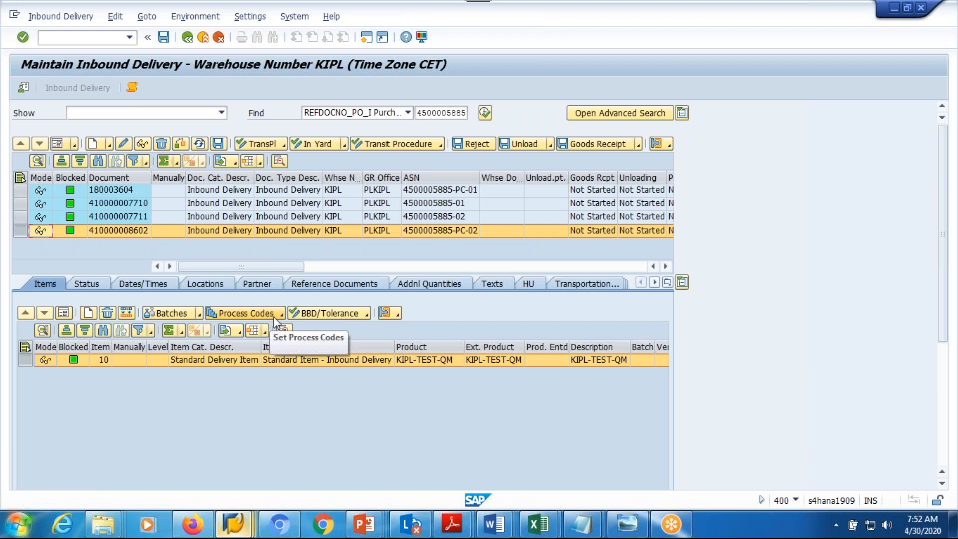
click(66, 317)
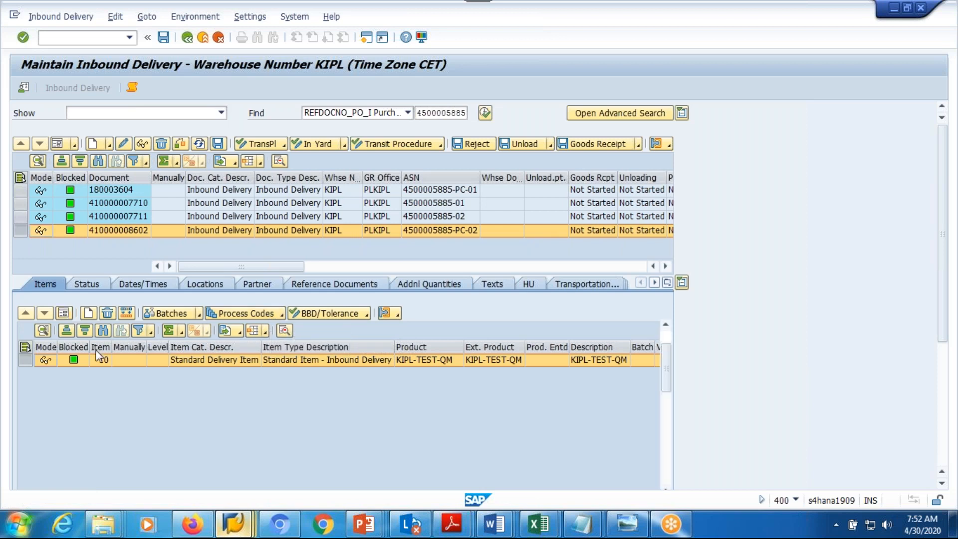
click(133, 377)
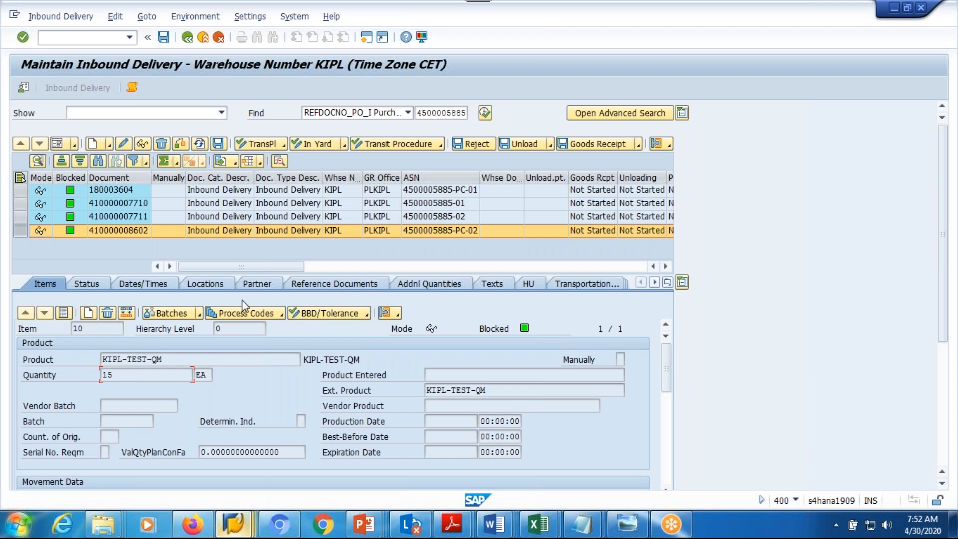
Adjust the item quantity by -5 EA with process code I002 Delivery Difference, Adj. Doc. + Qty, and save the delivery.
click(282, 314)
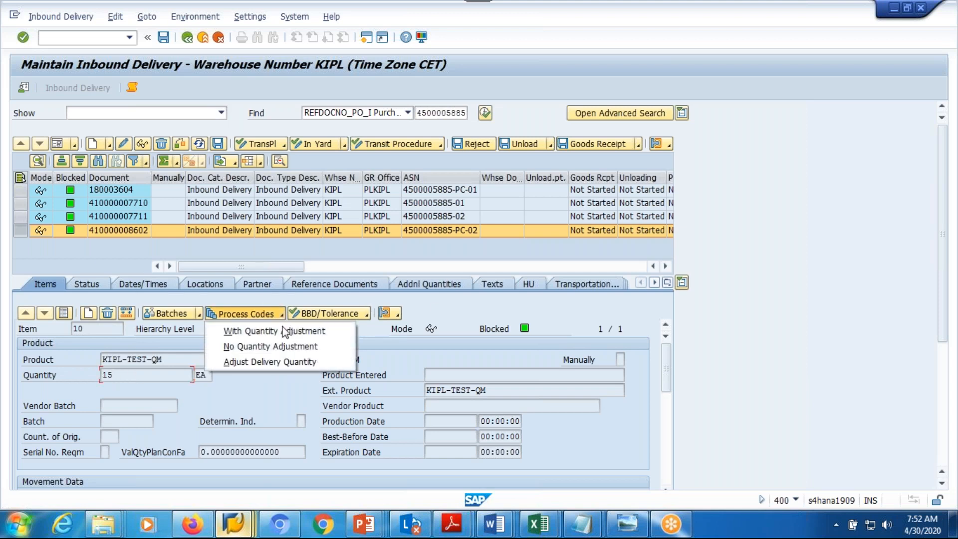
click(284, 331)
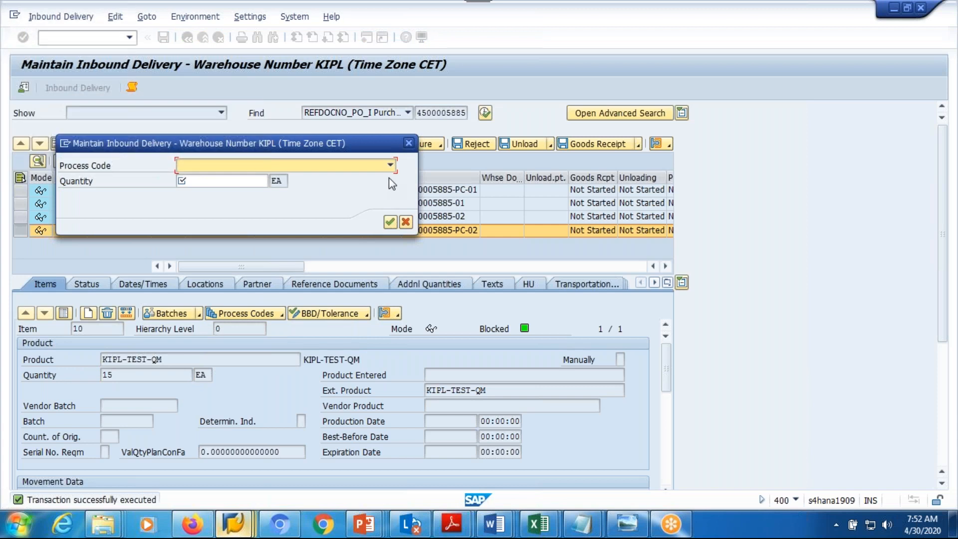
click(390, 167)
click(263, 148)
click(392, 164)
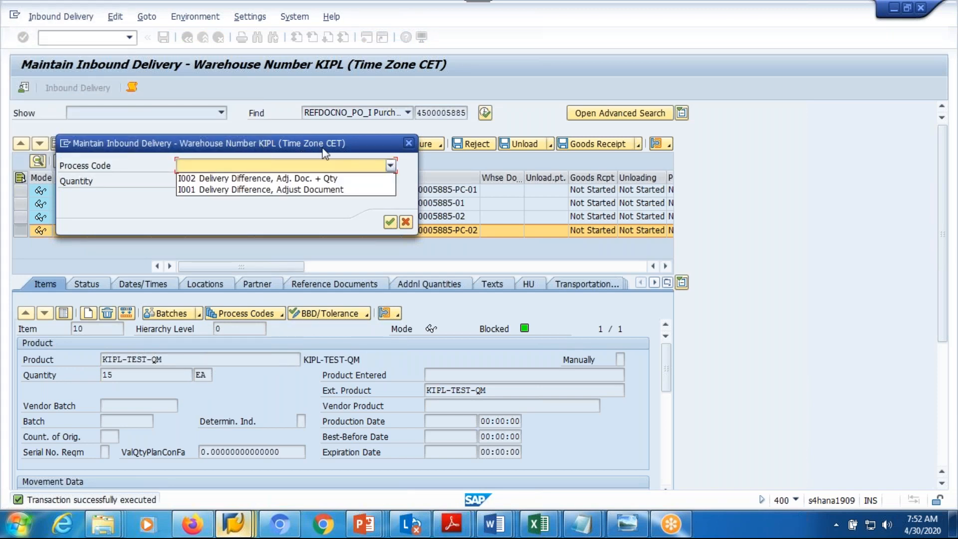
click(323, 148)
click(390, 165)
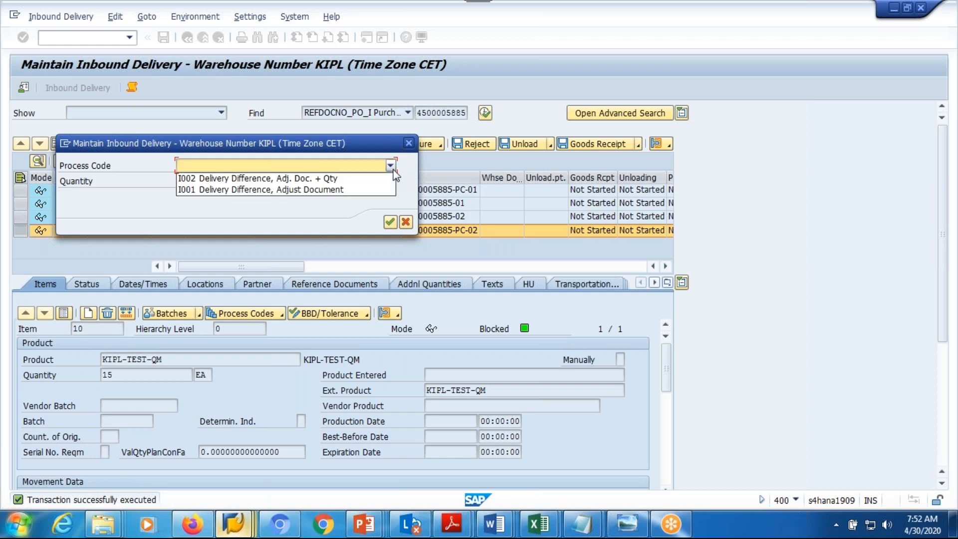
click(256, 180)
click(236, 182)
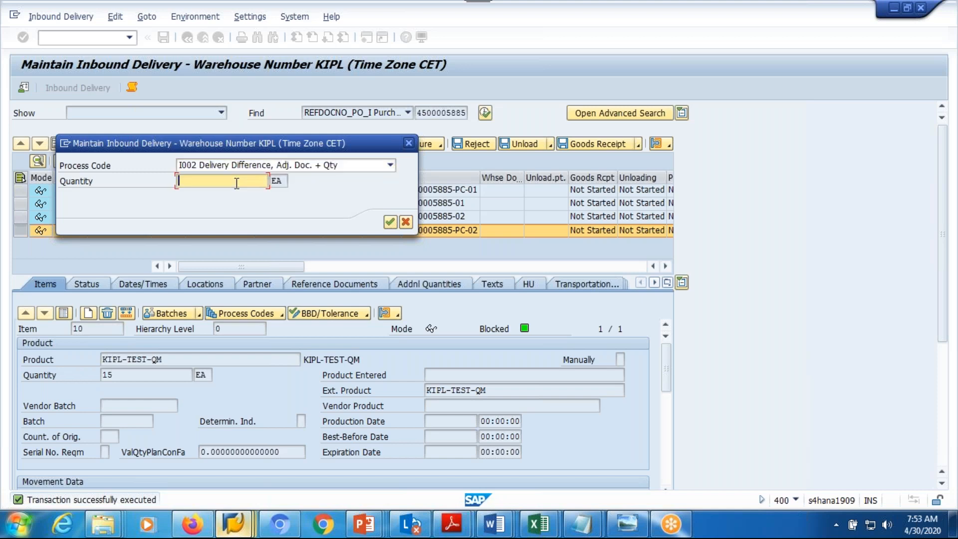
text(-5)
click(390, 222)
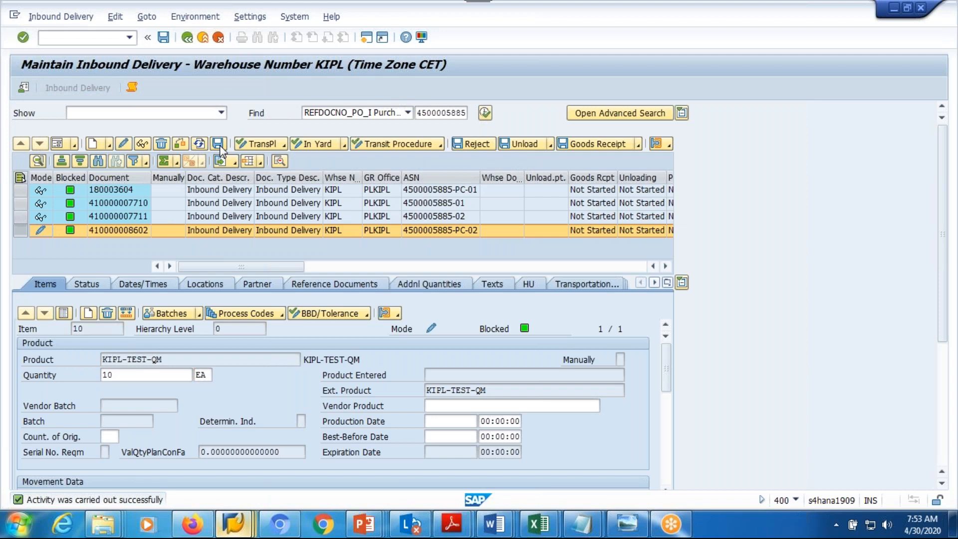
click(218, 144)
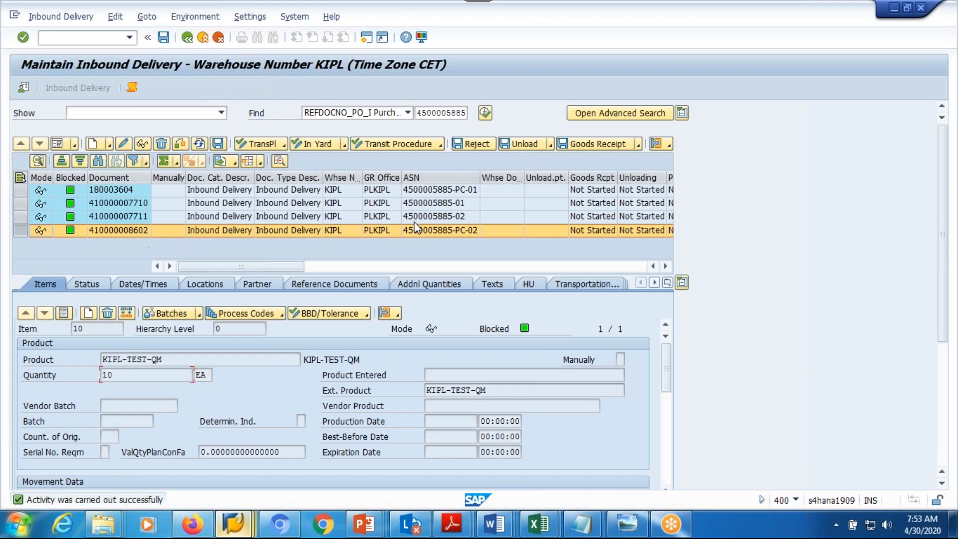
Return the item to list view, rerun the purchase order search, and reselect the last inbound delivery.
click(67, 315)
click(485, 113)
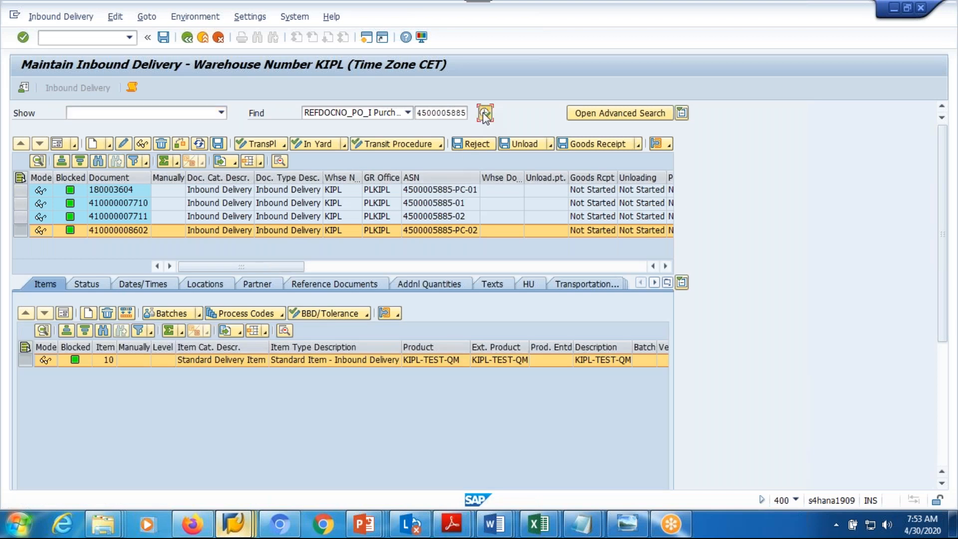
click(139, 230)
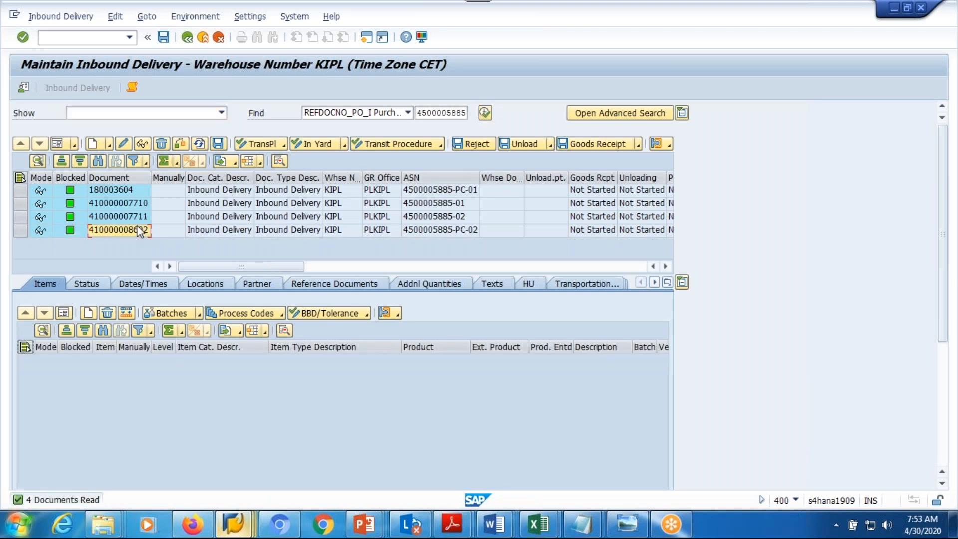
click(20, 231)
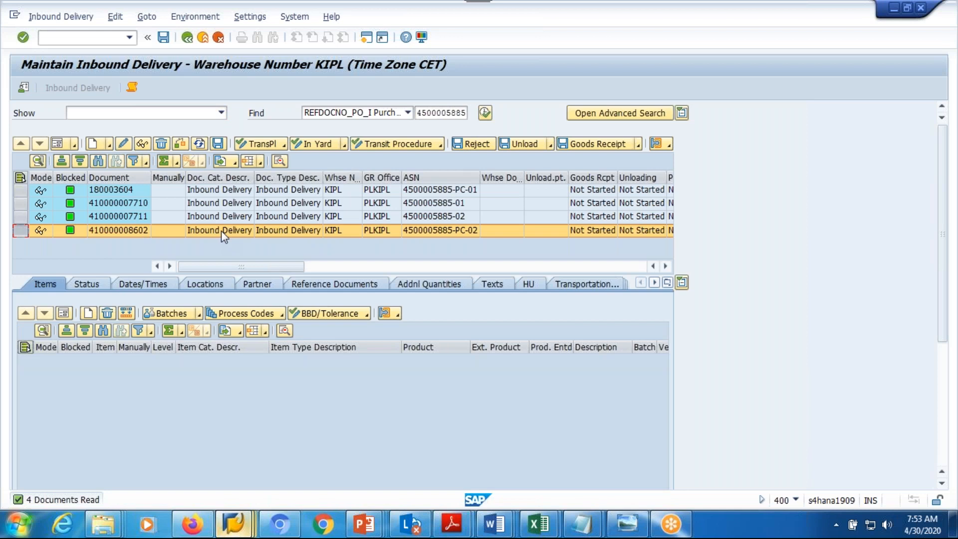
Switch to the Create Inbound Delivery session and display the newly saved ERP inbound delivery.
key(alt+Tab)
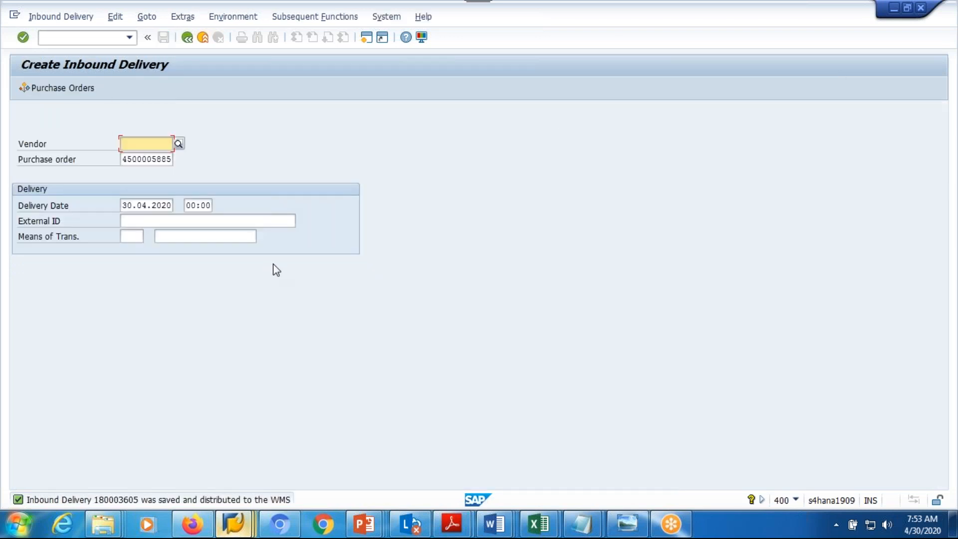
click(86, 19)
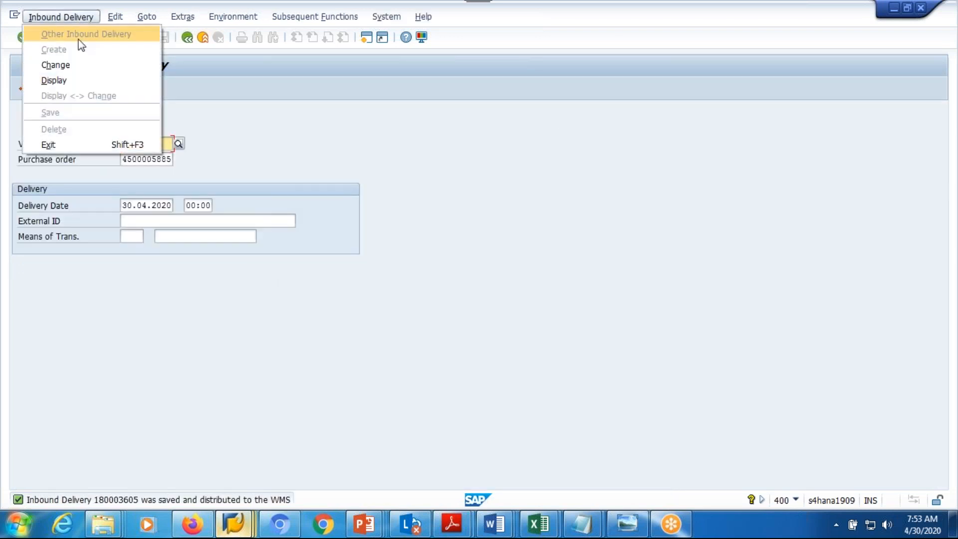
click(73, 81)
key(Return)
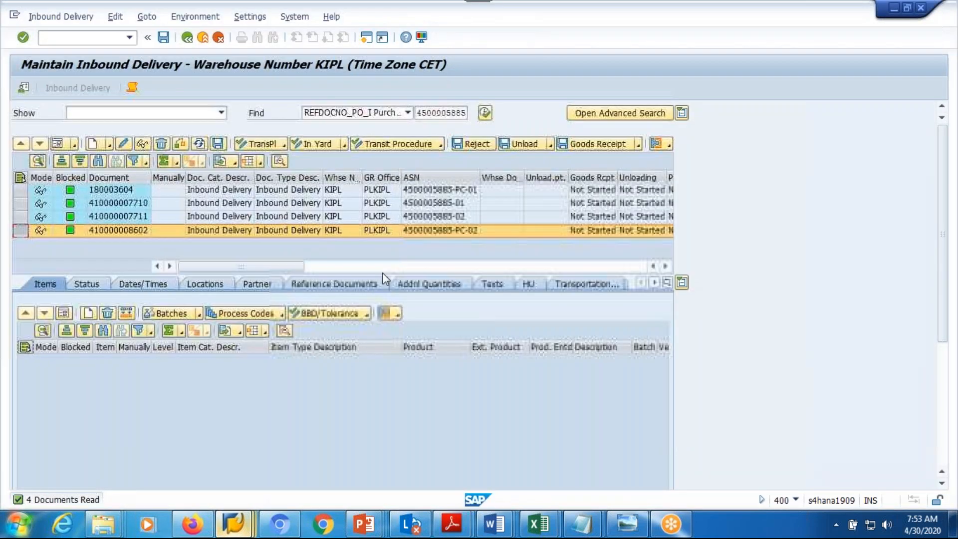
Post the goods receipt for the warehouse delivery, redisplay the ERP inbound delivery to check its item quantity, and return to Maintain Inbound Delivery.
click(612, 146)
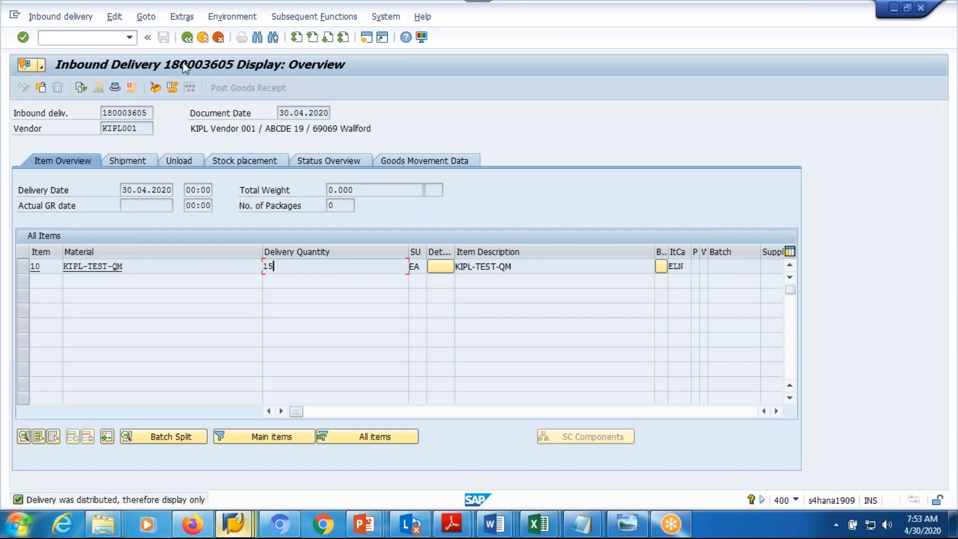
click(187, 37)
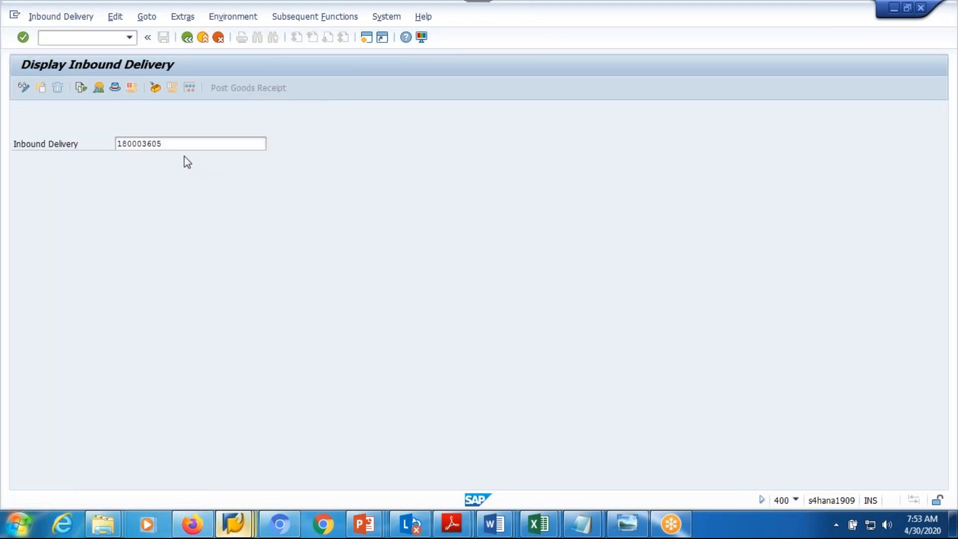
key(Return)
click(299, 266)
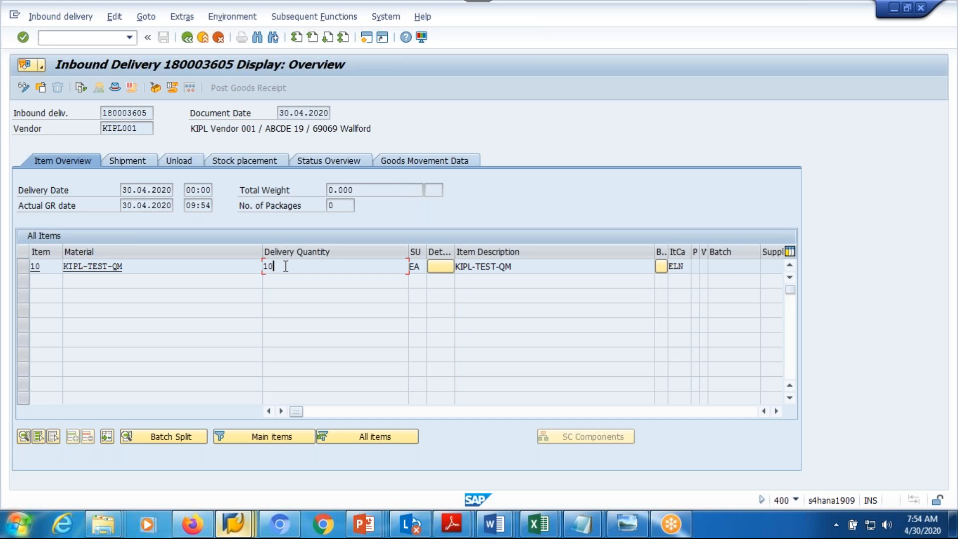
key(alt+Tab)
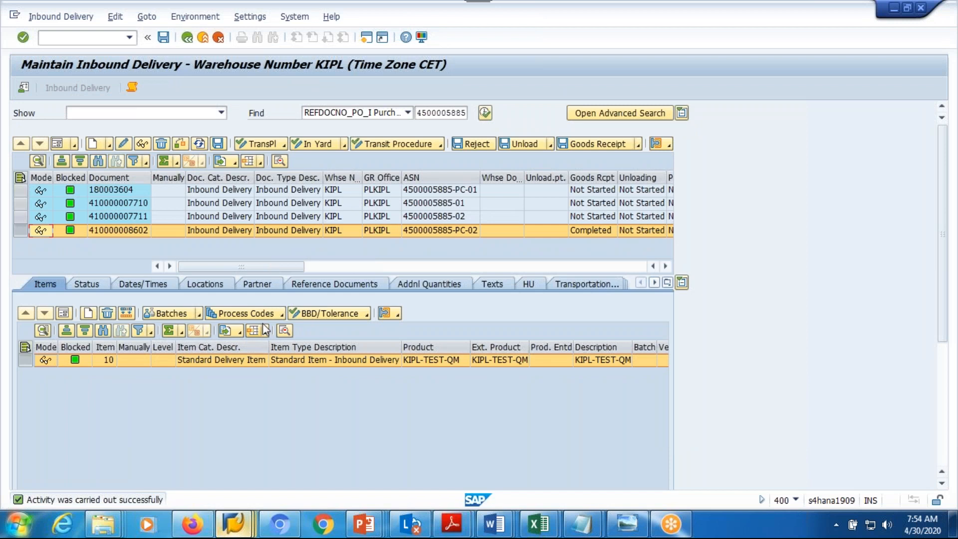
click(281, 314)
click(252, 344)
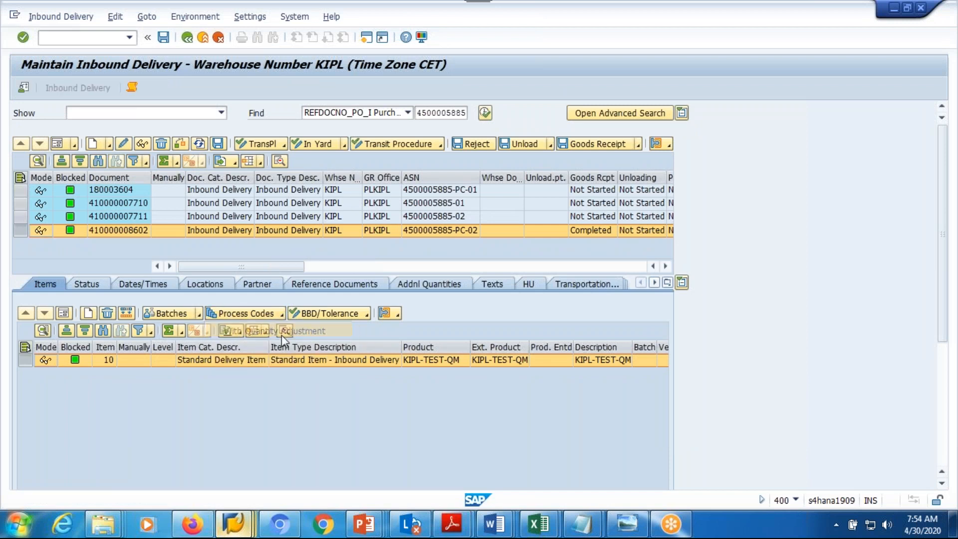
click(314, 167)
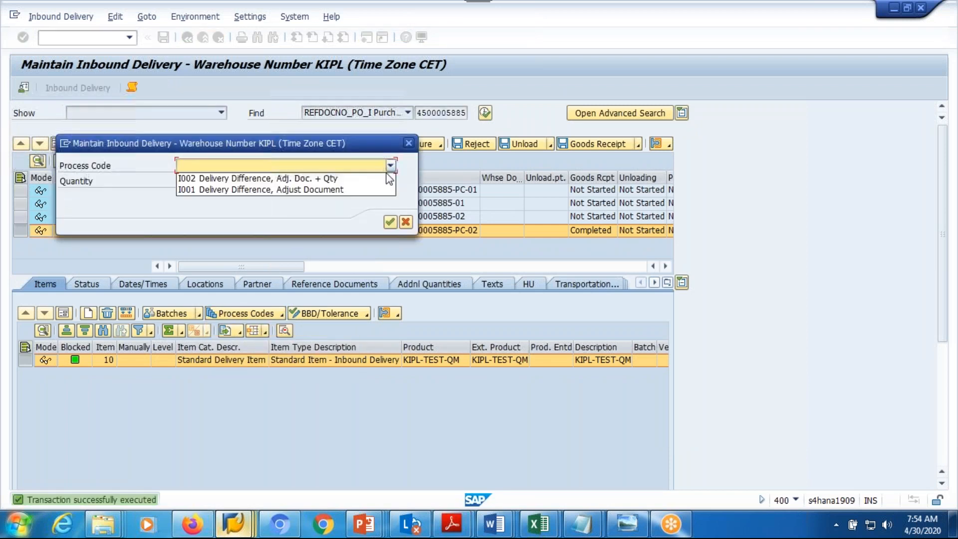
click(309, 180)
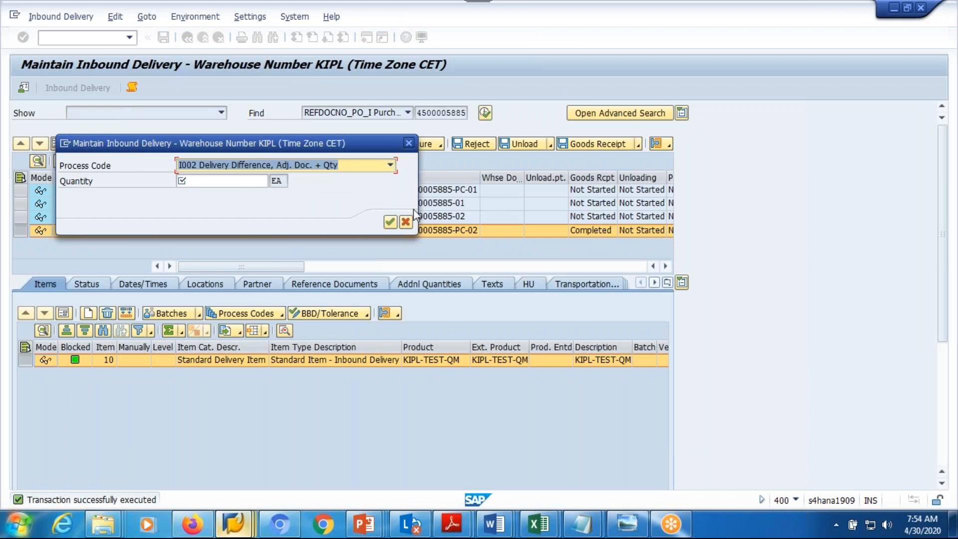
click(409, 144)
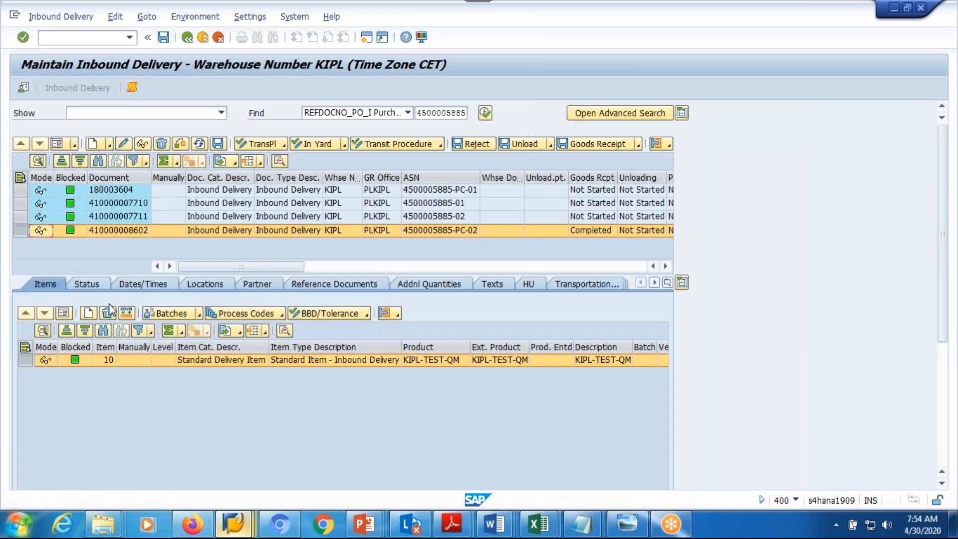
Show item 10 in form view, try to adjust its quantity by -3 EA with process code I002, and acknowledge the log.
click(63, 313)
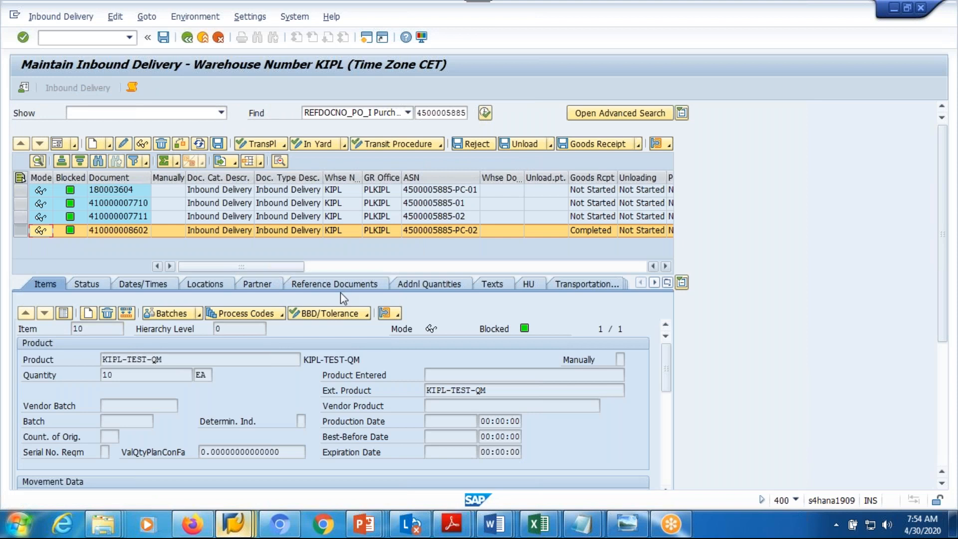
click(275, 315)
click(303, 331)
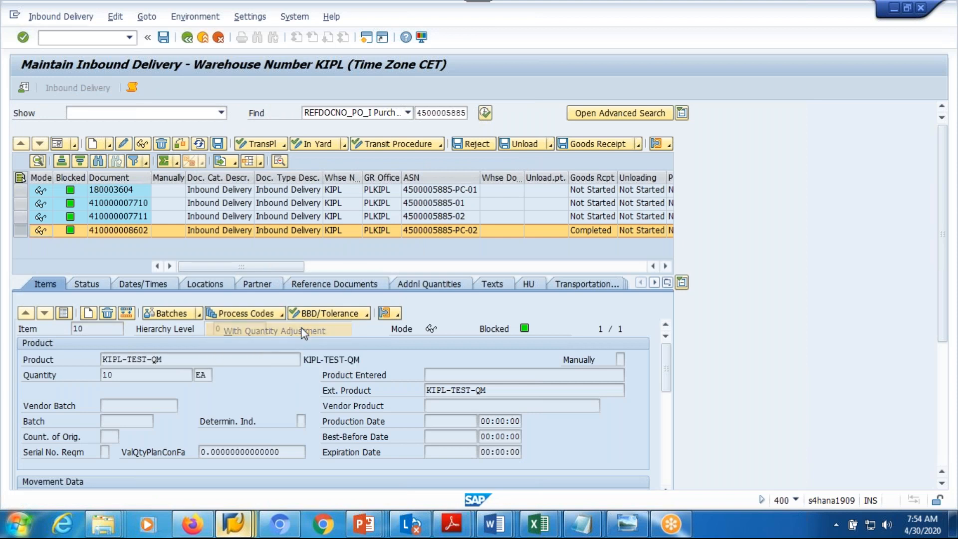
click(390, 165)
click(280, 178)
click(231, 181)
text(-)
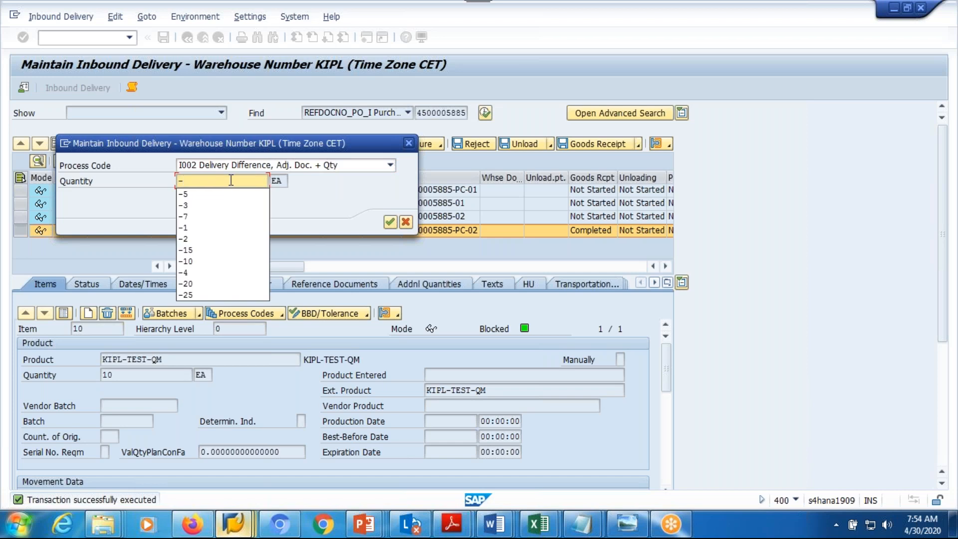
text(3)
click(390, 221)
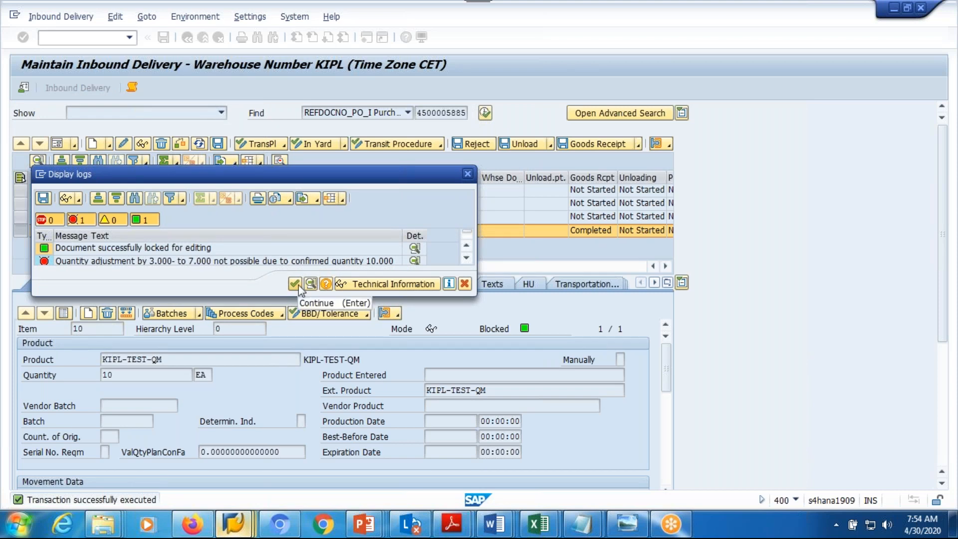
click(298, 285)
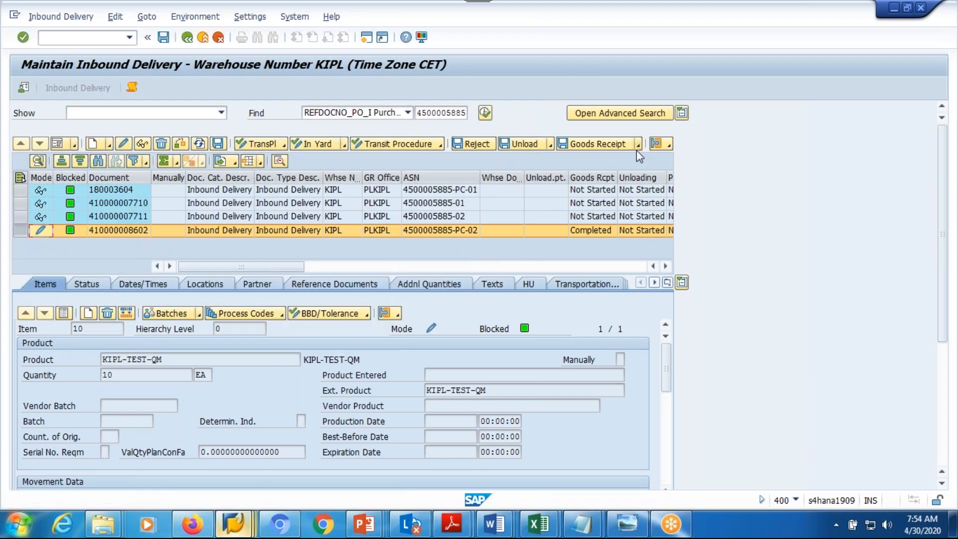
Reverse the goods receipt for the last inbound delivery, then adjust item 10 by -3 EA with process code I002 and save.
click(638, 145)
click(643, 176)
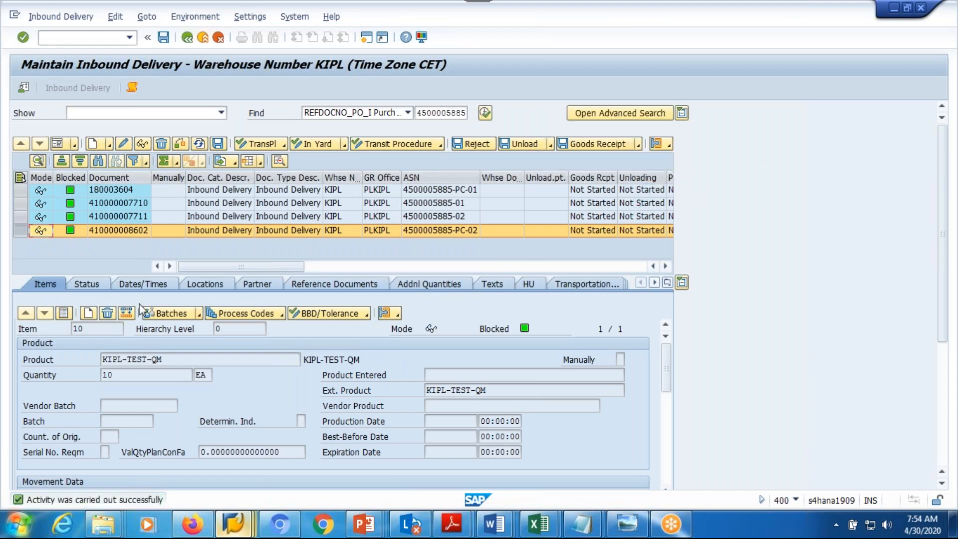
click(280, 313)
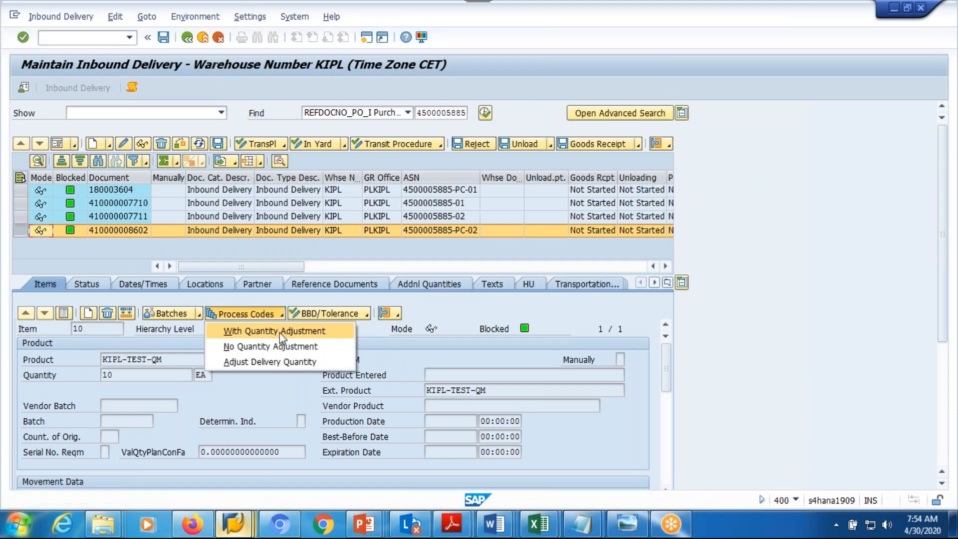
click(299, 331)
click(390, 166)
click(334, 178)
click(205, 183)
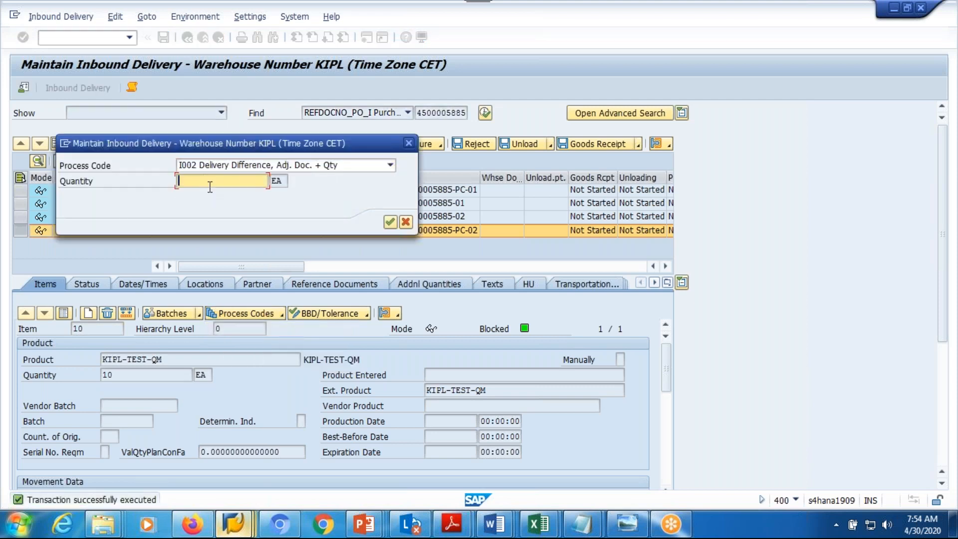
text(-3)
click(390, 221)
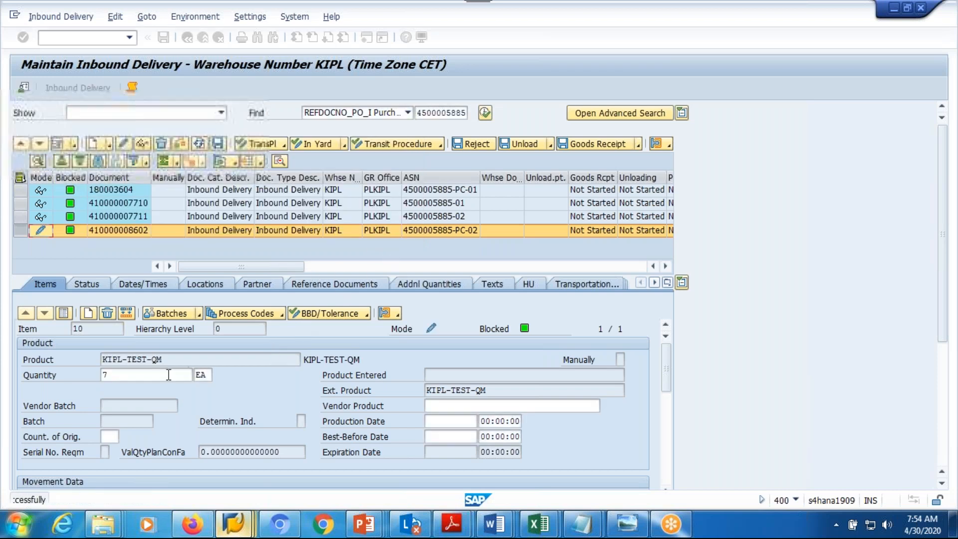
click(217, 145)
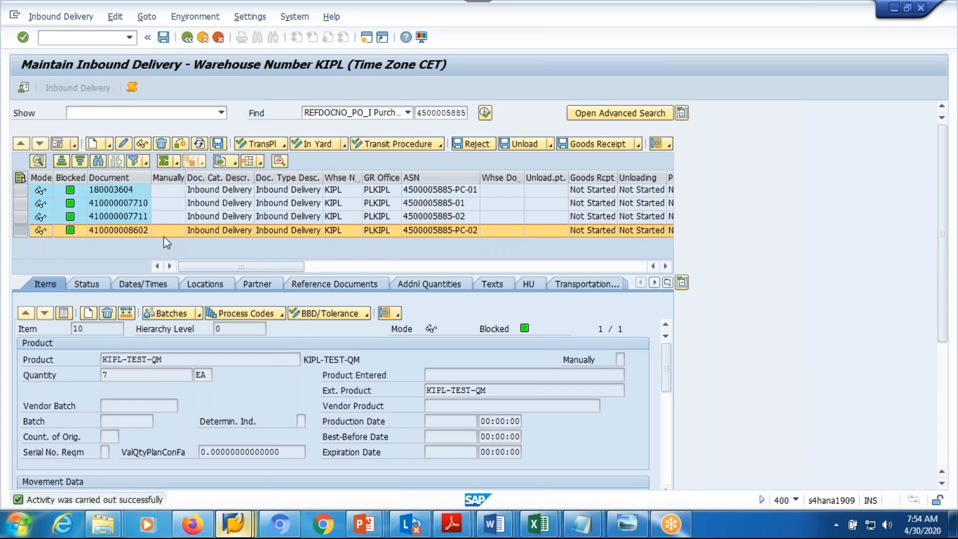
Look up the ERP document in the delivery's reference documents, redisplay that ERP inbound delivery, and compare it with the warehouse delivery.
click(62, 313)
click(339, 284)
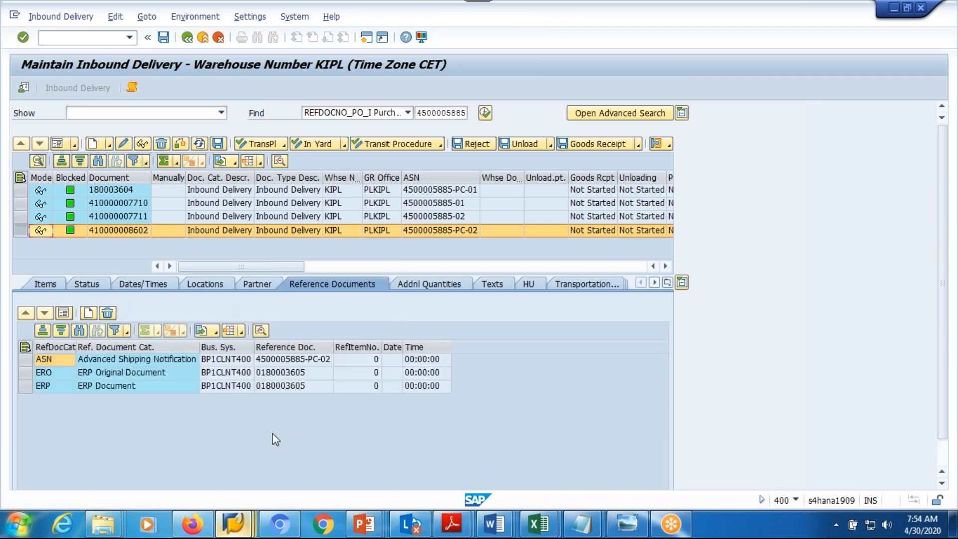
double_click(283, 389)
click(188, 39)
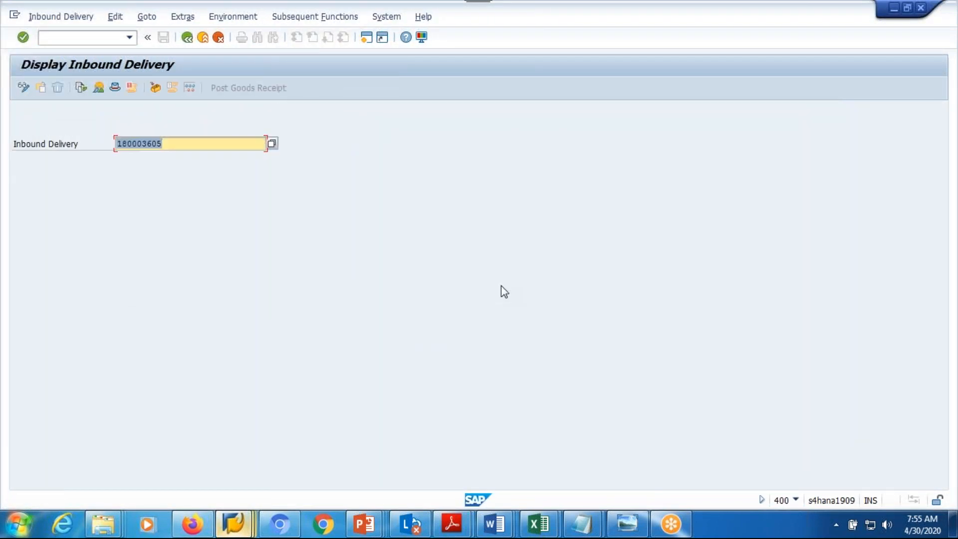
key(Return)
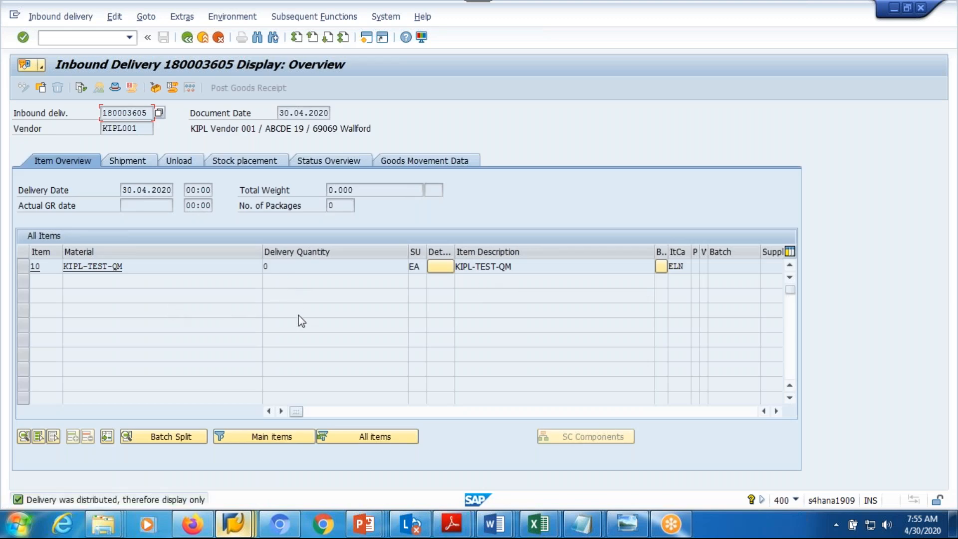
key(alt+Tab)
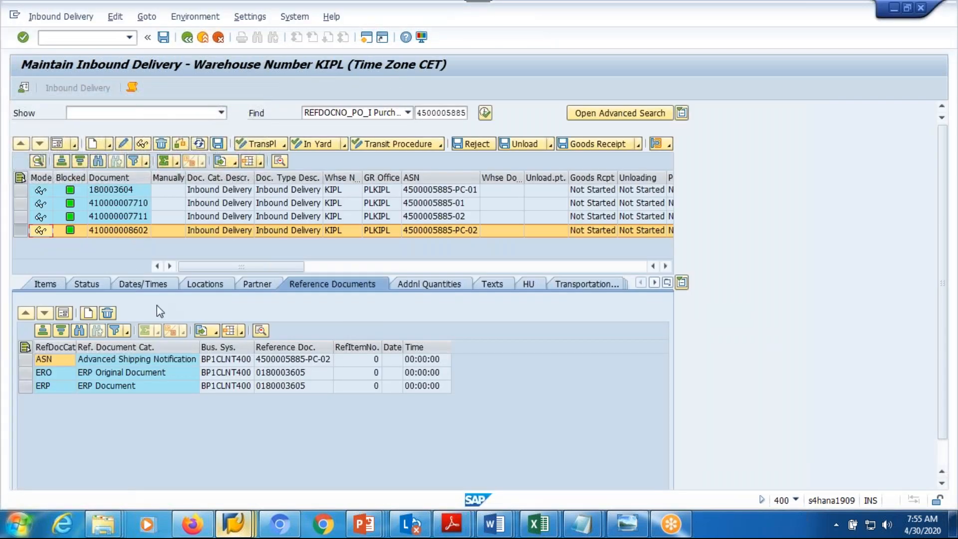
click(272, 387)
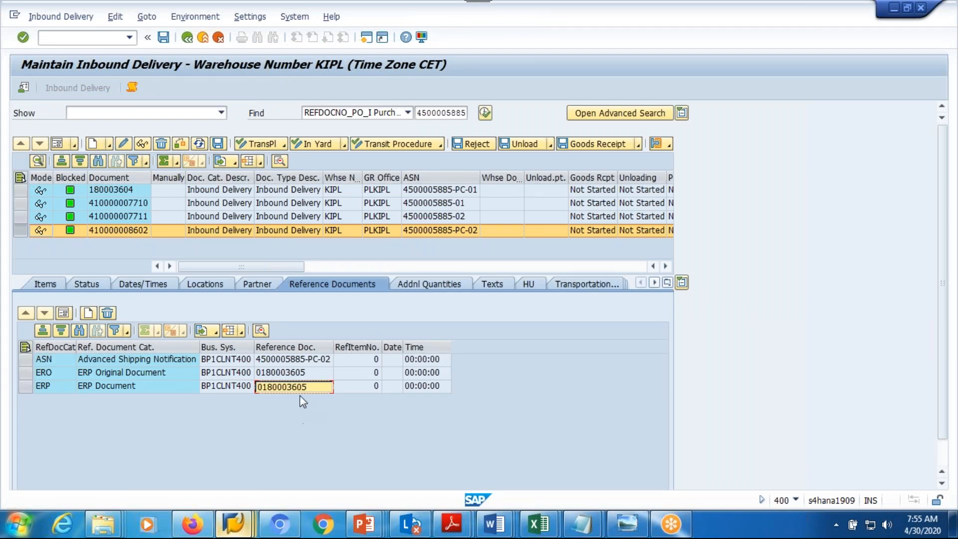
key(alt+Tab)
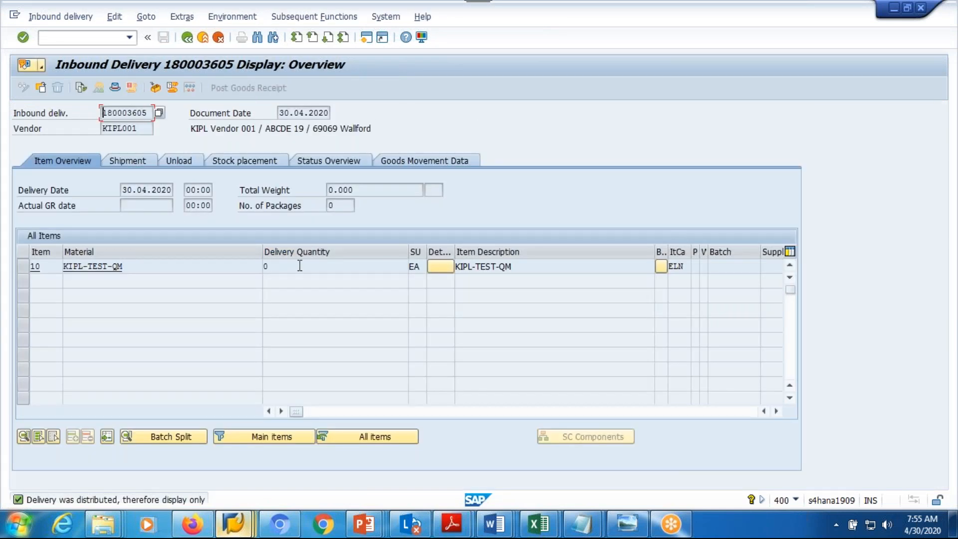
key(alt+Tab)
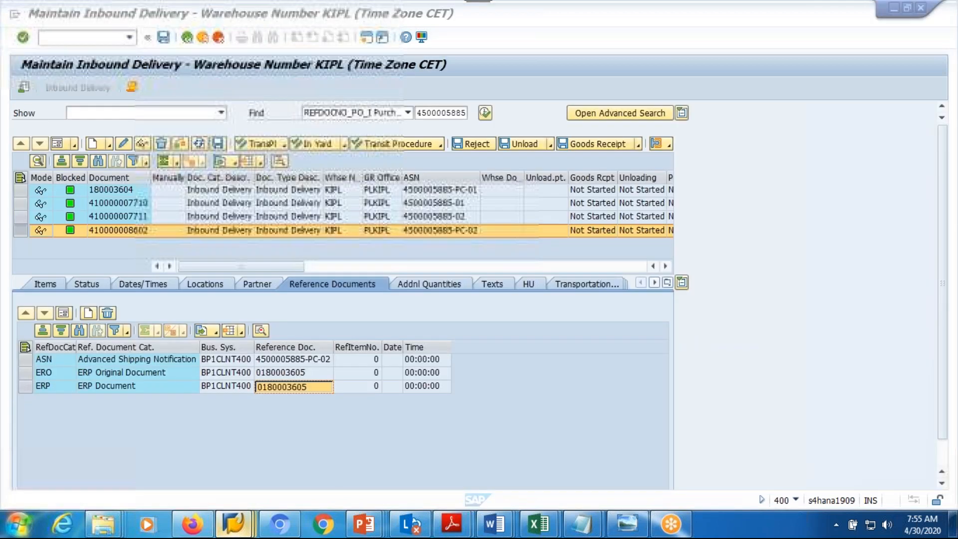
Restart Maintain Inbound Delivery, search by the same purchase order, and select the last inbound delivery.
click(188, 41)
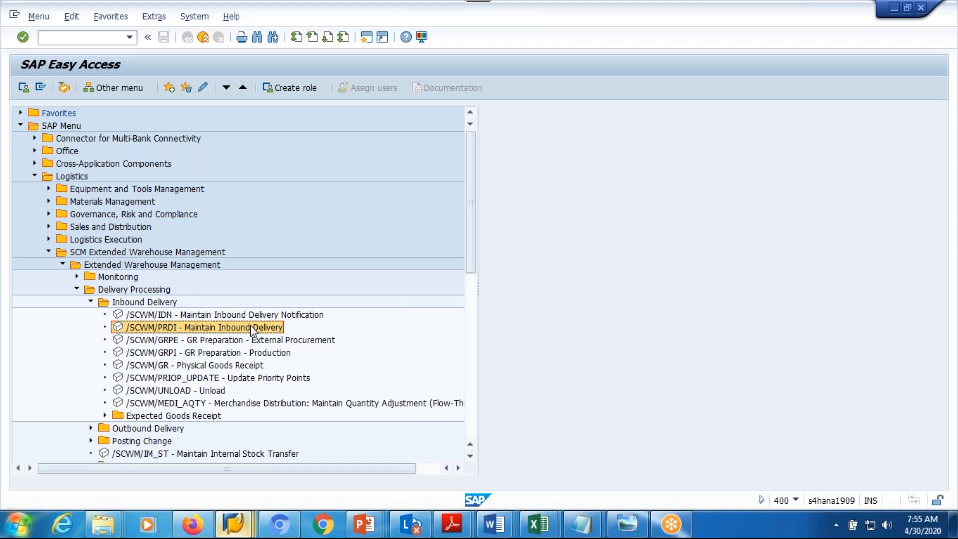
double_click(250, 327)
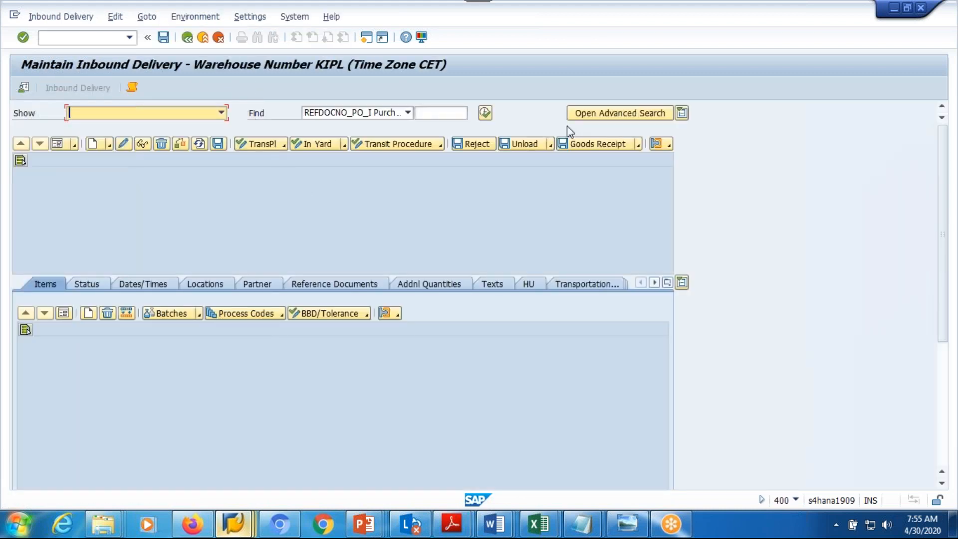
click(485, 113)
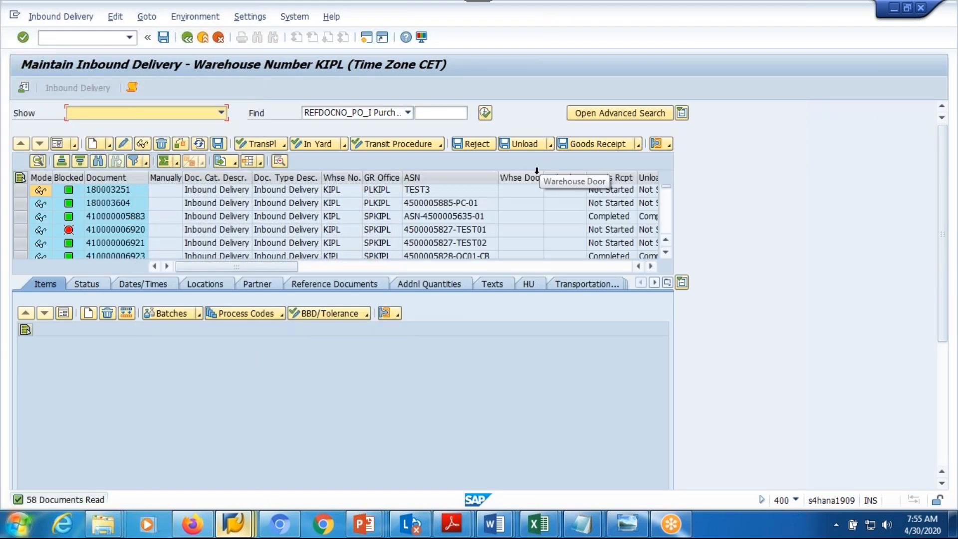
click(432, 115)
click(441, 128)
click(485, 112)
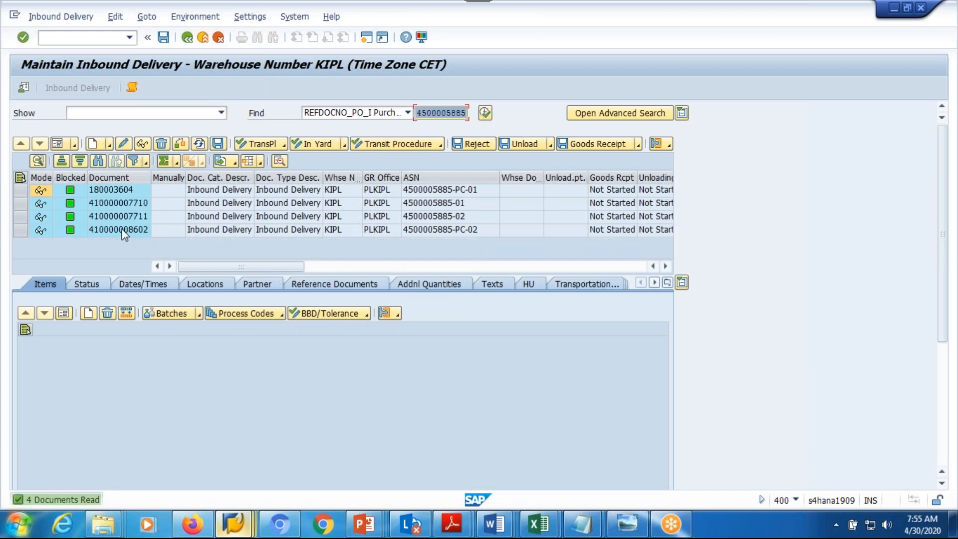
click(136, 232)
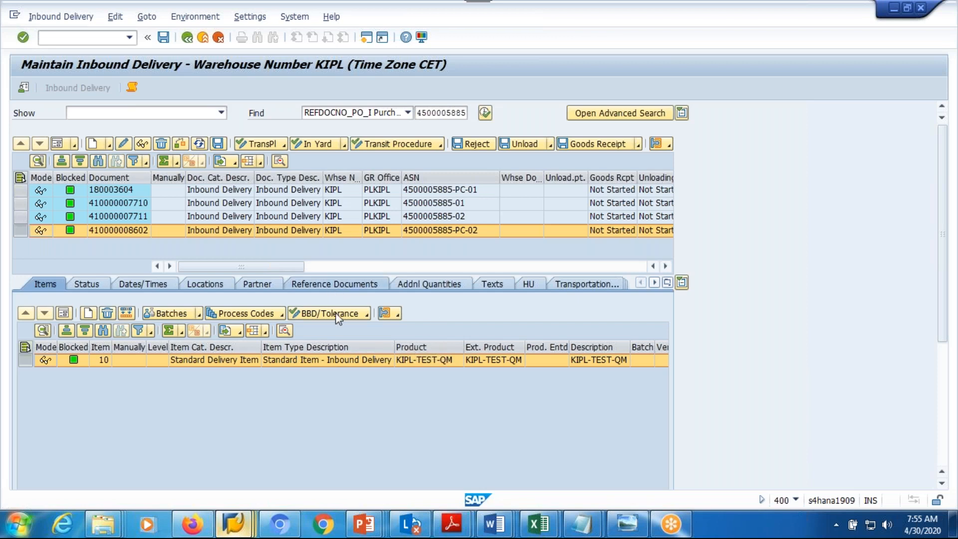
Copy the ERP document number from the delivery's reference documents and show item 10 in form view.
click(335, 284)
click(288, 391)
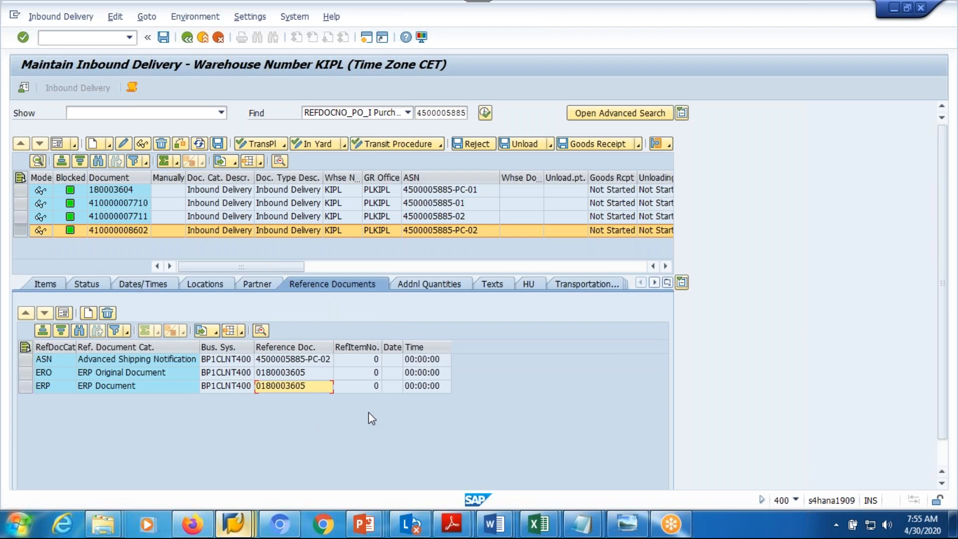
key(ctrl+c)
click(44, 283)
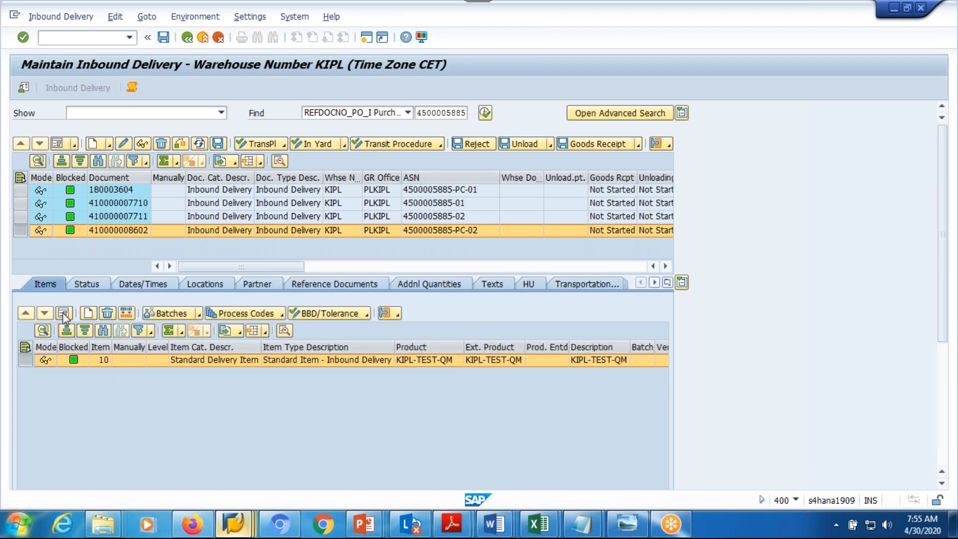
click(63, 313)
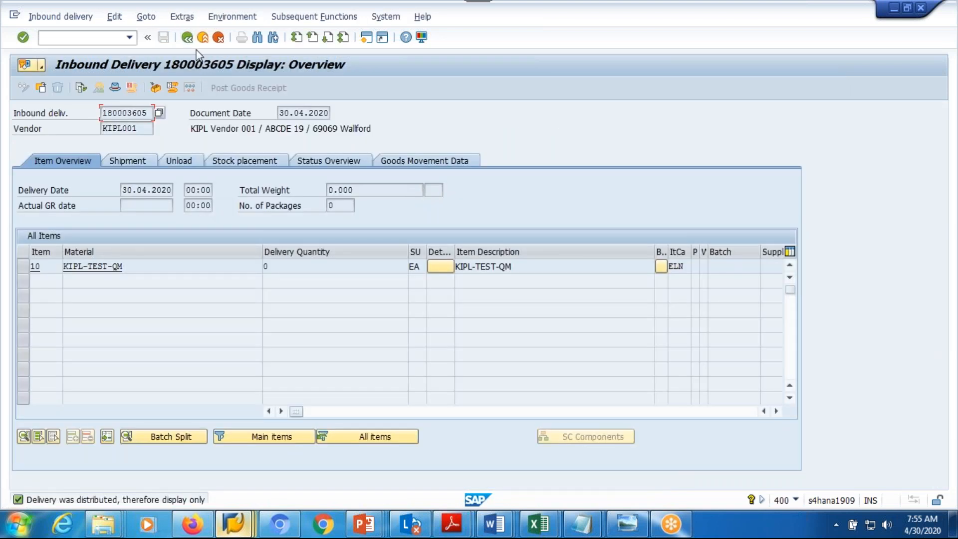
Recheck the ERP document reference and reopen that ERP inbound delivery through transaction VL33N to check its item quantity.
click(187, 38)
key(alt+Tab)
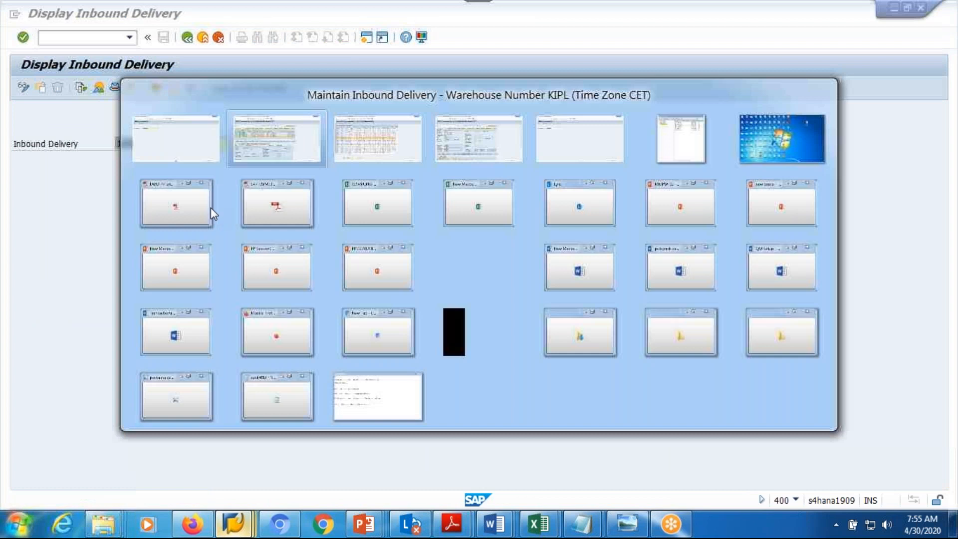
click(362, 284)
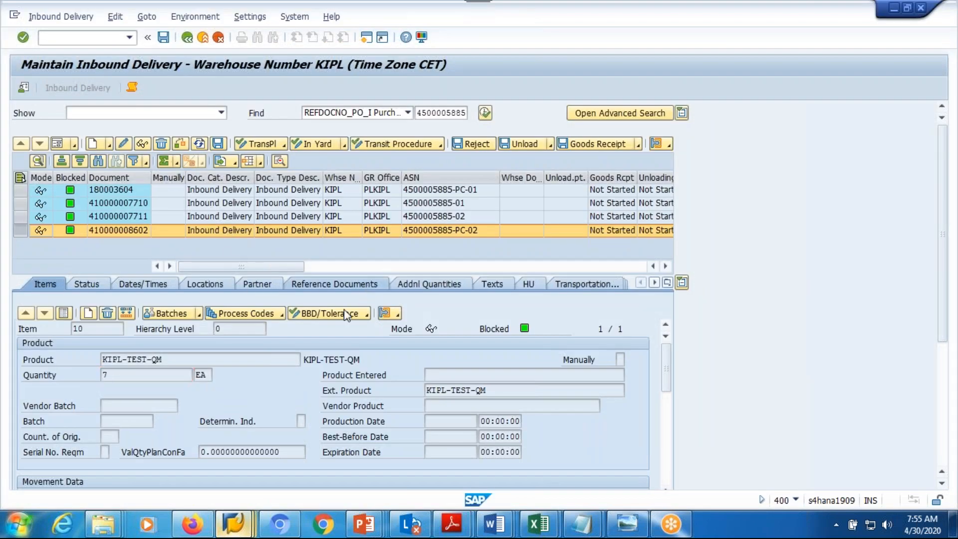
click(301, 388)
double_click(300, 387)
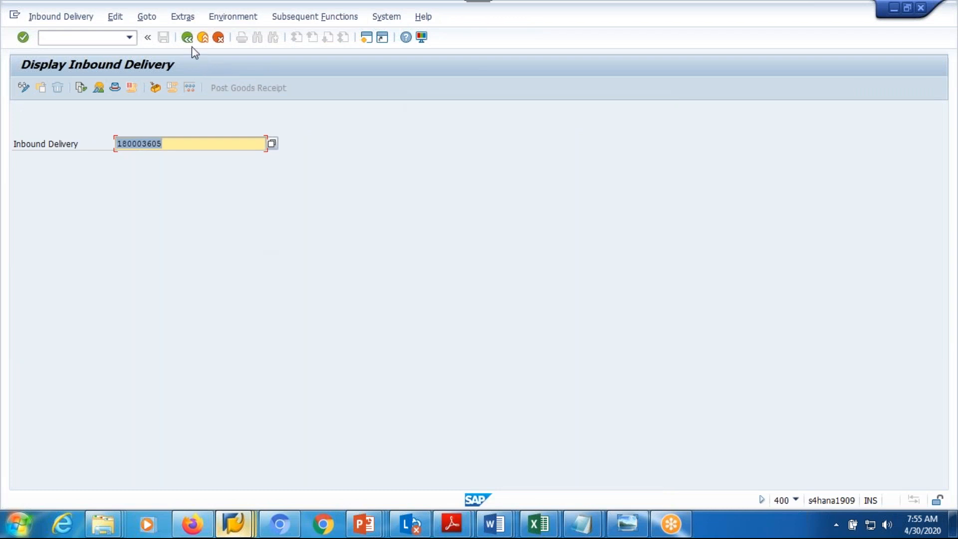
click(188, 38)
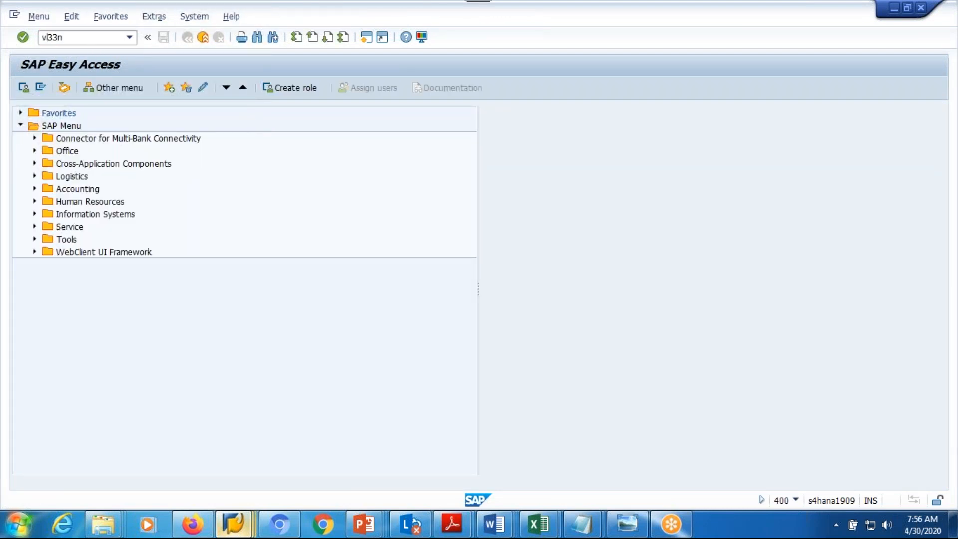
key(Return)
key(Return)
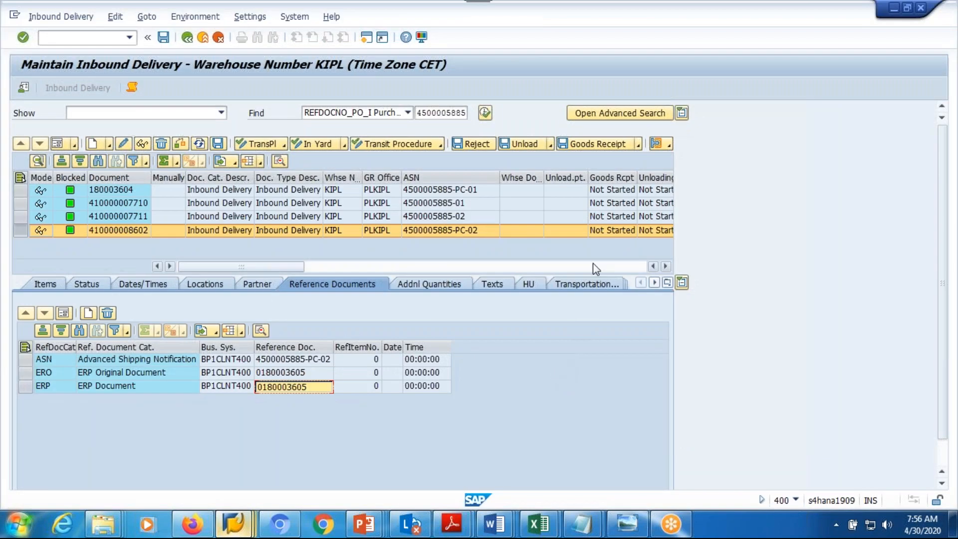
Post the goods receipt for the adjusted warehouse delivery and redisplay the ERP inbound delivery to check its item quantity.
click(597, 144)
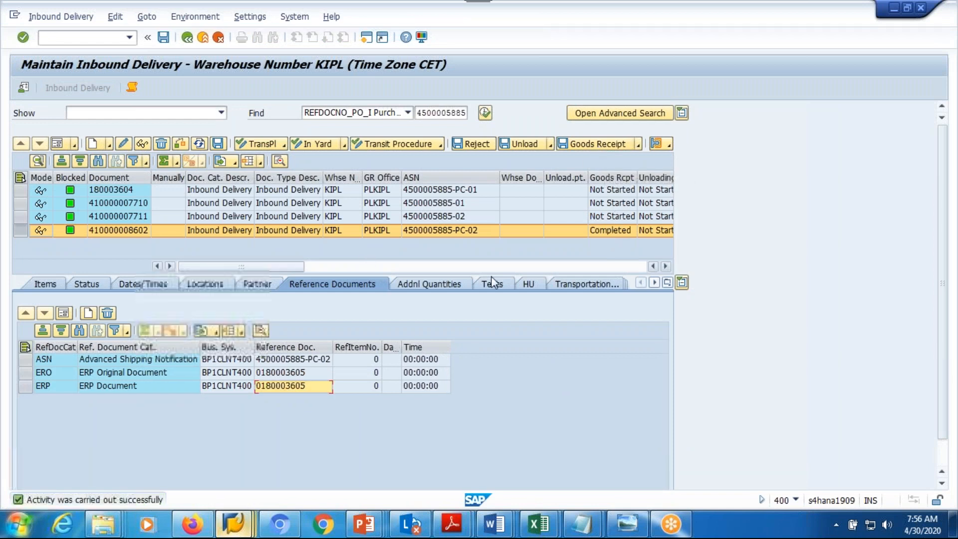
key(alt+Tab)
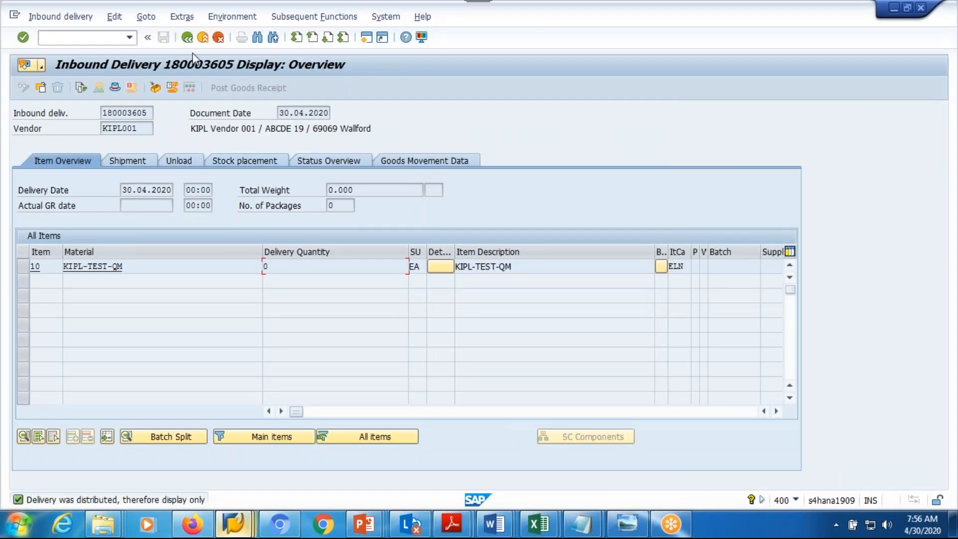
click(187, 37)
key(Return)
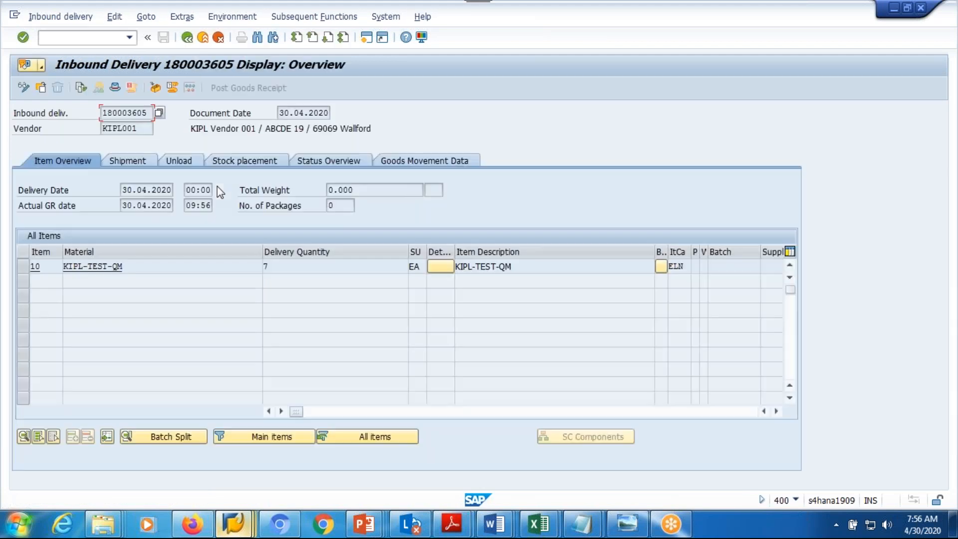
click(280, 268)
click(187, 37)
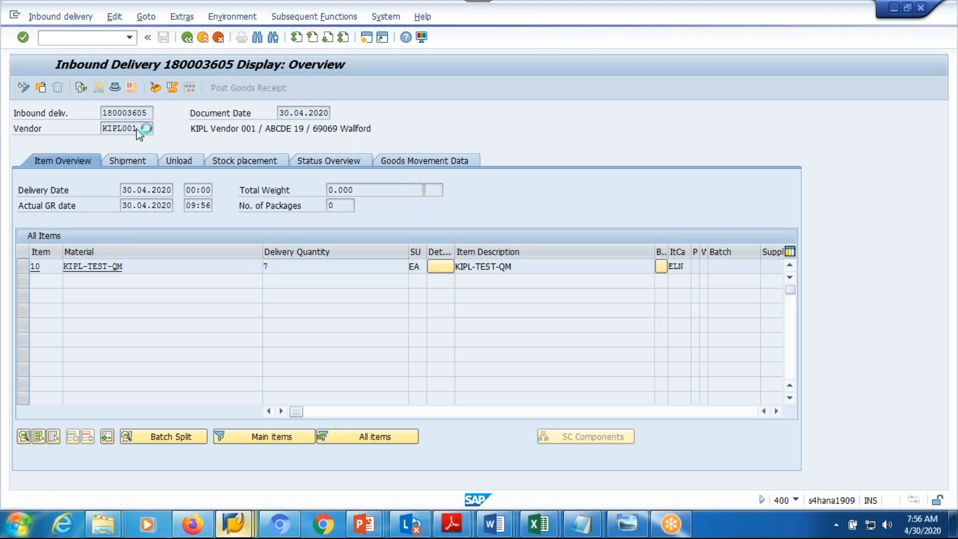
Switch to the other Maintain Inbound Delivery session showing the first delivery's header, exit it, and open Create Inbound Delivery.
mouse_move(233, 523)
click(232, 466)
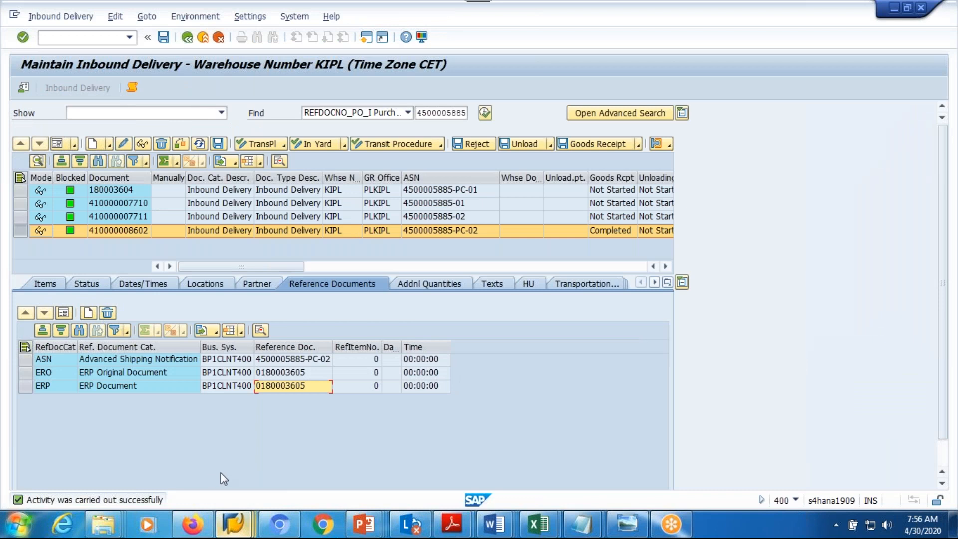
click(411, 460)
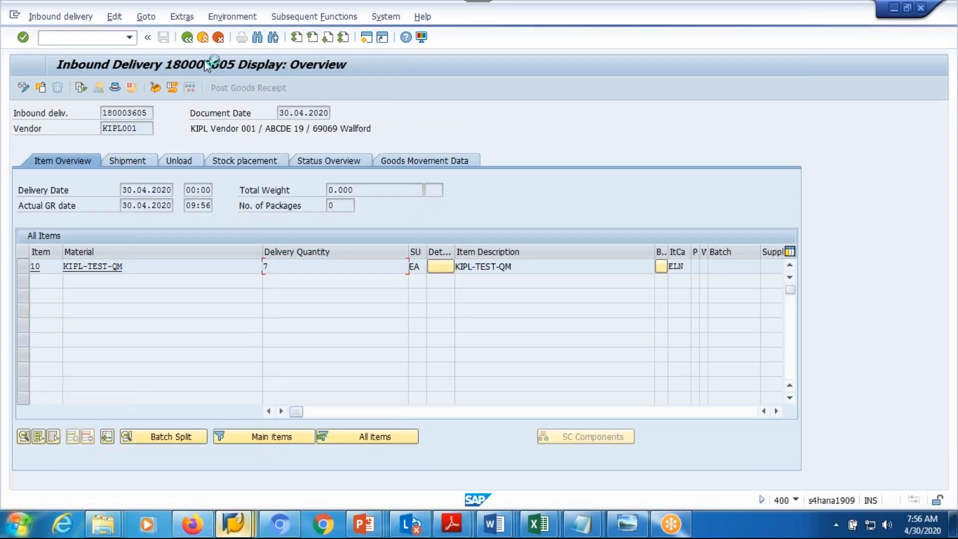
click(236, 523)
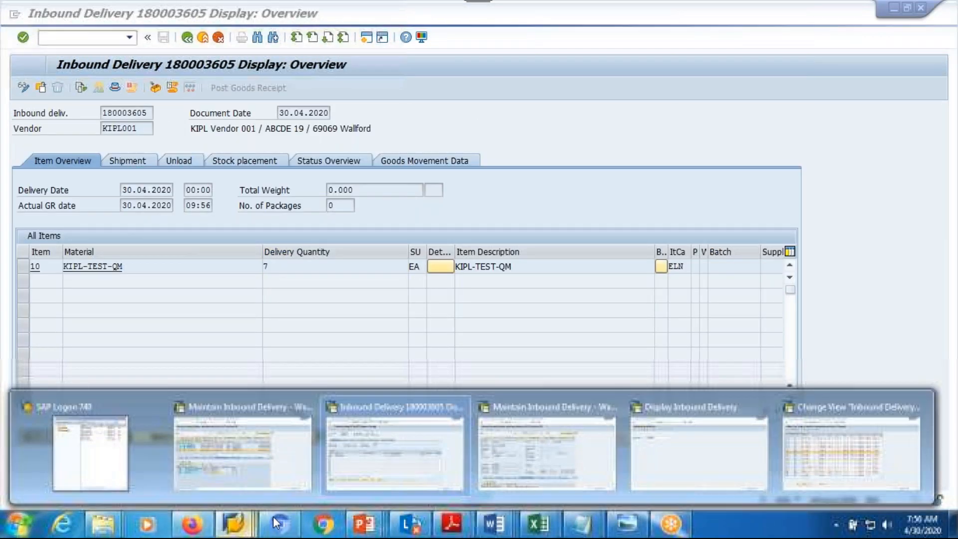
click(531, 470)
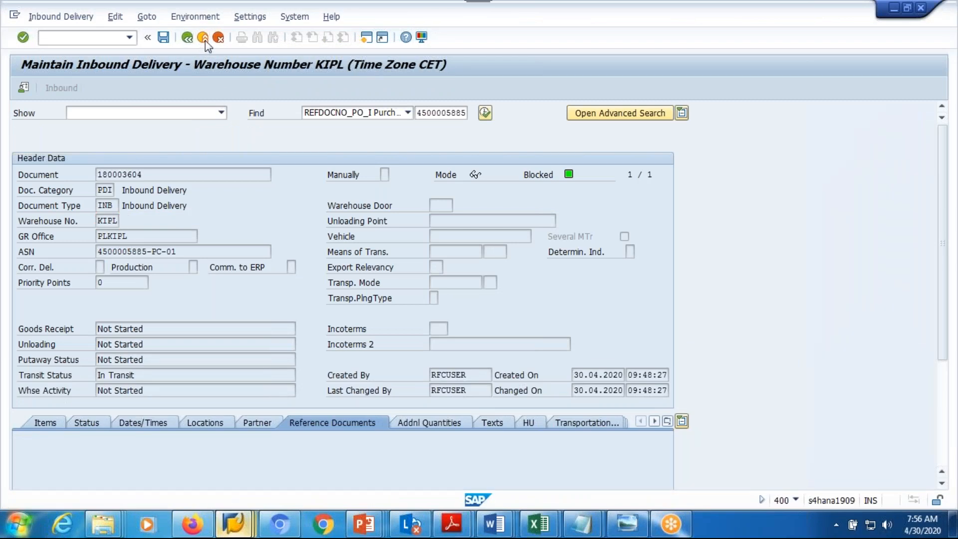
click(204, 39)
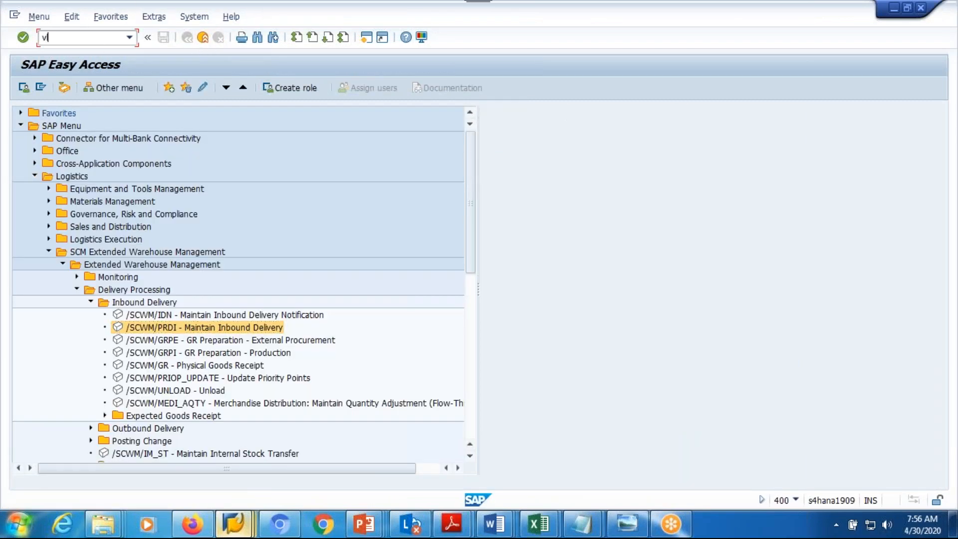
key(Return)
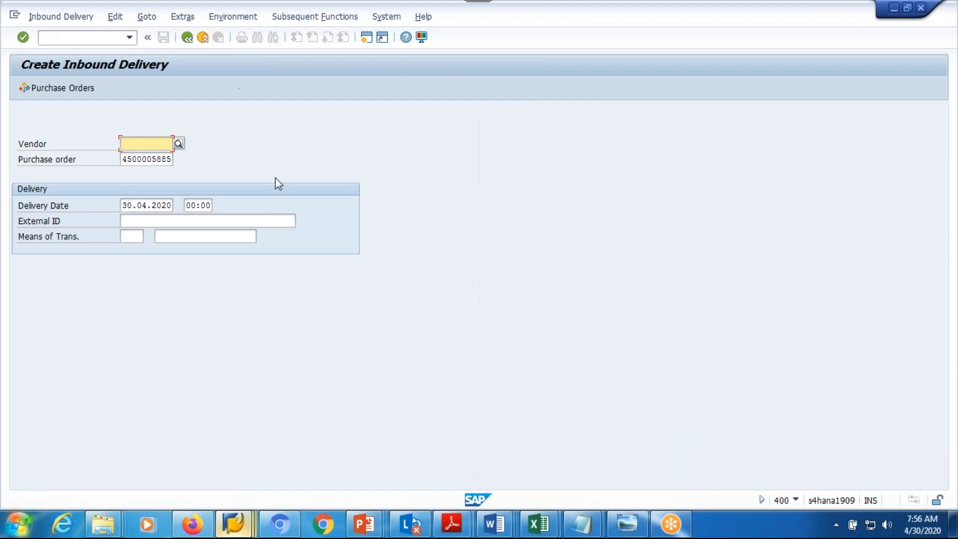
Enter an external ID ending in PC-03 for the purchase order's new inbound delivery and continue to the item overview.
double_click(155, 221)
click(169, 236)
key(BackSpace)
text(3)
key(Return)
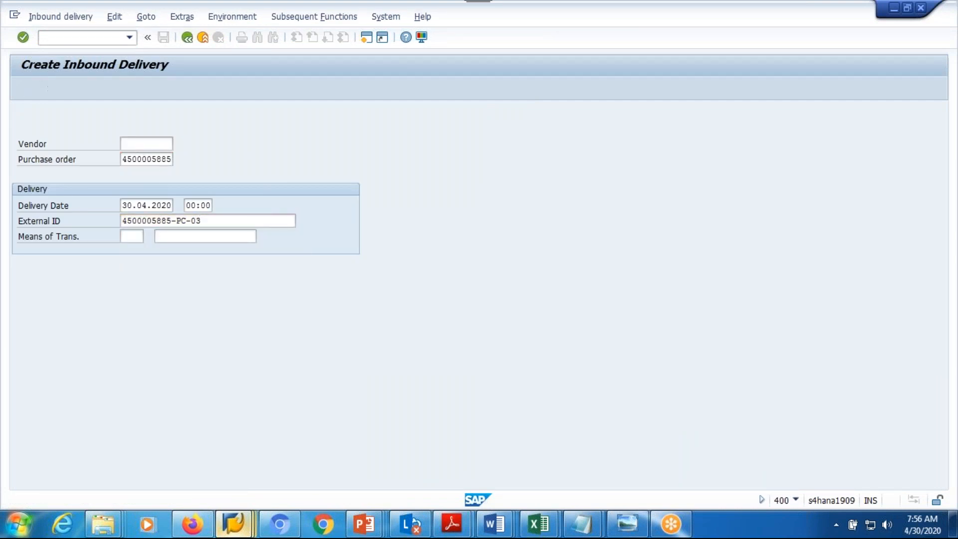
Set item 10's delivery quantity to 8 EA and save the inbound delivery, accepting the date variance warning.
drag(301, 266, 174, 267)
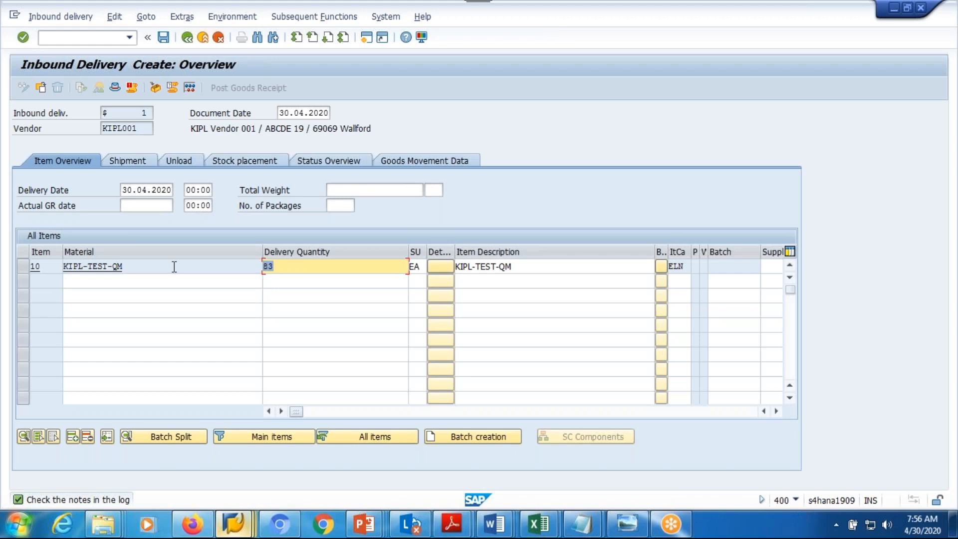
click(280, 284)
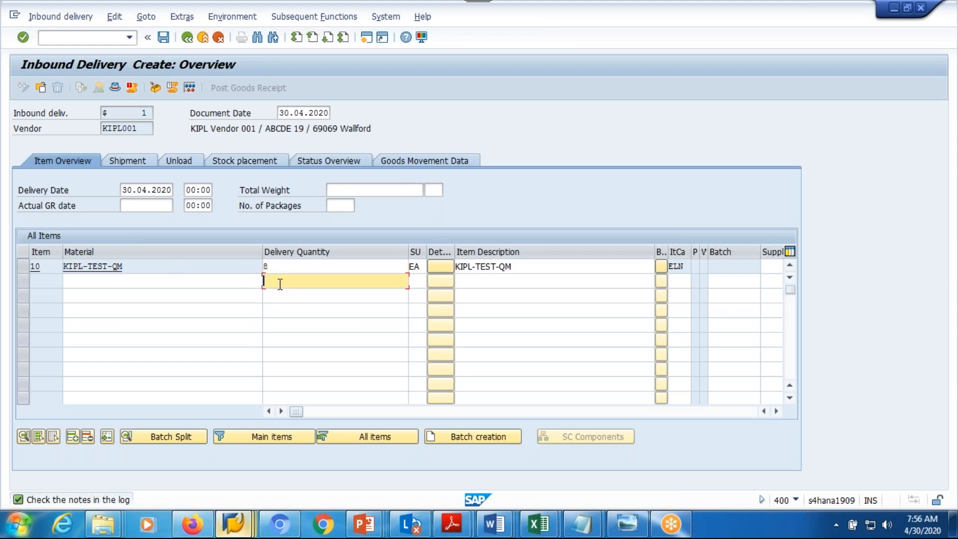
click(163, 38)
key(Return)
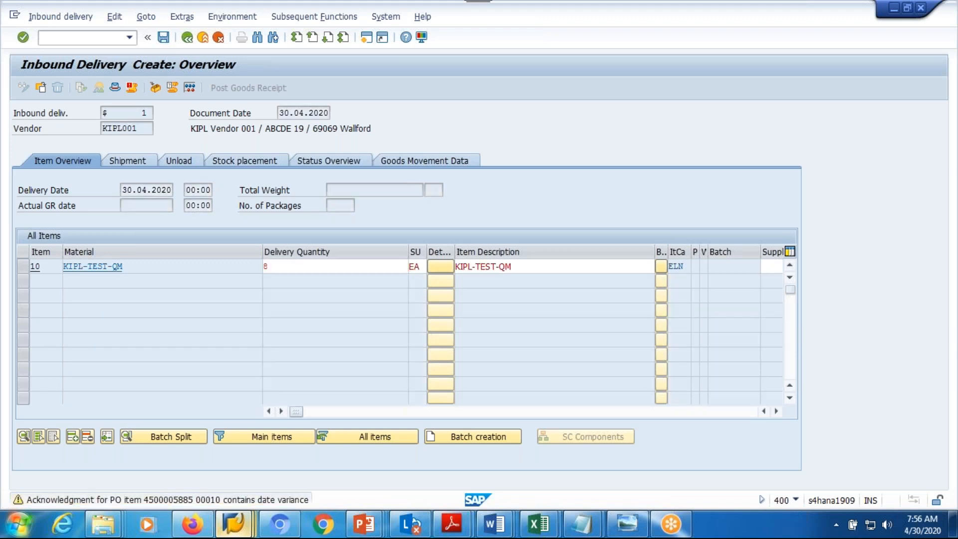
key(Return)
key(Return)
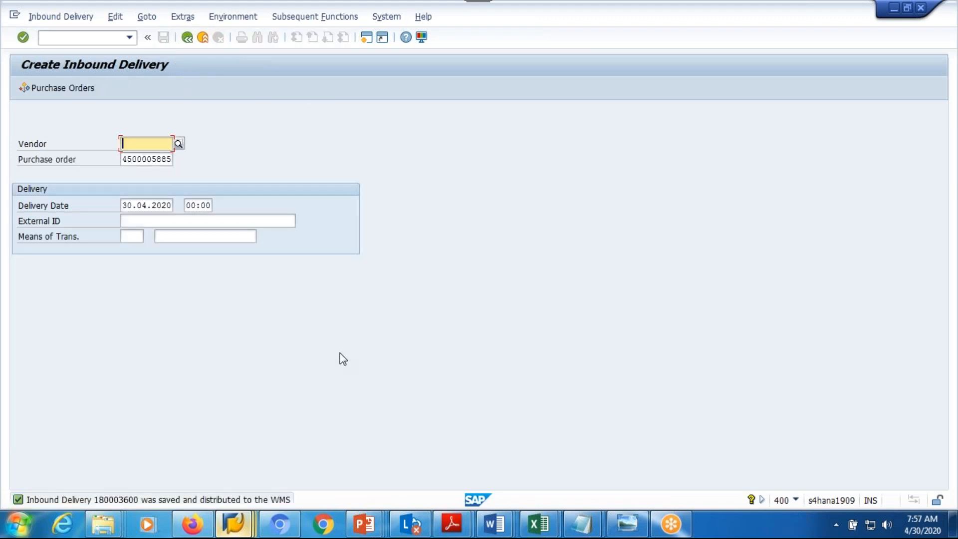
Switch to the Maintain Inbound Delivery session, rerun the purchase order search, and show the items of the PC-03 delivery.
key(alt+Tab)
mouse_move(232, 530)
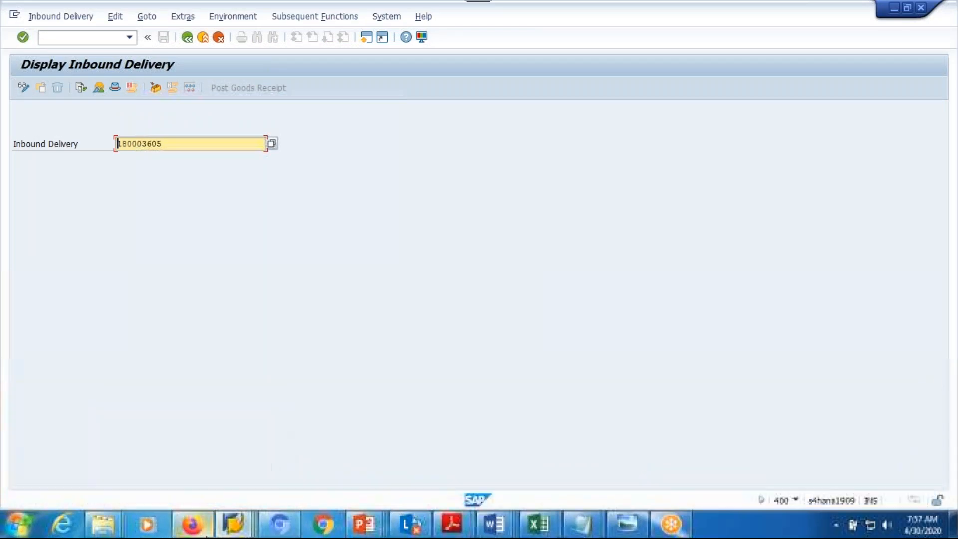
key(alt+Tab)
click(216, 453)
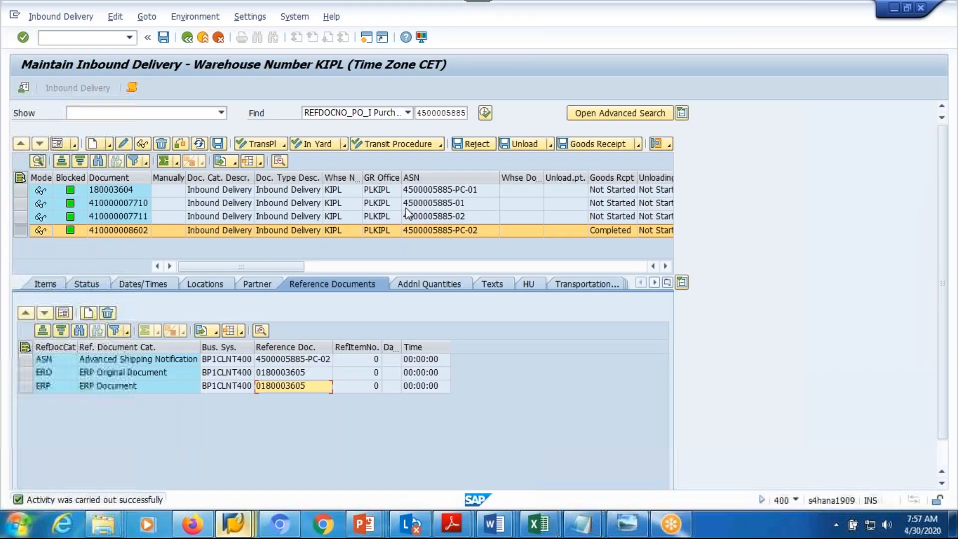
click(485, 114)
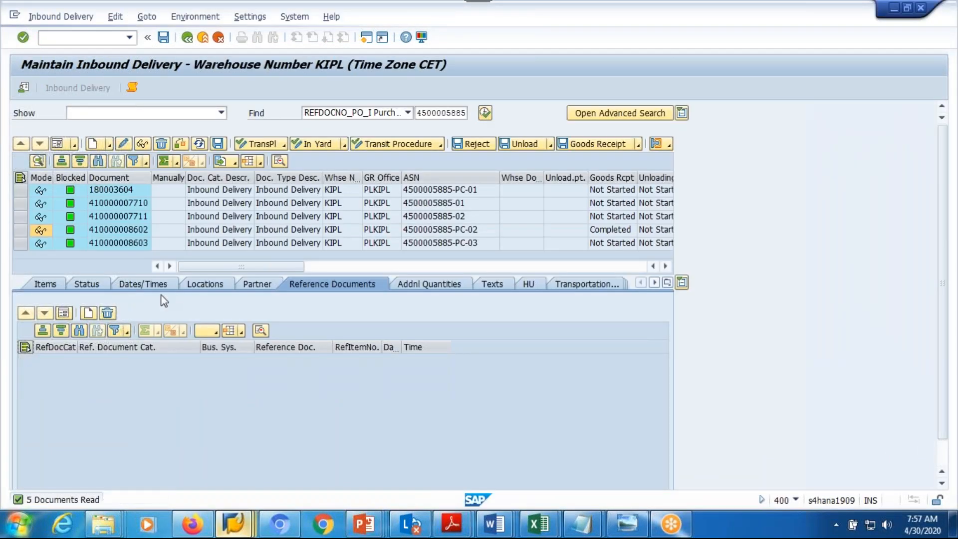
click(111, 244)
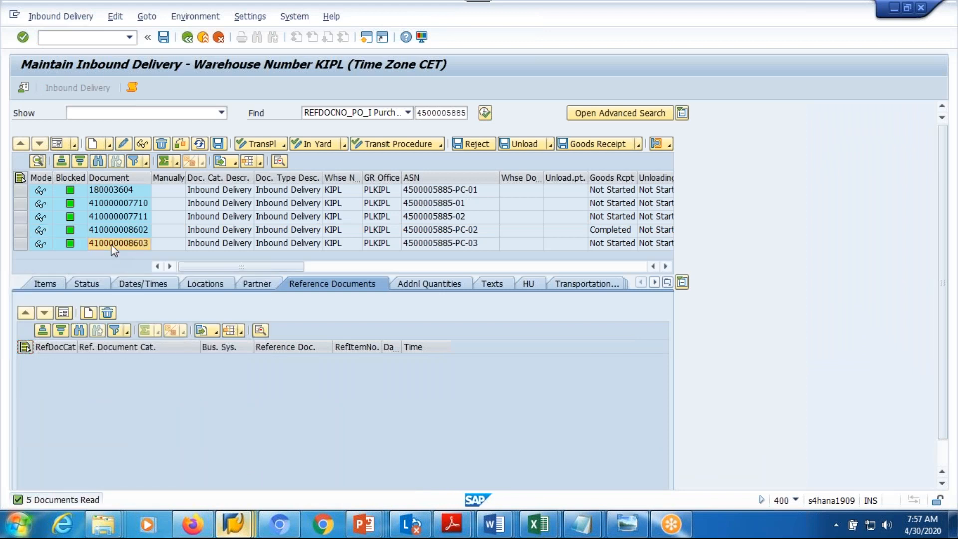
click(47, 285)
Adjust item 10's quantity by -4 with process code I001 Delivery Difference, Adjust Document, and save the warehouse delivery.
click(271, 313)
click(295, 331)
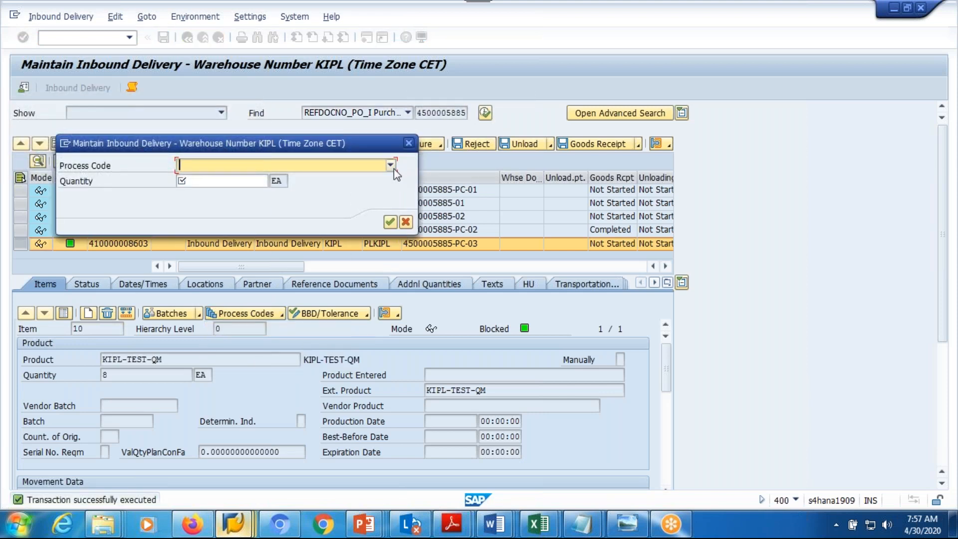
click(394, 168)
click(312, 190)
click(248, 183)
text(-4)
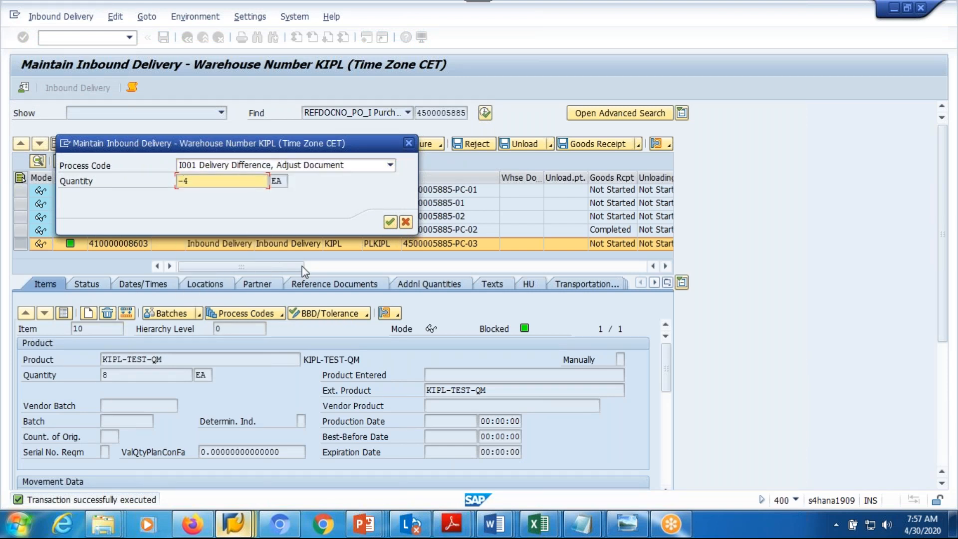
click(390, 222)
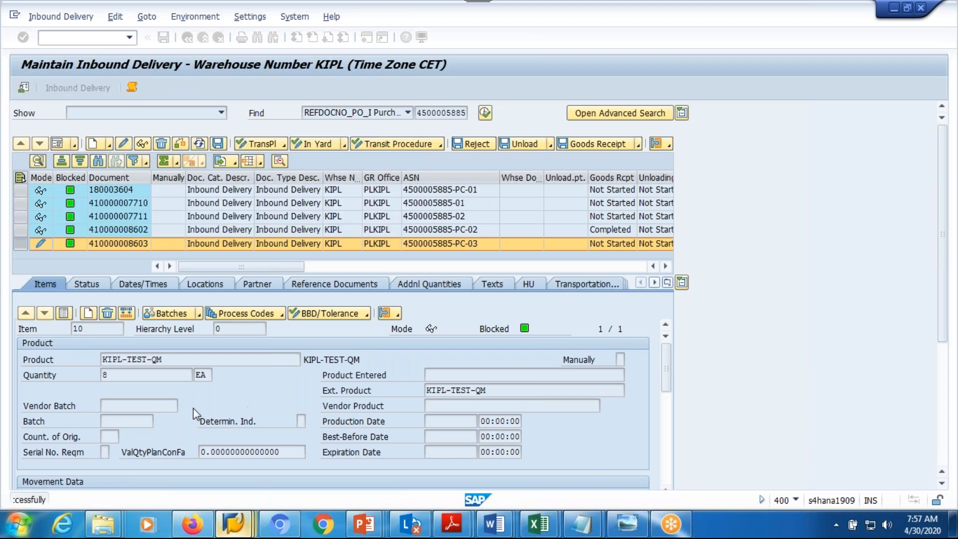
click(218, 144)
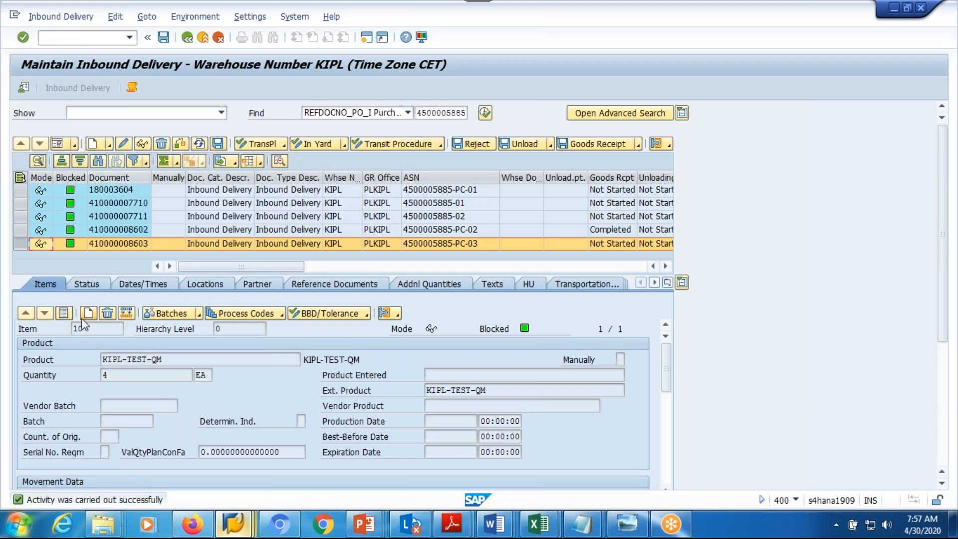
Return to the Create Inbound Delivery session and display the new ERP inbound delivery to check its item quantity.
key(alt+Tab)
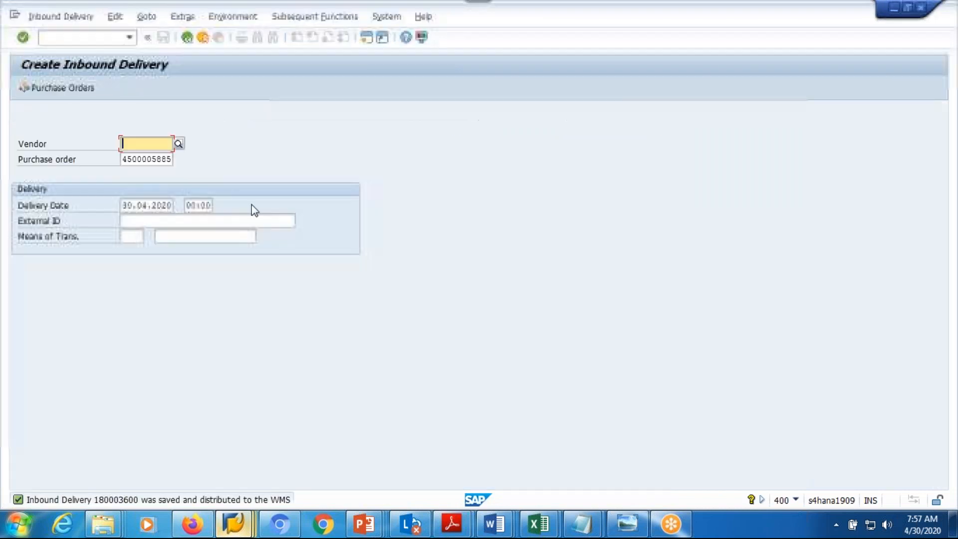
click(75, 16)
click(75, 82)
key(Return)
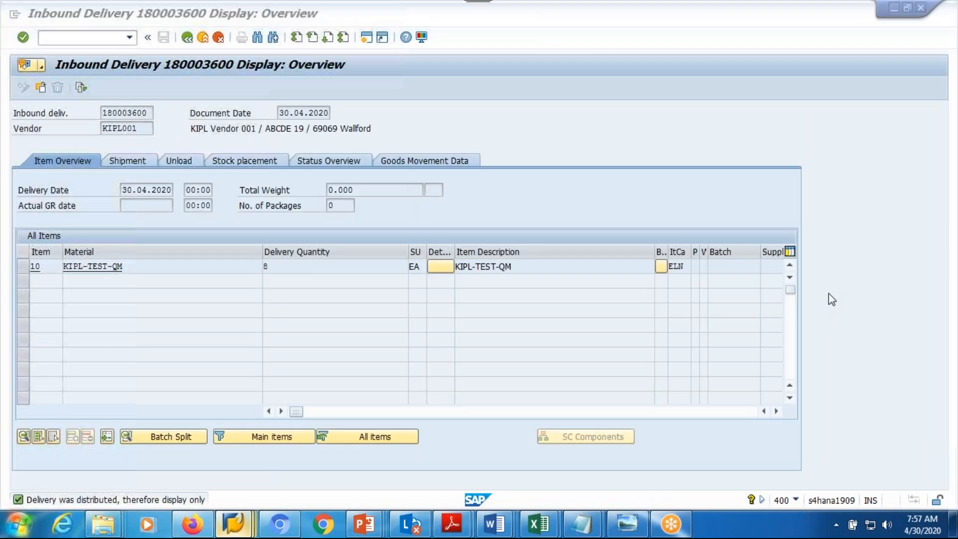
Post the goods receipt for the PC-03 warehouse delivery and redisplay its ERP inbound delivery to check the updated quantity.
key(alt+Tab)
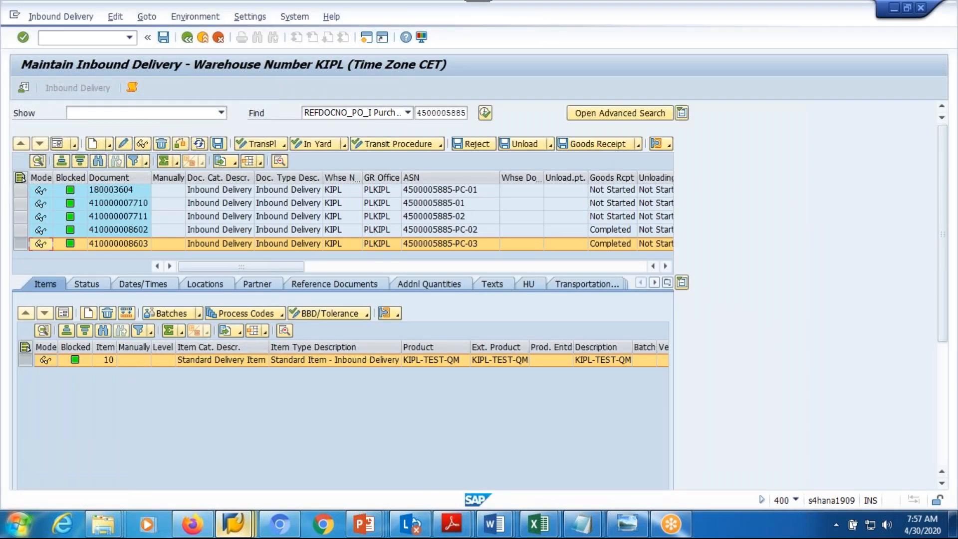
key(alt+Tab)
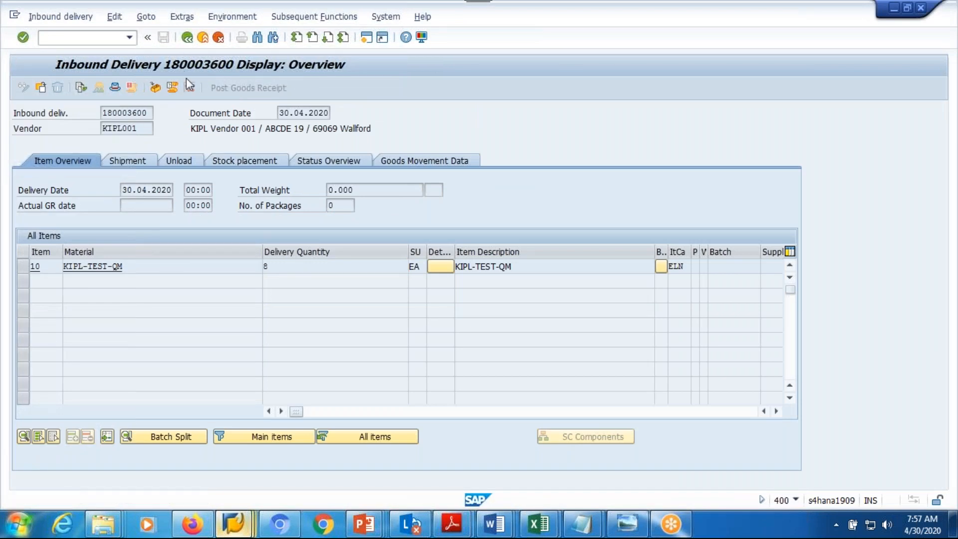
key(F3)
key(Return)
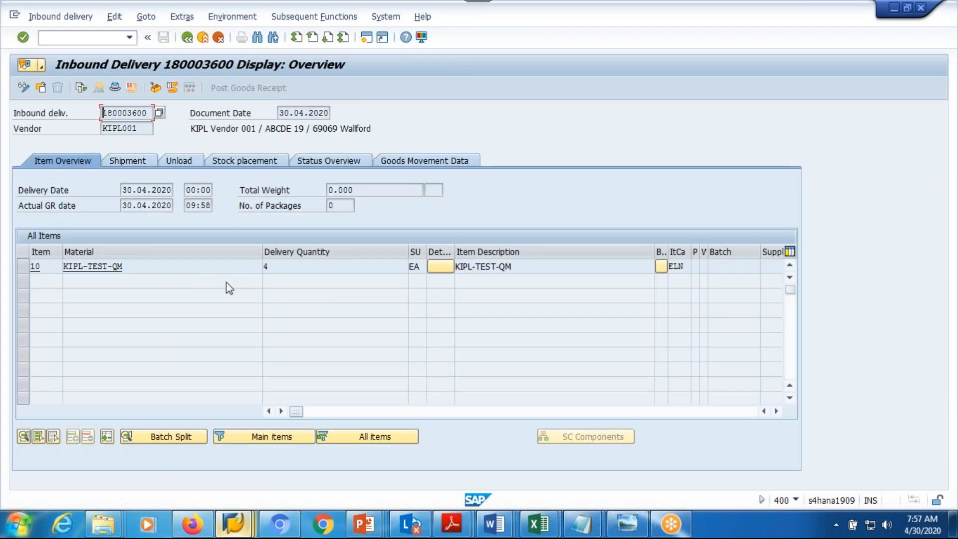
click(292, 272)
Recheck the warehouse delivery, exit the ERP delivery display, and open Create Inbound Delivery through transaction VL31N.
key(alt+Tab)
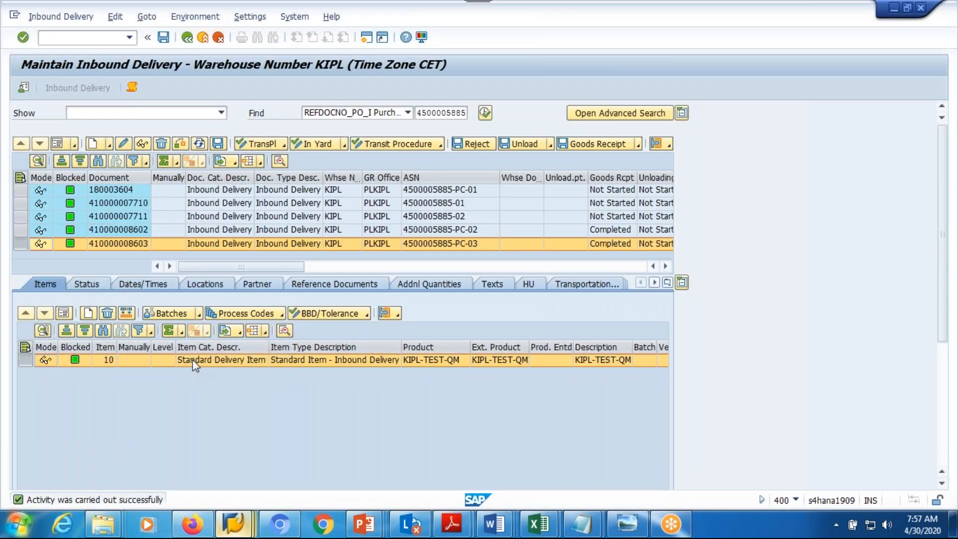
key(alt+Tab)
click(188, 38)
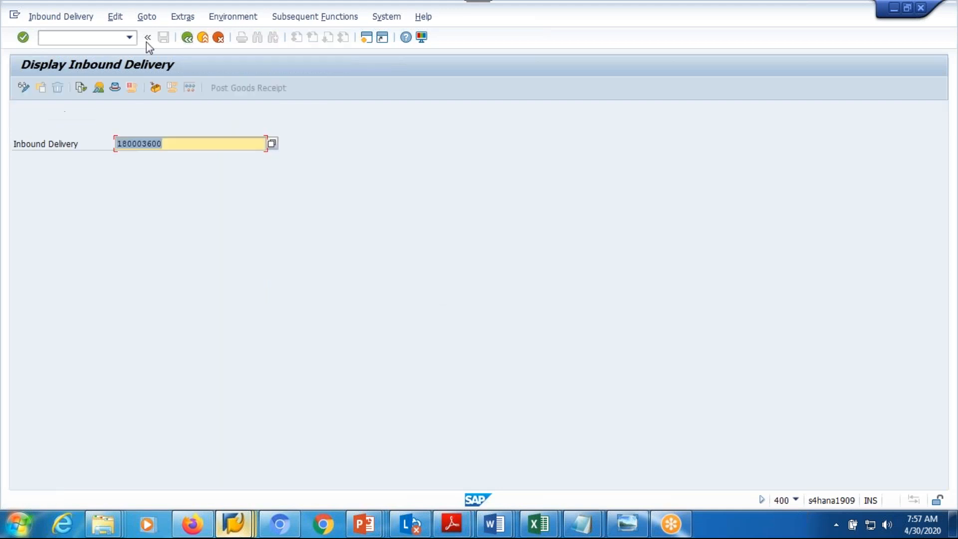
click(187, 38)
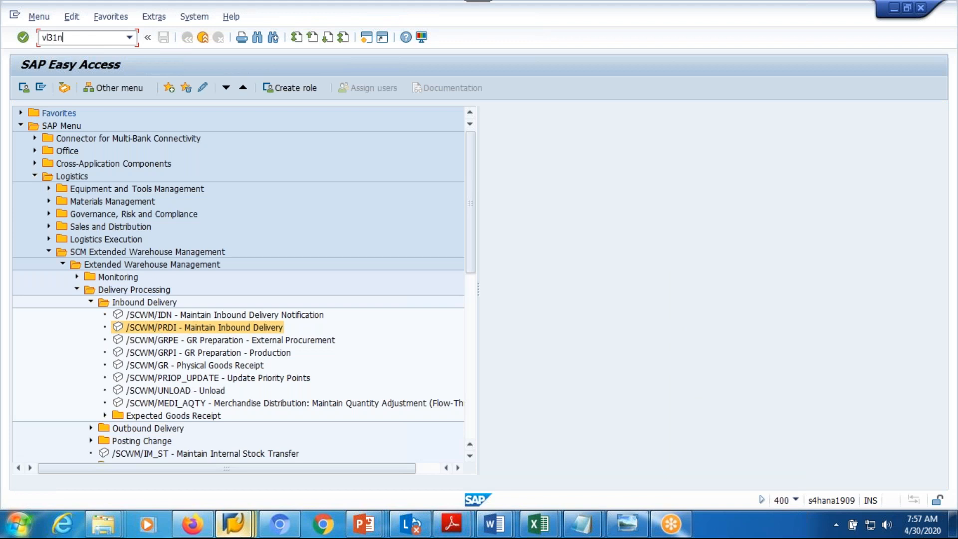
text(vl31n)
key(Return)
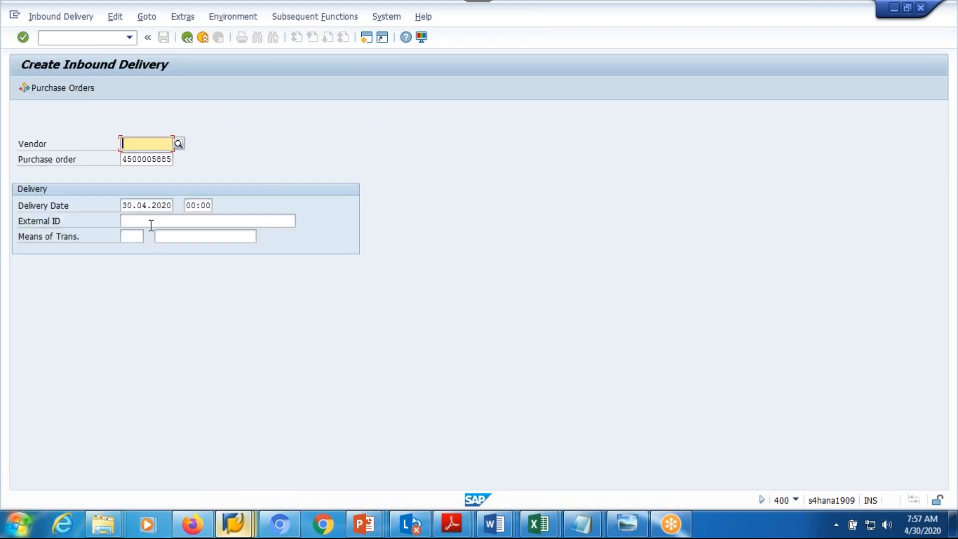
Create and save another inbound delivery for the purchase order with an external ID ending in PC-04 and quantity 9 EA.
click(150, 225)
click(157, 232)
key(Return)
drag(302, 267, 224, 267)
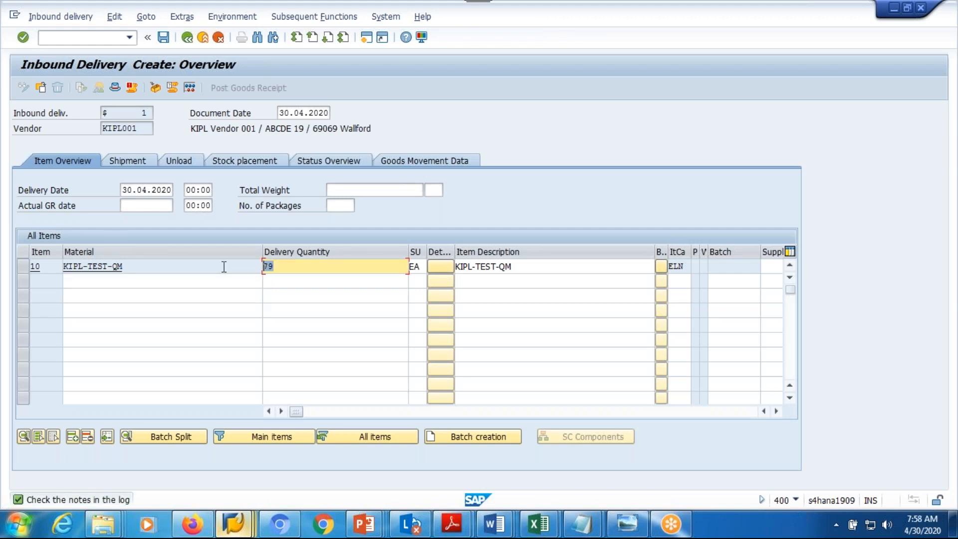
key(Return)
key(ctrl+s)
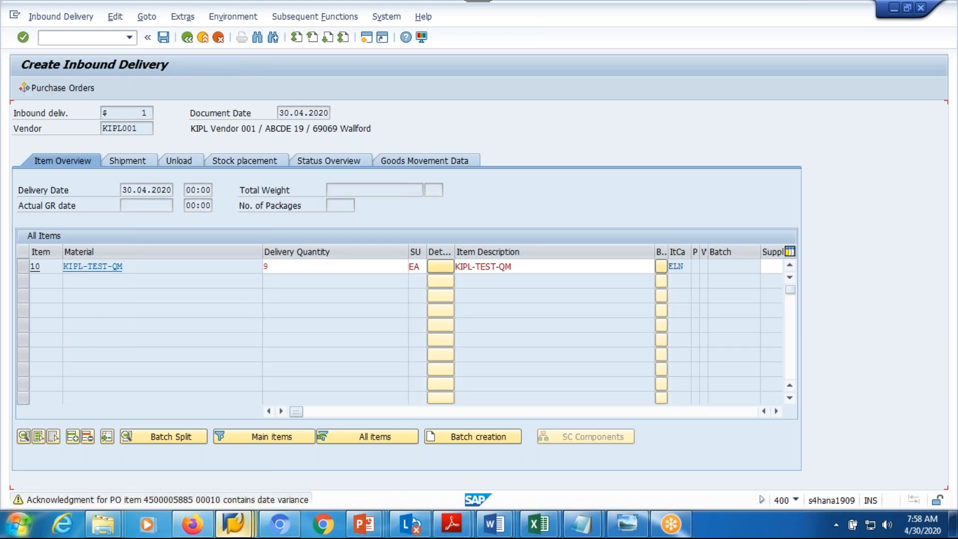
Rerun the purchase order search in Maintain Inbound Delivery and show item 10 of the PC-04 delivery in form view.
mouse_move(238, 525)
click(253, 468)
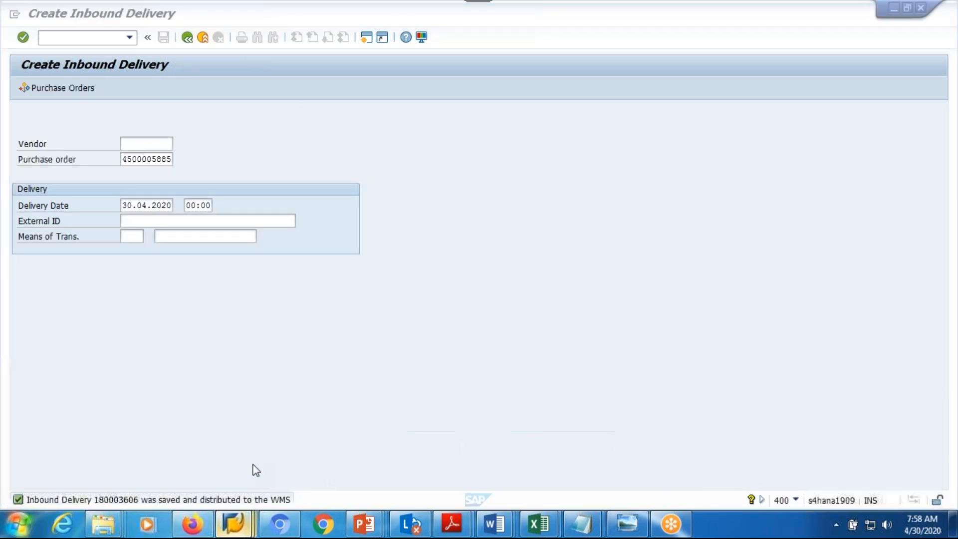
click(484, 115)
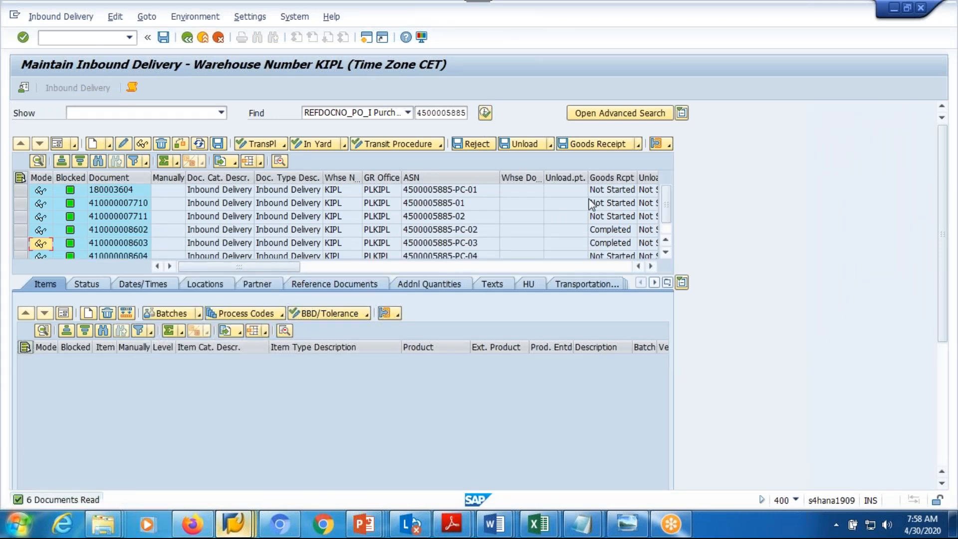
drag(668, 212, 657, 265)
click(134, 247)
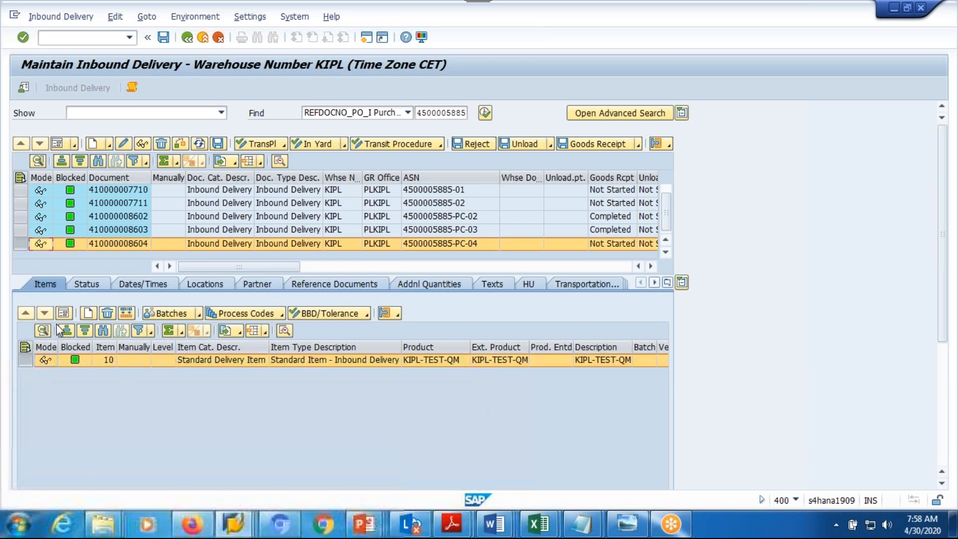
click(63, 331)
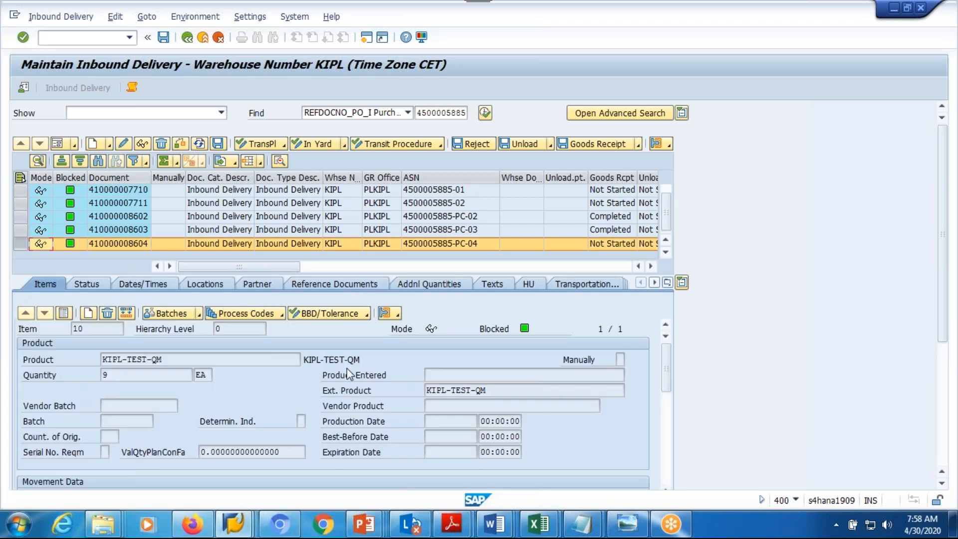
click(282, 315)
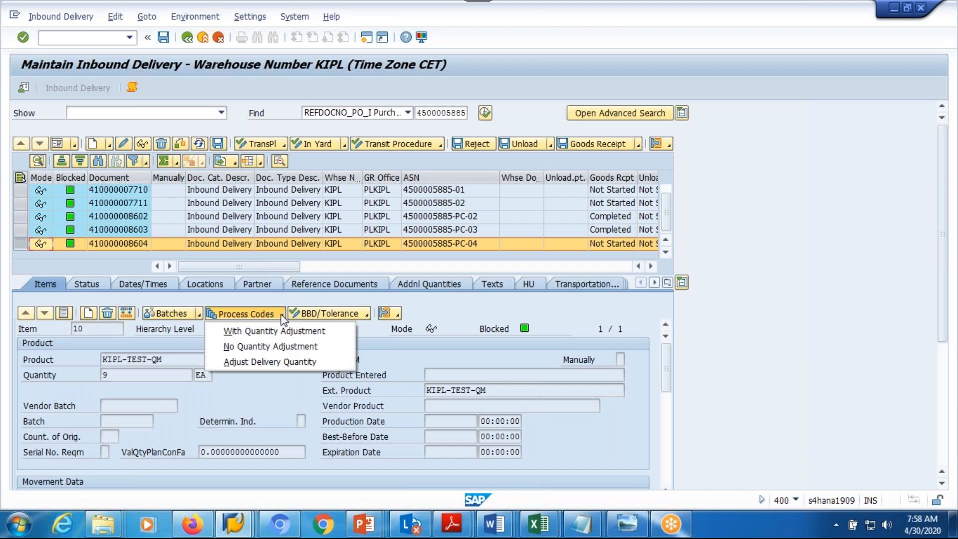
click(283, 361)
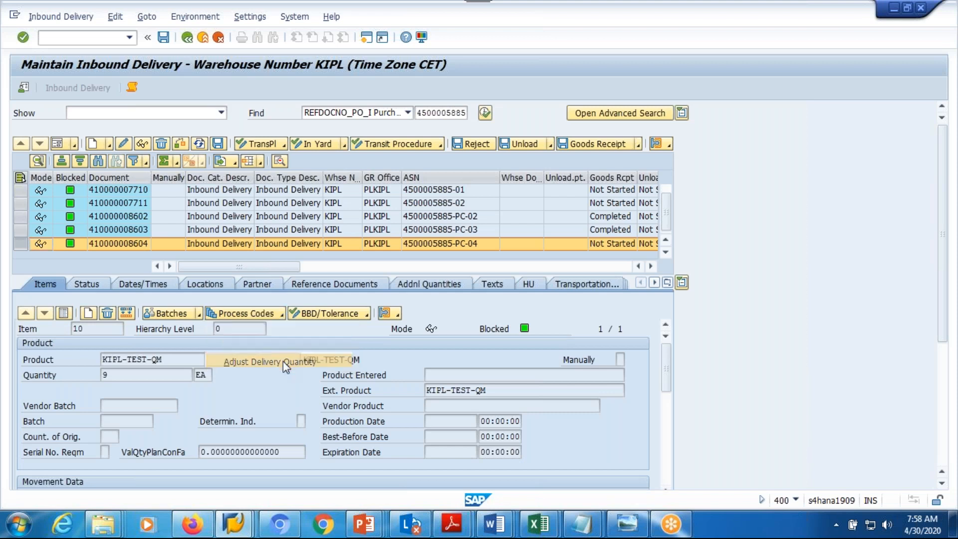
click(390, 166)
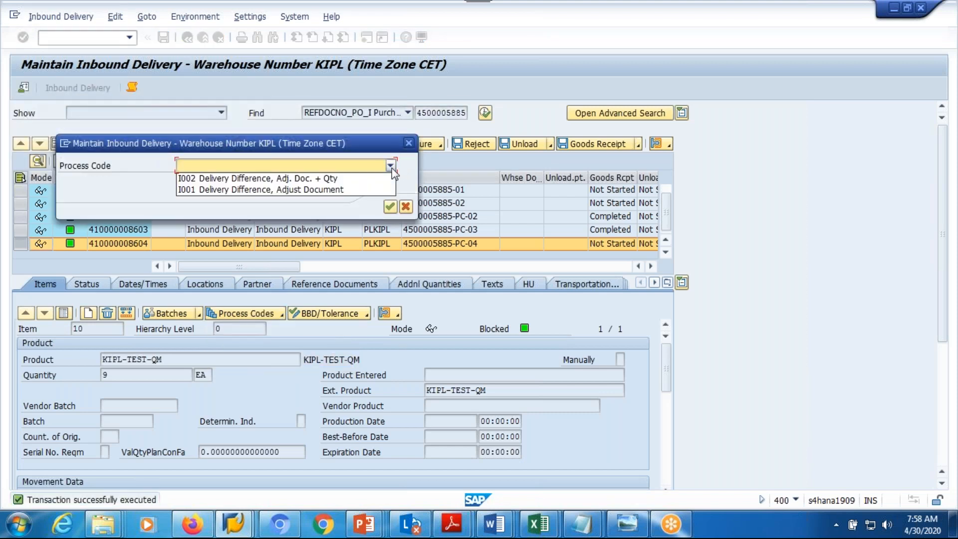
click(408, 146)
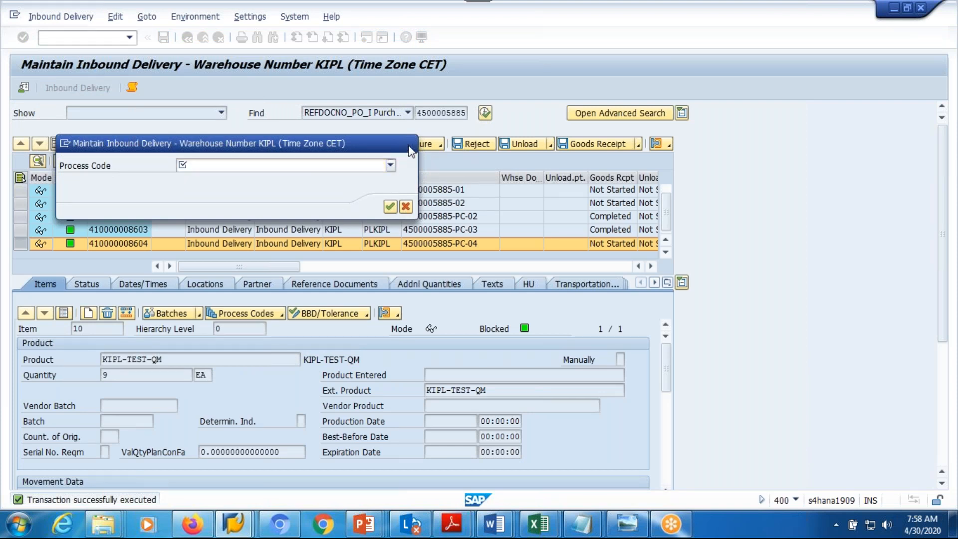
click(408, 143)
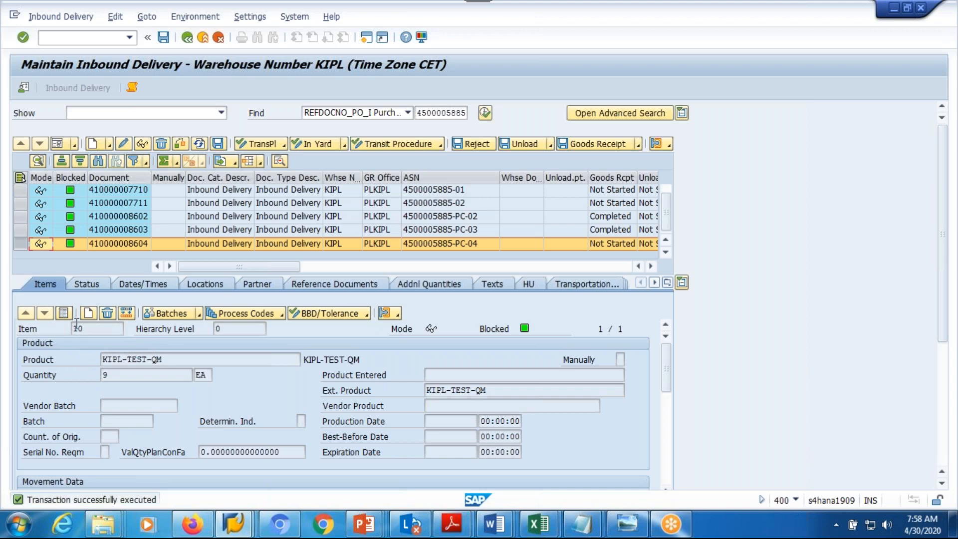
Reduce item 10 of the PC-04 delivery to 0 EA using process code I002 with quantity adjustment, and save.
click(281, 314)
click(290, 332)
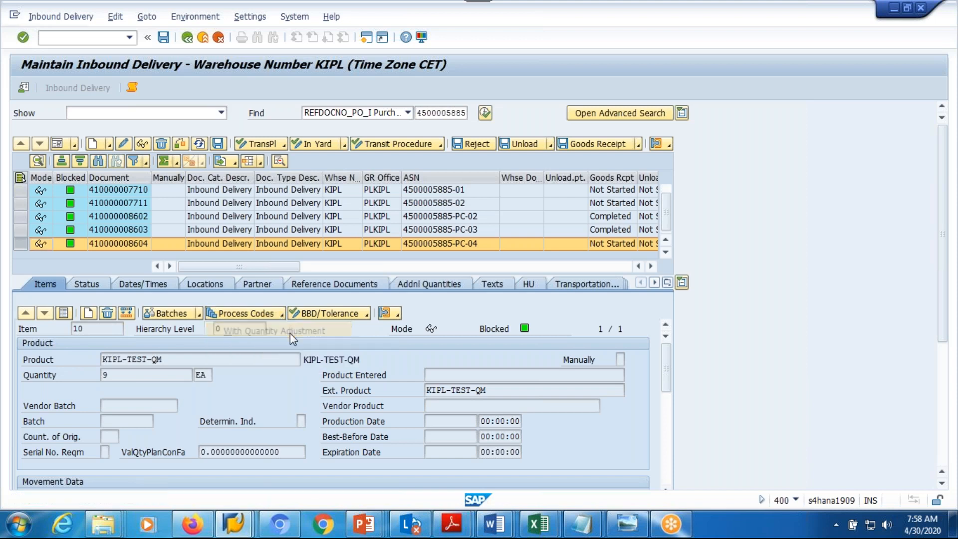
click(392, 167)
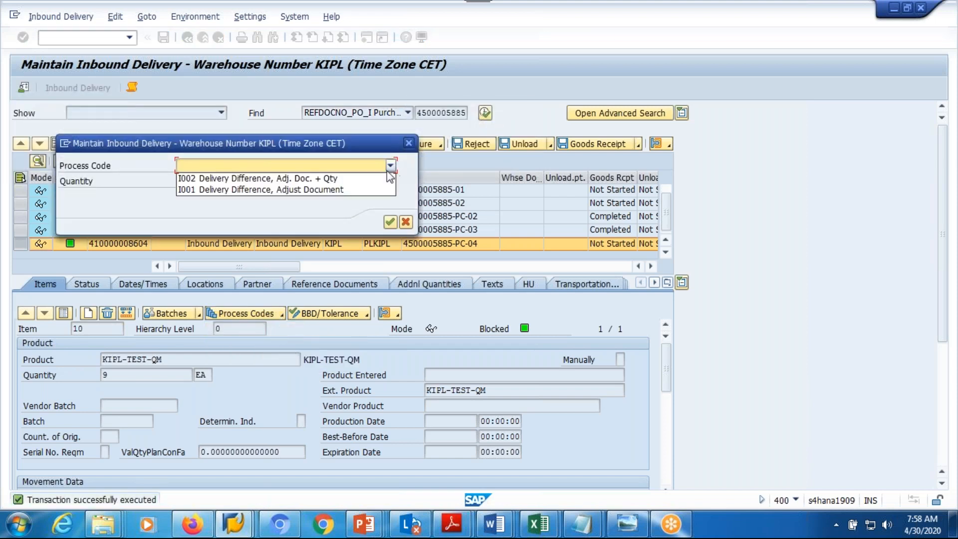
click(339, 179)
click(225, 184)
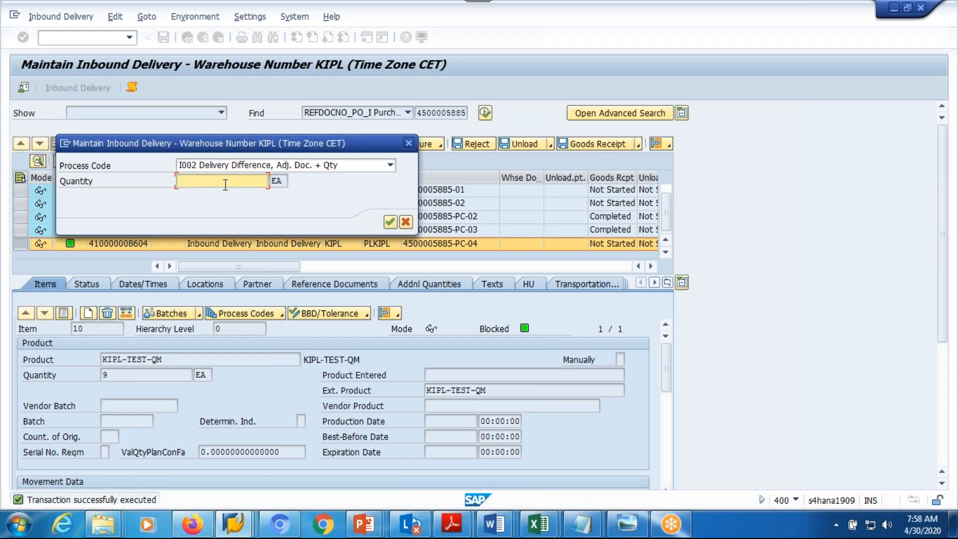
key(Return)
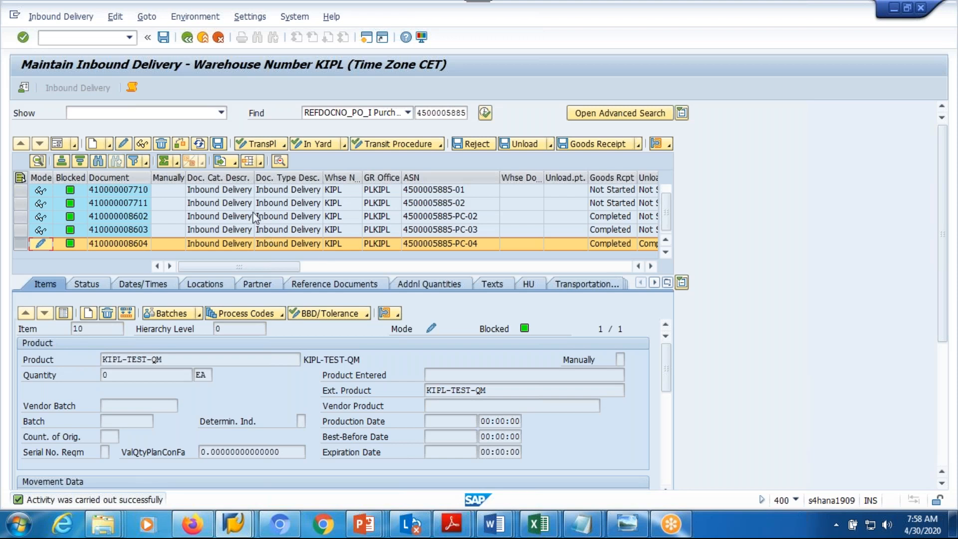
click(218, 143)
Copy the ERP document number from the PC-04 delivery's reference documents and display that ERP inbound delivery to check its quantity.
mouse_move(233, 524)
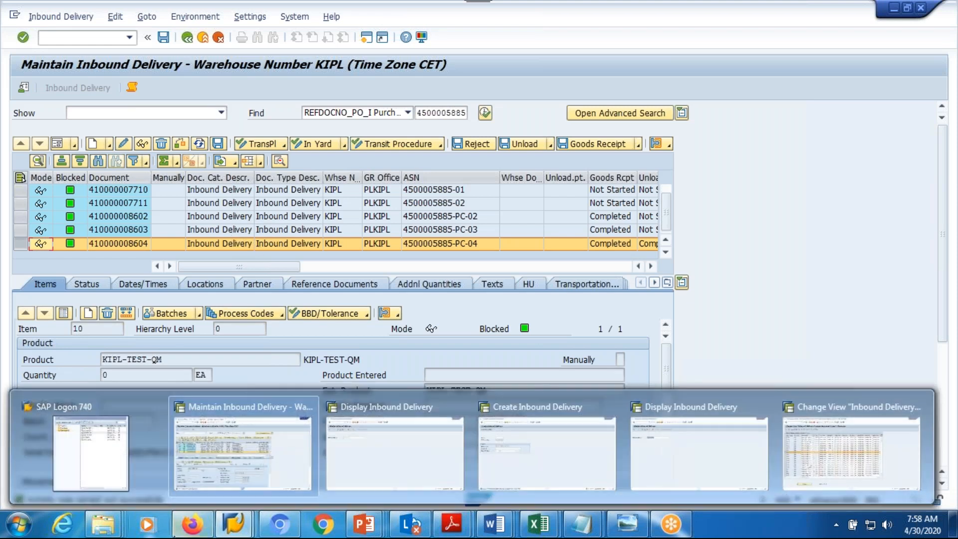
click(349, 466)
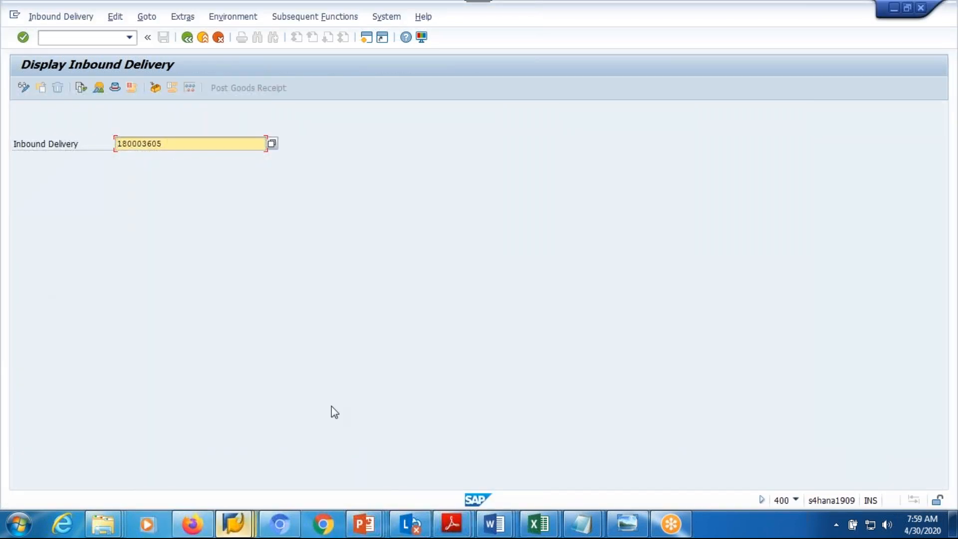
key(alt+Tab)
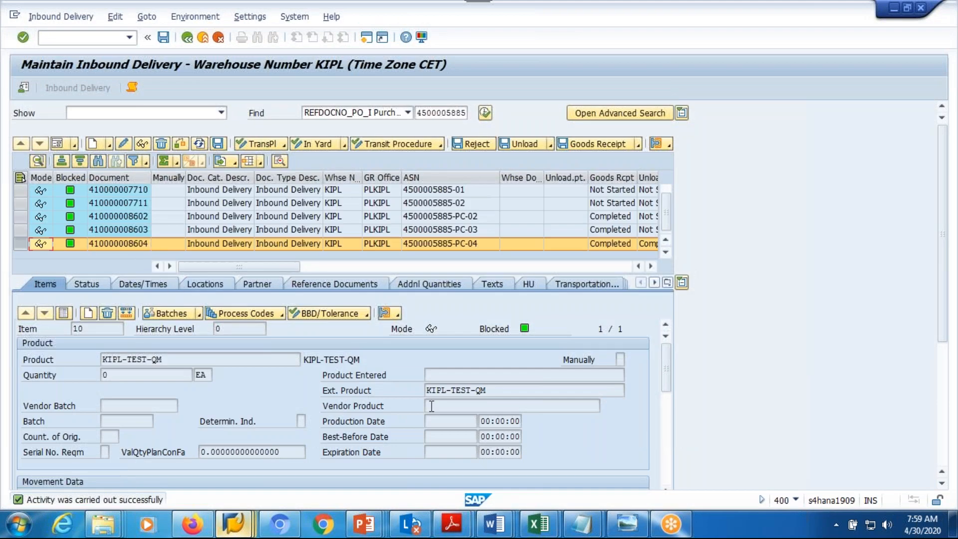
click(343, 285)
click(285, 387)
key(alt+Tab)
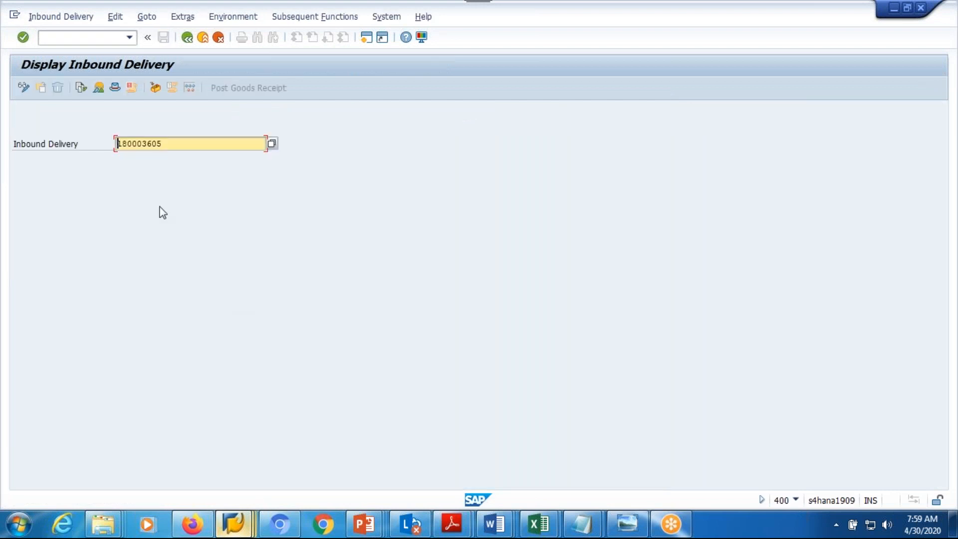
drag(204, 143, 20, 150)
key(ctrl+v)
key(Return)
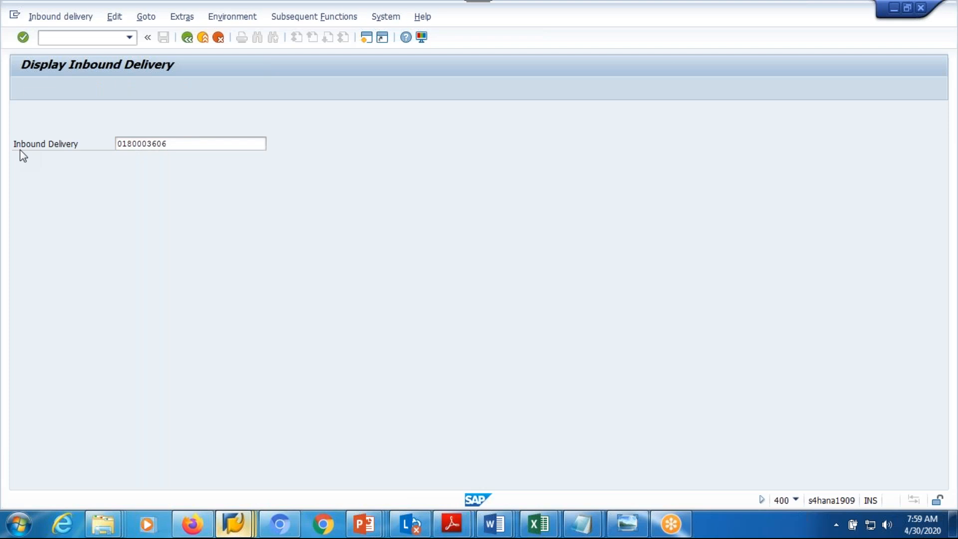
click(296, 268)
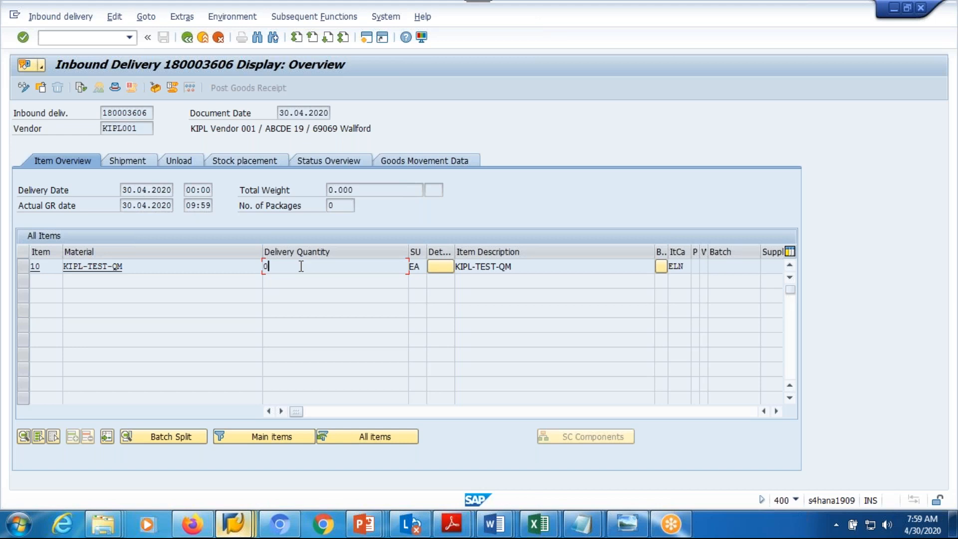
Through transaction VL31N, create and save an inbound delivery for the purchase order with an external ID ending in PC-05 and quantity 20 EA.
click(203, 38)
text(vl31n)
key(Return)
click(167, 220)
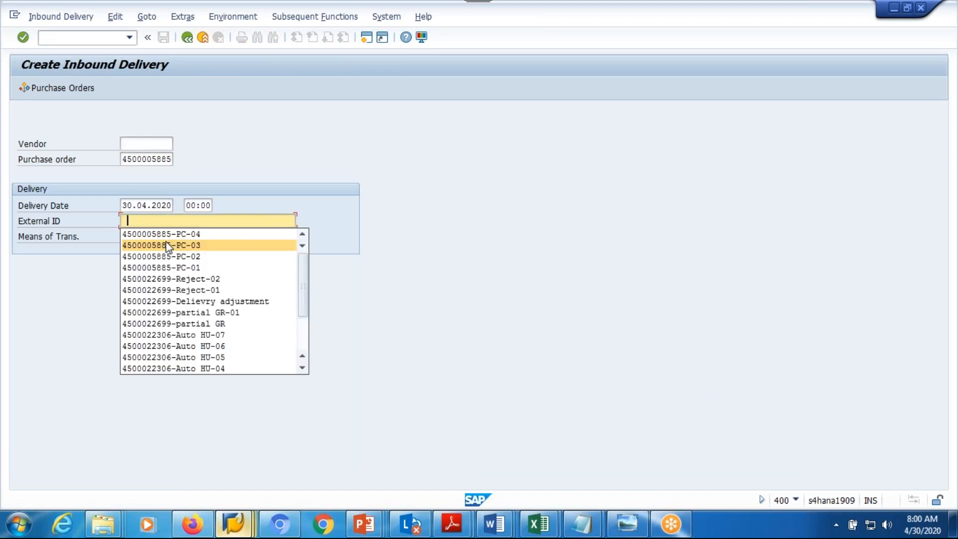
click(167, 234)
key(BackSpace)
text(500005885-PC-05)
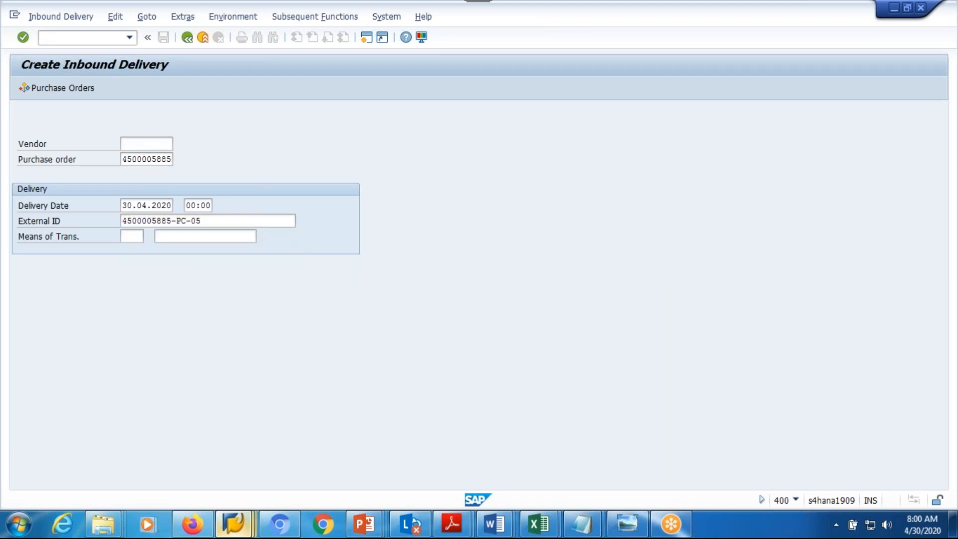
key(Return)
text(20)
key(Return)
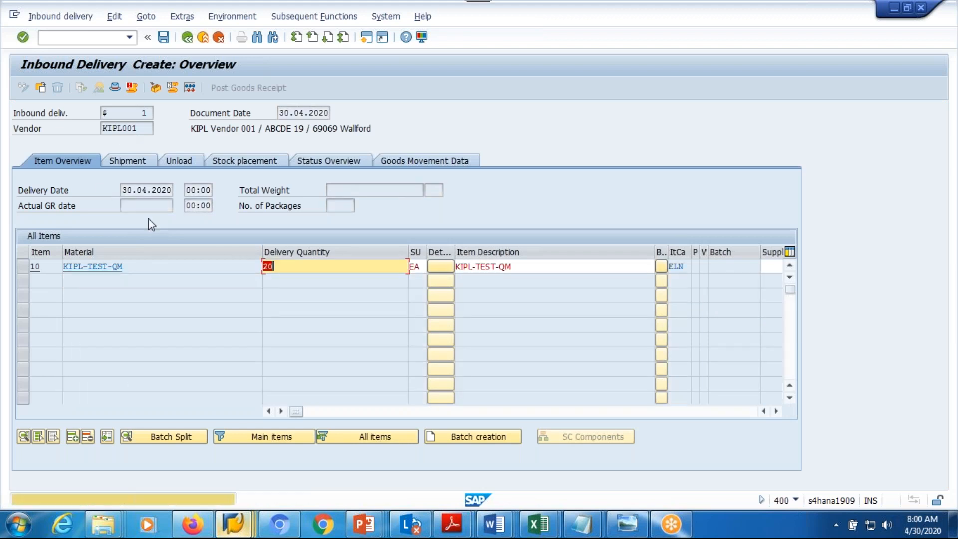
click(163, 37)
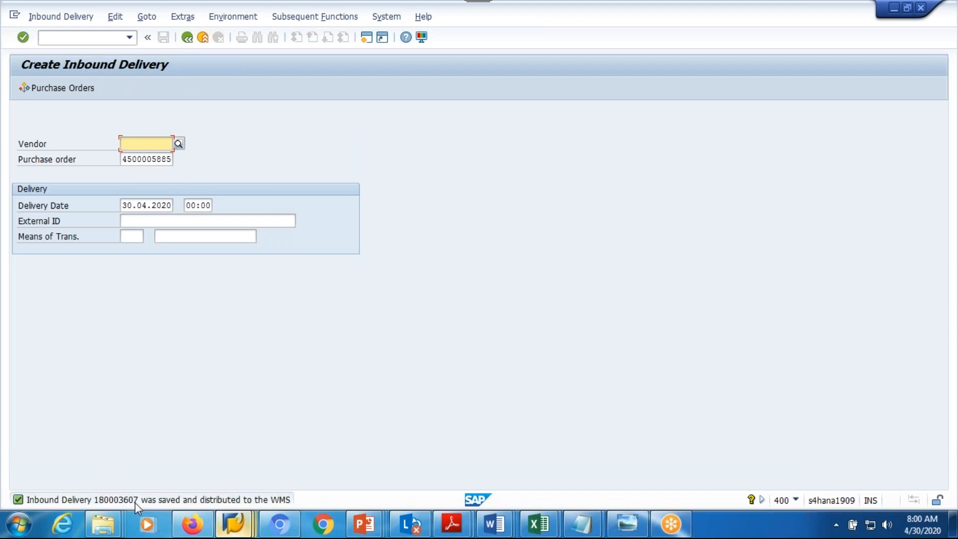
Try to open the saved PC-05 inbound delivery for changes, and return to SAP Easy Access.
click(67, 18)
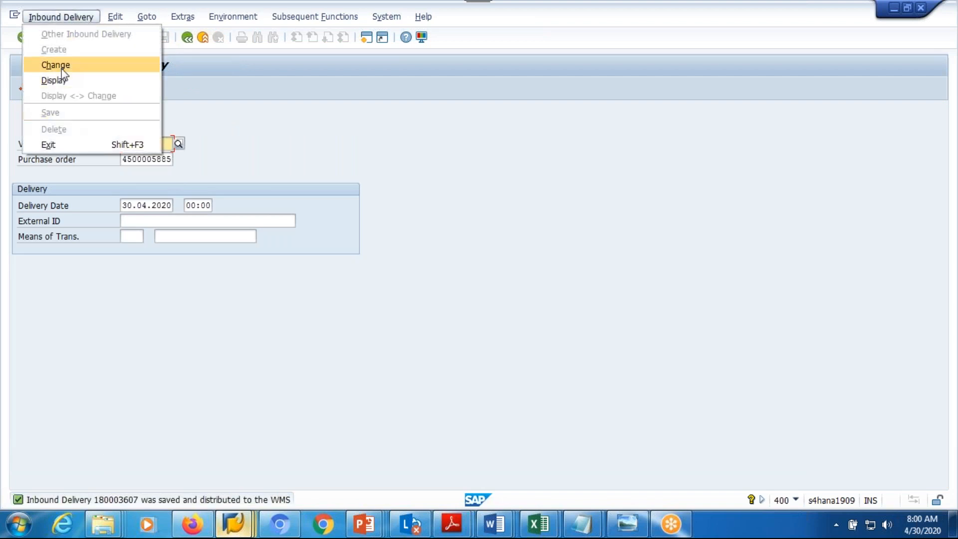
click(61, 68)
key(Return)
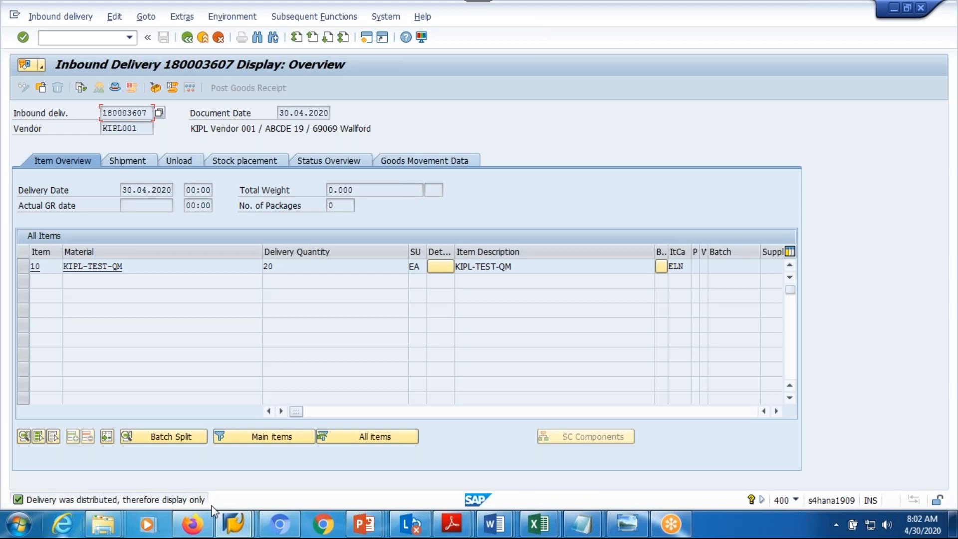
click(187, 38)
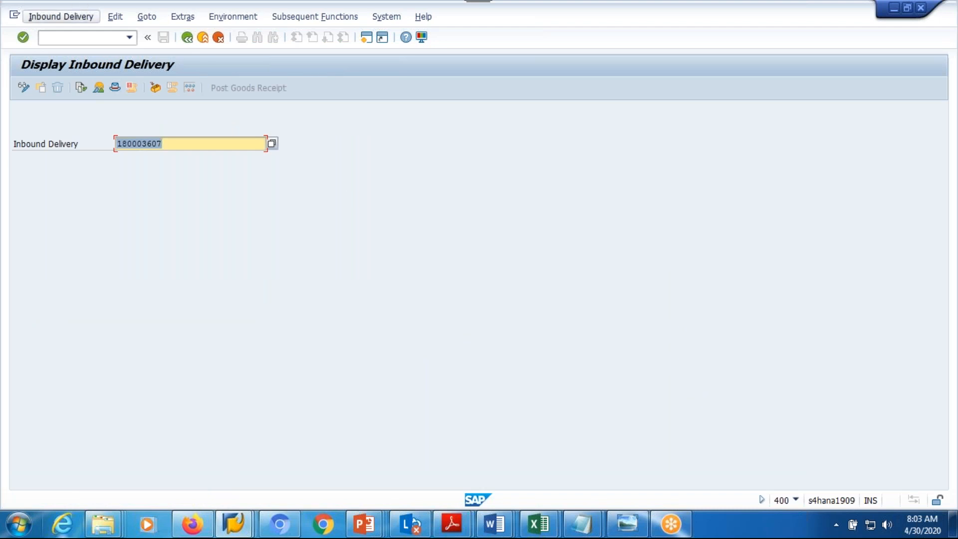
click(187, 38)
Start another inbound delivery for the purchase order through VL31N with an external ID ending in ASN-01.
click(76, 38)
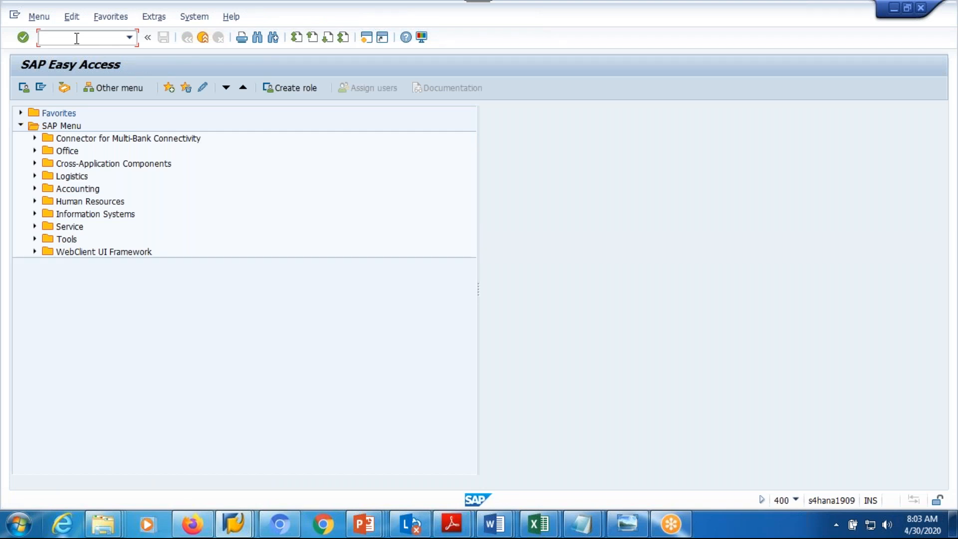
text(vl31n)
key(Return)
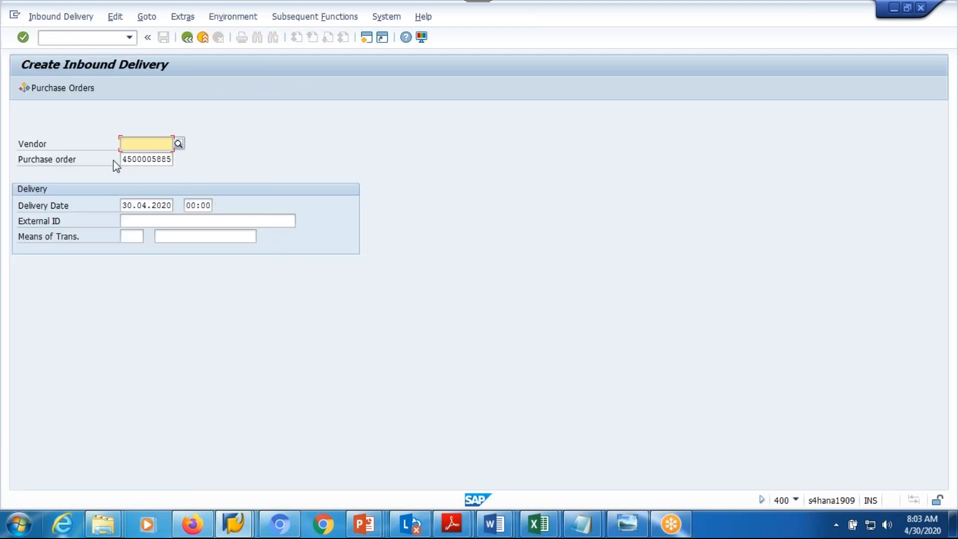
click(124, 159)
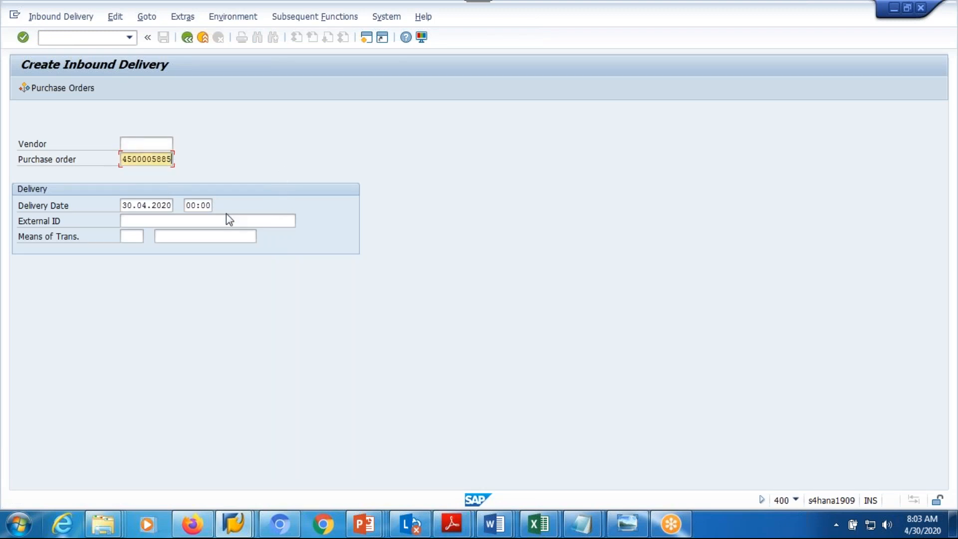
click(195, 220)
key(ctrl+v)
text(-)
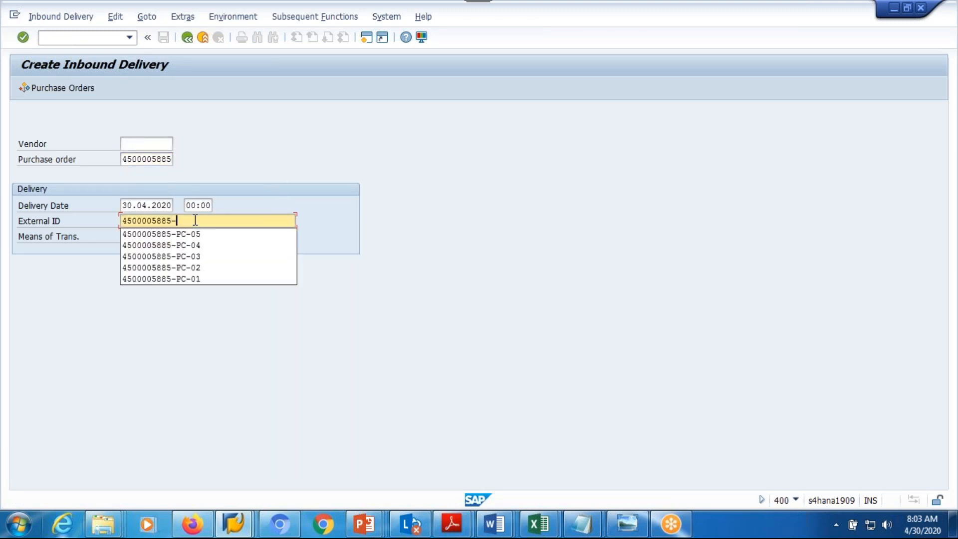
text(ASN-01)
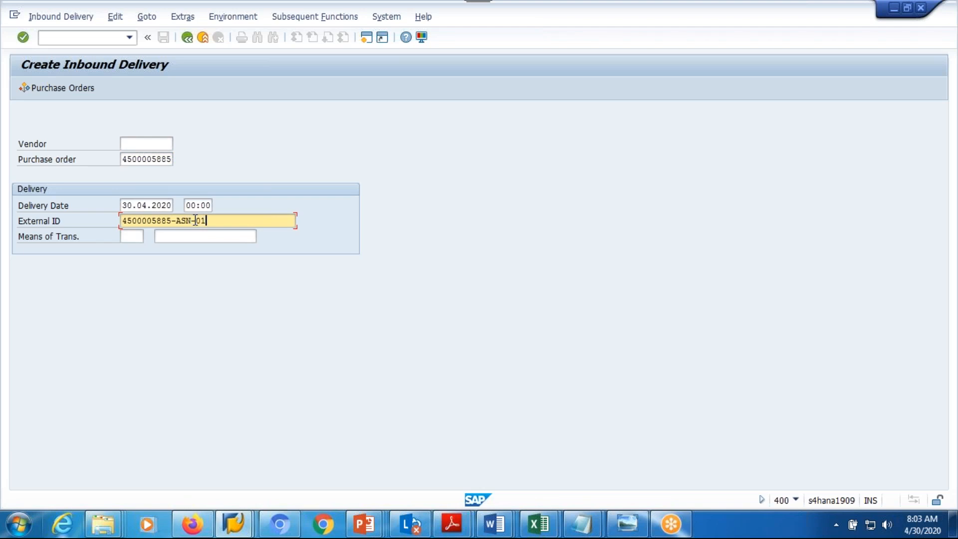
key(Return)
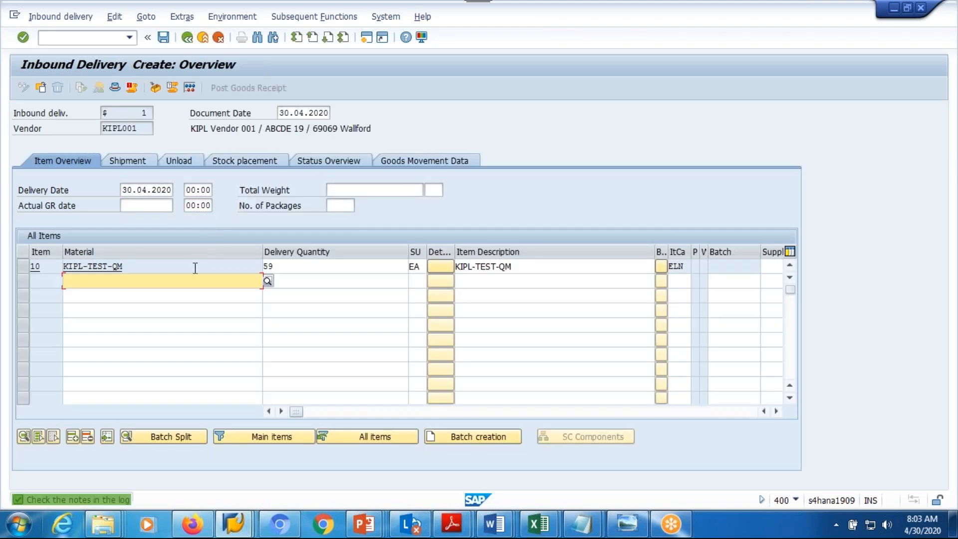
Set the KIPL-TEST-QM item's delivery quantity to 10 EA and save the inbound delivery.
drag(287, 264, 233, 269)
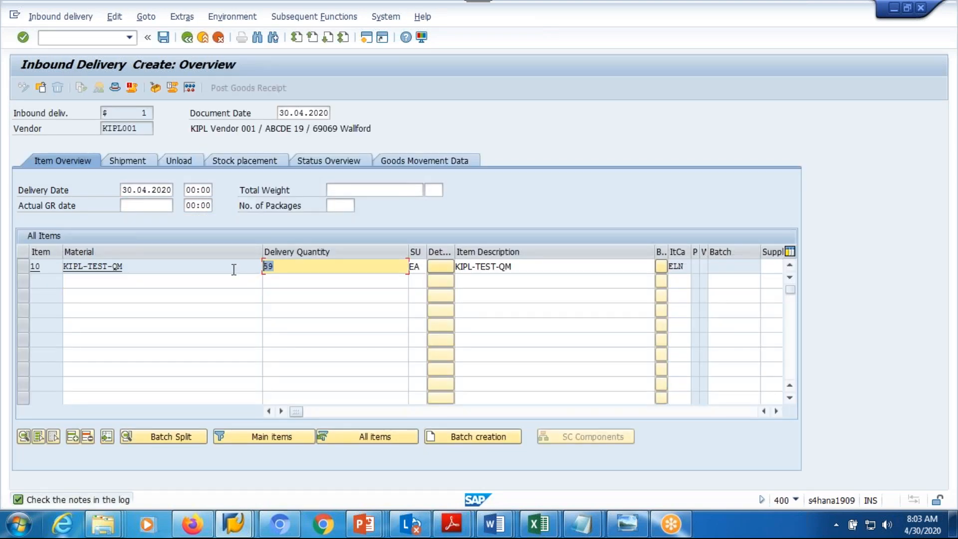
text(10)
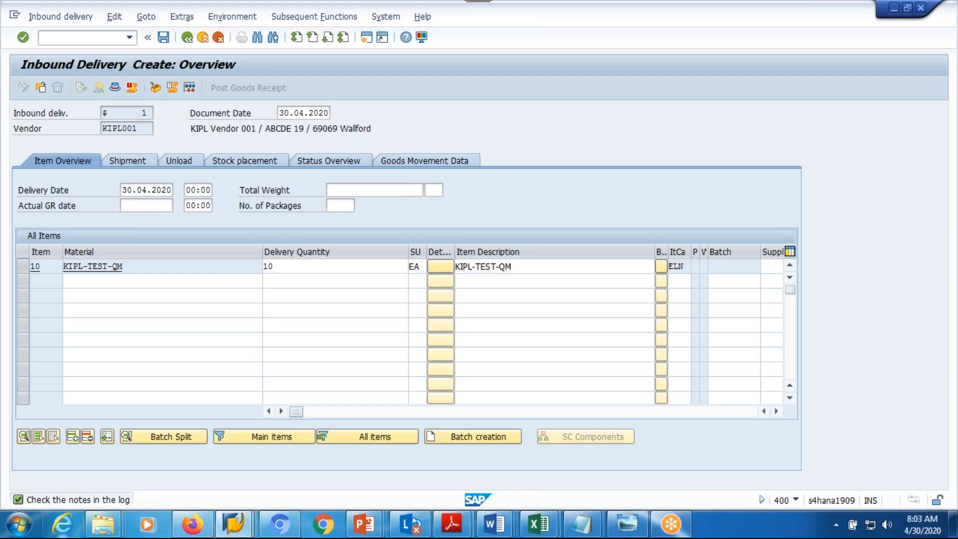
key(Return)
key(Return)
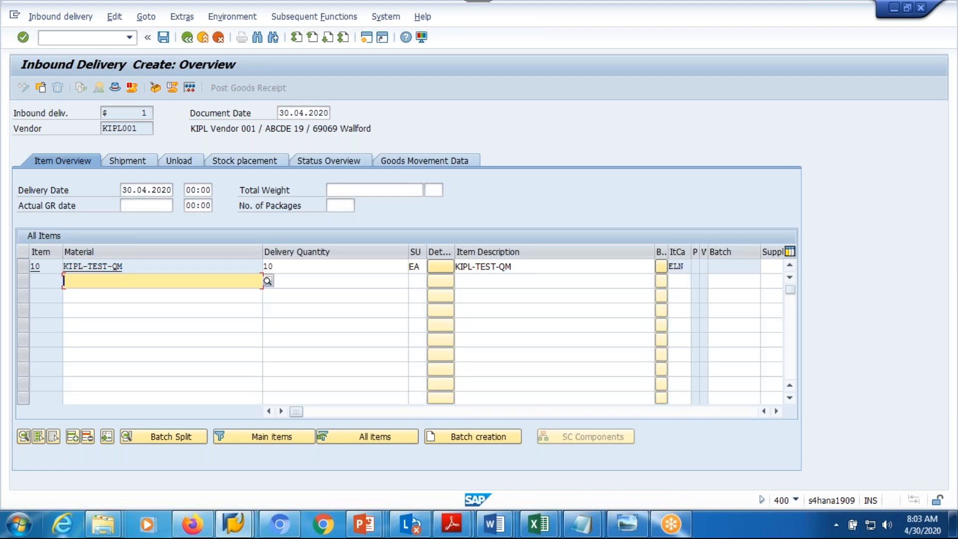
click(164, 38)
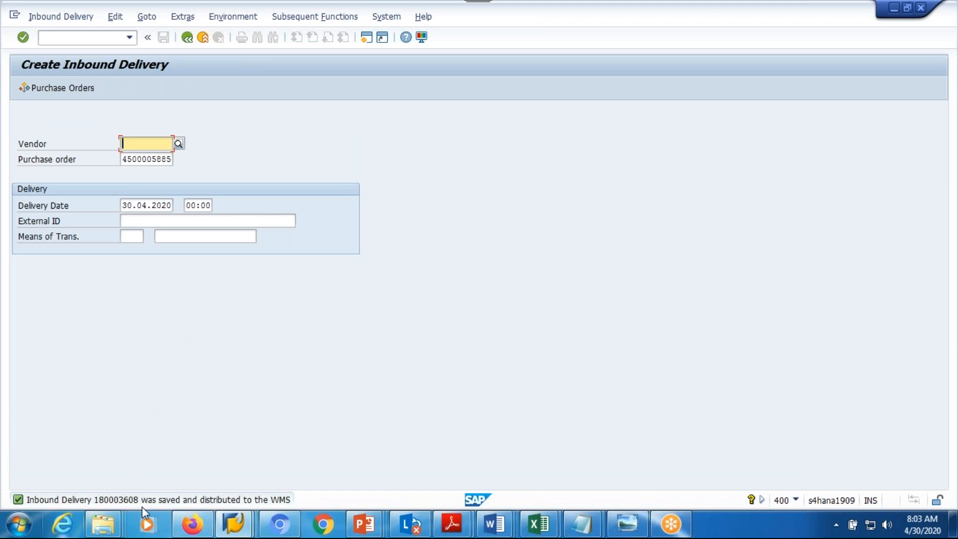
Rerun the purchase order search in Maintain Inbound Delivery and show the items of the ASN-01 delivery.
mouse_move(233, 524)
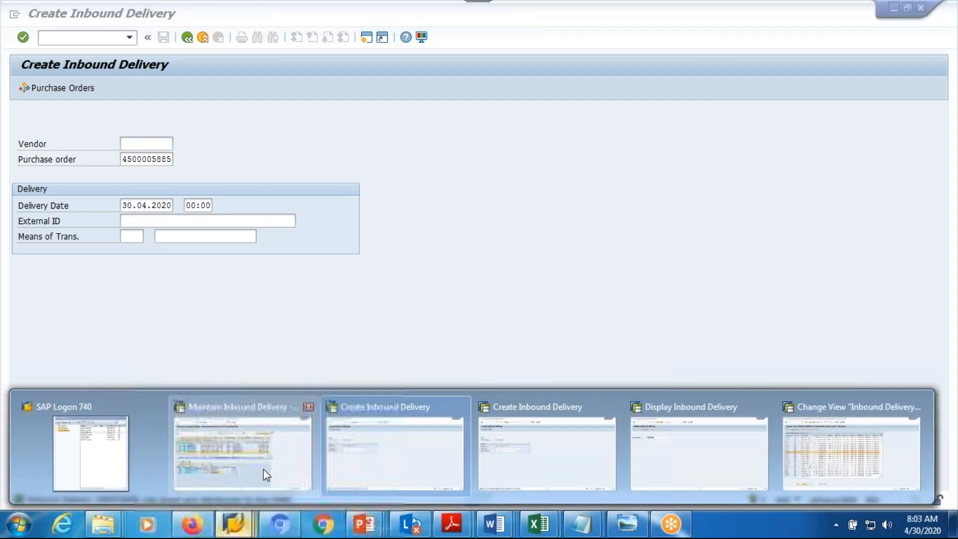
click(265, 459)
click(484, 113)
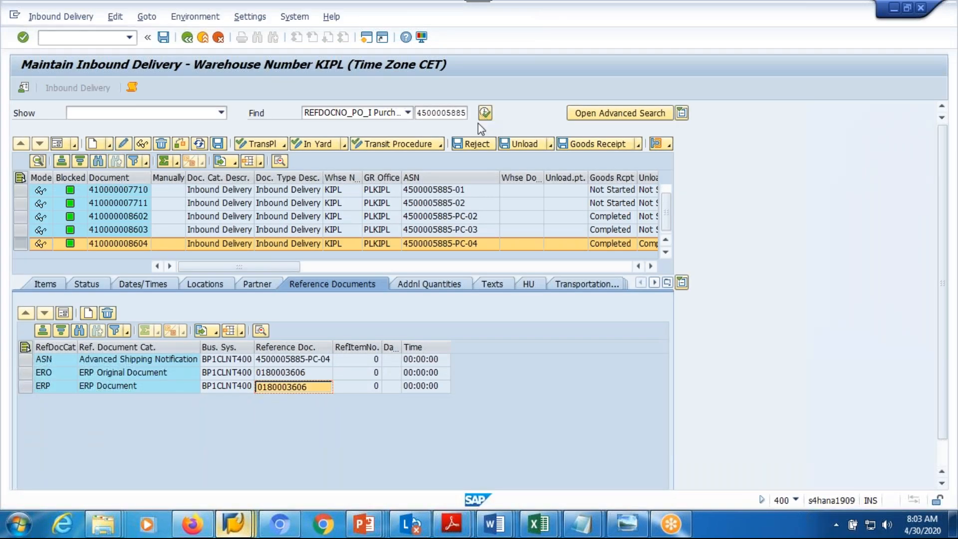
click(665, 253)
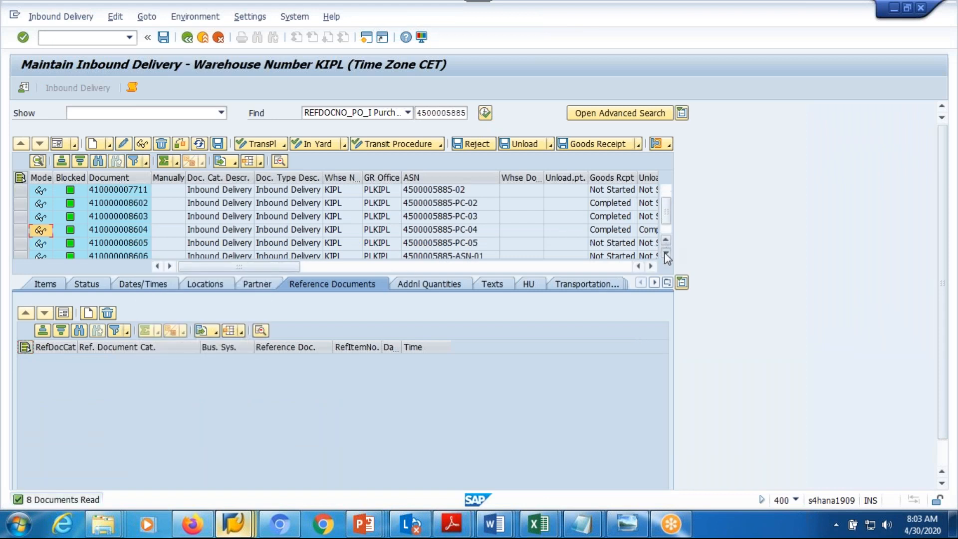
click(665, 252)
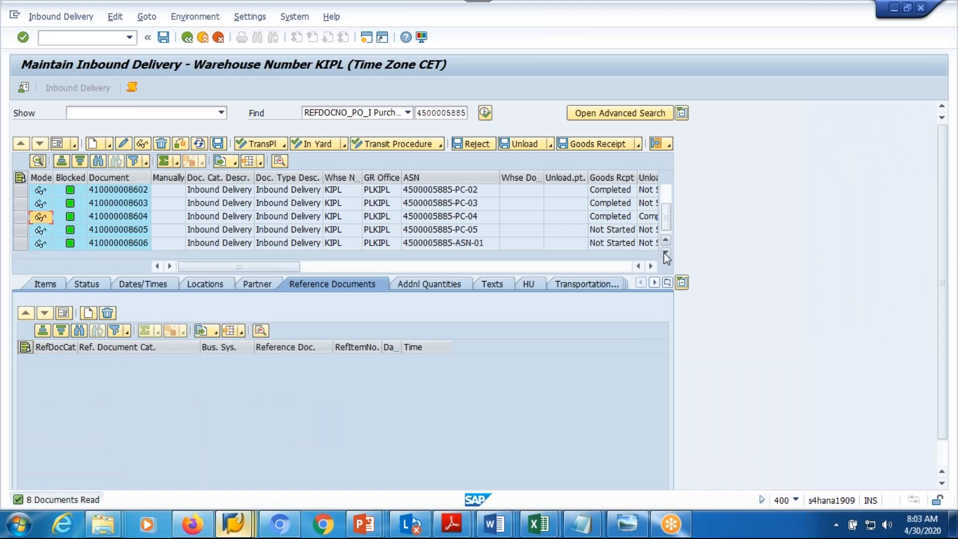
click(136, 245)
click(44, 285)
Adjust item 10 of the ASN-01 delivery by -5 EA using process code I002 Delivery Difference, Adj. Doc. + Qty.
click(282, 314)
click(281, 328)
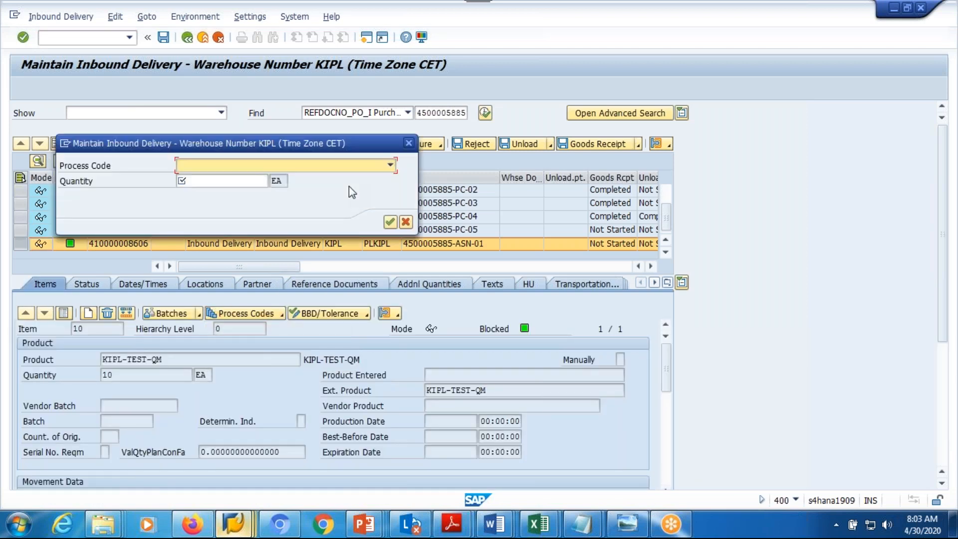
click(391, 165)
click(288, 179)
click(223, 181)
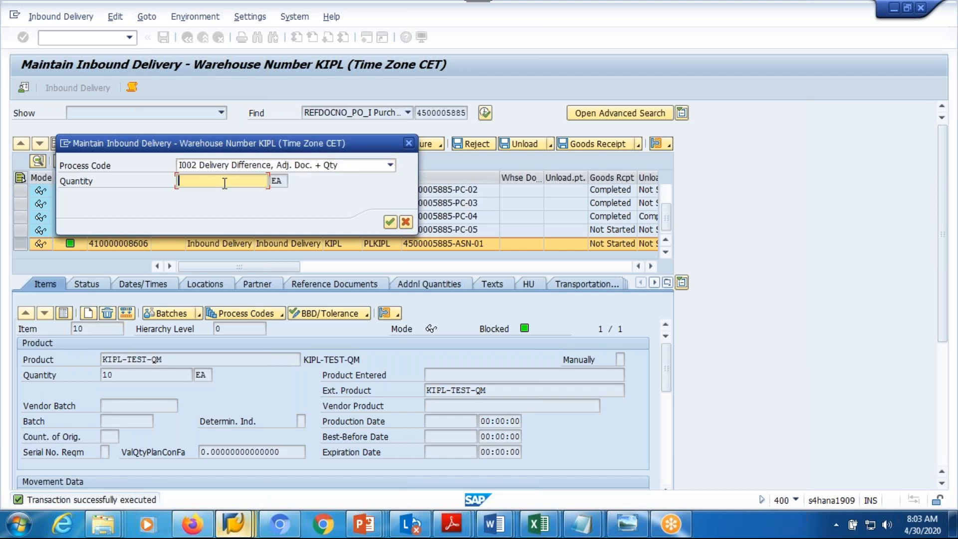
text(0)
key(BackSpace)
text(-5)
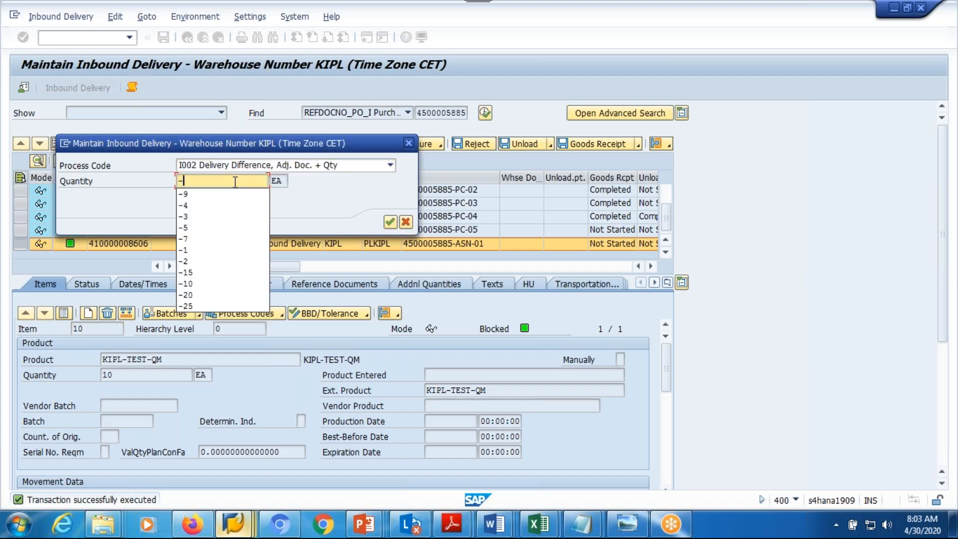
click(388, 222)
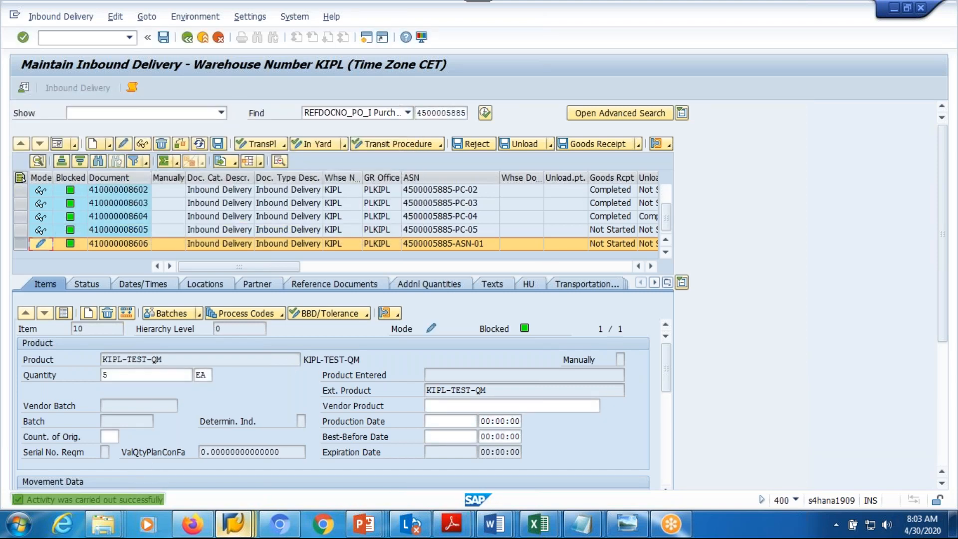
Post the goods receipt for the ASN-01 delivery and check the delivery quantity in its ERP inbound delivery.
click(594, 146)
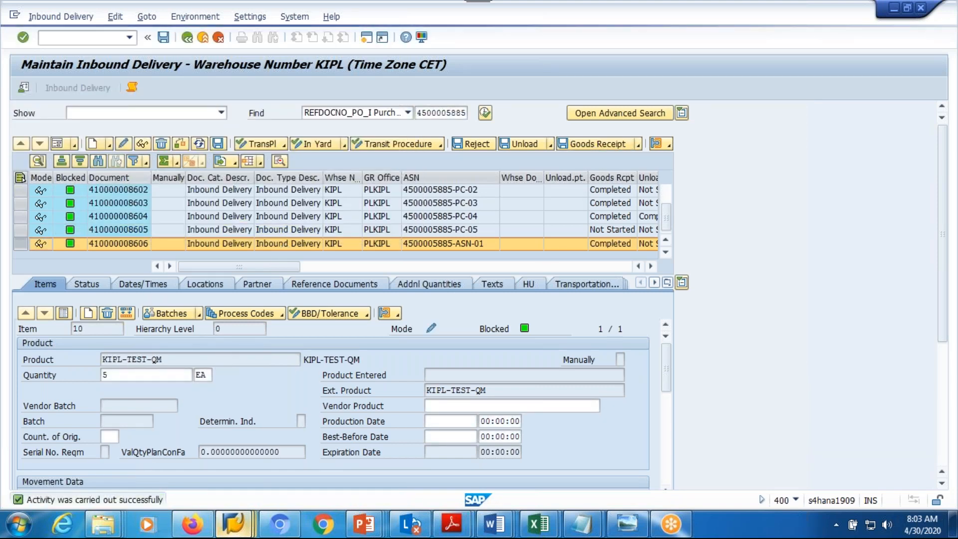
key(alt+Tab)
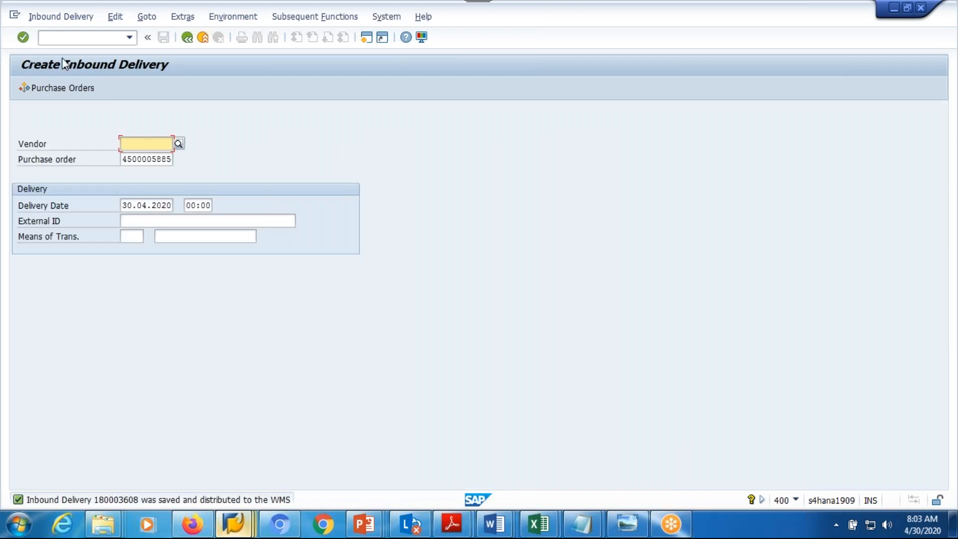
click(59, 17)
click(53, 79)
key(Return)
click(307, 266)
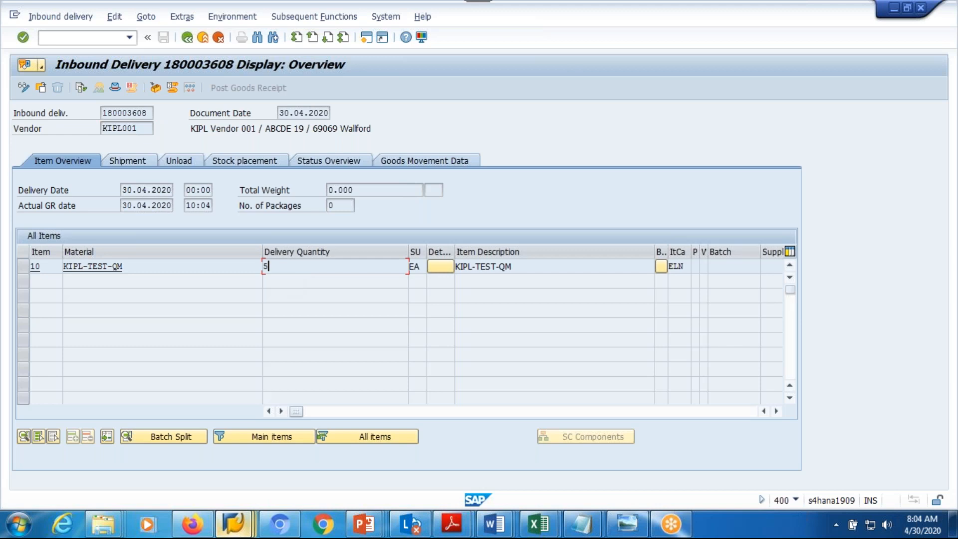
Start another inbound delivery for the purchase order through VL31N, reusing the external ID ending in ASN-01.
click(187, 37)
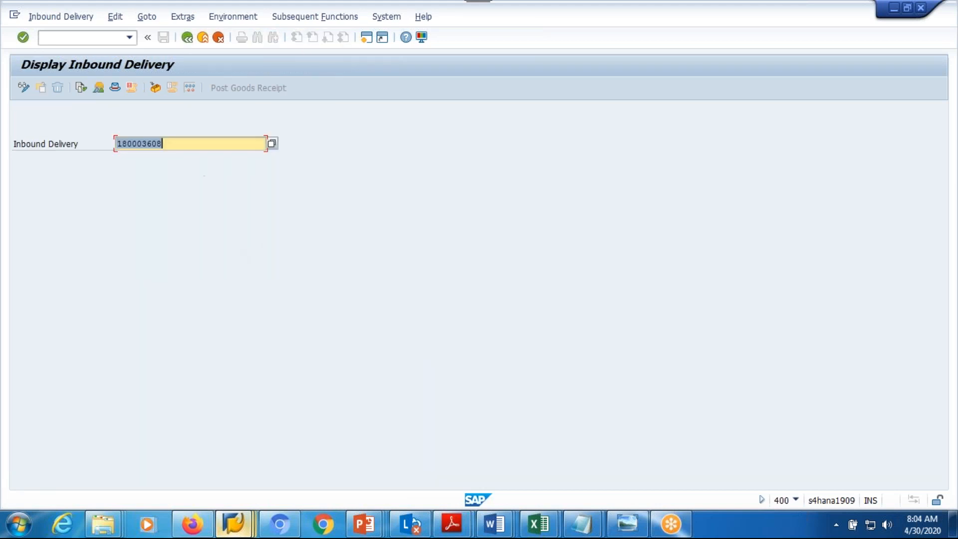
click(187, 38)
click(44, 39)
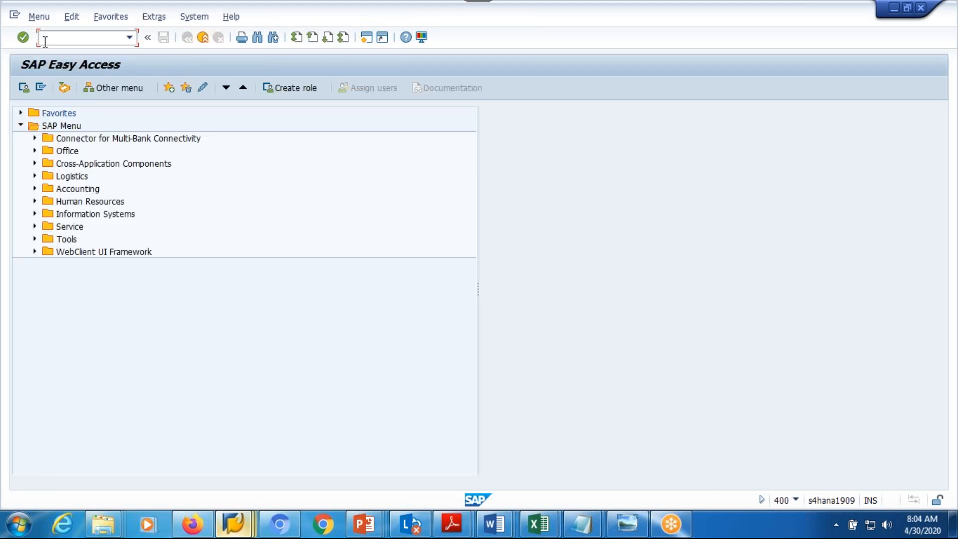
text(vl31n)
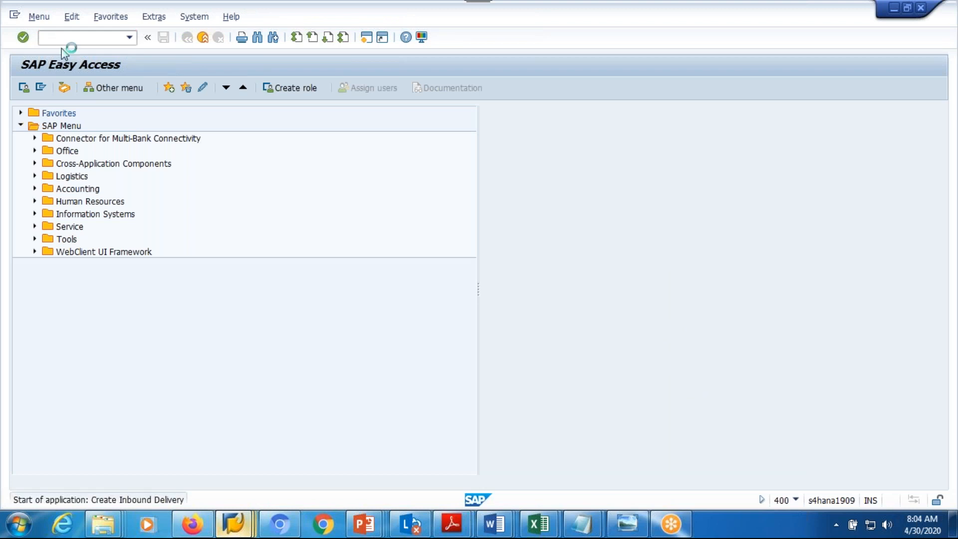
key(Return)
click(184, 217)
key(Down)
key(Return)
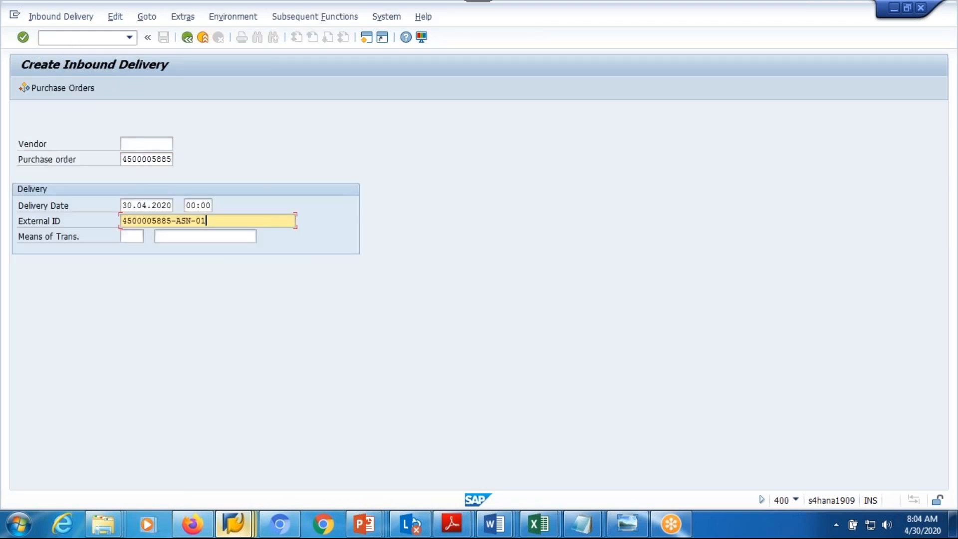
key(Return)
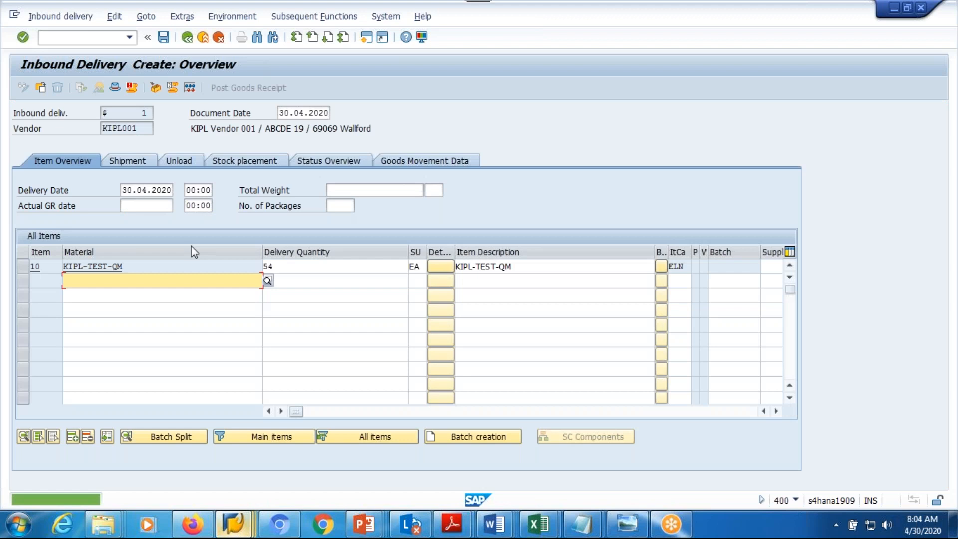
Set the KIPL-TEST-QM item's delivery quantity to 5 EA and save the inbound delivery.
key(alt+Tab)
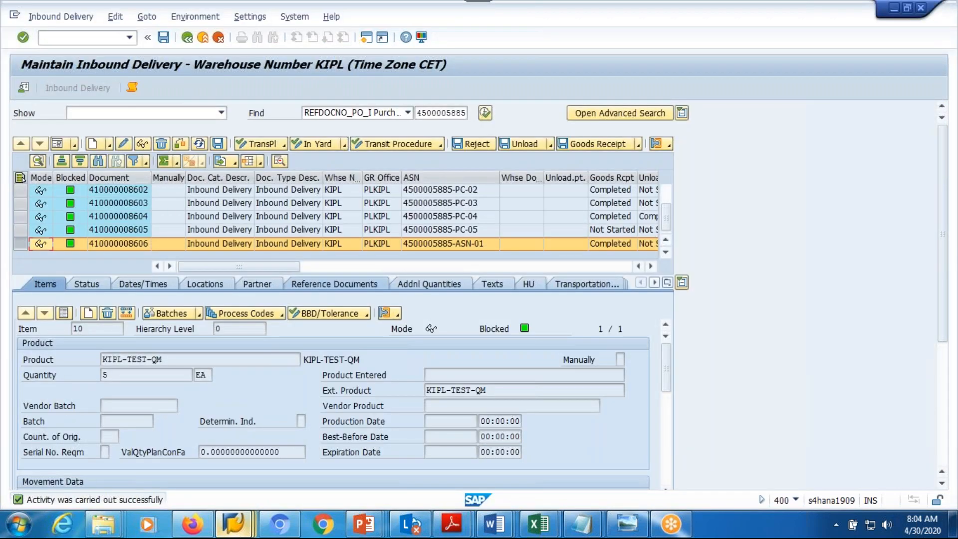
key(alt+Tab)
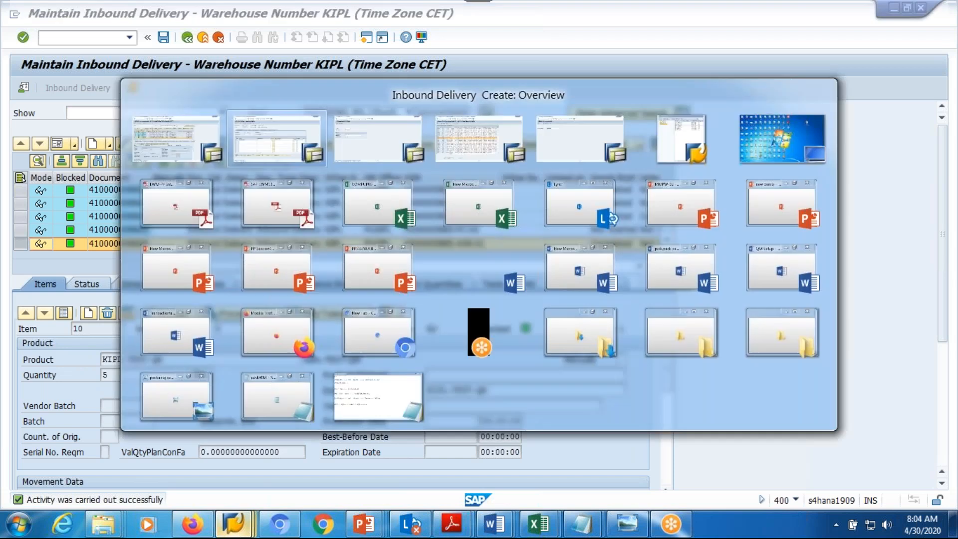
click(317, 266)
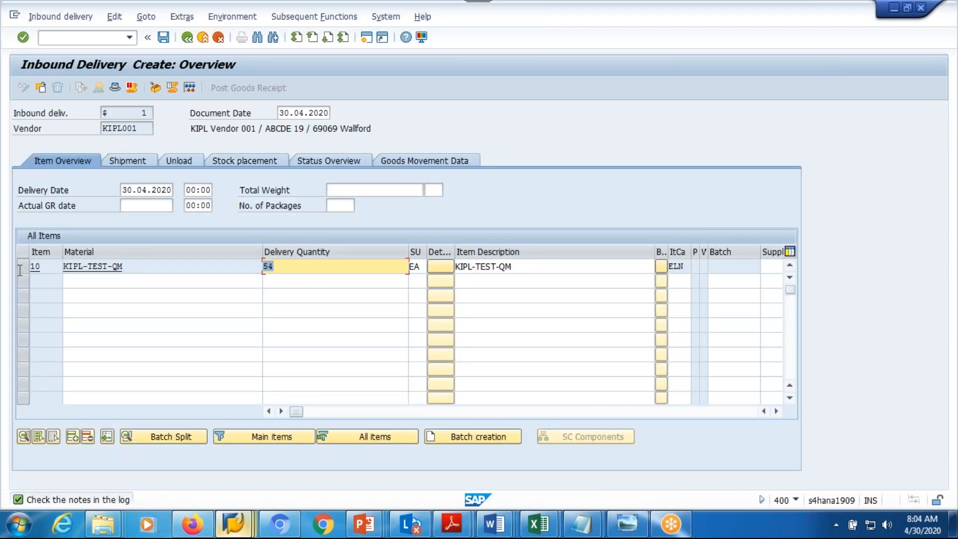
text(5)
key(Return)
key(Return)
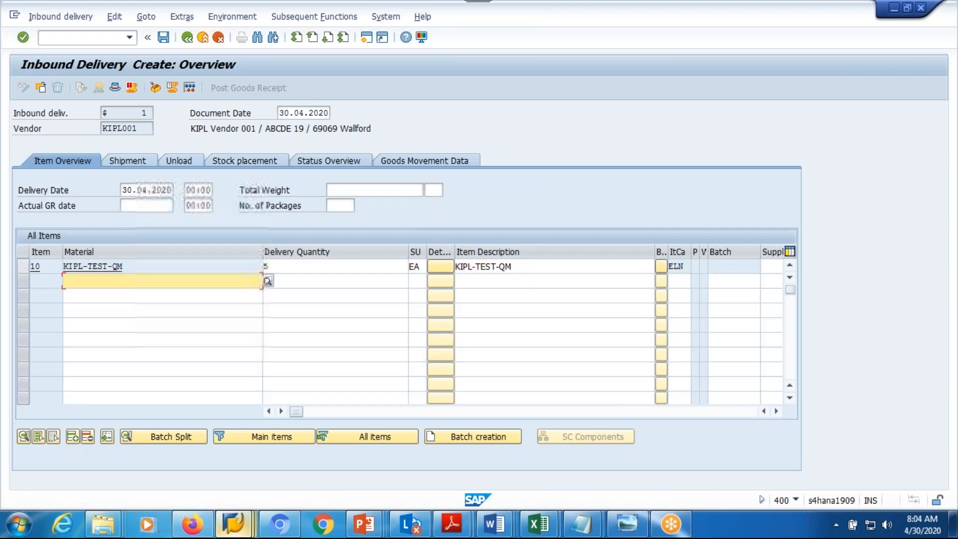
click(163, 37)
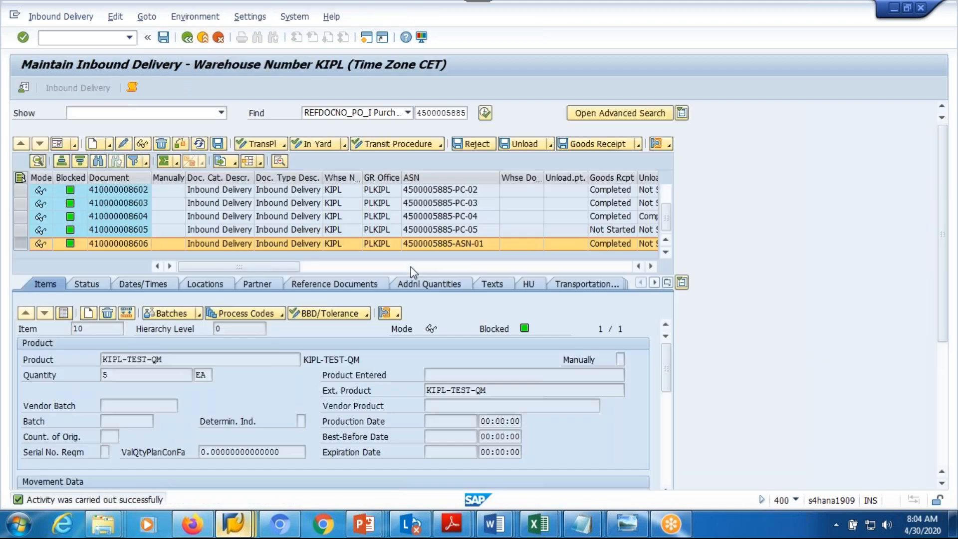
Rerun the purchase order search in Maintain Inbound Delivery and show the ASN-01 delivery's items as a list.
click(485, 113)
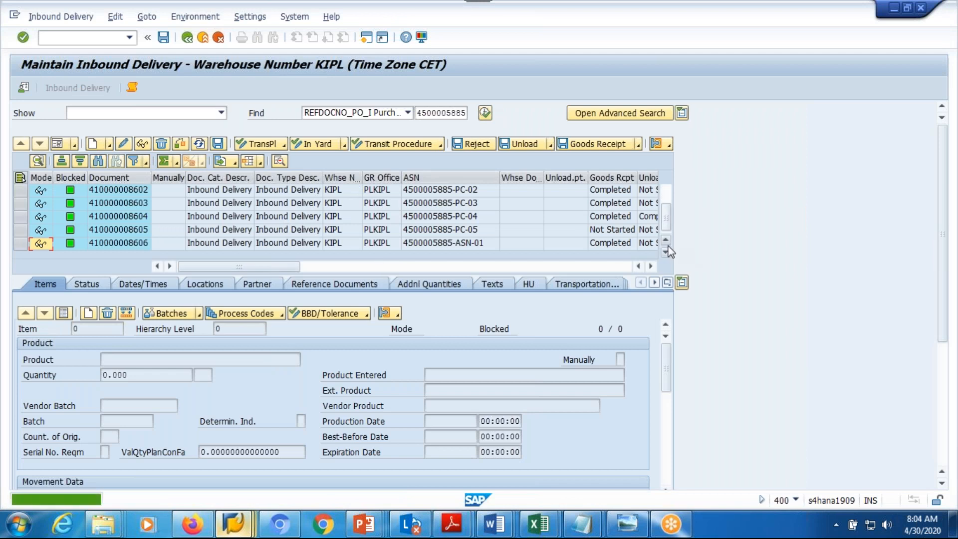
scroll(666, 244, up, 1)
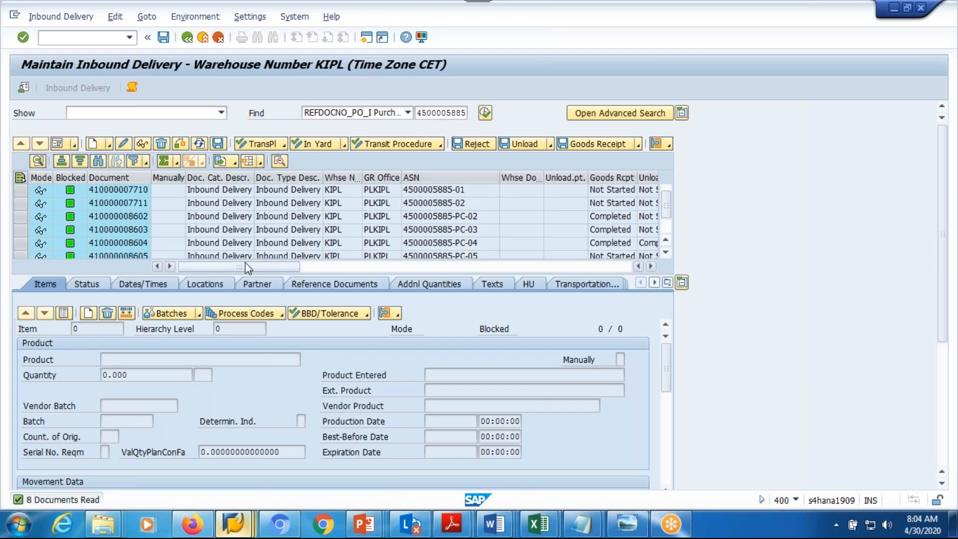
click(666, 253)
click(118, 243)
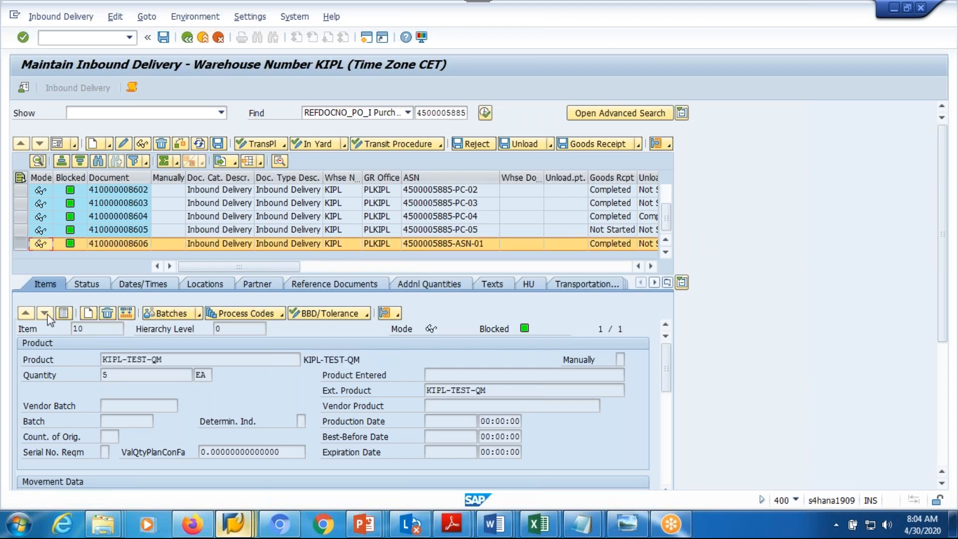
click(66, 316)
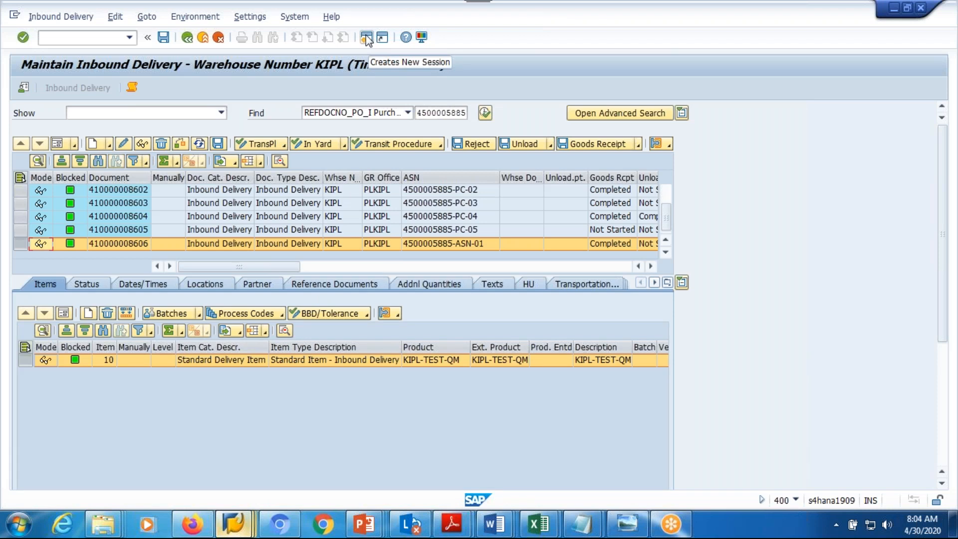
Open the inbound queue monitor SMQ2 in a new session and list the queues with their statuses.
click(368, 40)
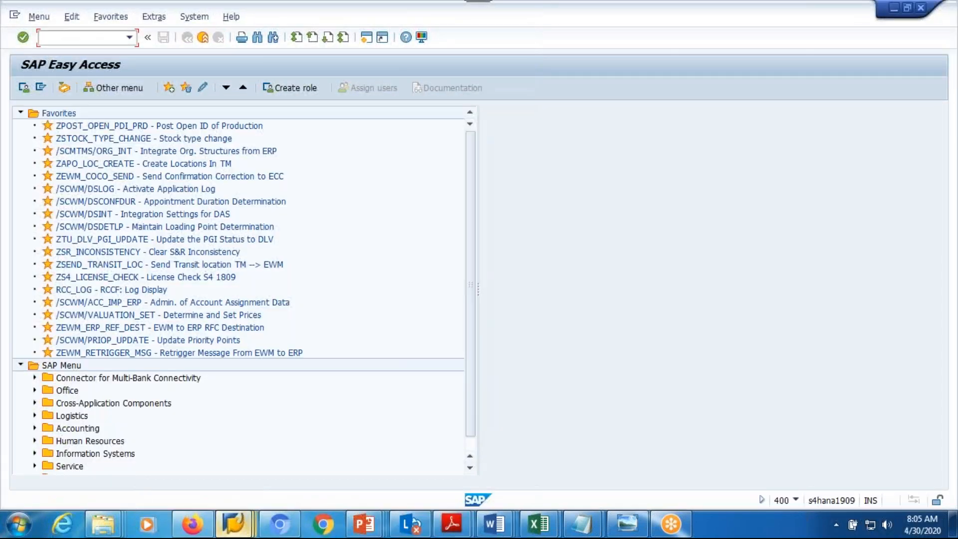
click(20, 112)
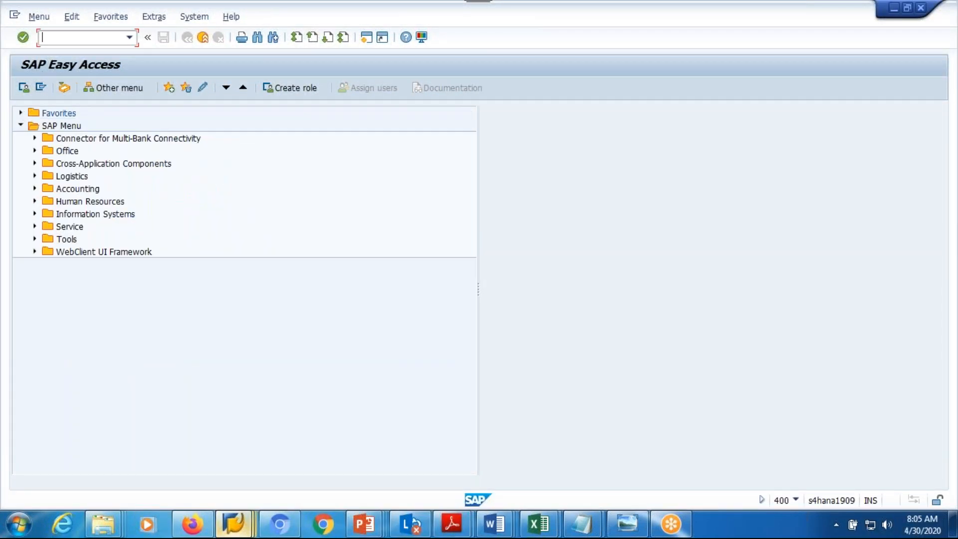
text(smq2)
key(Return)
click(23, 88)
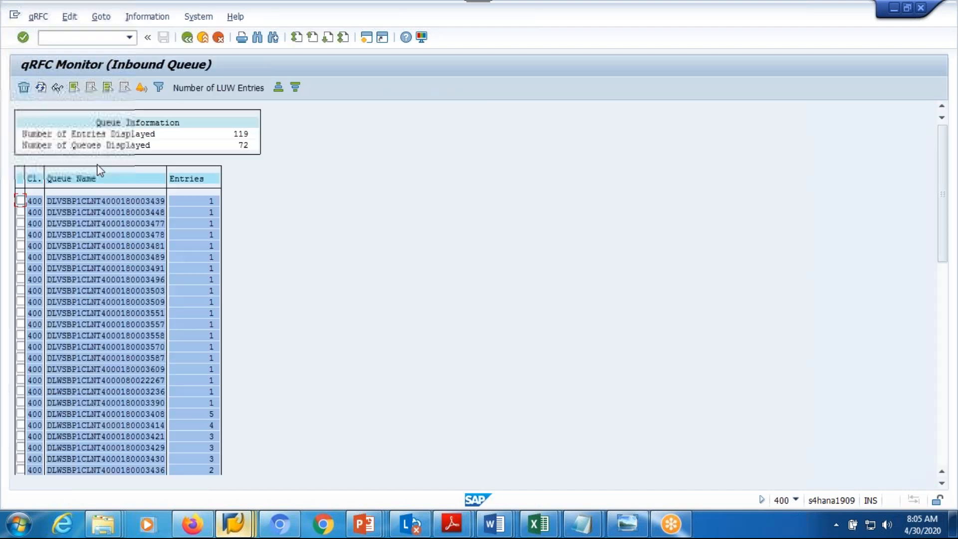
double_click(127, 201)
Open the log of the last failed delivery queue, ending in 3609, and select its ASN/BOL reference error.
drag(942, 173, 942, 439)
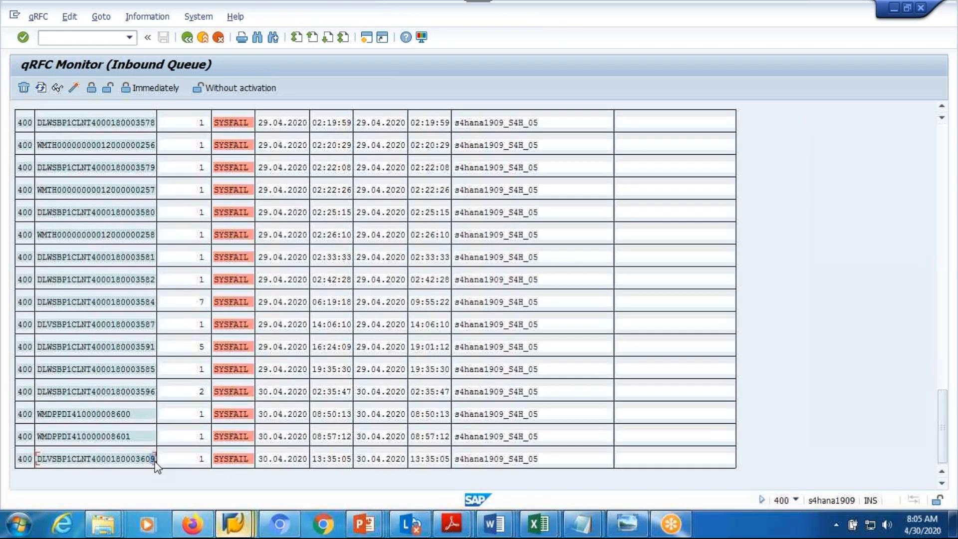
double_click(150, 458)
double_click(565, 146)
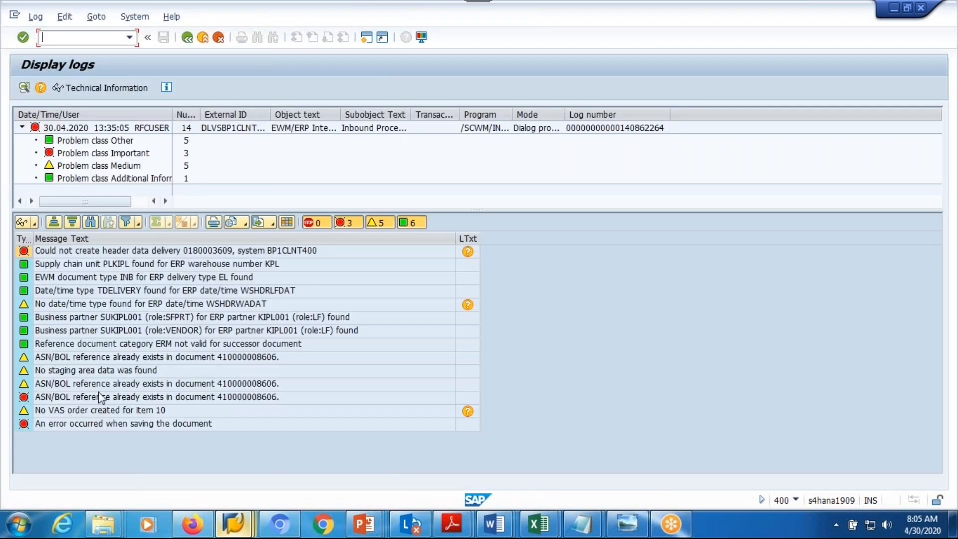
click(110, 387)
click(111, 403)
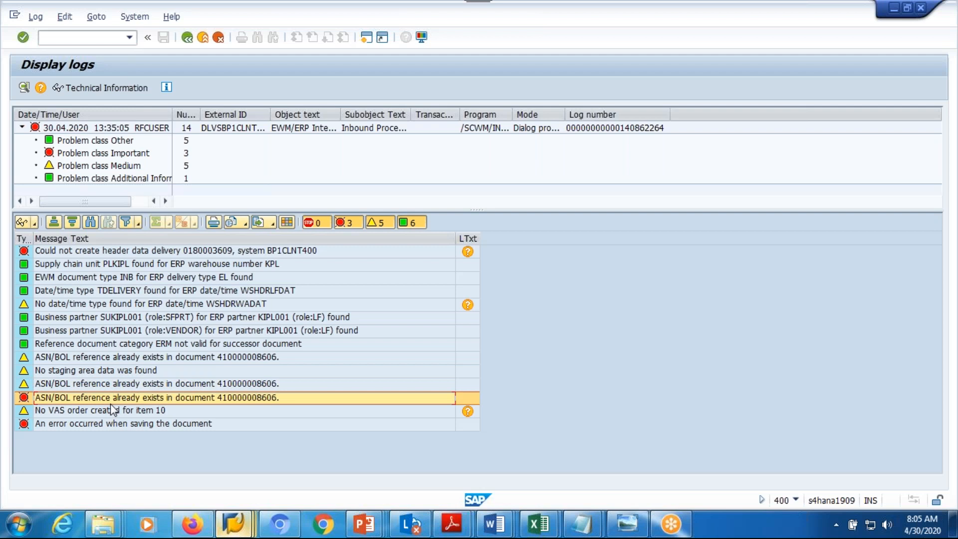
Leave the Display Inbound Delivery transaction in its session and examine the ASN/BOL reference error in the log again.
click(366, 37)
click(354, 313)
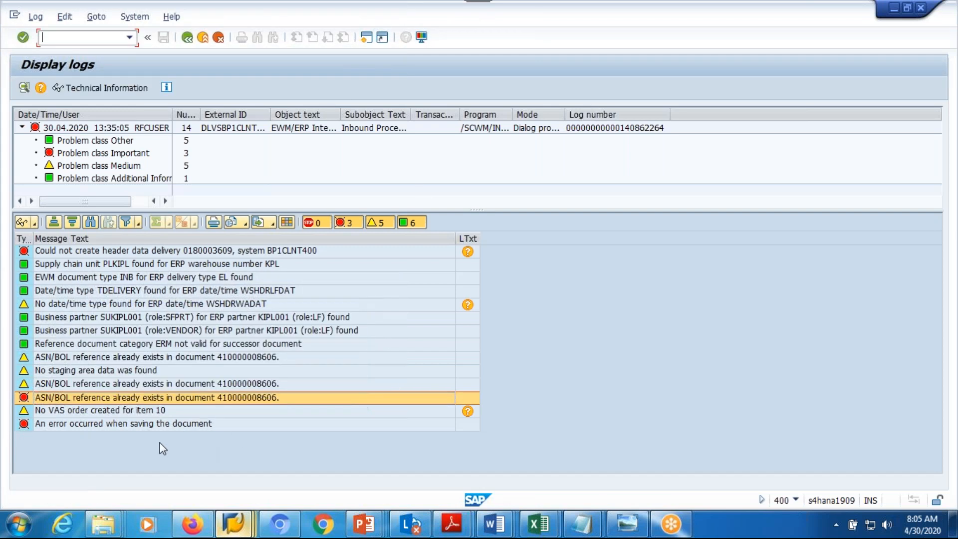
mouse_move(252, 526)
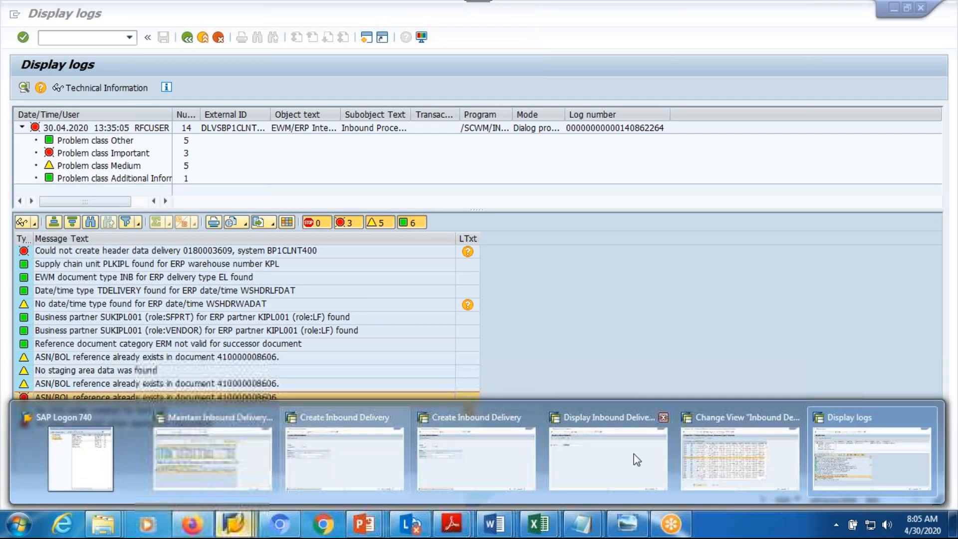
click(634, 455)
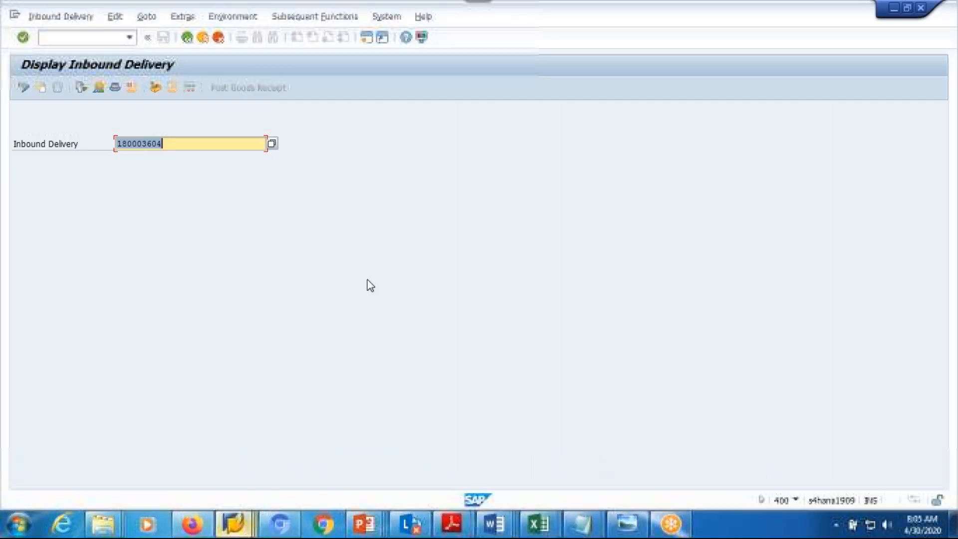
click(187, 37)
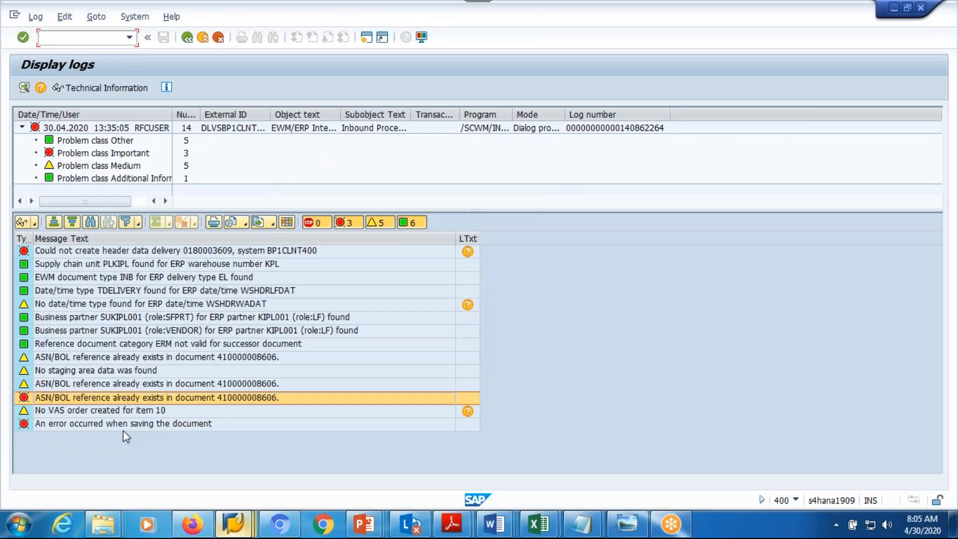
click(126, 425)
click(124, 400)
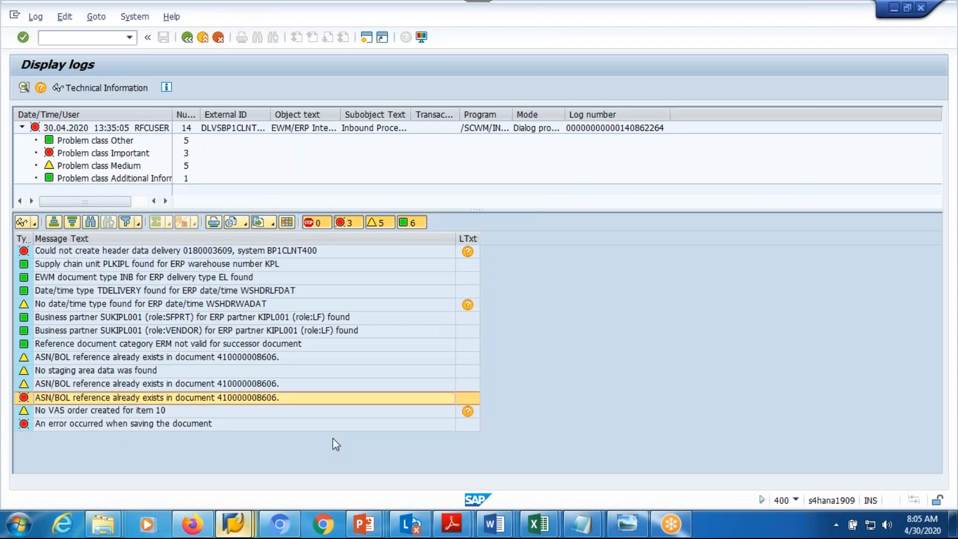
Open the SAP Customizing Implementation Guide through SPRO and browse to the logistics and warehouse management nodes.
key(alt+Tab)
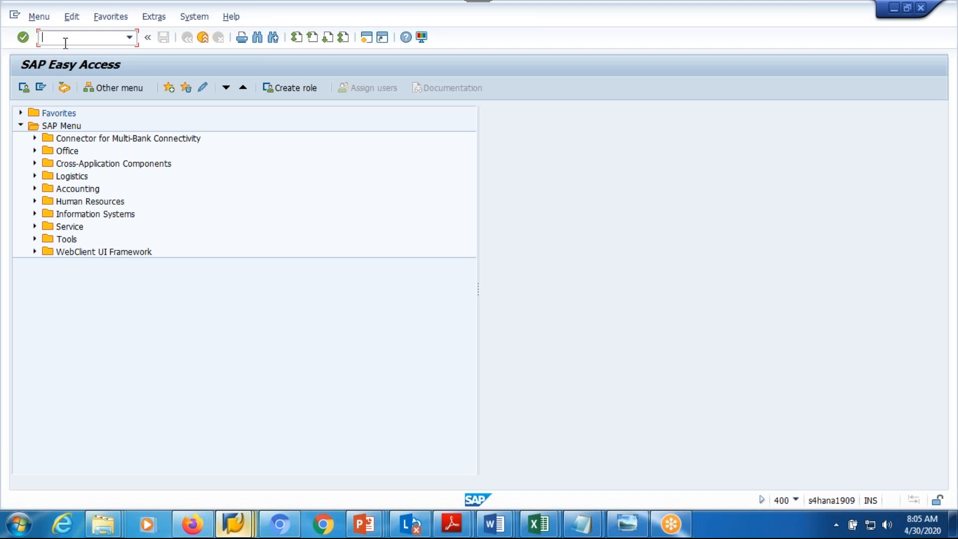
text(spro)
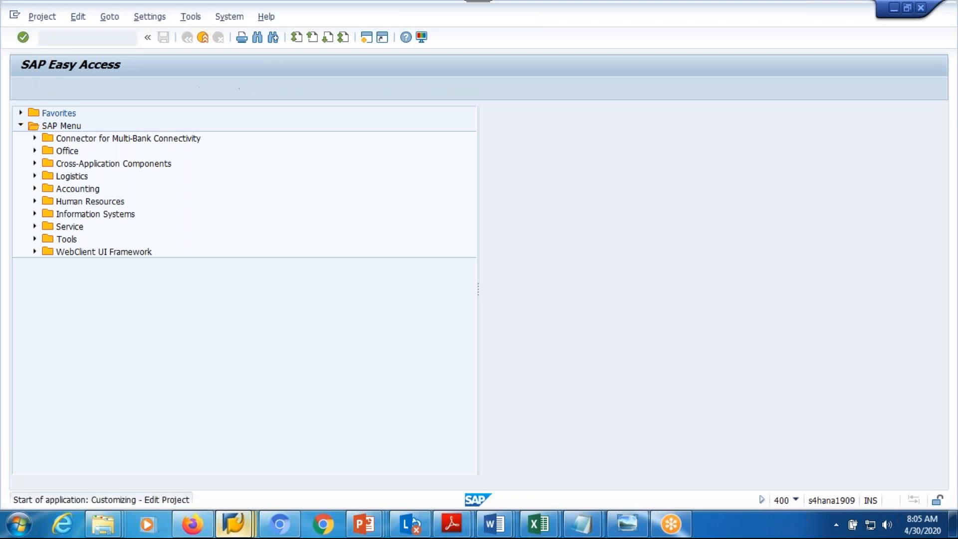
key(Return)
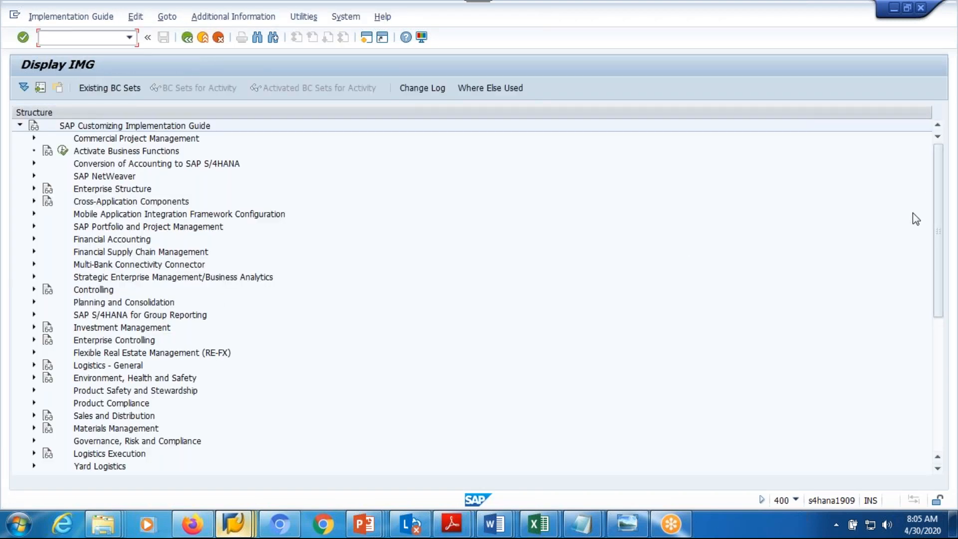
drag(935, 231, 929, 382)
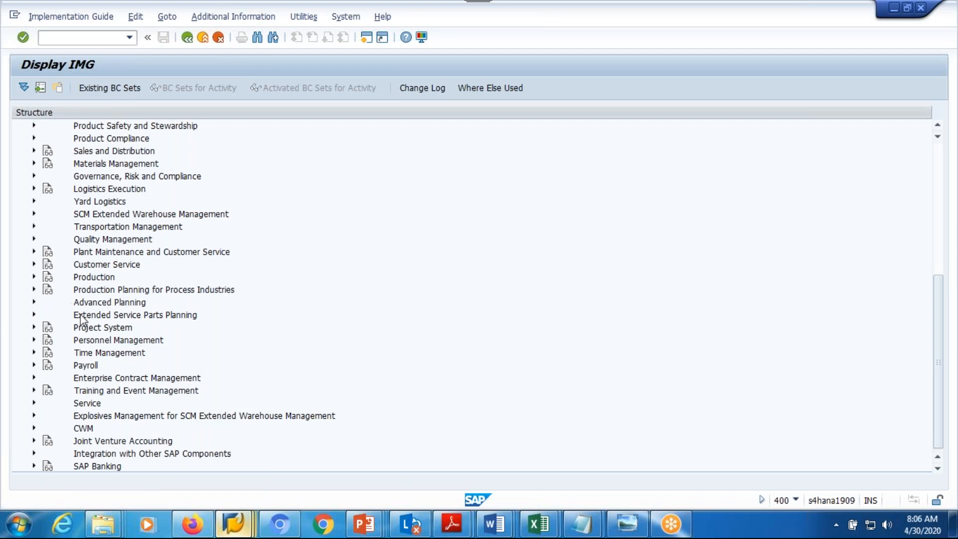
scroll(325, 300, up, 2)
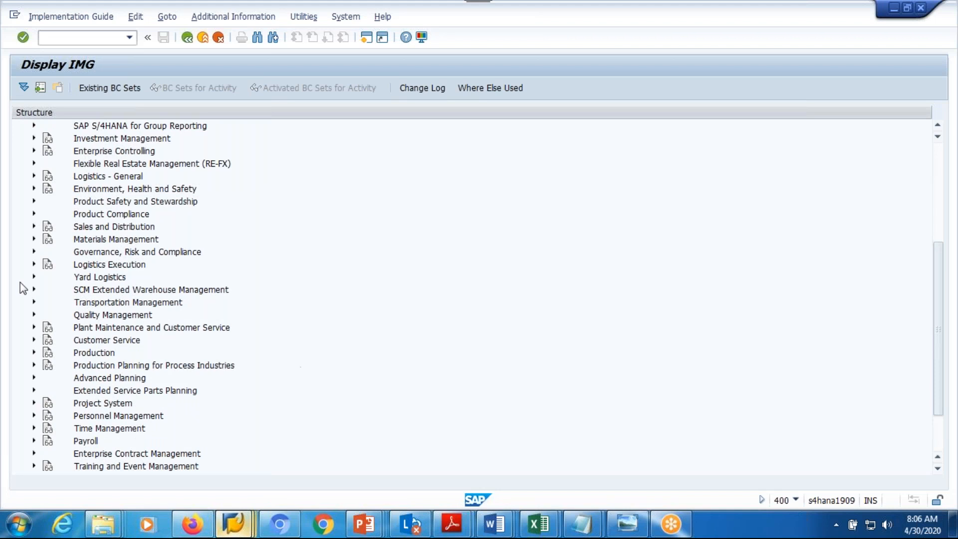
scroll(179, 259, up, 2)
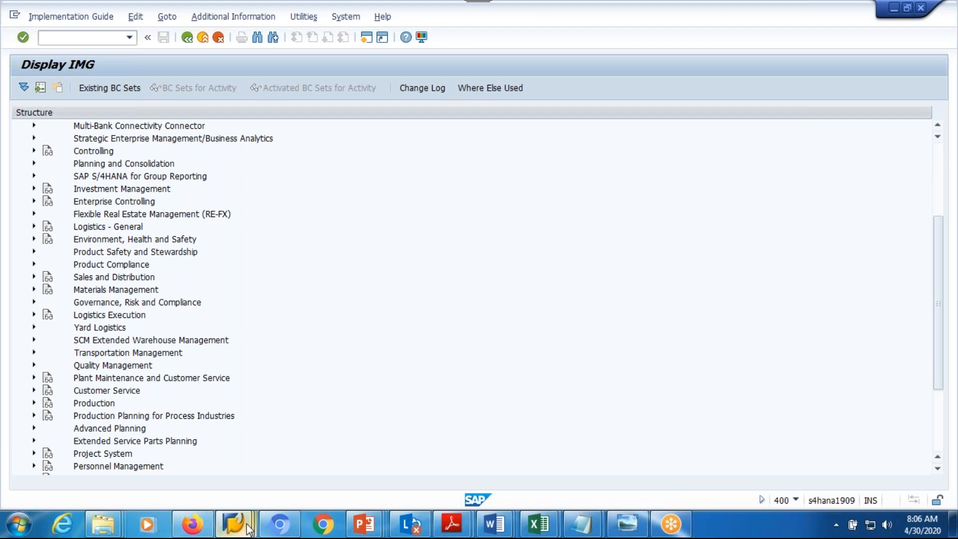
Open SAP Logon and start a connection to the separate EWM system, 02.per EWM.
mouse_move(248, 529)
click(82, 462)
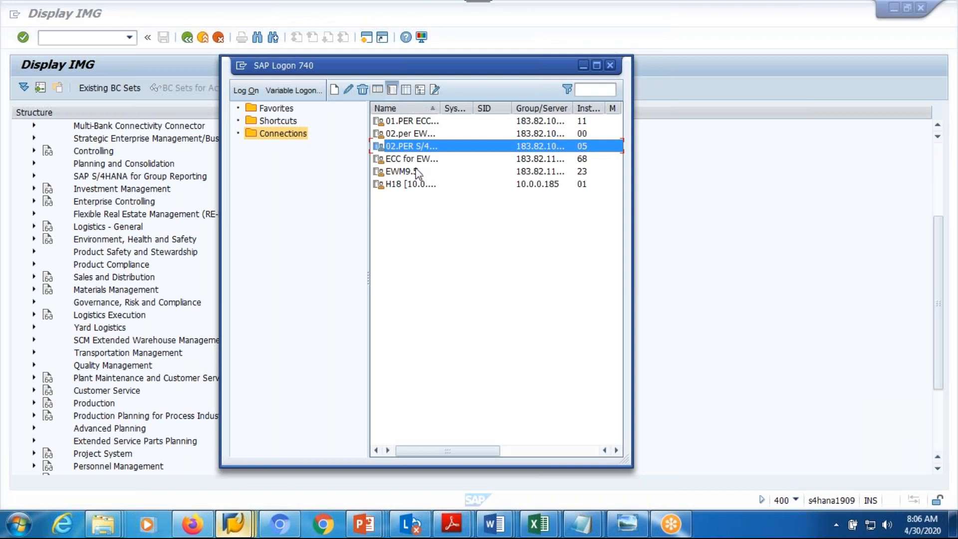
click(411, 137)
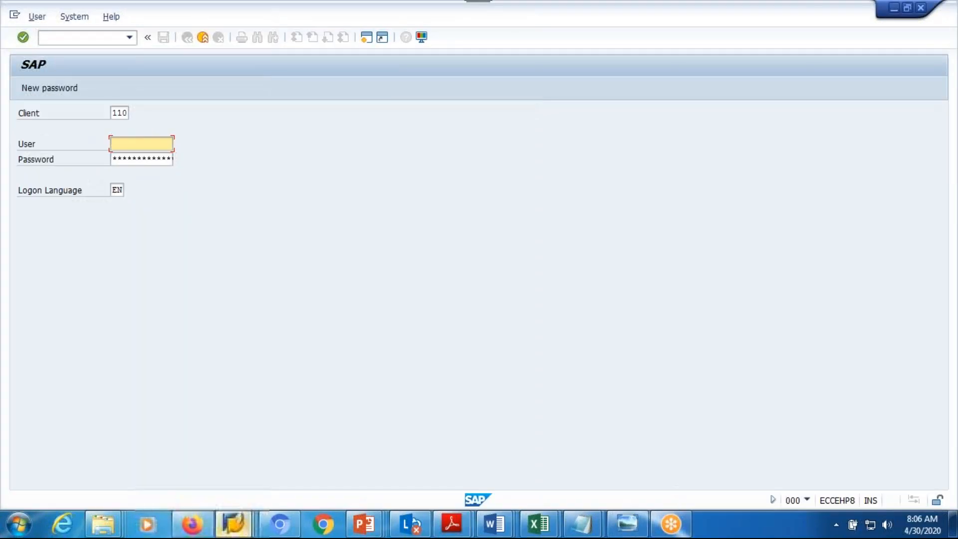
Log on to client 111 of the EWM system with the user name and account password.
click(120, 113)
click(122, 137)
click(132, 144)
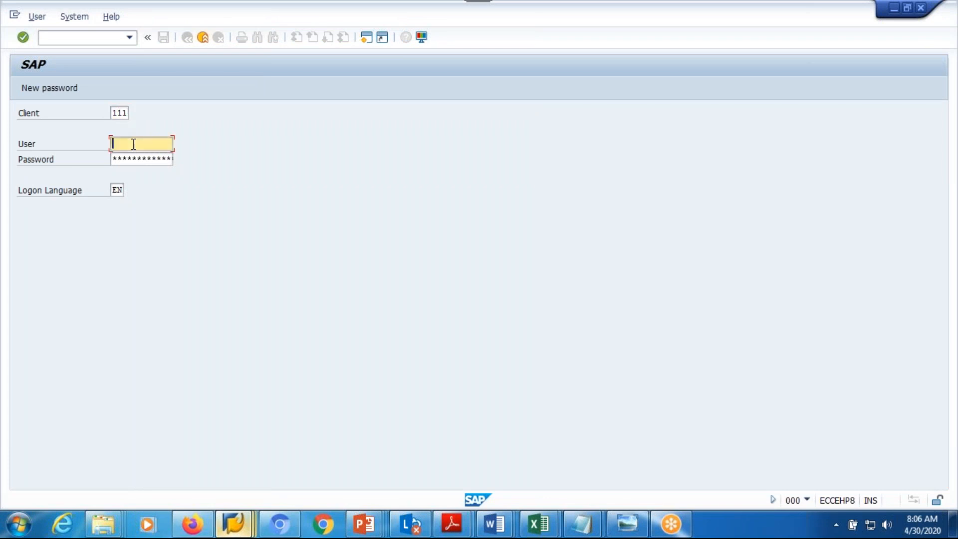
text(c)
click(133, 159)
click(136, 161)
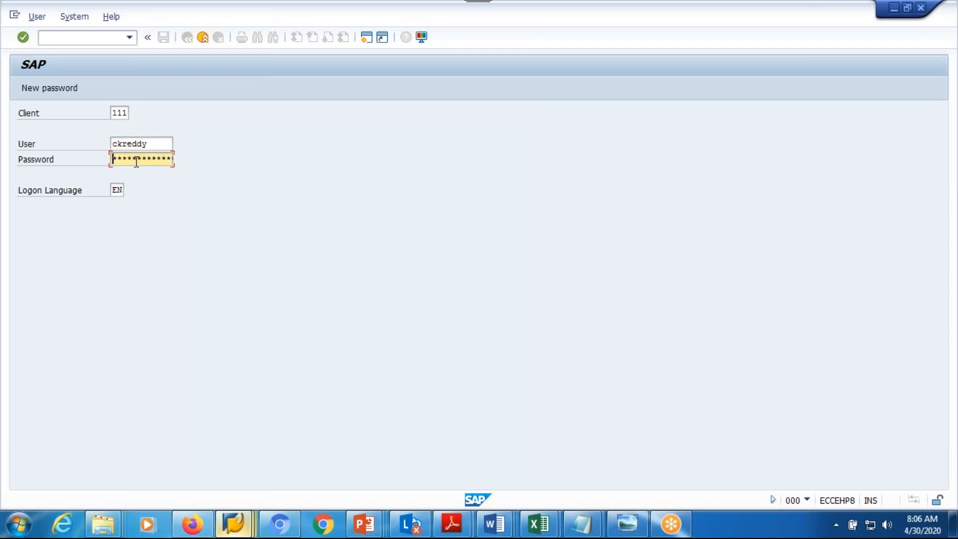
text(****)
key(Left)
key(Left)
key(Left)
key(Left)
text(********)
key(Return)
Open the Customizing Implementation Guide through SPRO and expand Extended Warehouse Management's Interfaces, ERP Integration and General Settings.
text(spro)
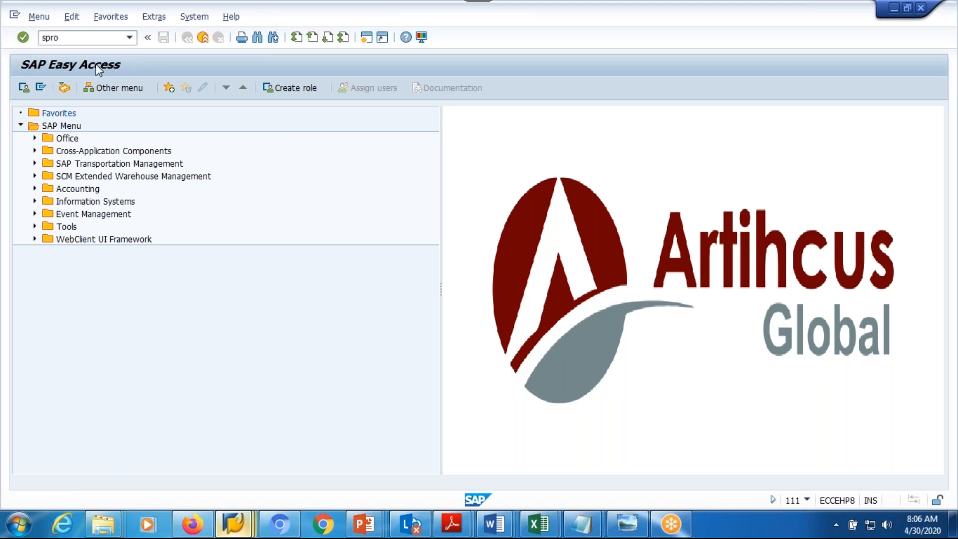
key(Return)
click(89, 89)
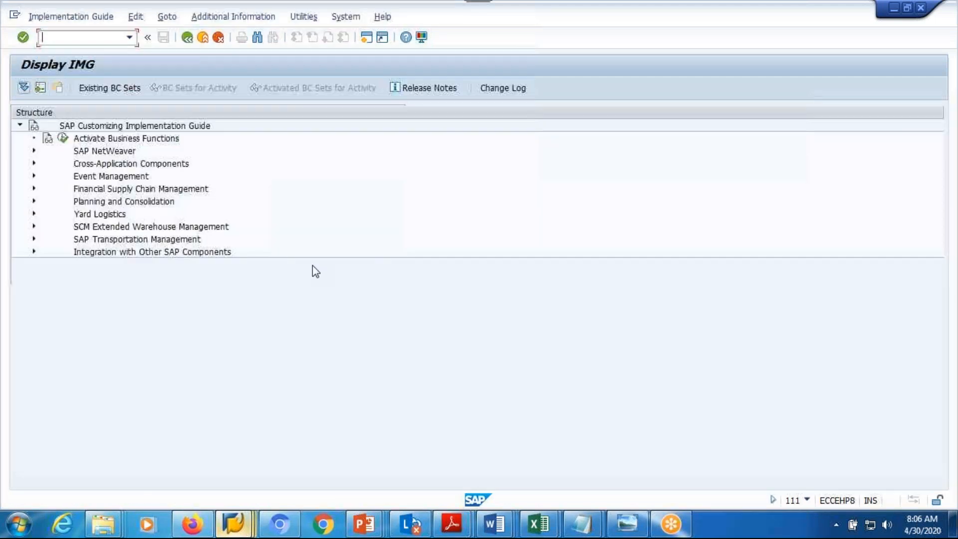
click(33, 228)
click(48, 240)
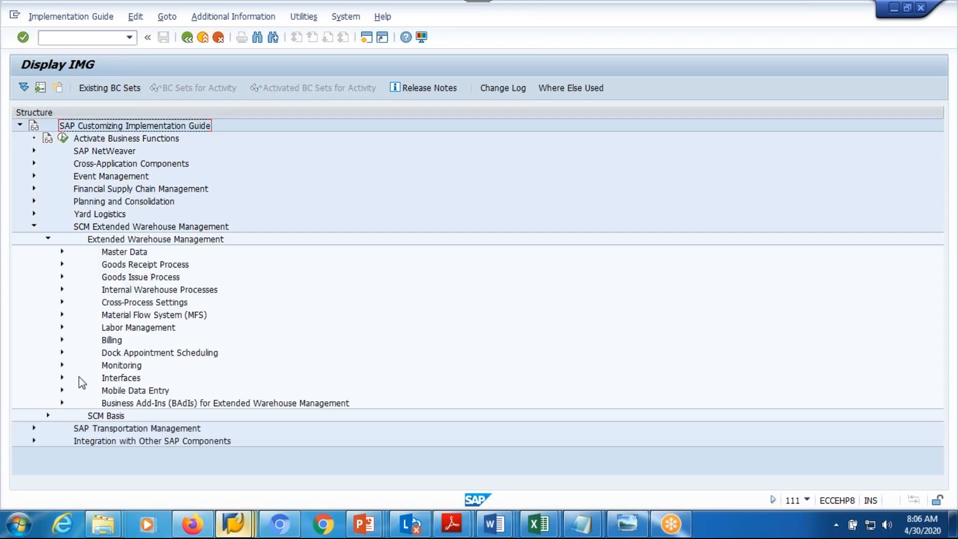
click(62, 378)
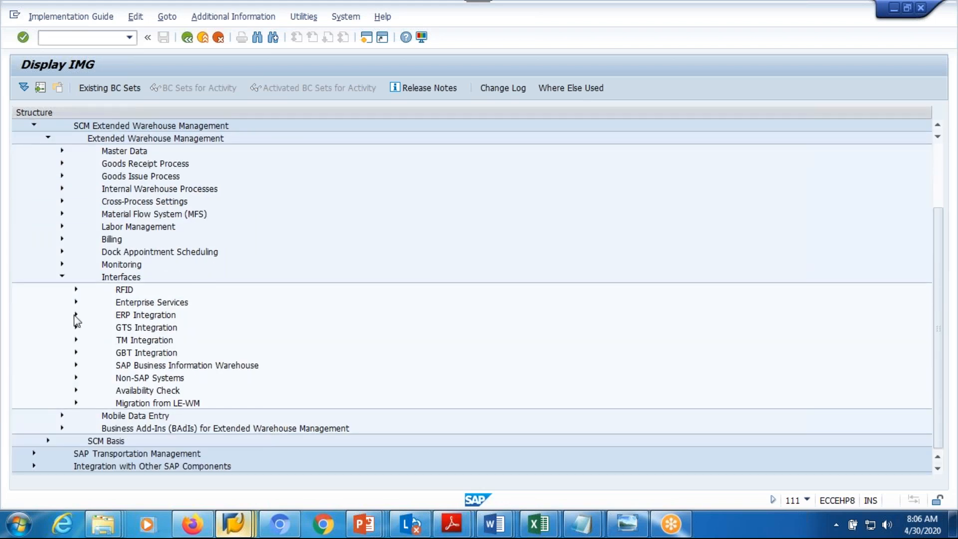
click(76, 314)
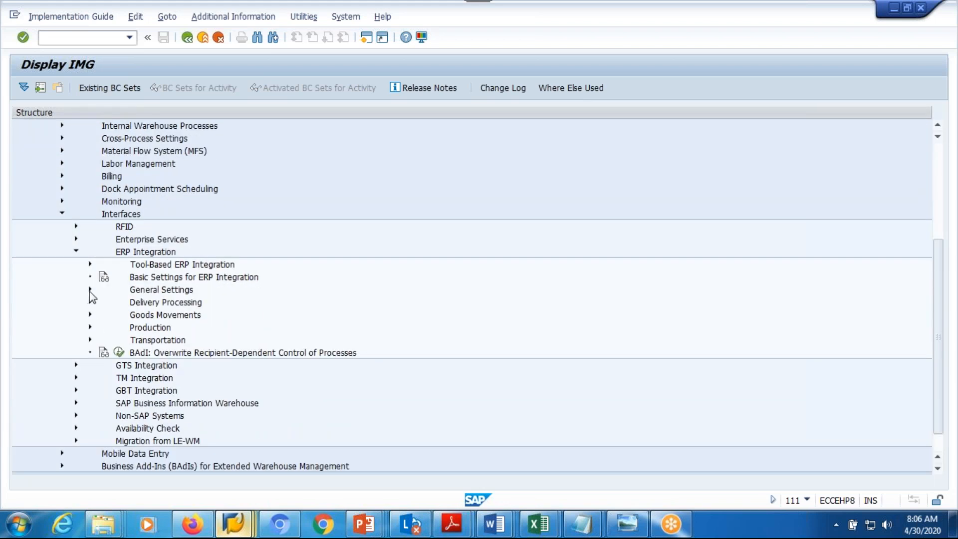
click(90, 291)
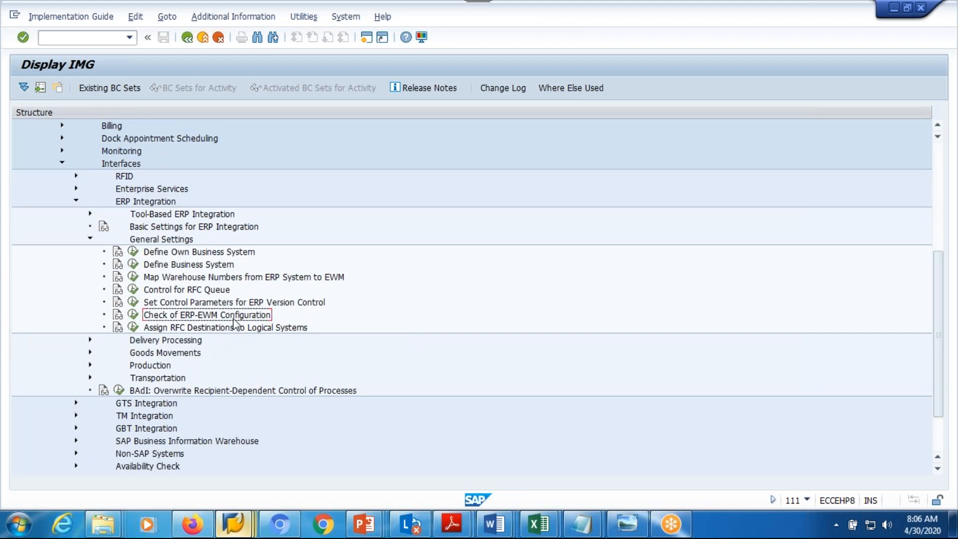
Open Set Control Parameters for ERP Version Control for business system EH8CLNT910 and examine the Unique ASN Number options.
click(135, 303)
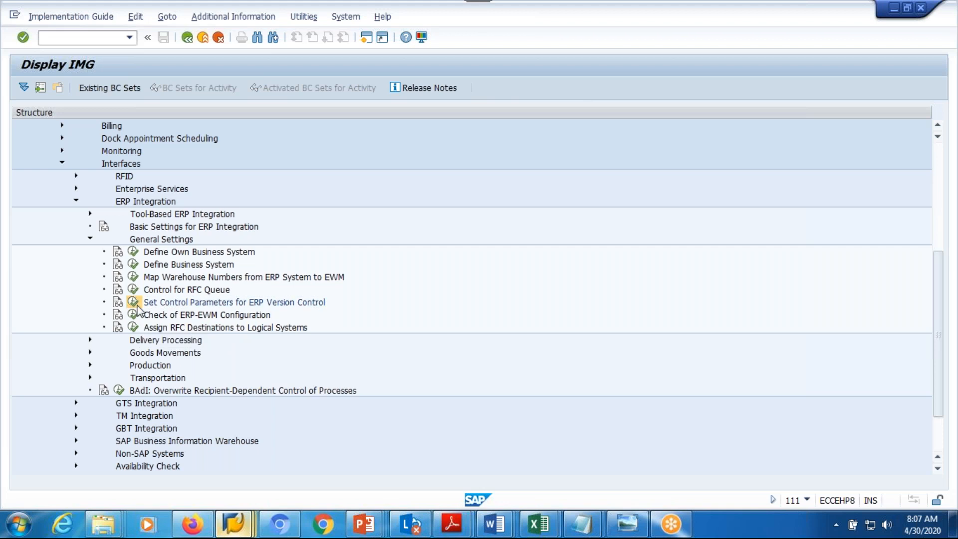
key(F4)
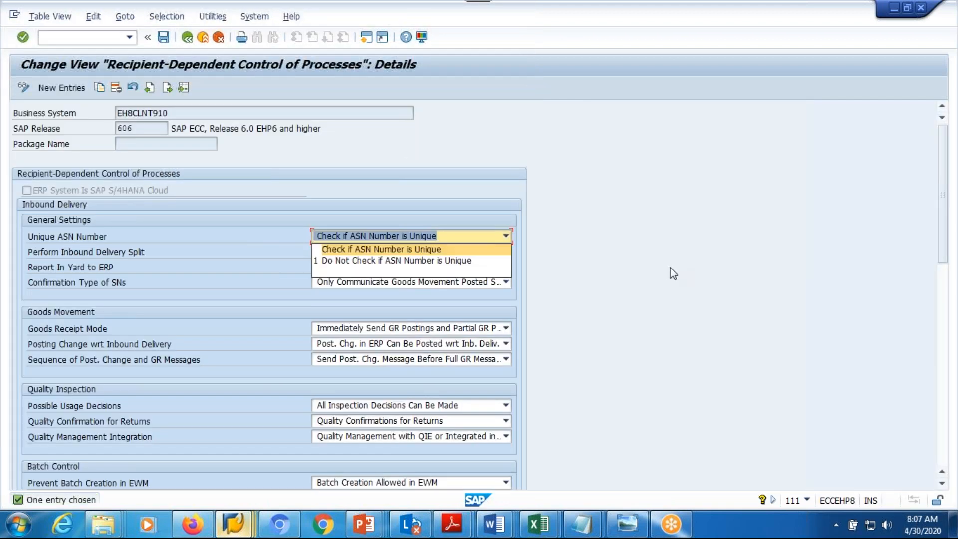
click(620, 285)
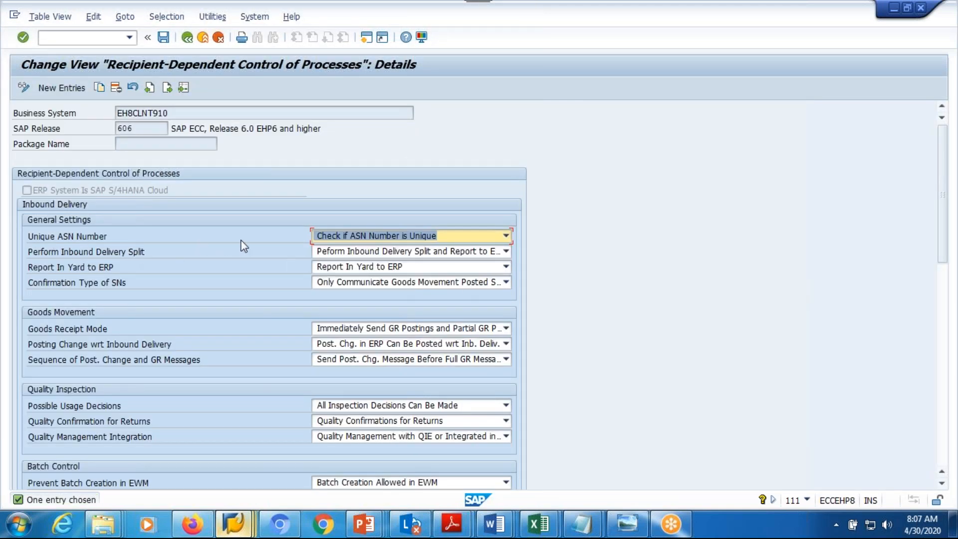
click(375, 238)
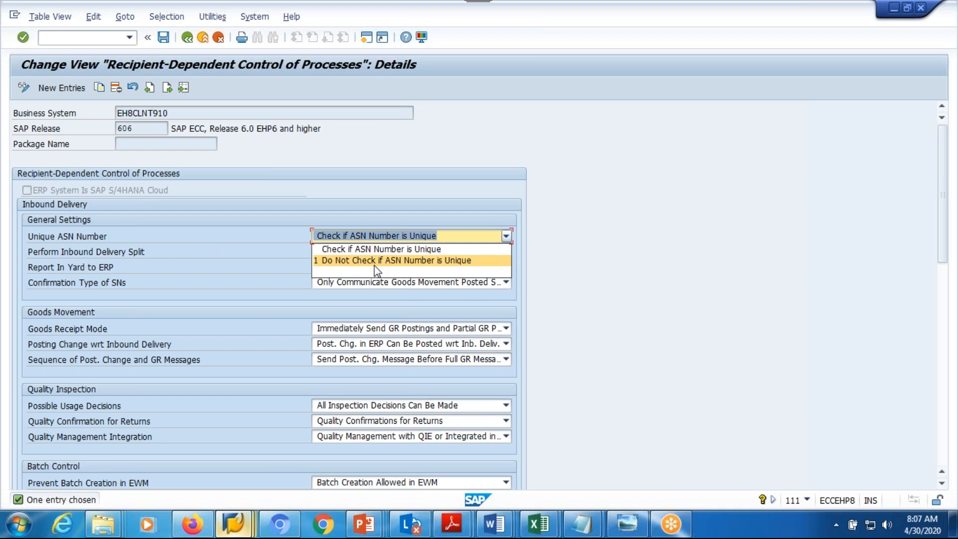
click(663, 272)
Switch to the Display logs session, leave the log and queue monitor, and open the Customizing Implementation Guide through SPRO.
mouse_move(234, 529)
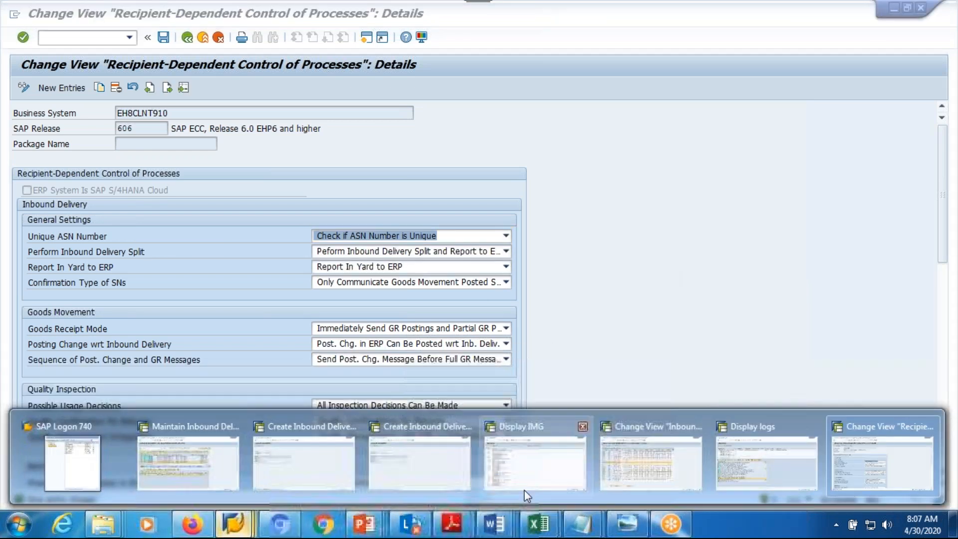
click(733, 449)
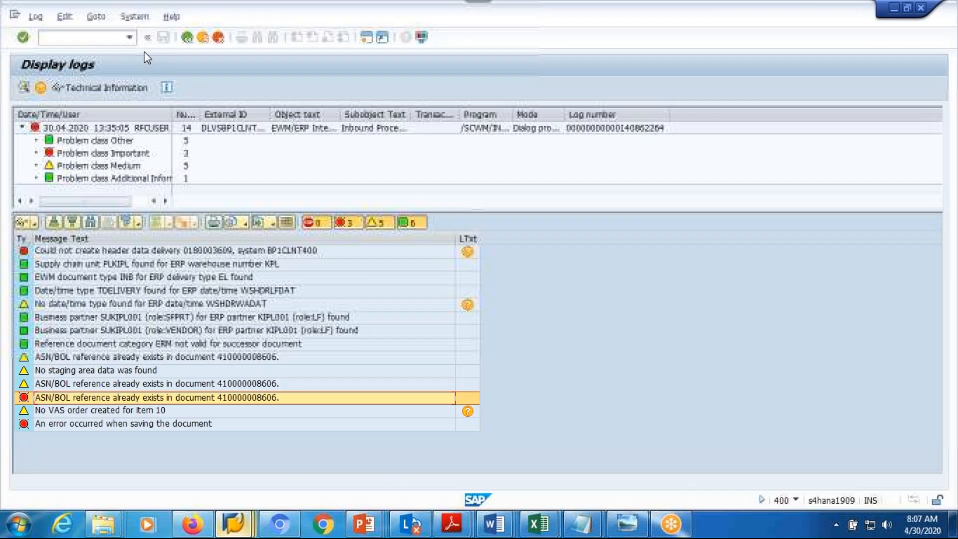
click(203, 40)
click(203, 41)
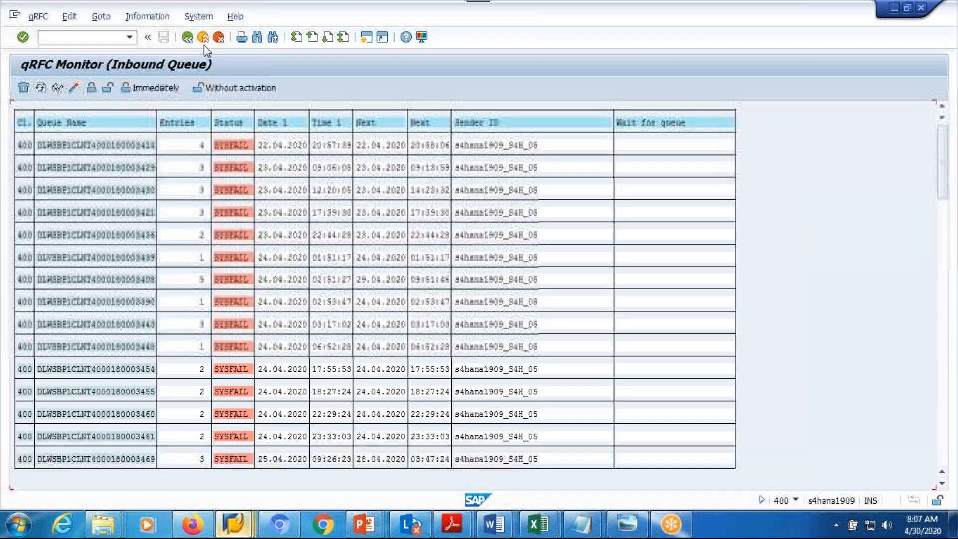
click(203, 42)
click(202, 40)
click(126, 41)
click(110, 38)
text(spro)
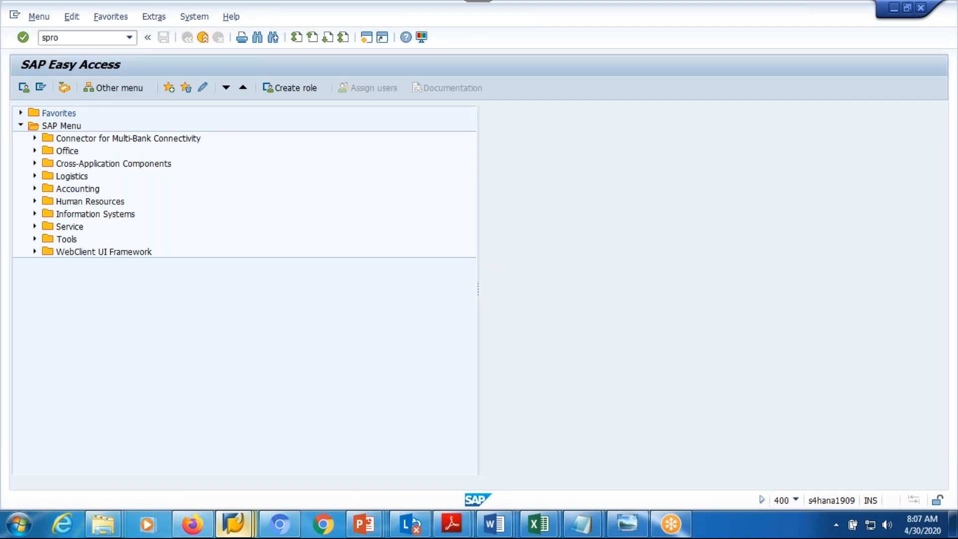
key(Return)
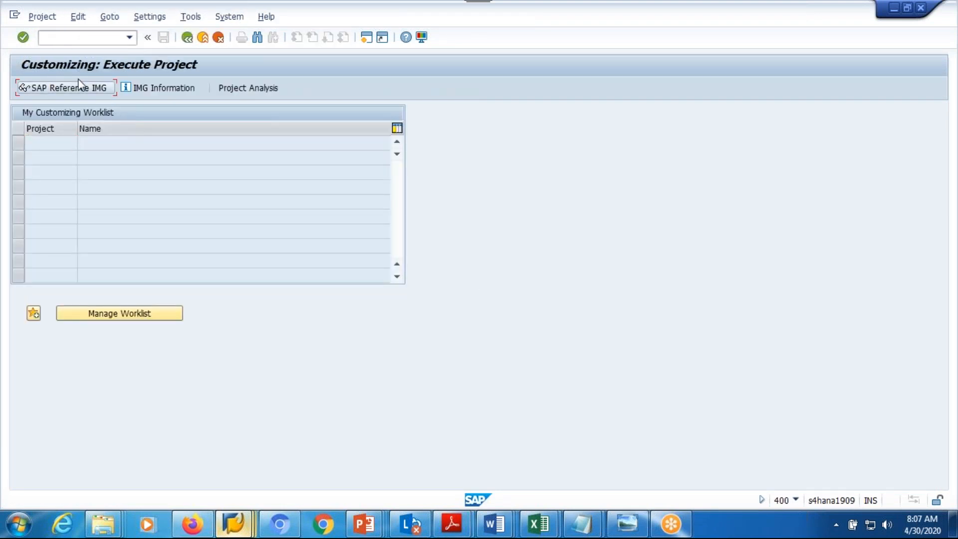
click(85, 86)
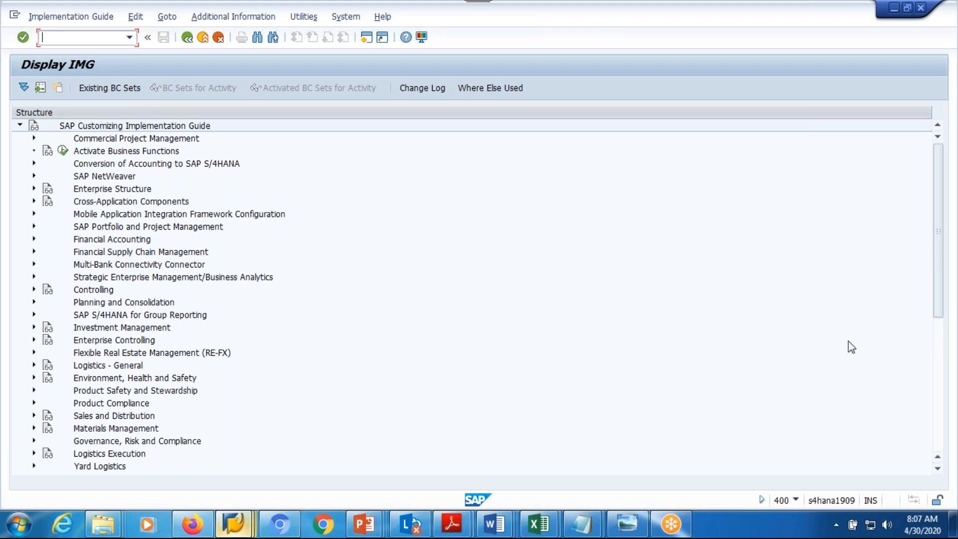
Expand SCM Extended Warehouse Management down to Interfaces, ERP Integration and General Settings, and check its activities for ERP version control.
drag(931, 267, 935, 345)
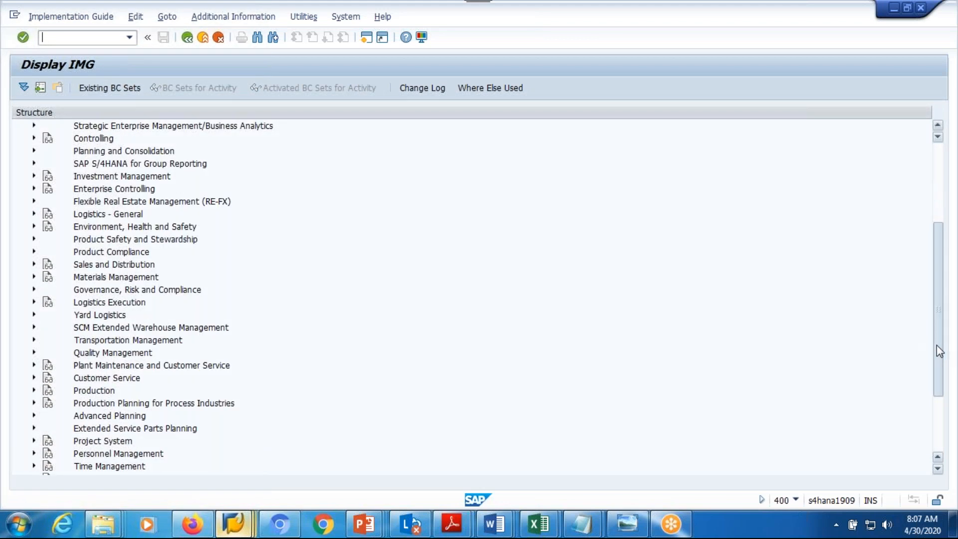
click(33, 328)
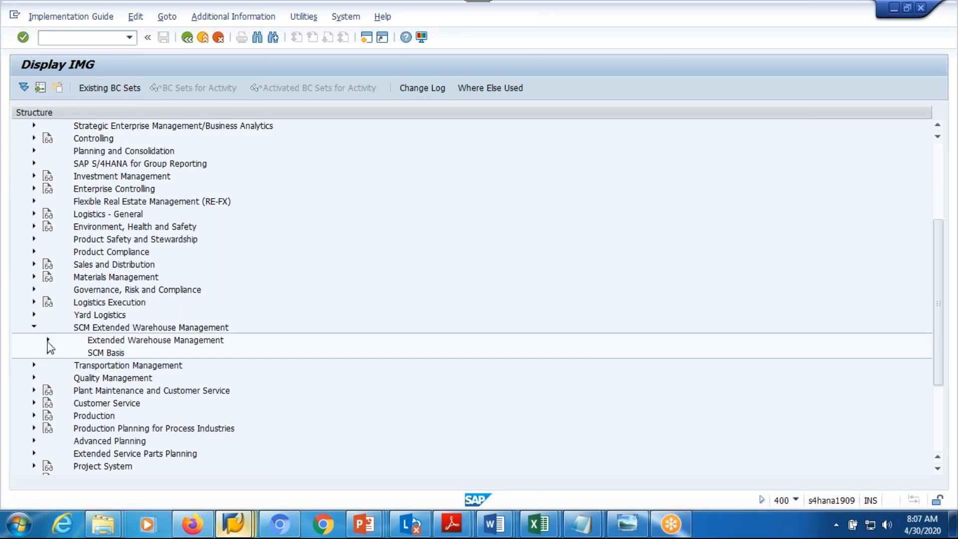
click(48, 340)
click(62, 451)
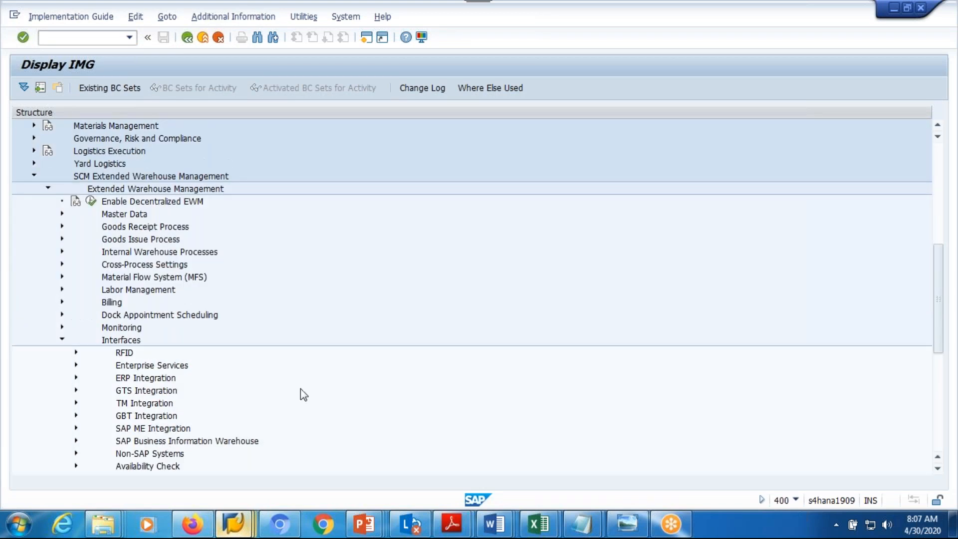
click(76, 314)
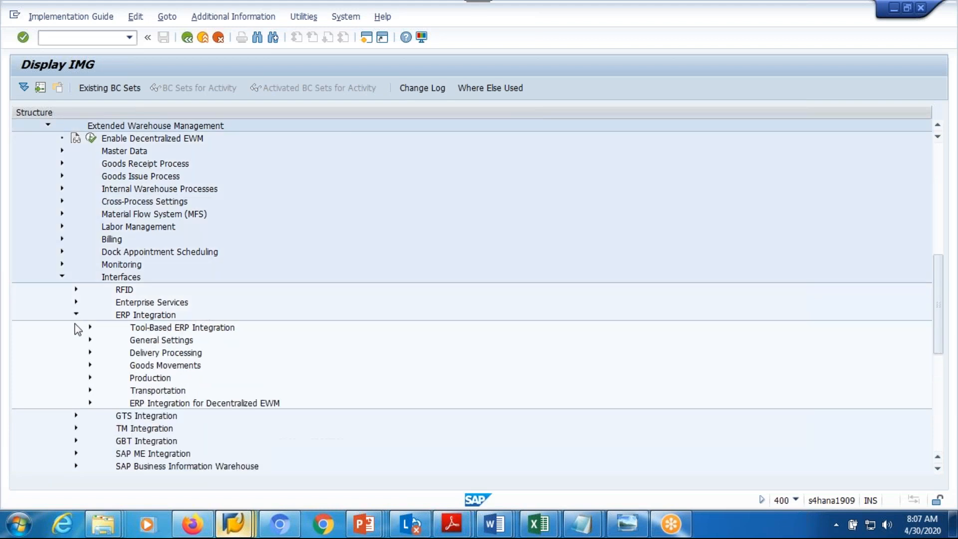
click(90, 339)
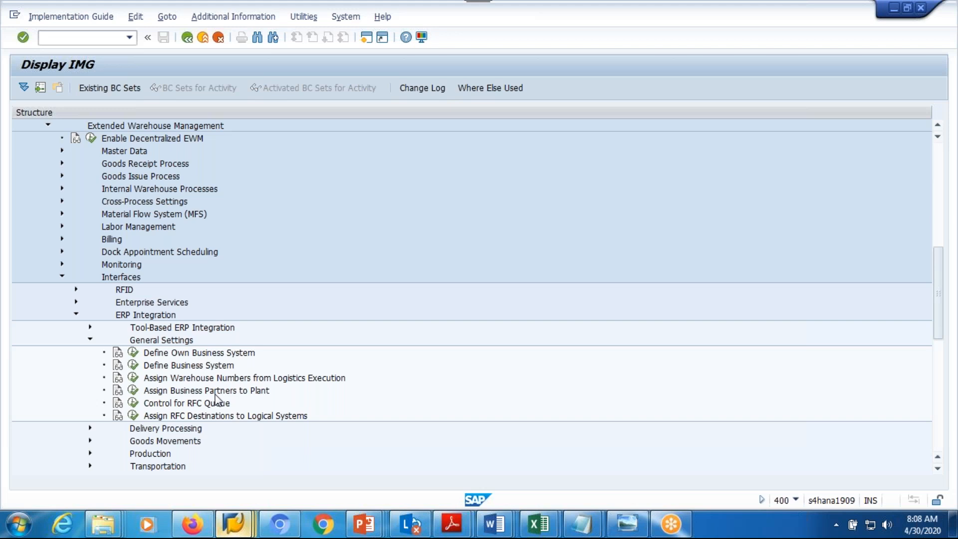
Switch to a Create Inbound Delivery session, replace it with inbound queue monitor SMQ2, and list the queues with their statuses.
key(alt+Tab)
key(alt+Tab)
click(234, 523)
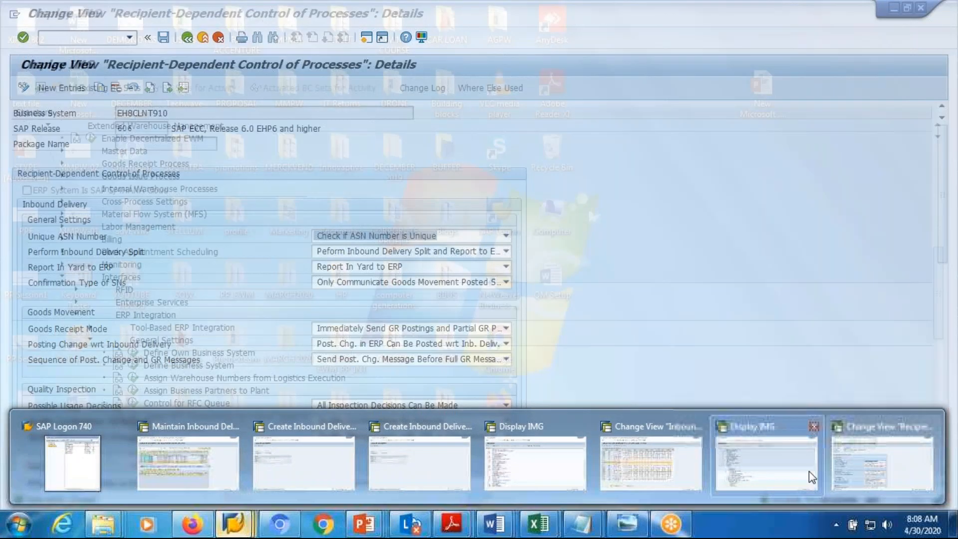
click(406, 475)
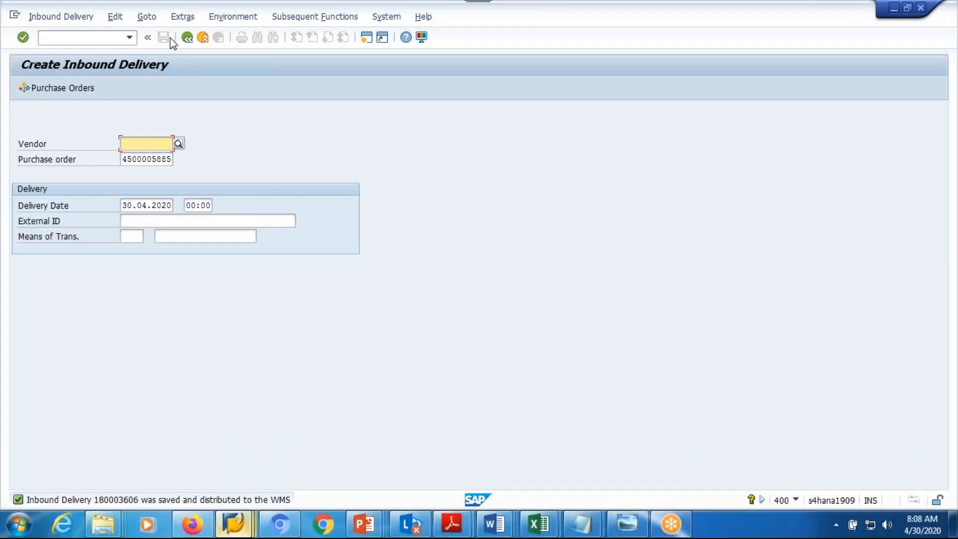
click(187, 37)
click(62, 43)
text(smq2)
key(Return)
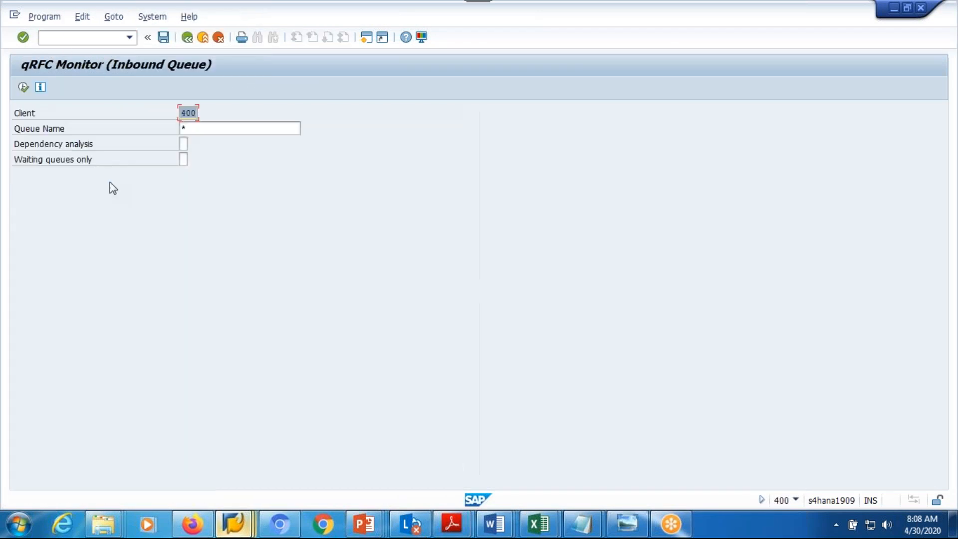
click(23, 87)
drag(942, 149, 941, 430)
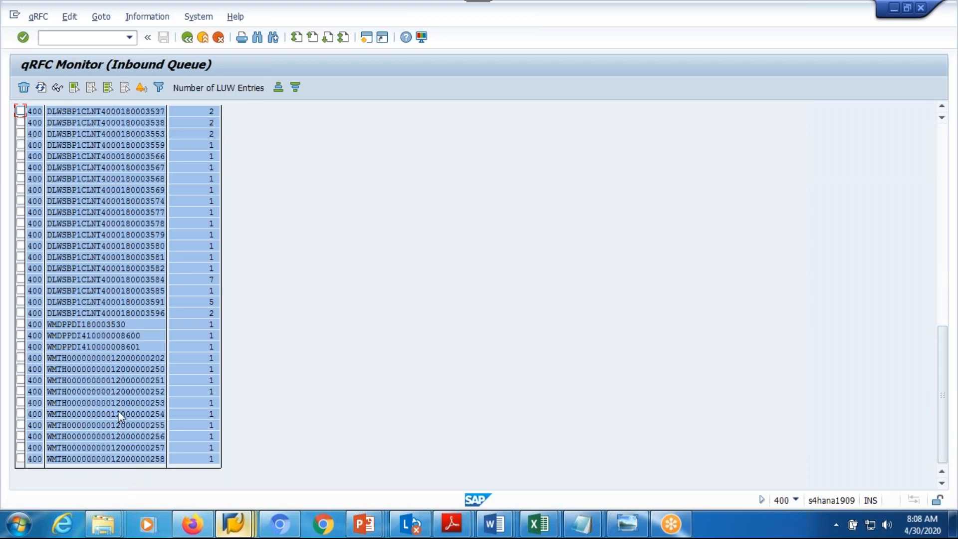
click(108, 88)
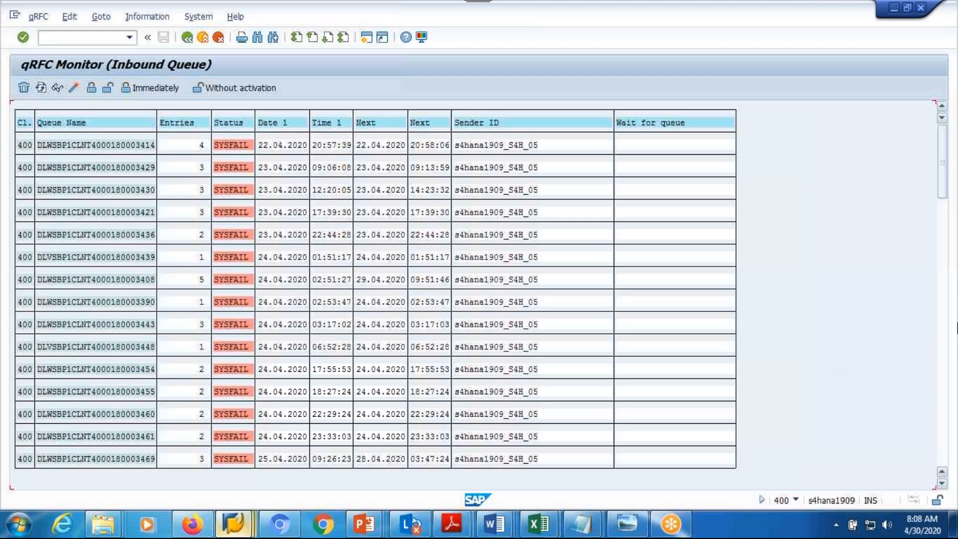
drag(939, 163, 957, 435)
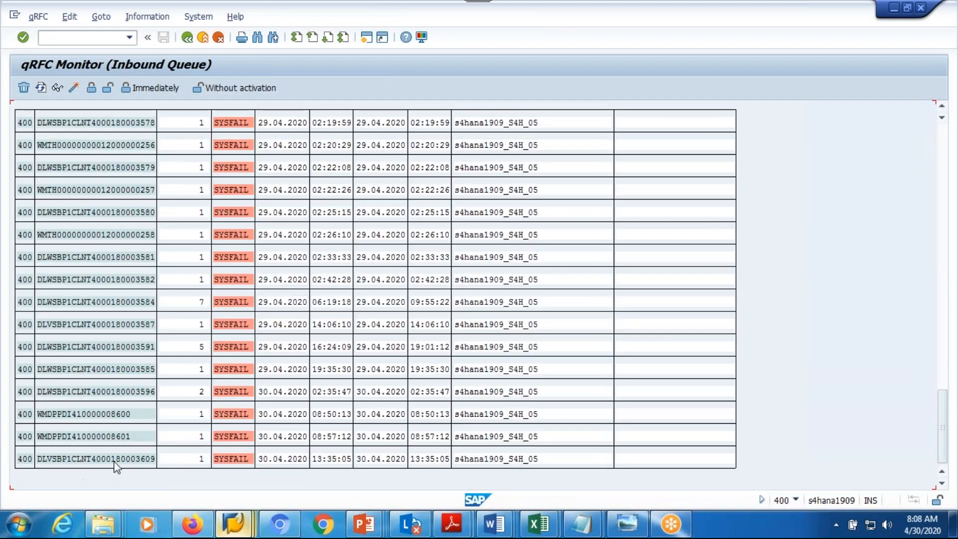
Open the log of the failed delivery queue ending in 3609, select its ASN/BOL reference error, and leave the log.
click(98, 459)
double_click(98, 459)
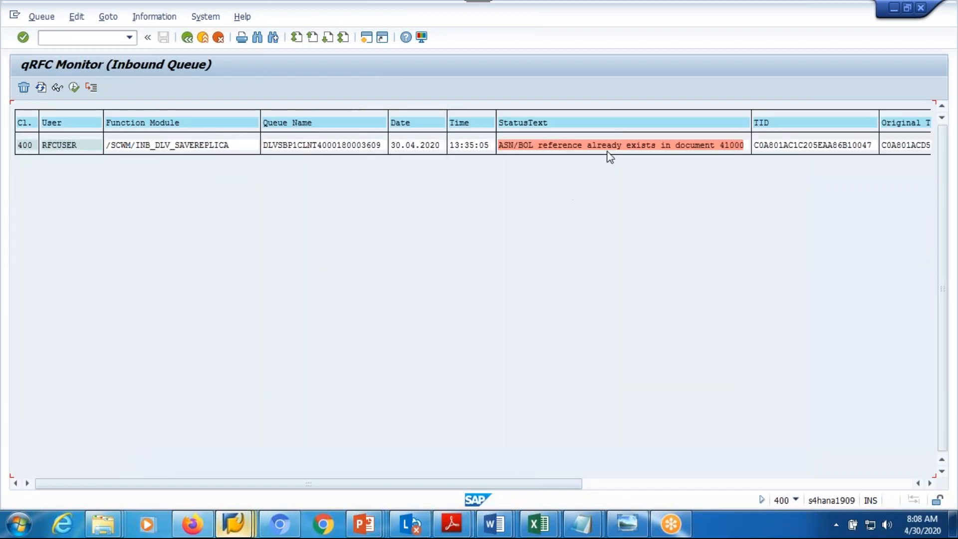
double_click(603, 154)
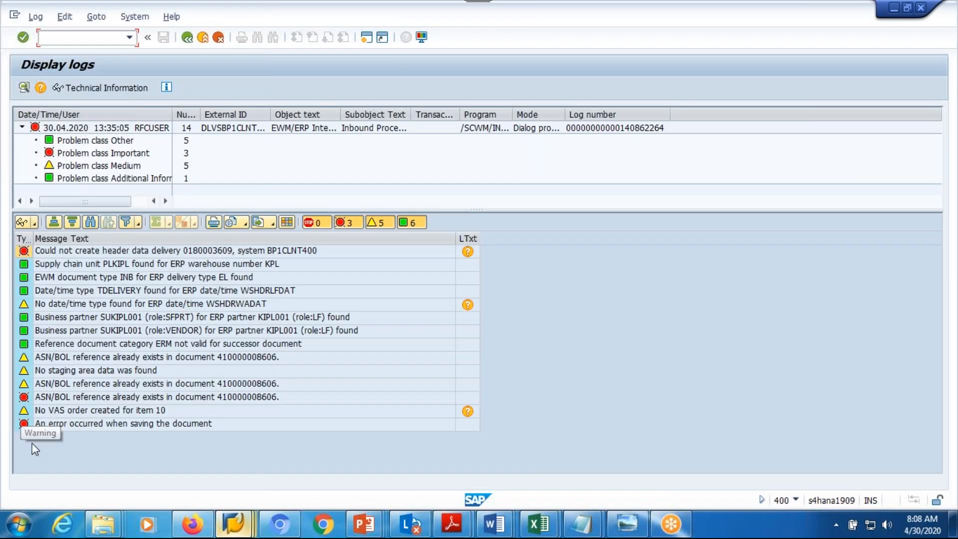
click(81, 400)
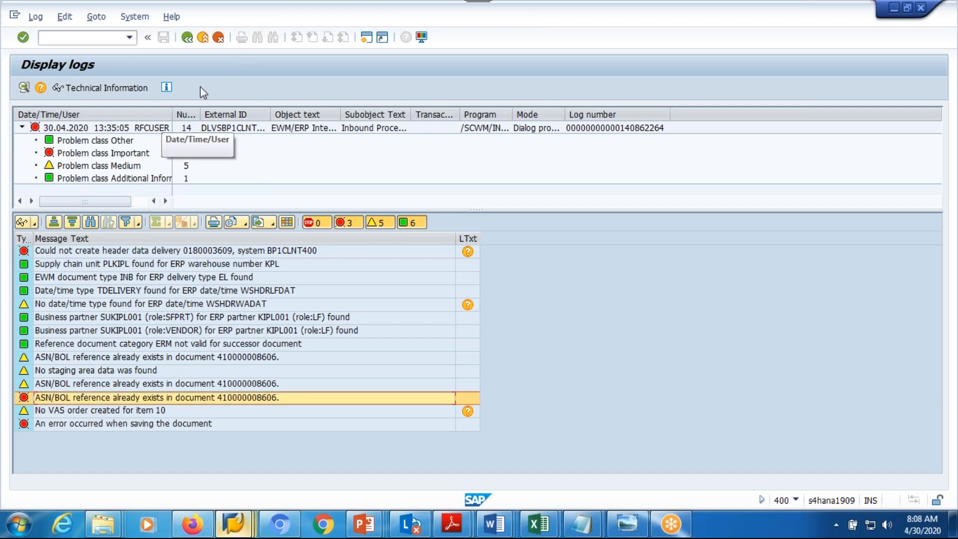
click(206, 44)
click(206, 44)
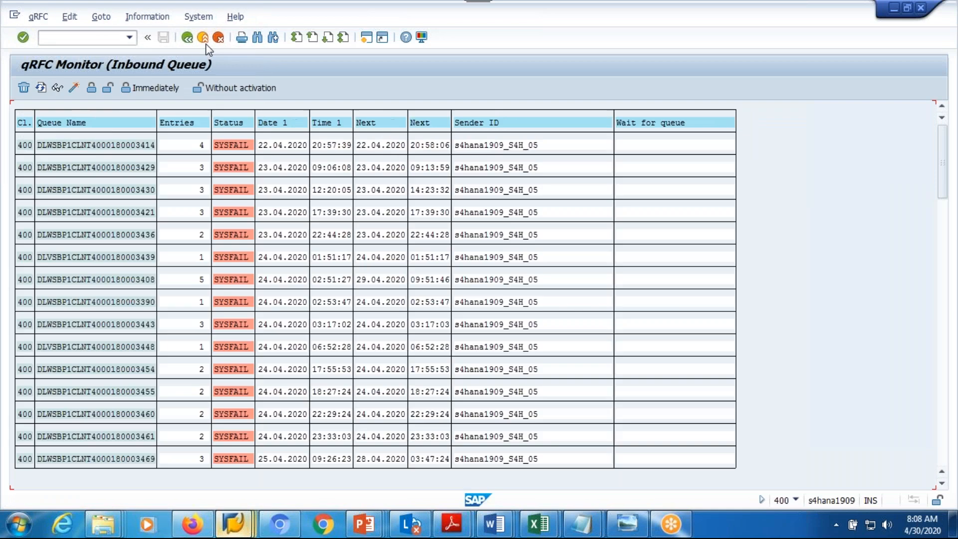